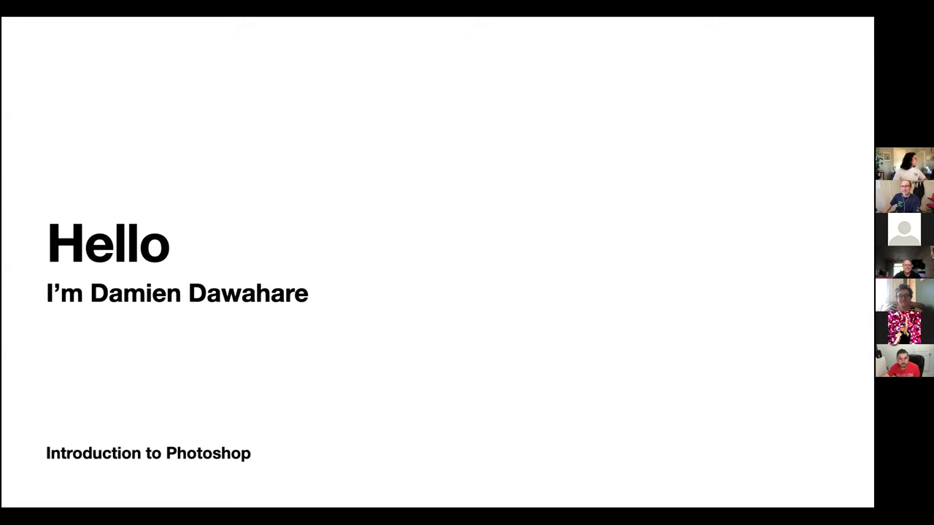
Reveal the 'I'm a Designer' line, then advance to the design-work collage slide.
key("Right")
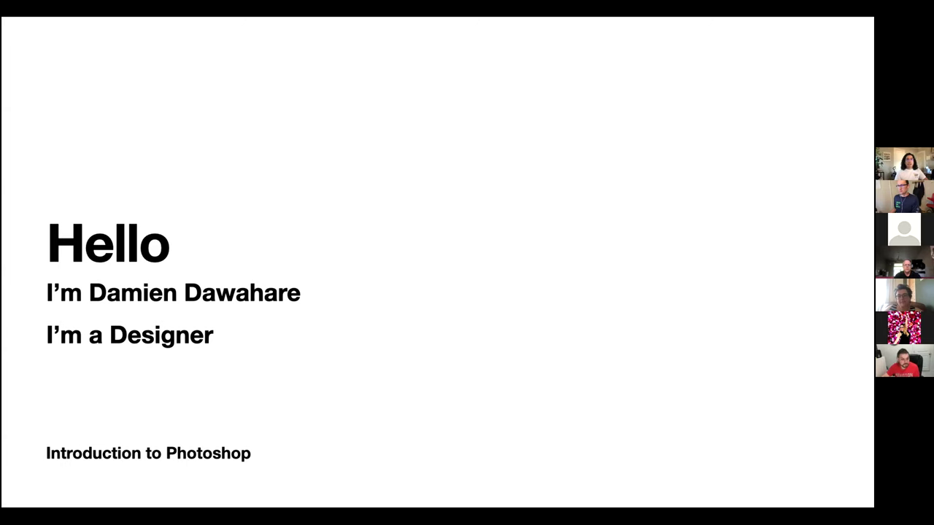
key("Right")
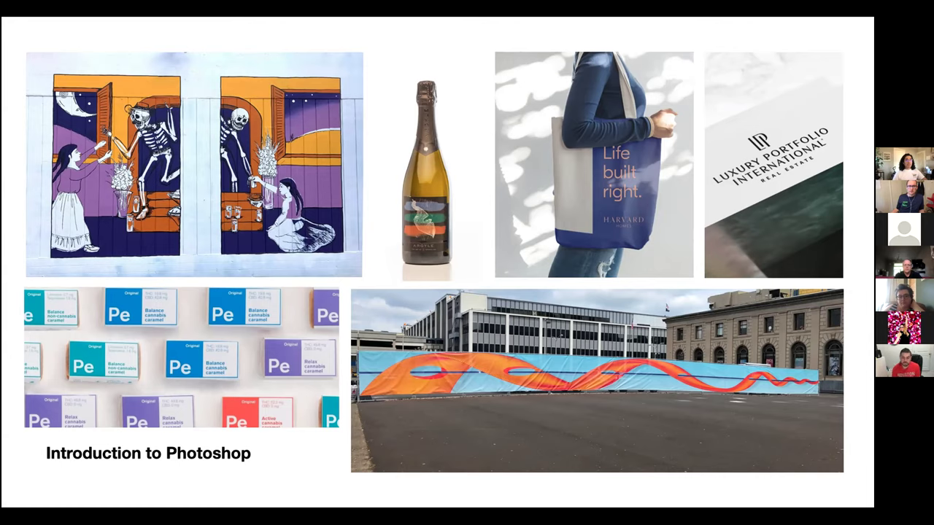
Advance to the next slide of neon poster images.
key("Right")
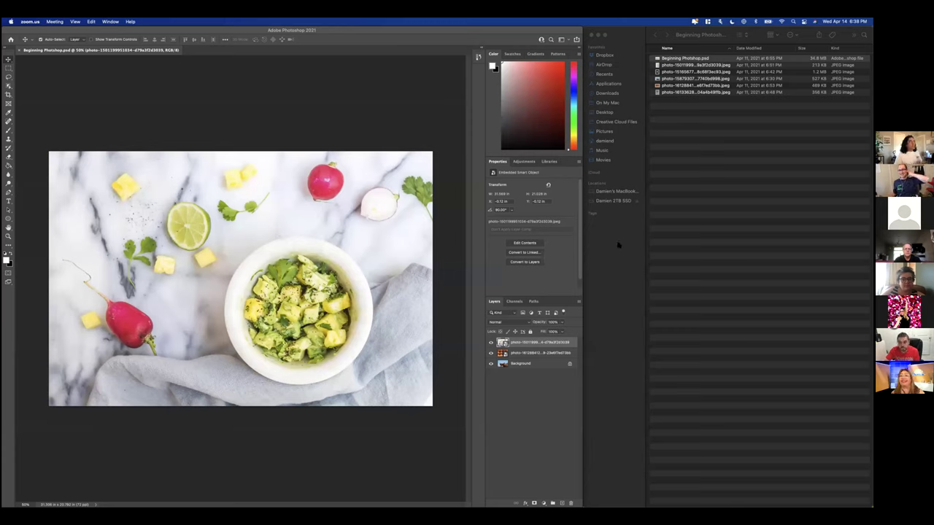
mouse_move(586, 501)
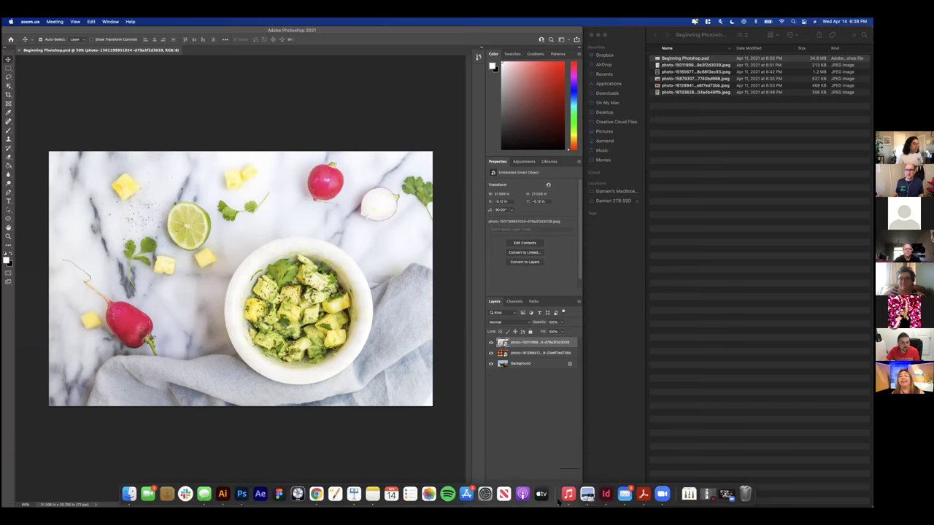
mouse_move(663, 503)
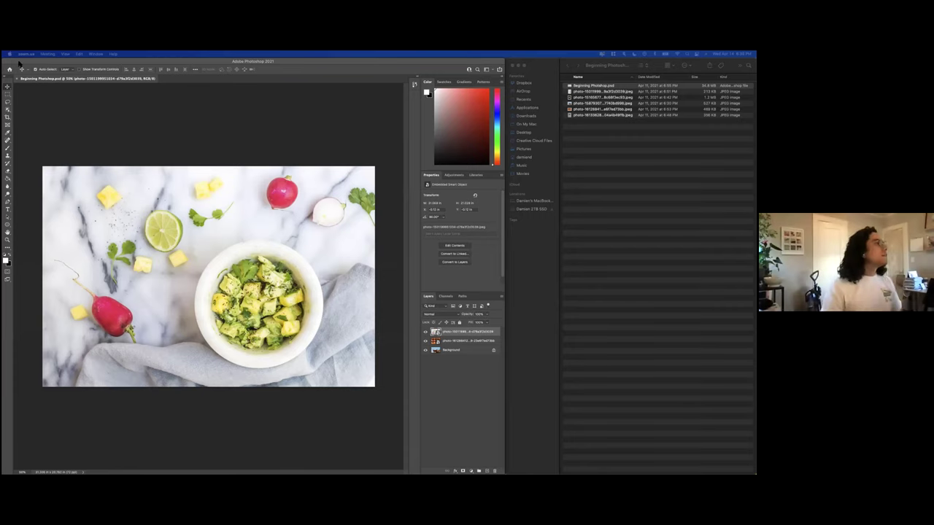
Bring the Photoshop window to the front so its menu bar is active.
left_click(316, 146)
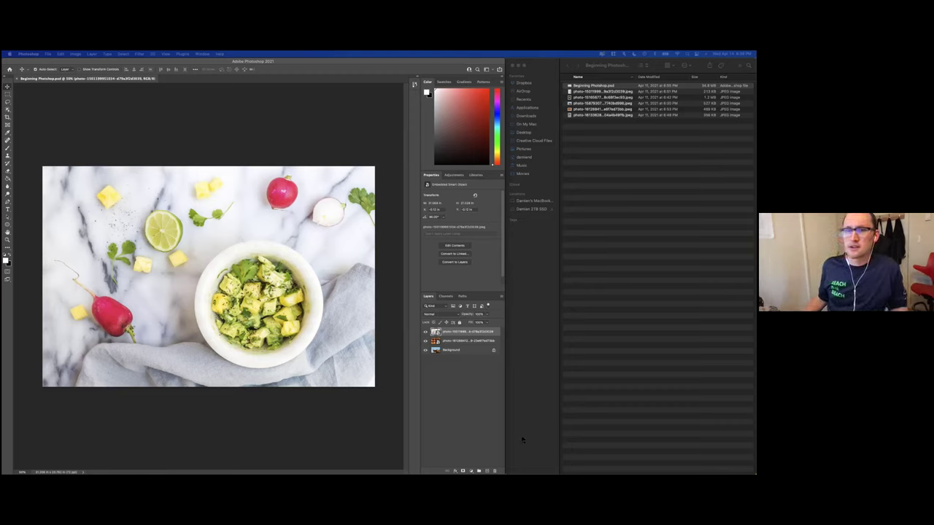
mouse_move(284, 471)
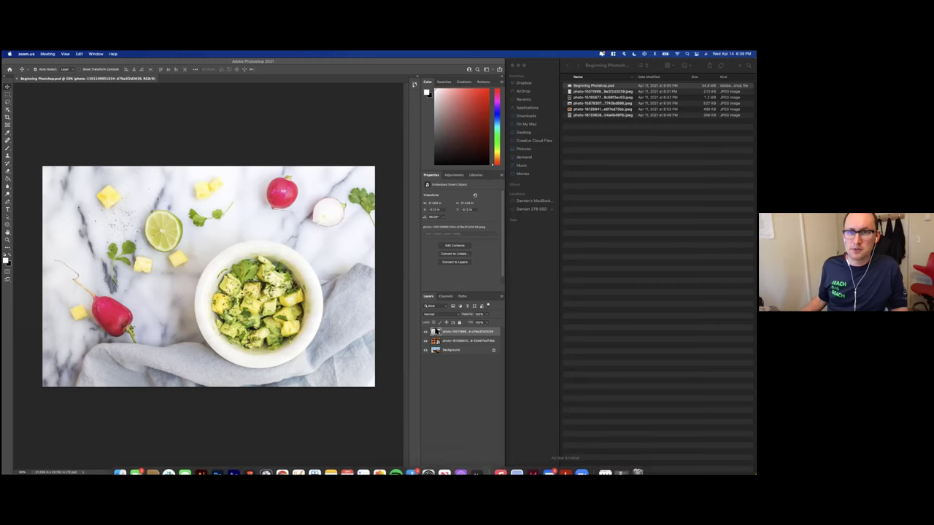
mouse_move(4, 470)
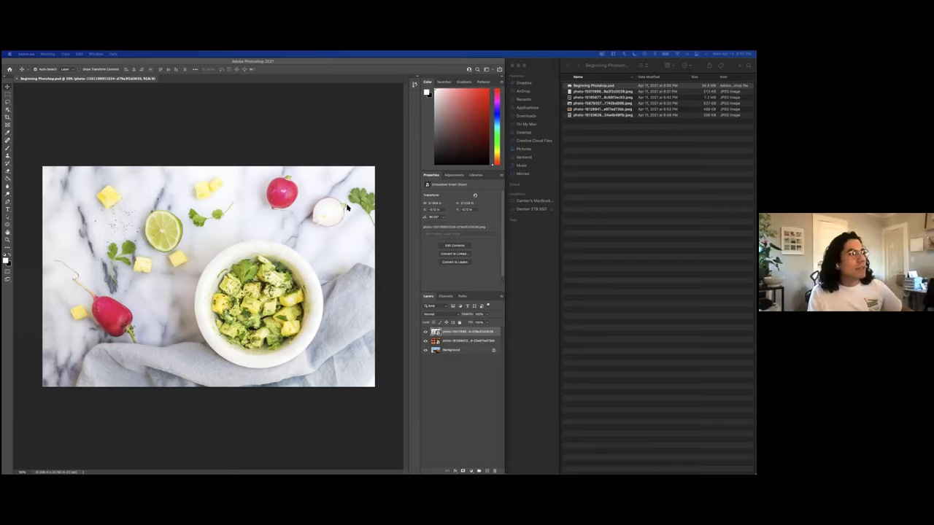
left_click(326, 182)
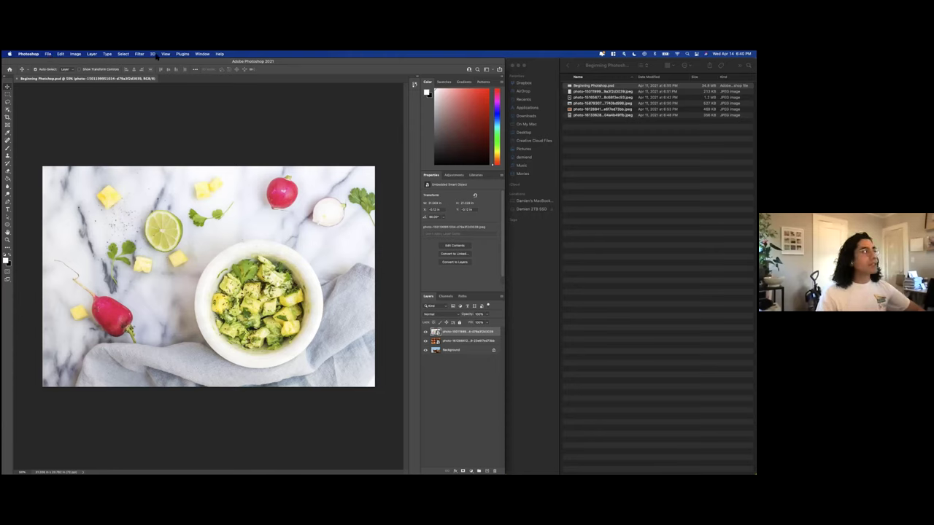
Browse the Filter menu categories, including Distort, ending on the Help menu's tutorial options.
left_click(61, 54)
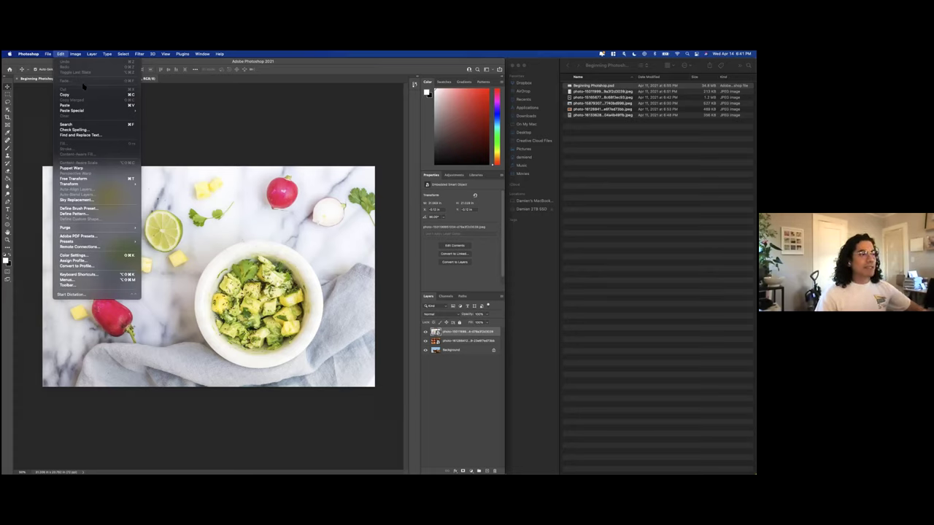
mouse_move(75, 53)
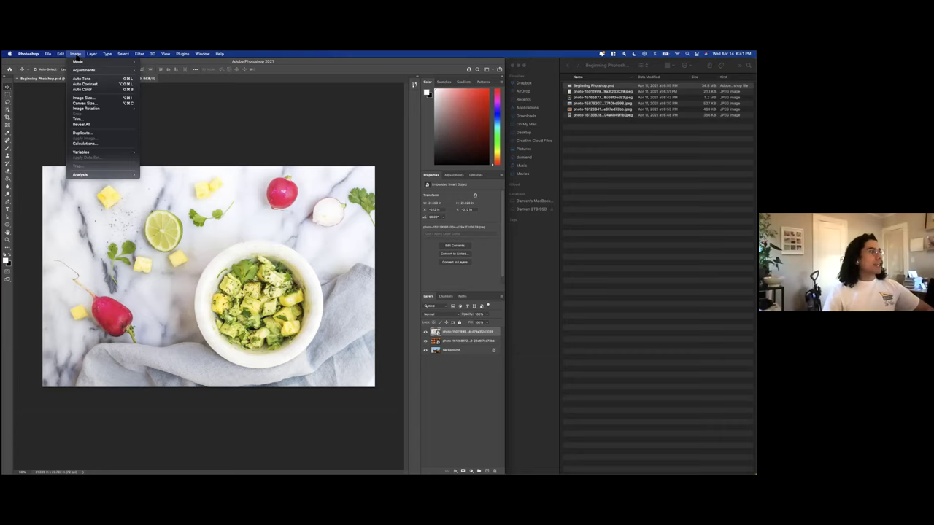
mouse_move(77, 62)
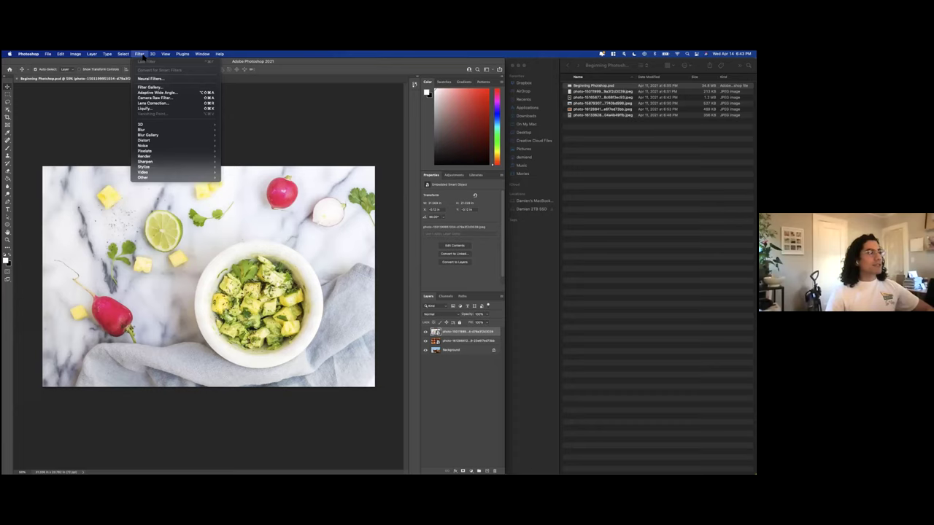
mouse_move(159, 141)
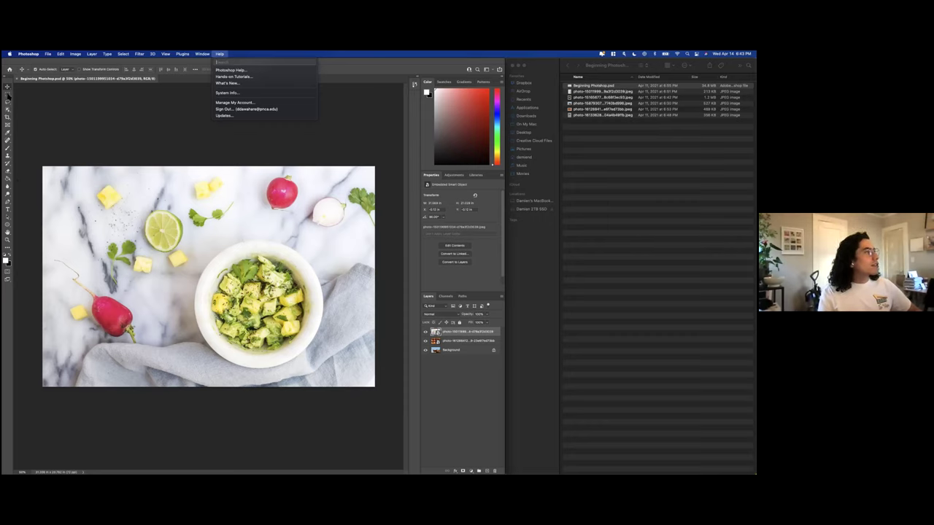
Close the Help menu, try the Lasso tool, then return to the Move tool.
left_click(93, 99)
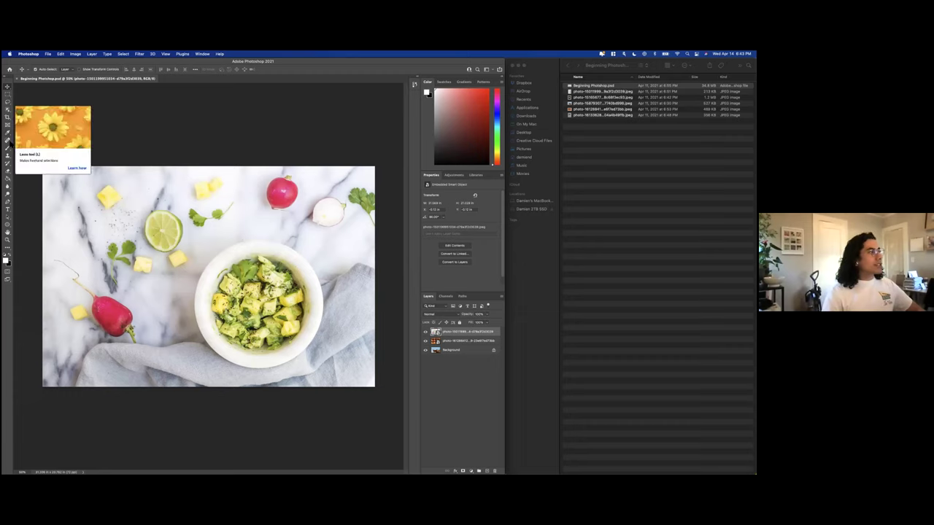
left_click(8, 101)
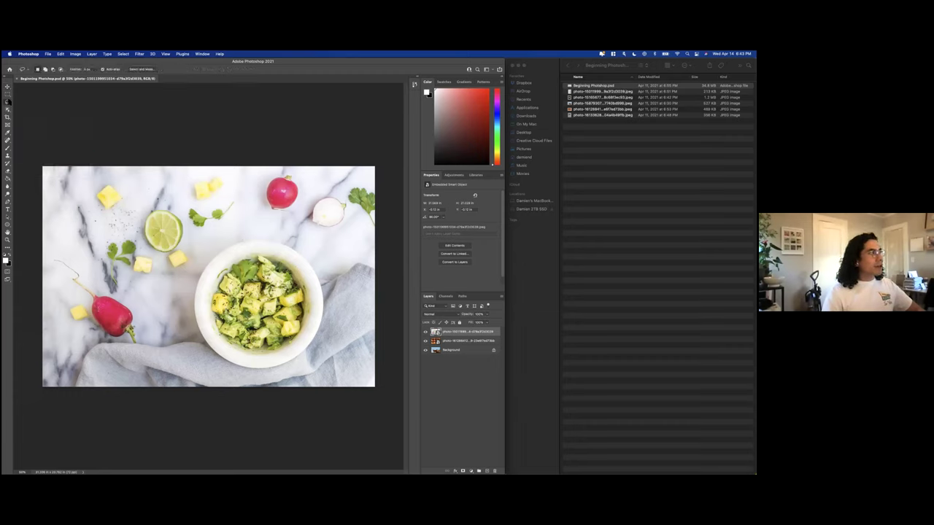
left_click(7, 88)
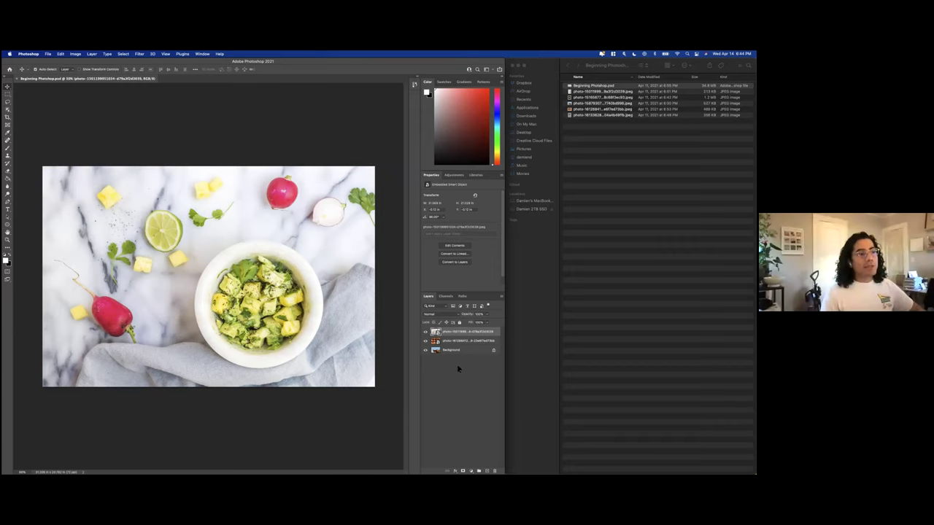
Look at the Channels and Paths panels, then select the second photo layer and show Adjustments.
left_click(445, 296)
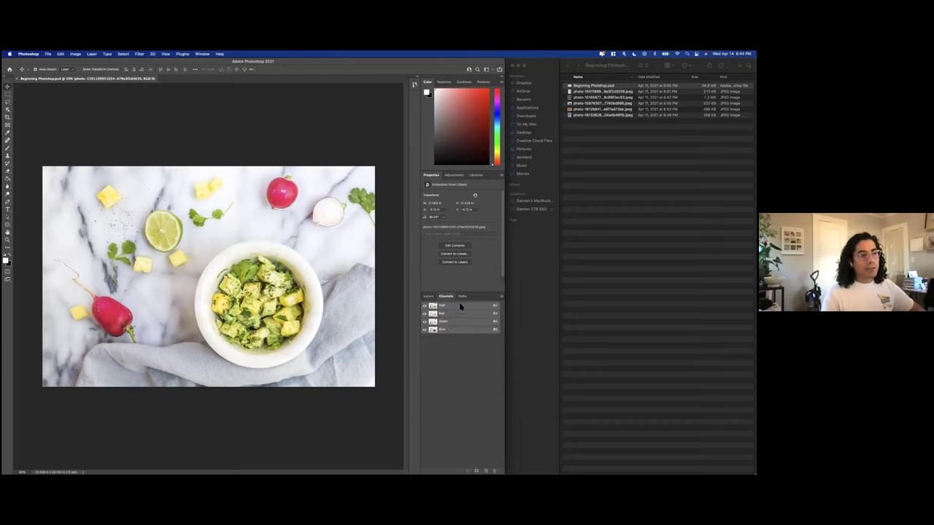
left_click(462, 296)
left_click(427, 297)
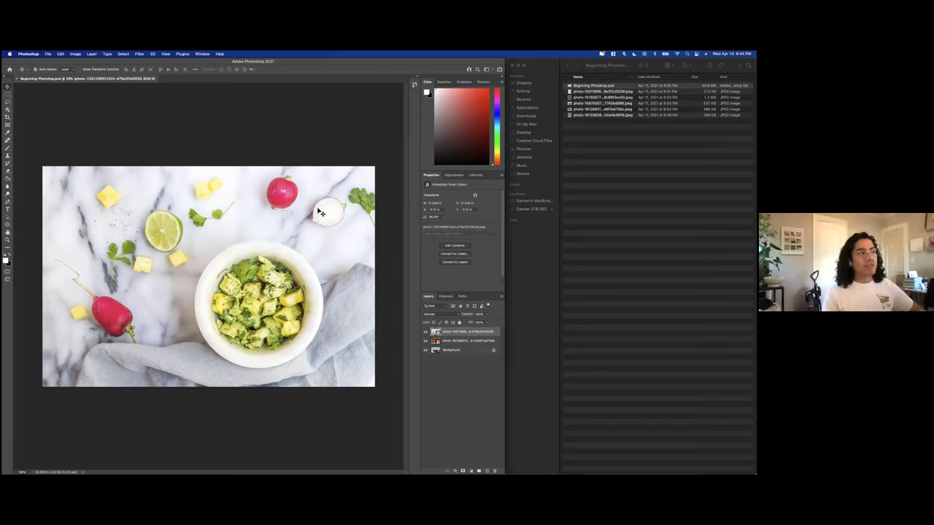
left_click(463, 341)
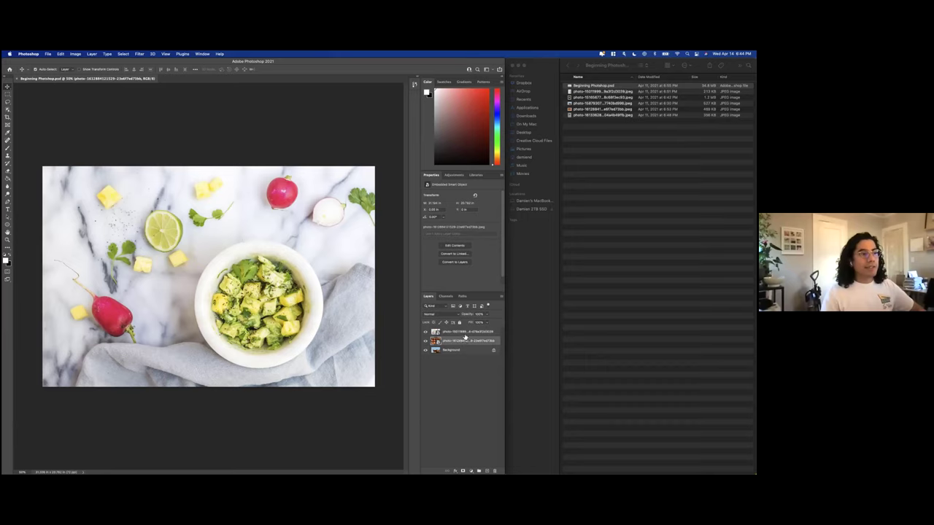
left_click(455, 175)
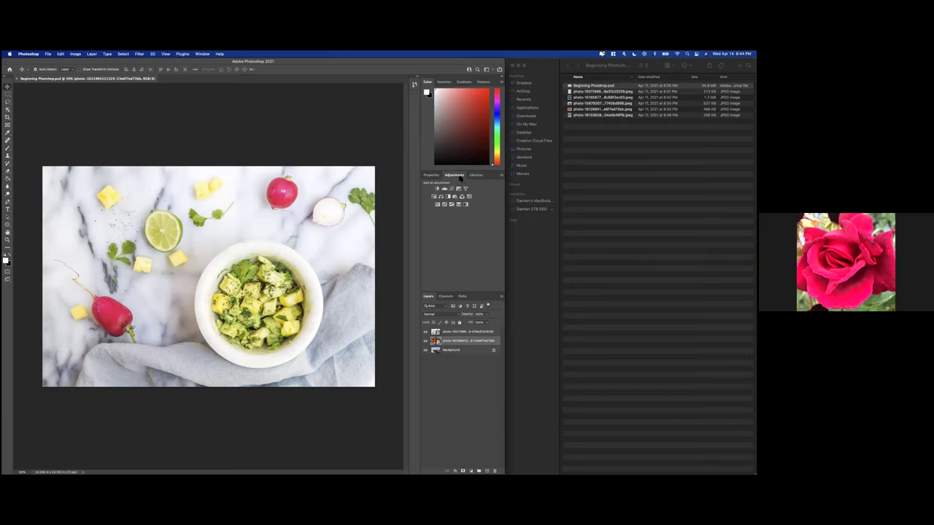
left_click(476, 176)
left_click(455, 175)
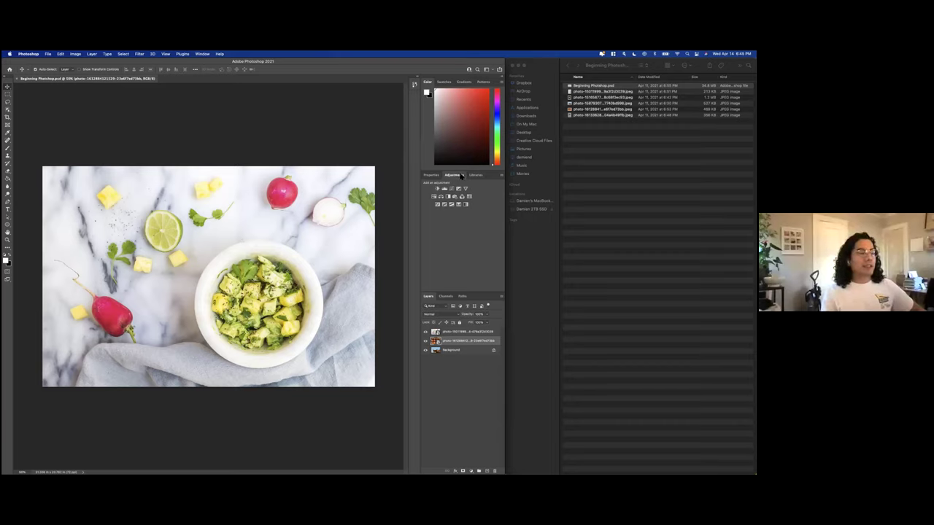
left_click(445, 82)
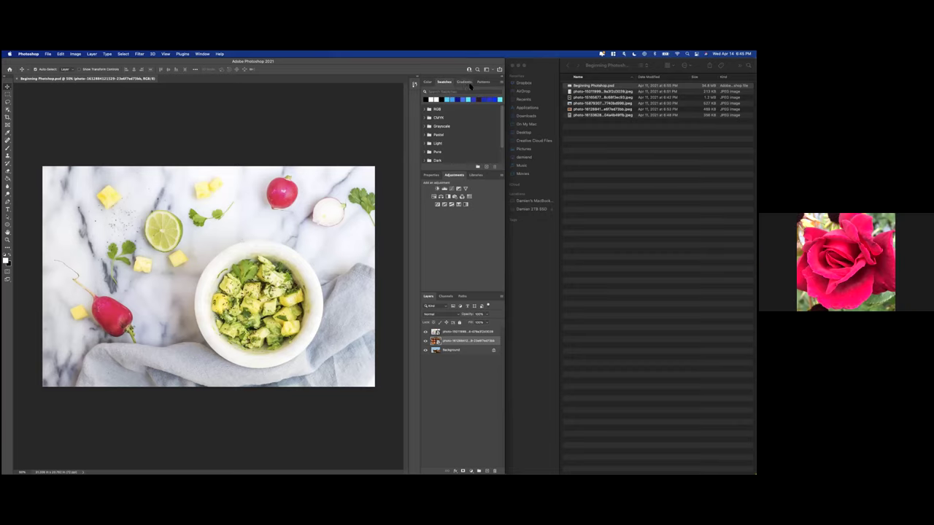
left_click(467, 82)
left_click(427, 81)
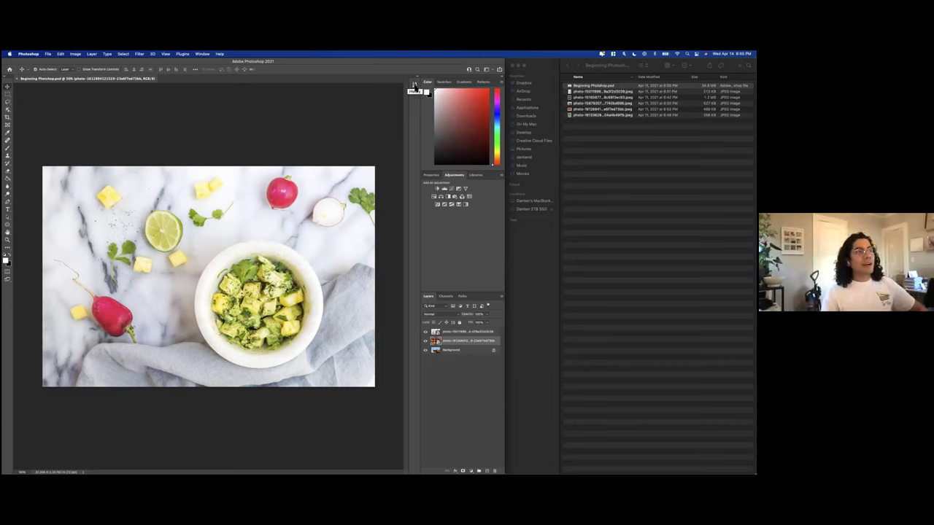
left_click(414, 88)
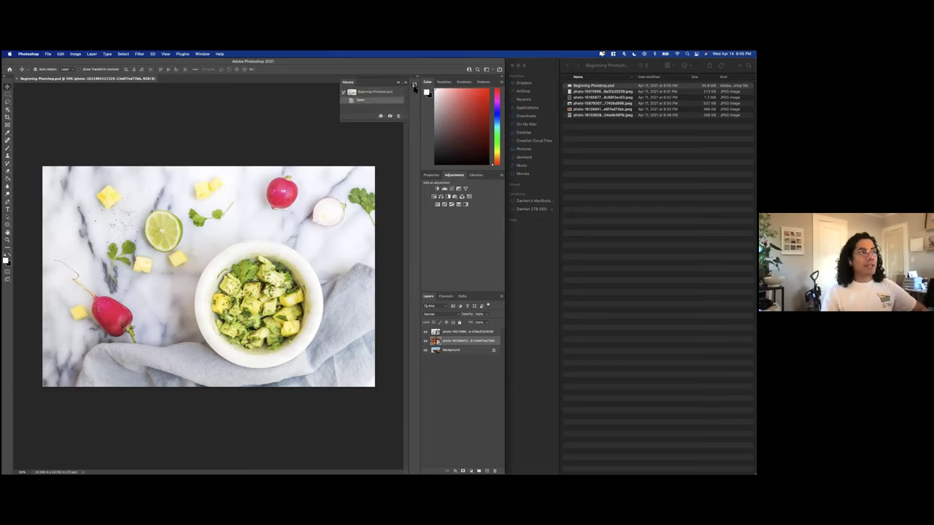
left_click_drag(374, 125, 374, 193)
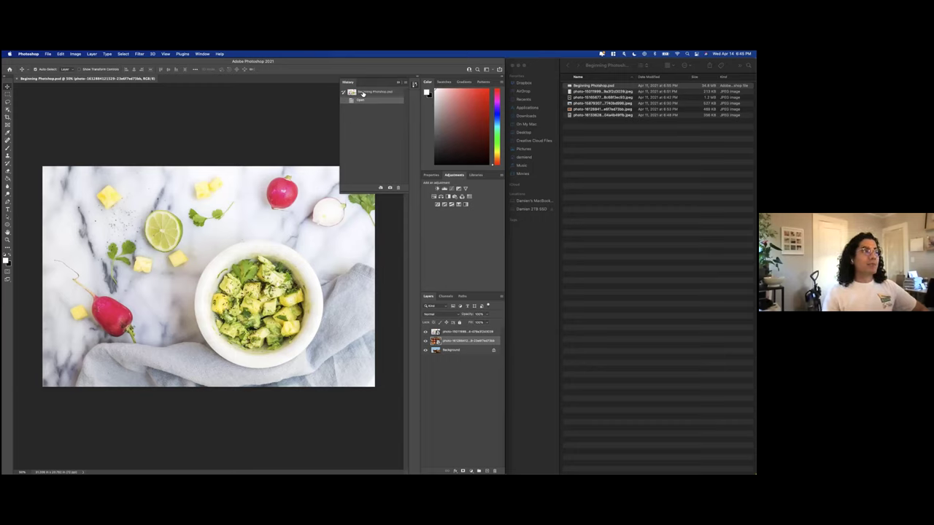
left_click(399, 83)
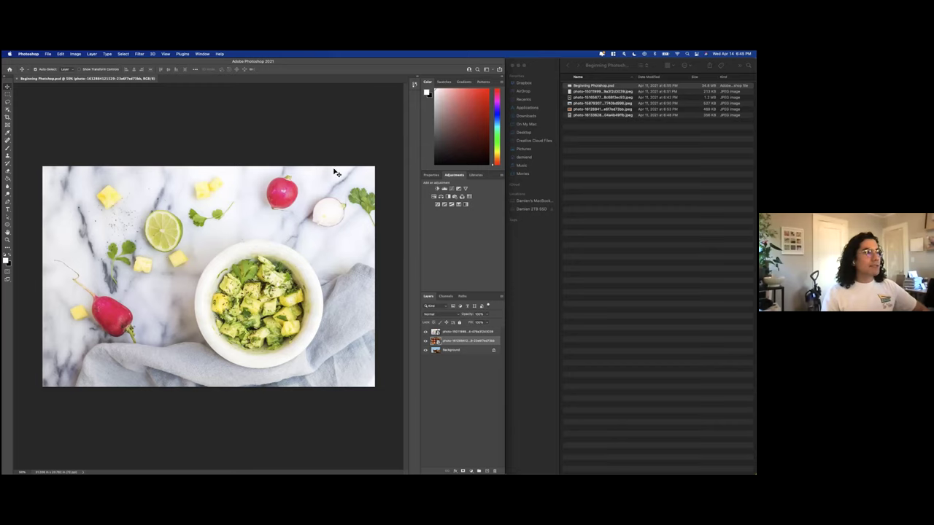
right_click(390, 209)
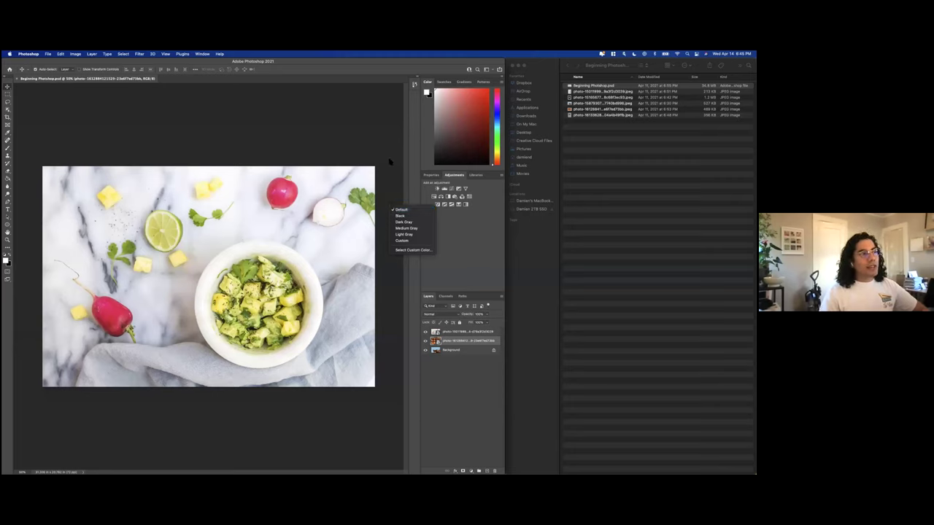
left_click(400, 217)
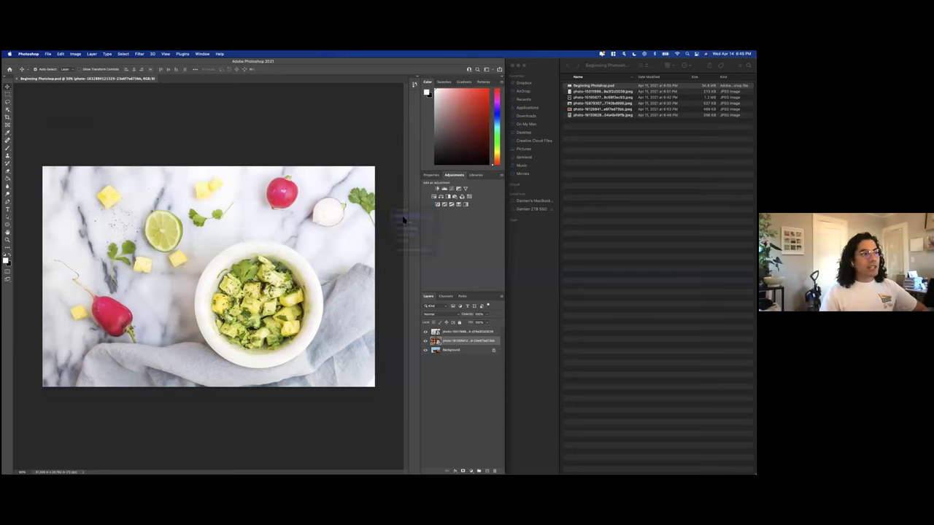
right_click(386, 218)
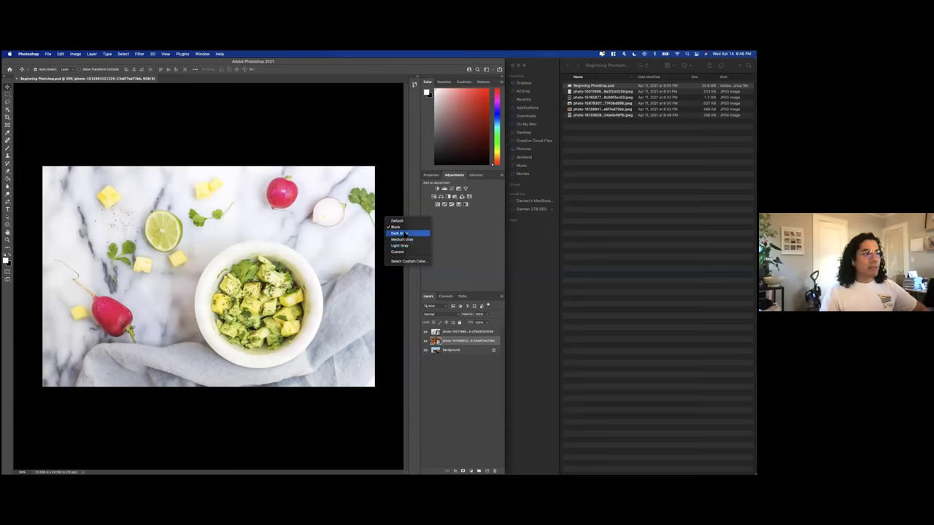
left_click(403, 246)
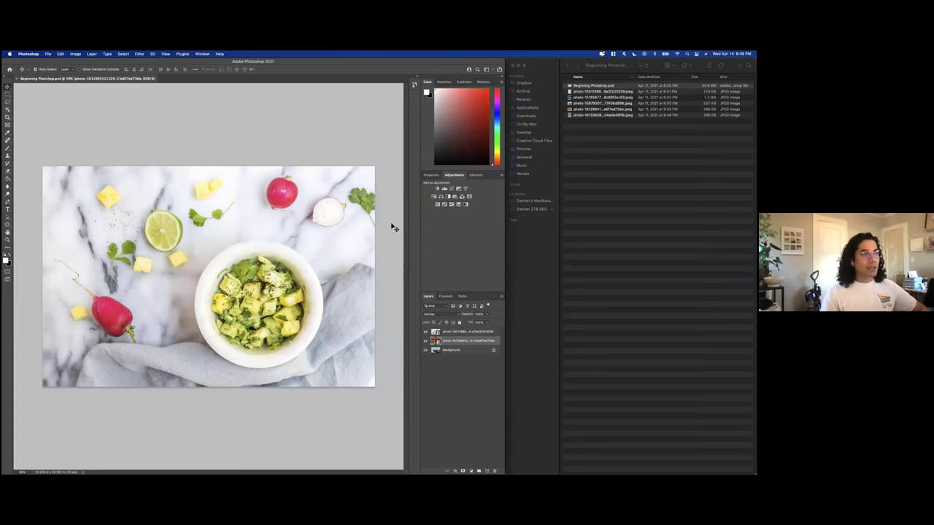
right_click(391, 225)
left_click(405, 239)
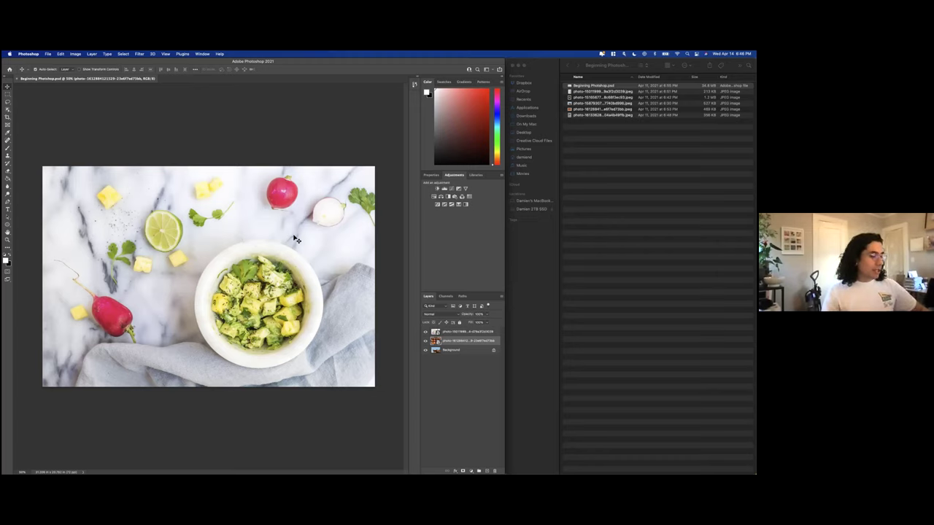
key("super+f")
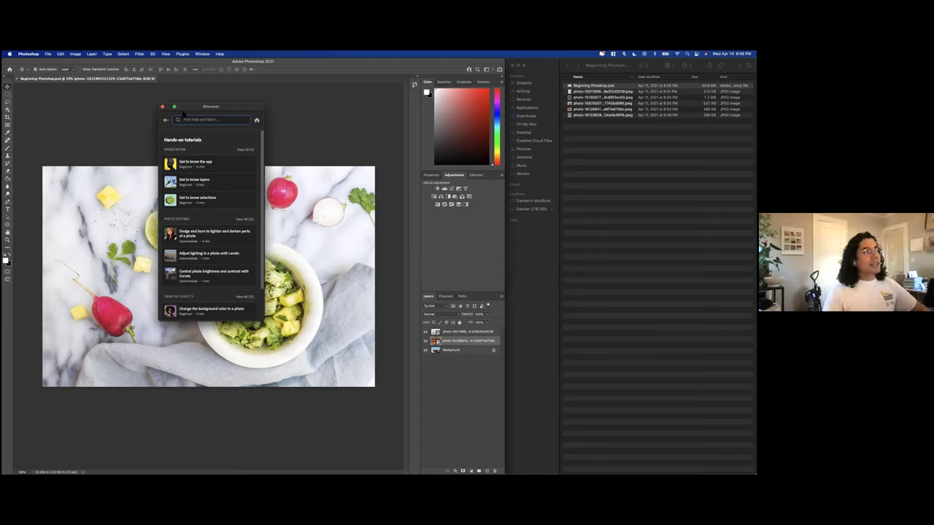
left_click_drag(205, 109, 244, 108)
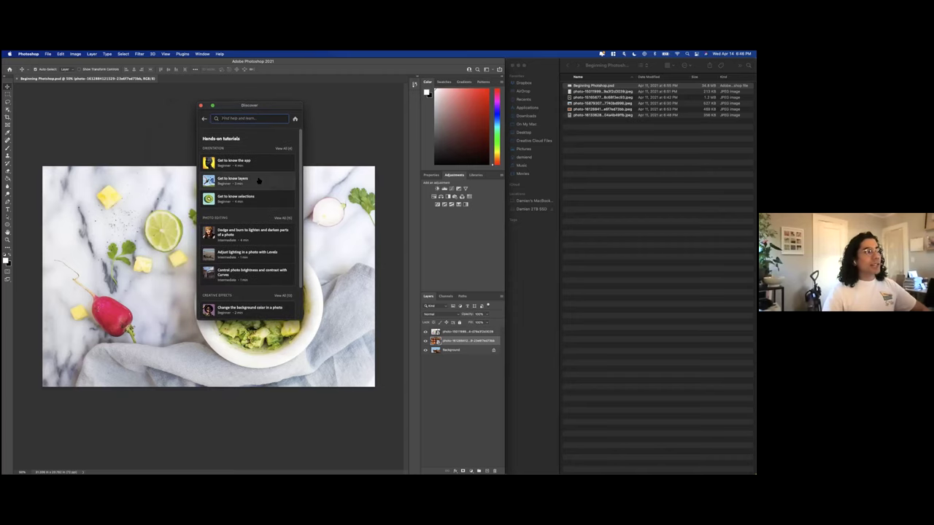
scroll(257, 182, "down", 1)
scroll(250, 210, "down", 3)
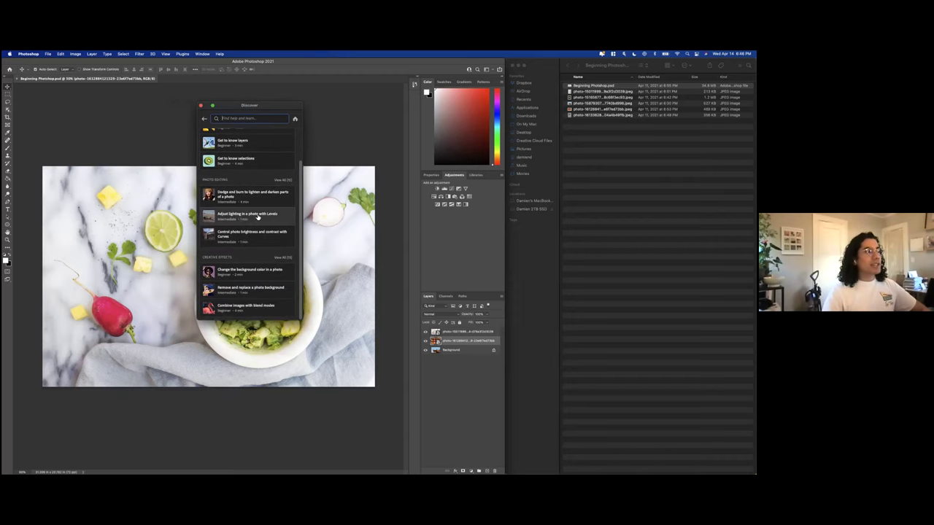
scroll(259, 241, "up", 4)
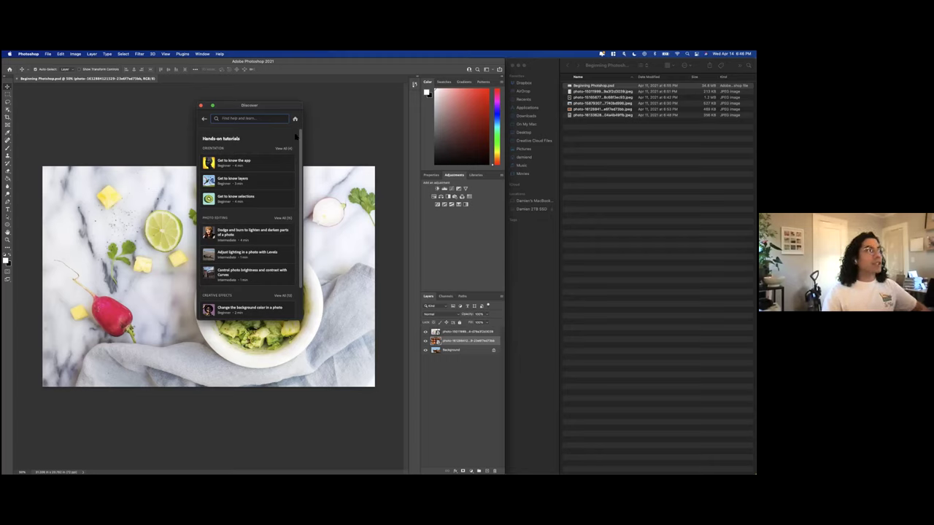
left_click(201, 107)
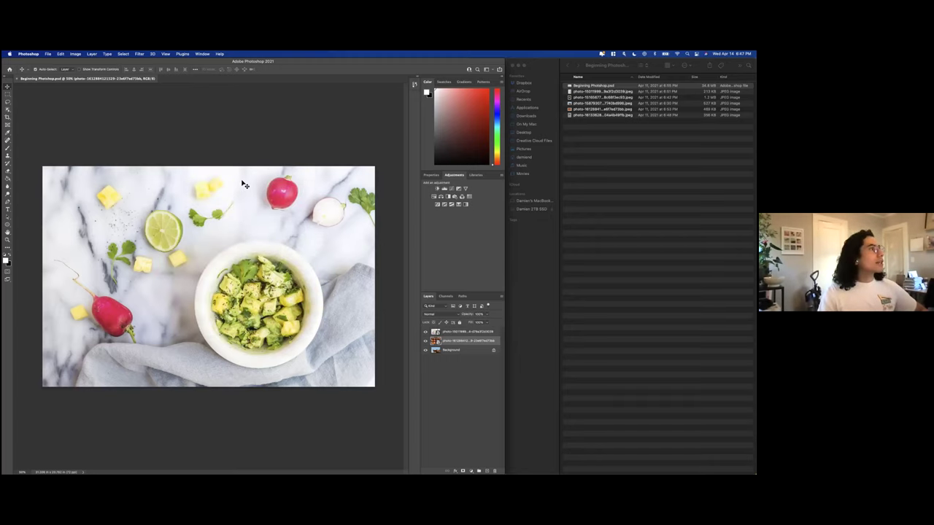
View the photo at 100% and 200% from the View menu, then fit it to the window.
left_click(165, 54)
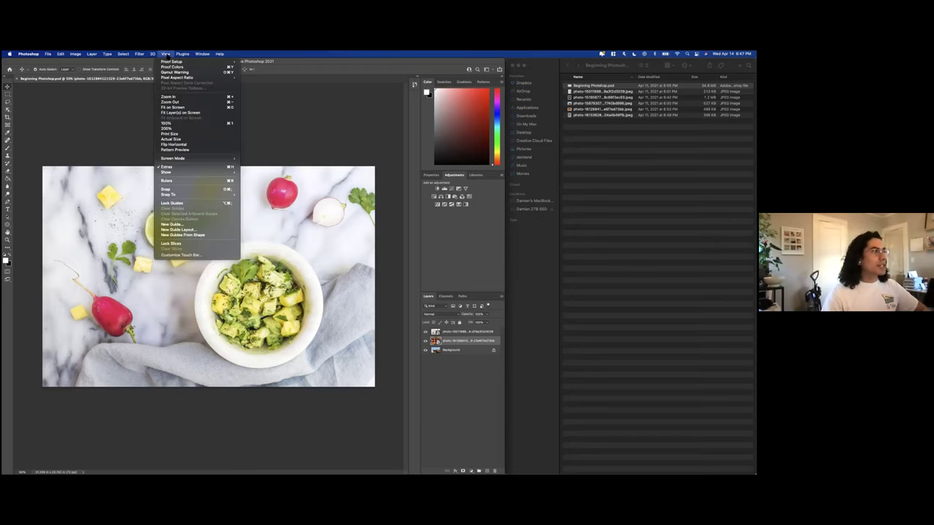
left_click(181, 126)
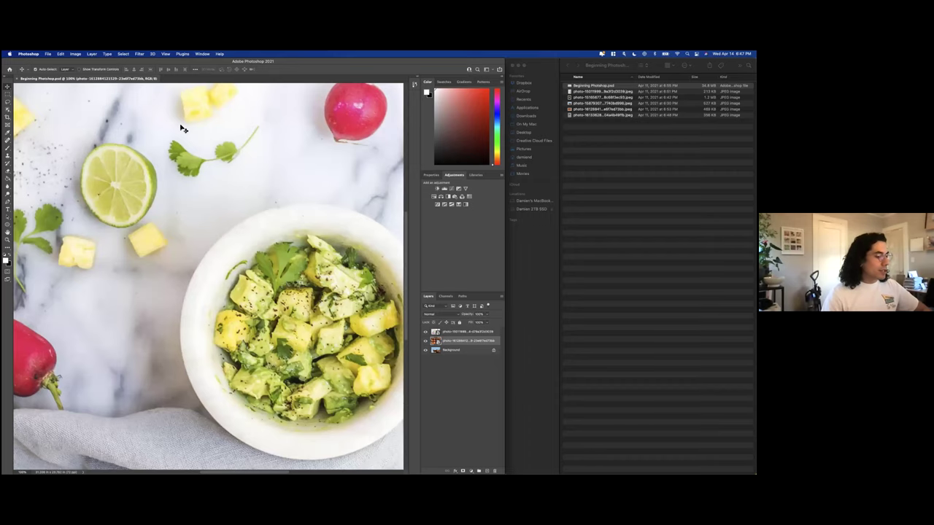
left_click(165, 54)
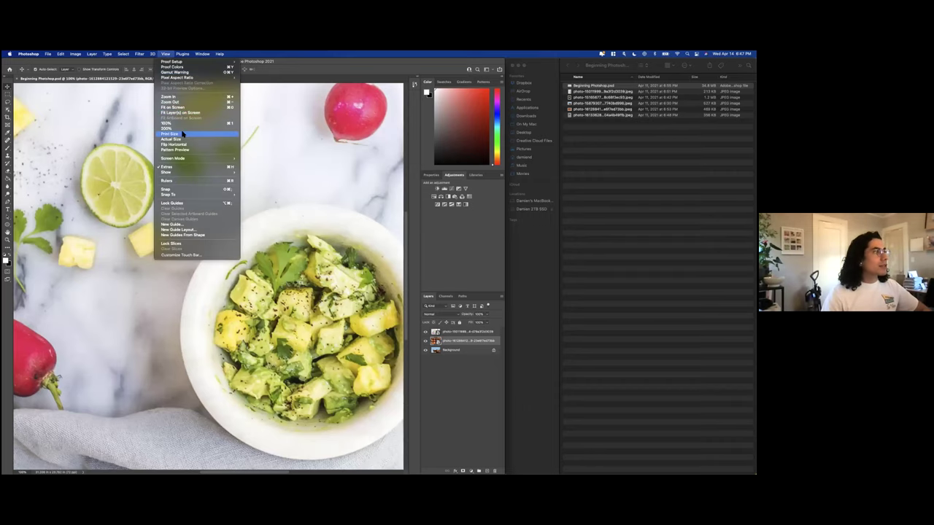
left_click(182, 129)
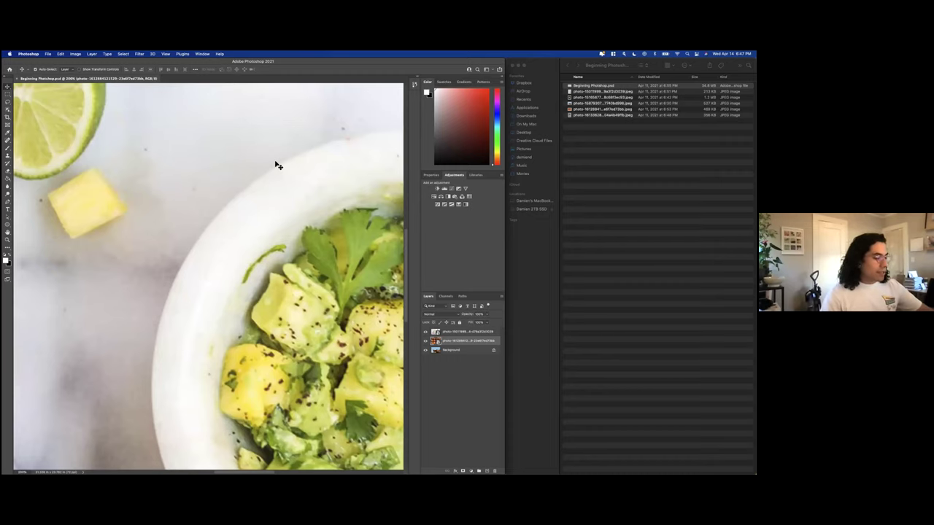
key("super+0")
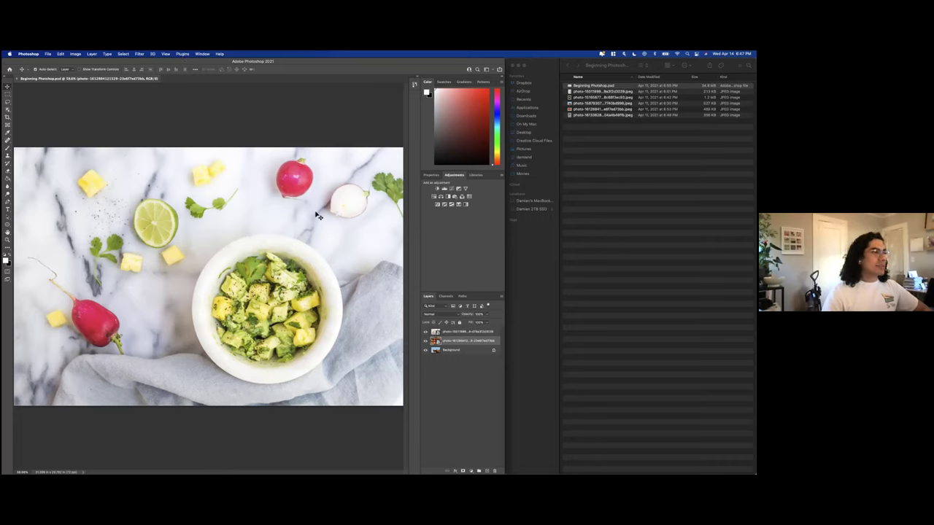
Step the zoom in to 300% and back out with Cmd+plus/minus, then select the Zoom tool.
left_click(165, 54)
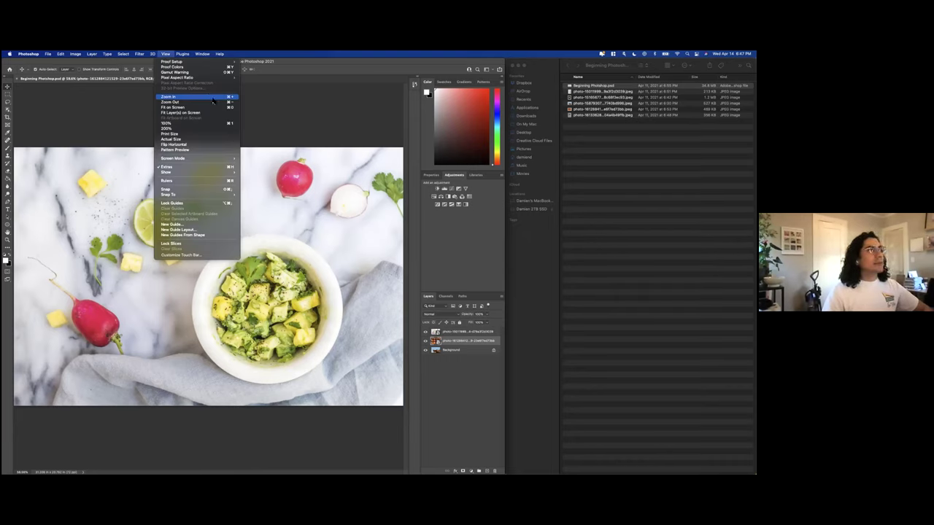
left_click(295, 119)
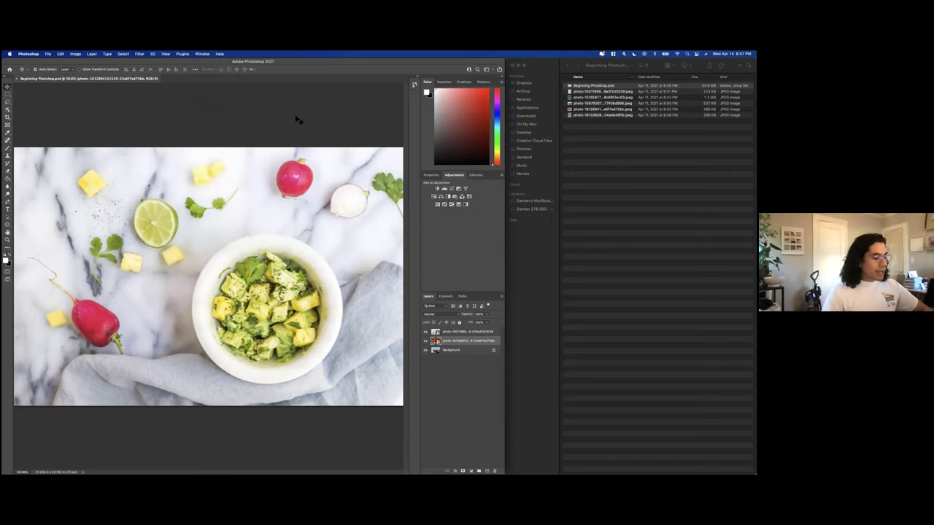
key("super+plus")
key("super+plus")
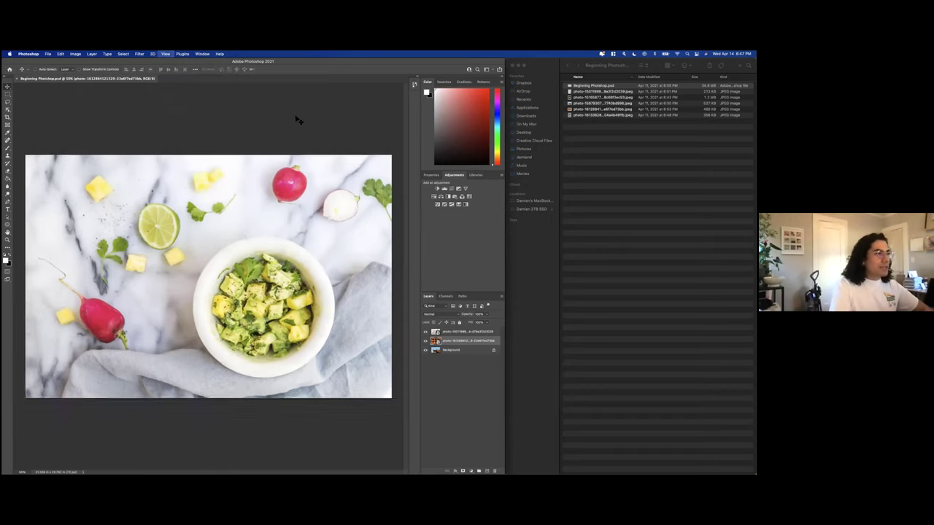
key("super+minus")
key("super+minus")
key("super+minus")
key("super+minus")
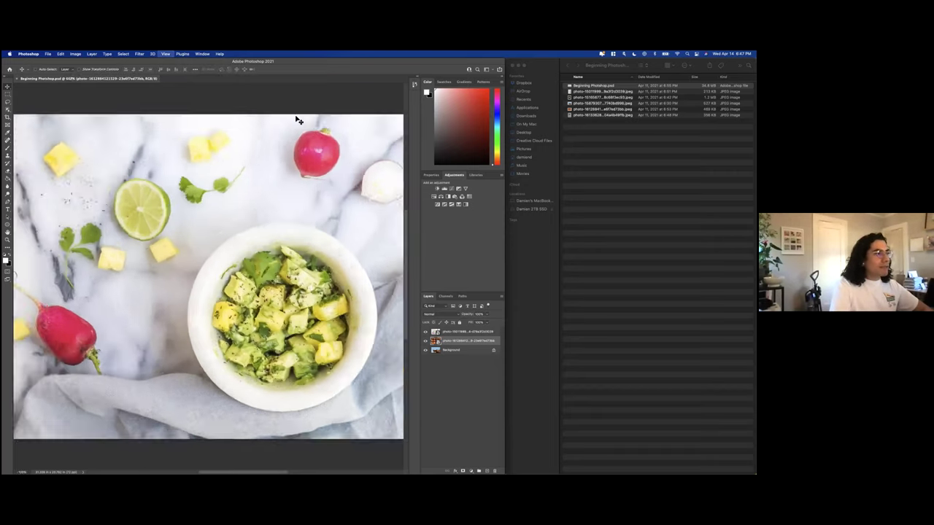
key("super+equal")
key("super+equal")
key("super+equal")
key("super+equal")
key("super+equal")
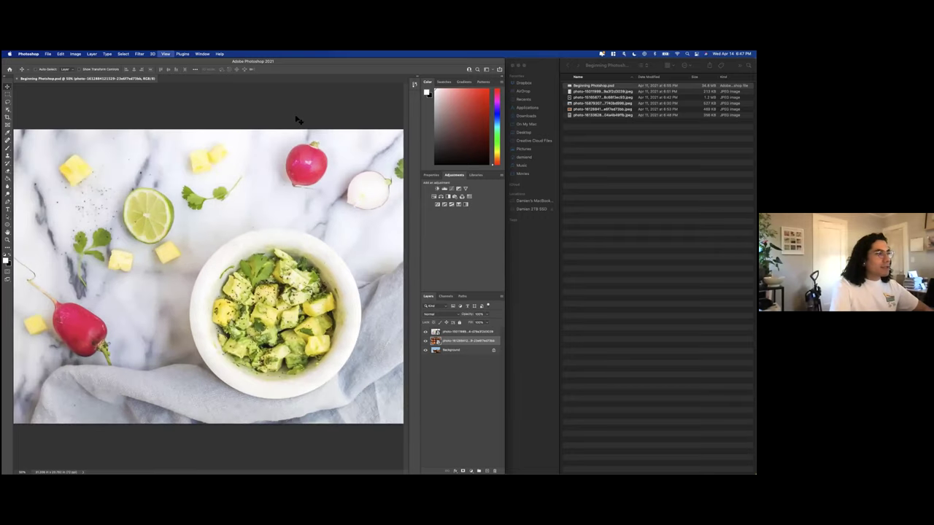
key("super+minus")
key("super+minus")
key("super+minus")
key("super+minus")
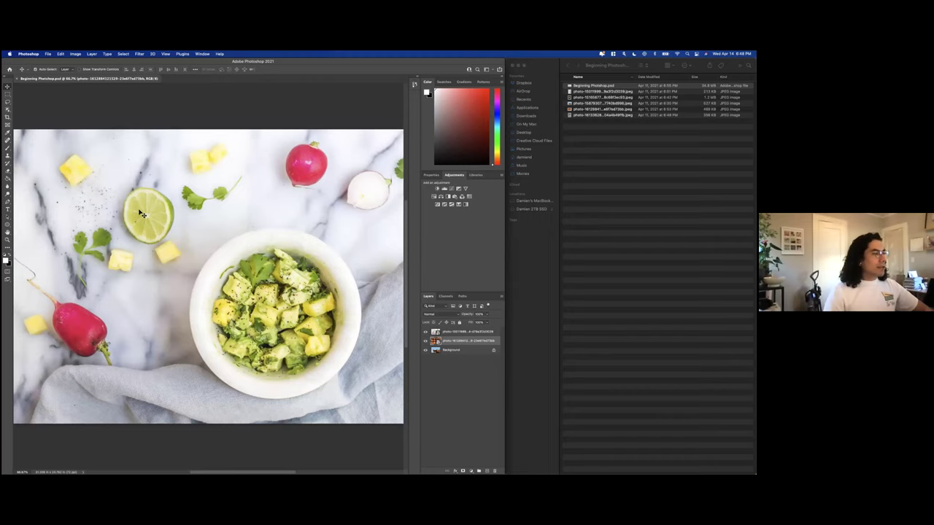
scroll(142, 213, "down", 2)
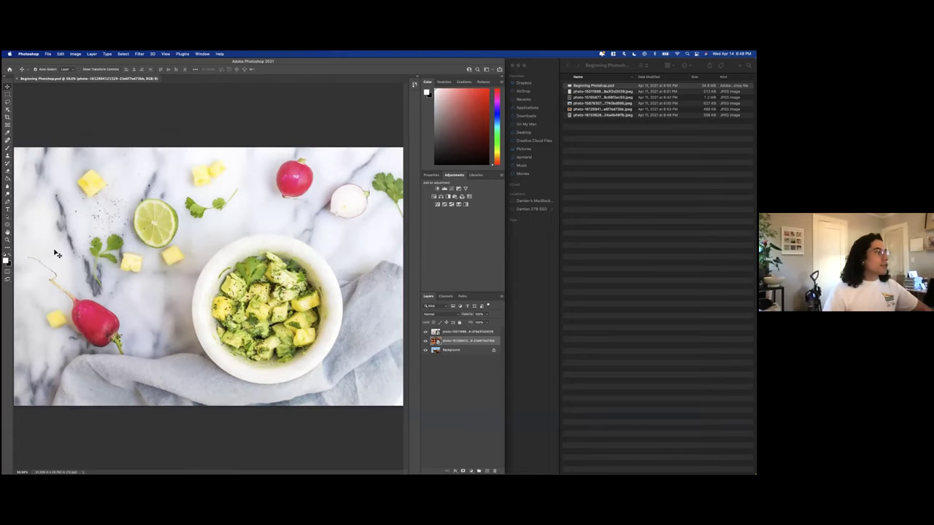
left_click(8, 240)
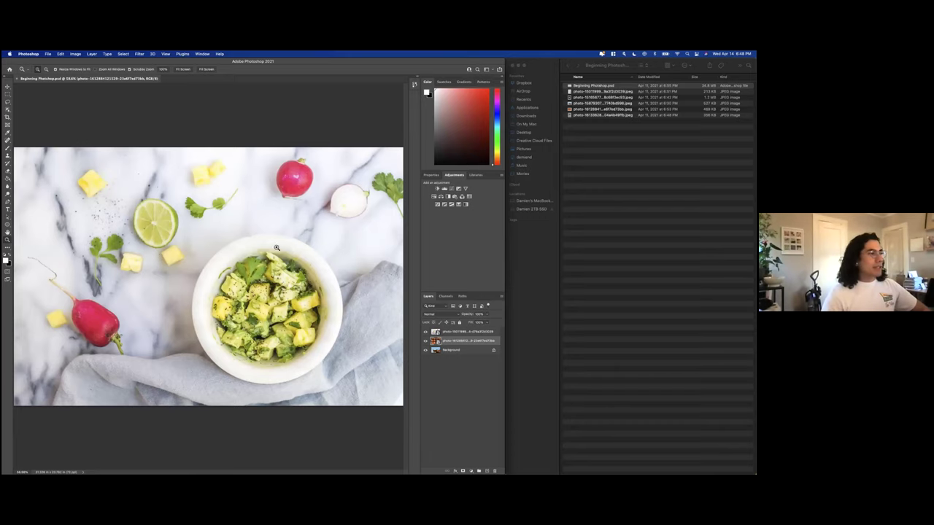
Scrubby-zoom into the radish, Alt-zoom back out, zoom into the lime, then pull far out.
left_click_drag(84, 312, 84, 312)
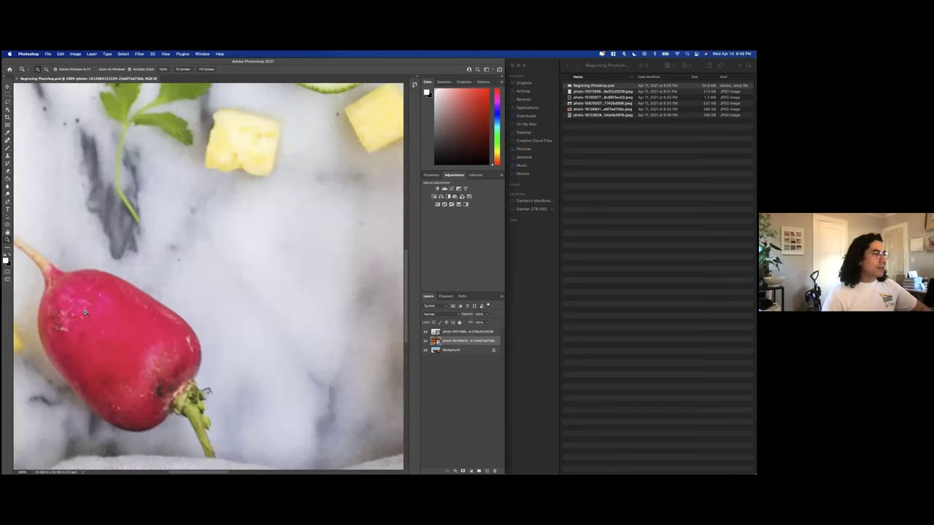
left_click(150, 308, "alt")
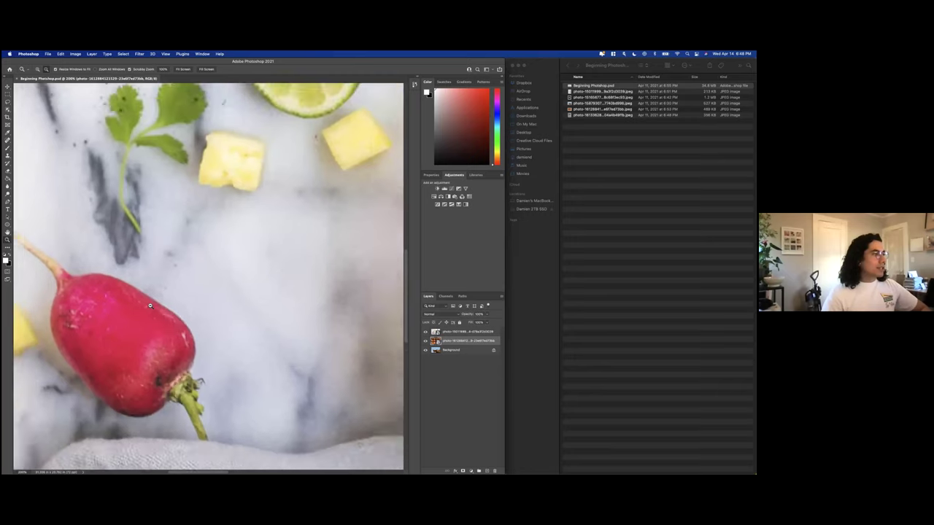
left_click(150, 306, "alt")
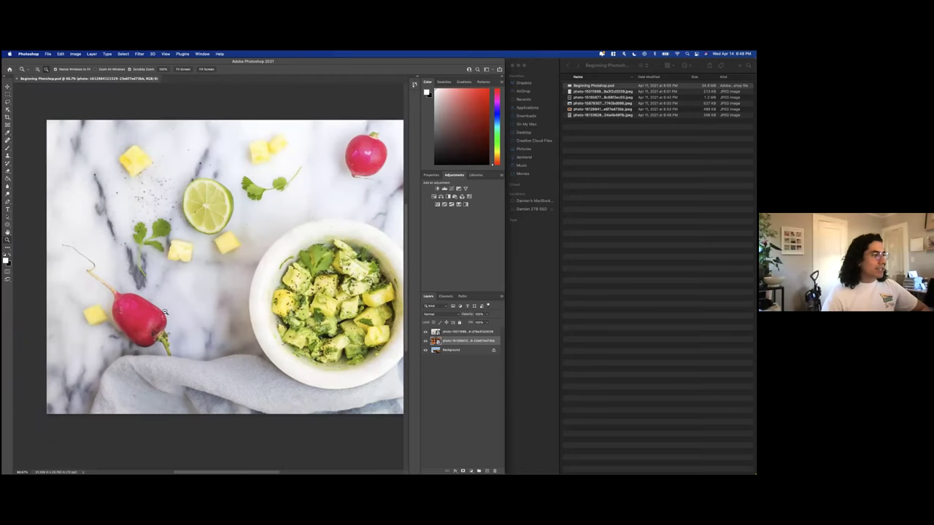
key("alt")
left_click_drag(174, 312, 174, 311)
key("alt")
left_click_drag(186, 219, 186, 219)
mouse_move(186, 260)
left_mouse_down()
mouse_move(98, 208)
mouse_move(153, 239)
mouse_move(109, 230)
mouse_move(154, 218)
mouse_move(214, 250)
mouse_move(187, 251)
left_mouse_up()
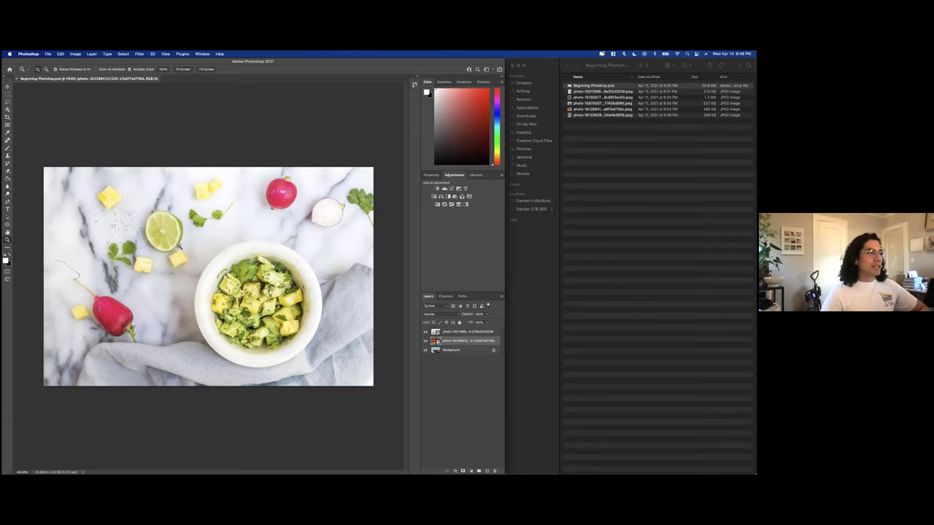
mouse_move(183, 249)
left_mouse_down()
mouse_move(194, 261)
mouse_move(175, 252)
left_mouse_up()
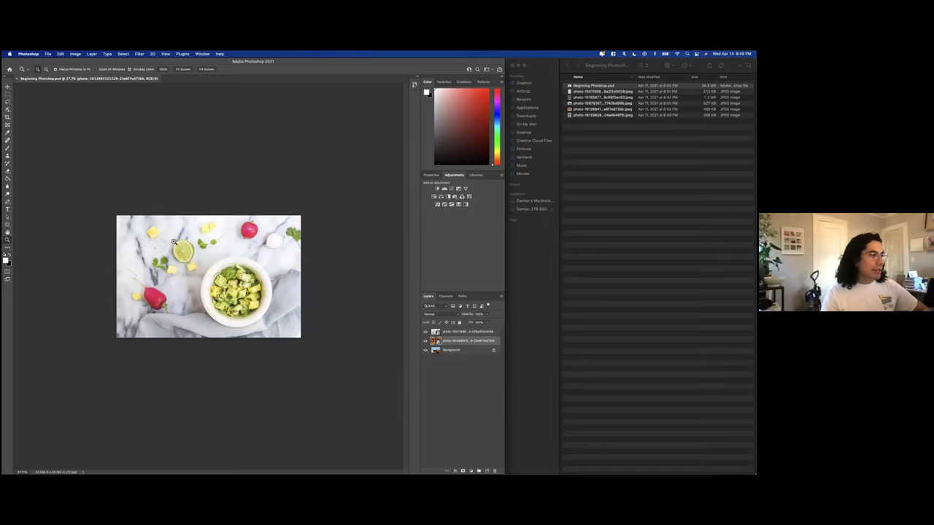
Switch from the Zoom tool to the Hand tool with the H shortcut.
scroll(194, 255, "up", 5)
scroll(194, 232, "down", 4)
scroll(195, 230, "up", 3)
scroll(219, 248, "down", 2)
scroll(256, 270, "up", 2)
scroll(297, 293, "down", 3)
scroll(297, 293, "down", 2)
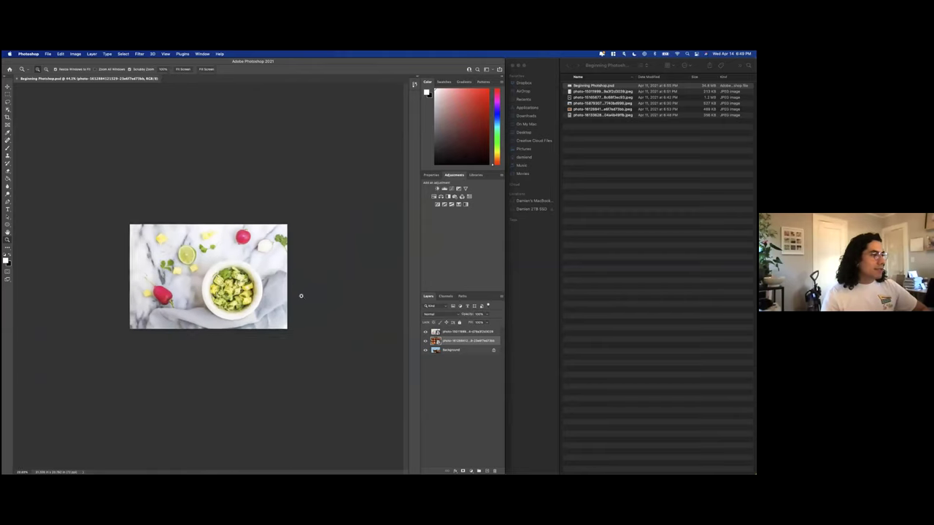
scroll(302, 294, "up", 3)
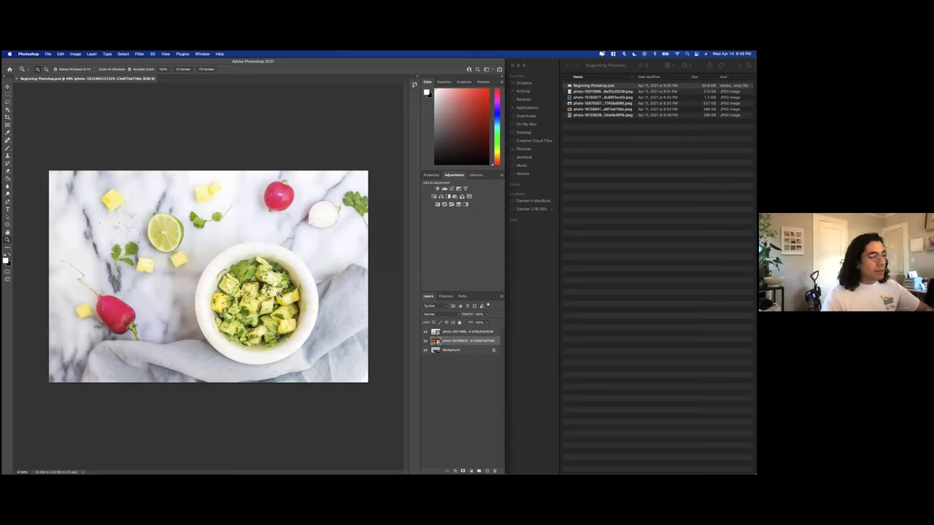
key("h")
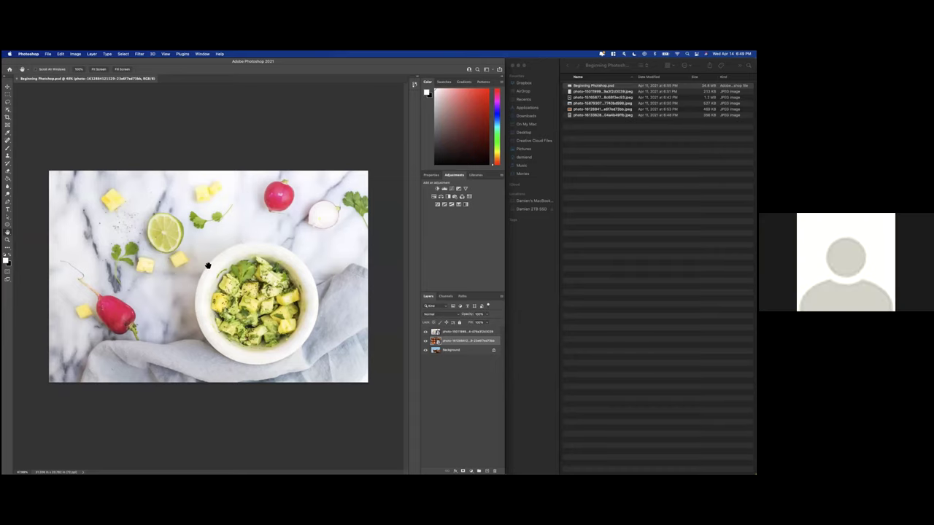
Zoom in near the bowl, pan to the radish and lime, then return to the Move tool.
key("z")
left_click_drag(208, 266, 146, 270)
key("h")
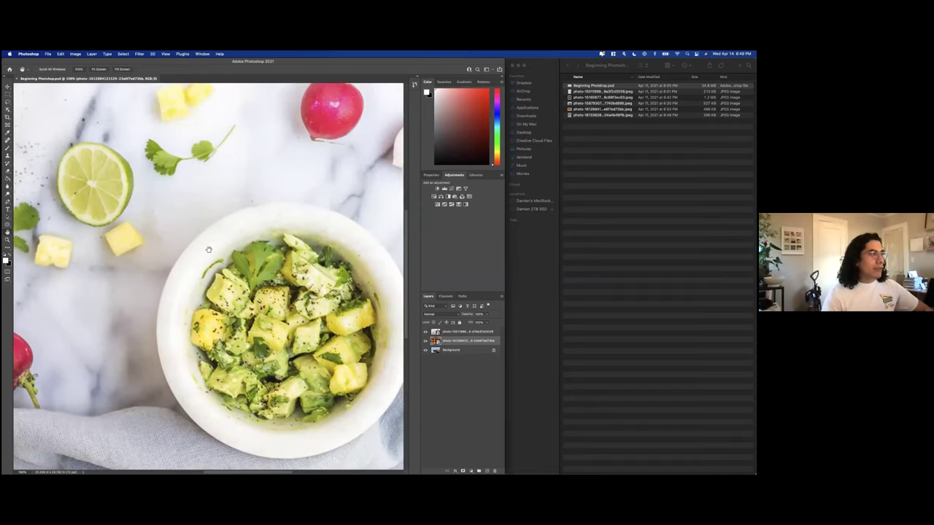
left_click_drag(231, 219, 426, 305)
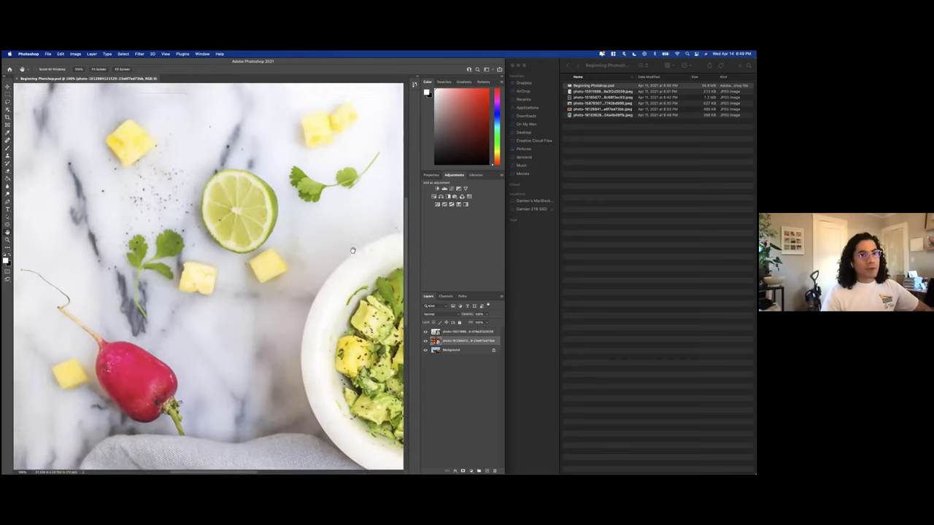
left_click_drag(355, 262, 347, 247)
left_click_drag(268, 243, 260, 224)
left_click_drag(297, 248, 269, 225)
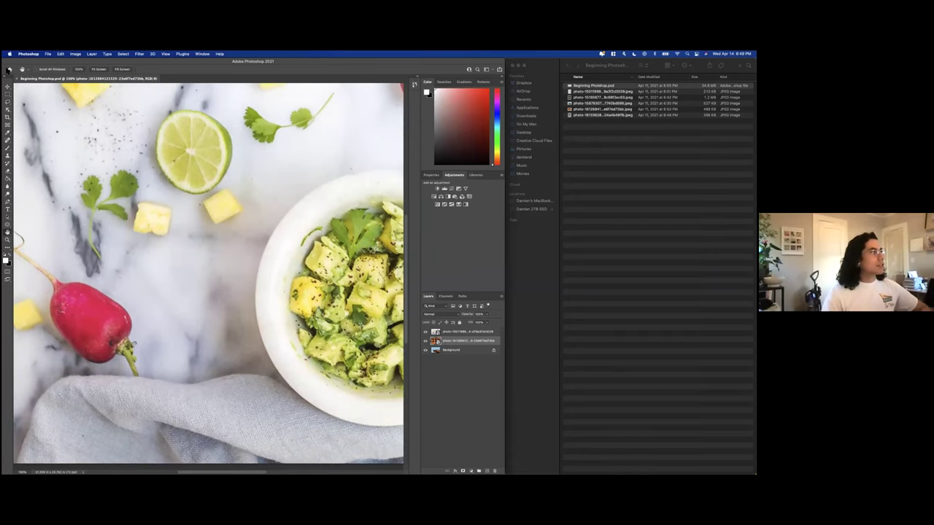
key("v")
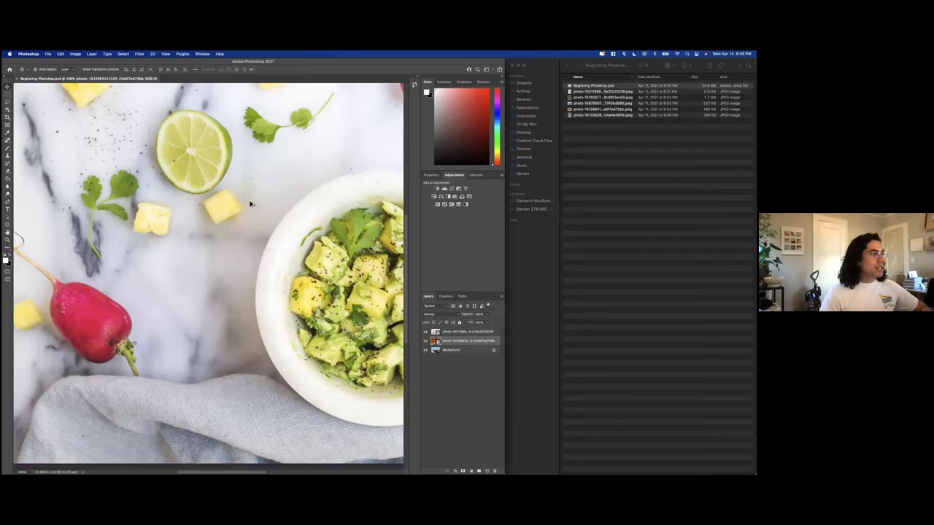
Zoom out and pan the view, then shift the photo layer about 73 px right.
scroll(250, 204, "down", 3)
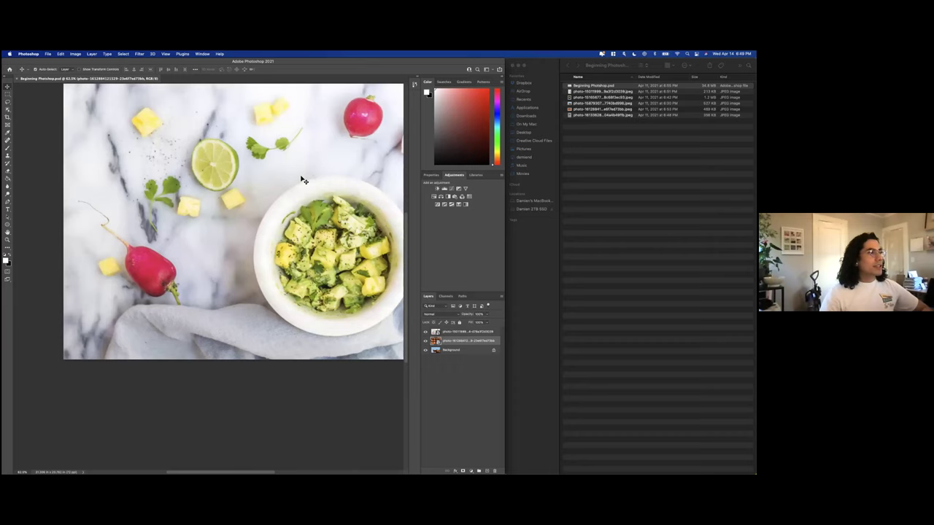
left_click_drag(289, 170, 254, 207)
scroll(255, 208, "down", 2)
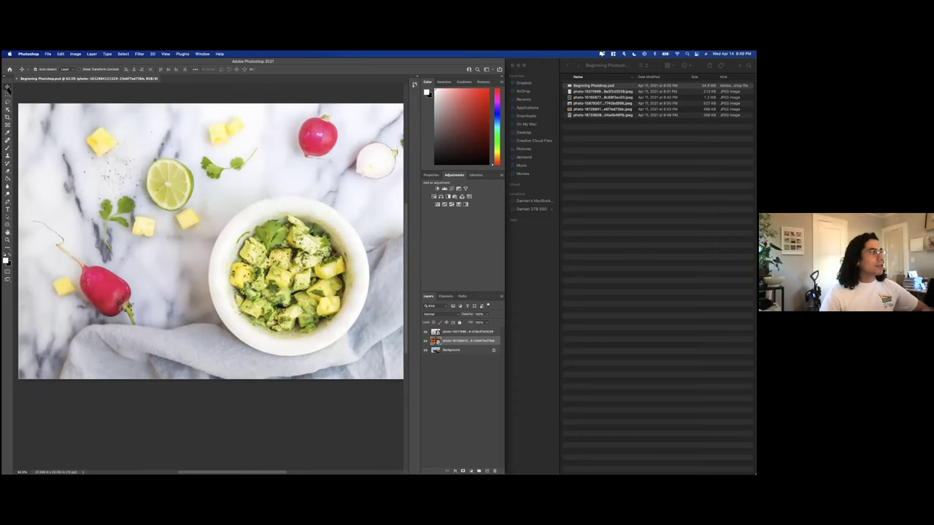
mouse_move(221, 198)
left_mouse_down()
mouse_move(245, 209)
mouse_move(216, 201)
left_mouse_up()
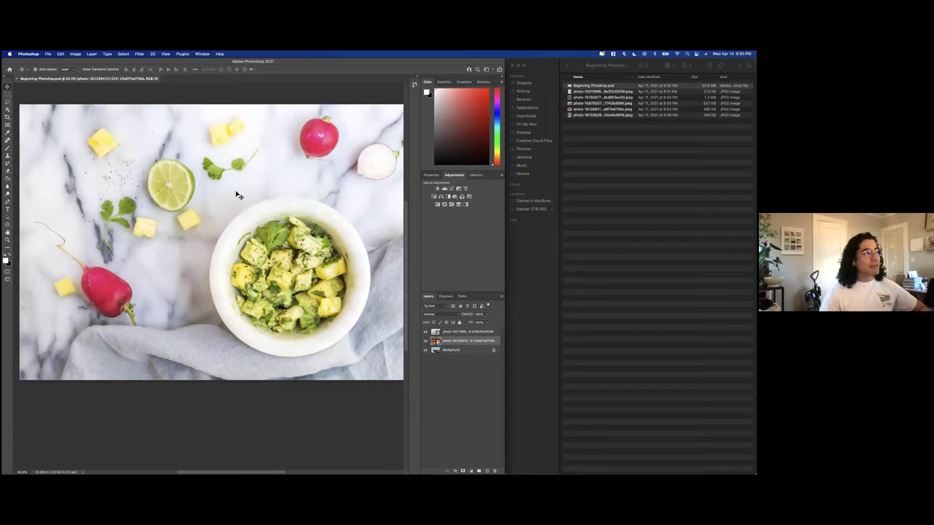
left_click_drag(172, 197, 203, 210)
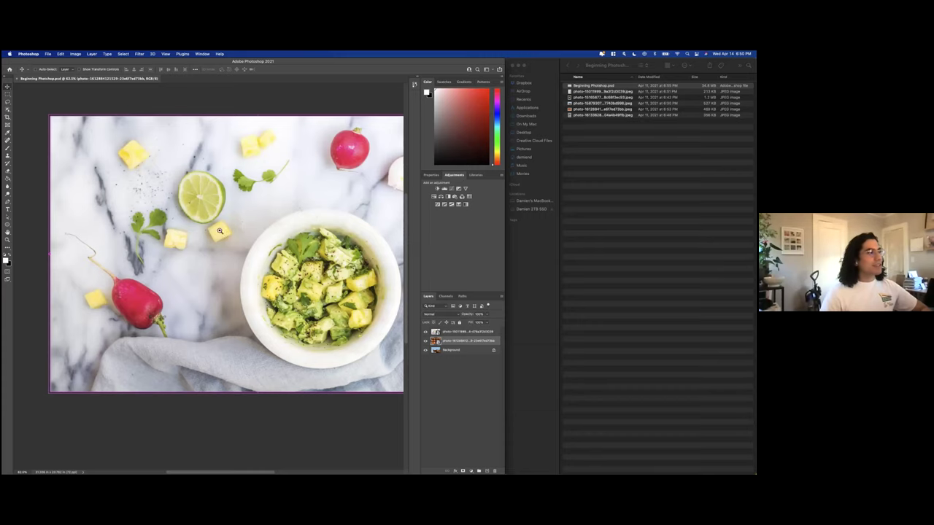
Zoom toward the lime and back out until the whole photo fits, then select the top layer.
left_click_drag(247, 233, 246, 233)
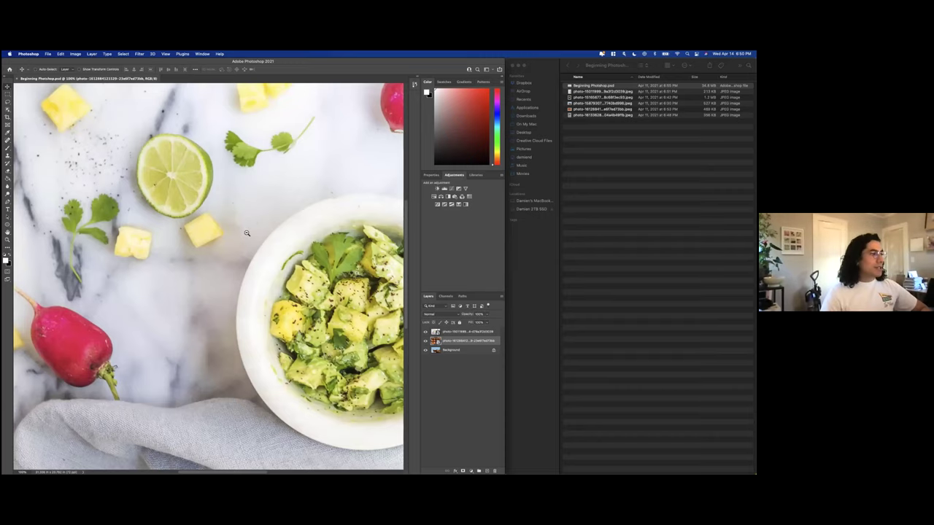
left_click_drag(246, 233, 170, 215)
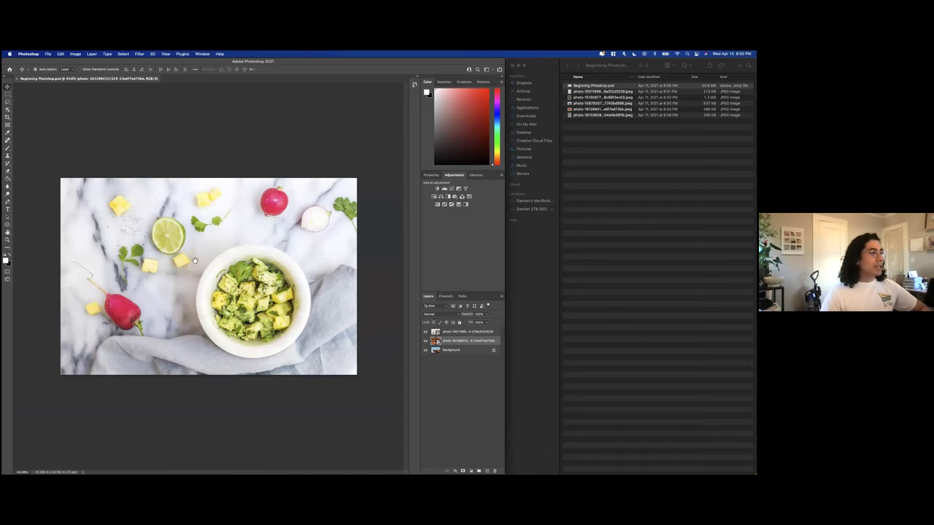
key("super+equal")
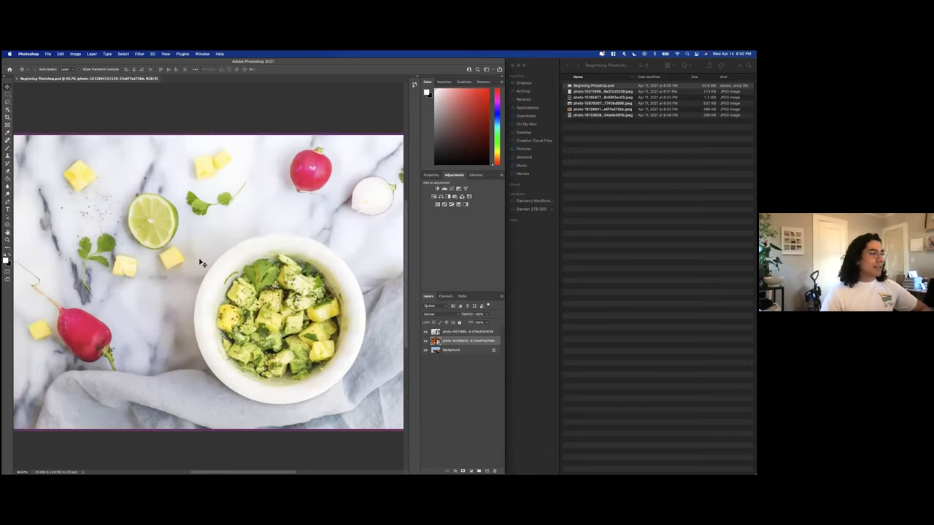
scroll(284, 256, "left", 3)
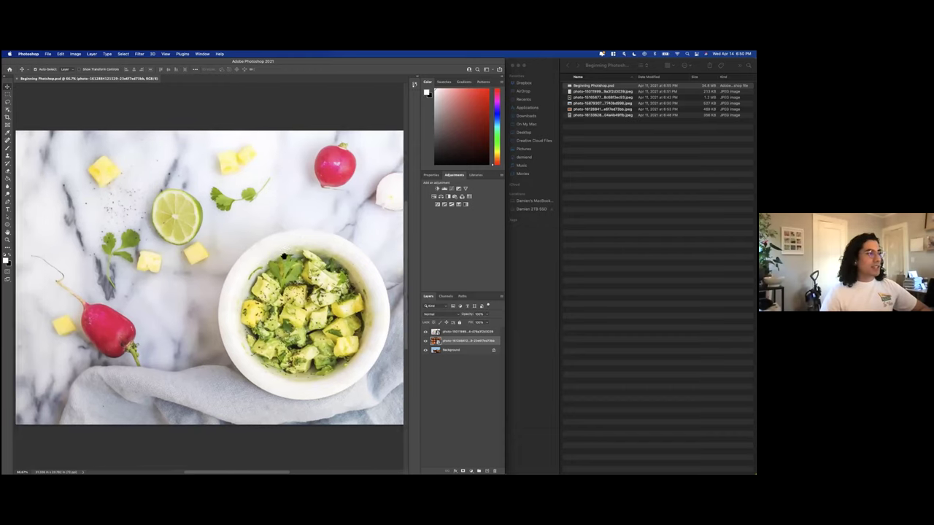
scroll(284, 256, "left", 3)
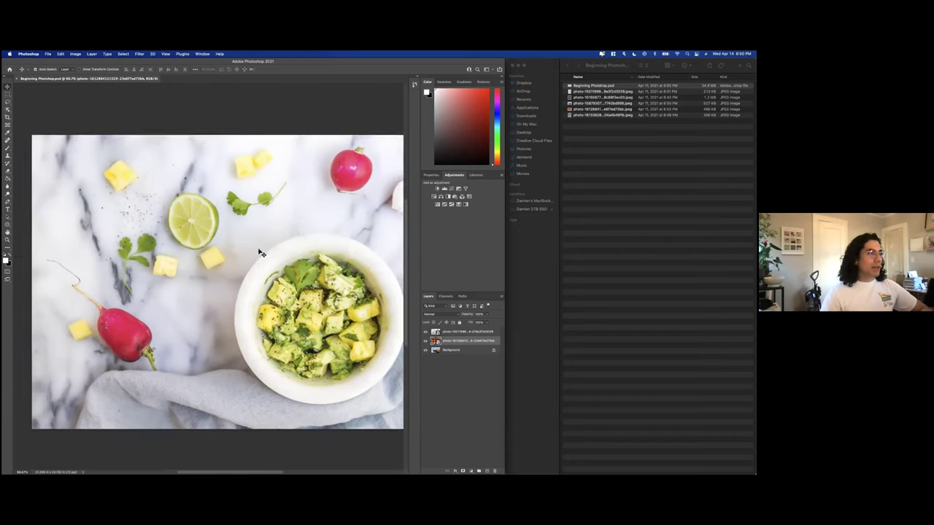
scroll(260, 253, "down", 2)
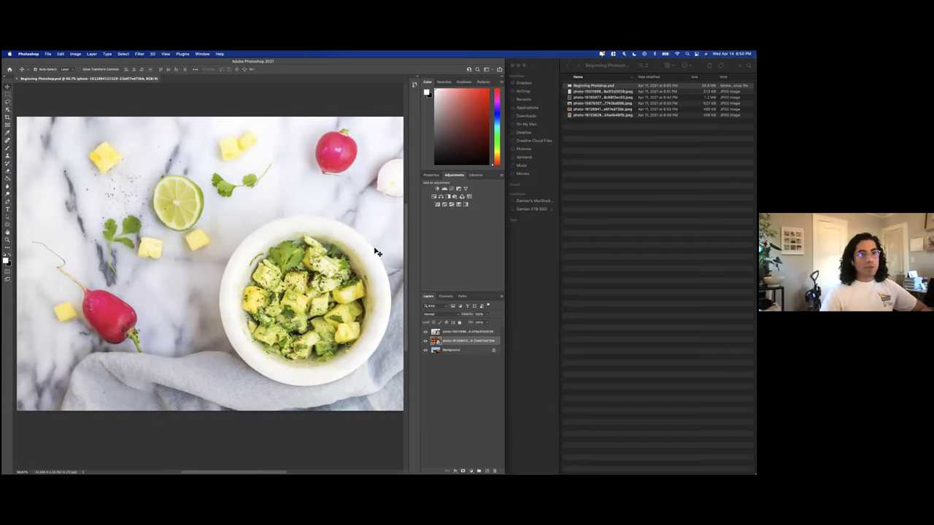
key("super+space")
key("super+minus")
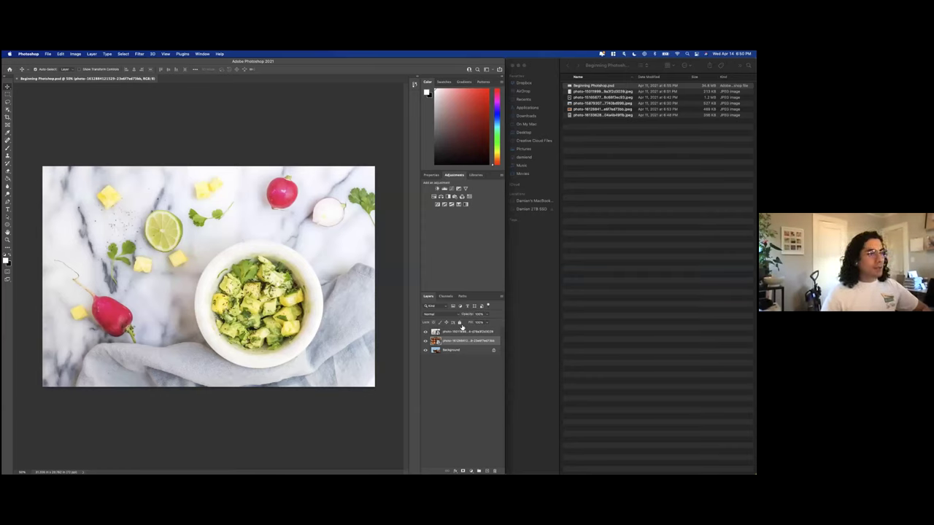
key("alt+bracketright")
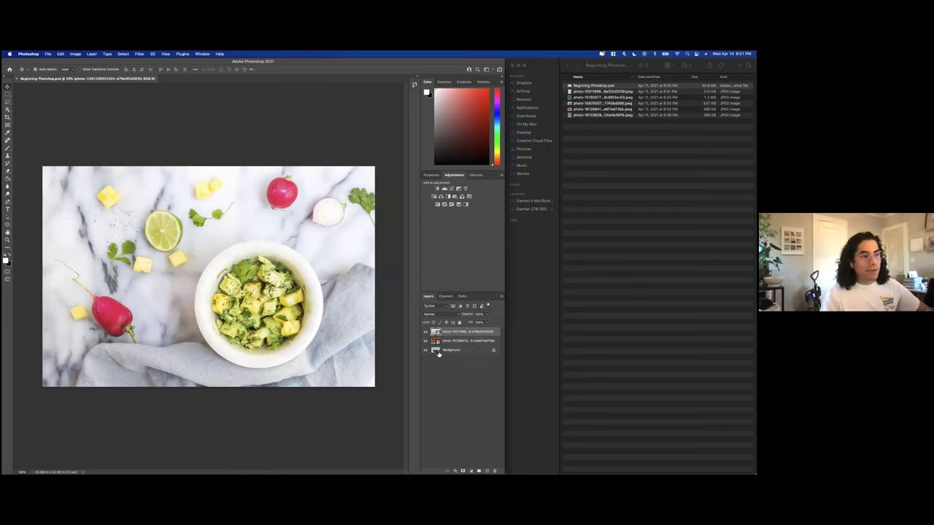
Unlock the Background into Layer 0, toggle Lock All on and off, and cancel Layer Style.
left_click(494, 353)
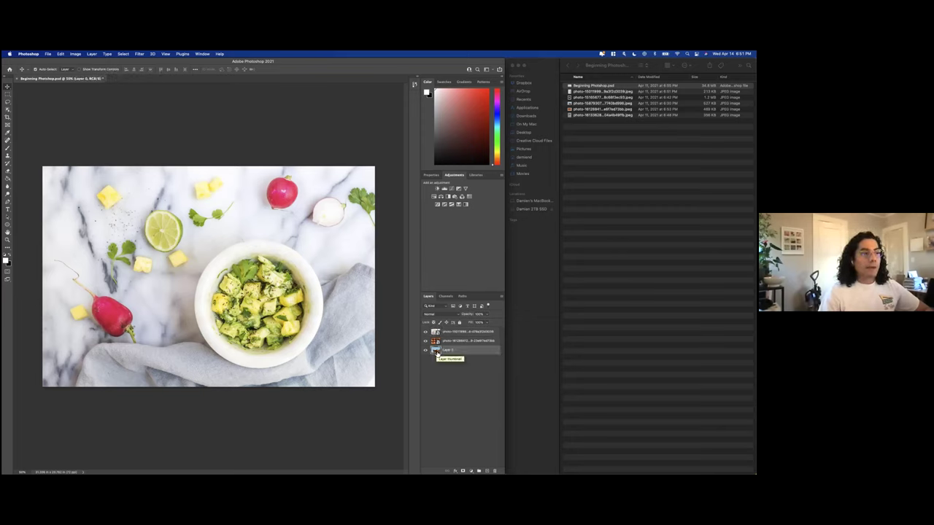
left_click(460, 322)
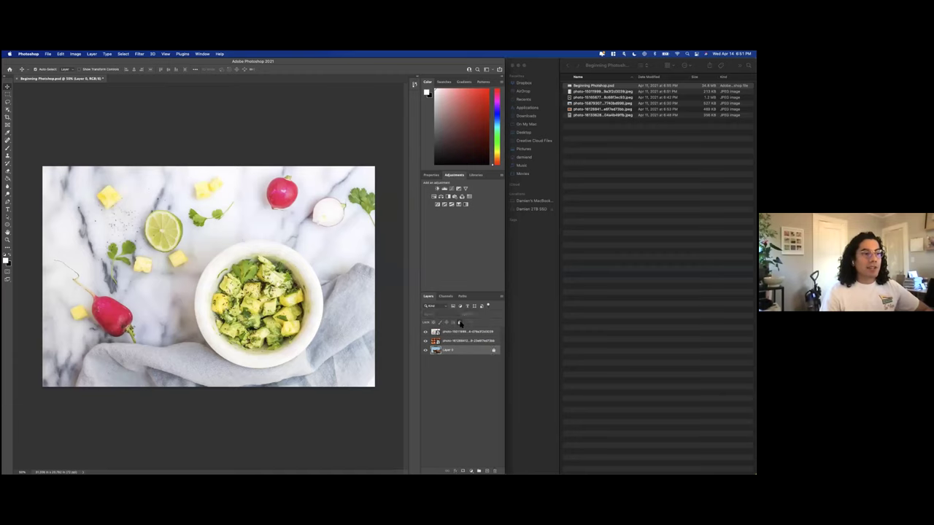
left_click(495, 352)
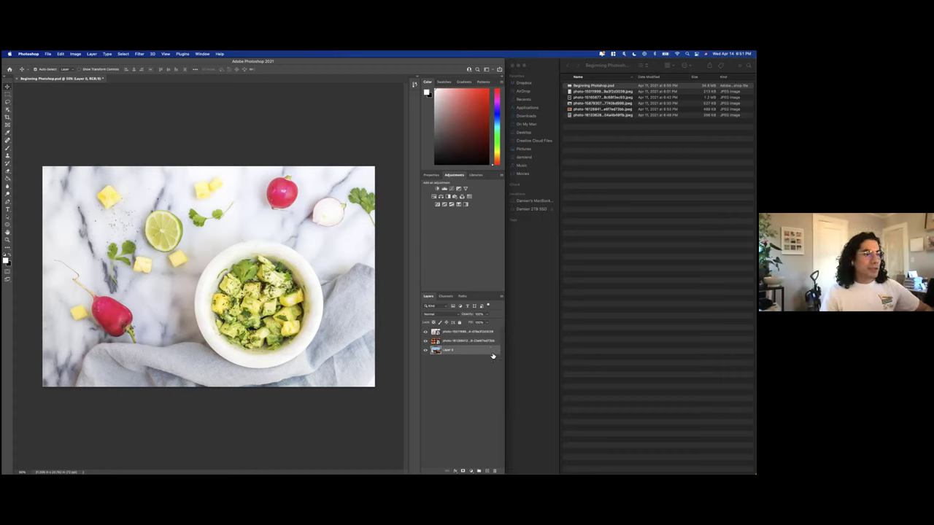
double_click(492, 355)
left_click(476, 93)
Rename the top photo layer to Layer 1 and the second one to Layer 2.
left_click(453, 333)
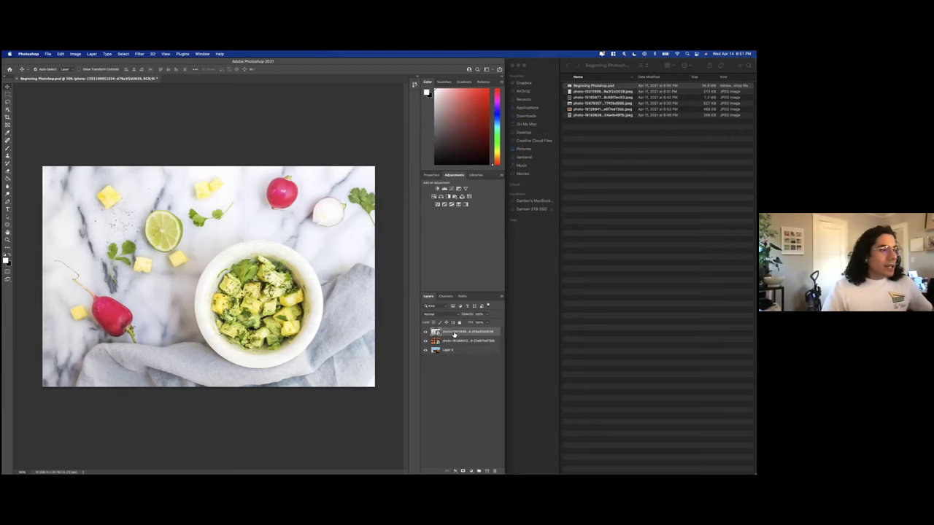
double_click(459, 332)
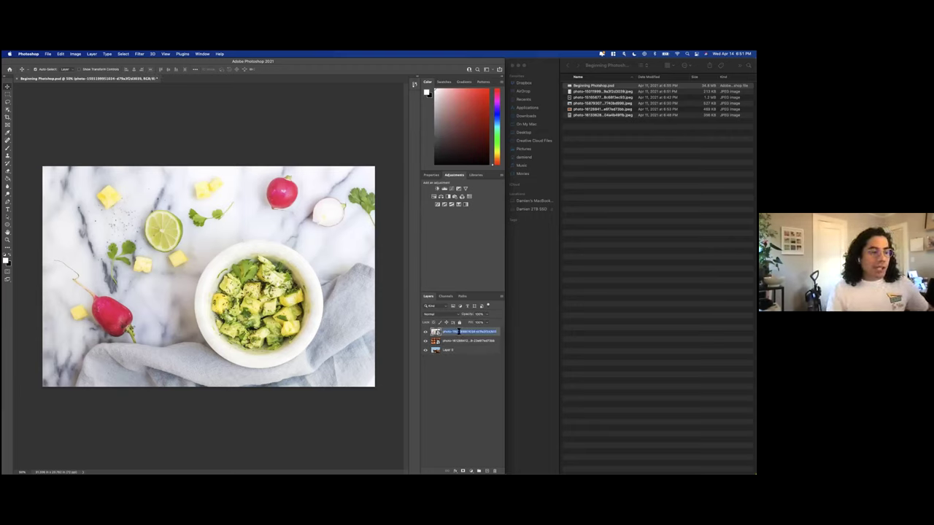
type("s")
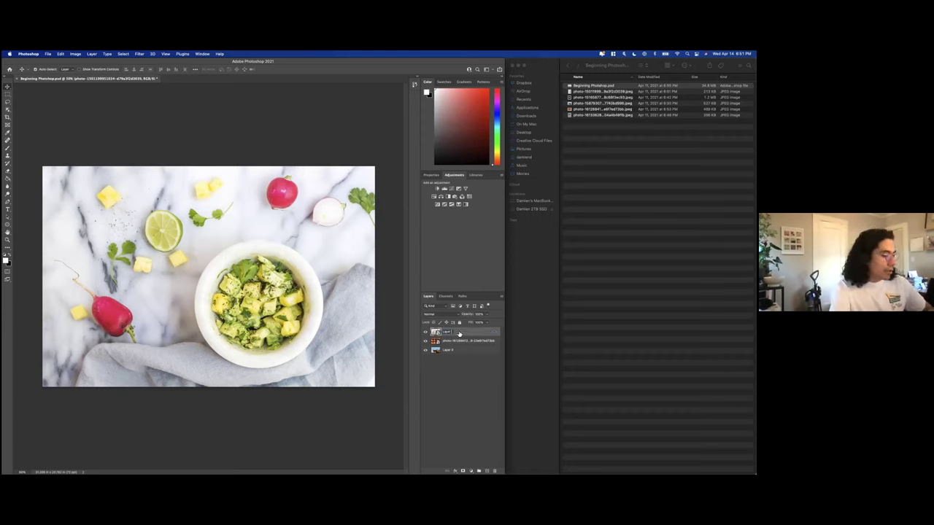
key("Return")
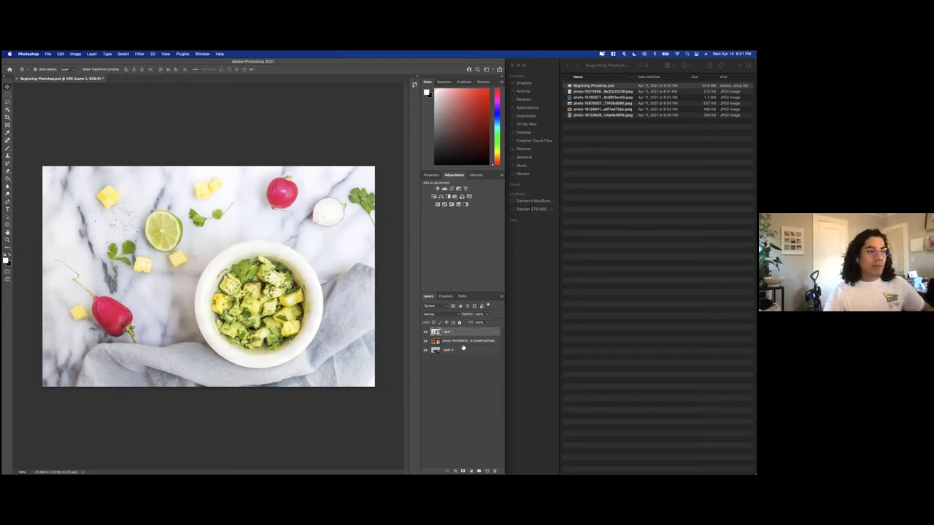
left_click(463, 342)
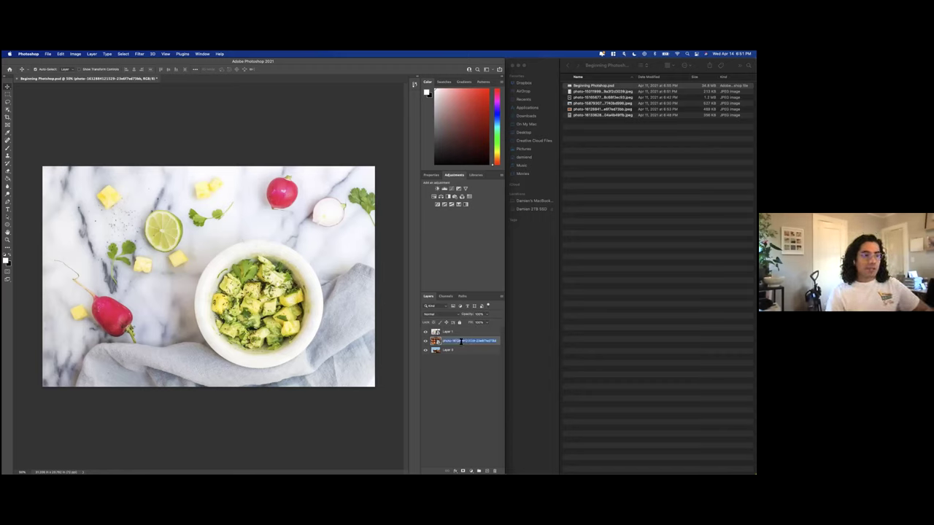
key("BackSpace")
type("2")
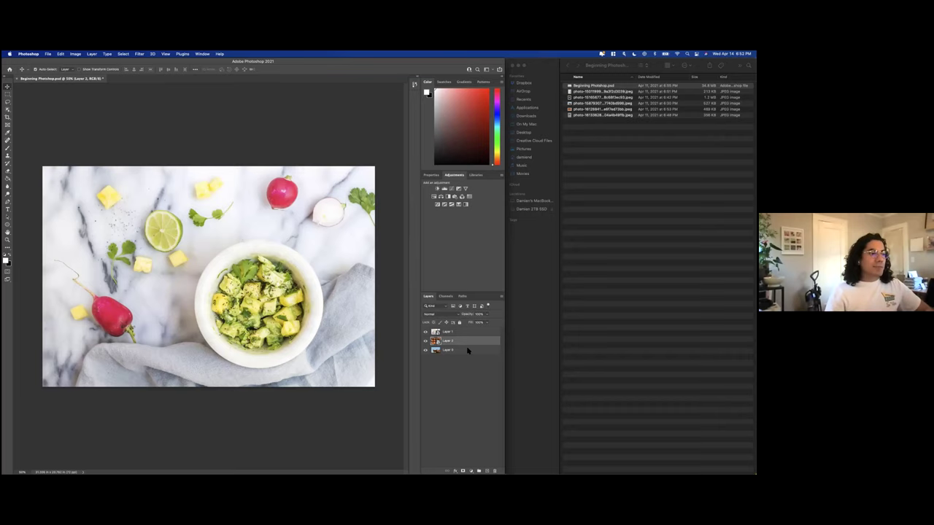
left_click(425, 331)
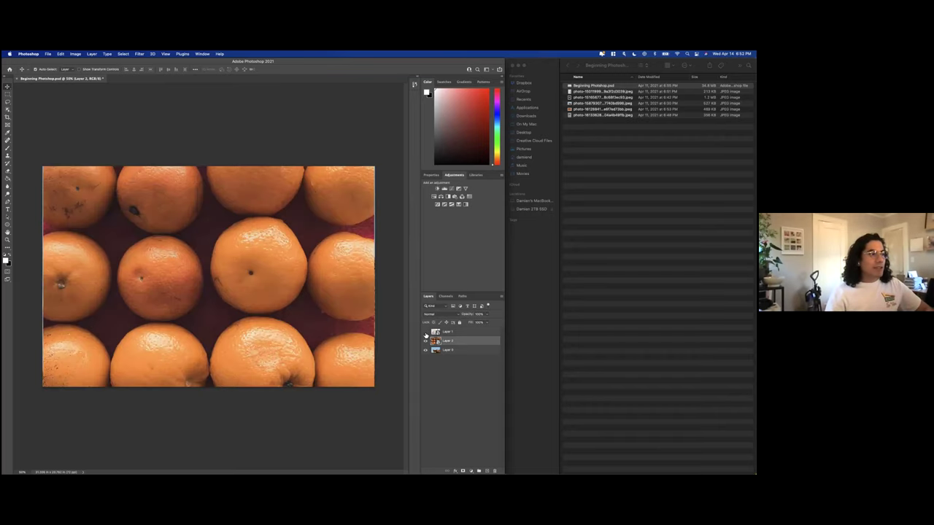
left_click(425, 333)
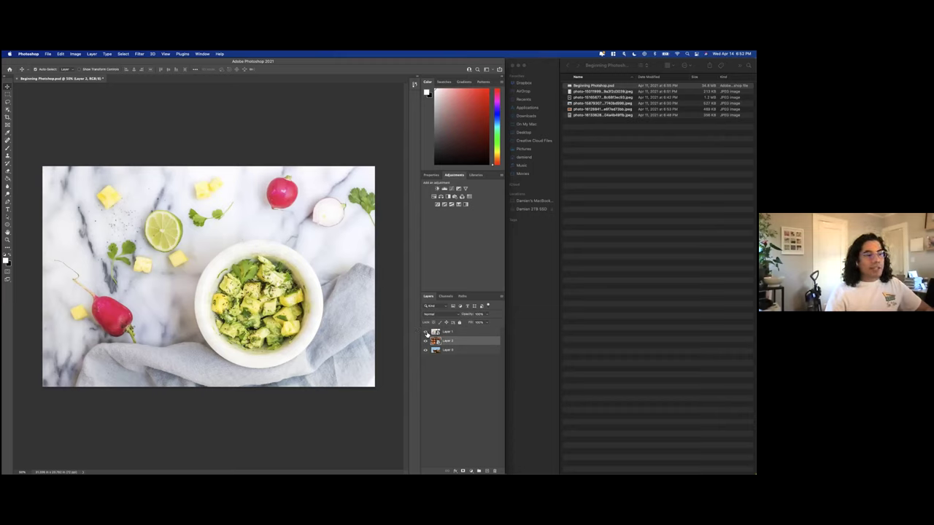
left_click(426, 332)
left_click(426, 332)
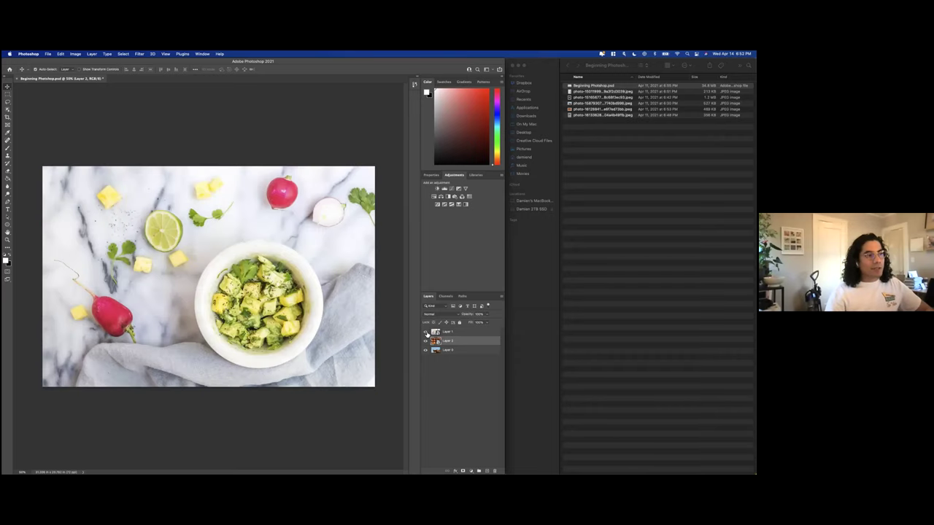
left_click(426, 332)
left_click(426, 342)
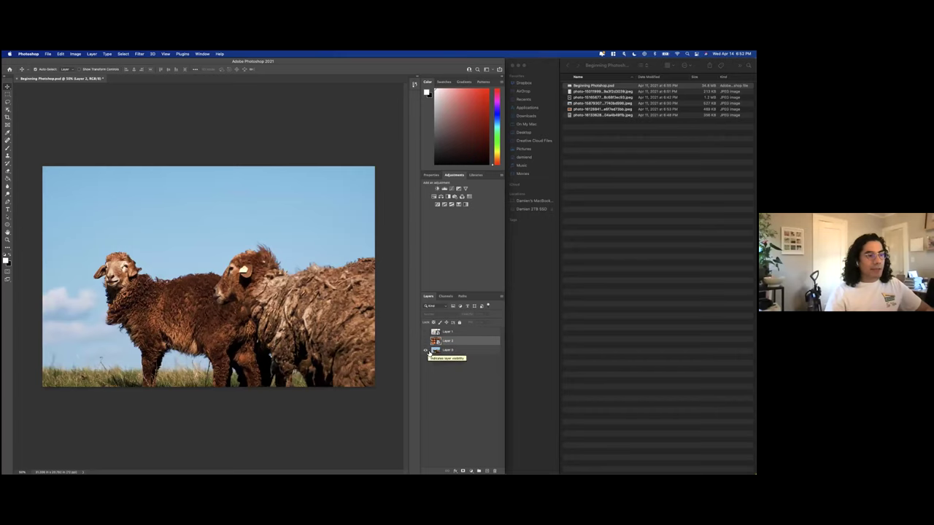
left_click(428, 351)
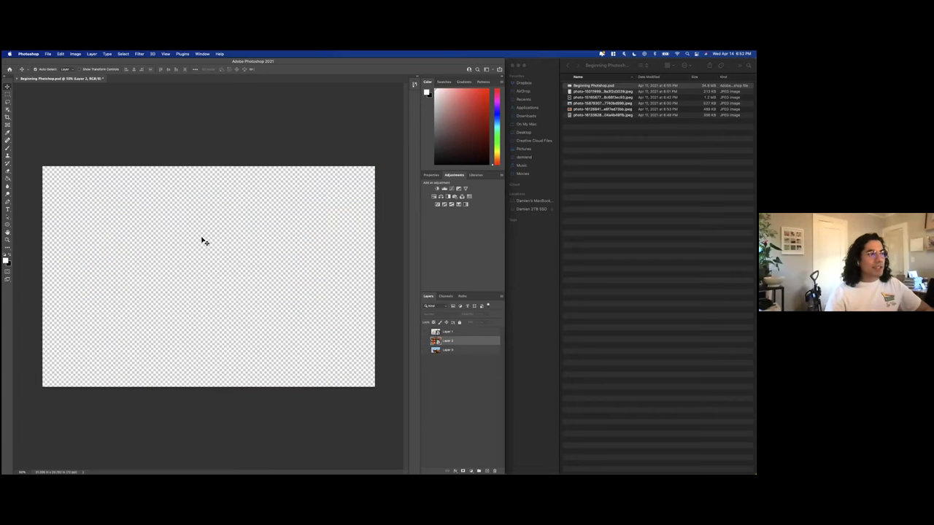
left_click(427, 351)
left_click(426, 342)
left_click(426, 332)
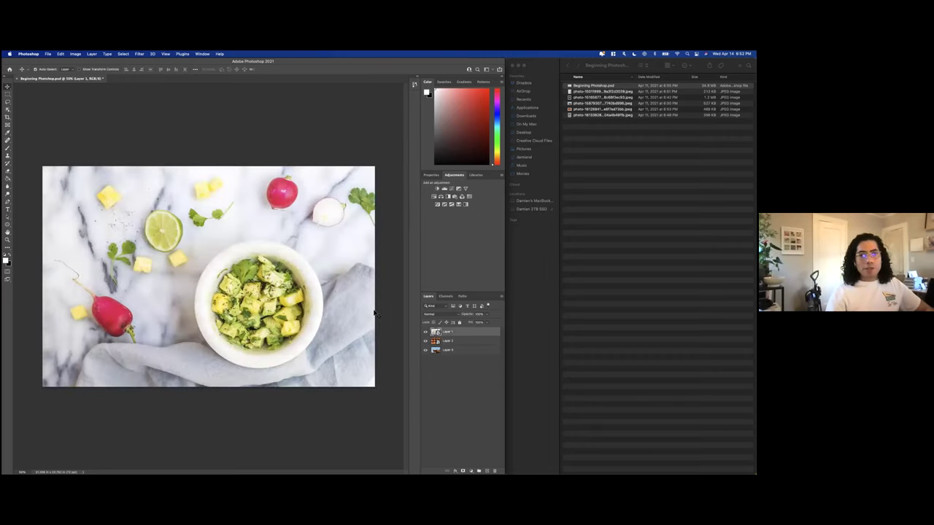
left_click(426, 331)
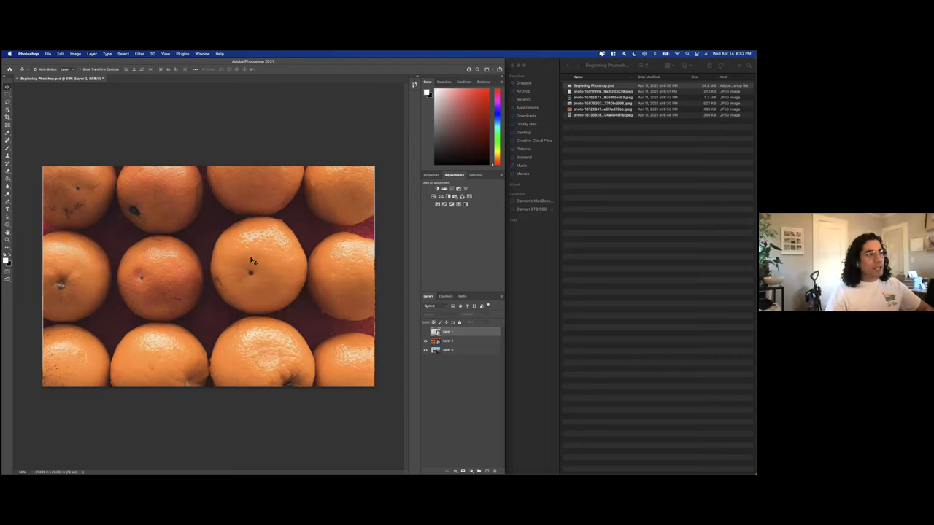
left_click(425, 332)
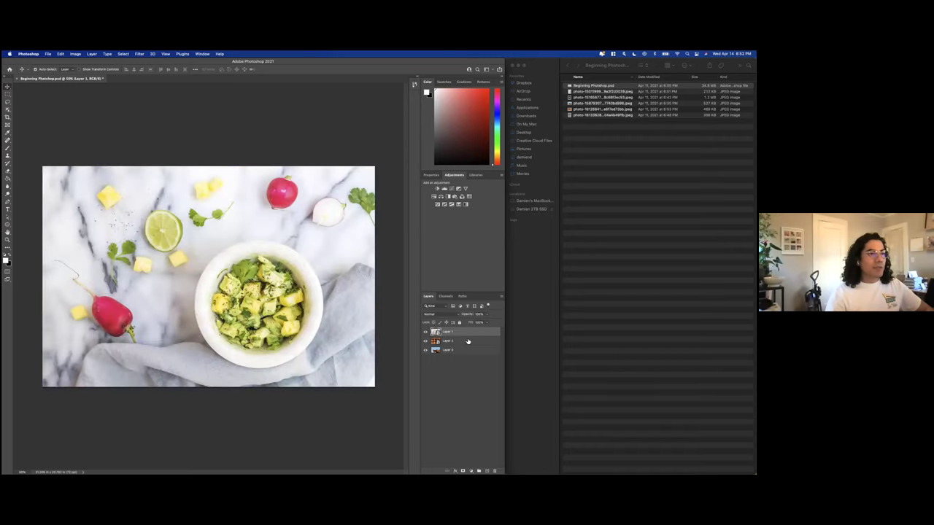
mouse_move(467, 333)
left_mouse_down()
mouse_move(461, 346)
mouse_move(461, 330)
left_mouse_up()
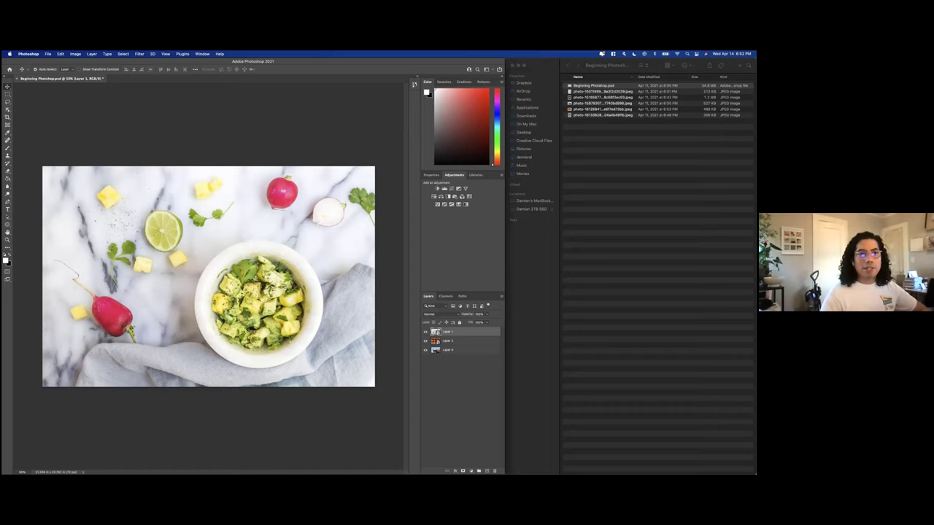
left_click(8, 103)
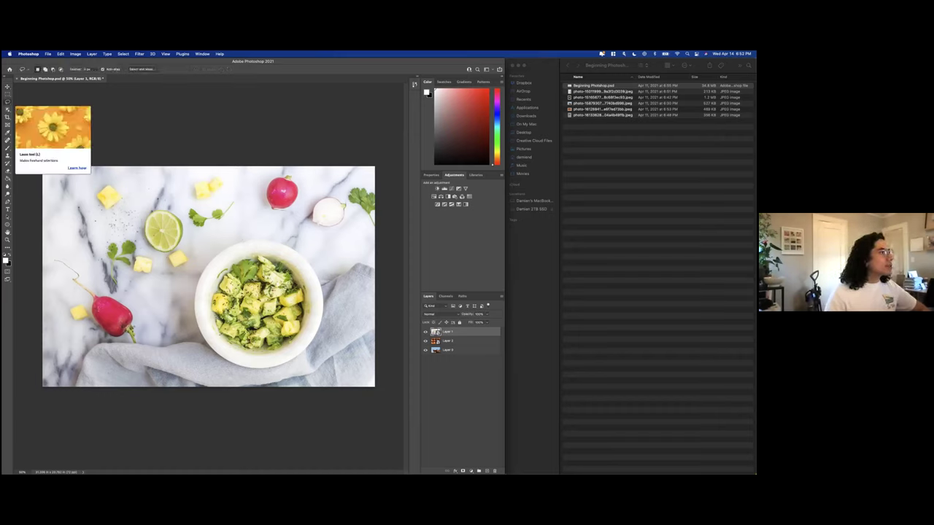
left_click(8, 95)
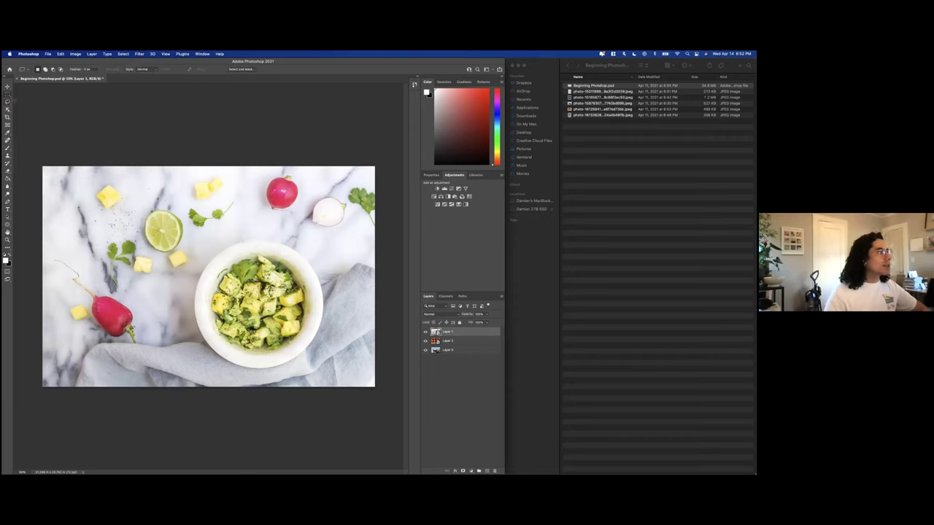
left_click_drag(42, 167, 375, 261)
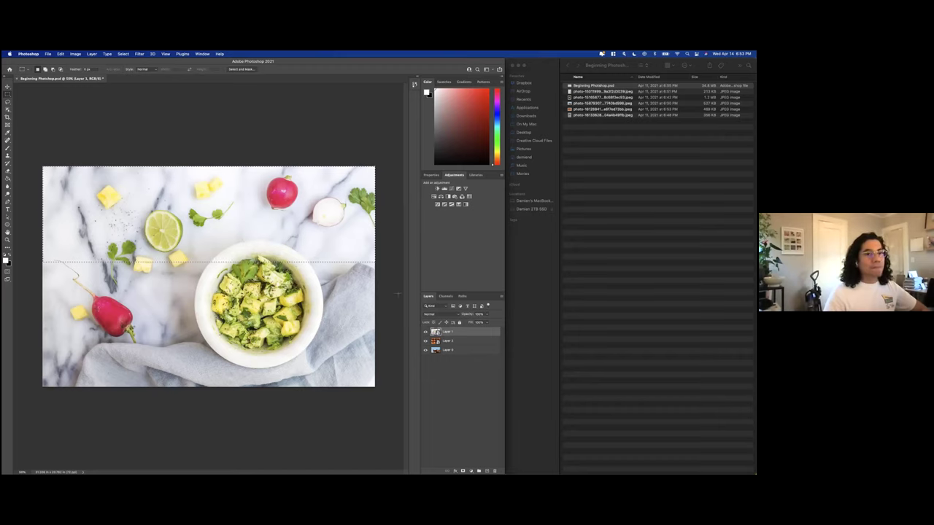
left_click(8, 101)
left_click_drag(7, 94, 30, 105)
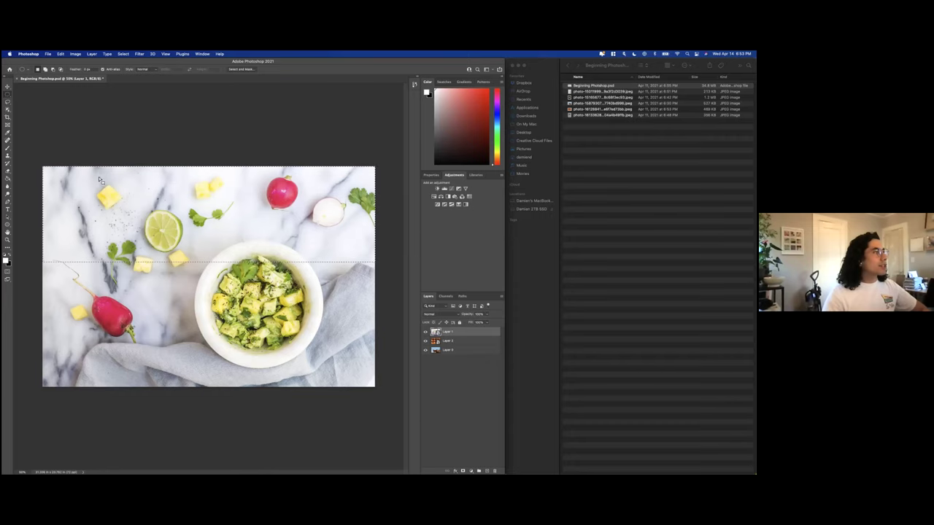
key("super+d")
left_click_drag(219, 305, 108, 193)
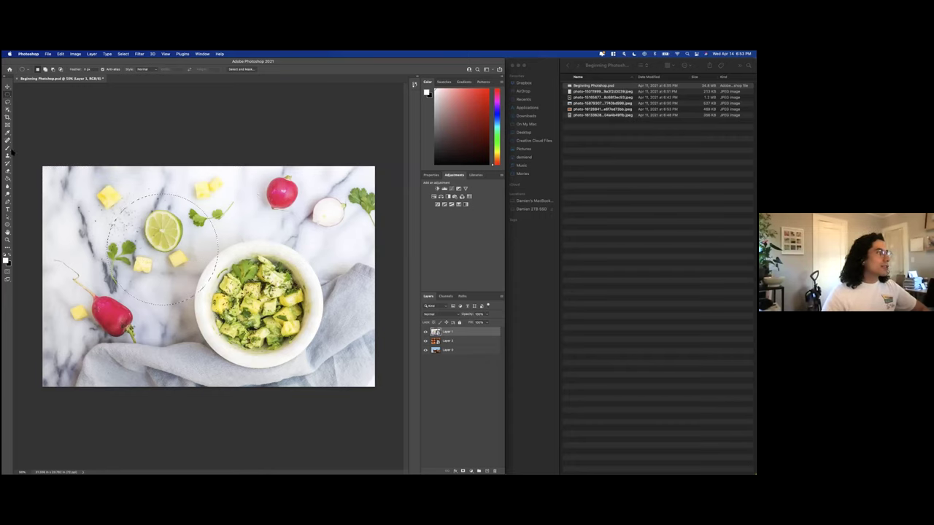
left_click(8, 103)
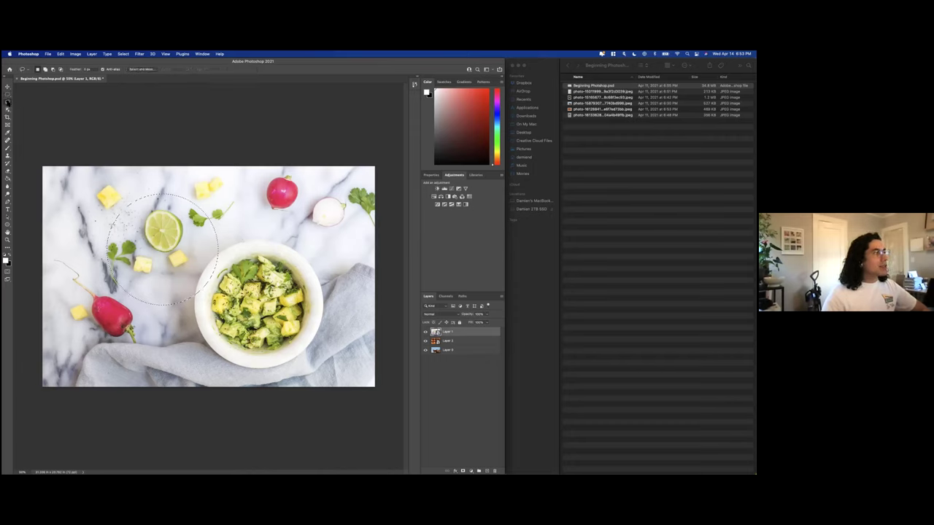
left_click(8, 103)
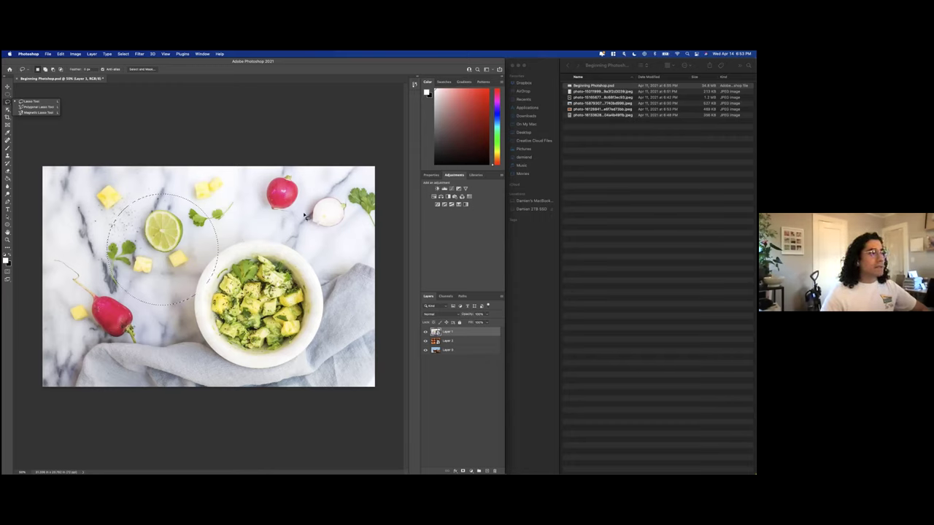
mouse_move(313, 211)
left_mouse_down()
mouse_move(284, 212)
mouse_move(252, 258)
mouse_move(310, 250)
mouse_move(330, 219)
mouse_move(307, 210)
left_mouse_up()
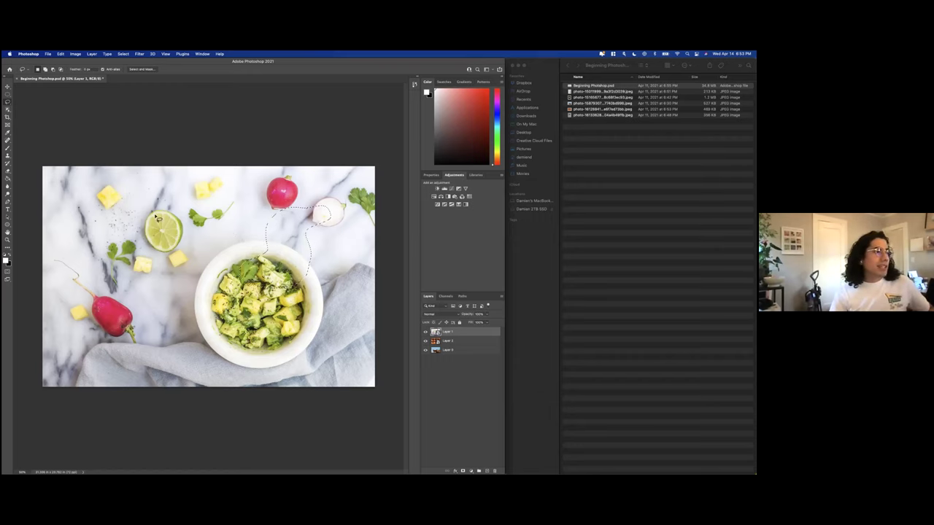
mouse_move(150, 206)
left_mouse_down()
mouse_move(175, 207)
mouse_move(194, 239)
mouse_move(165, 257)
mouse_move(135, 223)
mouse_move(154, 207)
left_mouse_up()
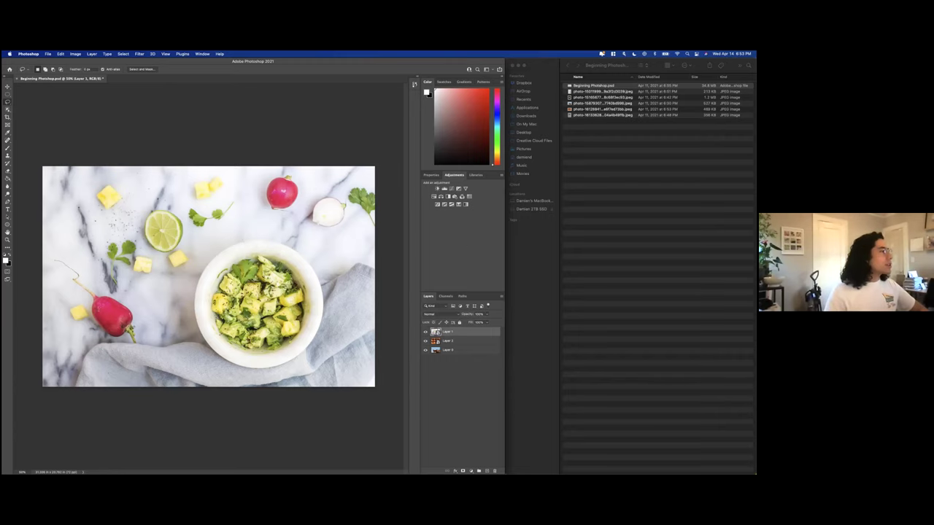
left_click(8, 125)
left_click_drag(42, 167, 375, 262)
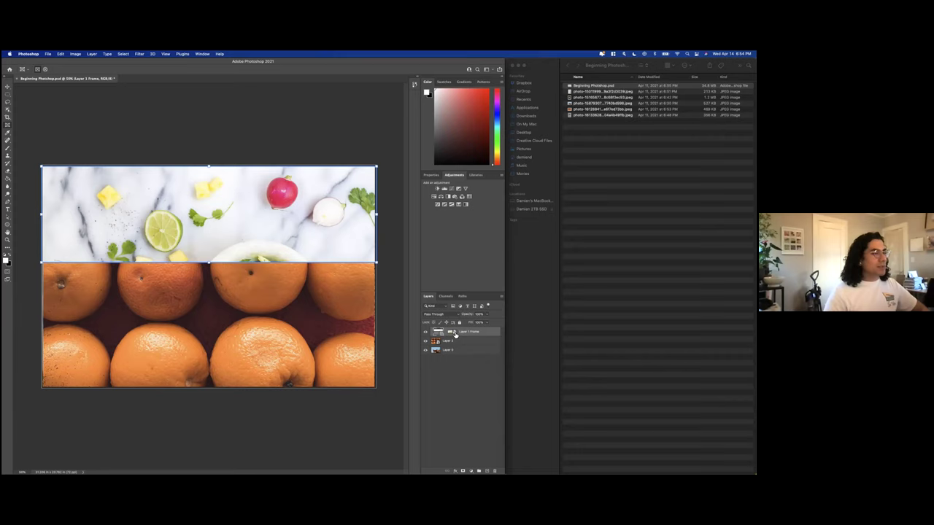
Lasso the top red radish, test a layer mask from it, undo the mask, then select the oranges layer.
key("super+z")
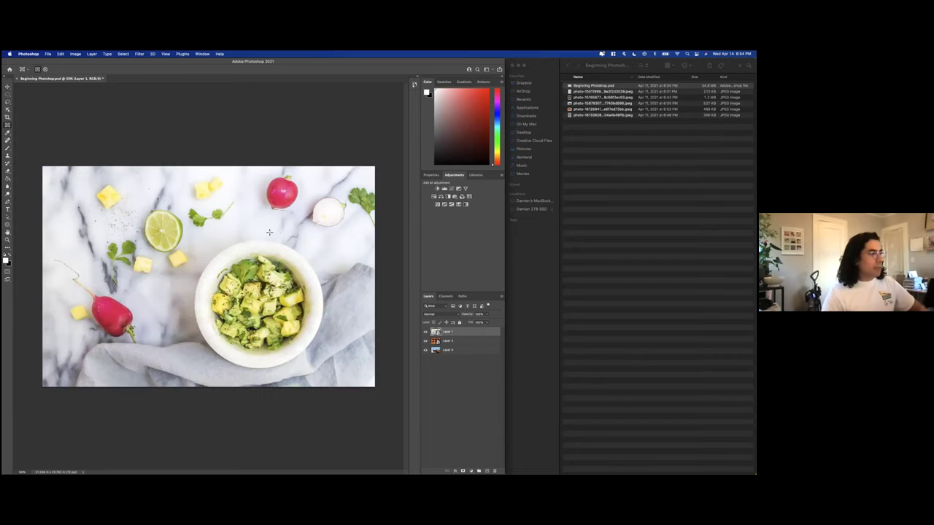
left_click(8, 101)
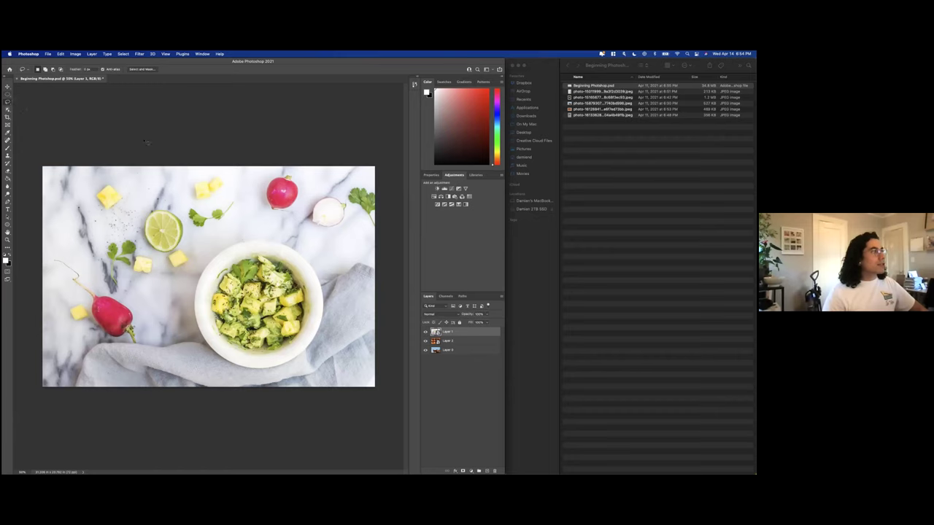
mouse_move(302, 210)
left_mouse_down()
mouse_move(258, 204)
mouse_move(263, 174)
mouse_move(300, 177)
mouse_move(301, 212)
left_mouse_up()
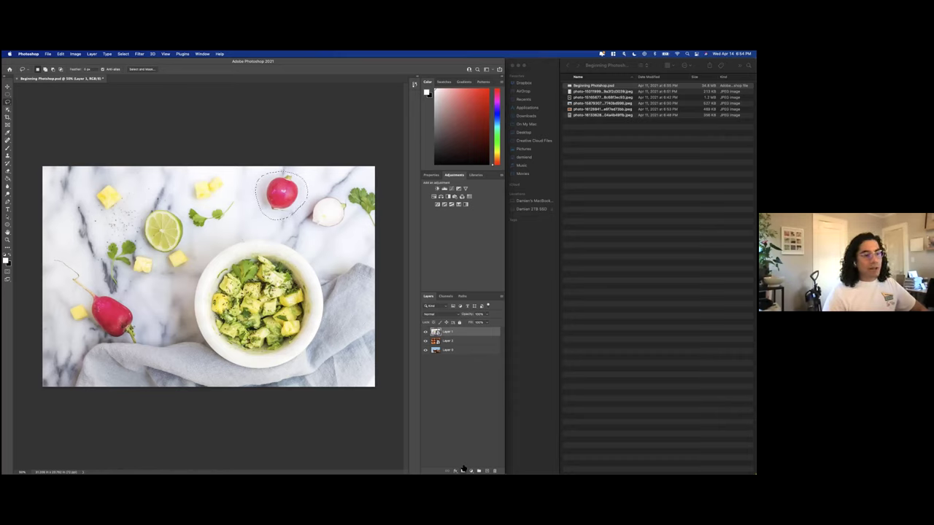
left_click(464, 469)
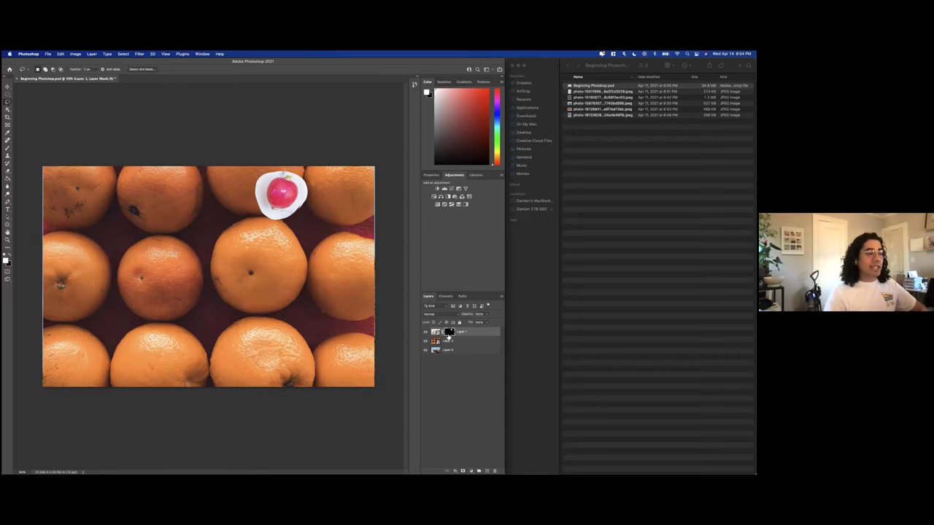
key("super+z")
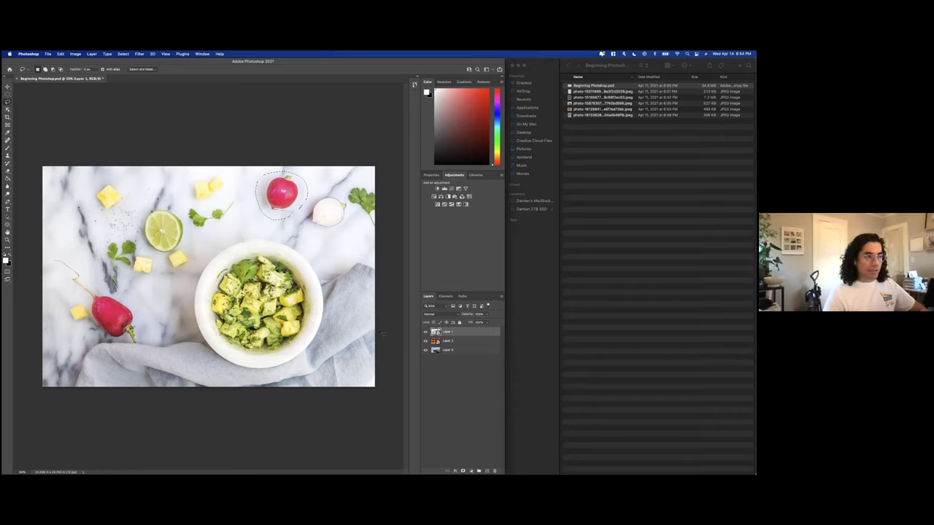
left_click(457, 341)
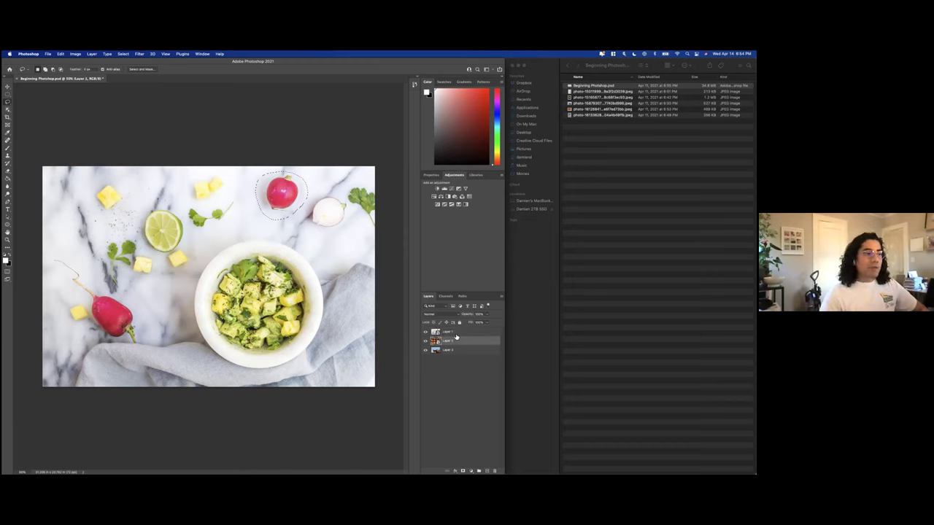
Rasterize the salad photo layer.
left_click(455, 334)
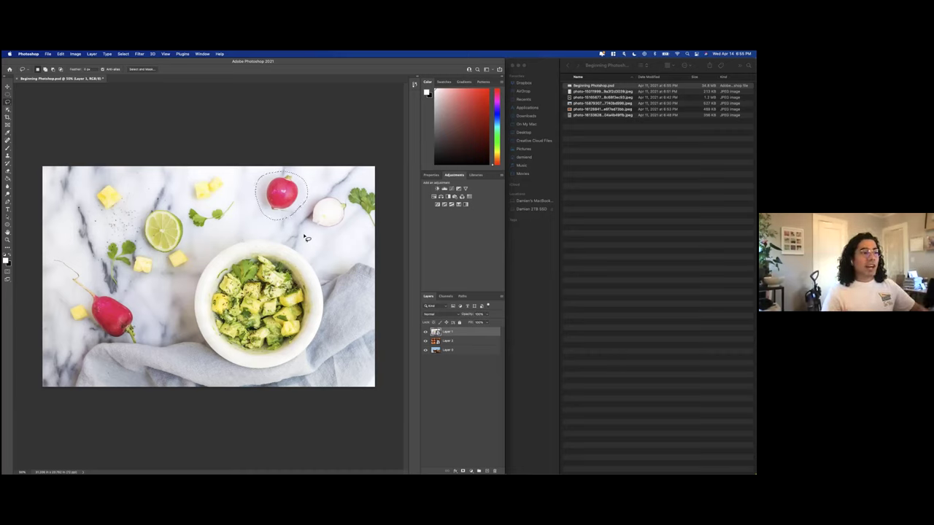
right_click(469, 335)
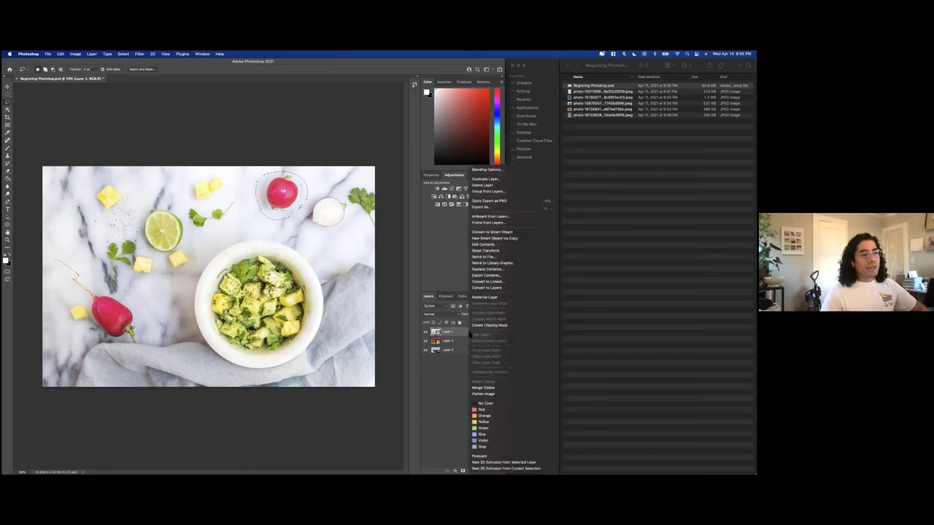
left_click(490, 297)
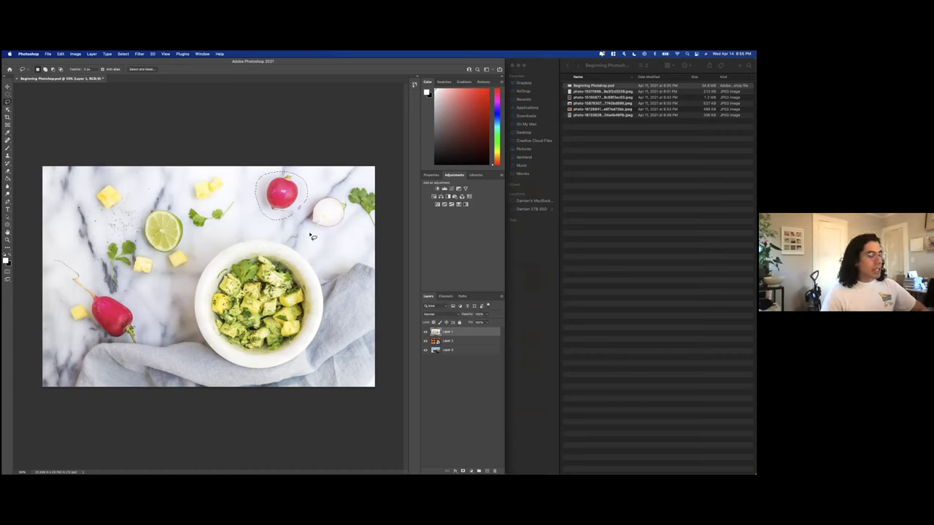
Cut the top radish and compare with undo and redo, then restore it and deselect.
key("super+x")
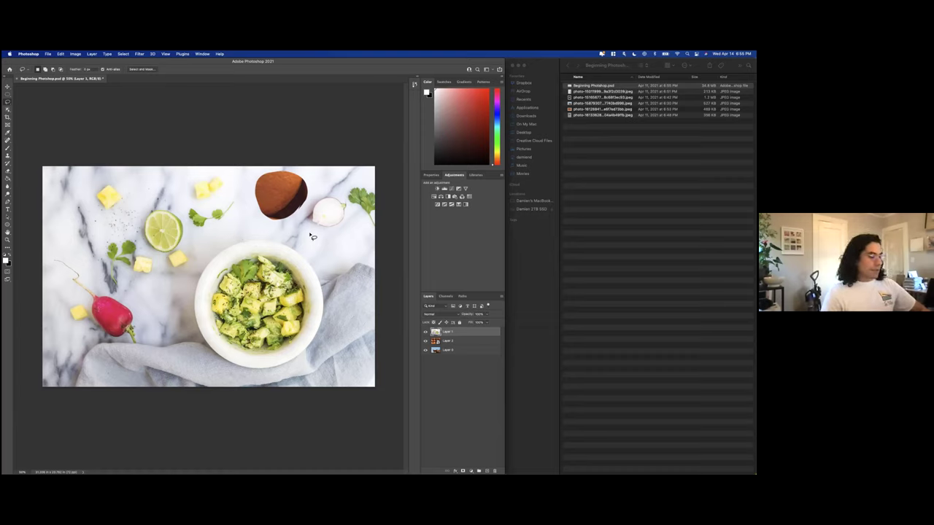
key("super+z")
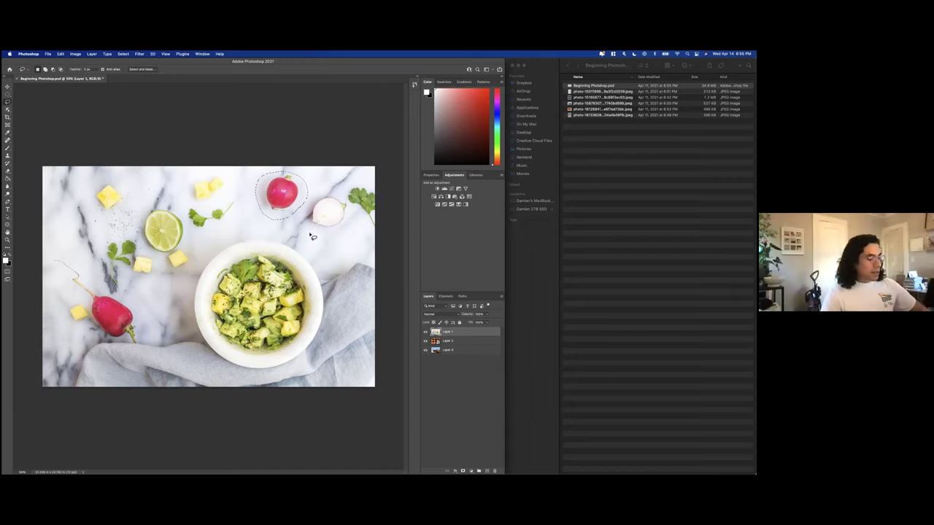
key("super+shift+z")
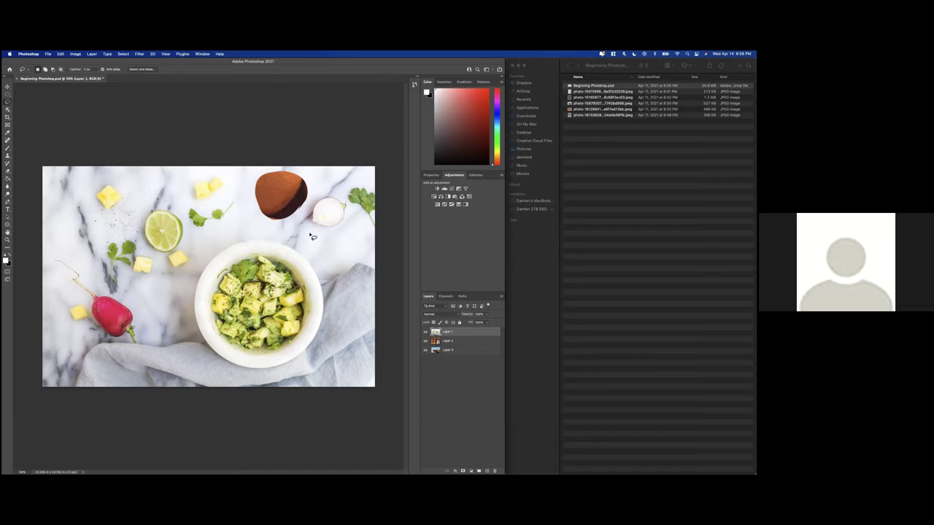
key("super+z")
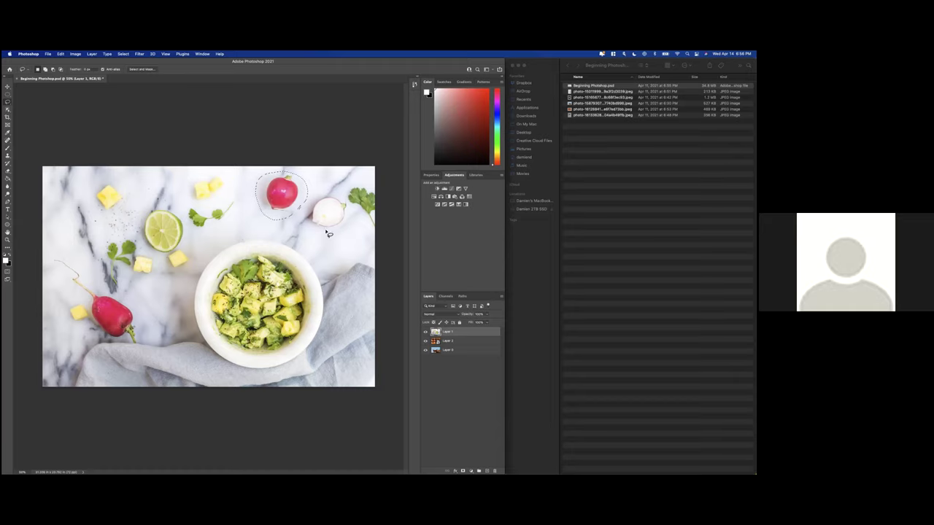
left_click(314, 198)
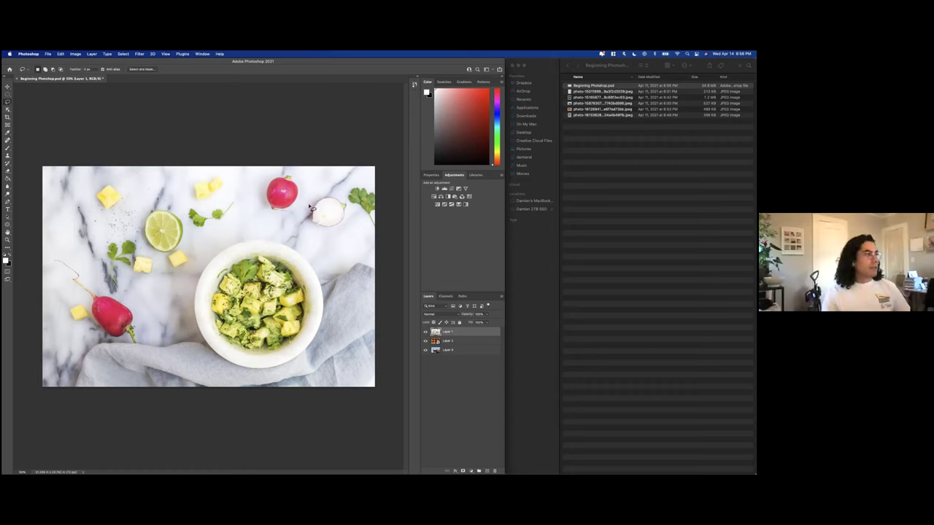
Lasso the top red radish, try cut and copy, then copy it to a new layer (Cmd+J).
left_click(63, 54)
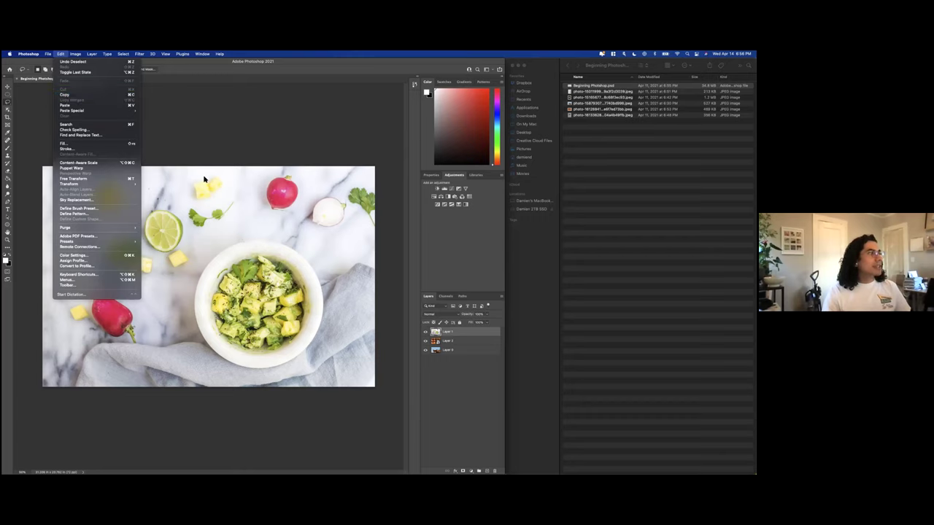
left_click(298, 182)
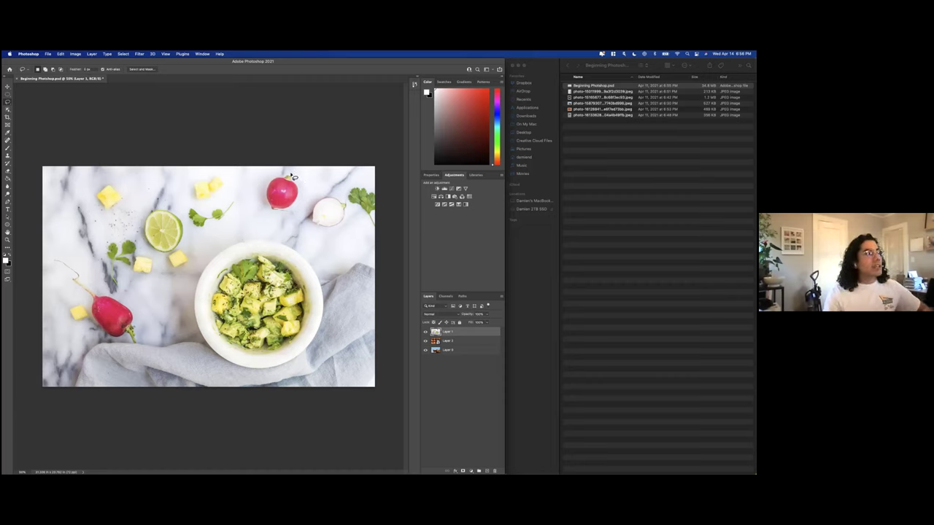
mouse_move(295, 176)
left_mouse_down()
mouse_move(303, 211)
mouse_move(267, 214)
mouse_move(263, 189)
mouse_move(299, 178)
left_mouse_up()
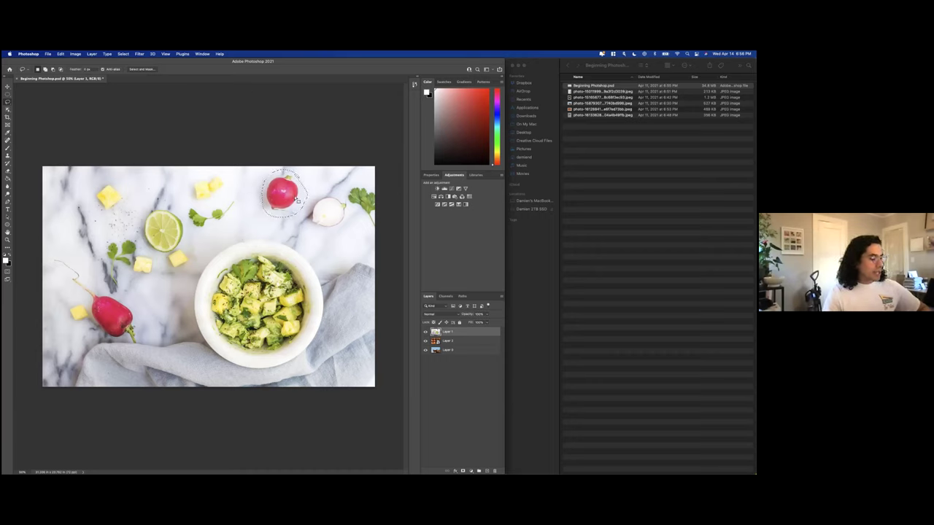
key("super+x")
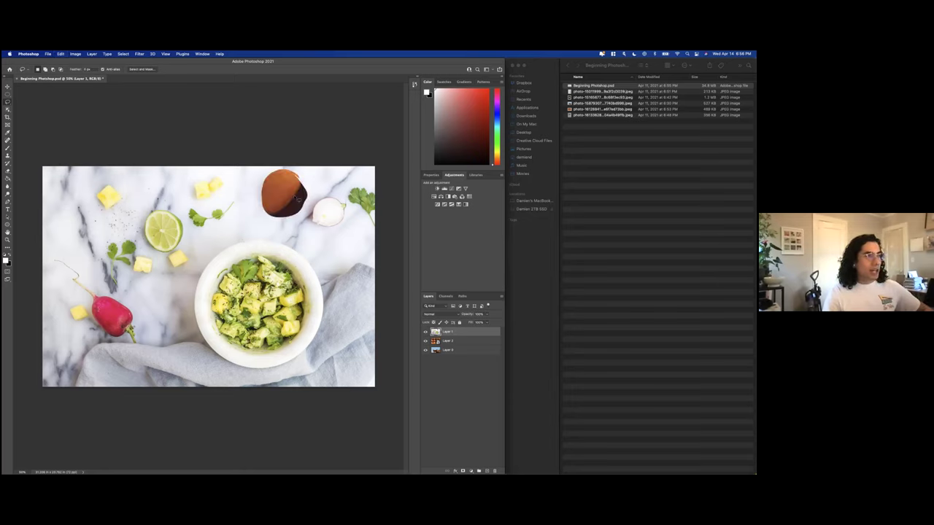
key("super+z")
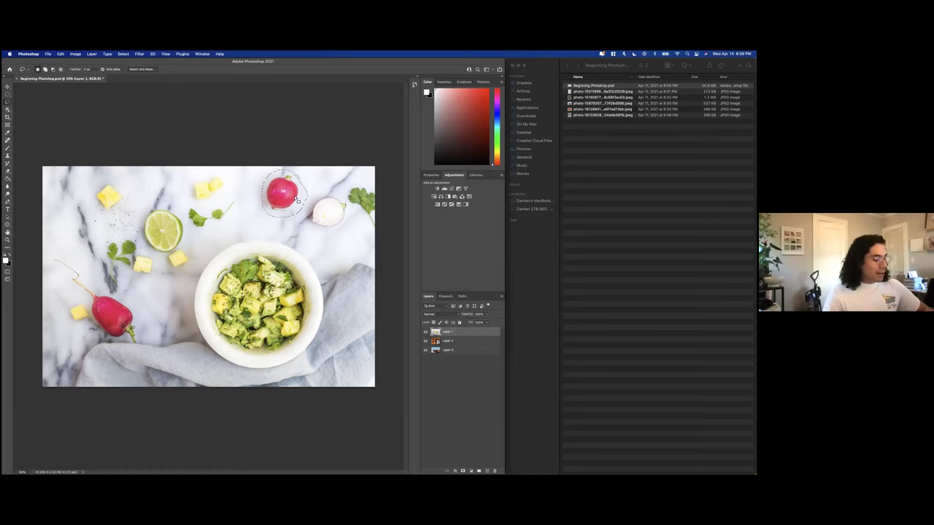
key("super+c")
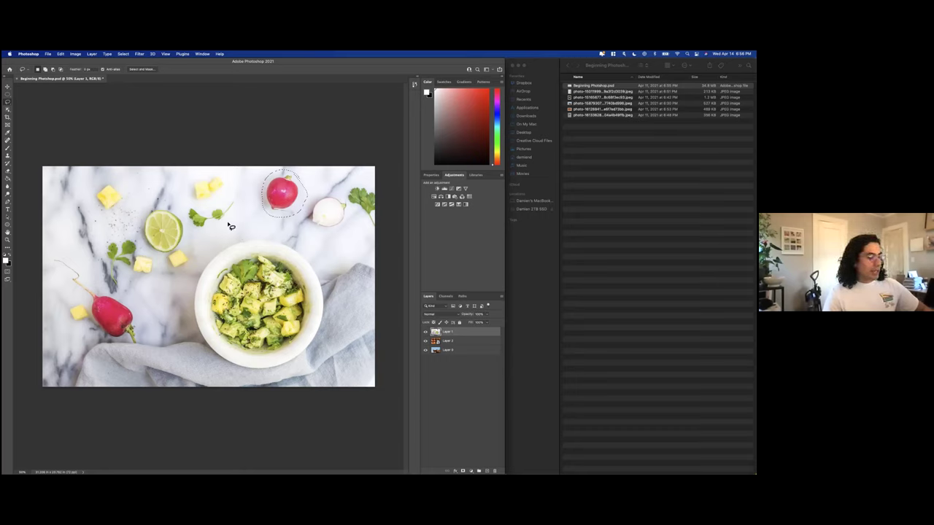
key("super+j")
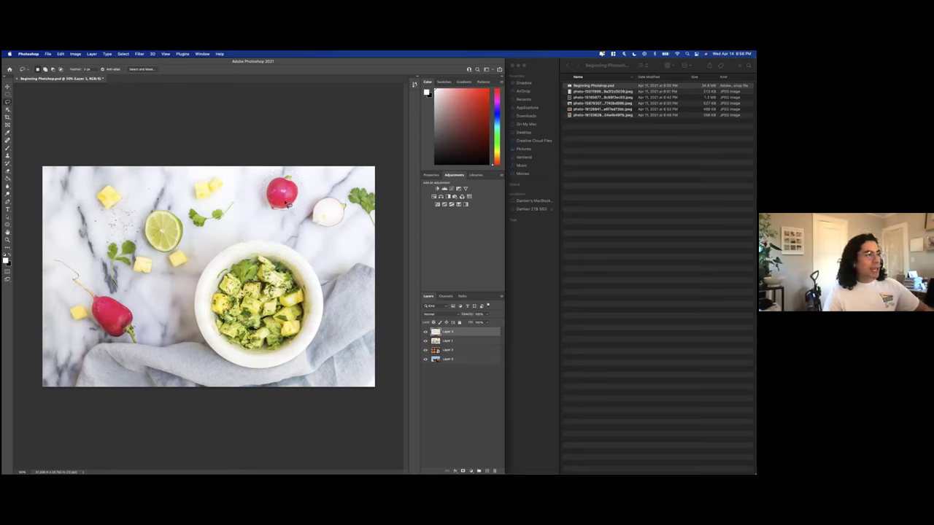
Drag the radish copy aside with the Move tool, then rasterize Layer 2.
left_click(9, 86)
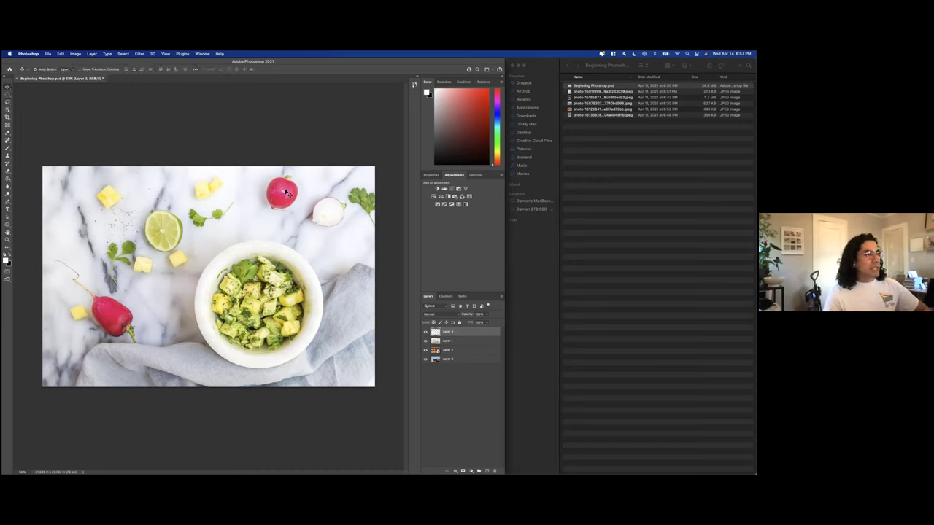
left_click_drag(288, 193, 244, 211)
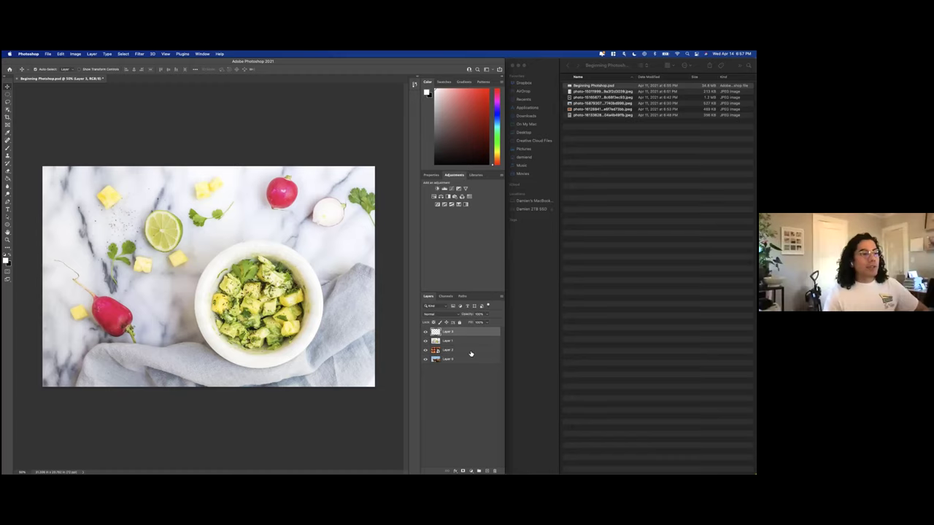
left_click(472, 354)
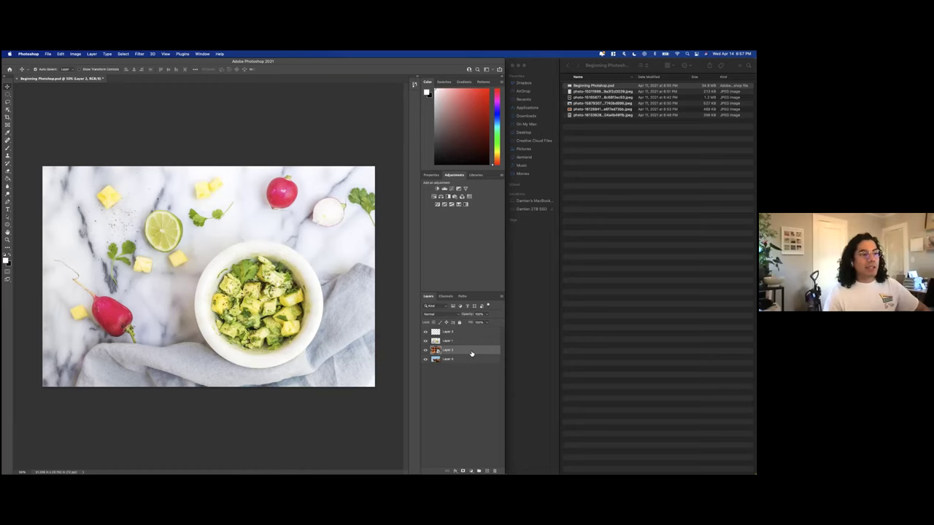
right_click(471, 354)
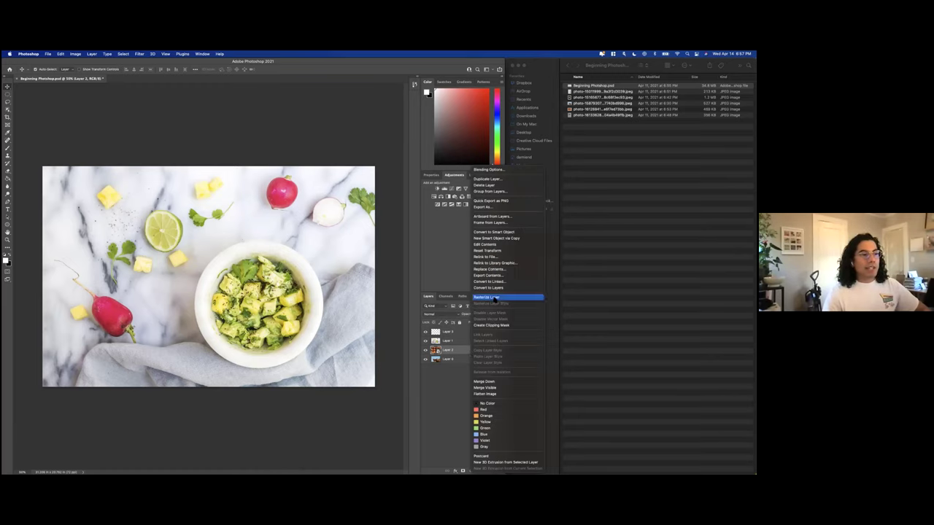
left_click(461, 343)
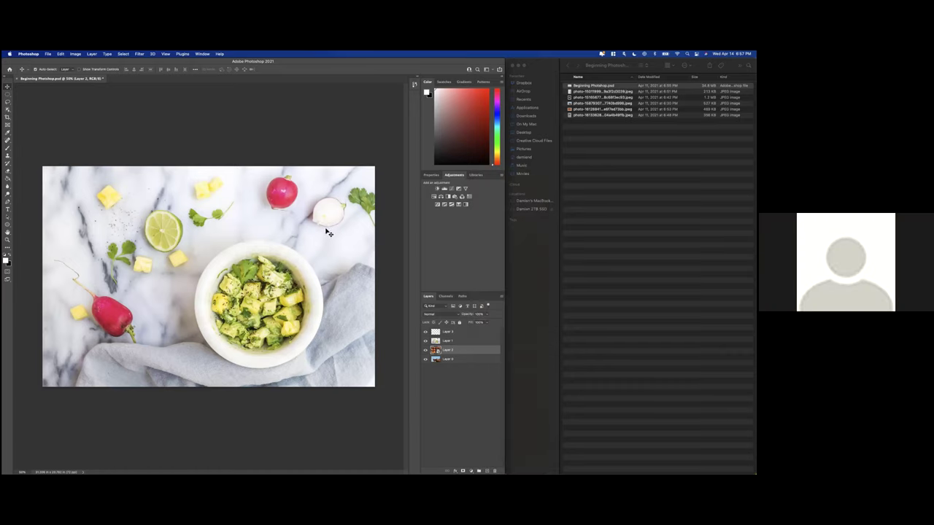
Lasso the white radish and try deleting it from Layer 1, then restore it.
key("l")
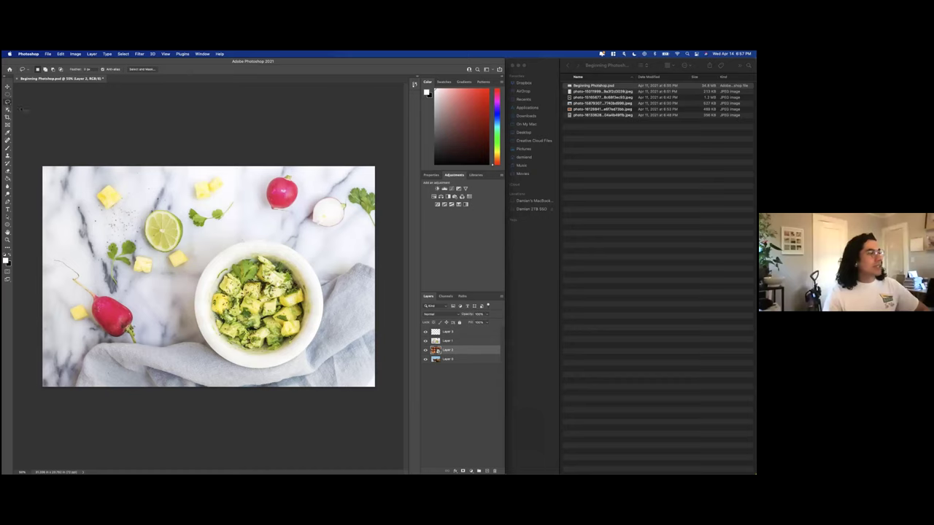
mouse_move(310, 215)
left_mouse_down()
mouse_move(358, 225)
mouse_move(339, 192)
mouse_move(309, 213)
left_mouse_up()
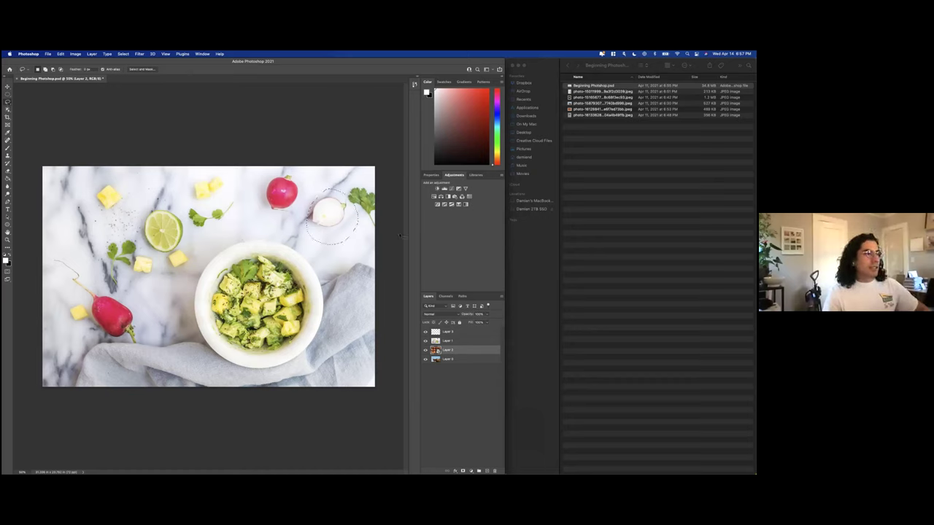
left_click(471, 341)
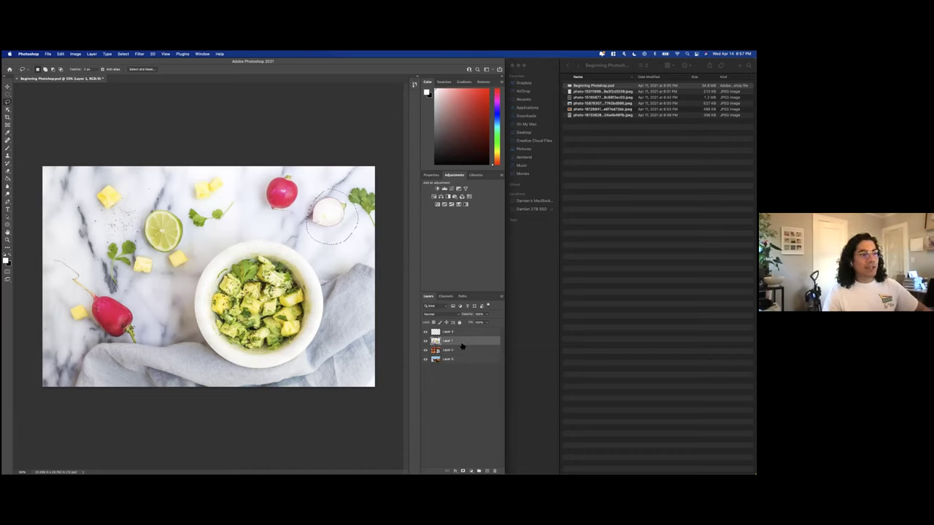
key("Delete")
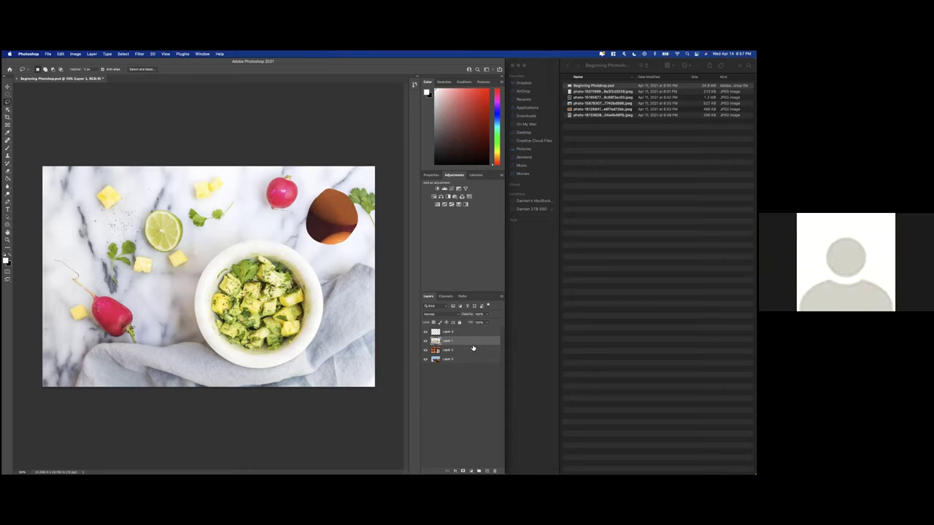
key("Delete")
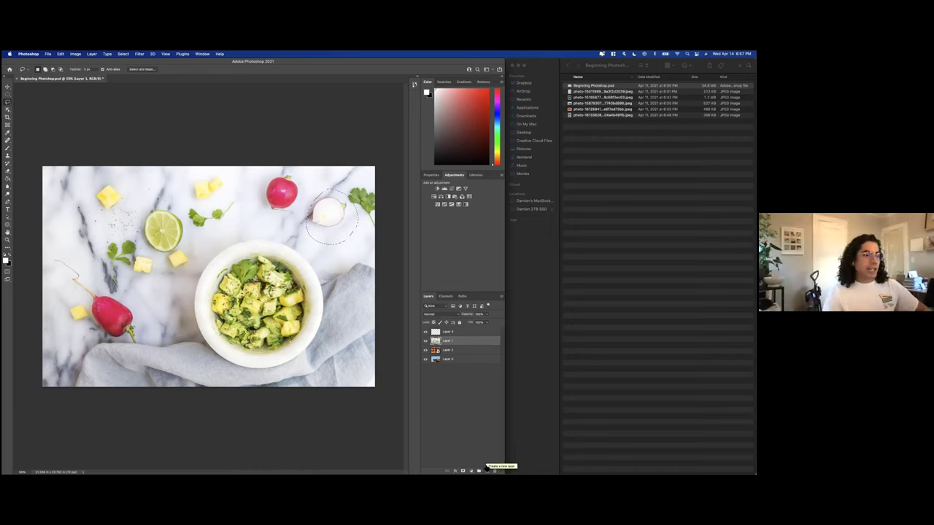
Group Layers 0, 1 and 2 into a new group, then ungroup them with Cmd+Shift+G.
left_click(463, 360)
left_click(463, 342, "shift")
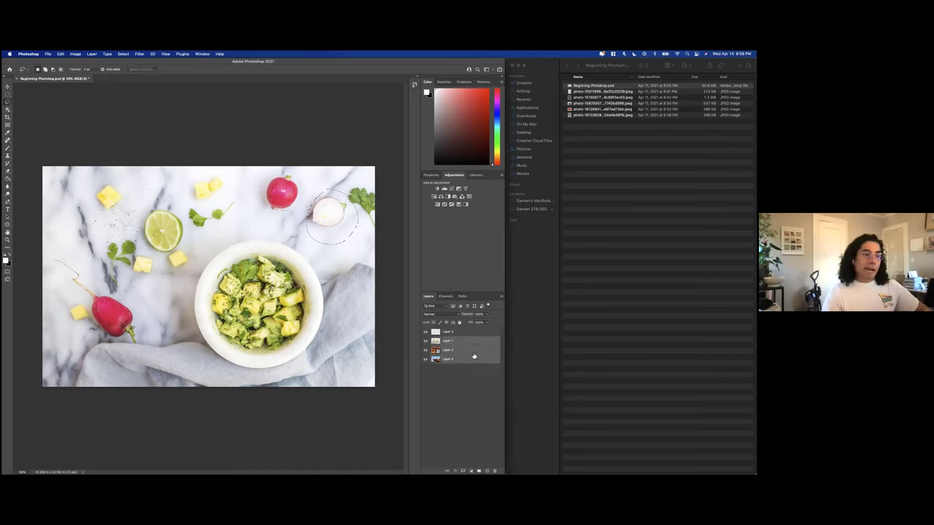
left_click(478, 469)
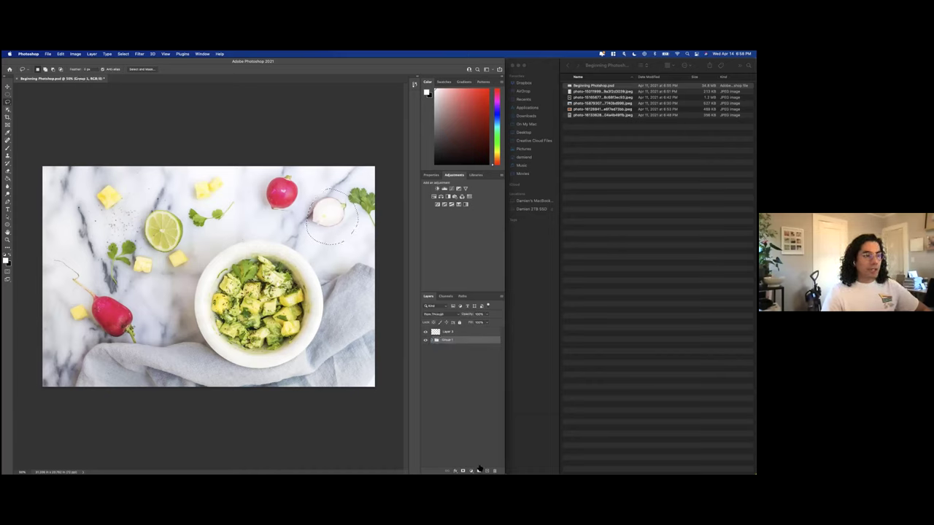
key("super+shift+g")
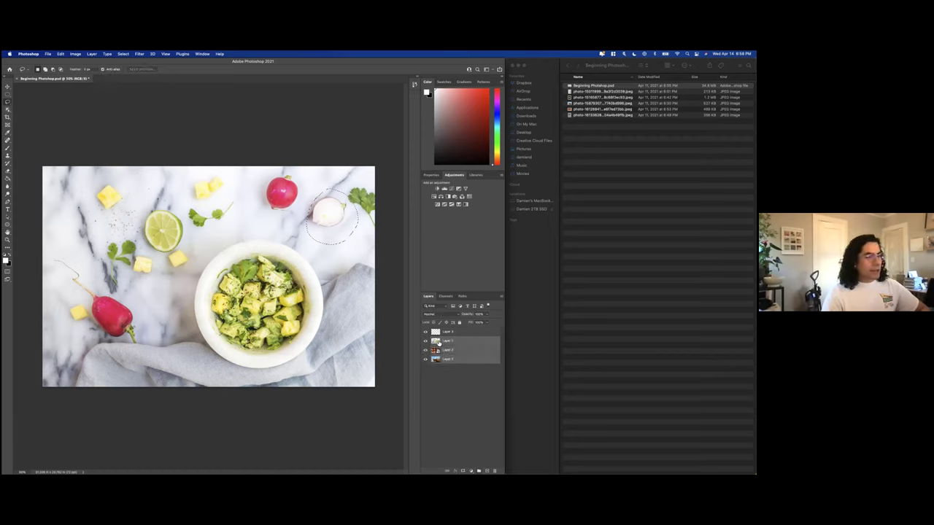
Revert to the opening snapshot in the History panel, then select the second photo layer.
left_click(484, 379)
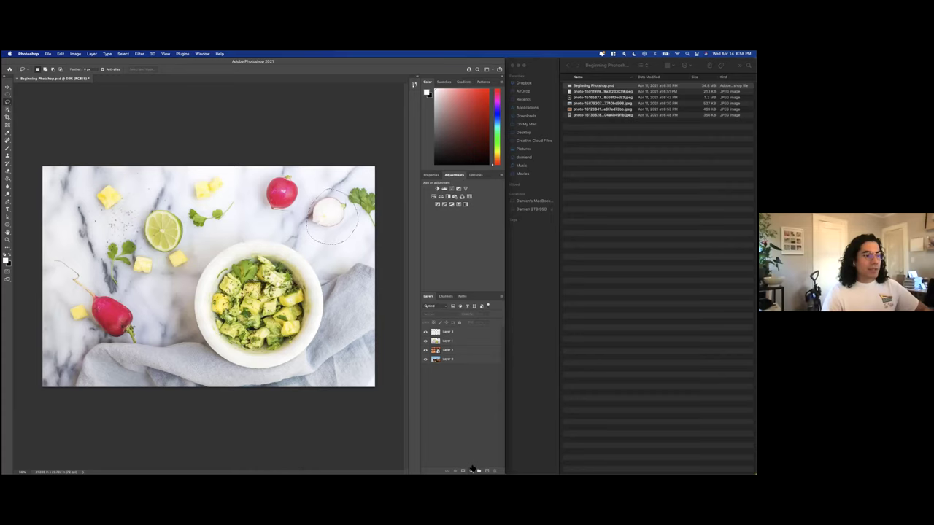
left_click(457, 332)
left_click(414, 85)
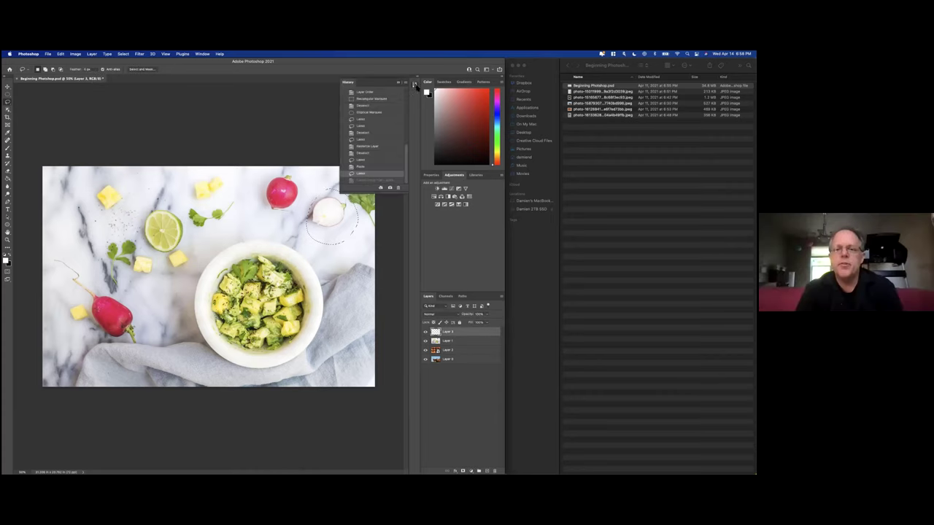
scroll(369, 109, "up", 5)
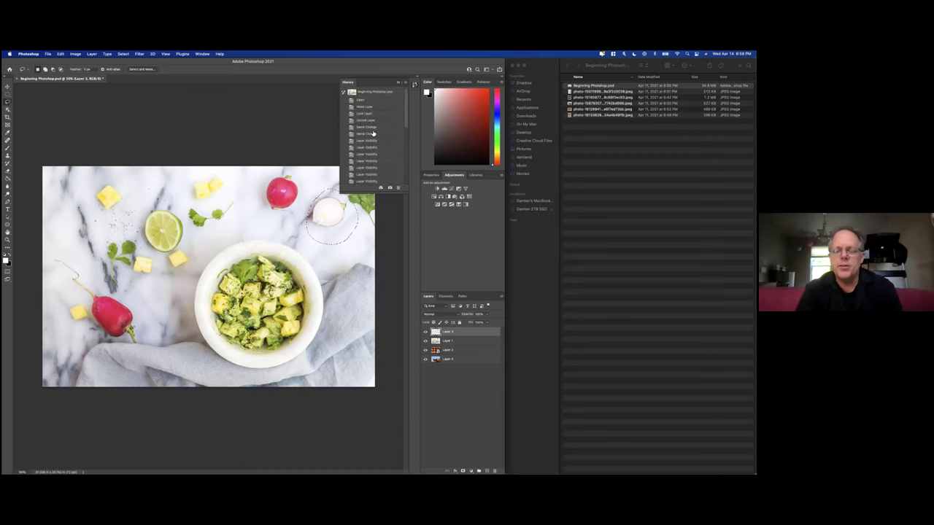
left_click(373, 93)
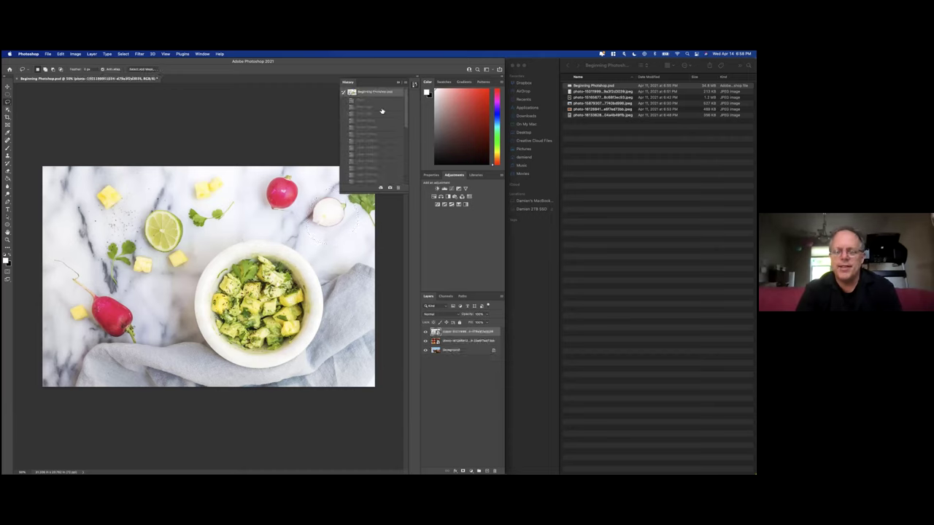
left_click(468, 342)
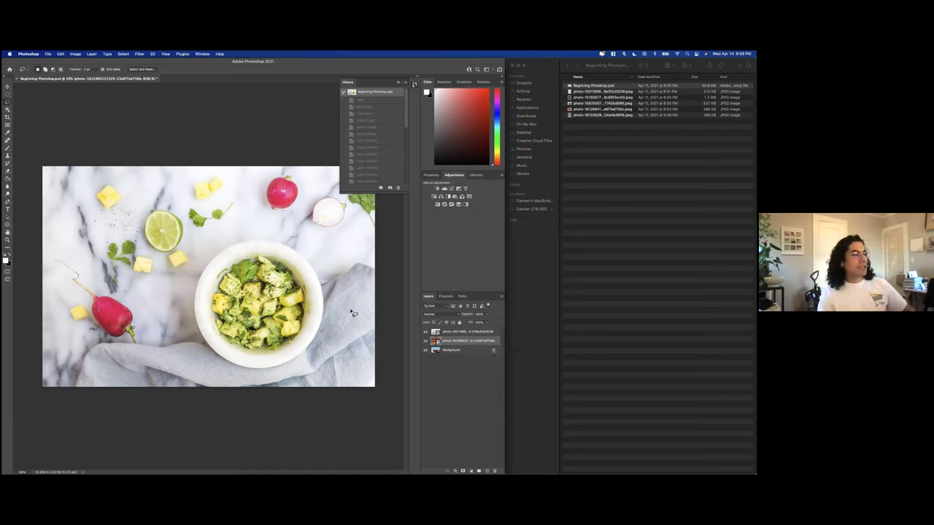
scroll(281, 284, "up", 10)
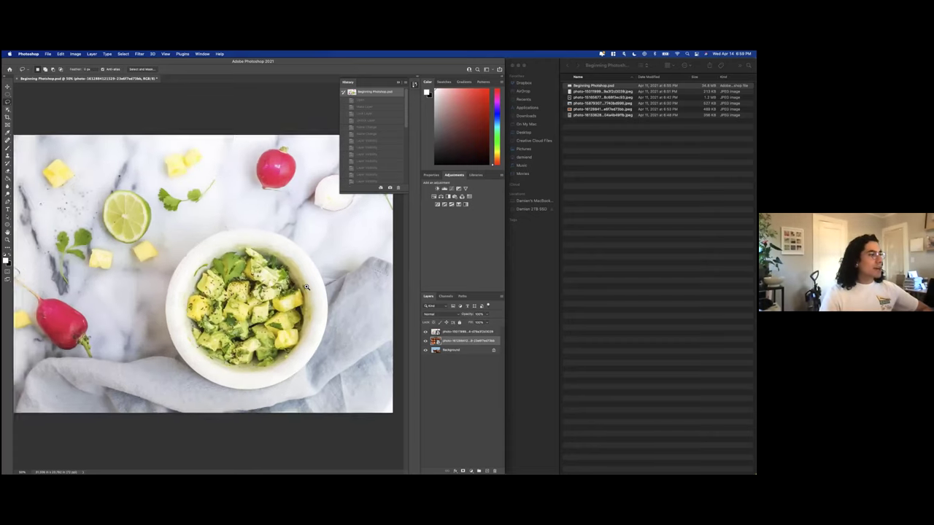
scroll(299, 306, "up", 2)
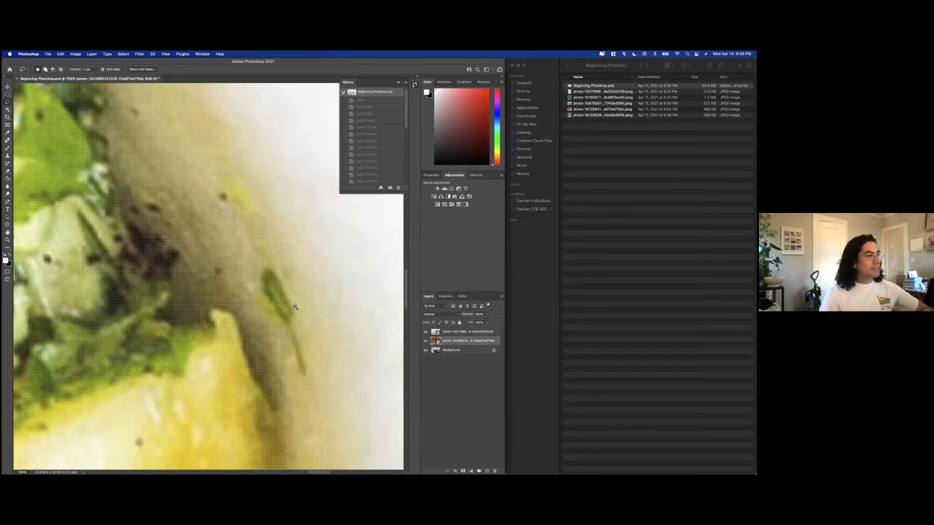
scroll(294, 306, "down", 10)
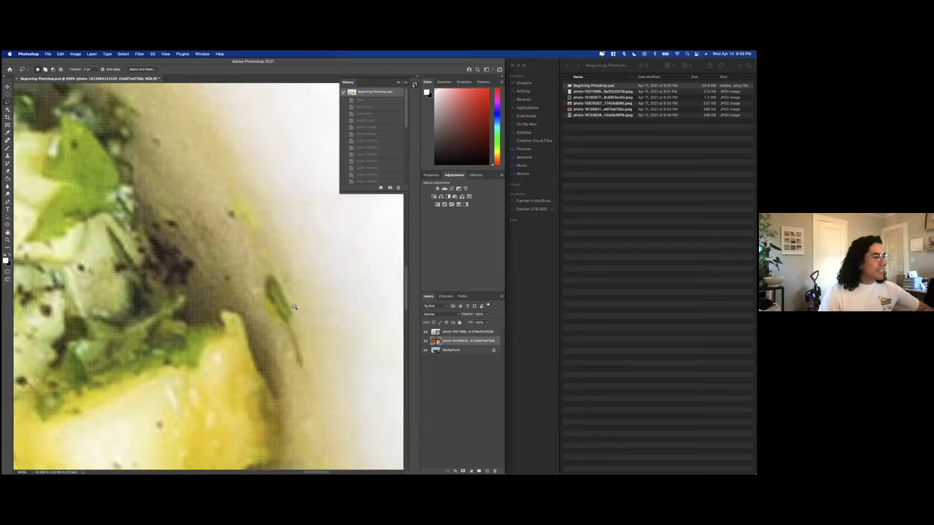
scroll(193, 268, "down", 5)
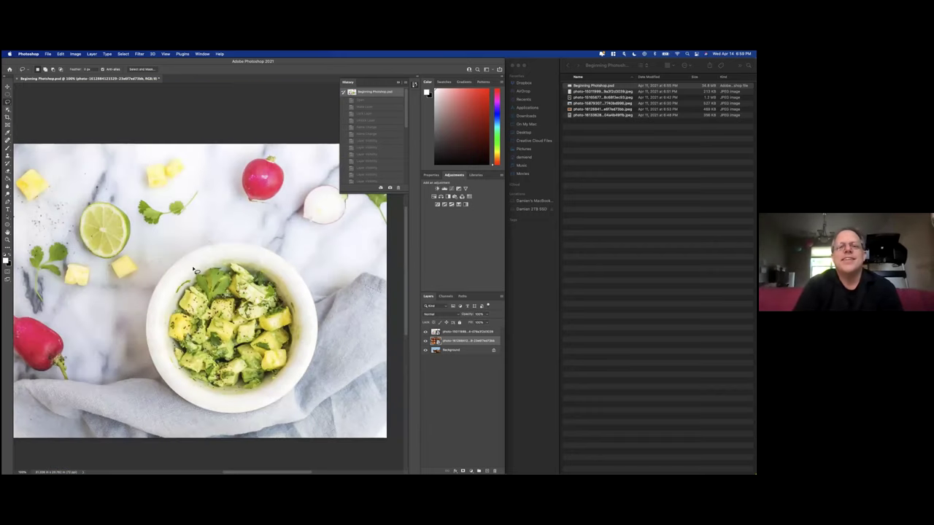
key("super+0")
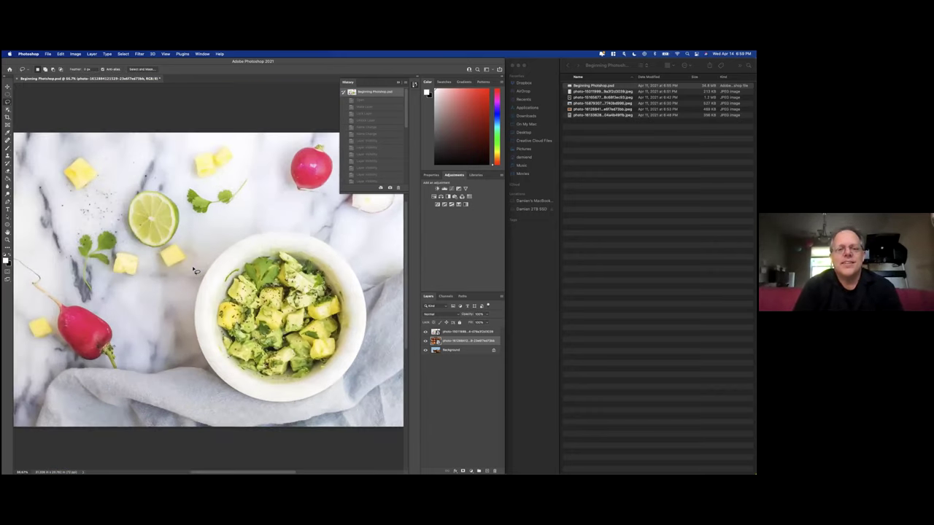
scroll(195, 270, "down", 1)
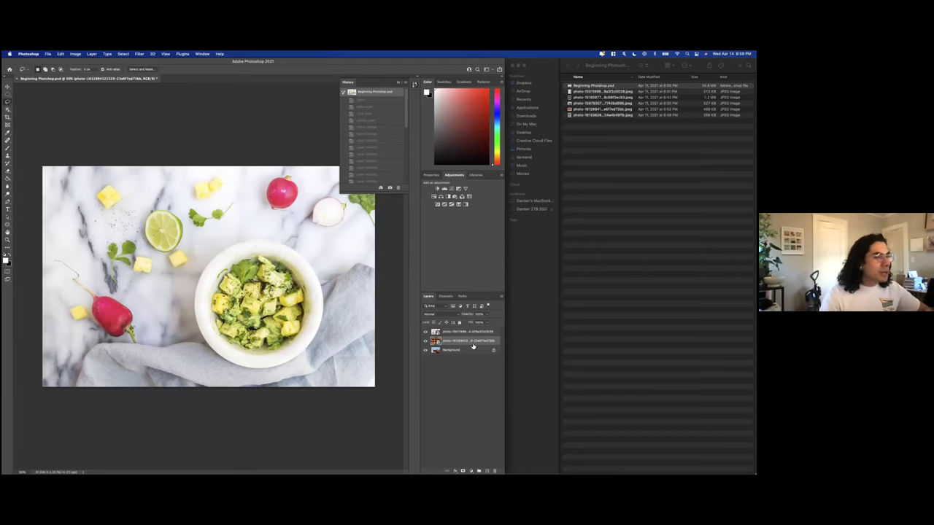
Rasterize the top guacamole photo layer from its right-click menu.
left_click(437, 333)
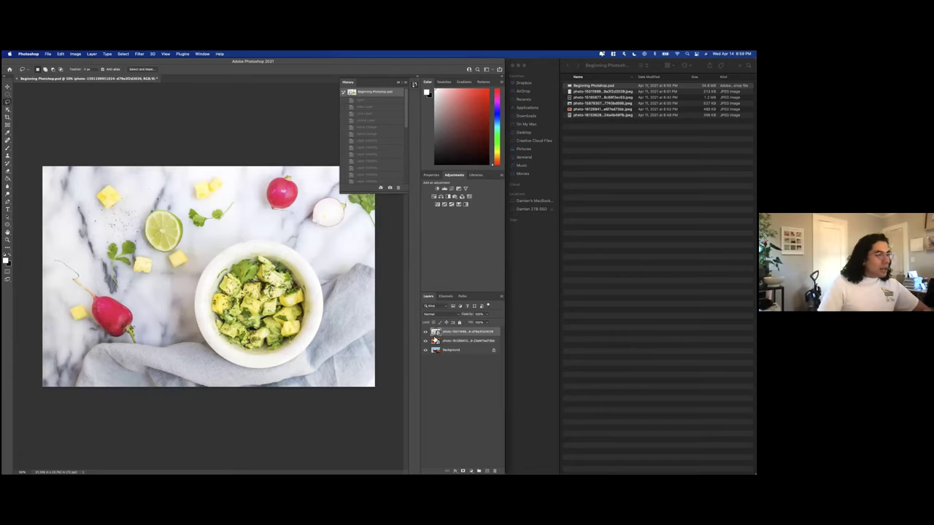
right_click(472, 332)
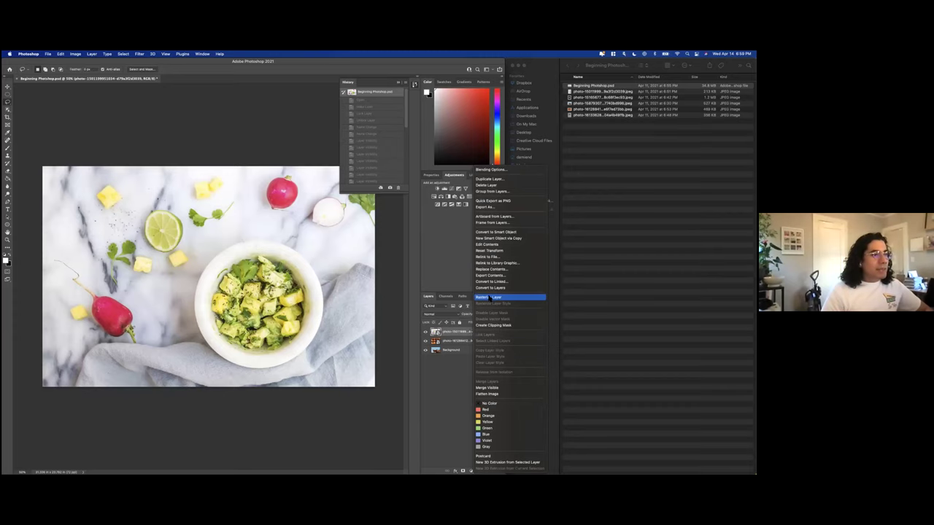
left_click(489, 297)
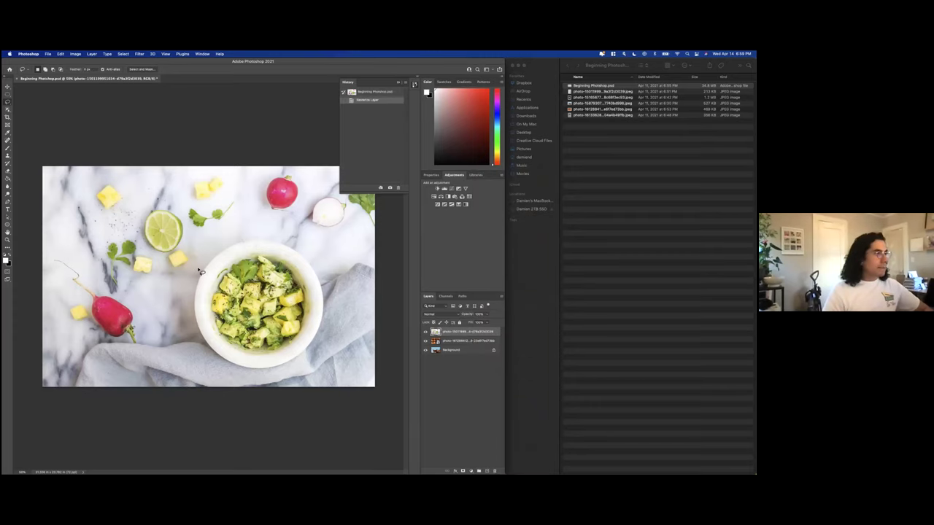
scroll(255, 301, "up", 1)
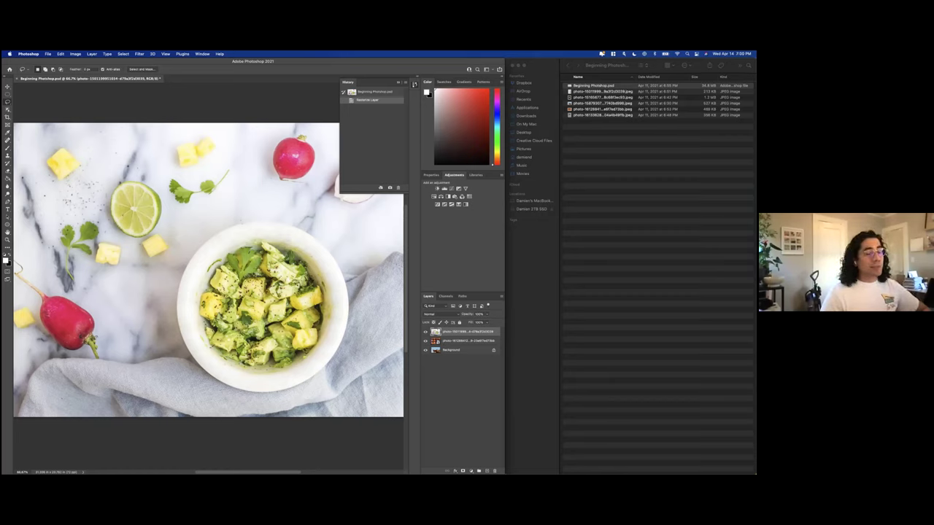
Switch to the Polygonal Lasso Tool and scroll the view onto the pink radish.
left_click(8, 102)
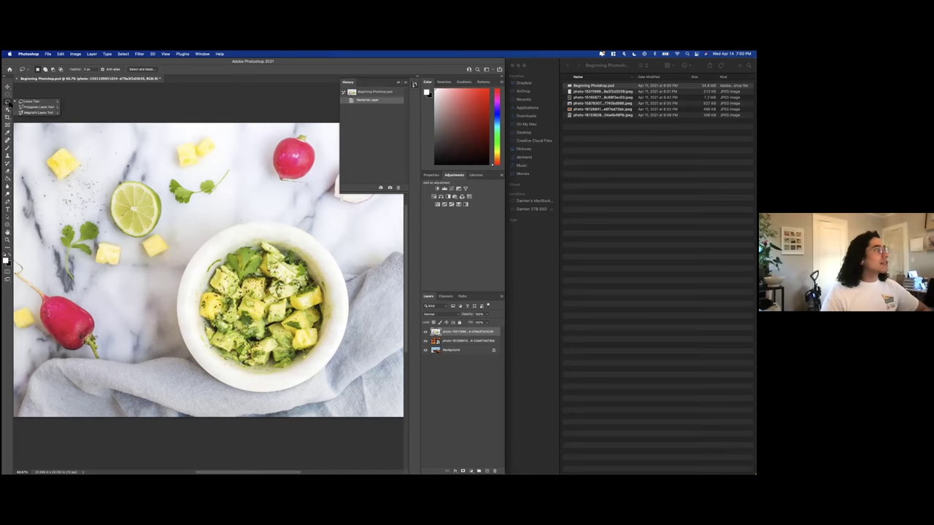
left_click(26, 106)
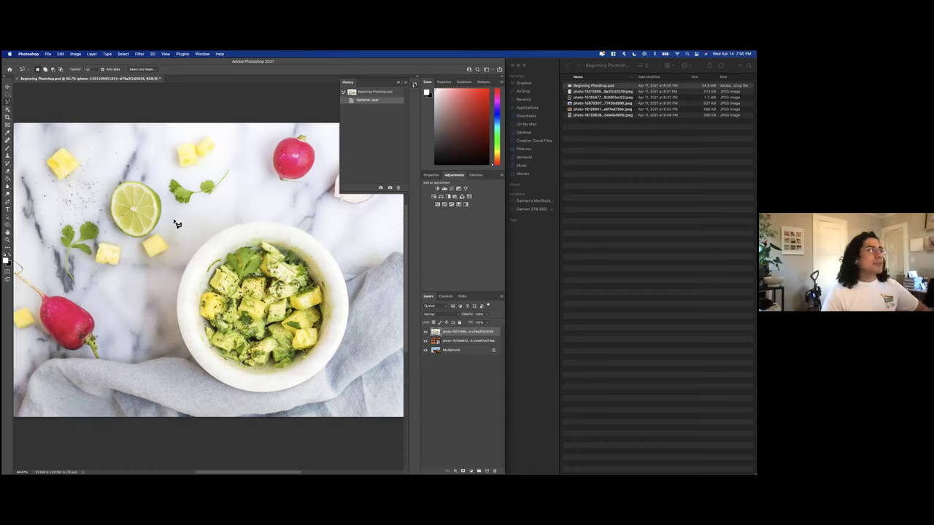
scroll(177, 225, "right", 3)
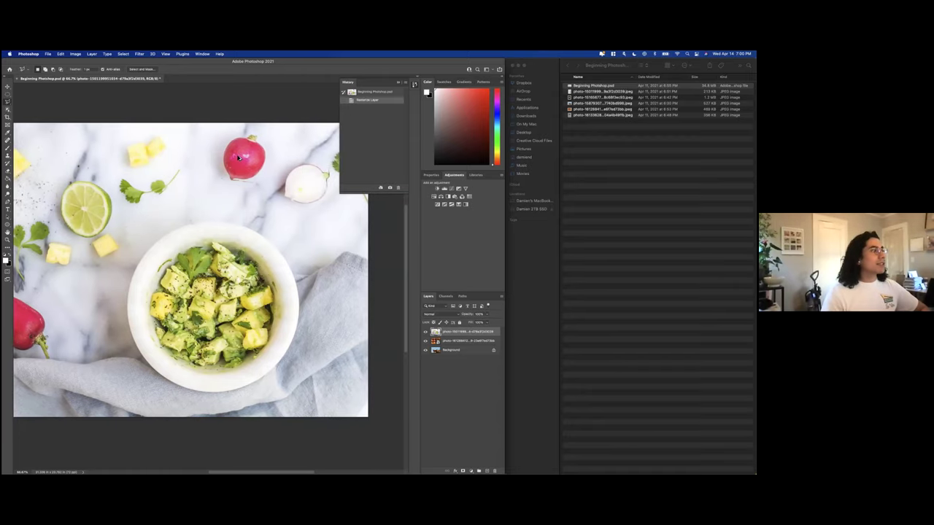
scroll(254, 164, "up", 5)
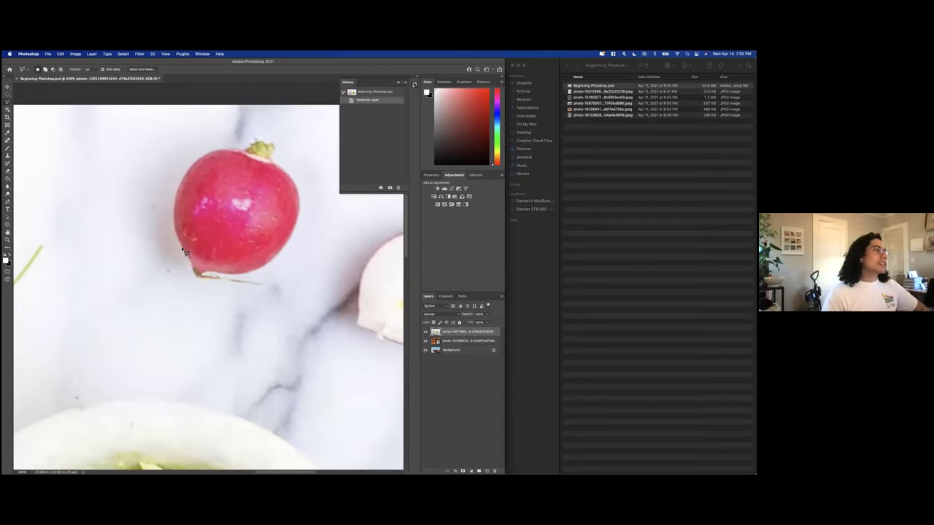
left_click(9, 104)
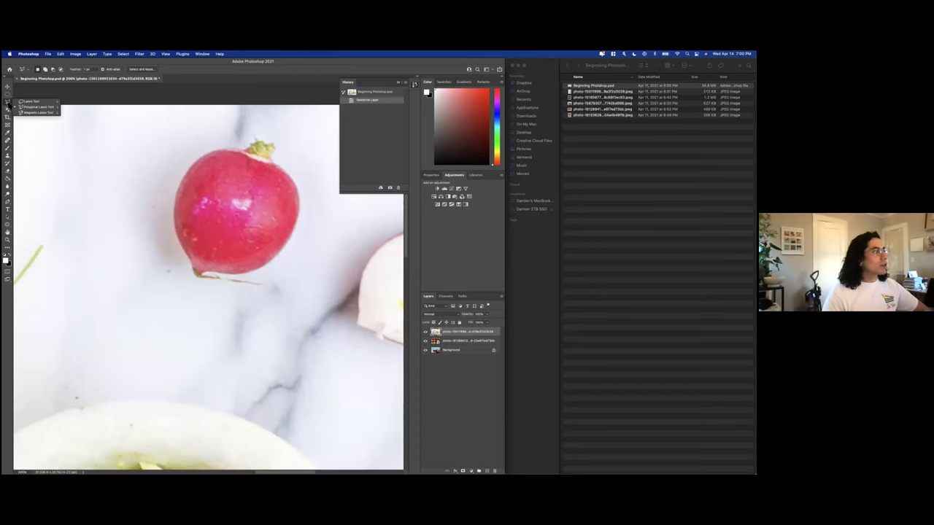
left_click(43, 113)
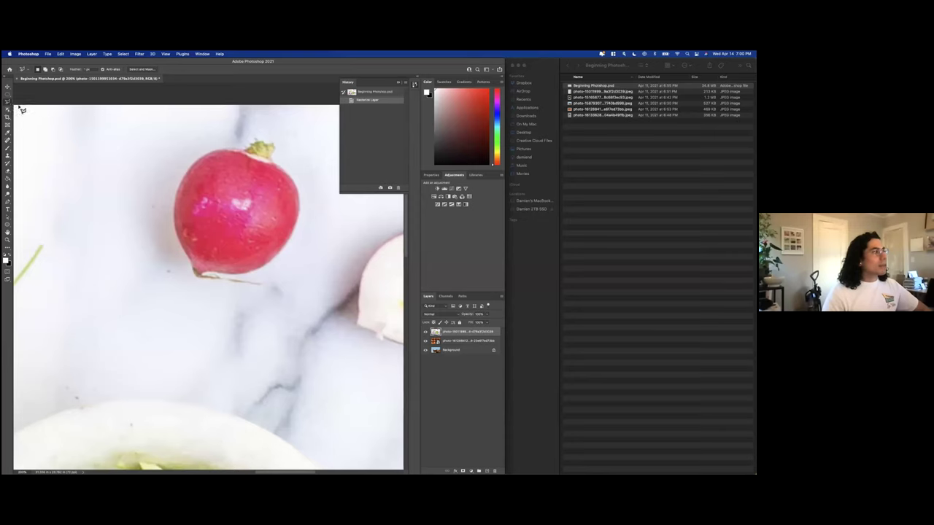
left_click(8, 107)
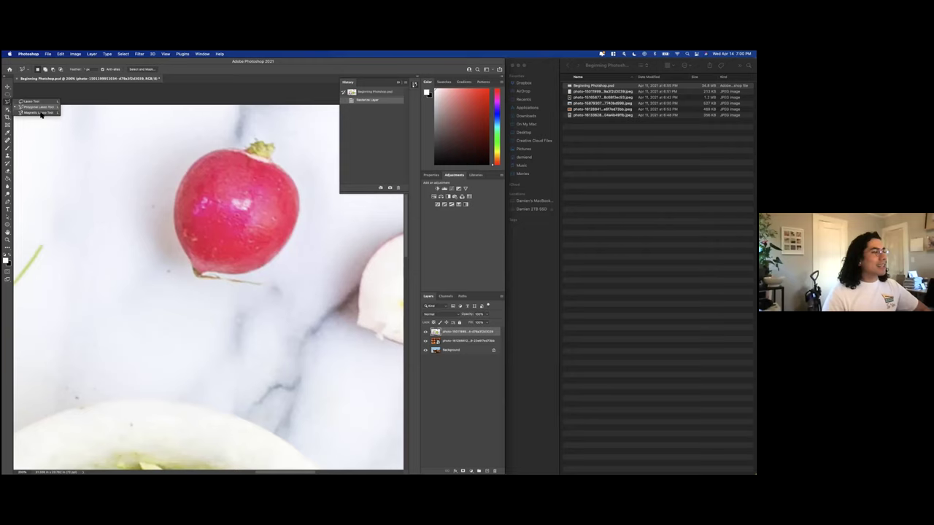
left_click(169, 277)
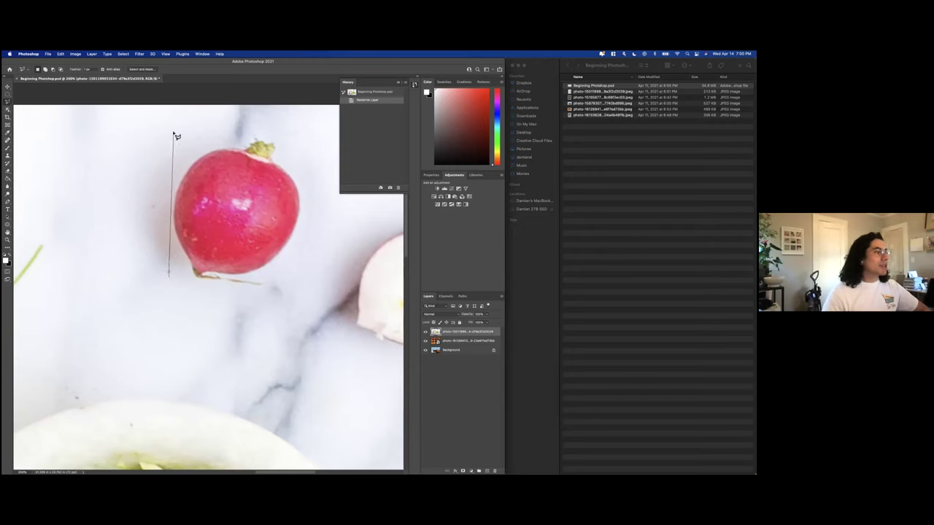
left_click(300, 133)
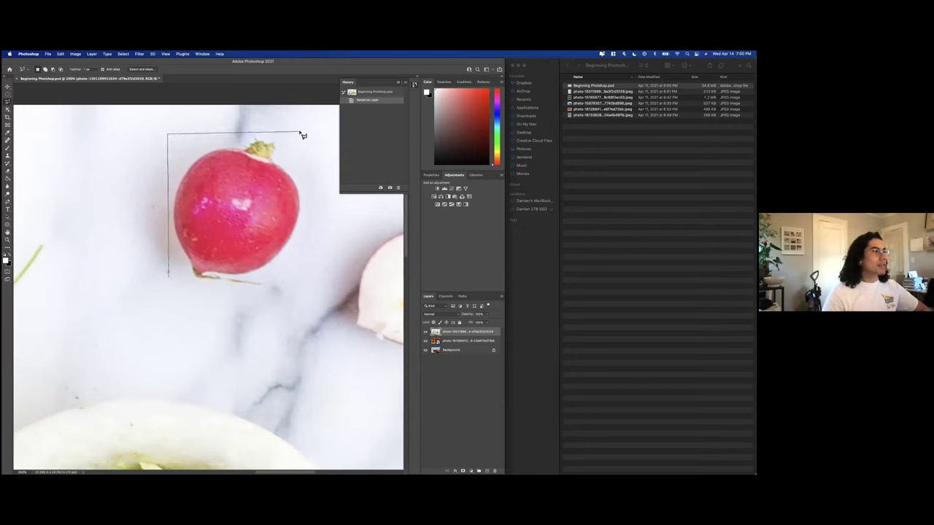
left_click(336, 219)
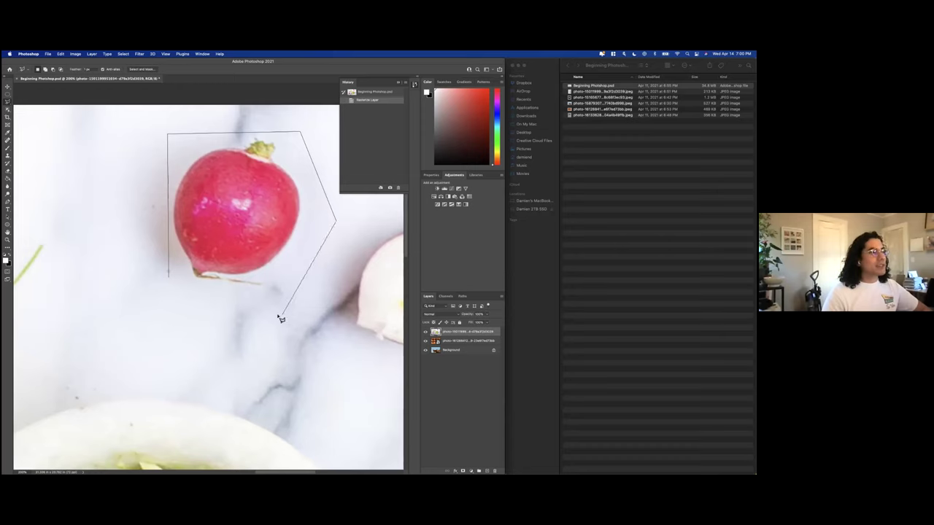
left_click(272, 315)
left_click(204, 302)
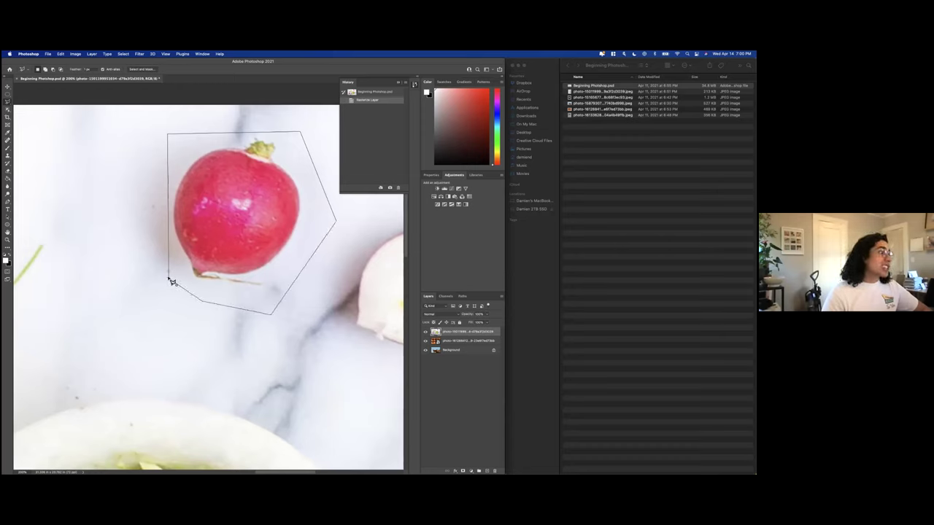
left_click(168, 277)
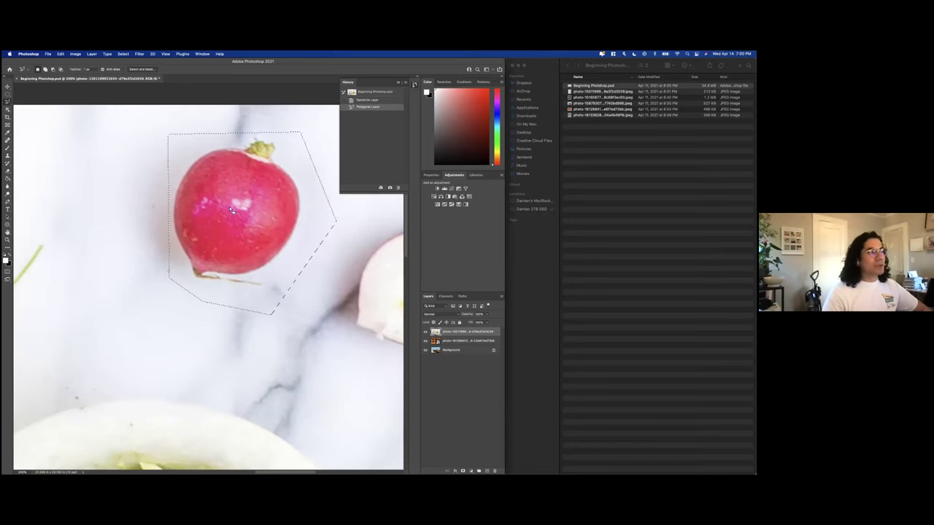
key("super+z")
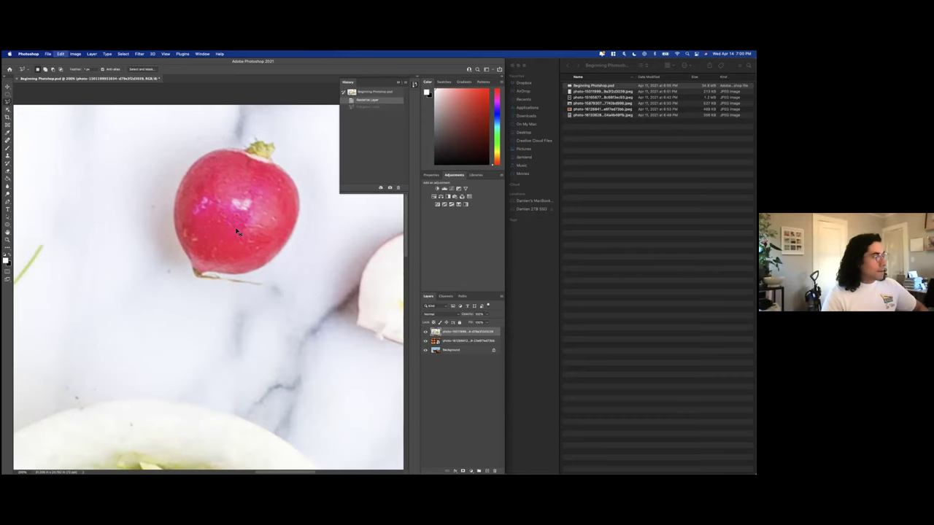
left_click(7, 102)
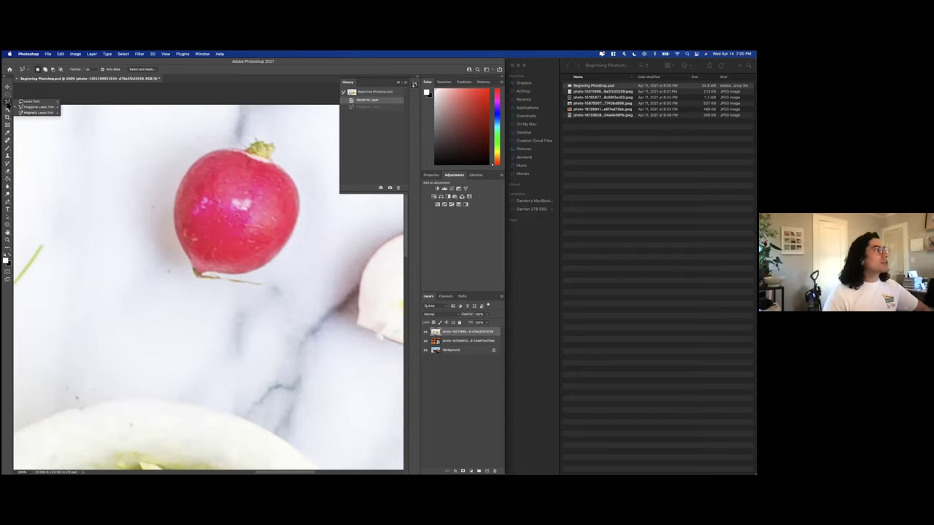
Switch to the Magnetic Lasso and start an outline at the radish's bottom edge.
left_click(44, 113)
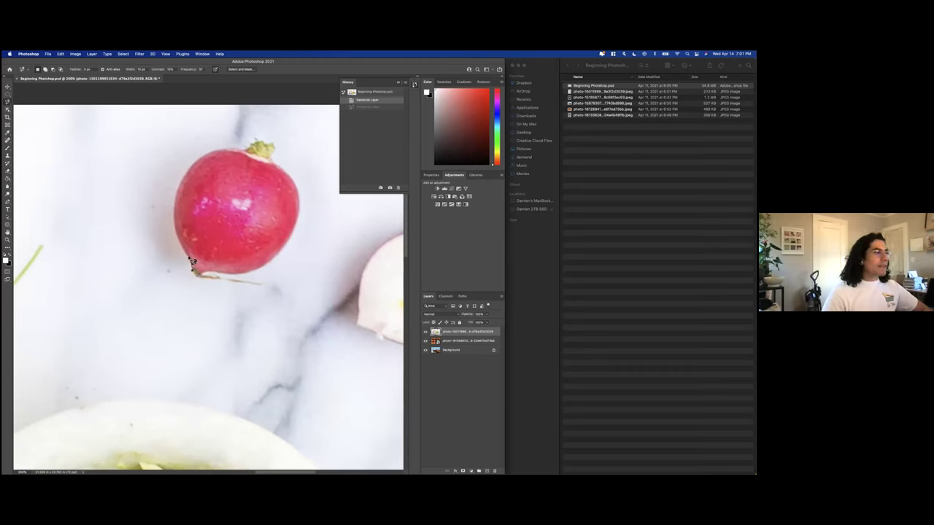
left_click(188, 257)
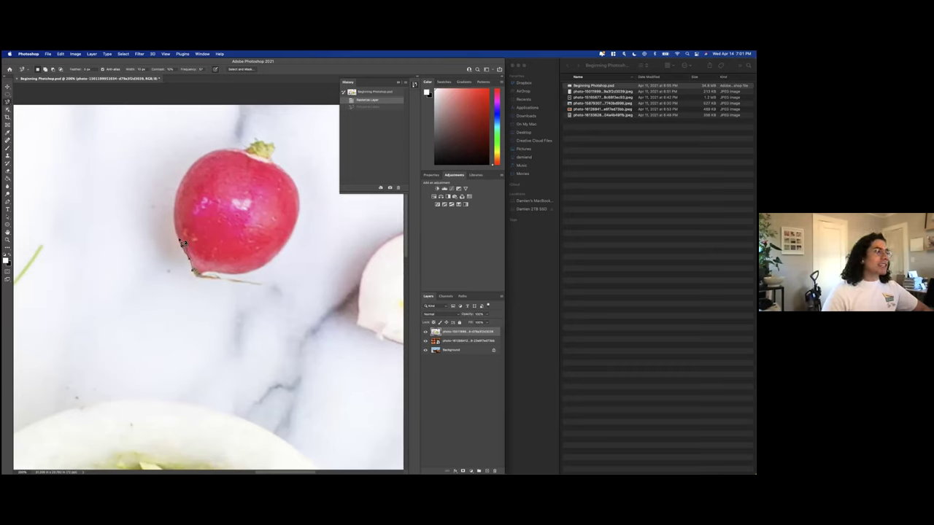
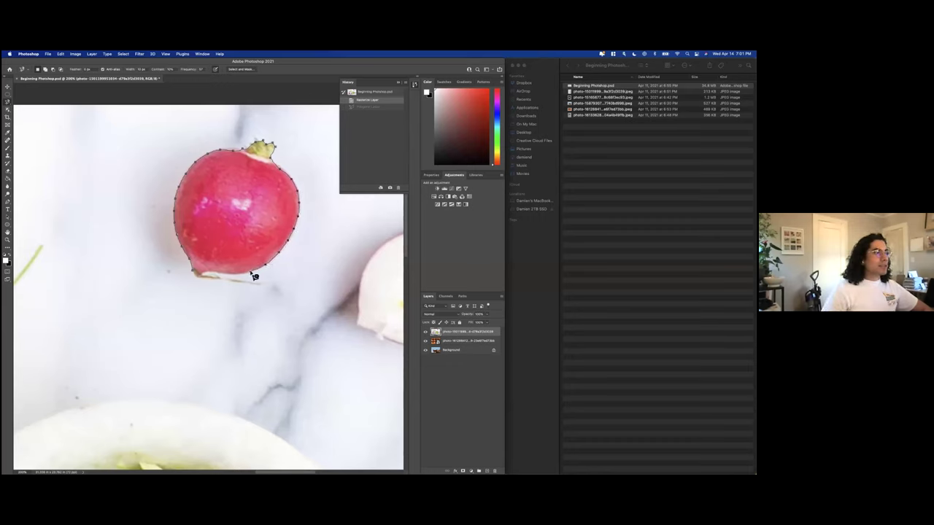
Close the Magnetic Lasso outline around the radish and set its feather to about 2 px.
left_click(196, 275)
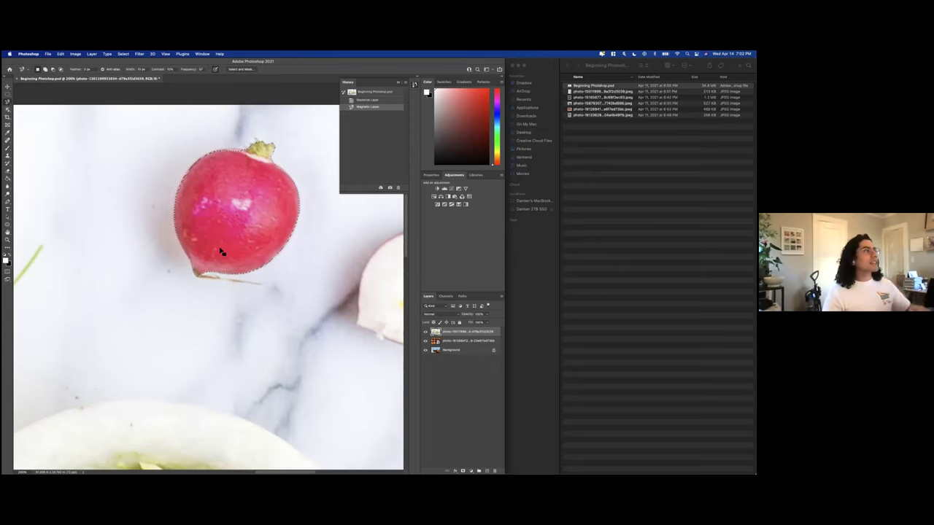
left_click(87, 70)
type("0.5")
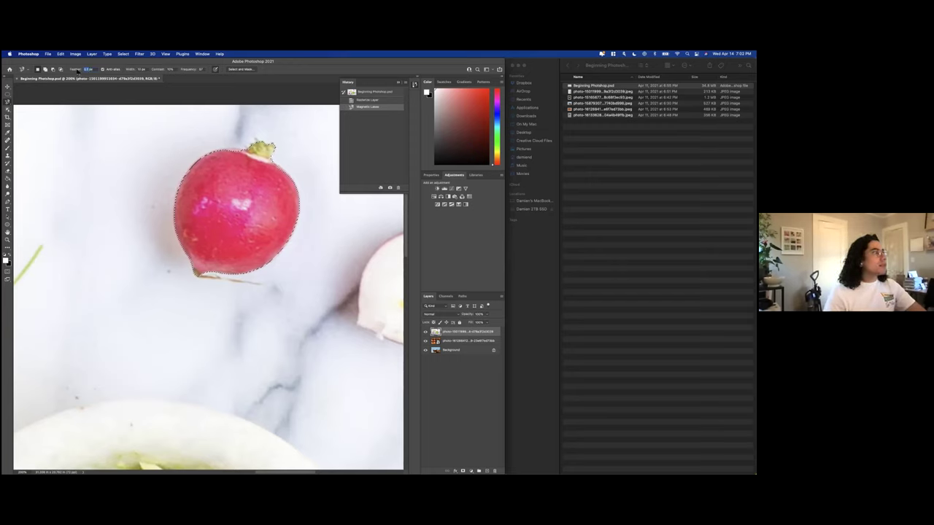
left_click_drag(78, 71, 95, 70)
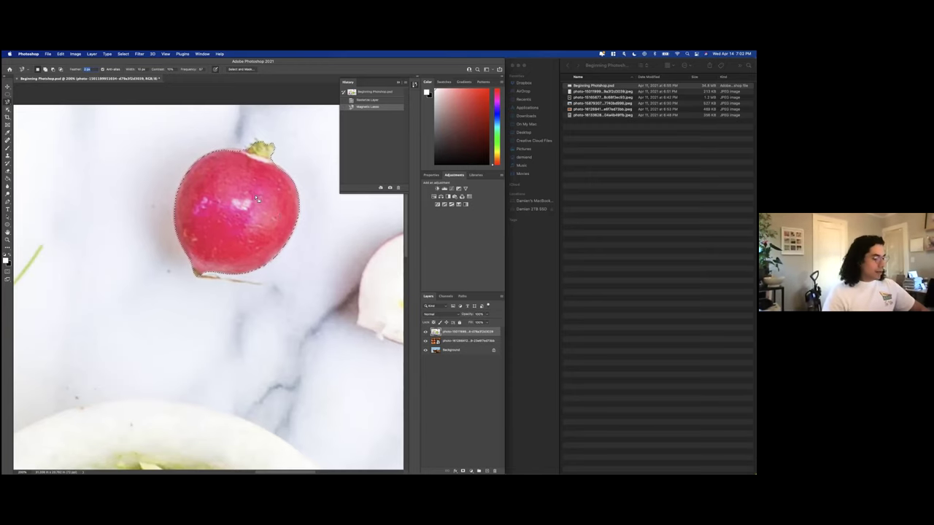
Copy the radish and paste it onto a new Layer 1, undoing the trial move so it sits over the original.
key("super+c")
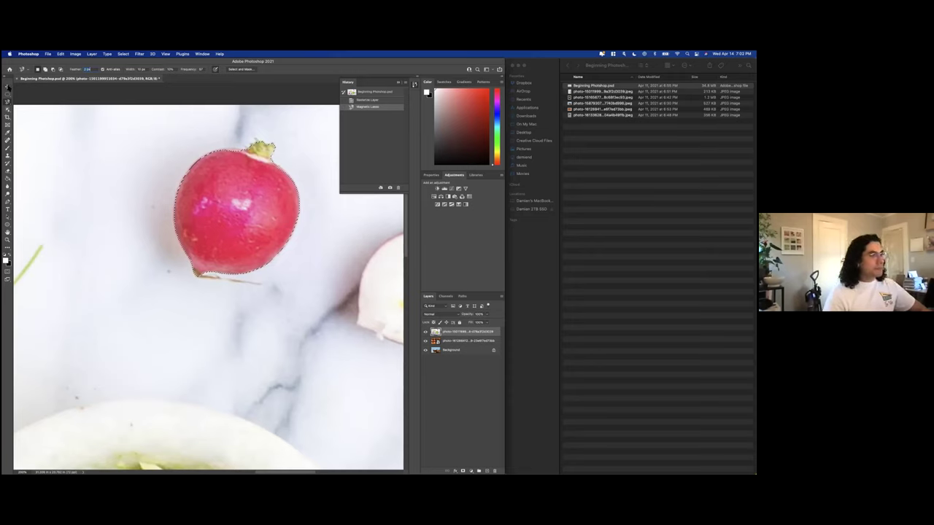
key("v")
key("super+v")
left_click_drag(248, 212, 110, 178)
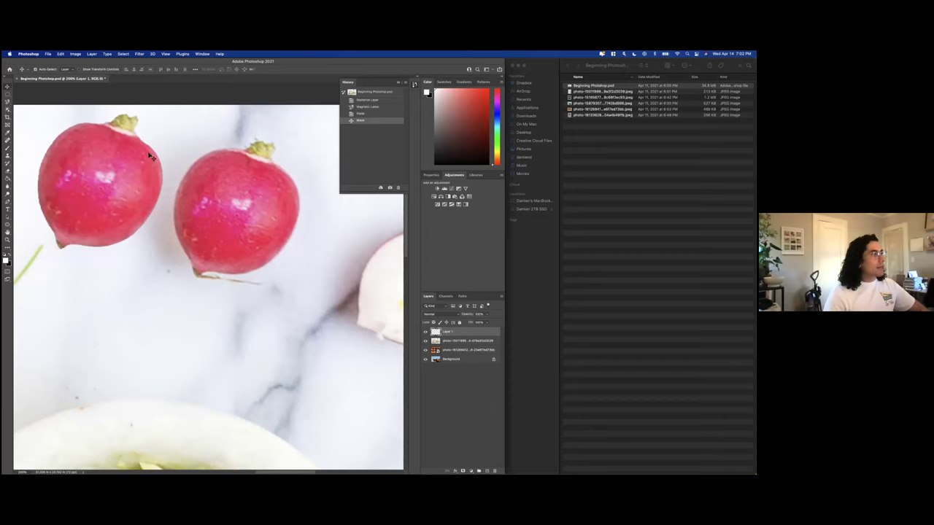
key("super+z")
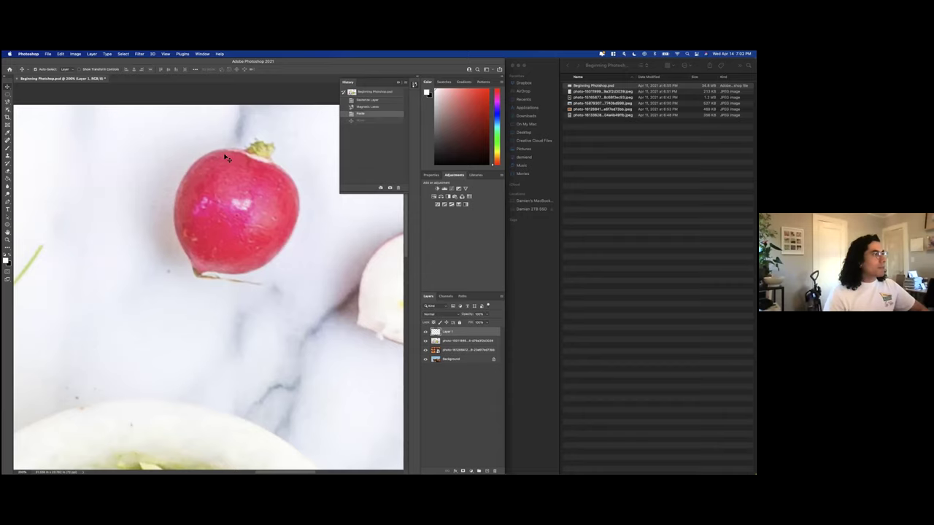
Return to the Magnetic Lasso, then reveal the Object Selection, Quick Selection and Magic Wand tools.
left_click(8, 102)
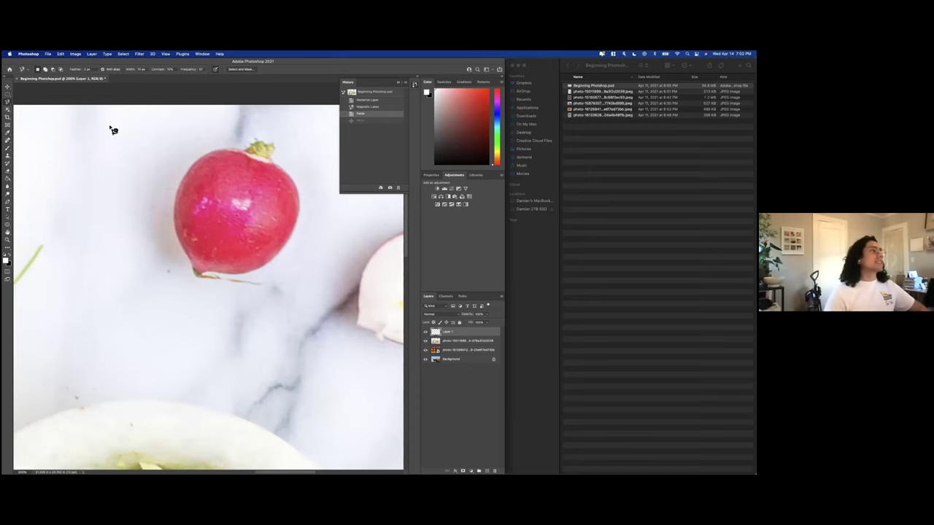
left_click(7, 110)
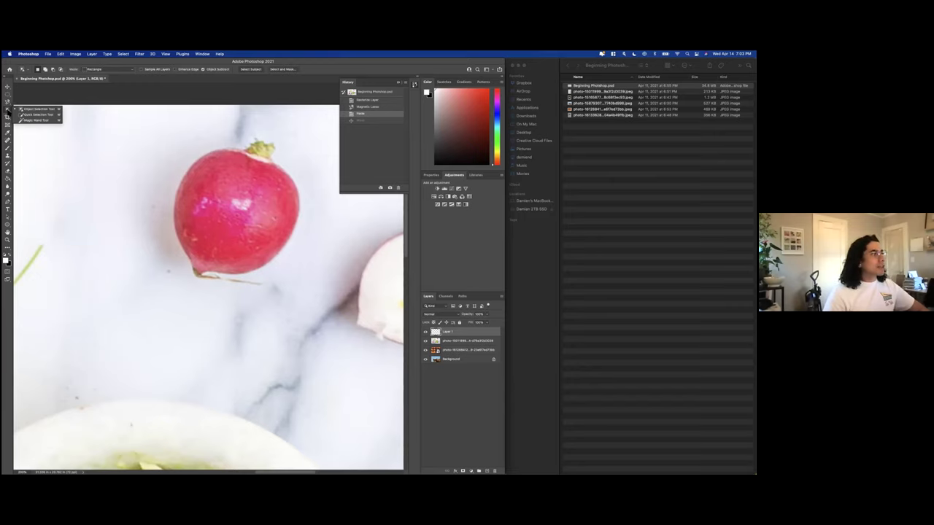
left_click(51, 122)
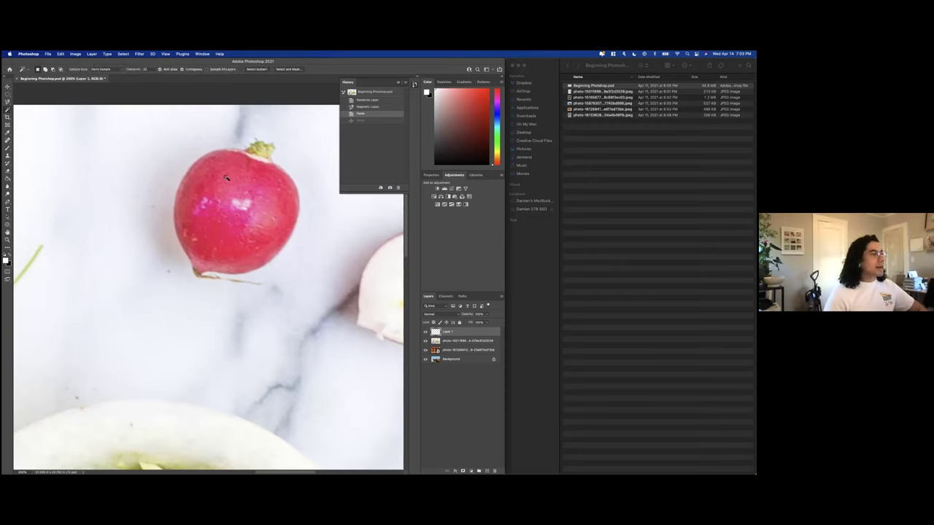
left_click(224, 179)
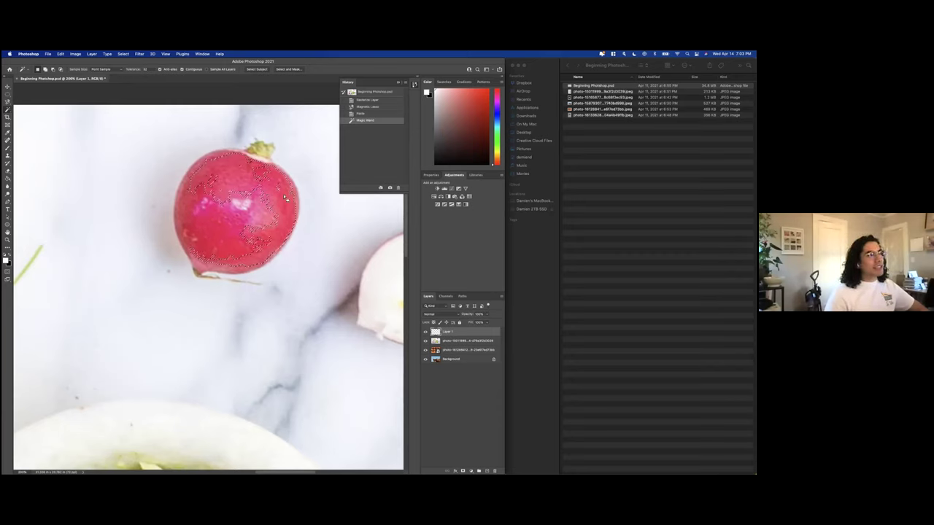
left_click(199, 208, "shift")
left_click(210, 213, "shift")
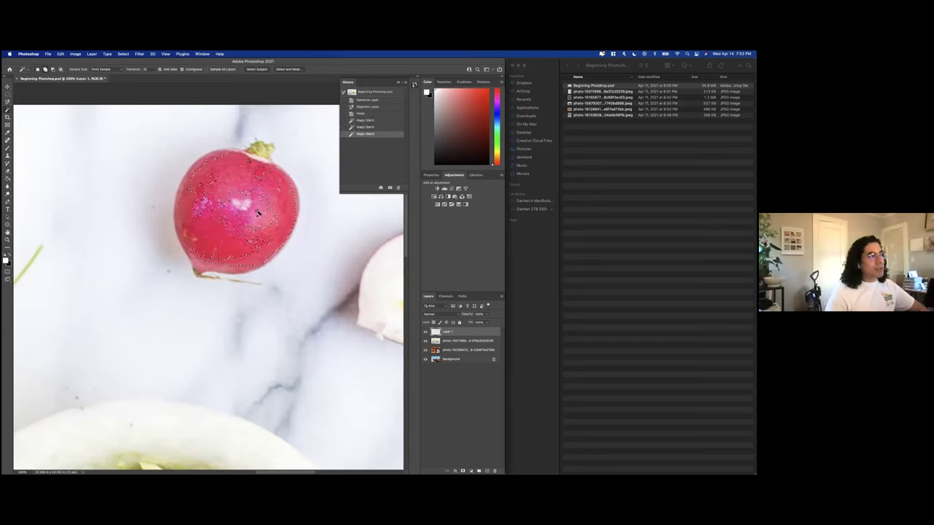
left_click(225, 219, "shift")
left_click(232, 246, "shift")
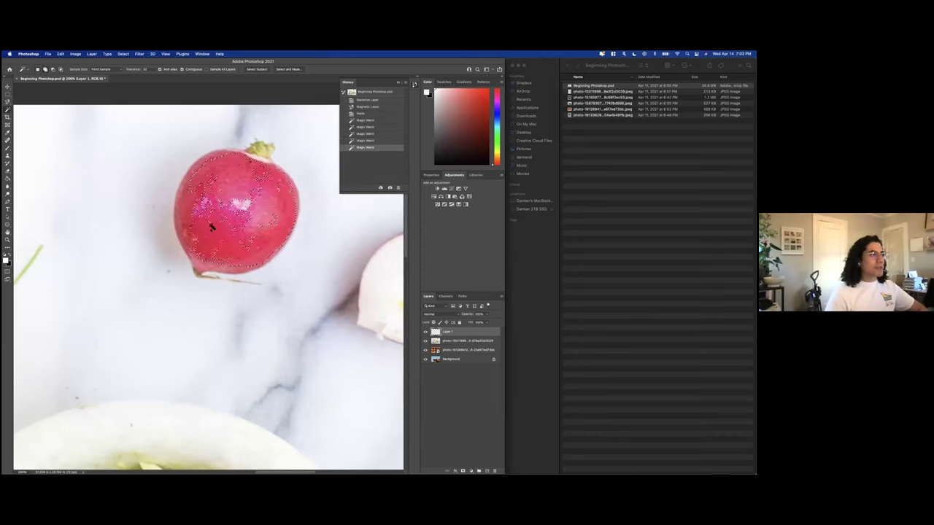
left_click(210, 216, "shift")
left_click(232, 207, "shift")
left_click(246, 201, "shift")
left_click(246, 202, "shift")
left_click(246, 203, "shift")
left_click(246, 205, "shift")
left_click(246, 207, "shift")
left_click(245, 208, "shift")
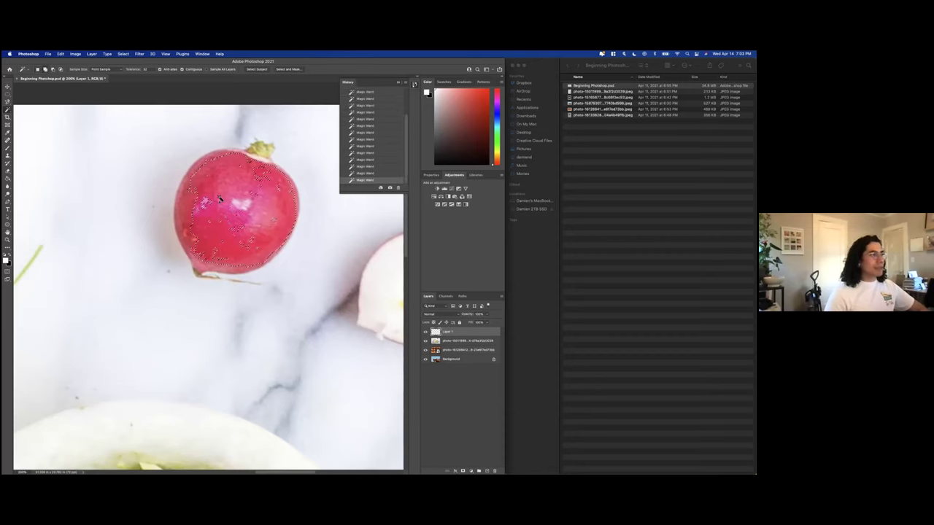
left_click(191, 210, "shift")
left_click(209, 205, "shift")
left_click(236, 223, "shift")
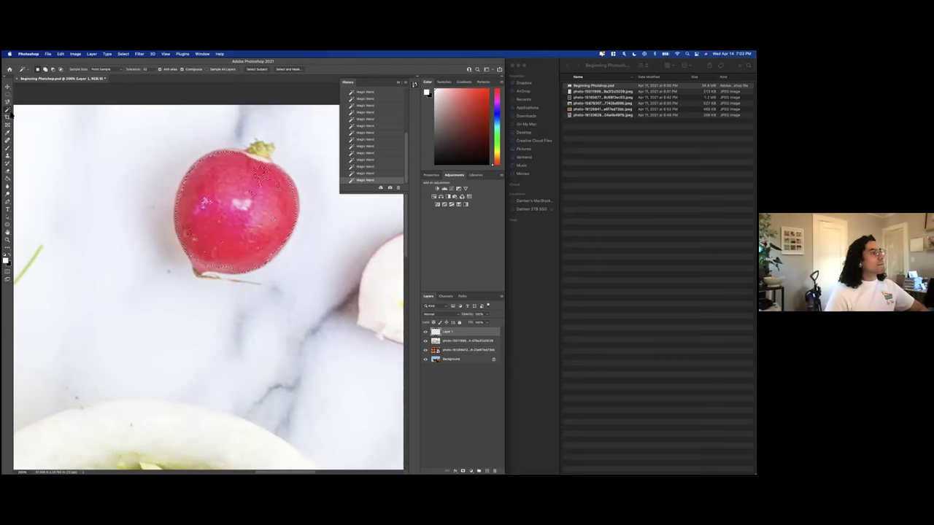
key("super+z")
left_click(208, 155, "shift")
key("super+d")
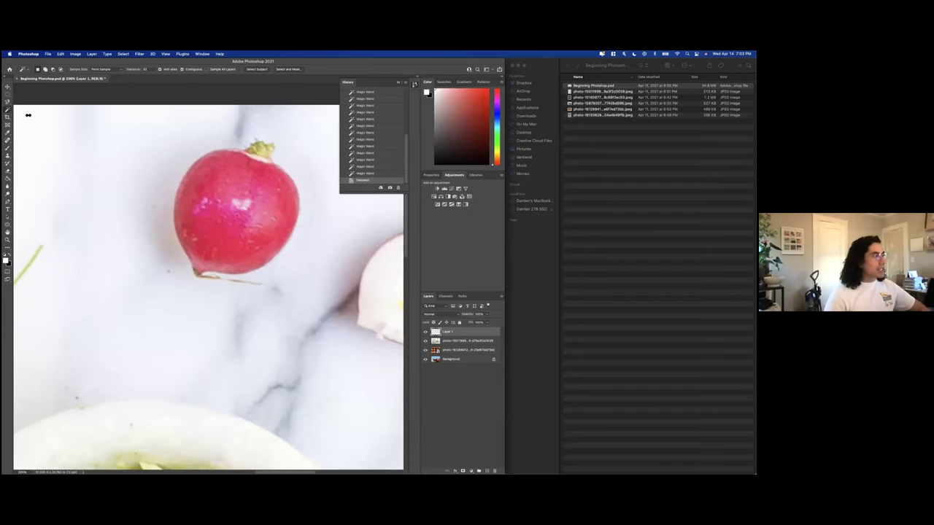
With the Quick Selection Tool, brush a selection over the radish body and its green stem.
left_click(7, 110)
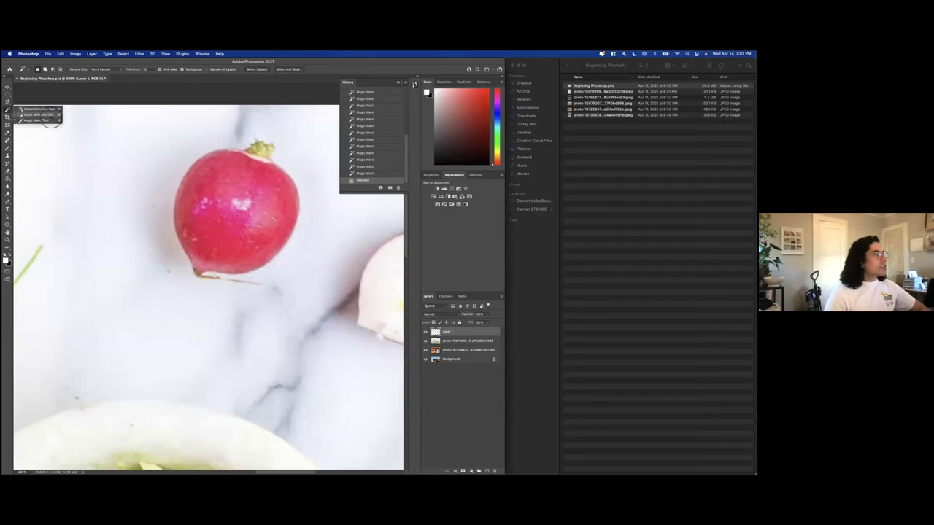
left_click(32, 117)
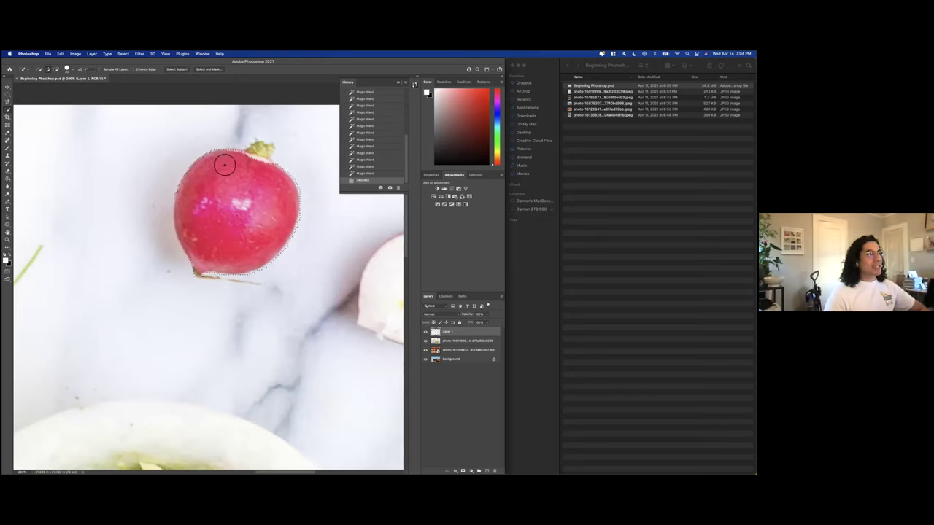
left_click_drag(211, 180, 232, 212)
left_click(267, 159)
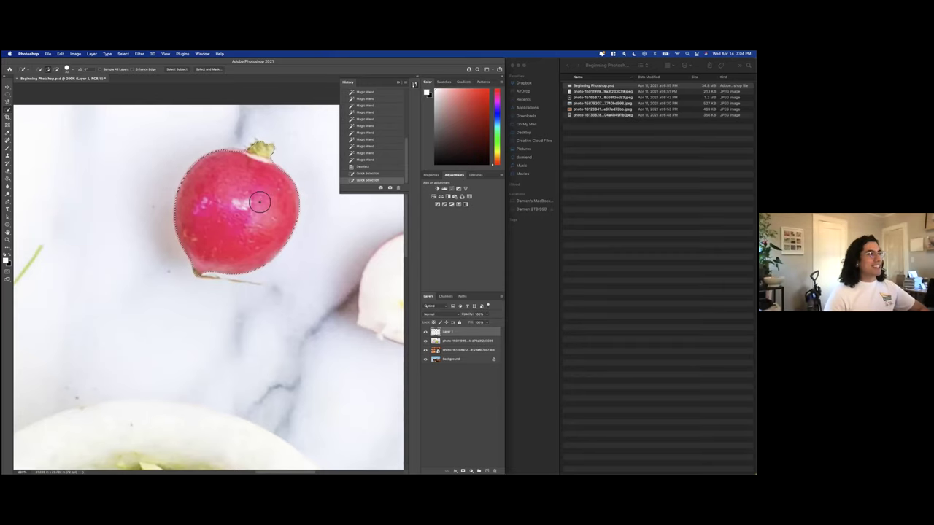
scroll(259, 203, "right", 4)
Refine the selection edge along the radish top and extend it over the stem.
left_click(188, 159)
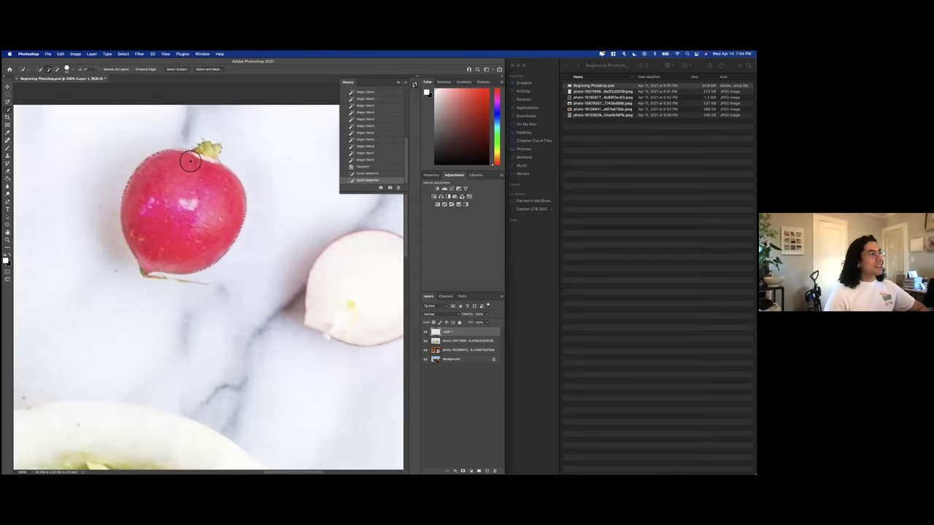
left_click(180, 161)
left_click(179, 157)
left_click(179, 156)
left_click(182, 155)
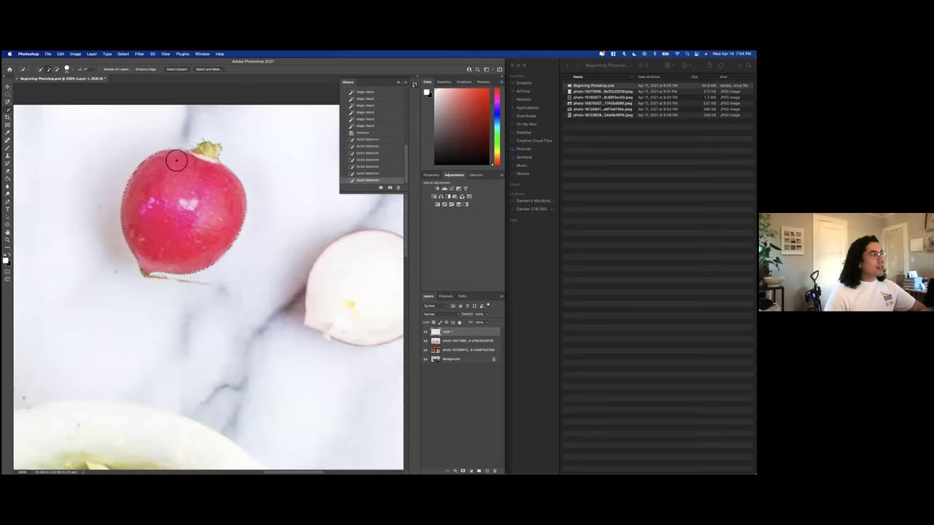
key("alt")
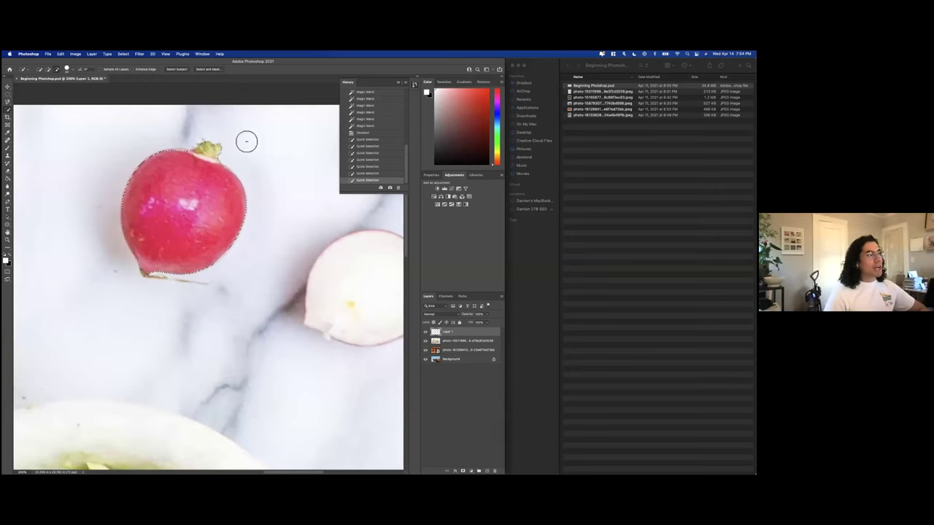
left_click(210, 146)
left_click(210, 149)
left_click(221, 150)
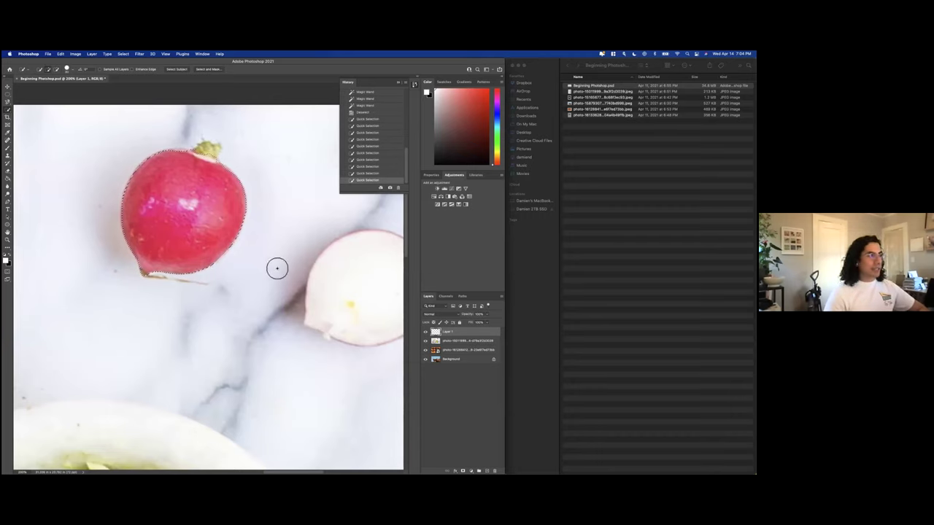
left_click_drag(8, 110, 21, 111)
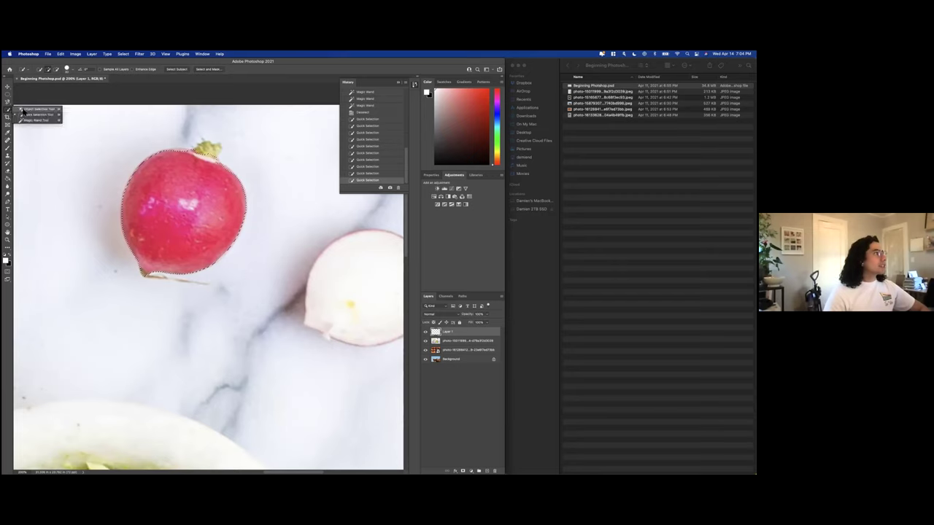
Clear the quick selection and frame the radish with the Object Selection Tool for automatic detection.
left_click(23, 111)
key("super+d")
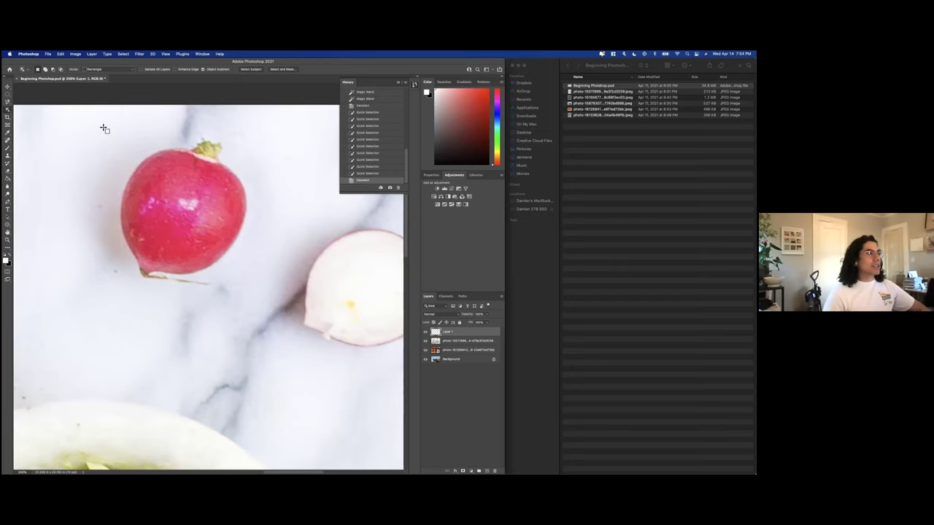
left_click_drag(98, 122, 274, 308)
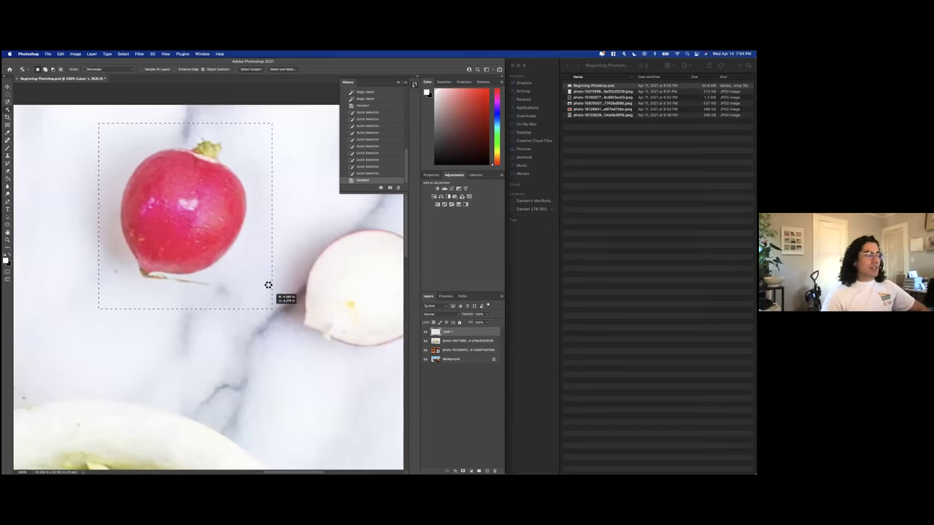
left_click_drag(267, 286, 269, 286)
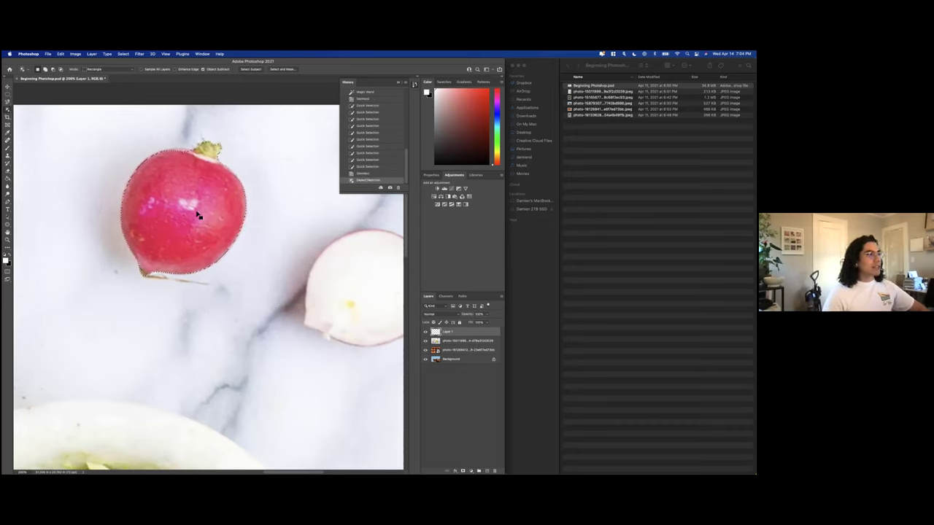
Deselect the radish and frame the lime slice for automatic object selection.
scroll(197, 224, "down", 5)
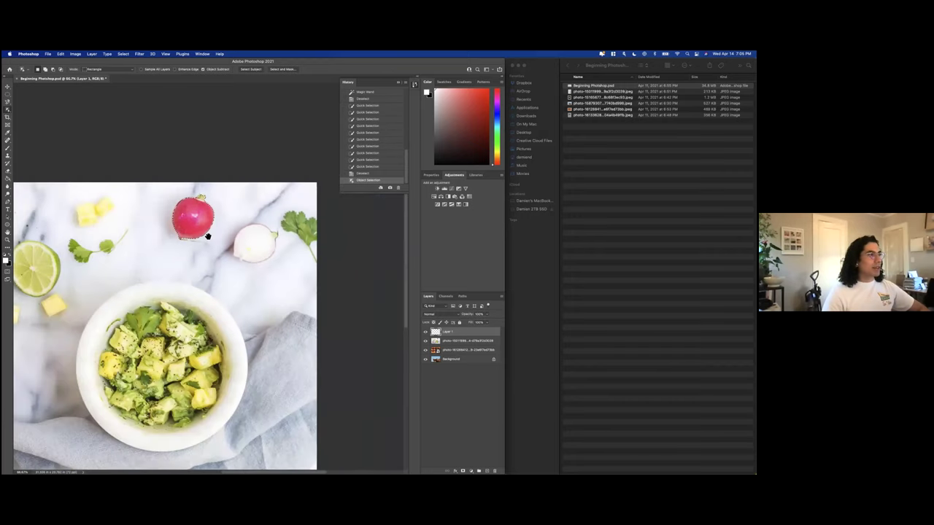
scroll(71, 237, "left", 5)
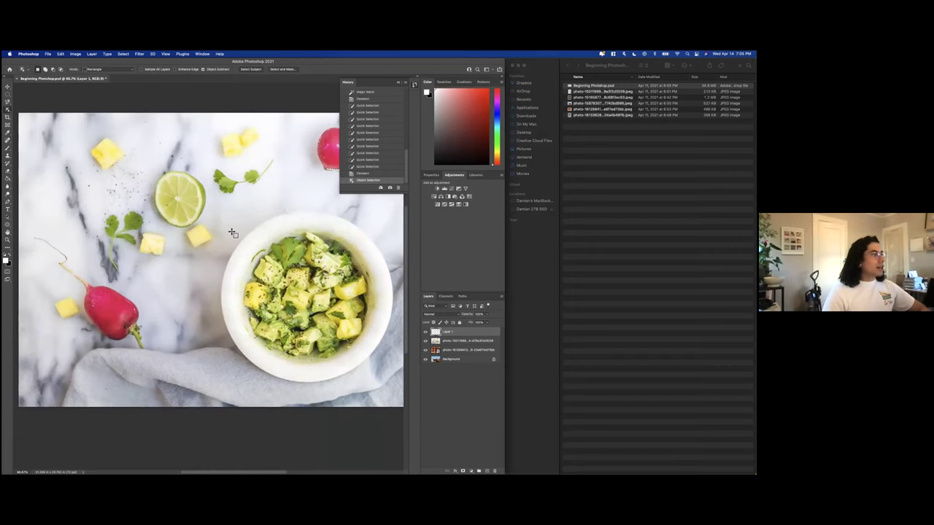
key("super+d")
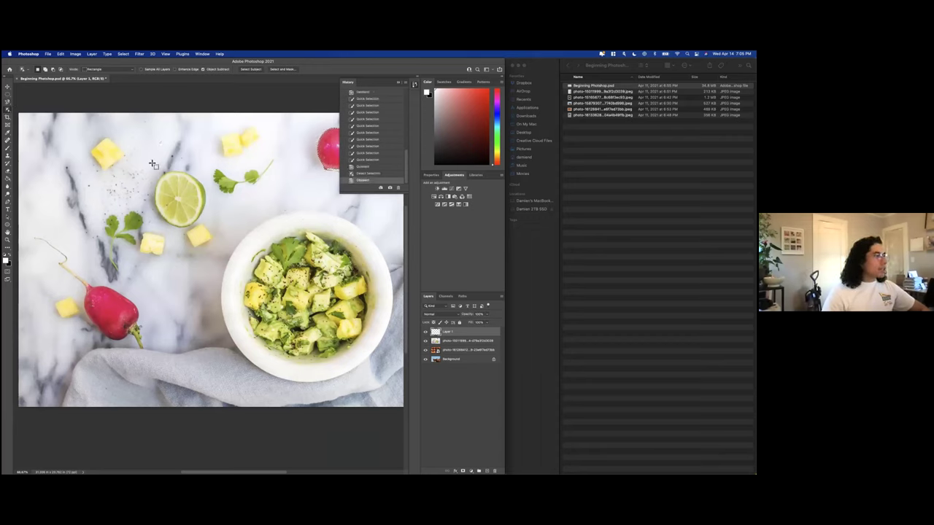
left_click_drag(148, 163, 209, 231)
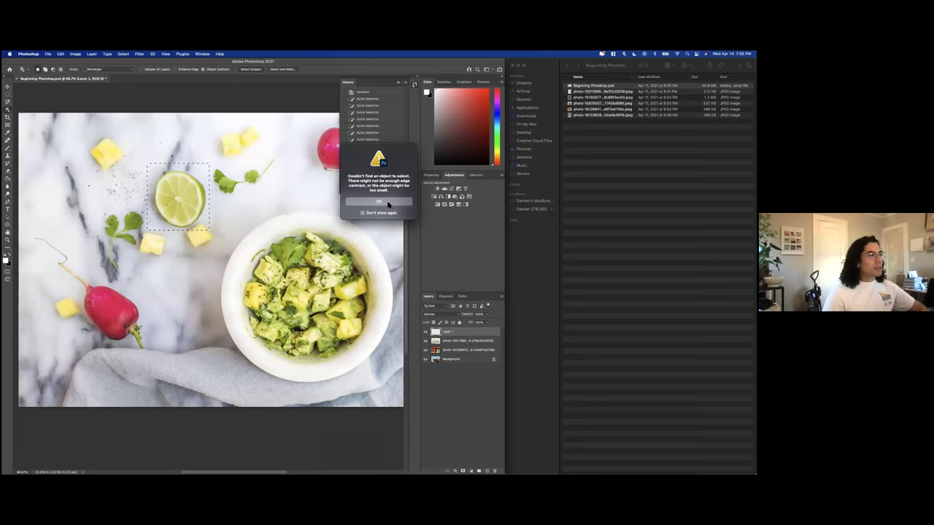
Dismiss the 'Couldn't find an object' alert and delete Layer 1.
left_click(388, 203)
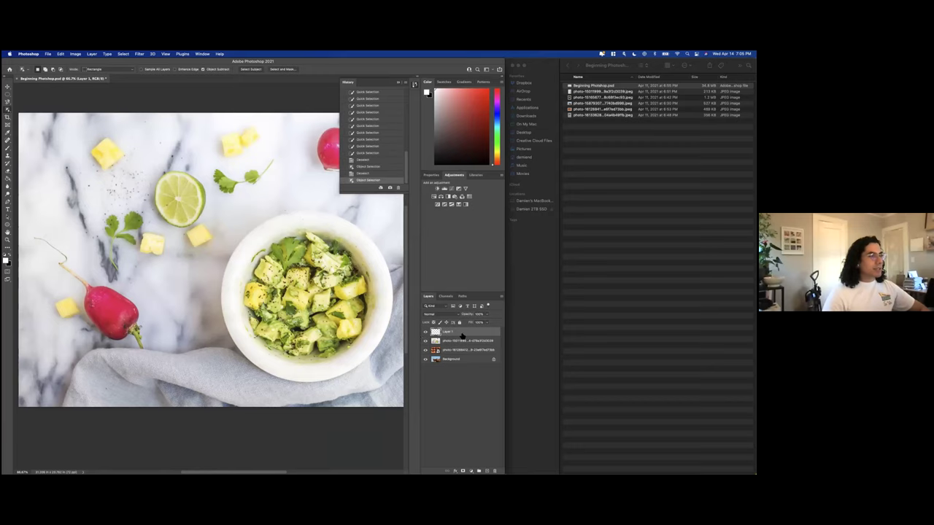
key("Delete")
left_click(221, 232)
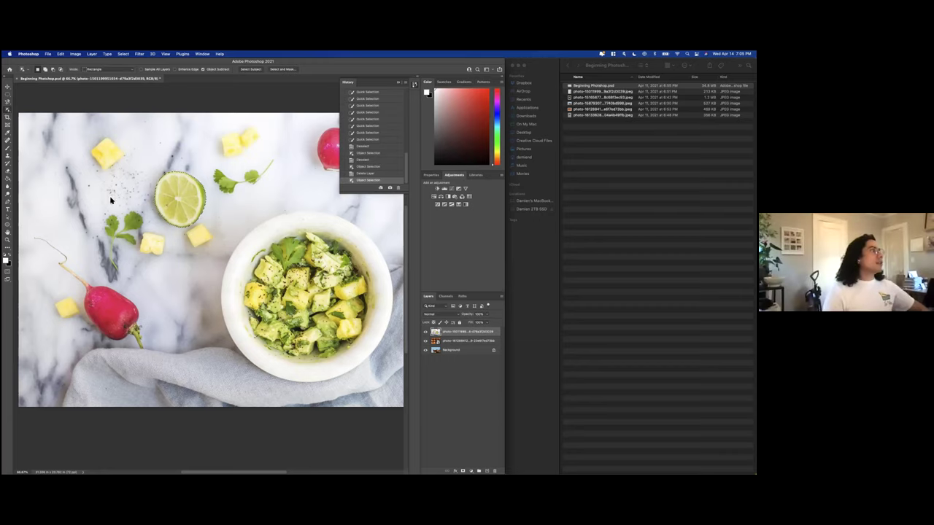
left_click(8, 103)
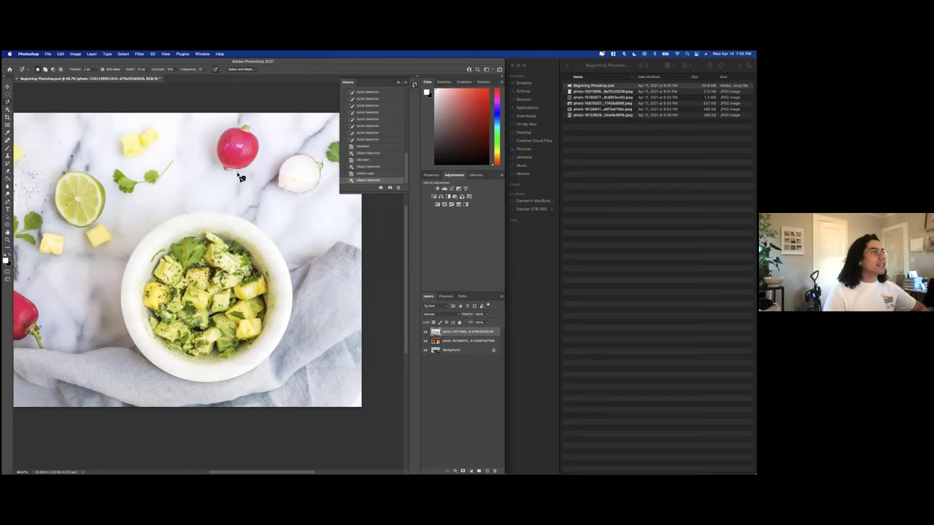
scroll(240, 177, "right", 5)
scroll(228, 154, "up", 5)
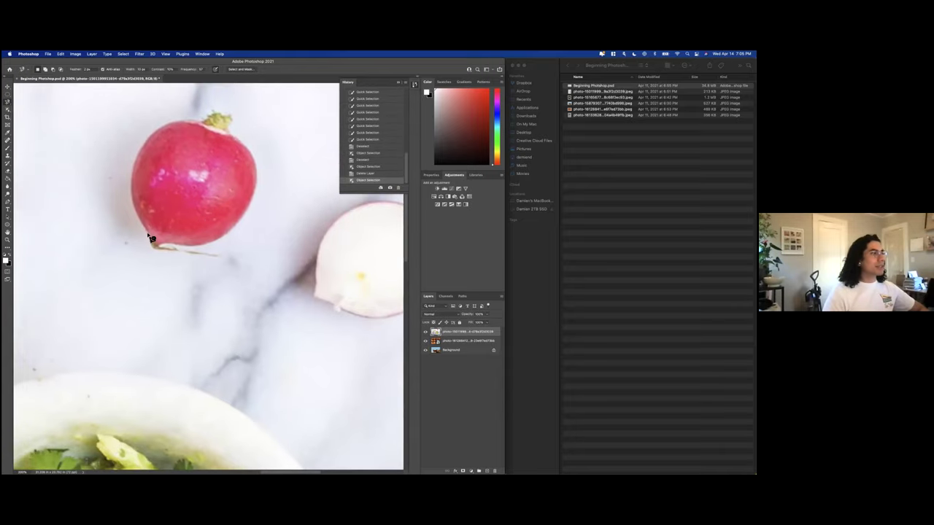
left_click(149, 237)
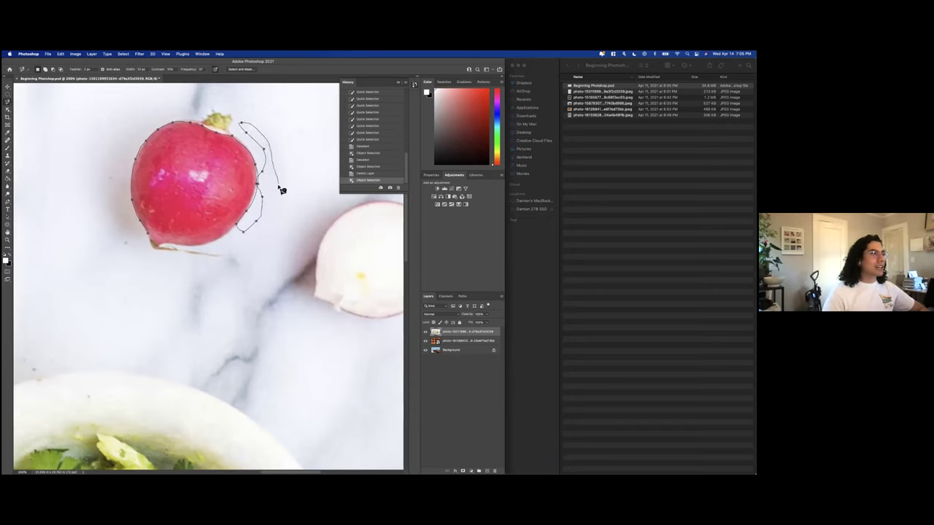
left_click(153, 238)
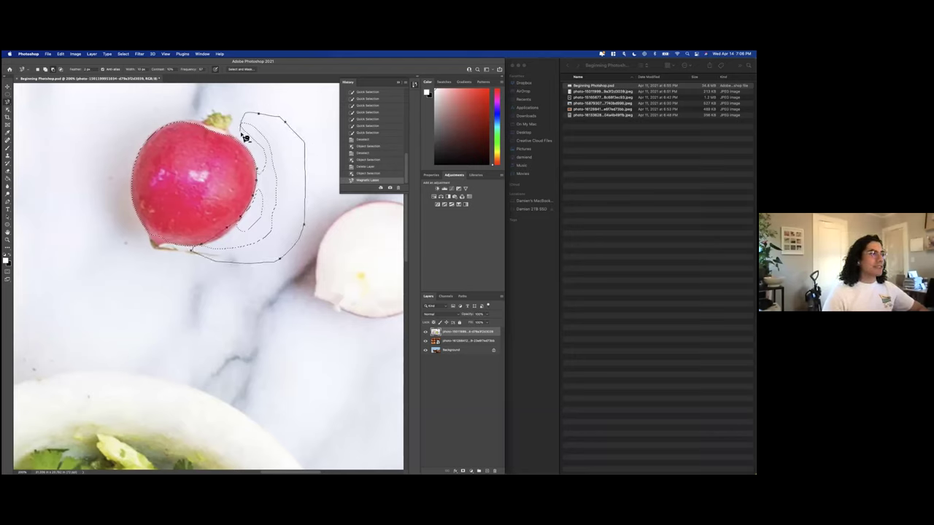
double_click(260, 169)
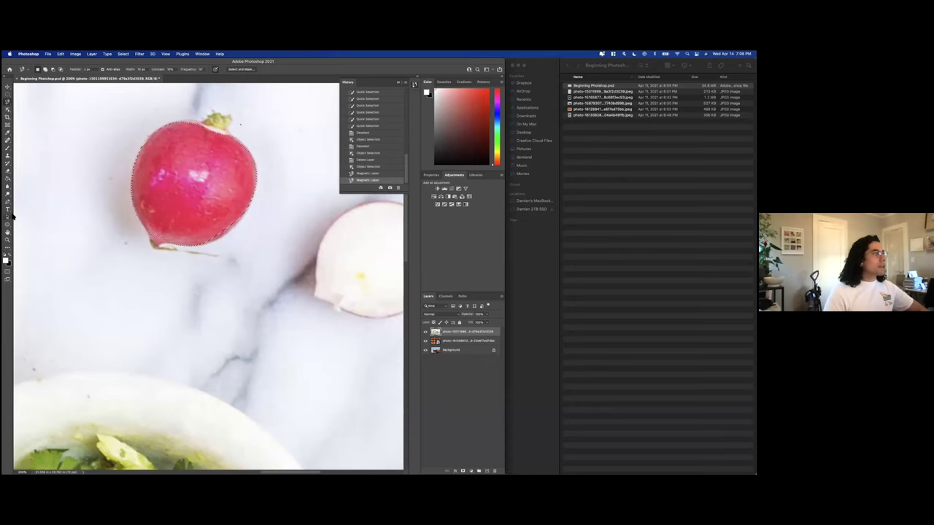
key("super+z")
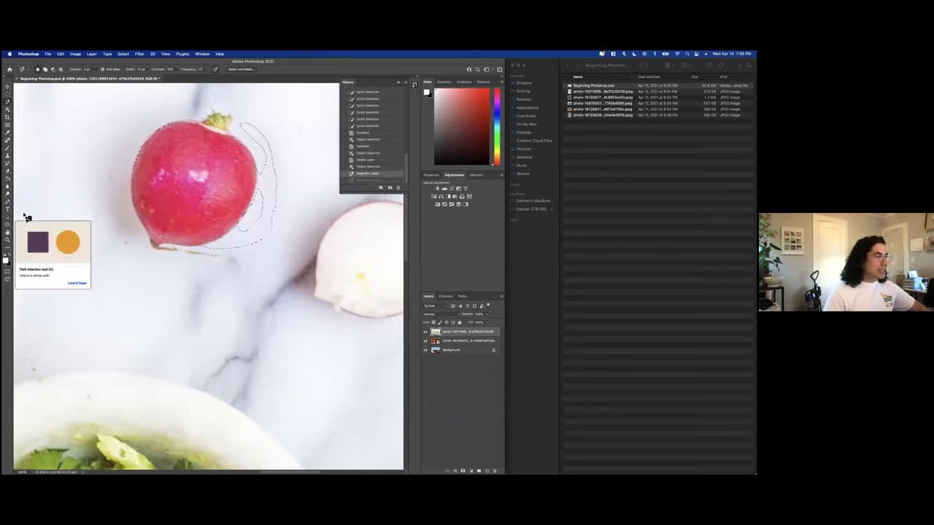
key("super+d")
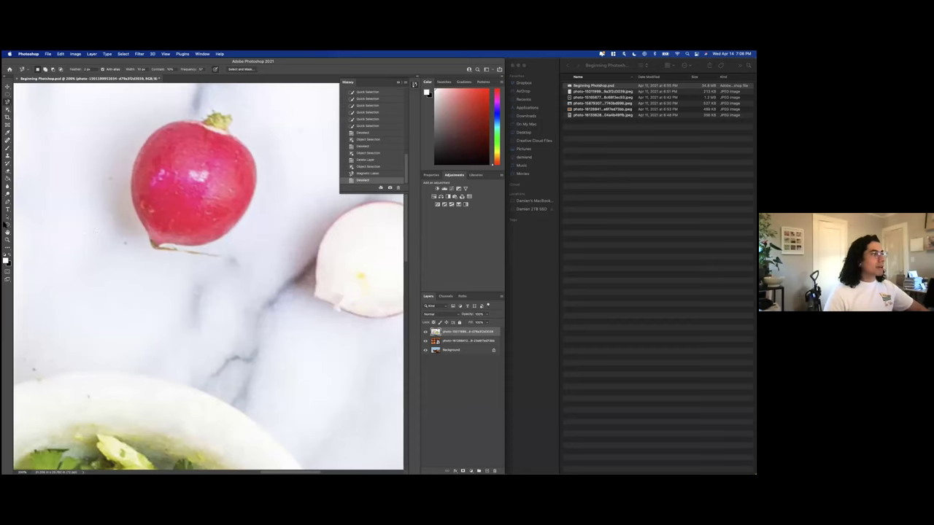
With the Pen tool, place anchor points up the radish's left side, undoing misplaced points.
left_click(8, 203)
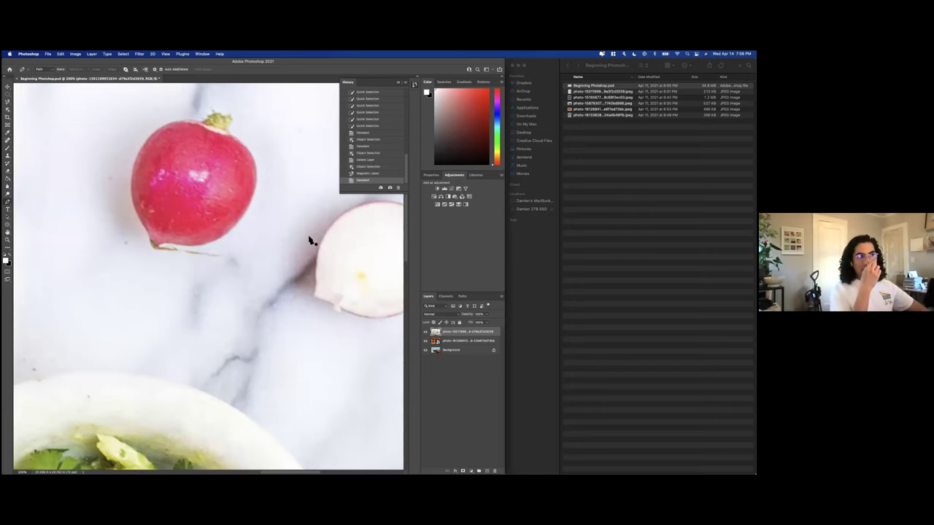
left_click(150, 243)
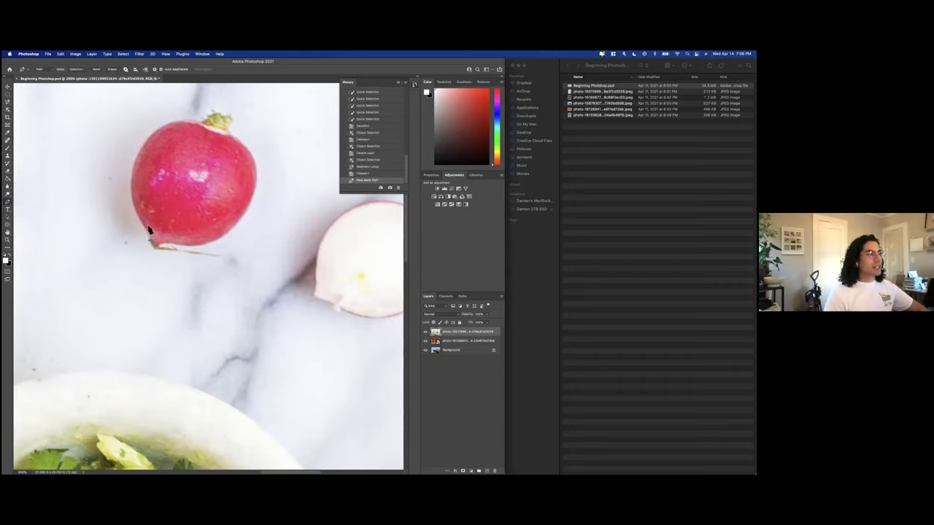
left_click(131, 194)
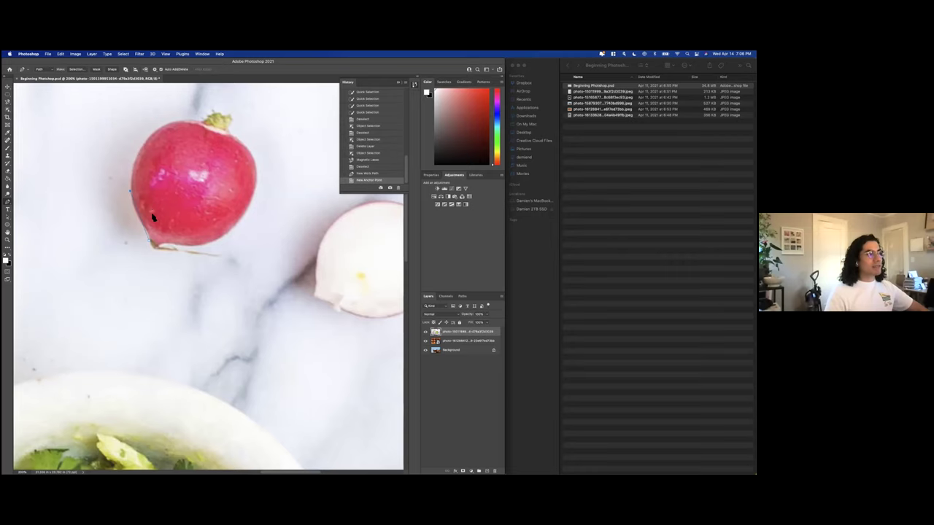
key("super+z")
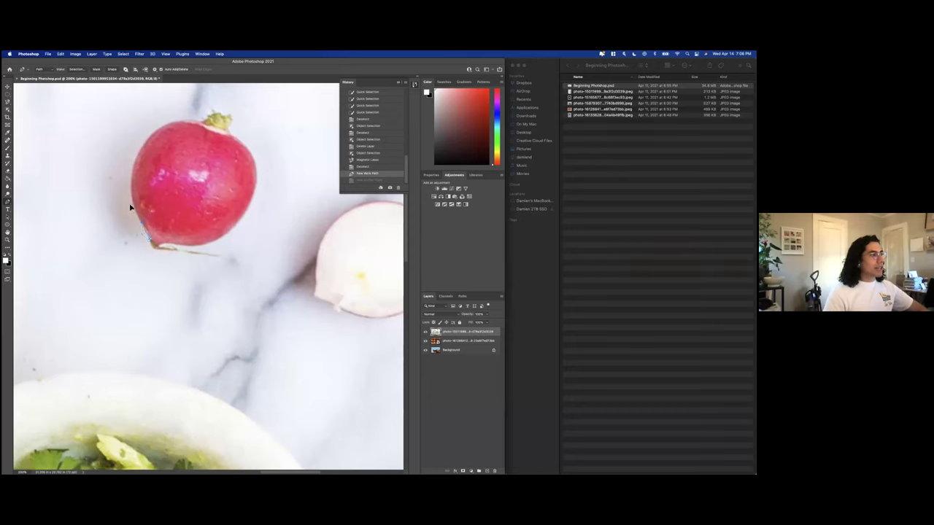
left_click(133, 213)
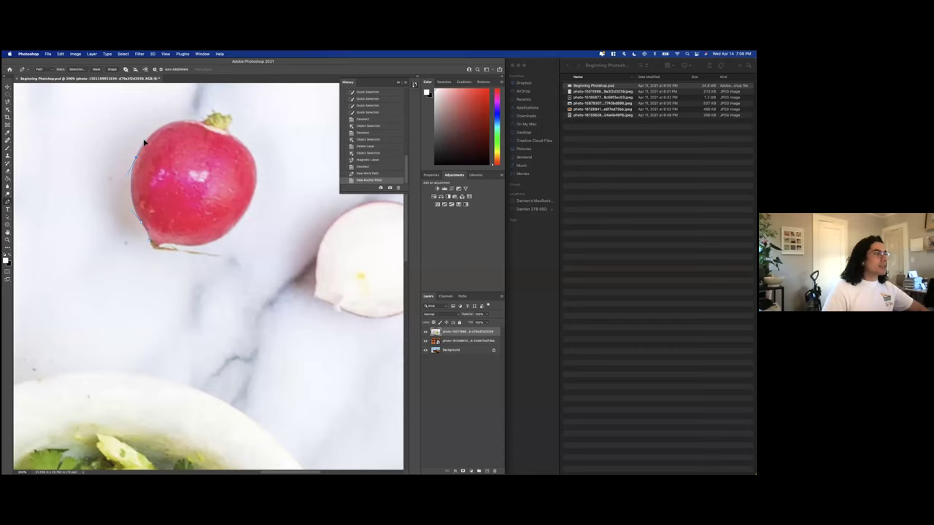
left_click(144, 142)
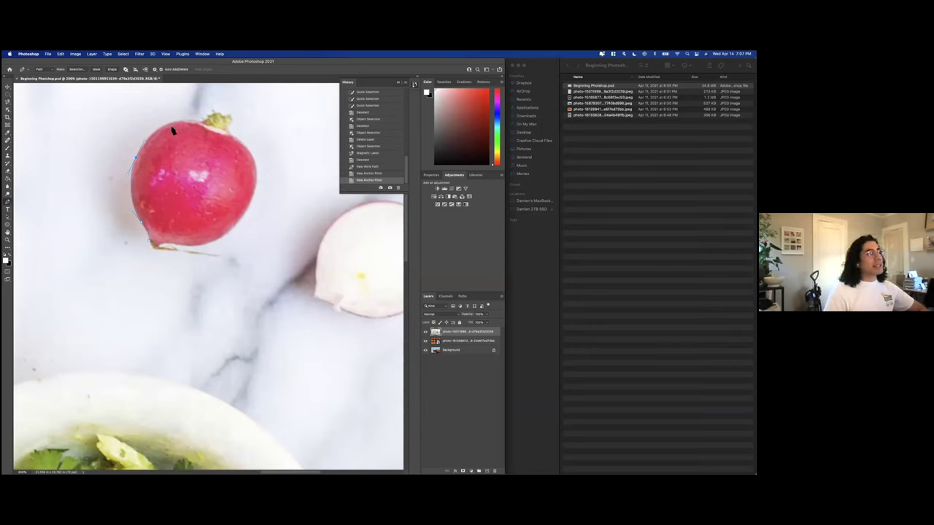
left_click(126, 116)
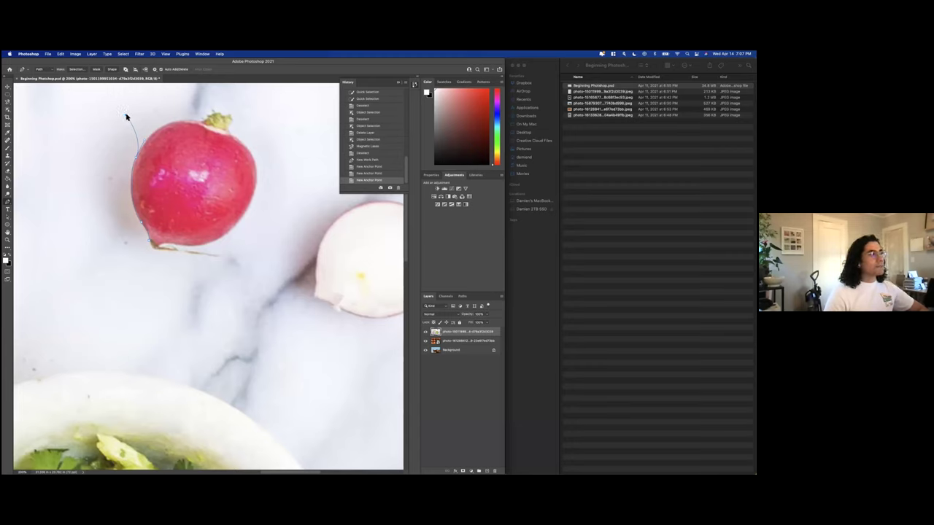
left_click_drag(166, 127, 154, 111)
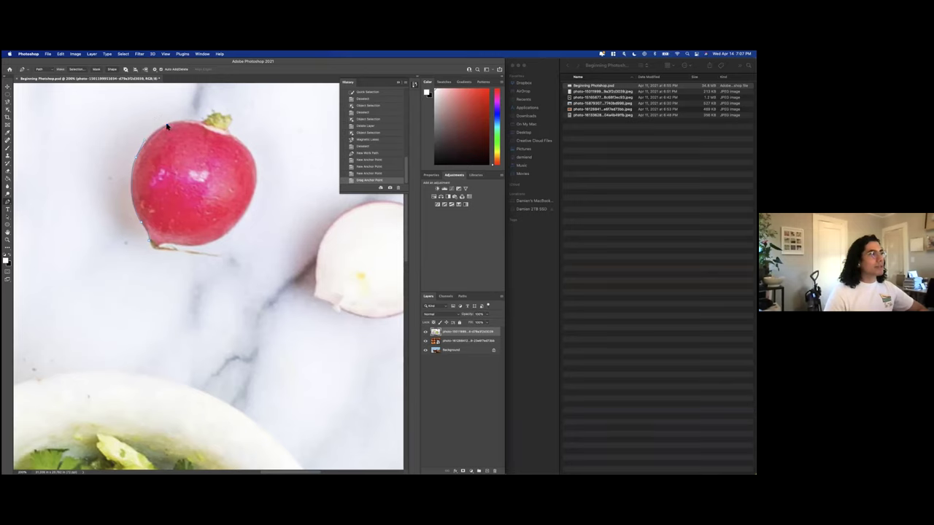
left_click_drag(163, 126, 176, 124)
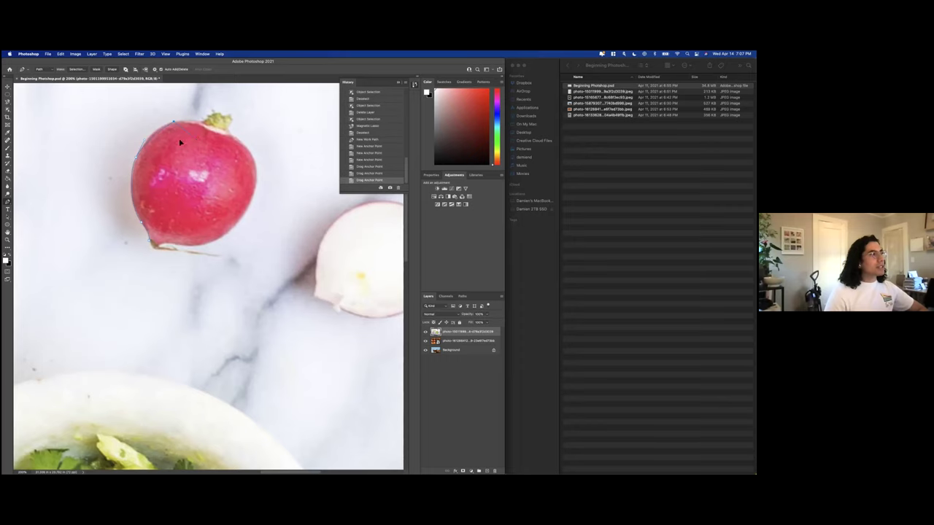
left_click(175, 124)
left_click(174, 124)
left_click(189, 130)
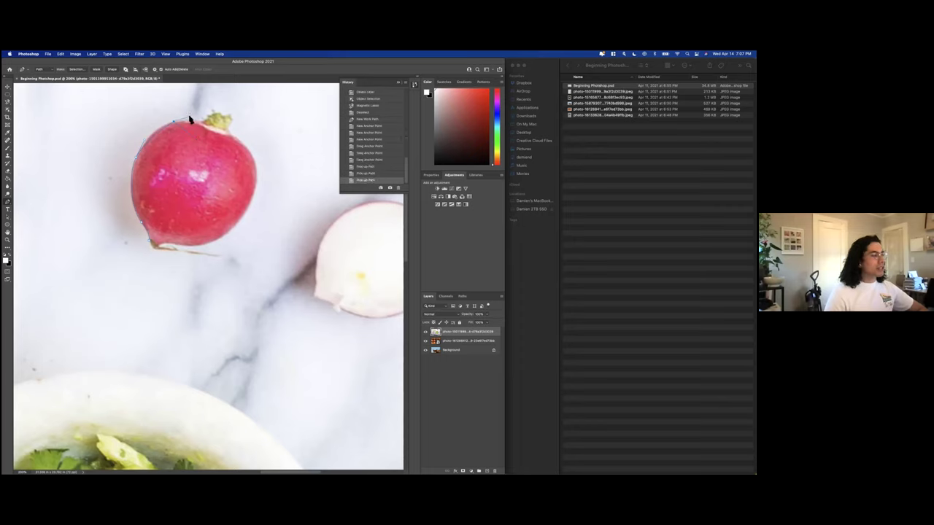
key("super+z")
key("super+z")
key("super+z")
key("super+z")
key("super+z")
key("super+z")
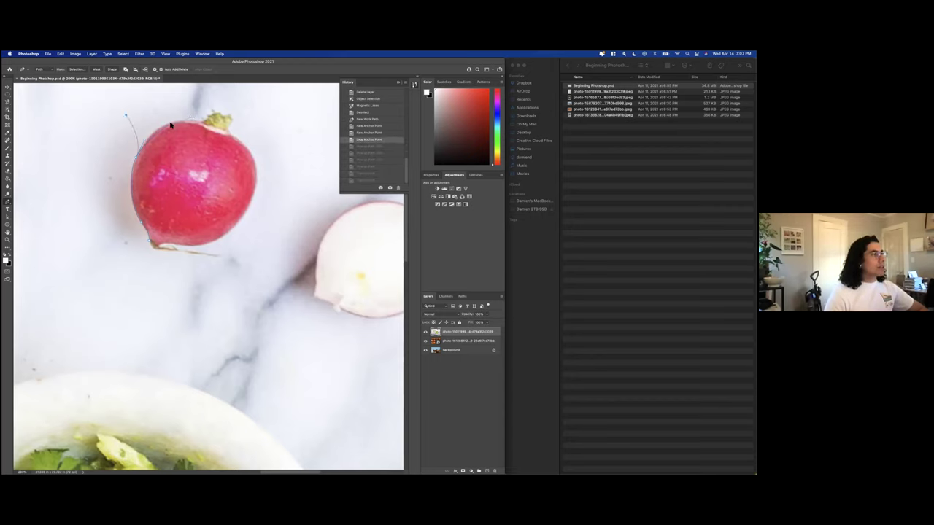
Continue the path across the radish top, around the leaf, down the right side and close it at the start.
left_click(128, 117)
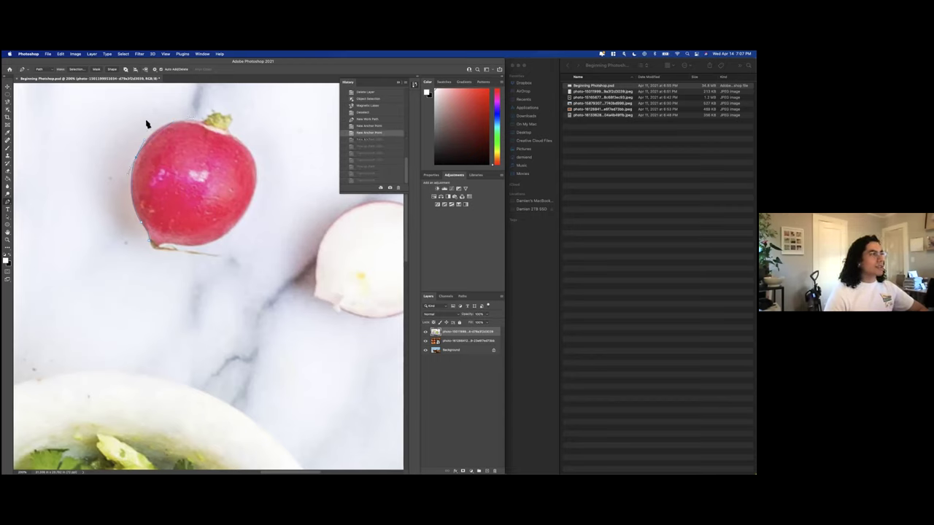
left_click(163, 132)
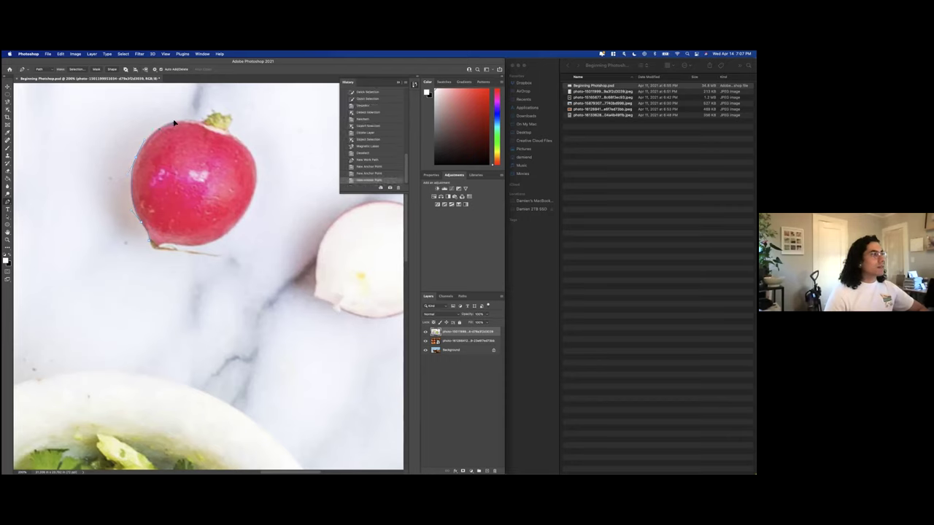
left_click(181, 115)
left_click(197, 119)
left_click(207, 126)
left_click(216, 115)
left_click(232, 117)
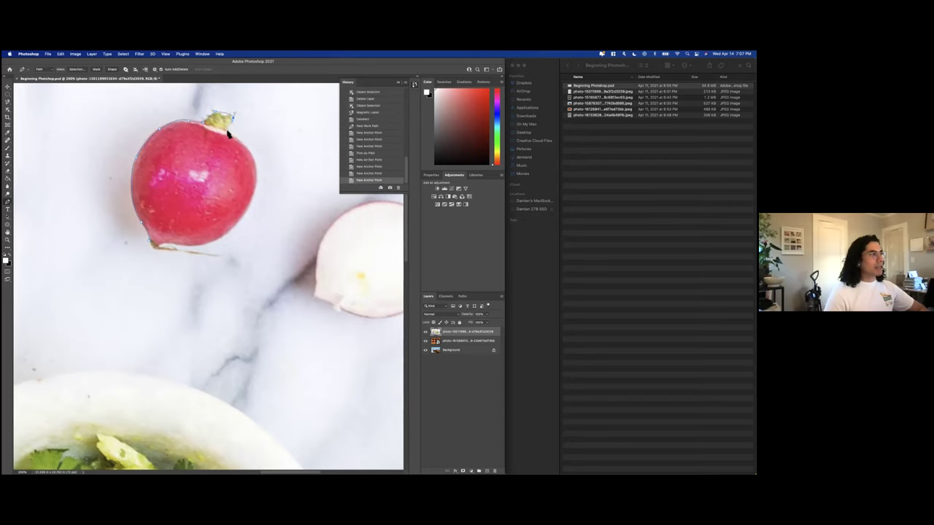
left_click(228, 132)
left_click(253, 192)
left_click(213, 244)
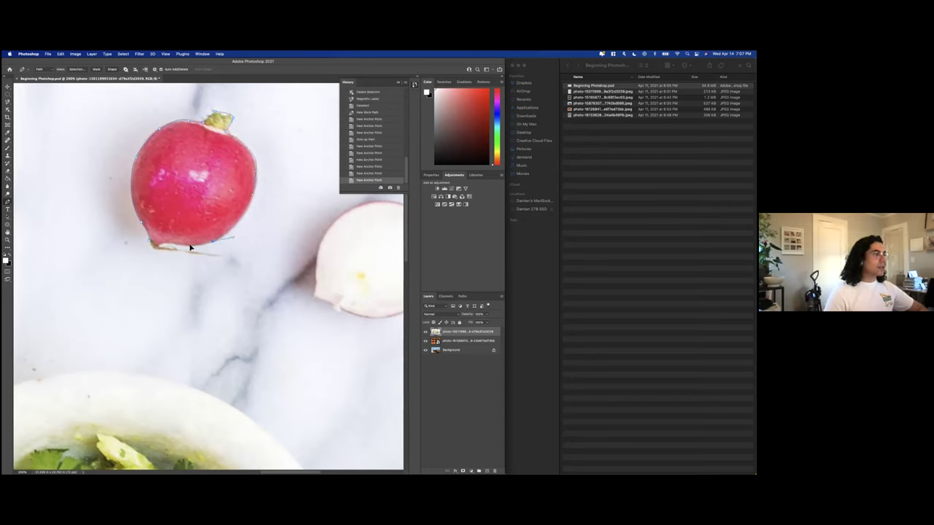
left_click(162, 245)
left_click(156, 251)
left_click(150, 245)
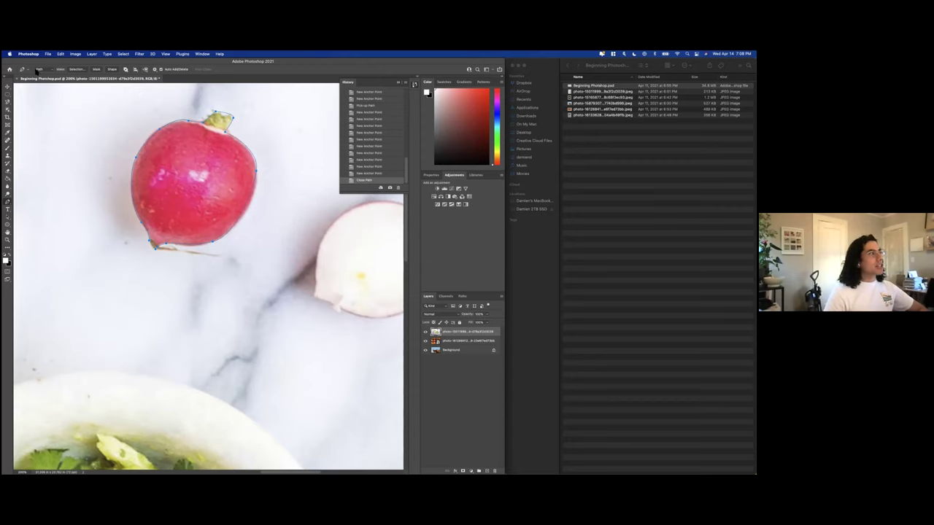
Convert the radish path into a selection with a 2-pixel feather radius.
left_click(82, 70)
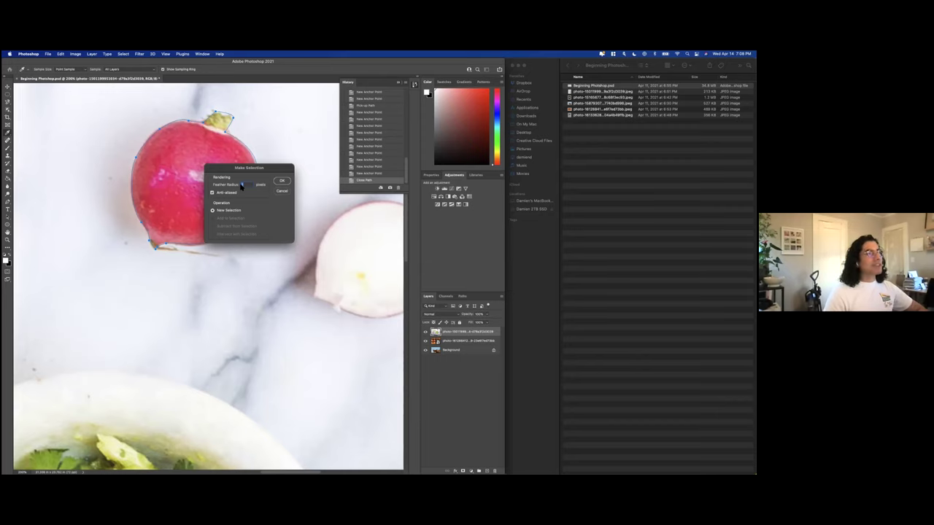
type("2")
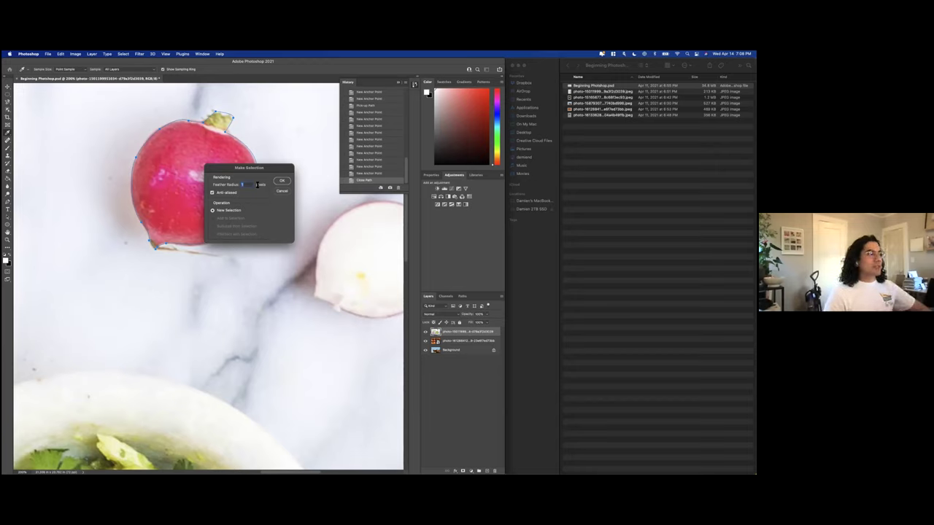
left_click(282, 181)
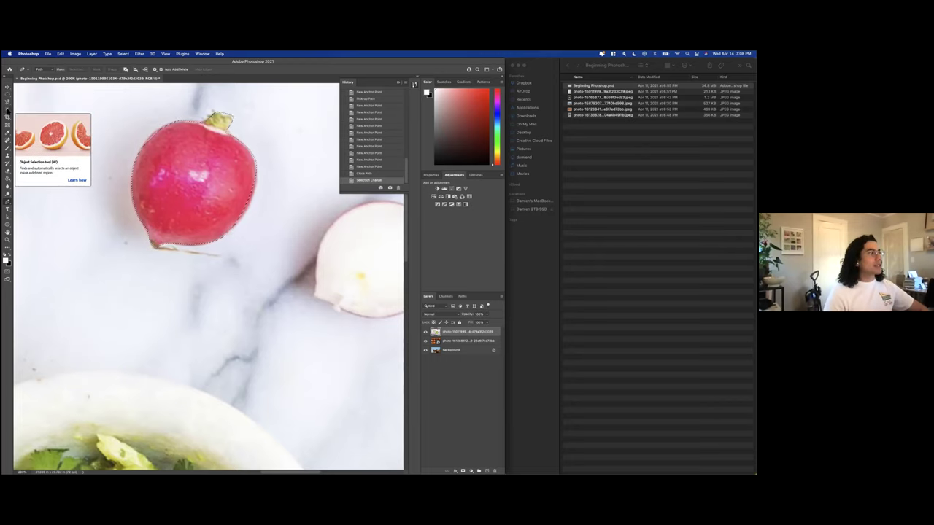
Clear the selection and try an automatic Object Selection box around the radish.
left_click(7, 110)
key("ctrl+d")
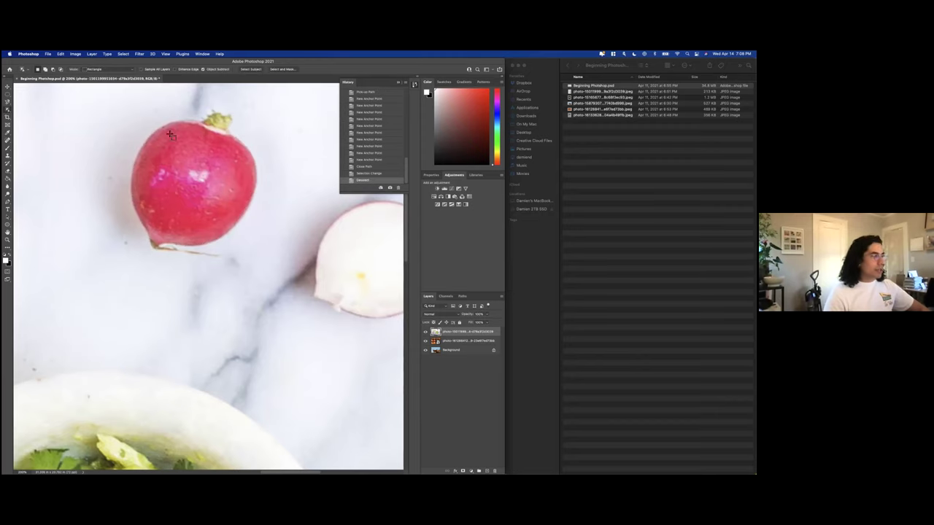
left_click_drag(108, 93, 281, 267)
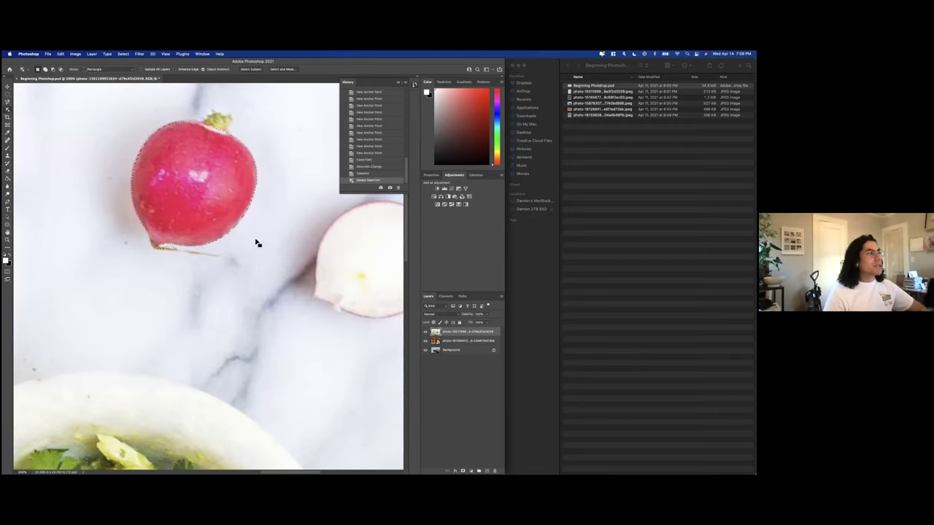
left_click(8, 111)
Lasso the radish stem into the selection with Shift, then undo it and deselect everything.
left_click(8, 102)
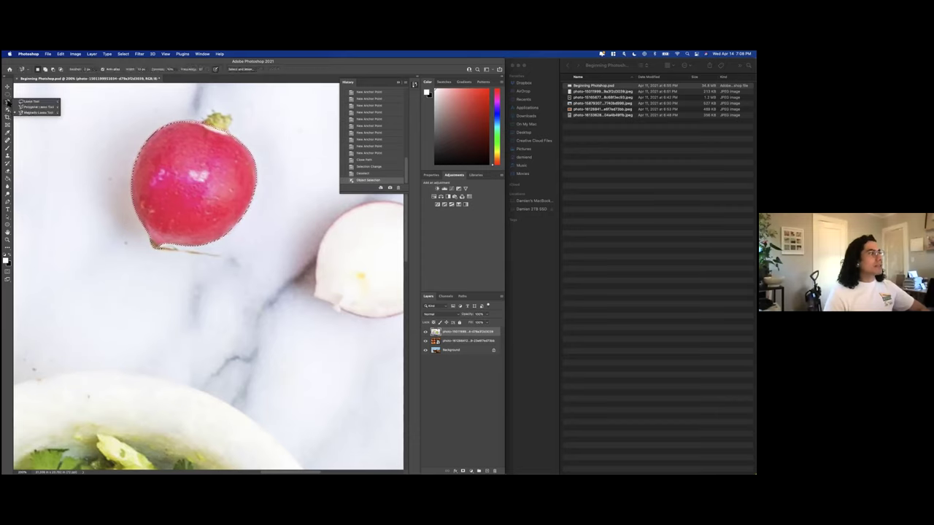
left_click(35, 102)
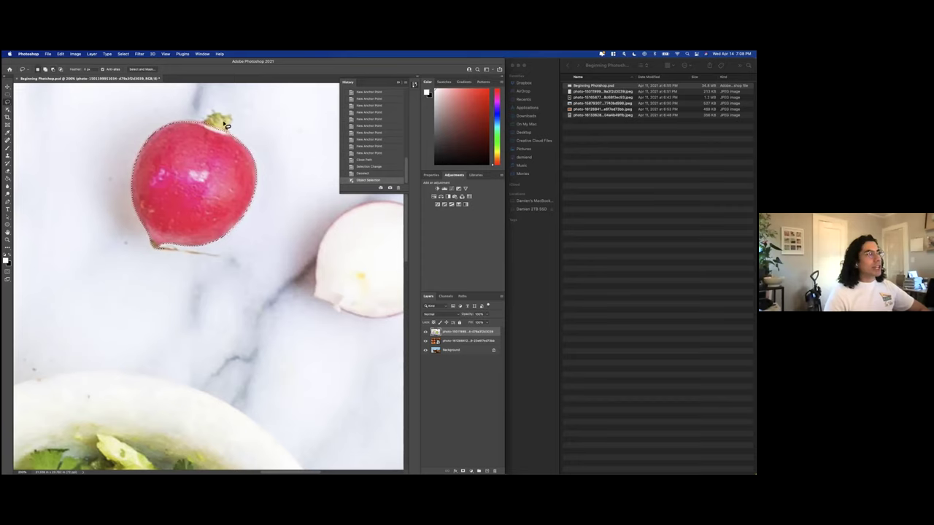
left_click_drag(269, 128, 289, 128)
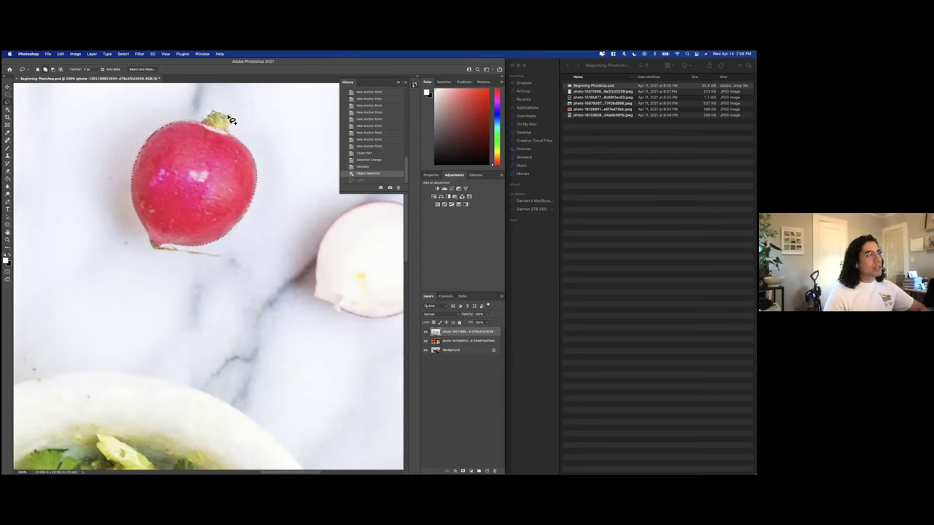
left_click_drag(203, 126, 205, 125)
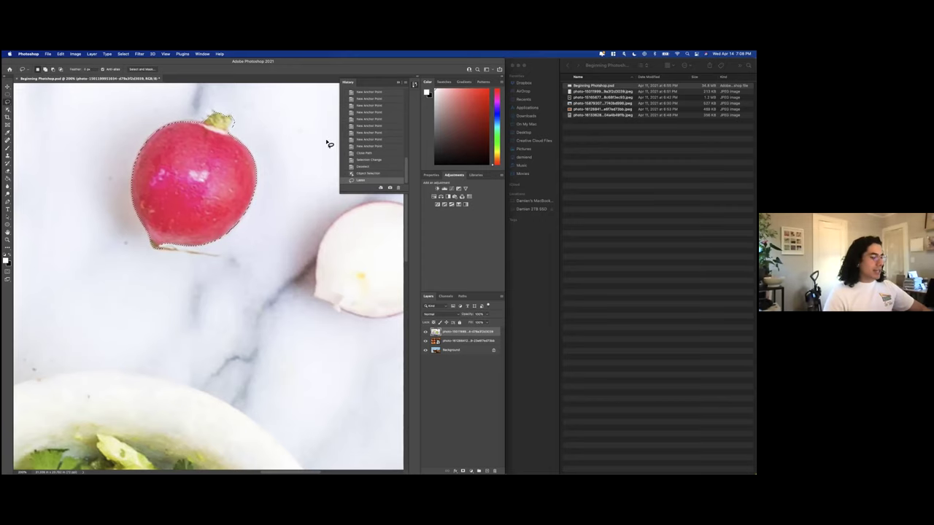
key("shift")
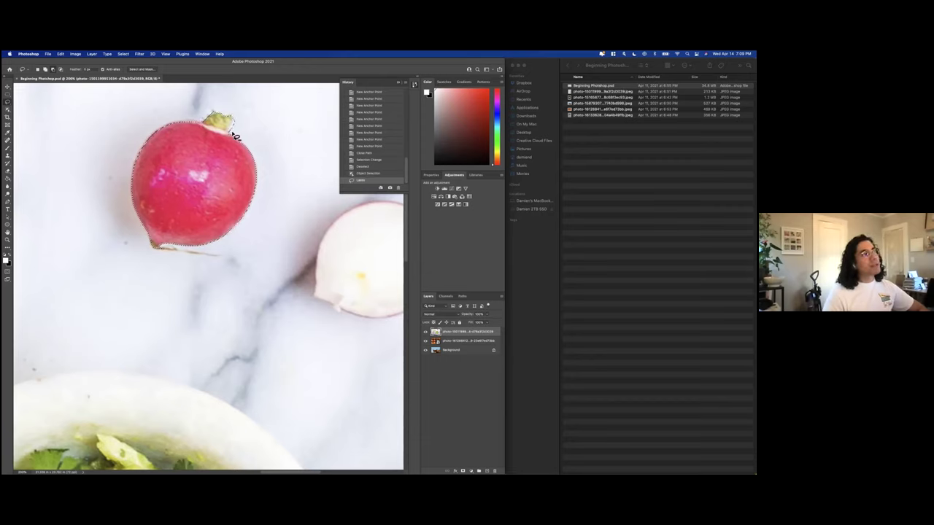
left_click_drag(238, 135, 239, 134)
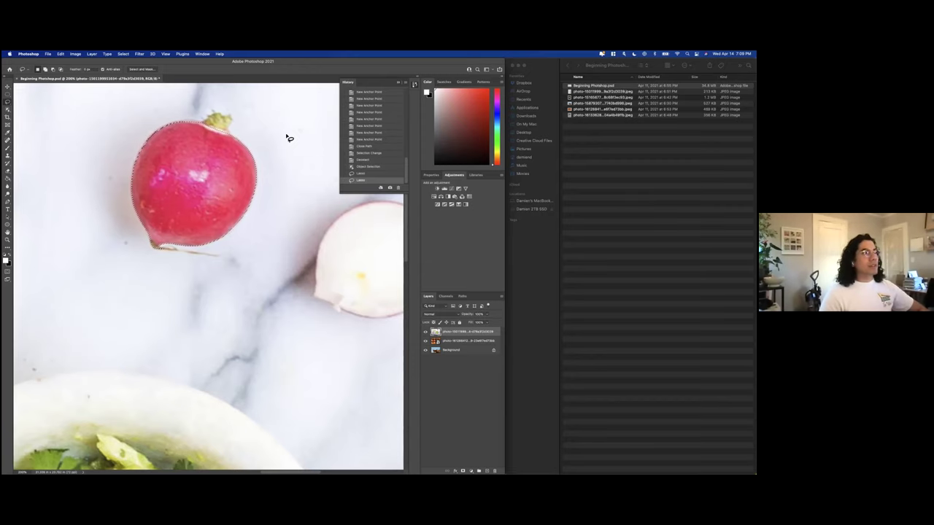
scroll(290, 142, "right", 5)
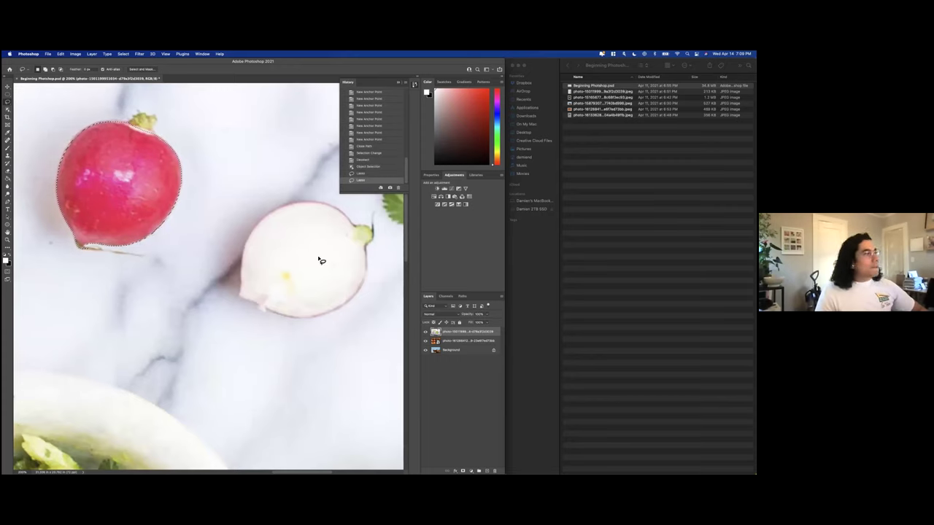
key("super+z")
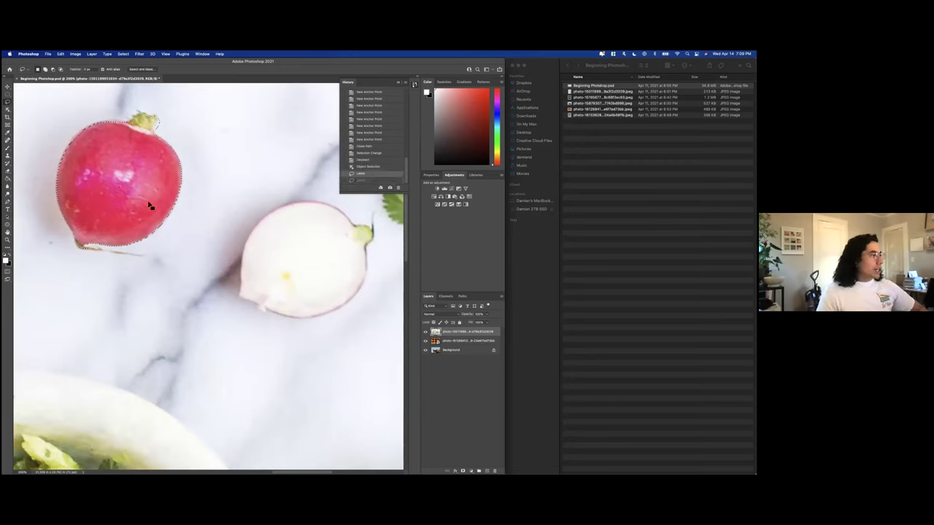
key("super+d")
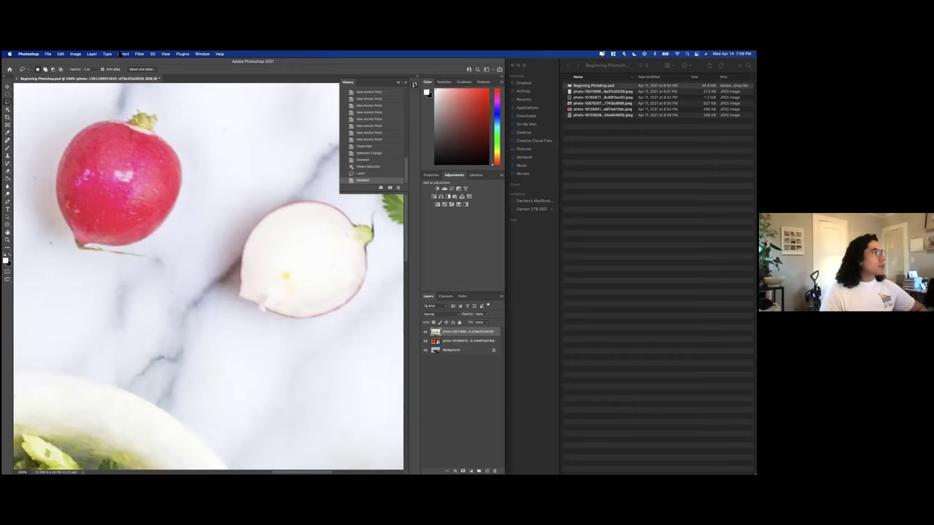
Build a Color Range selection by sampling several pink-red spots on the radish, then confirm it.
left_click(122, 54)
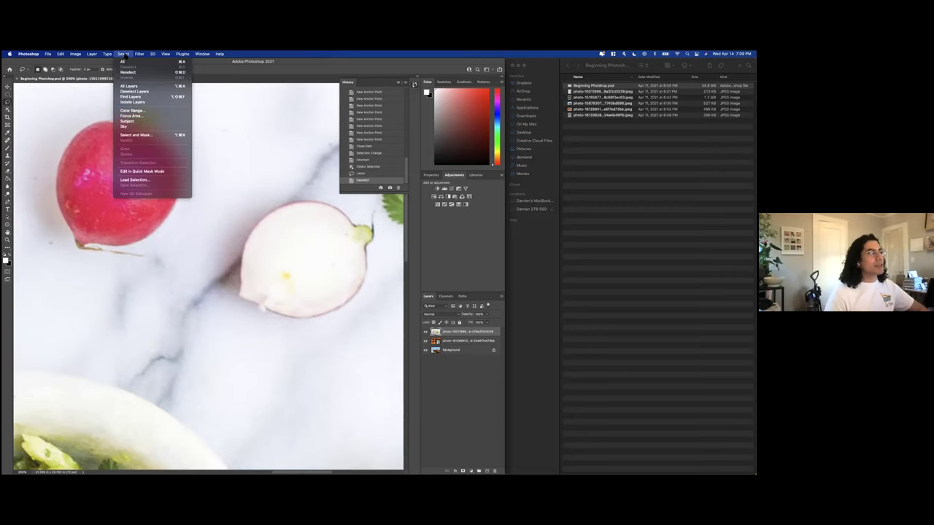
left_click(142, 114)
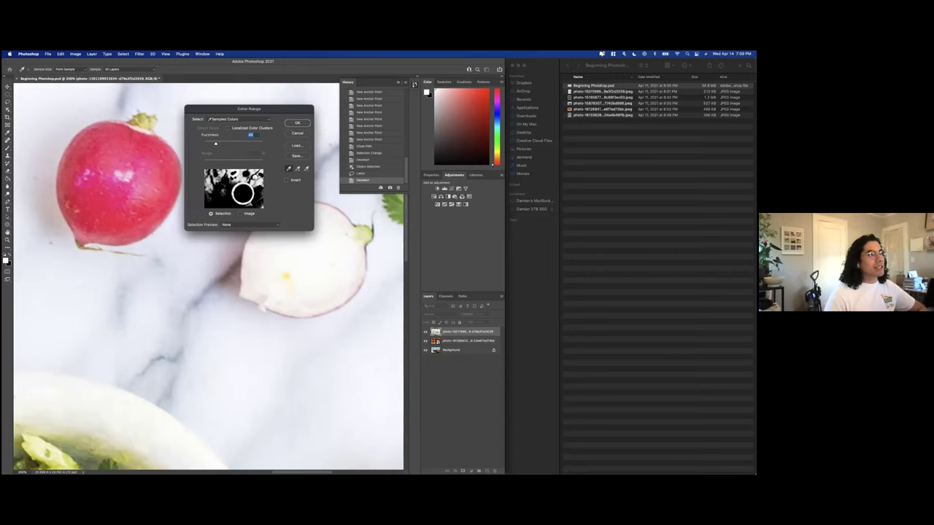
key("super+minus")
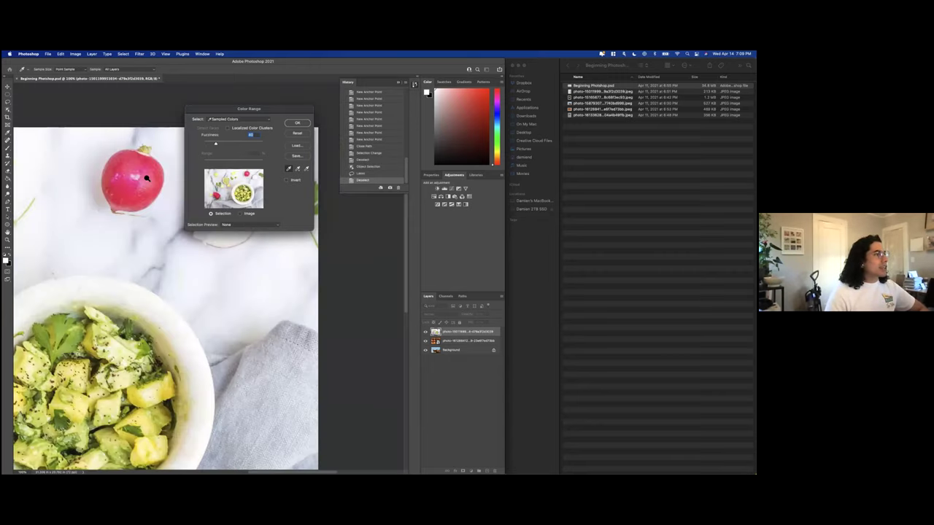
key("super+minus")
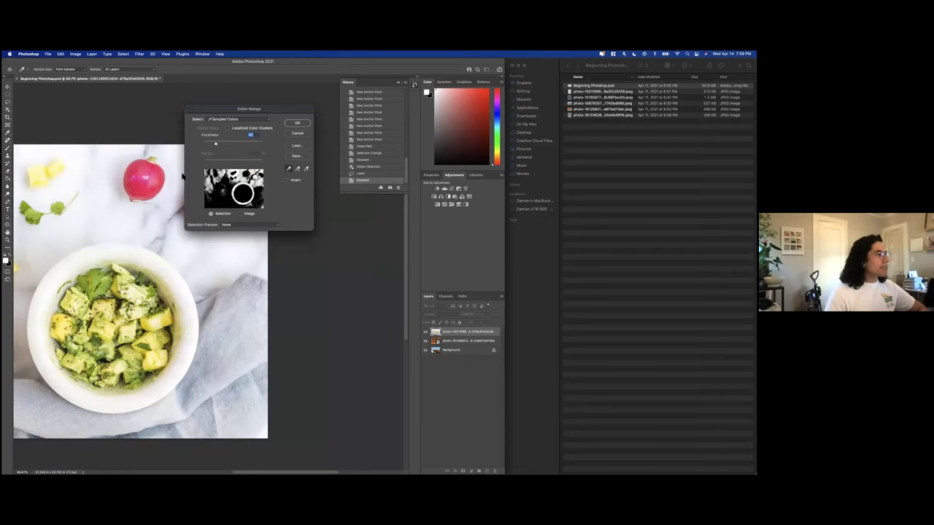
scroll(183, 175, "left", 3)
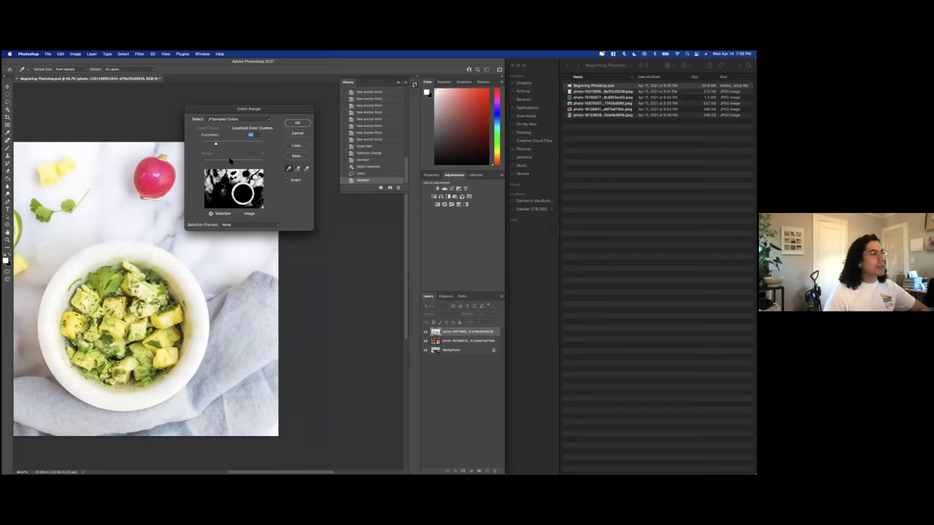
left_click(155, 169)
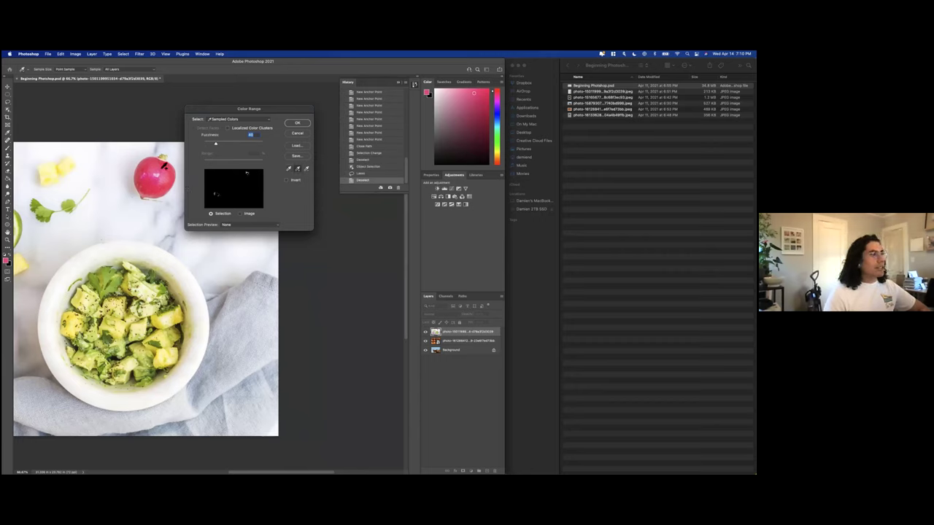
left_click_drag(162, 166, 152, 169)
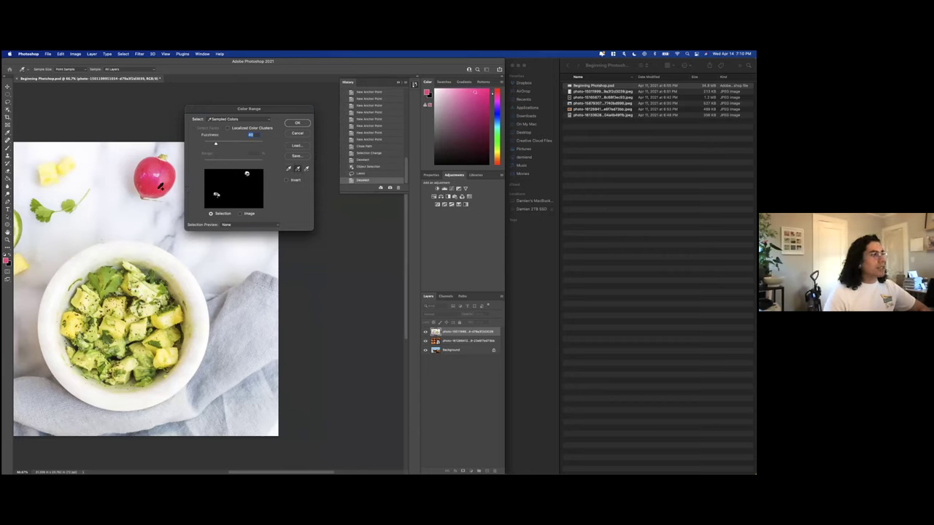
left_click(150, 186)
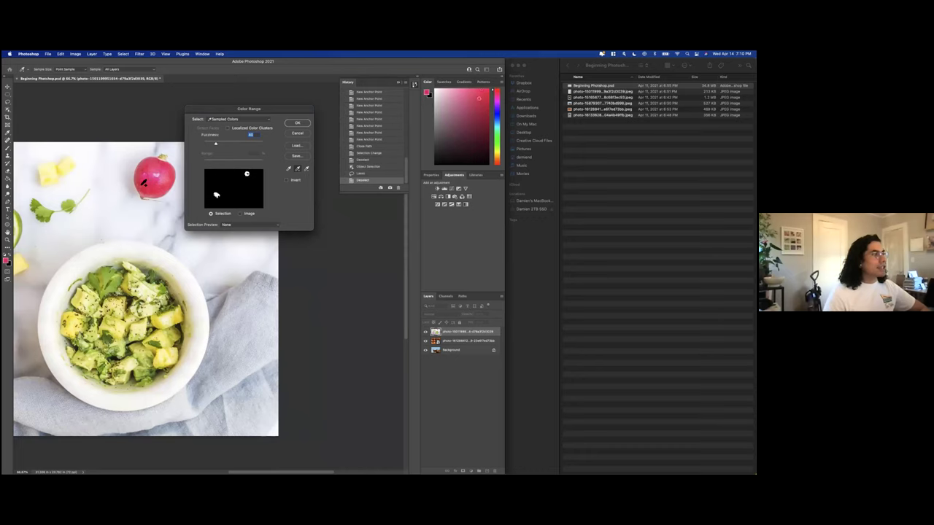
mouse_move(165, 188)
left_mouse_down()
mouse_move(174, 183)
mouse_move(167, 167)
left_mouse_up()
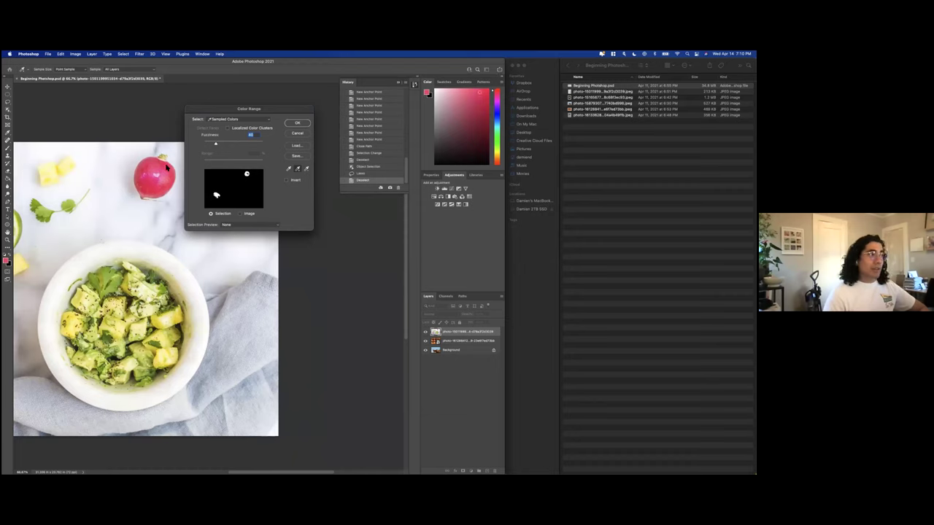
left_click(306, 169)
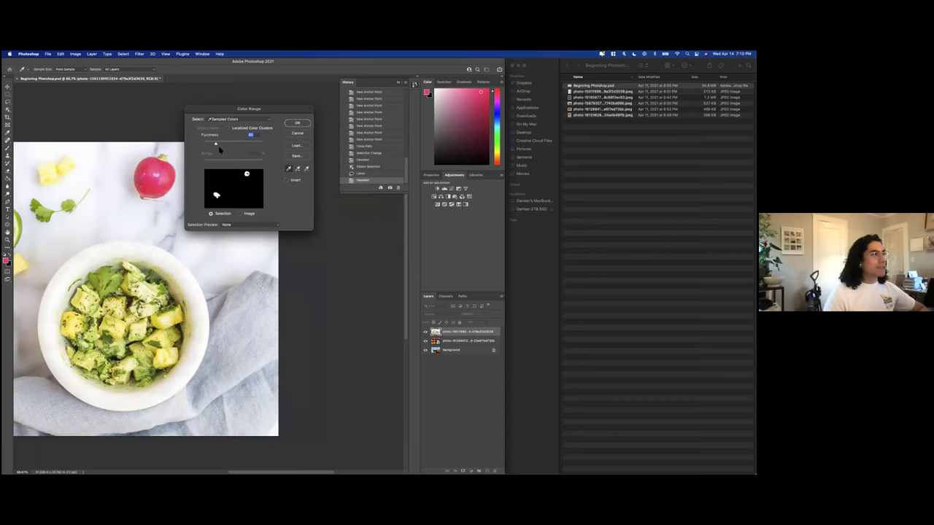
left_click(297, 123)
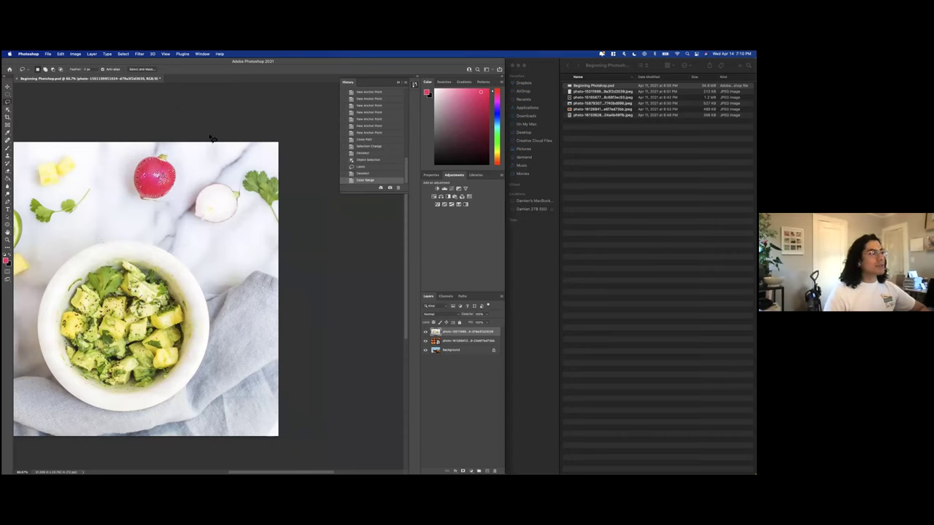
Undo the Color Range selection, try Select > Subject, then deselect everything.
key("super+z")
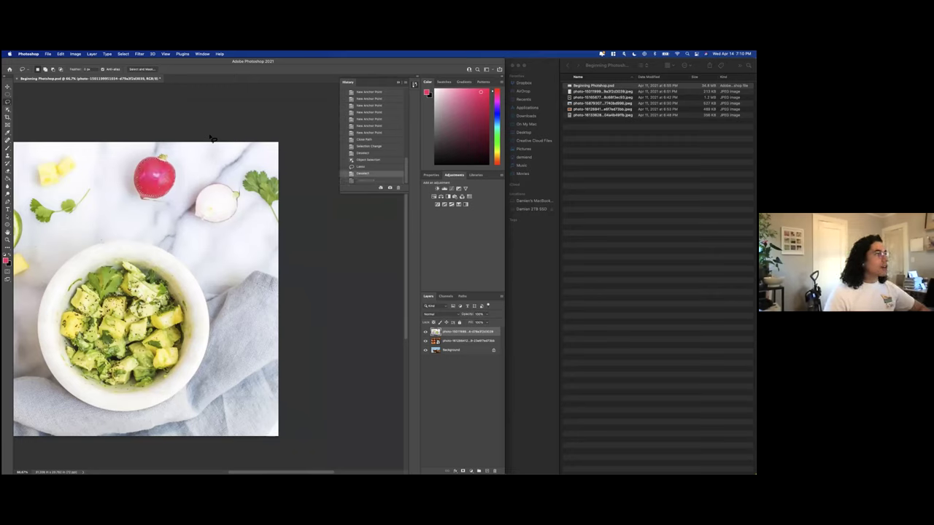
left_click(140, 54)
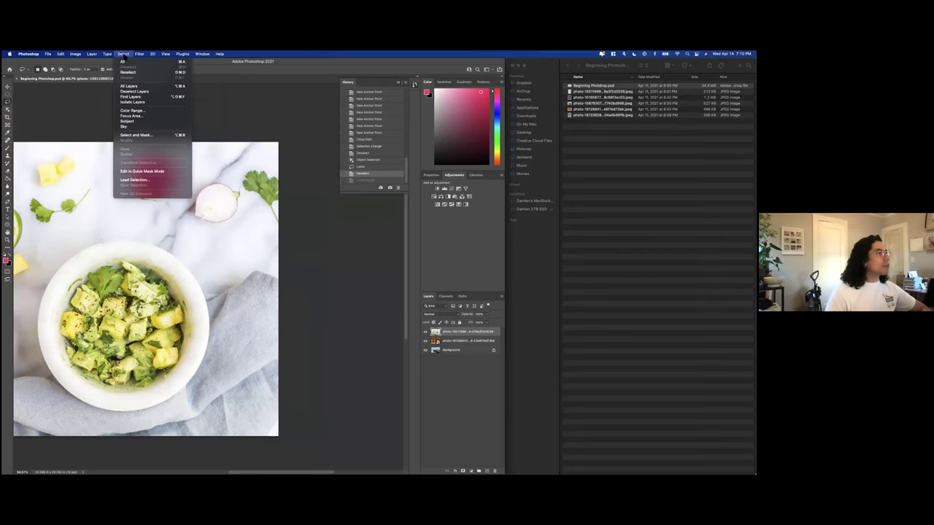
left_click(140, 122)
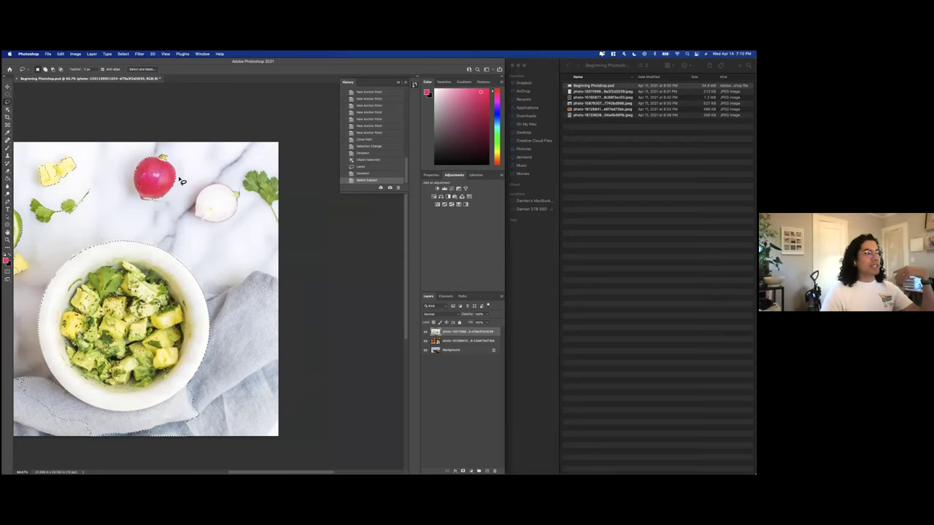
scroll(221, 292, "left", 5)
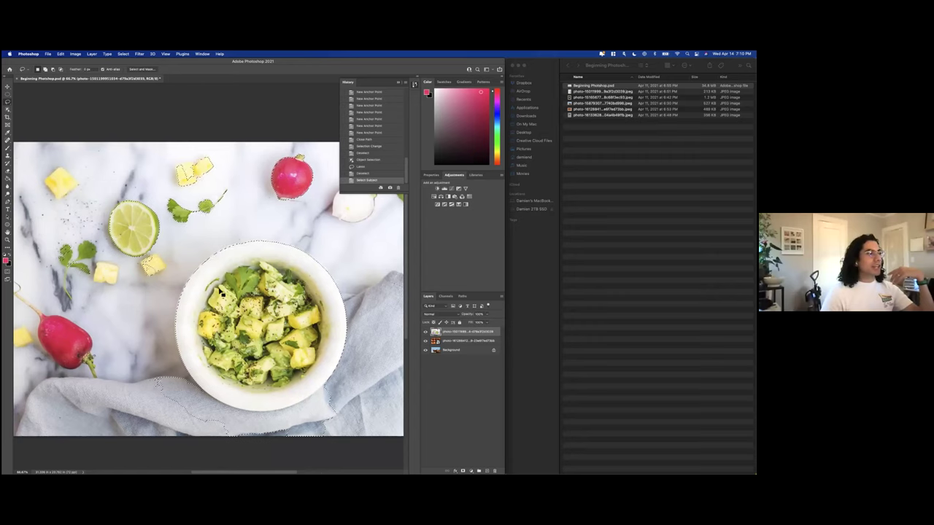
scroll(221, 292, "left", 3)
scroll(218, 289, "right", 2)
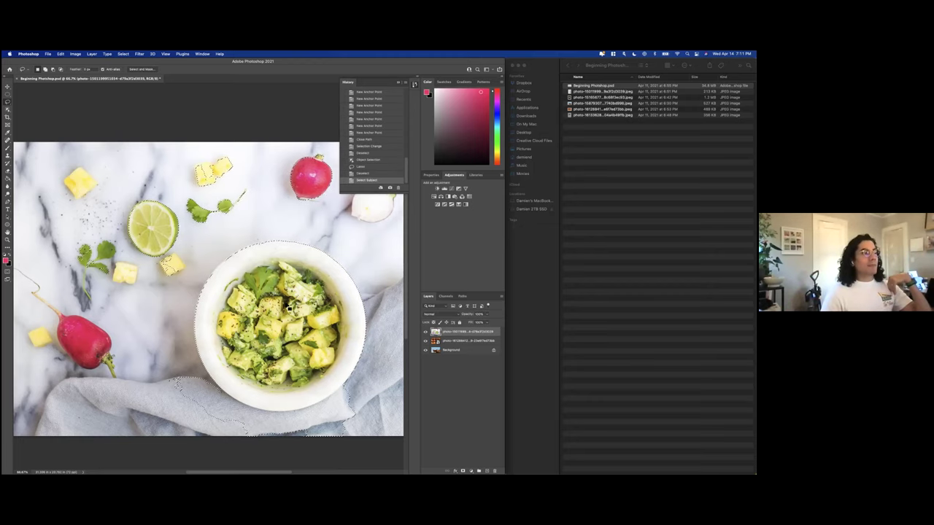
key("super+d")
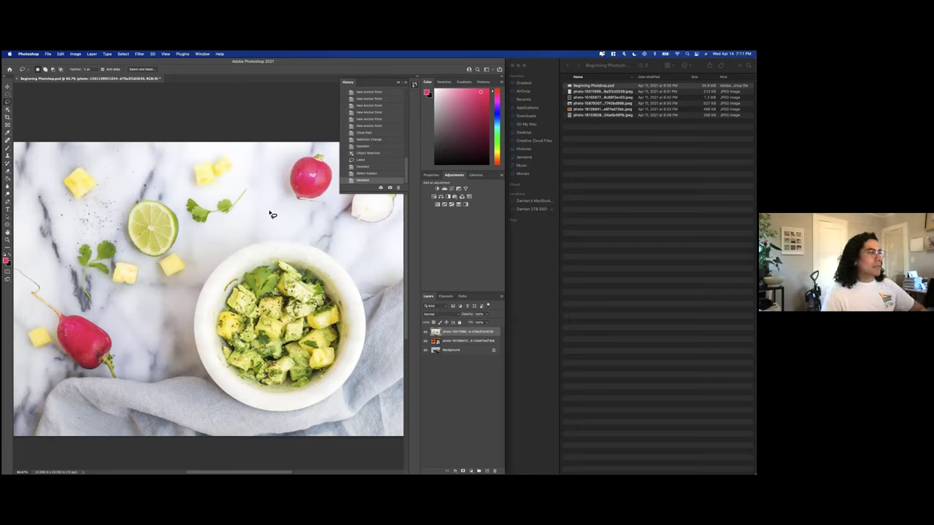
Box-select the top red radish with Object Selection and add a layer mask to the top photo layer.
scroll(277, 213, "right", 5)
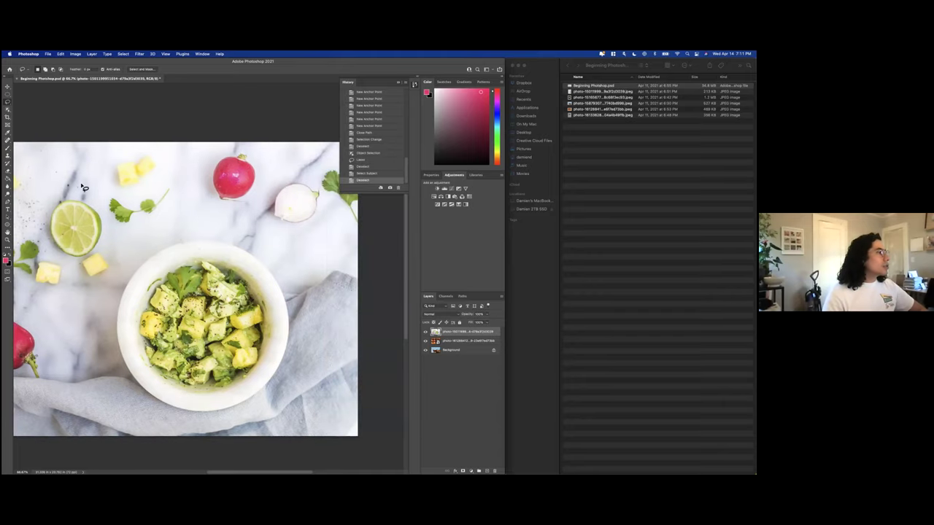
scroll(65, 169, "left", 3)
left_click(8, 109)
left_click_drag(254, 143, 313, 215)
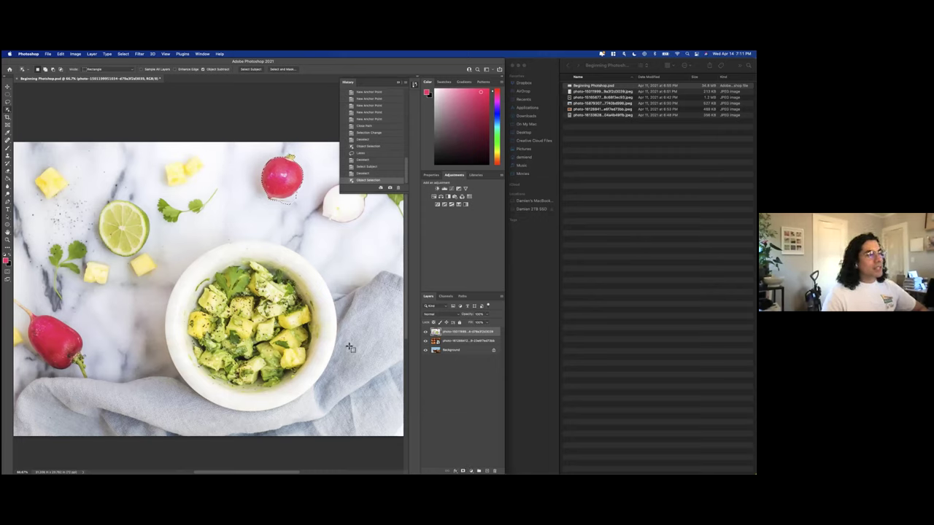
left_click(462, 470)
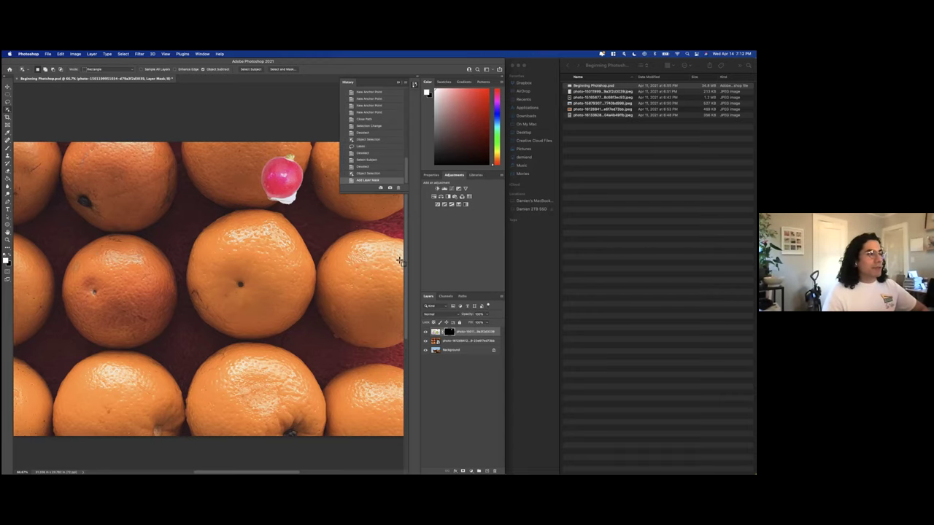
Undo the radish layer mask, keeping the radish selection active.
key("super+z")
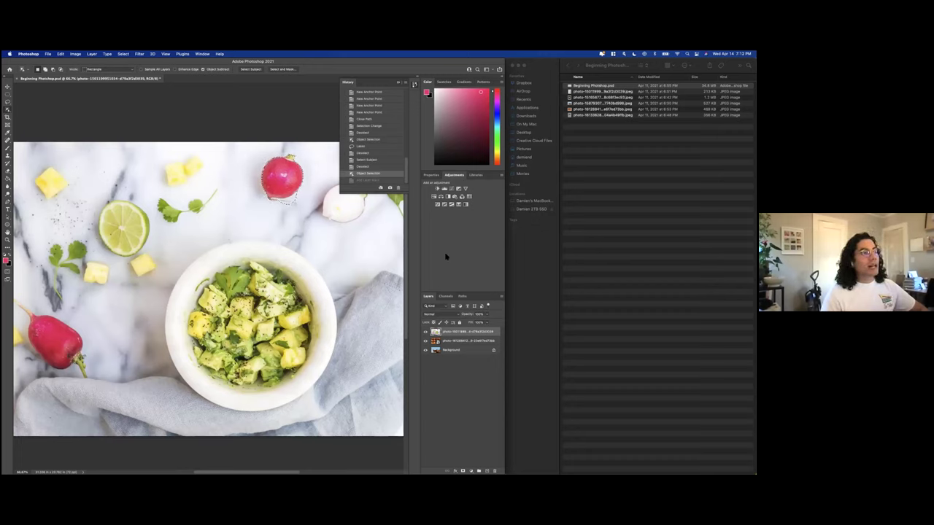
Add a Levels adjustment masked to the radish and darken its midtones to a rich red.
left_click(445, 190)
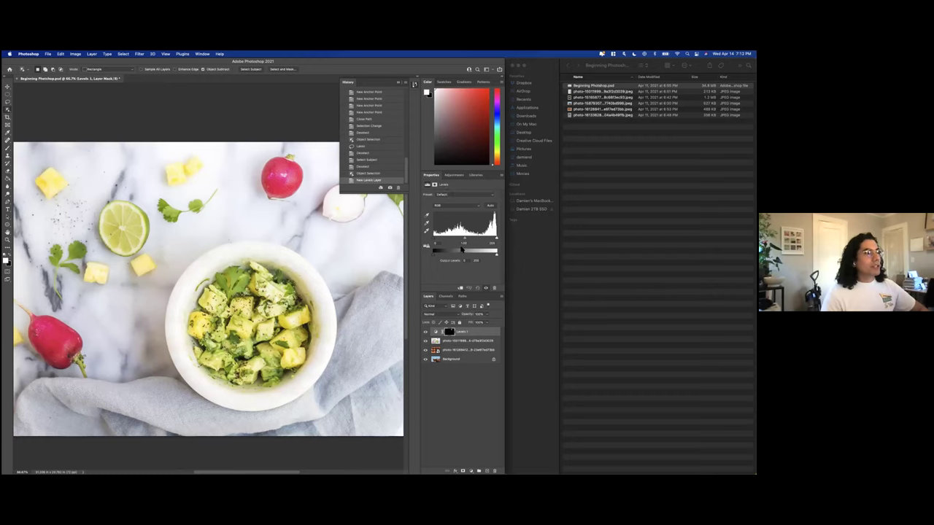
mouse_move(458, 239)
left_mouse_down()
mouse_move(442, 240)
mouse_move(480, 242)
mouse_move(462, 242)
left_mouse_up()
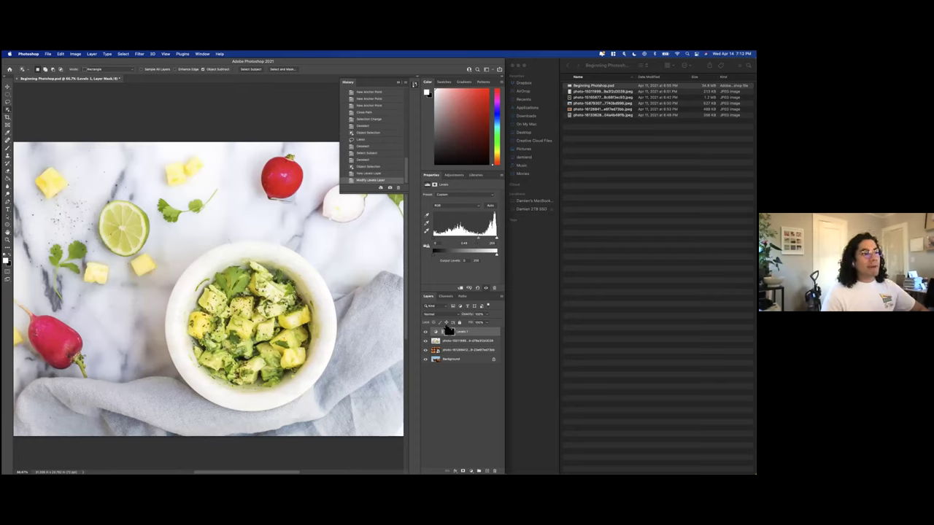
key("super+z")
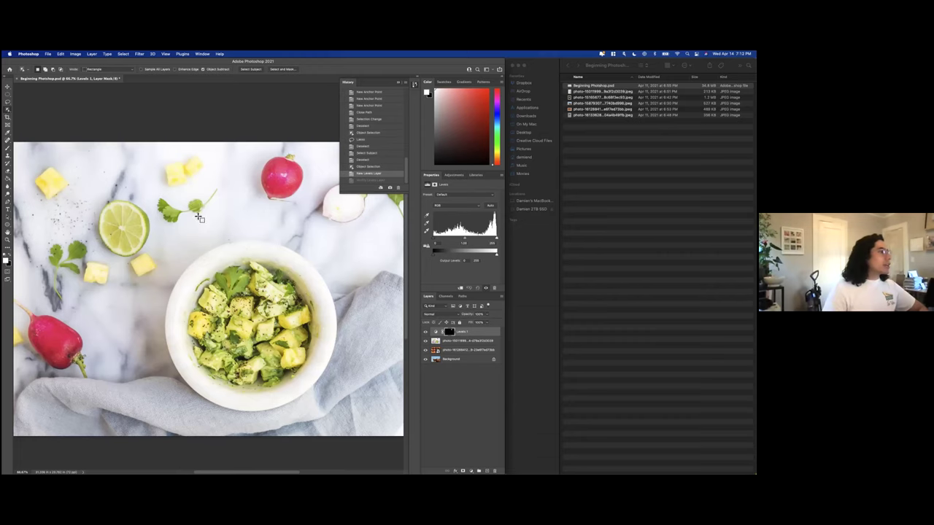
left_click(273, 207)
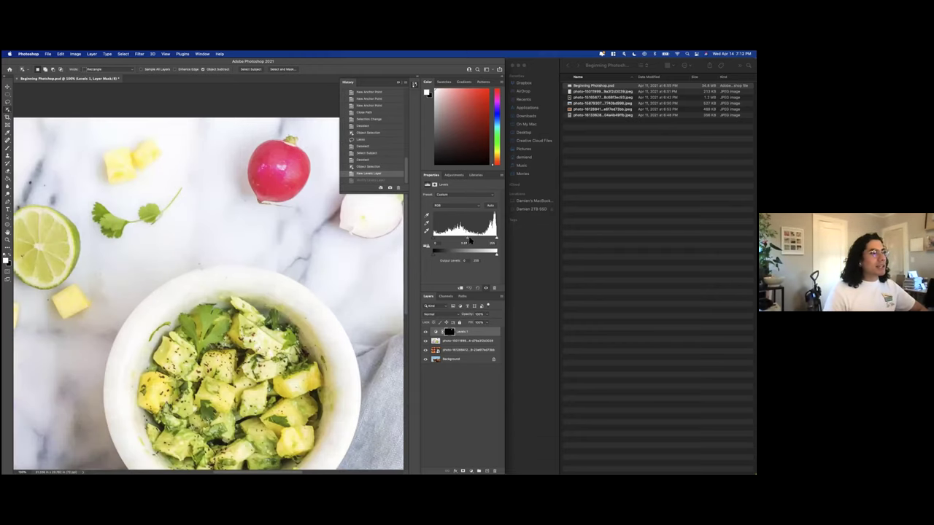
left_click_drag(471, 241, 467, 240)
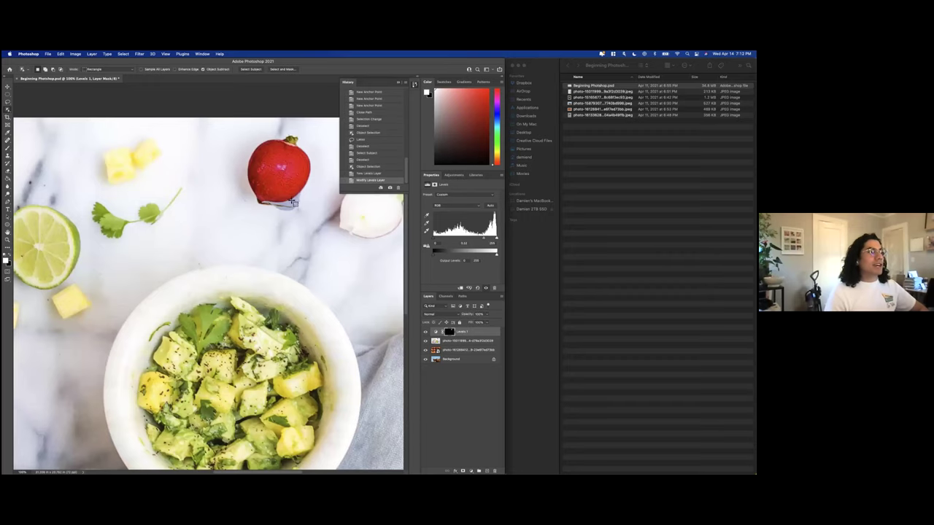
left_click_drag(292, 202, 264, 286)
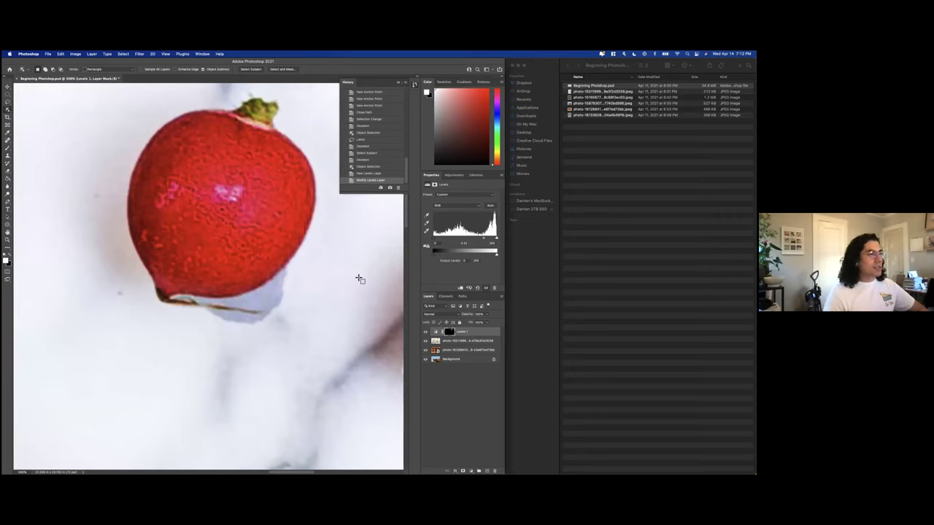
Switch to the Brush tool, trying the first brush preset along the way.
key("b")
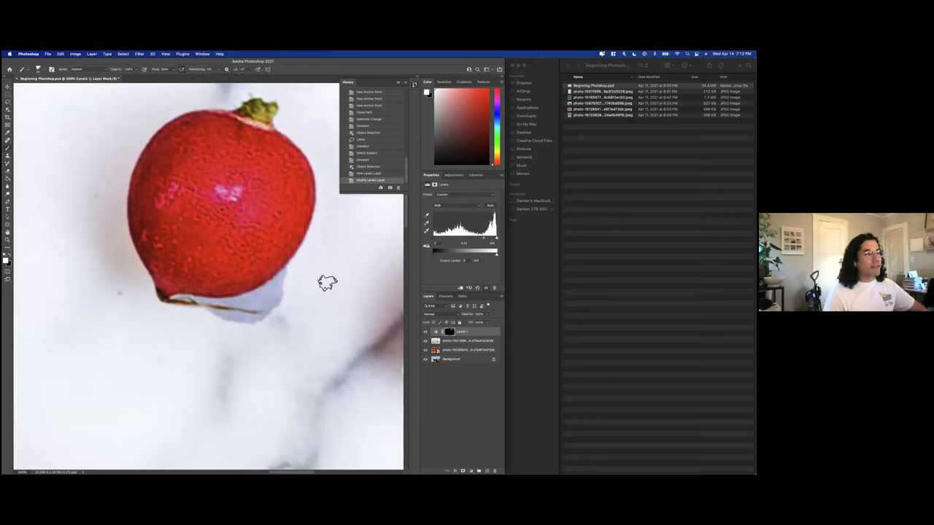
left_click(43, 70)
left_click(13, 124)
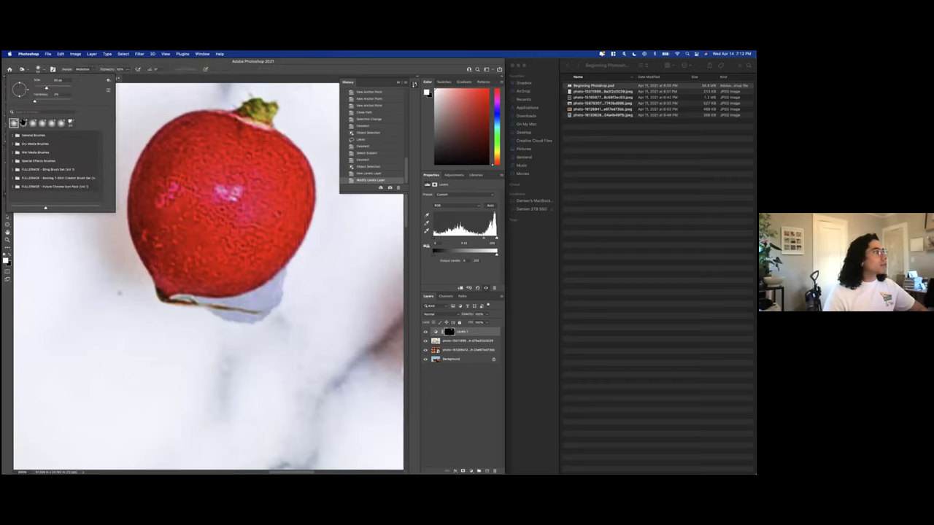
key("Return")
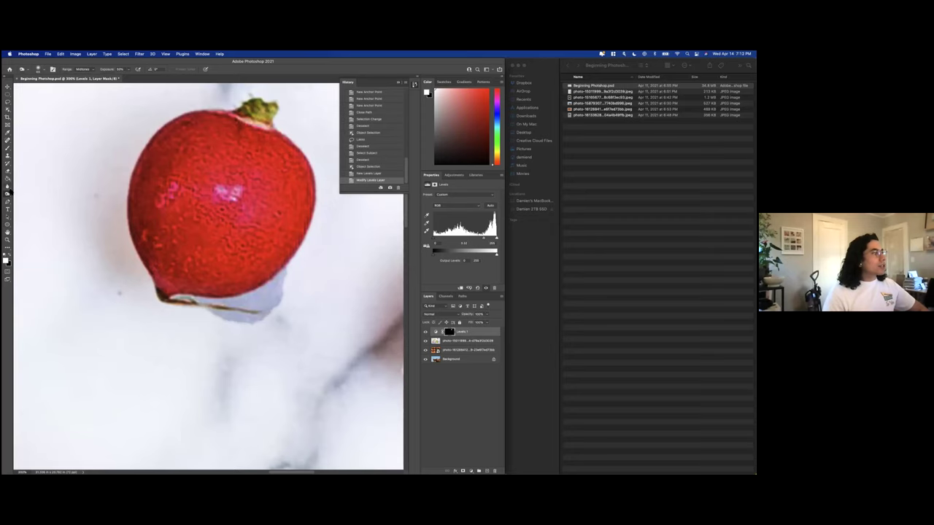
left_click(7, 194)
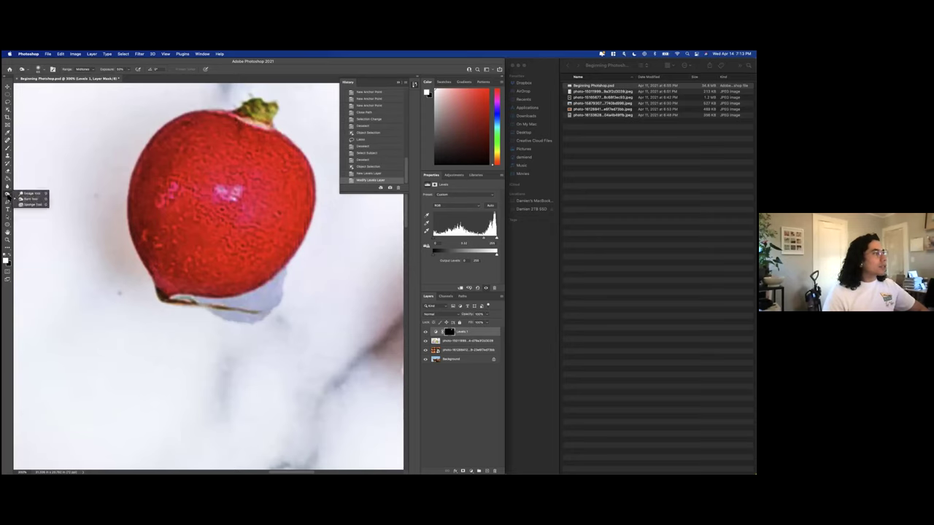
key("y")
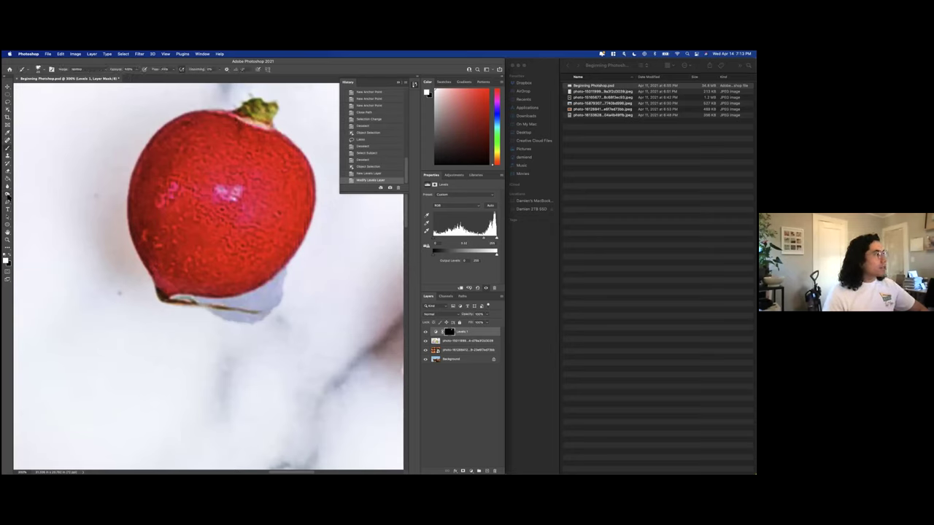
left_click(8, 148)
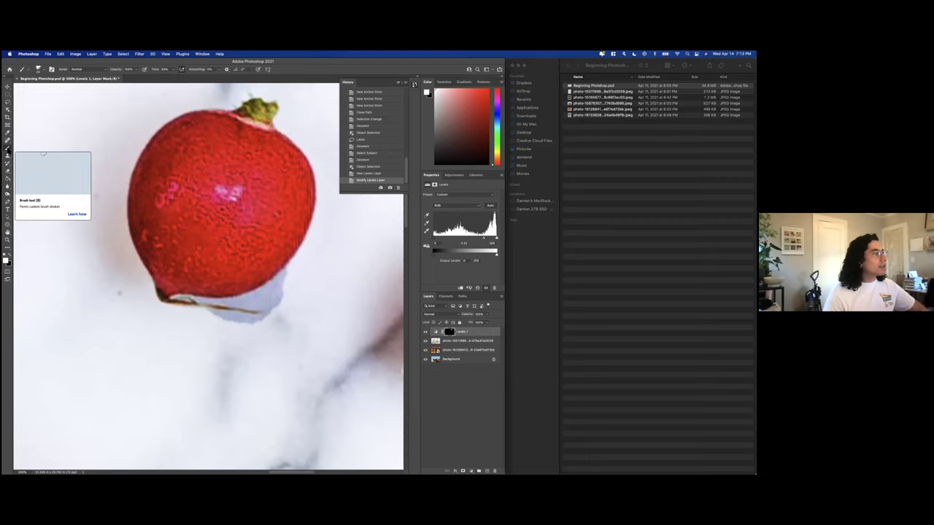
Choose the Soft Round brush from the General Brushes set.
left_click(39, 71)
scroll(36, 124, "up", 5)
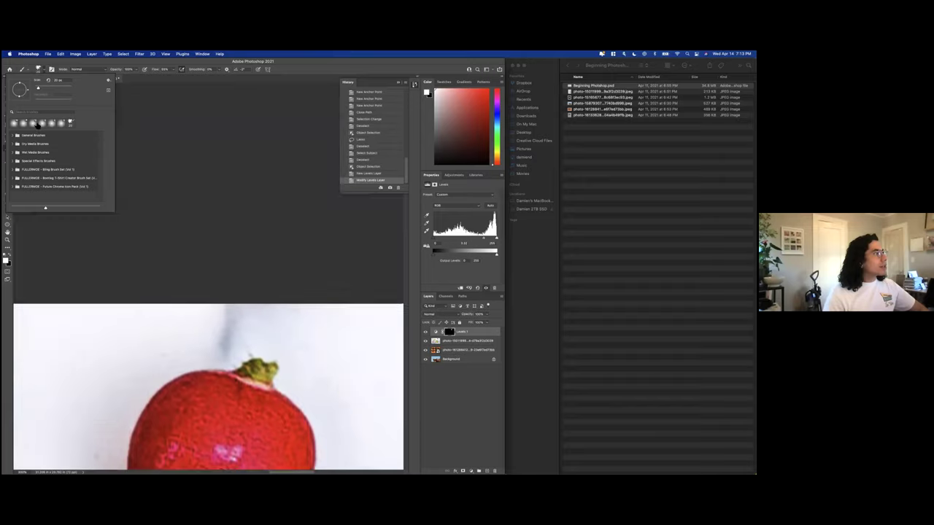
left_click(13, 136)
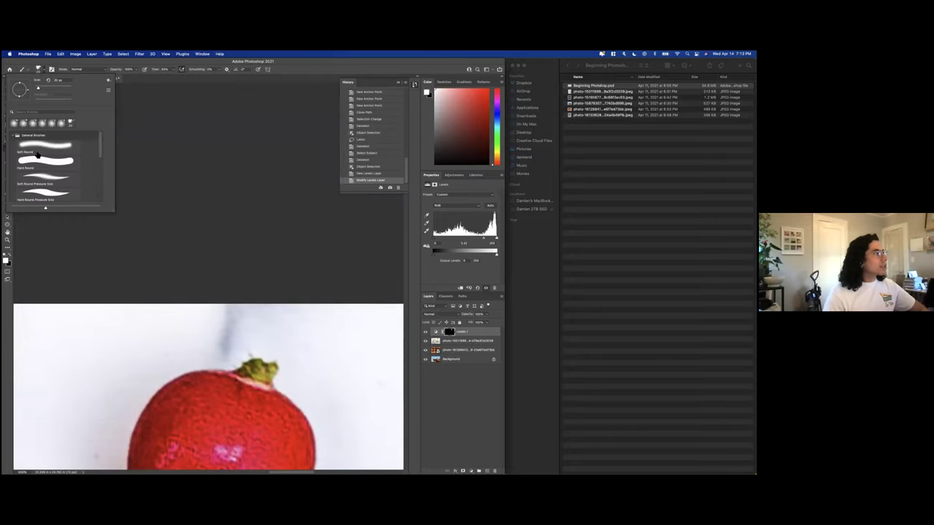
left_click(41, 151)
left_click(87, 60)
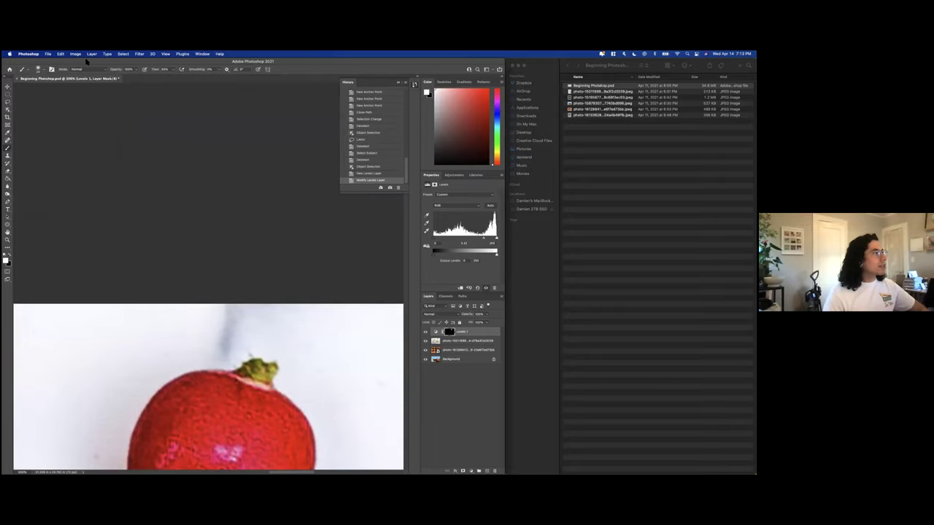
scroll(268, 273, "down", 5)
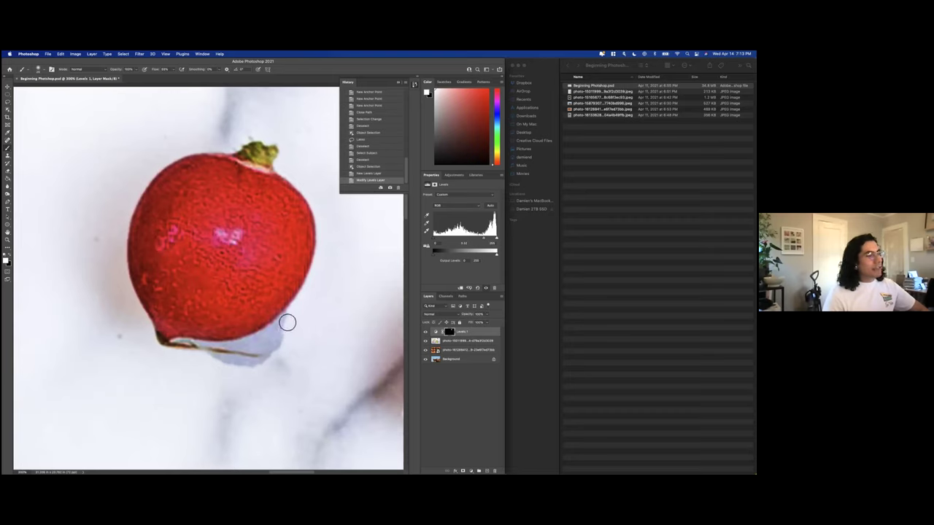
Undo a stray mask stroke and set black as the painting colour.
mouse_move(277, 339)
left_mouse_down()
mouse_move(308, 295)
mouse_move(272, 350)
mouse_move(317, 289)
mouse_move(319, 273)
mouse_move(300, 310)
mouse_move(321, 235)
mouse_move(297, 314)
left_mouse_up()
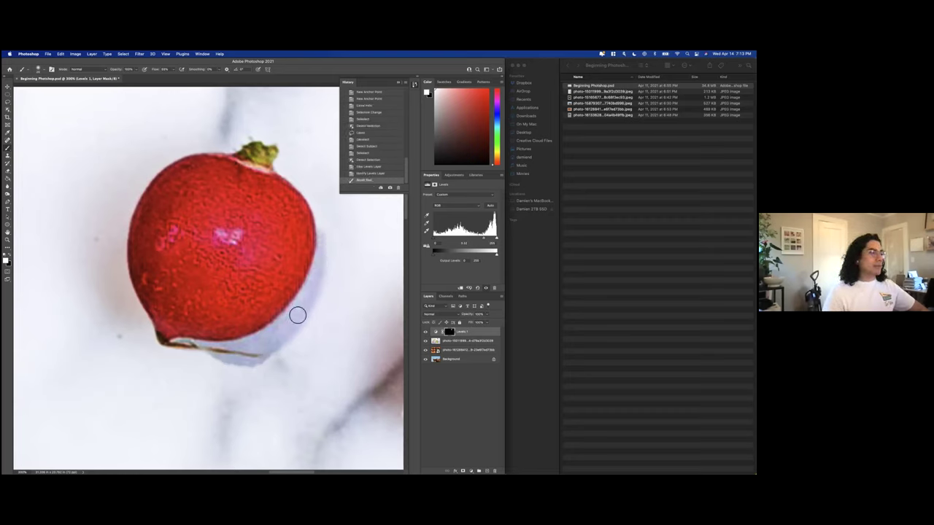
key("super+z")
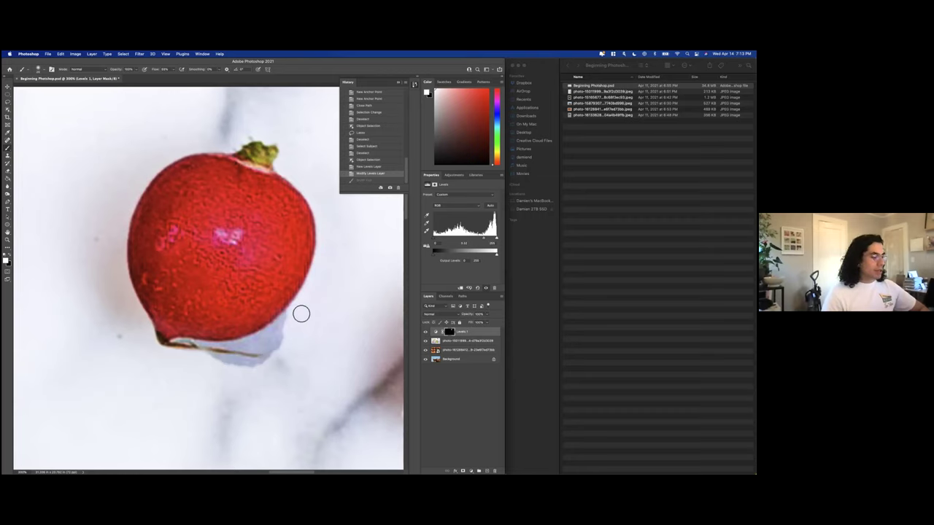
left_click(10, 256)
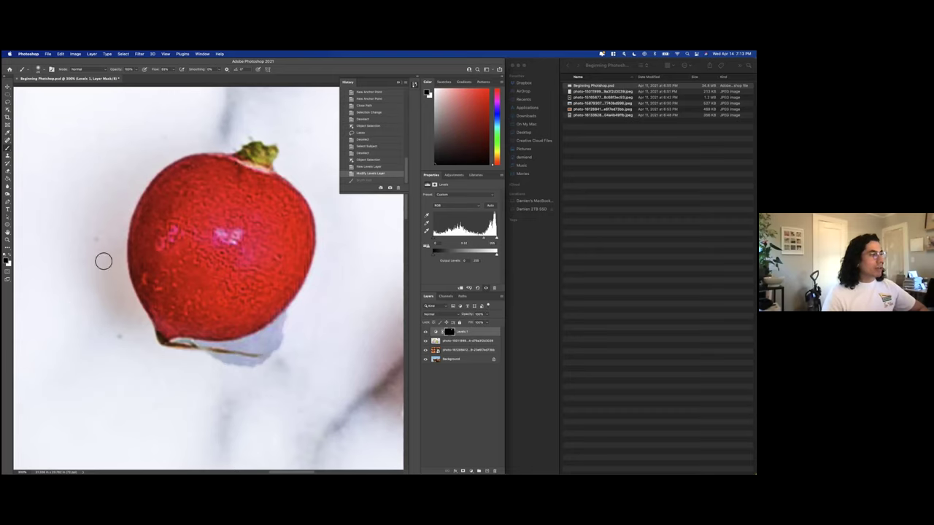
key("x")
key("x")
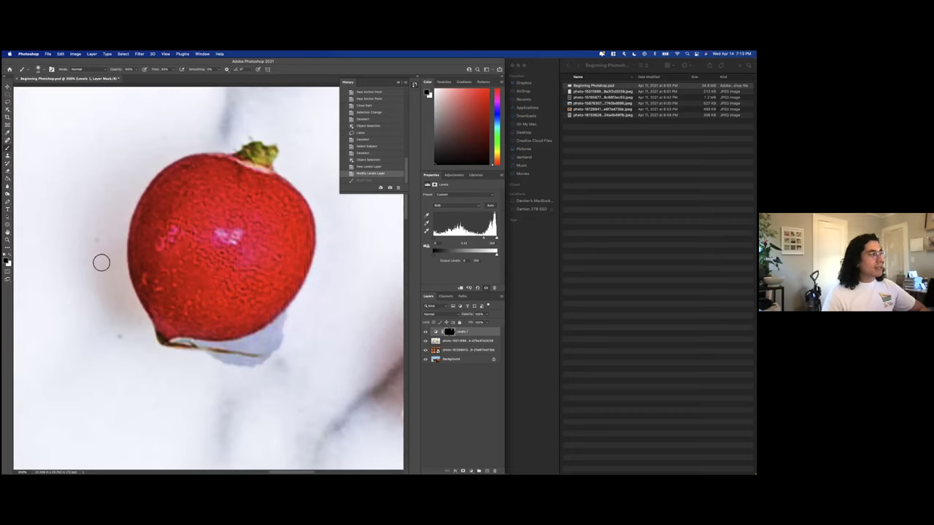
key("x")
key("x")
key("x")
key("x")
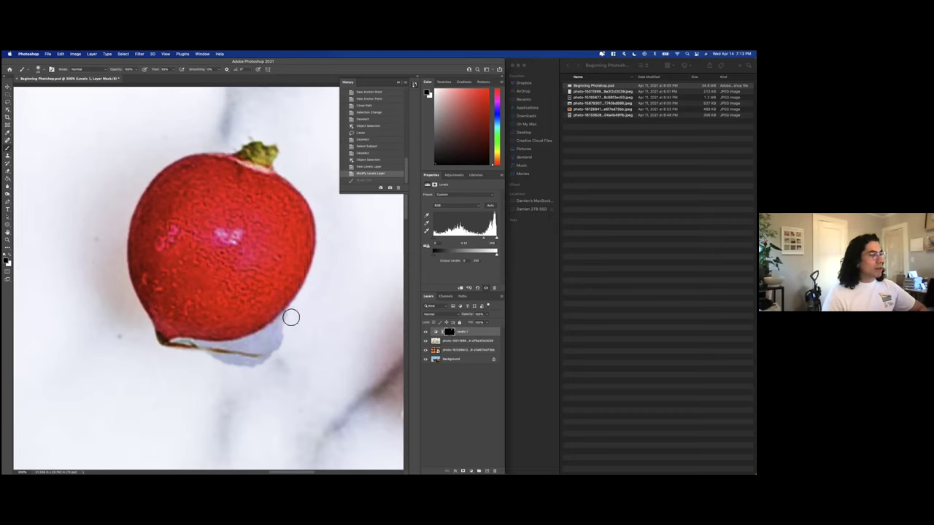
Paint the bluish shadow under the radish off the Levels mask, using a smaller brush for the edge.
mouse_move(283, 326)
left_mouse_down()
mouse_move(265, 339)
mouse_move(284, 336)
mouse_move(255, 343)
mouse_move(292, 342)
mouse_move(260, 347)
mouse_move(274, 366)
mouse_move(209, 361)
mouse_move(278, 361)
mouse_move(212, 361)
mouse_move(251, 342)
mouse_move(208, 345)
mouse_move(256, 335)
mouse_move(223, 346)
mouse_move(261, 350)
mouse_move(236, 348)
mouse_move(263, 355)
left_mouse_up()
key("bracketleft")
key("bracketleft")
mouse_move(199, 342)
left_mouse_down()
mouse_move(181, 340)
mouse_move(209, 344)
left_mouse_up()
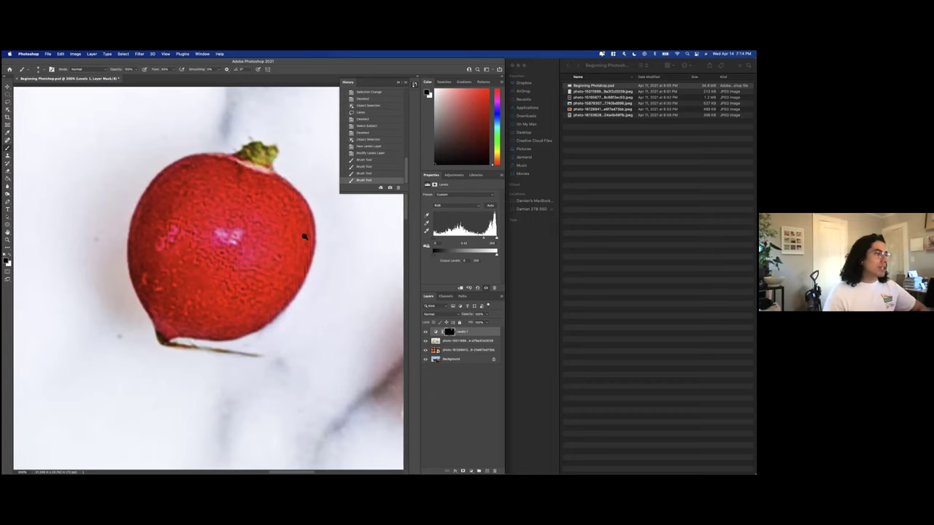
scroll(305, 236, "down", 3)
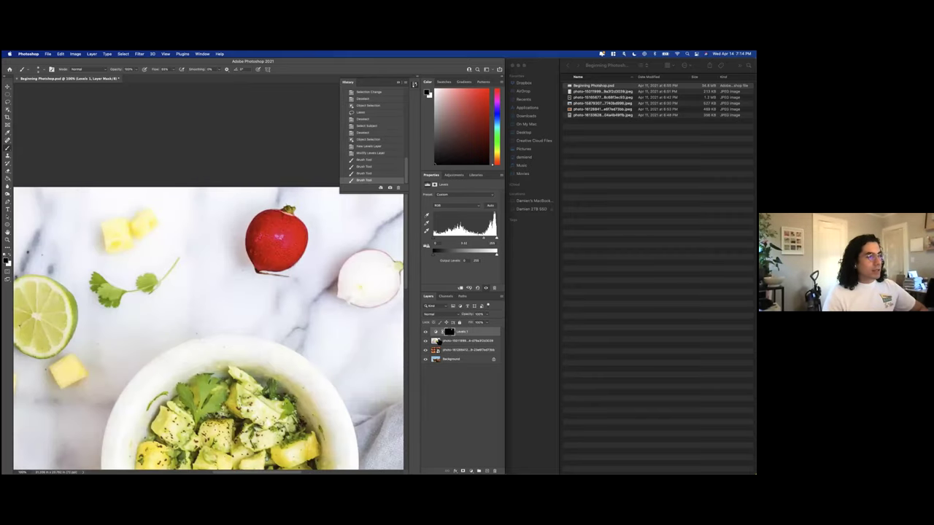
Load the radish selection from the Levels 1 mask, hide Levels 1, and mask the photo layer with it.
left_click(448, 332, "super")
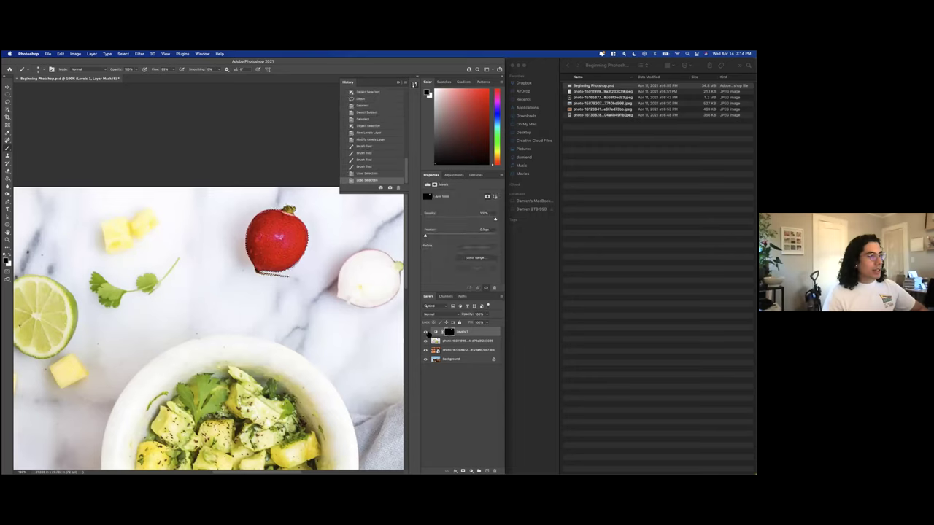
left_click(427, 332)
left_click(448, 344)
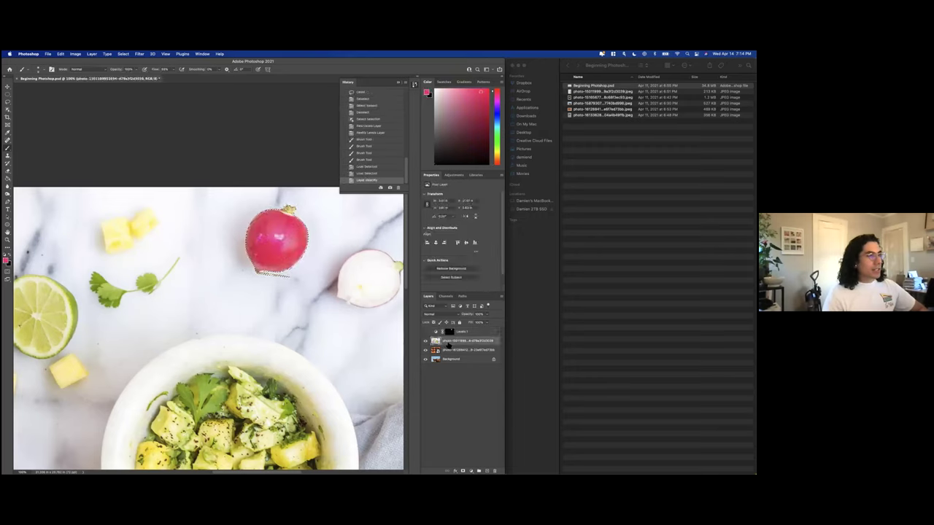
left_click(462, 470)
scroll(321, 259, "up", 5)
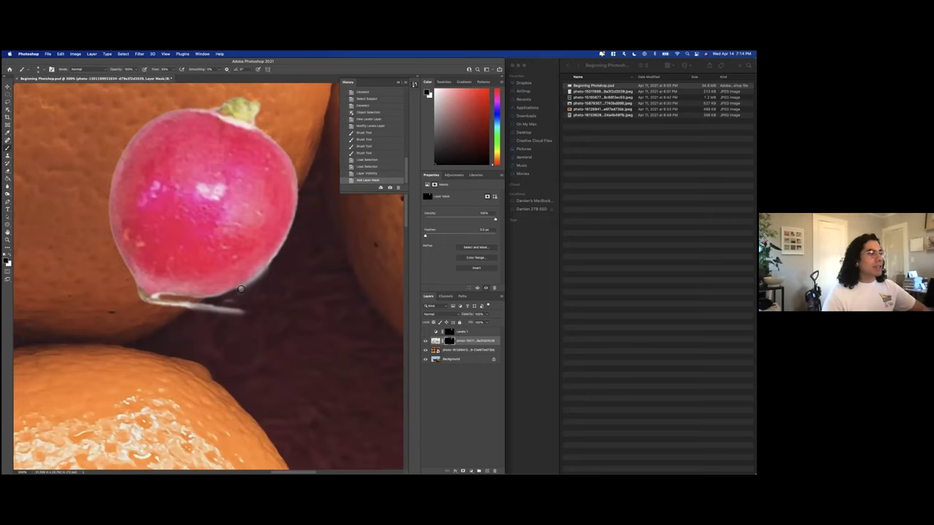
Paint out the light halo under the radish's bottom edge in black, adjusting brush size.
mouse_move(239, 291)
left_mouse_down()
mouse_move(260, 275)
mouse_move(224, 295)
mouse_move(155, 294)
left_mouse_up()
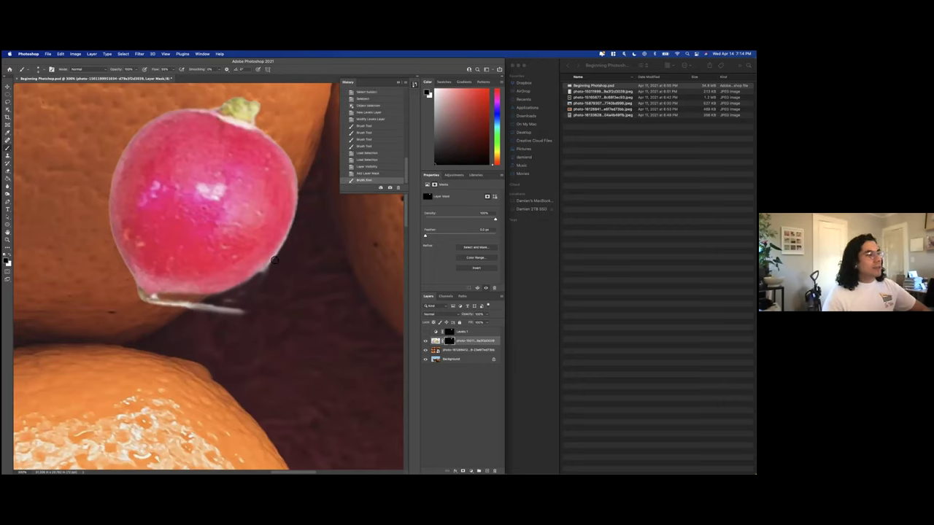
left_click_drag(240, 291, 223, 304)
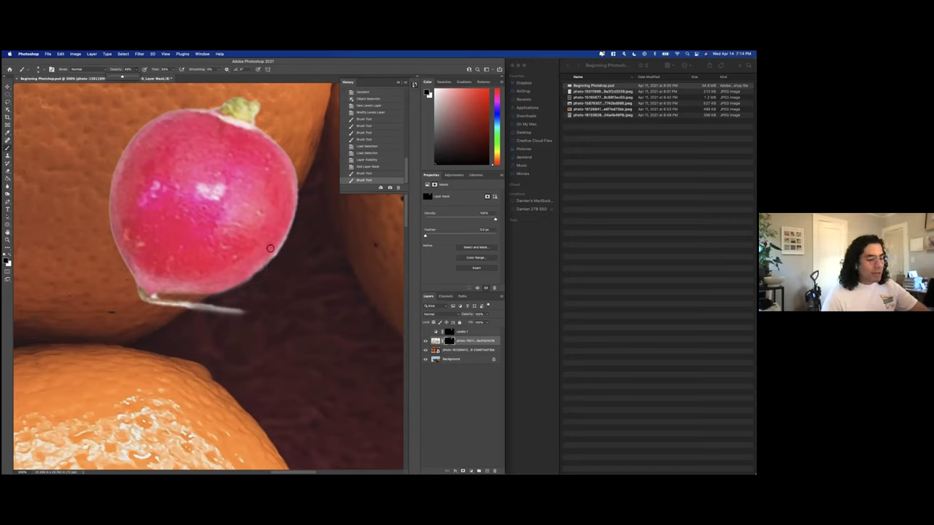
key("]")
key("]")
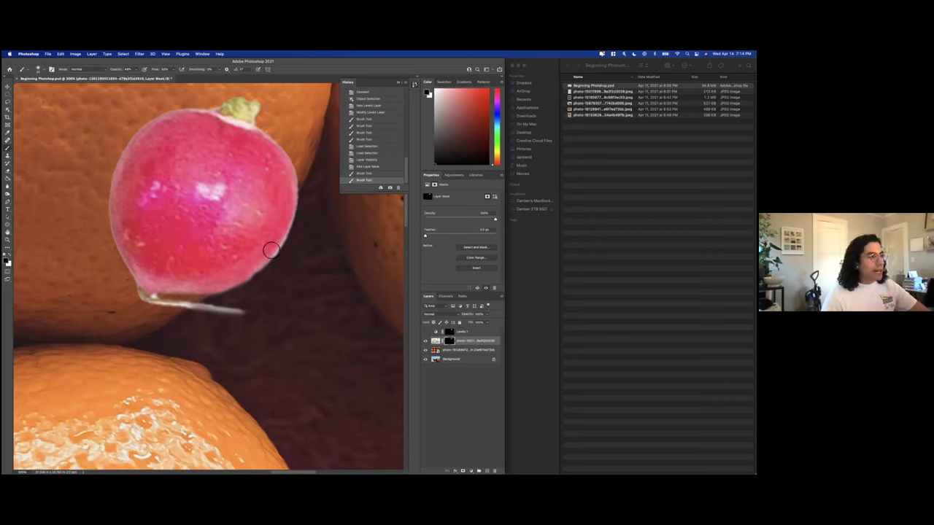
key("]")
key("]")
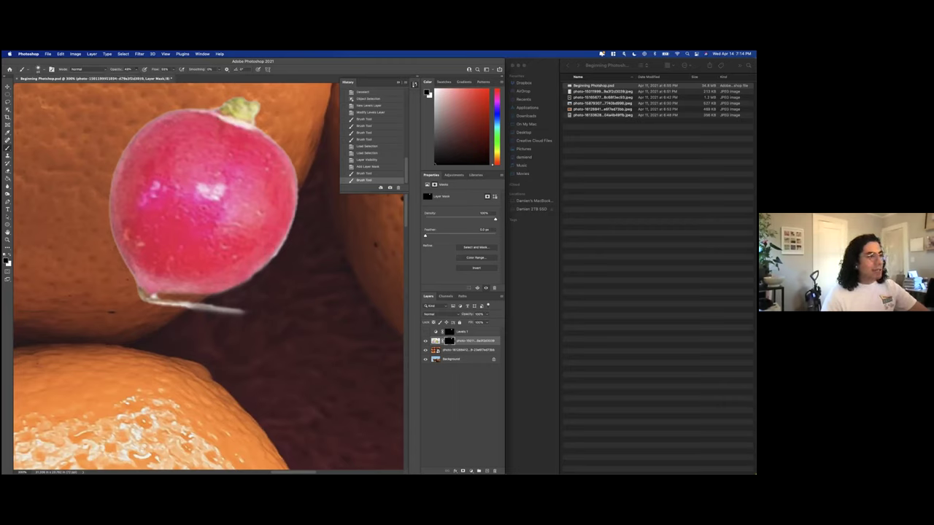
key("[")
key("[")
key("[")
key("[")
key("[")
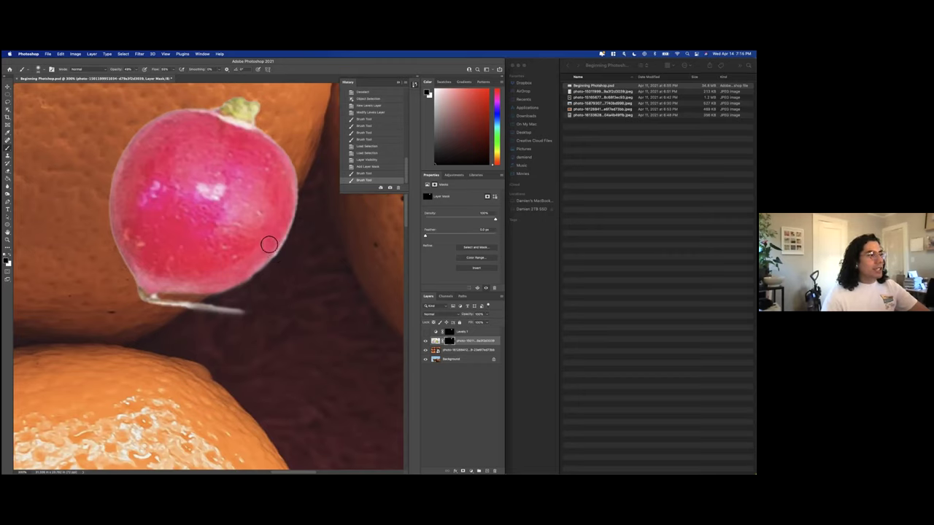
Resize the brush and paint the mask along the radish's lower and right edges.
right_click(268, 244)
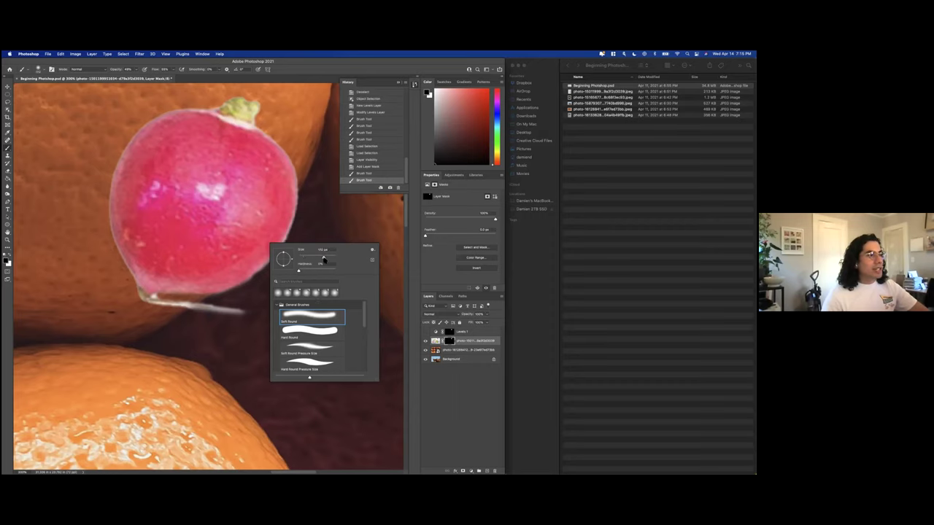
mouse_move(316, 258)
left_mouse_down()
mouse_move(311, 270)
mouse_move(320, 272)
mouse_move(296, 274)
left_mouse_up()
left_click(314, 213)
mouse_move(312, 214)
left_mouse_down()
mouse_move(296, 261)
mouse_move(263, 286)
mouse_move(302, 242)
mouse_move(315, 196)
mouse_move(309, 162)
mouse_move(300, 237)
mouse_move(275, 282)
mouse_move(193, 314)
left_mouse_up()
mouse_move(296, 252)
left_mouse_down()
mouse_move(294, 150)
mouse_move(308, 171)
mouse_move(245, 254)
left_mouse_up()
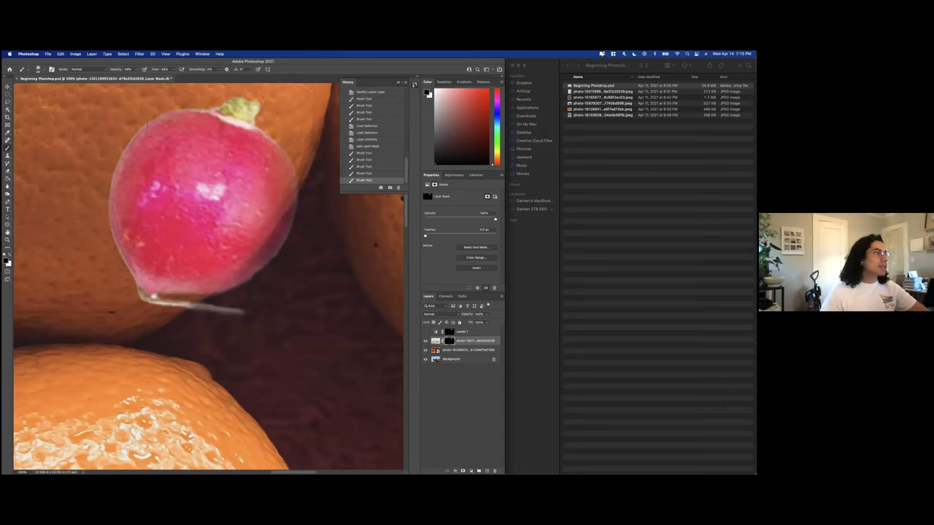
left_click_drag(299, 251, 292, 250)
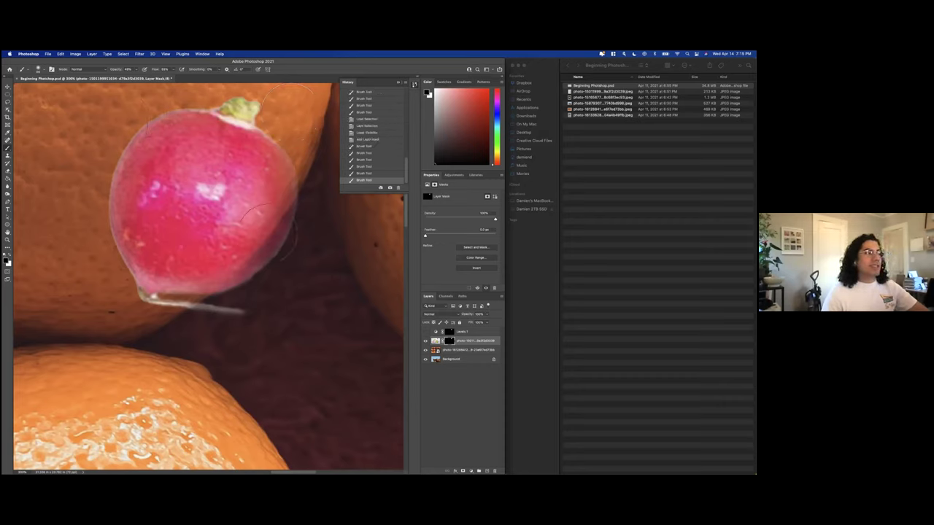
Undo back to the state right after the Levels modification.
key("super+z")
key("super+z")
key("super+z")
key("super+z")
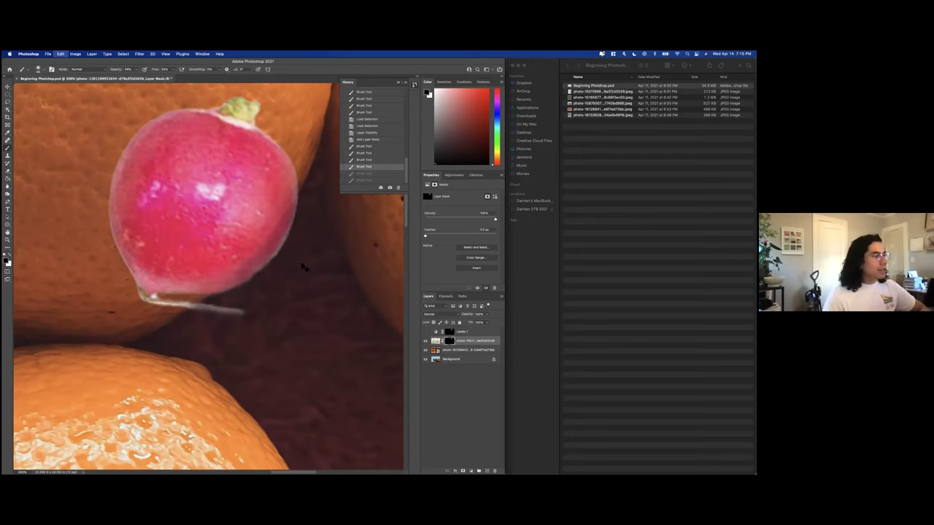
key("super+z")
key("super+z")
key("super+z")
key("super+z")
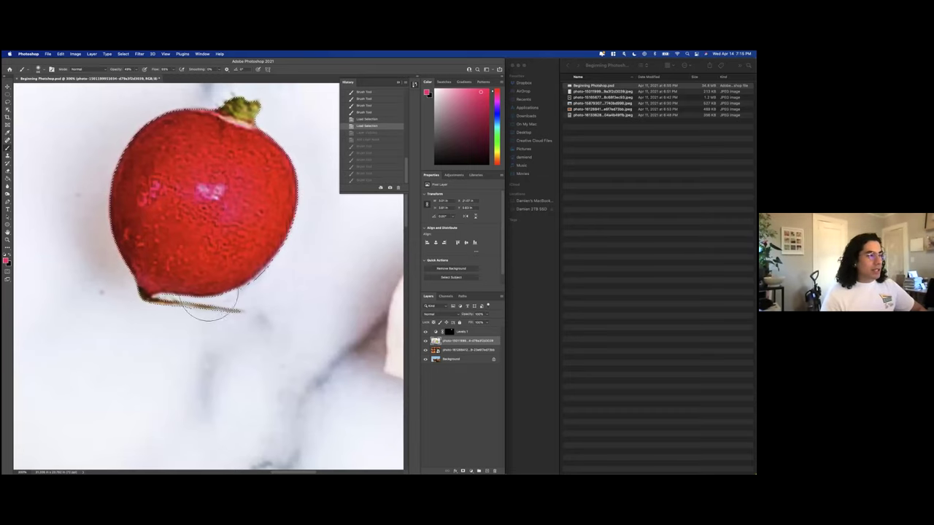
key("super+z")
key("super+z")
key("super+z")
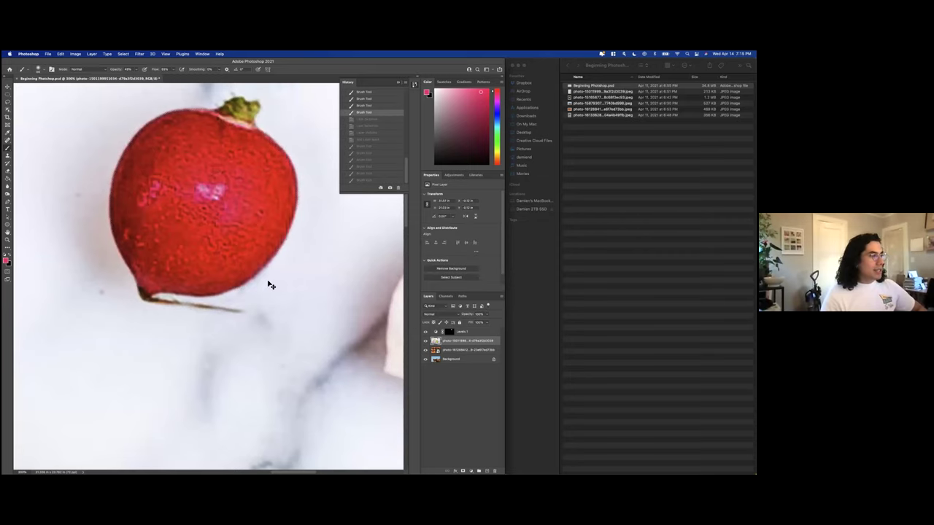
key("super+z")
key("super+z")
key("super+z")
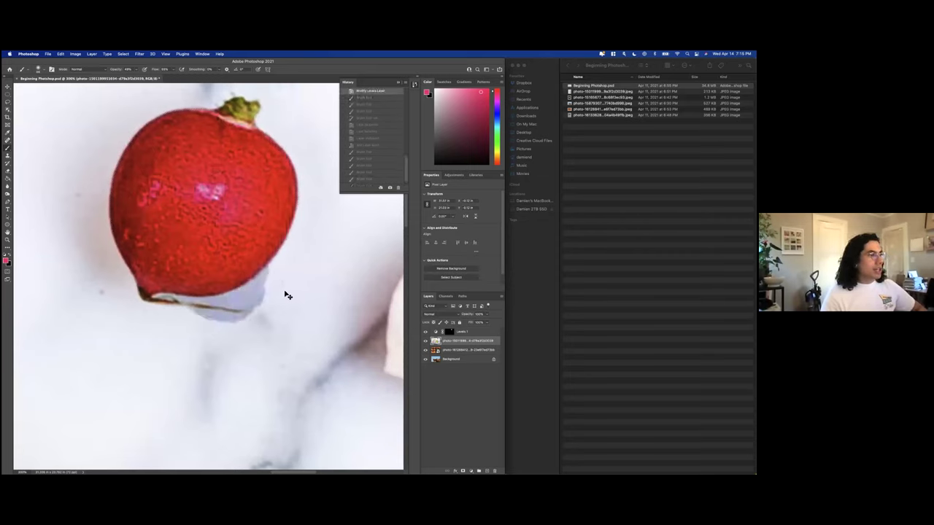
Lasso the bluish patch under the radish and target the Levels layer mask.
left_click(8, 101)
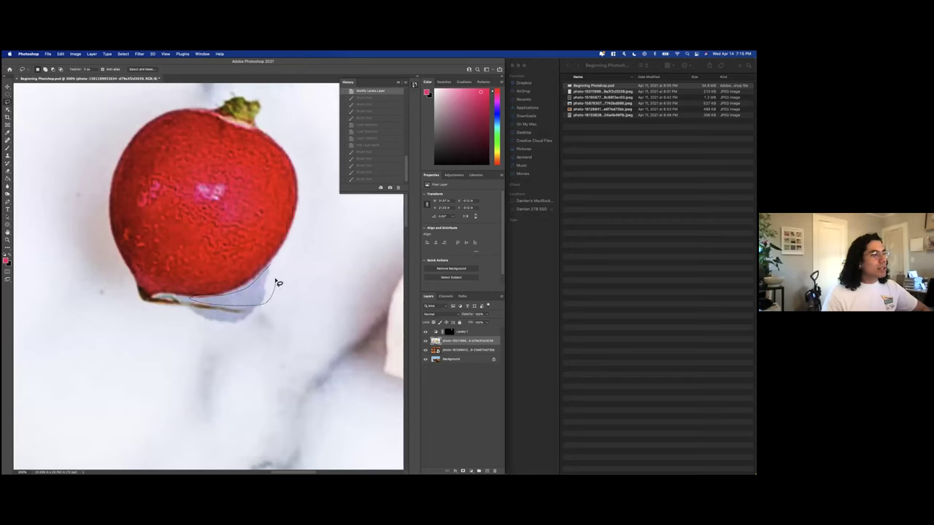
left_click_drag(274, 266, 275, 268)
left_click(450, 332)
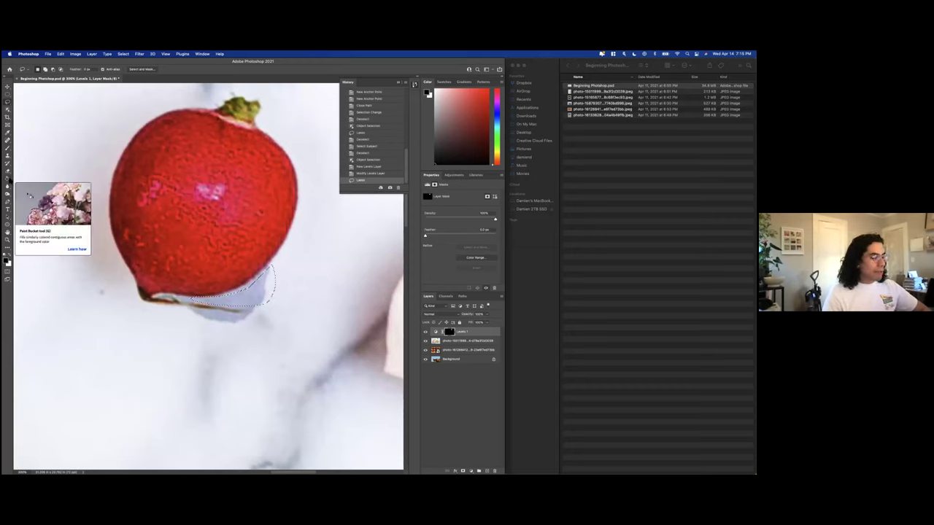
Fill the selected patch on the Levels mask repeatedly with the Paint Bucket.
left_click(8, 180)
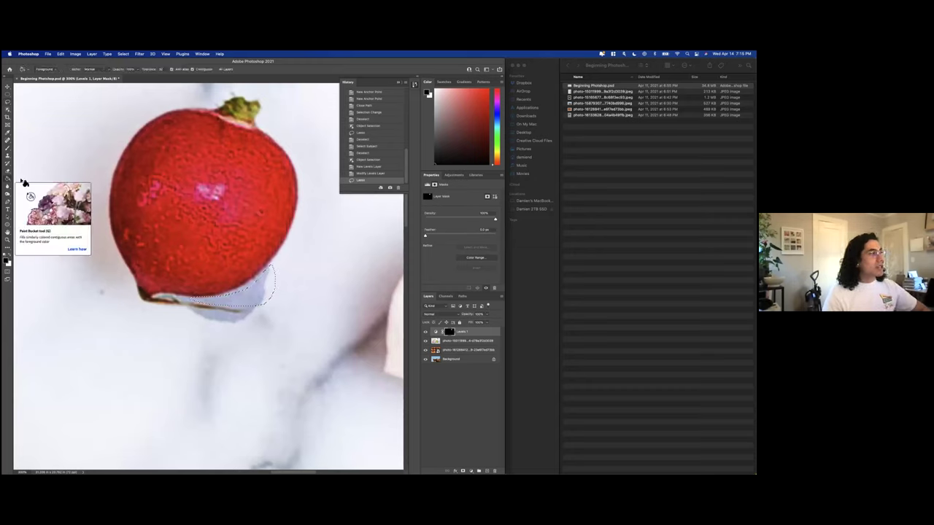
left_click(269, 289)
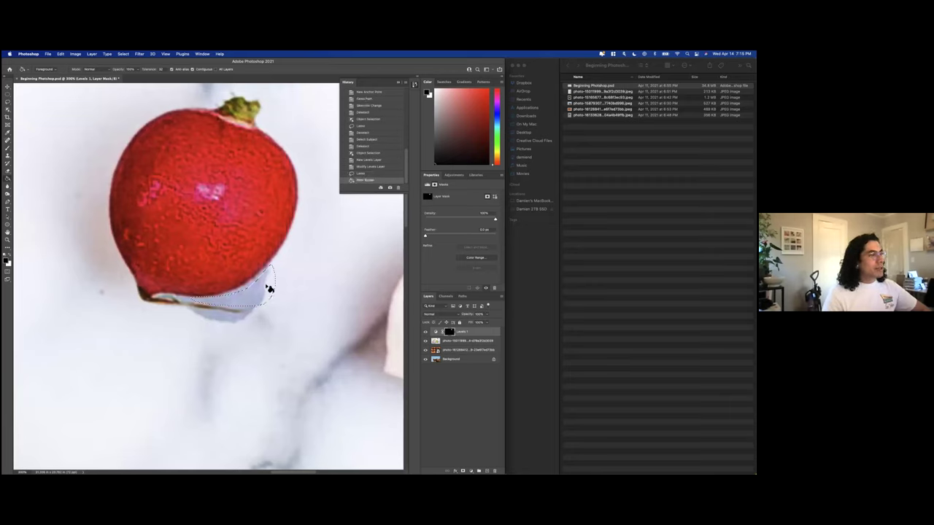
left_click(265, 291)
left_click(266, 293)
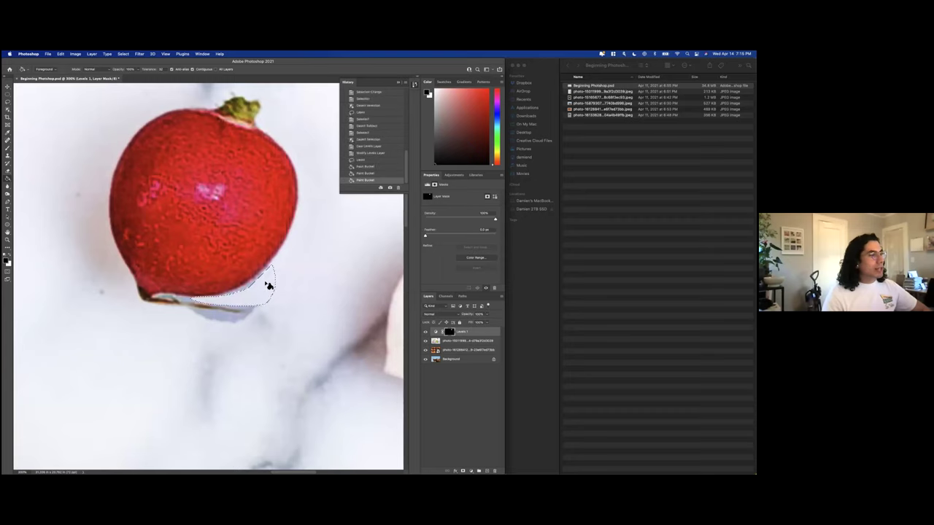
left_click(272, 277)
left_click(267, 295)
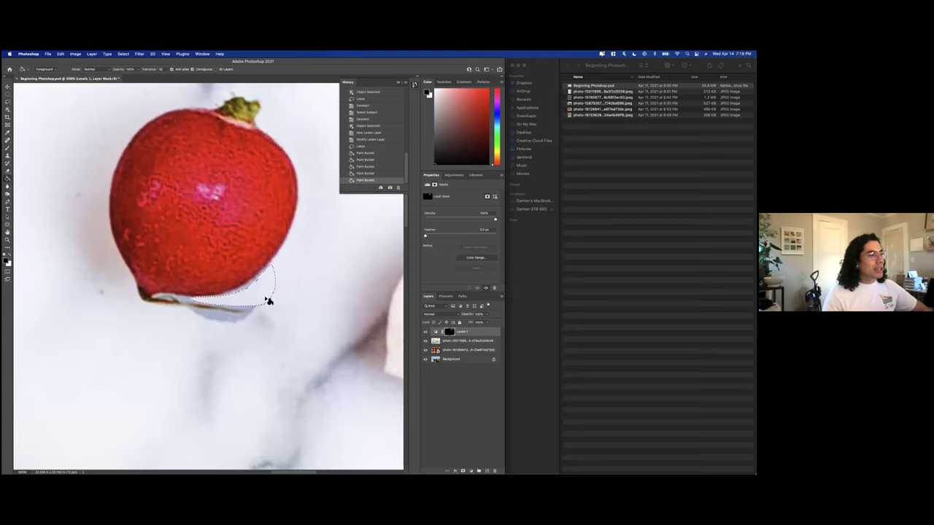
key("super+z")
key("super+z")
key("super+z")
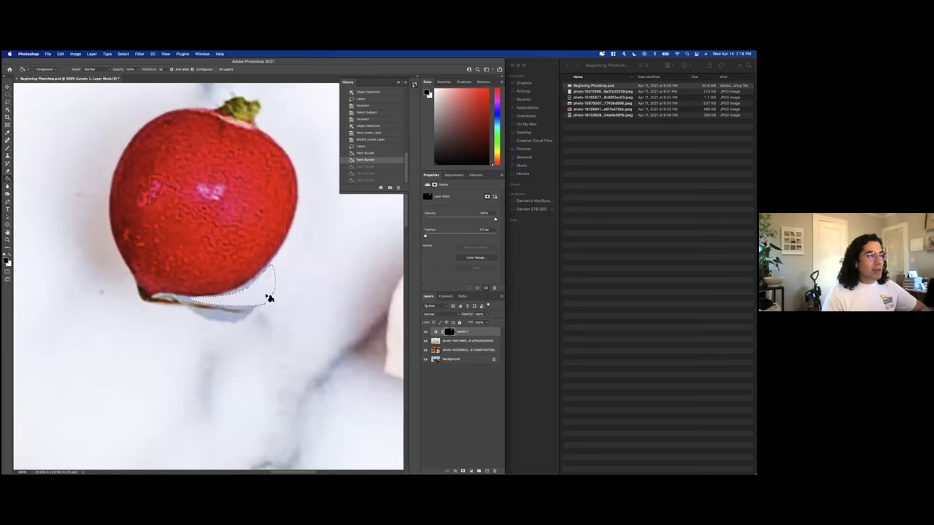
key("super+shift+z")
key("super+shift+z")
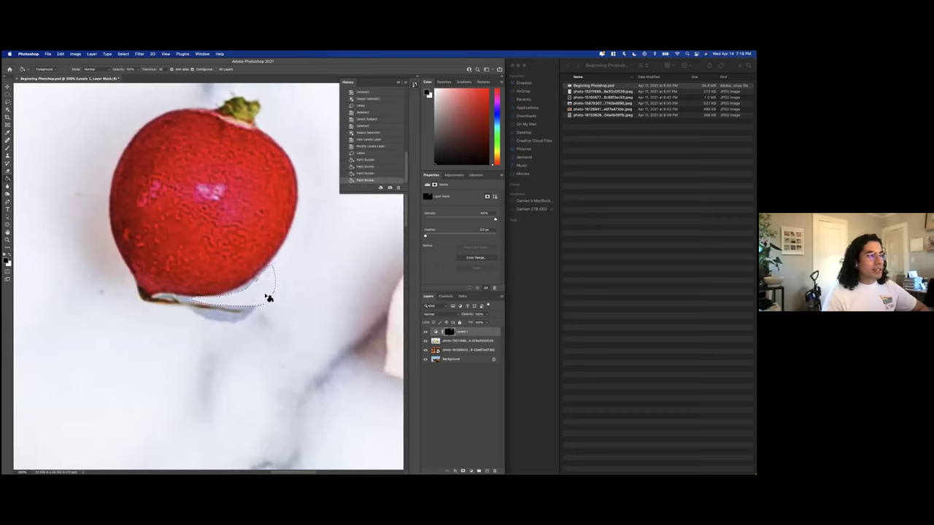
key("super+shift+z")
key("super+shift+z")
key("super+shift+z")
key("super+shift+z")
key("super+shift+z")
key("super+shift+z")
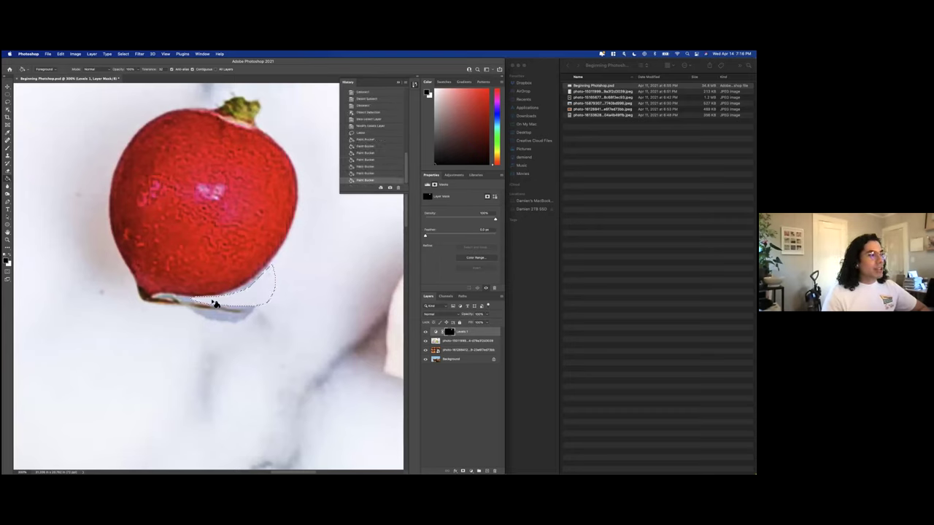
key("super+shift+z")
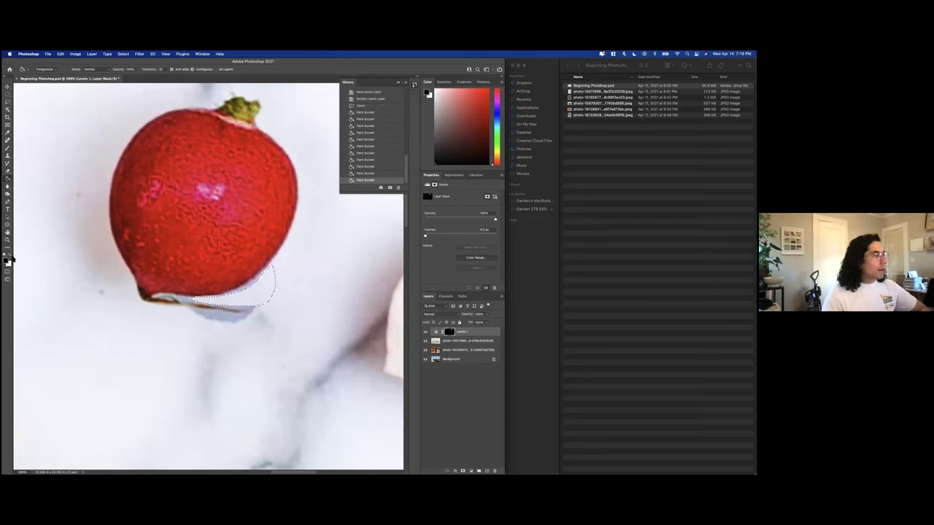
Try a white fill, undo it, and unlink the mask from the Levels adjustment.
key("x")
left_click(253, 289)
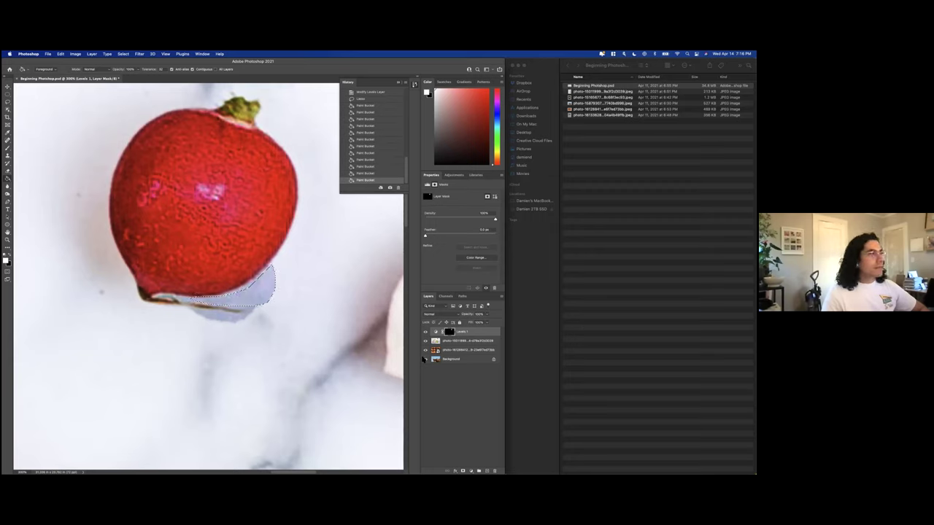
key("super+z")
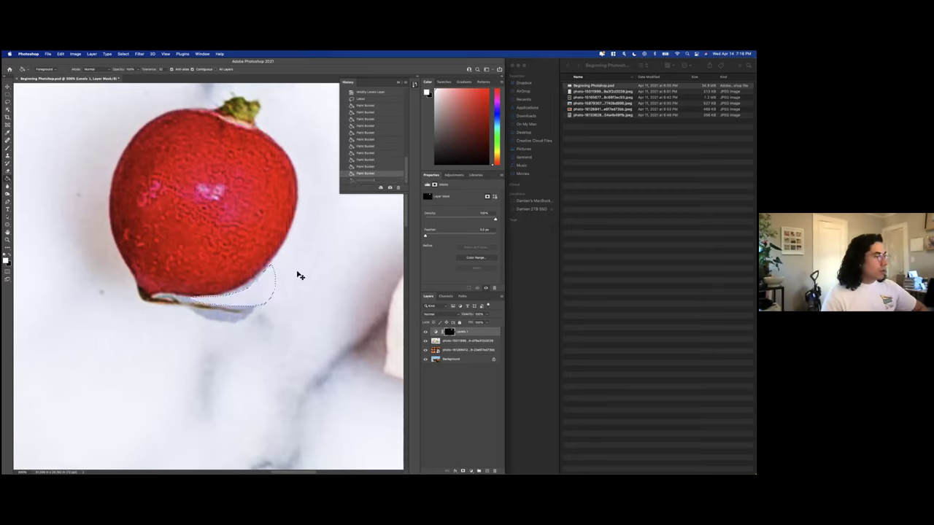
left_click(443, 337)
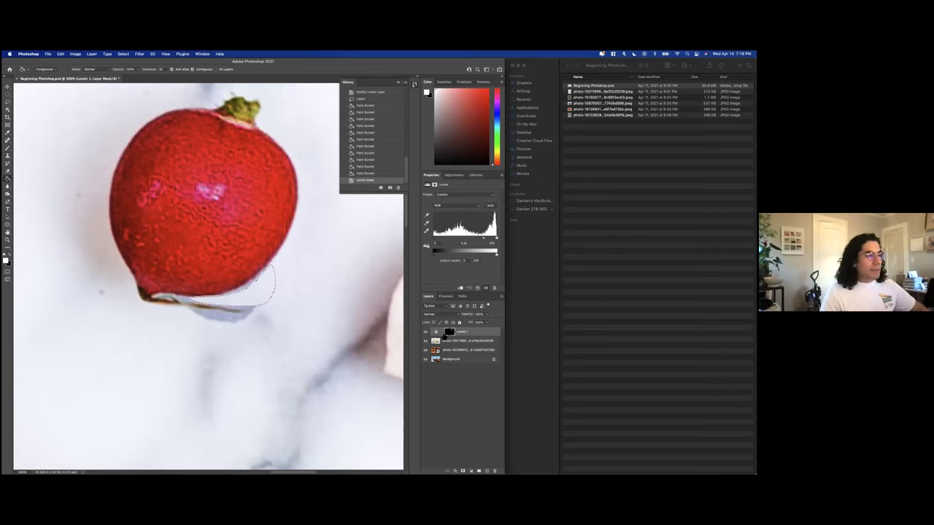
Move the Levels mask onto the radish photo layer, hide Levels, and leave the mask unlinked.
left_click_drag(449, 332, 449, 341)
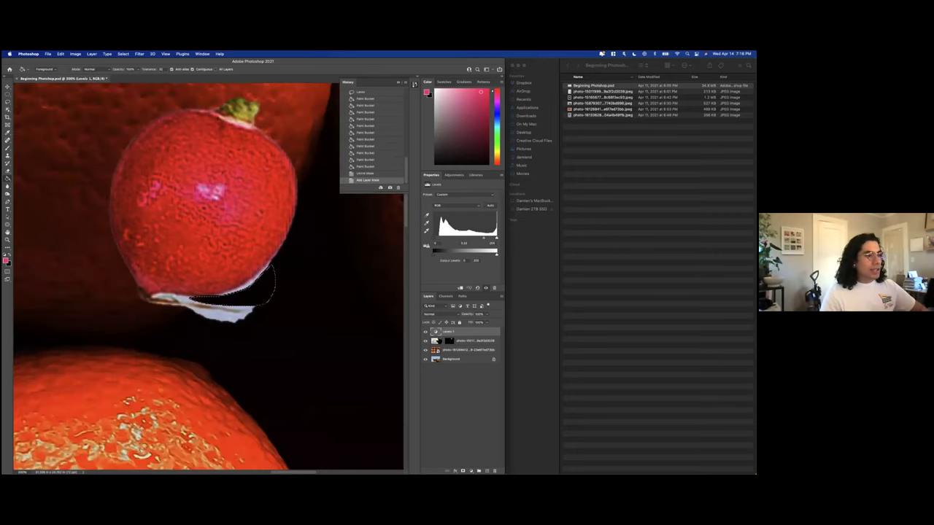
left_click(424, 333)
left_click(444, 341)
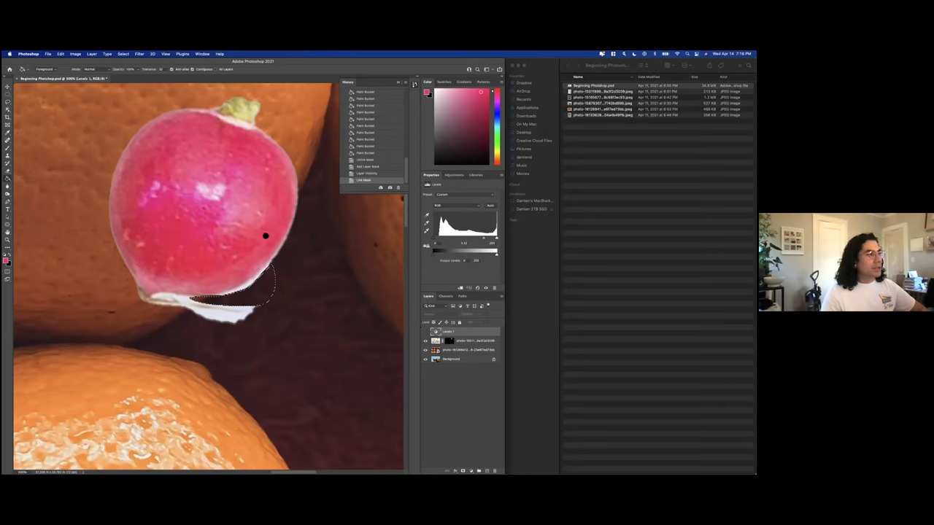
left_click(441, 340)
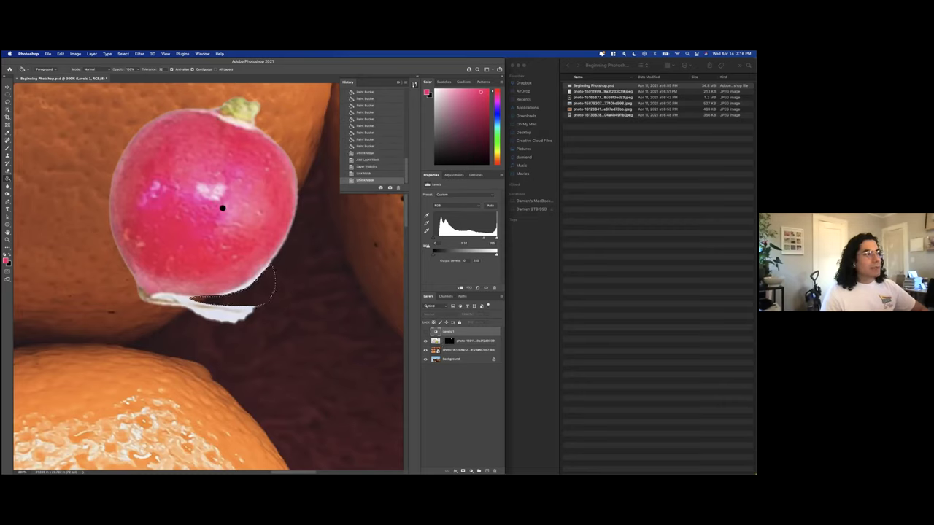
Drag the radish photo layer independently of its mask with the Move tool.
left_click(8, 88)
left_click(198, 177)
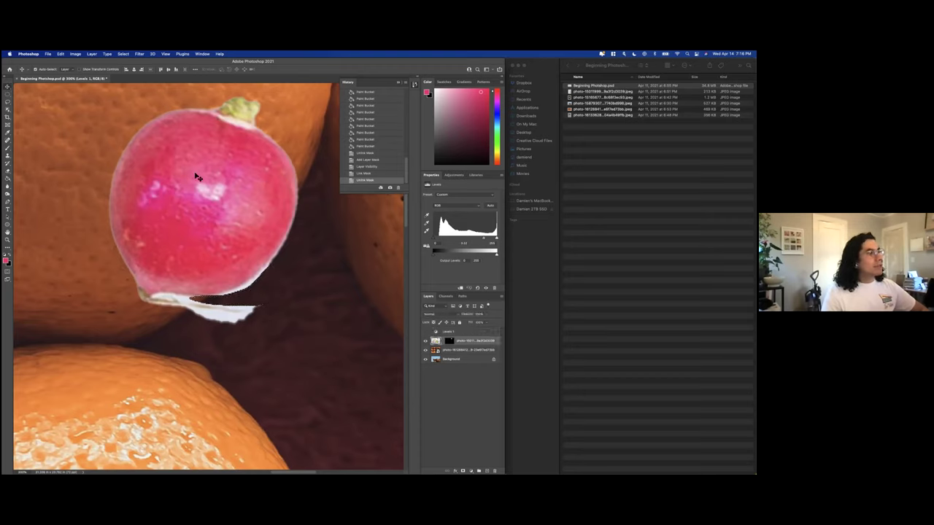
left_click_drag(223, 202, 239, 191)
Test moving the radish with its mask linked, then unlinked.
key("super+z")
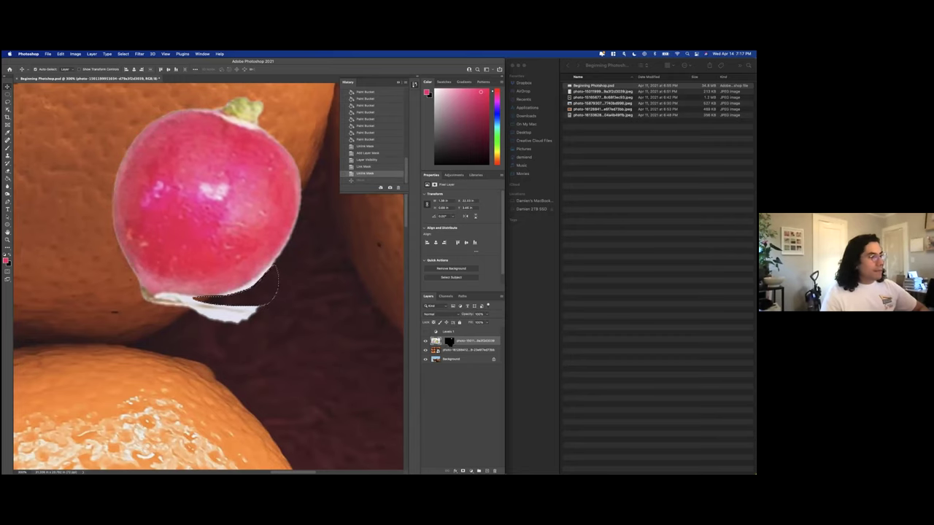
left_click(443, 342)
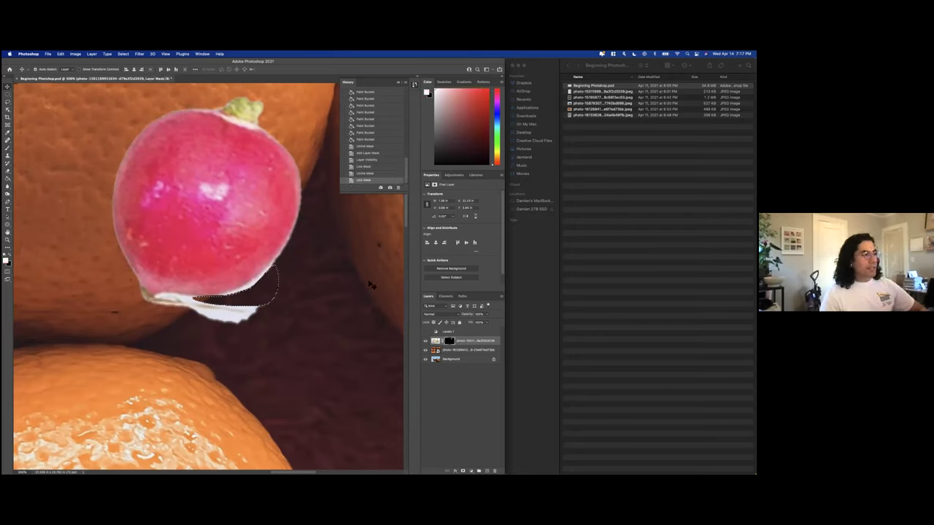
left_click_drag(170, 194, 205, 173)
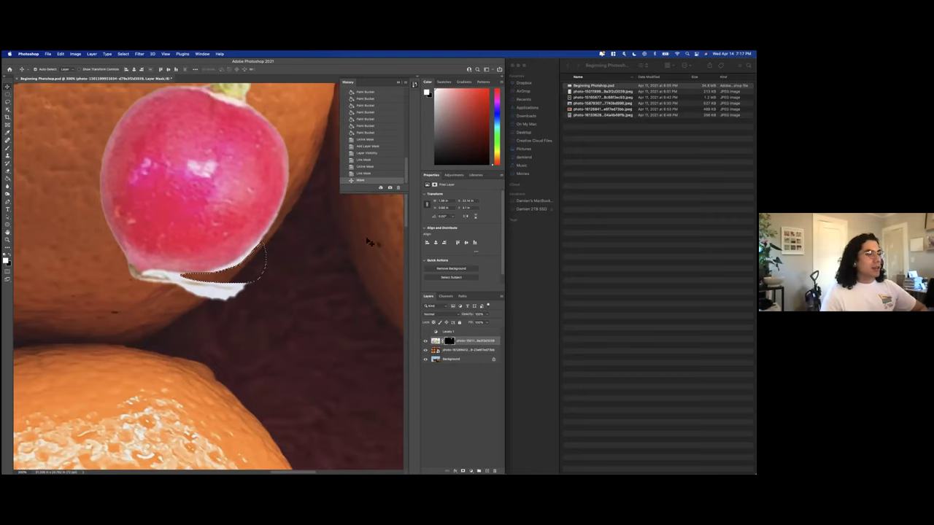
left_click(442, 341)
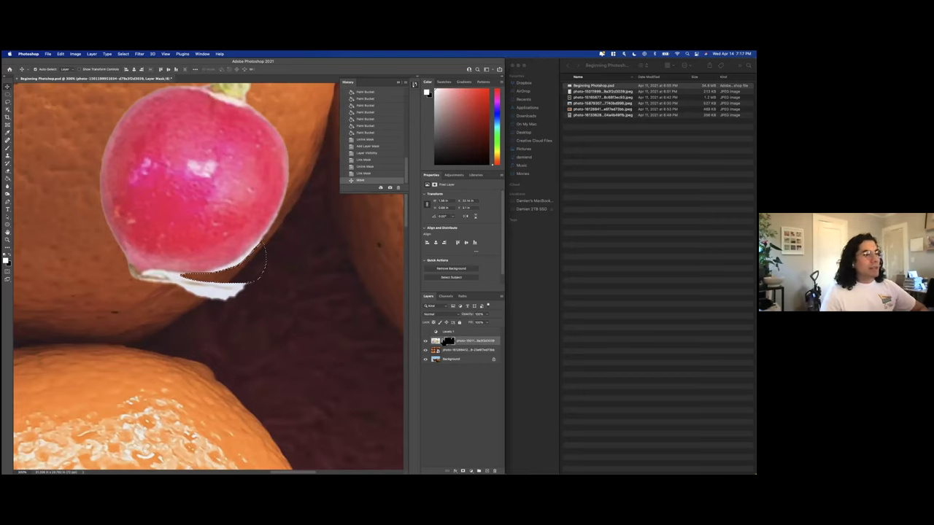
mouse_move(231, 208)
left_mouse_down()
mouse_move(187, 235)
mouse_move(271, 225)
mouse_move(280, 245)
mouse_move(321, 244)
mouse_move(194, 216)
mouse_move(244, 221)
left_mouse_up()
Move the radish layer's image pixels down and right, then undo the moves.
left_click(435, 341)
left_click_drag(196, 202, 223, 264)
left_click_drag(441, 368, 446, 347)
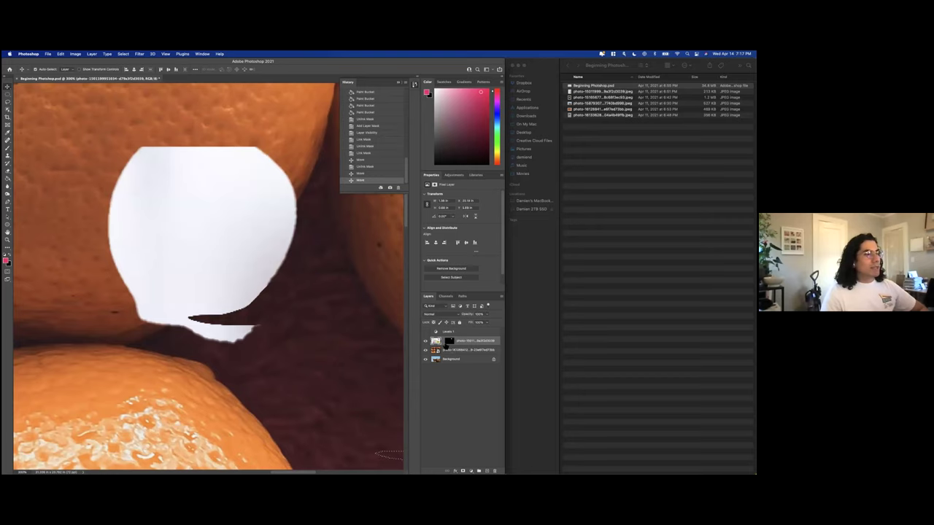
key("super+z")
key("super+z")
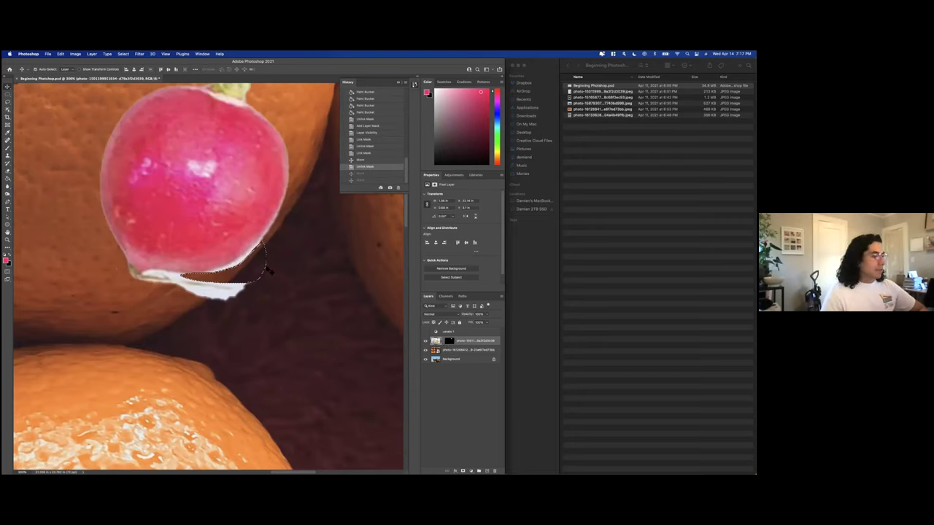
Revert the document to its opening History snapshot.
scroll(287, 265, "down", 5)
key("super+z")
key("super+z")
key("super+z")
key("super+z")
scroll(365, 110, "up", 10)
left_click(371, 91)
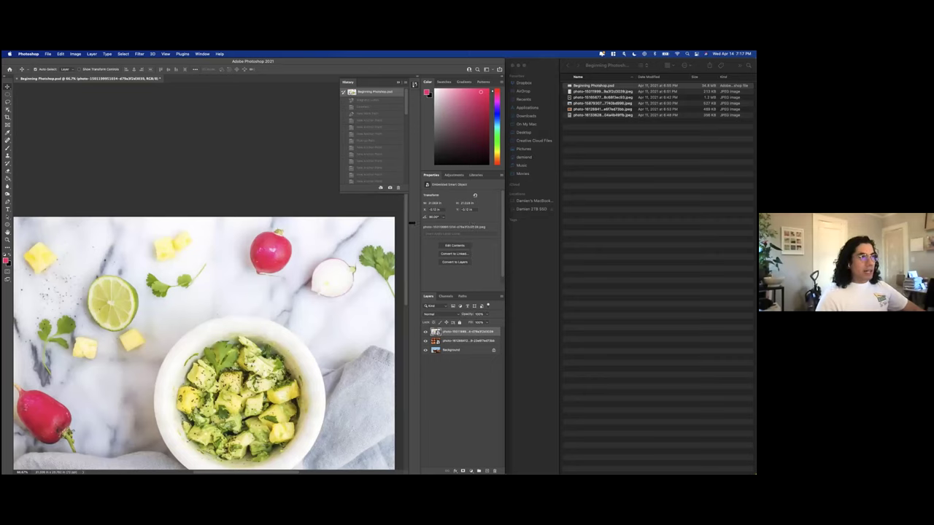
Select the white salsa bowl with the Object Selection tool and mask the top layer to it.
left_click(453, 175)
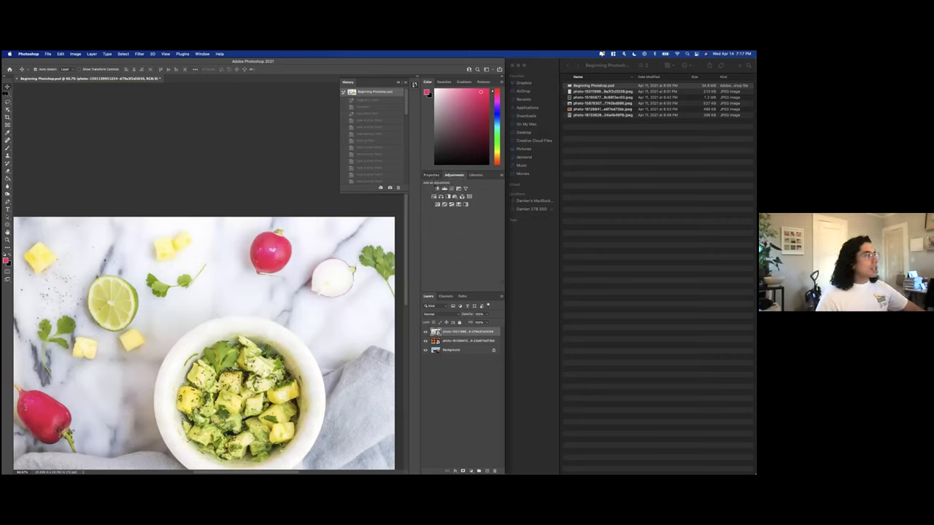
left_click(8, 104)
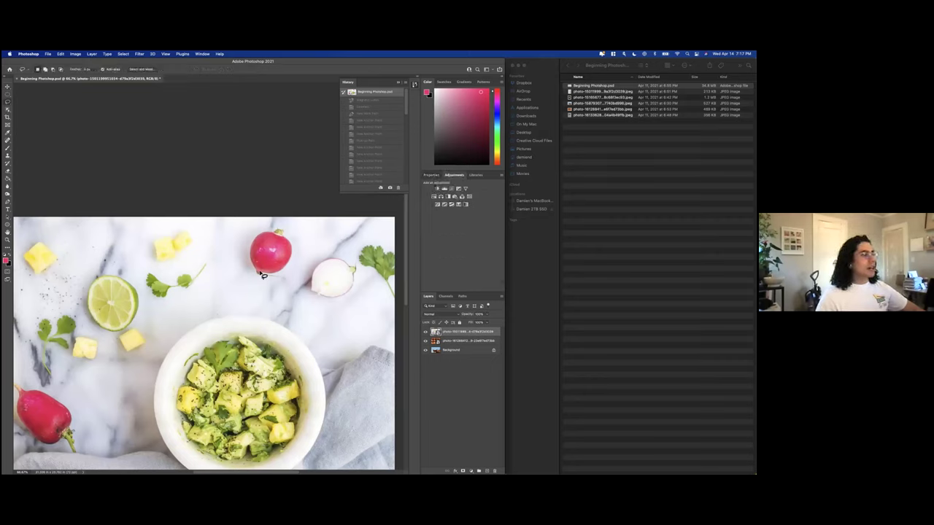
left_click(8, 115)
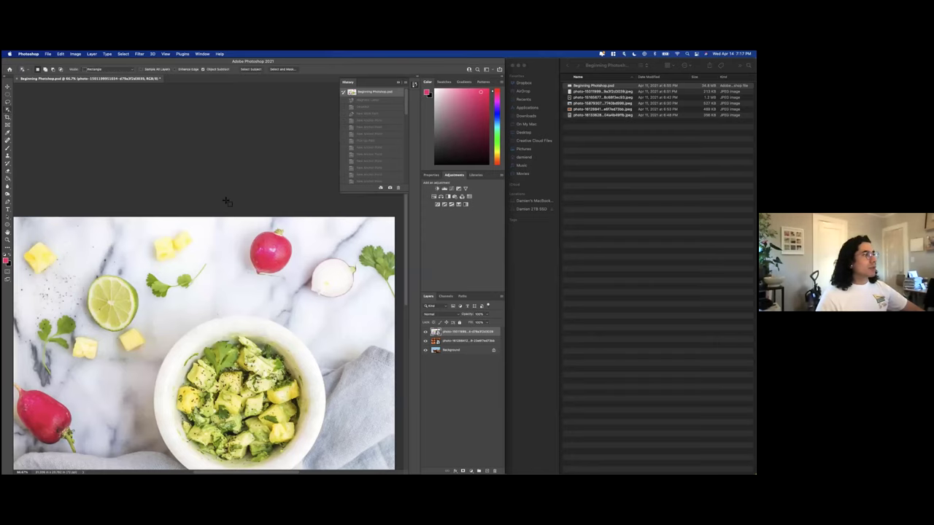
scroll(297, 294, "down", 5)
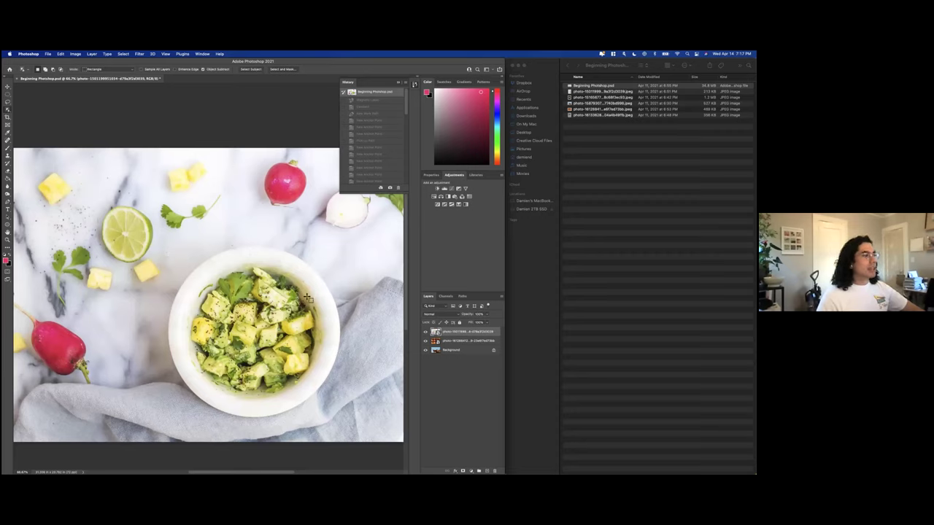
left_click_drag(271, 360, 348, 419)
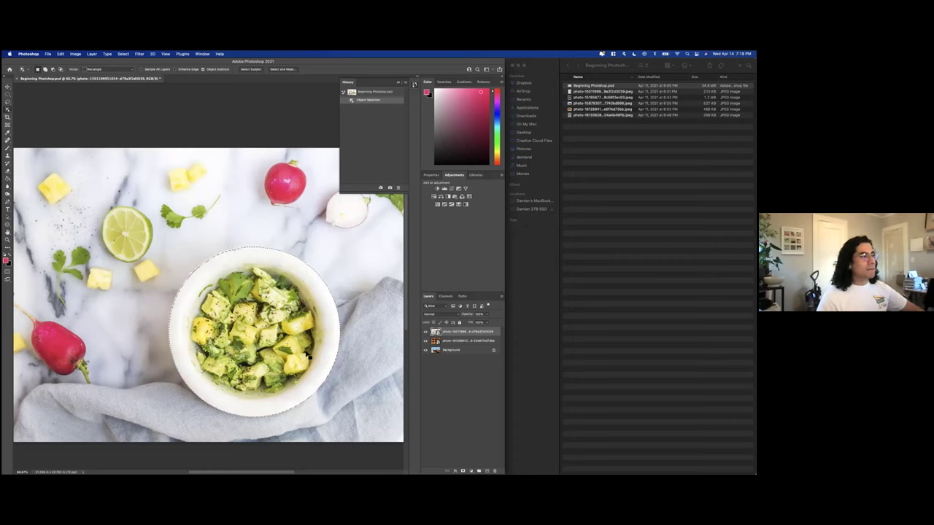
left_click(463, 469)
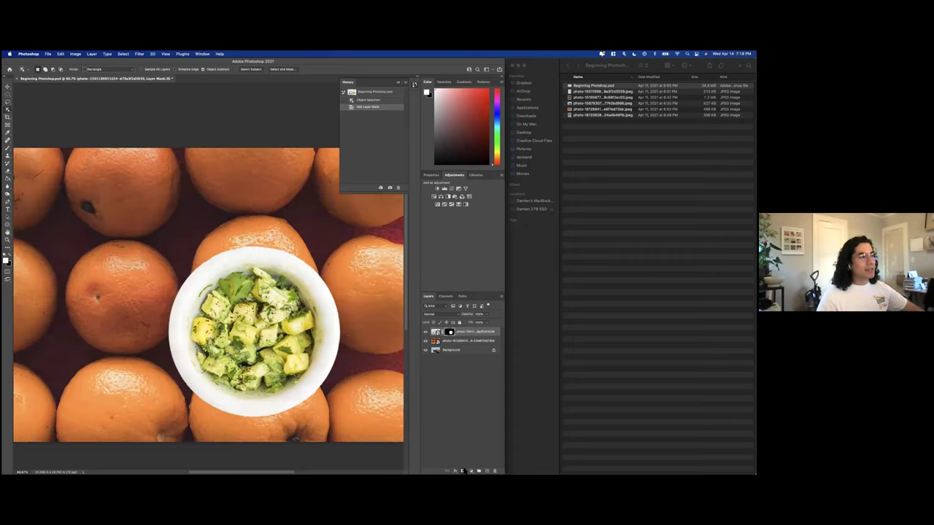
Undo the layer masks back to the bowl selection and invert it with Shift+Cmd+I.
left_click(462, 470)
key("super+z")
key("super+z")
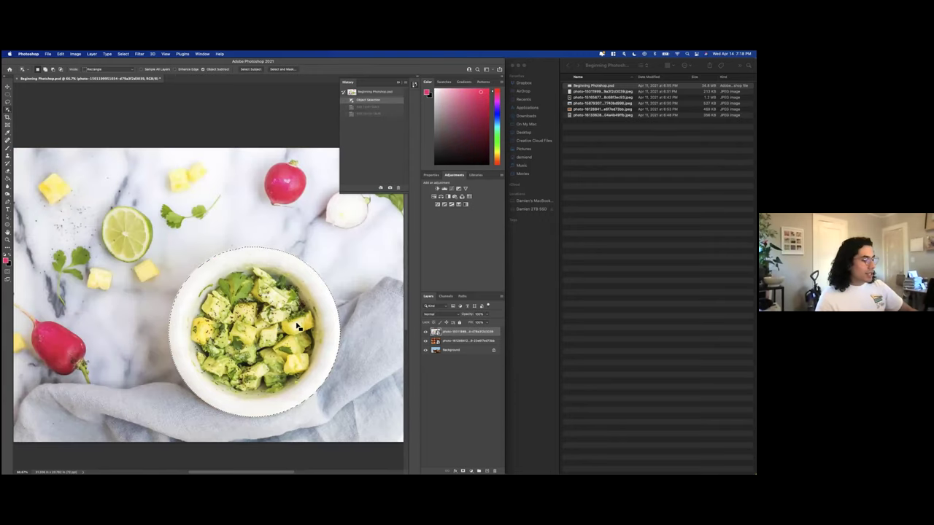
key("super+shift+i")
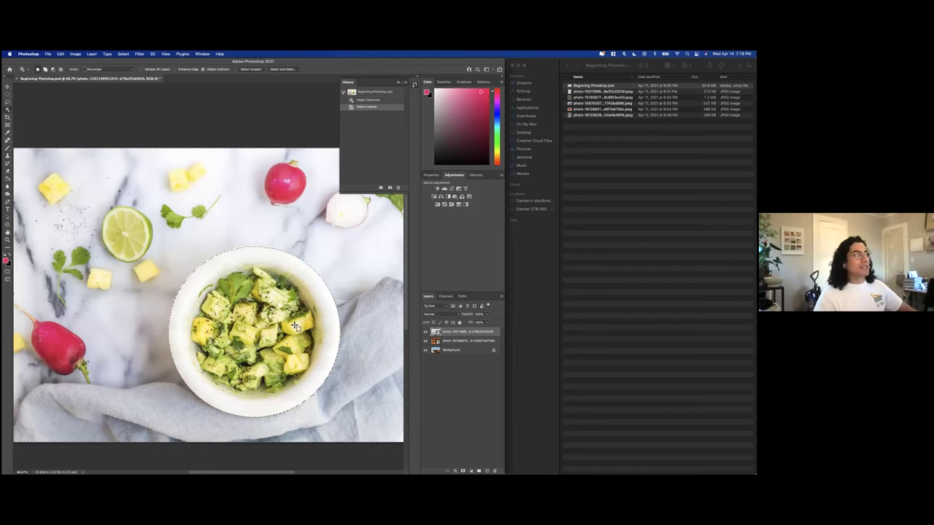
Browse the Select menu, then test a mask from the inverted selection and undo it.
left_click(124, 54)
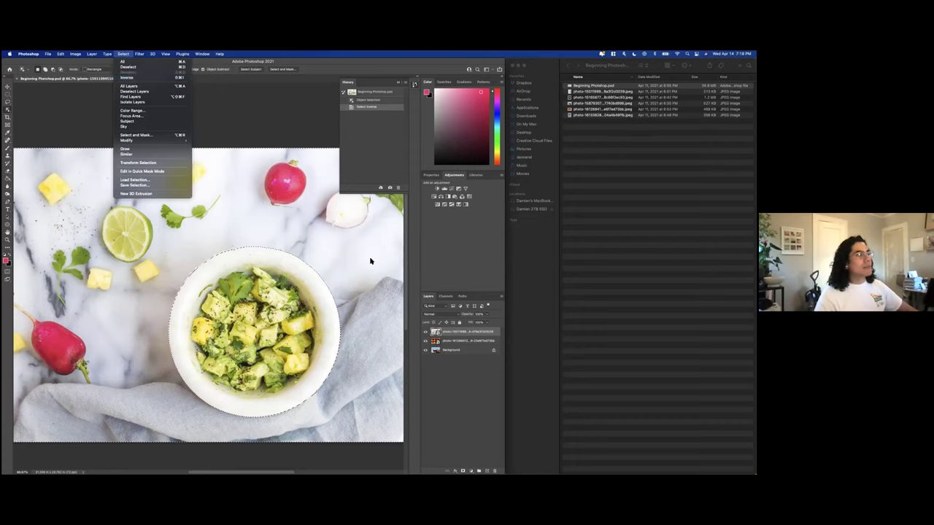
left_click(316, 202)
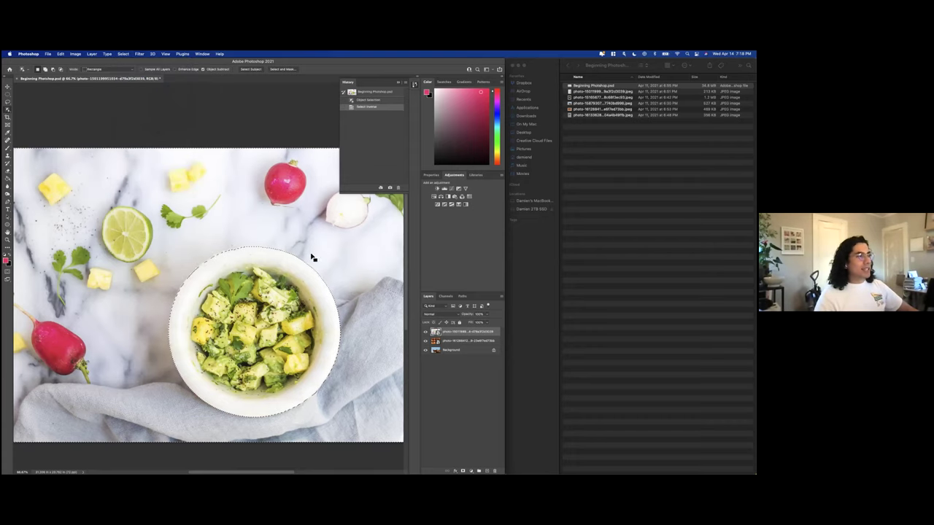
left_click(466, 470)
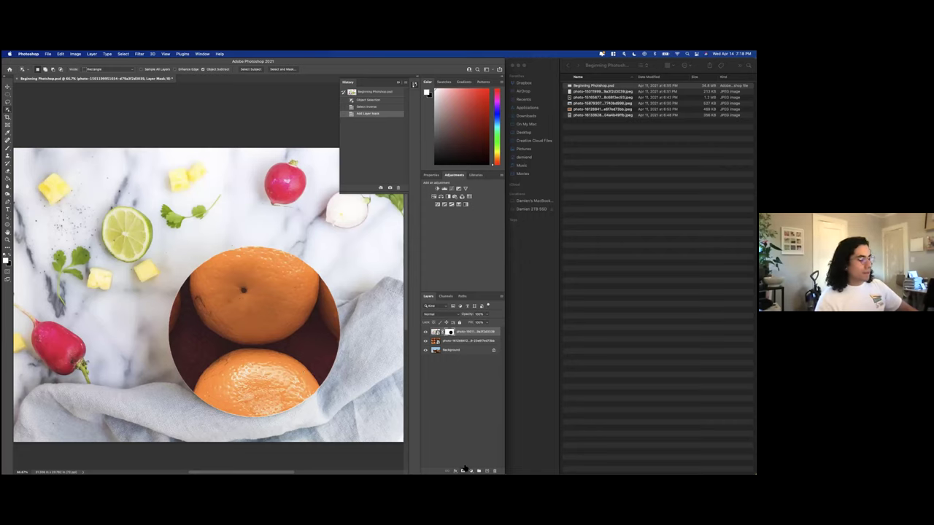
key("super+z")
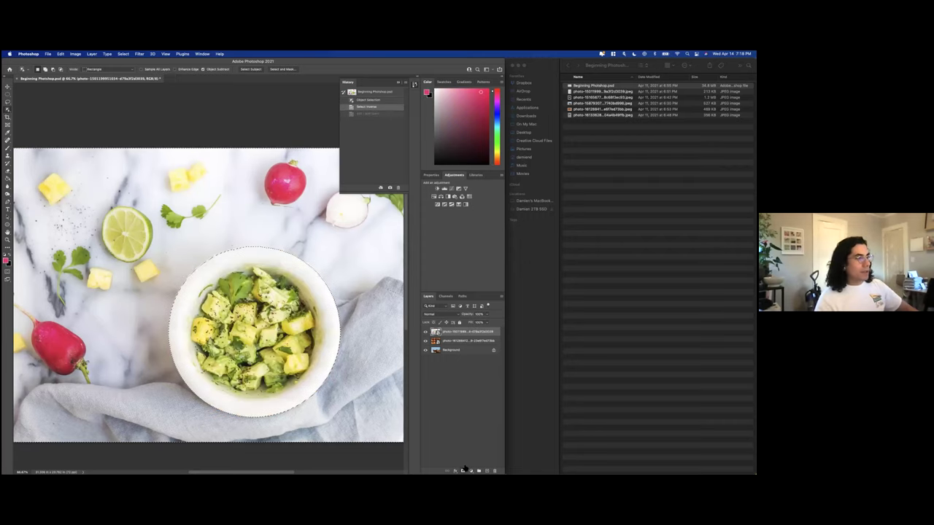
Add a Levels layer, raise output black to about 27, darken the shadows, then add Hue/Saturation.
left_click(444, 189)
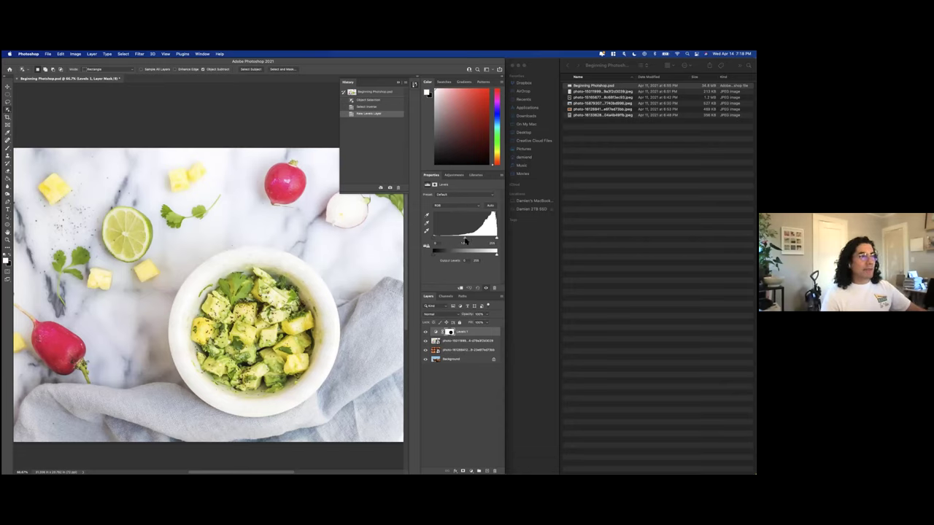
mouse_move(465, 240)
left_mouse_down()
mouse_move(453, 240)
mouse_move(486, 242)
mouse_move(464, 242)
left_mouse_up()
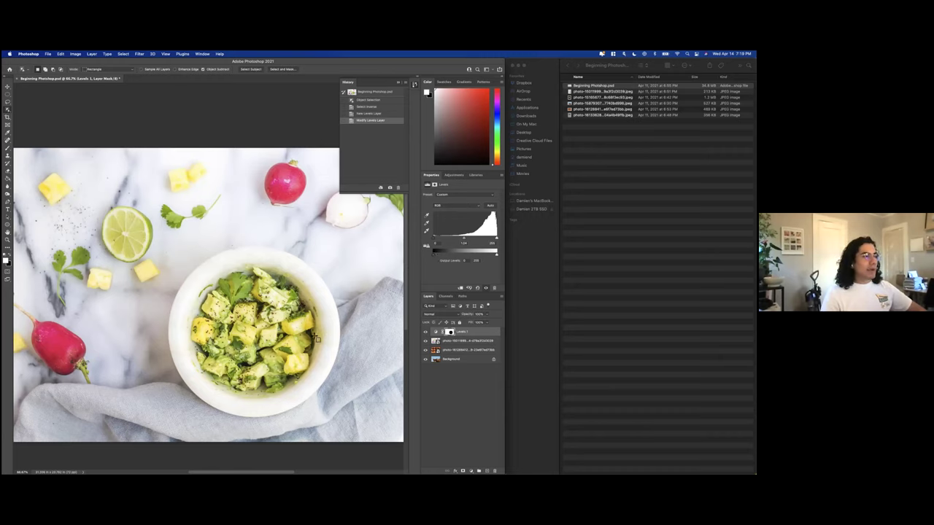
left_click_drag(434, 255, 442, 256)
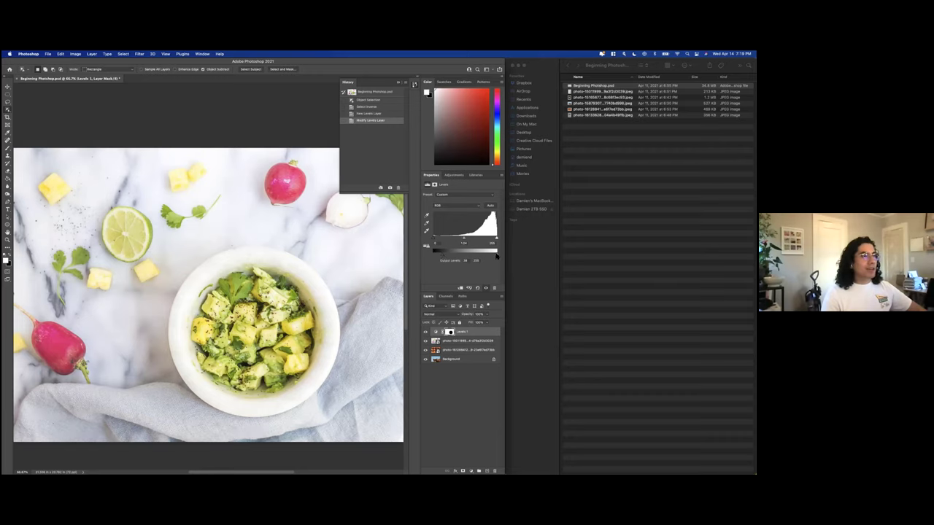
left_click_drag(496, 255, 486, 258)
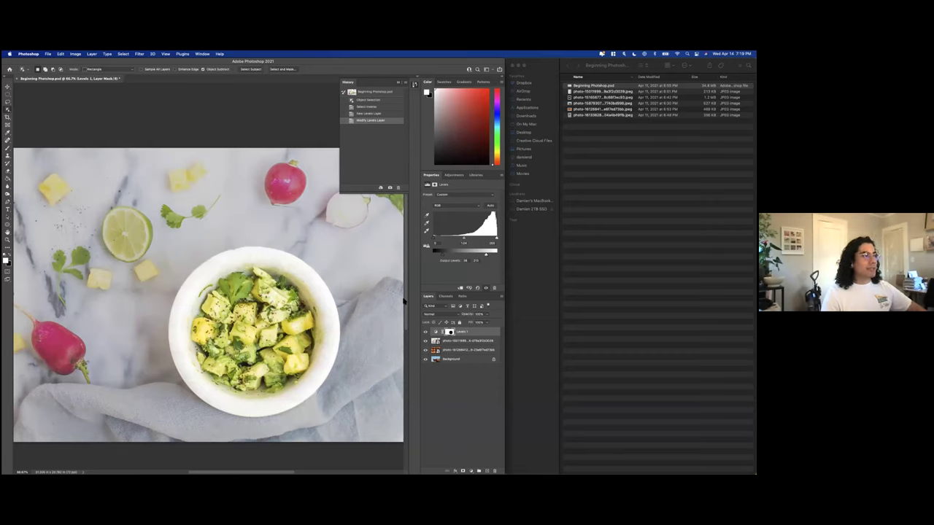
left_click_drag(490, 257, 509, 254)
left_click_drag(434, 238, 475, 240)
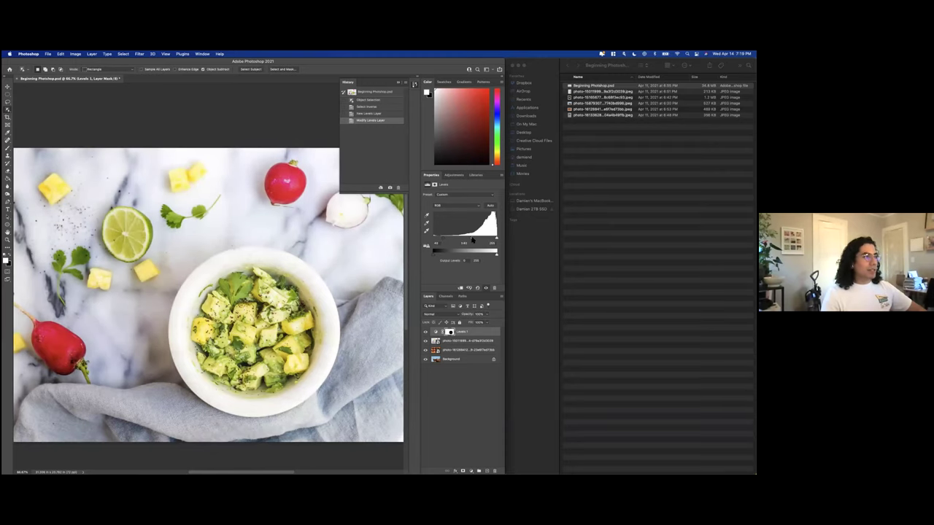
left_click(454, 175)
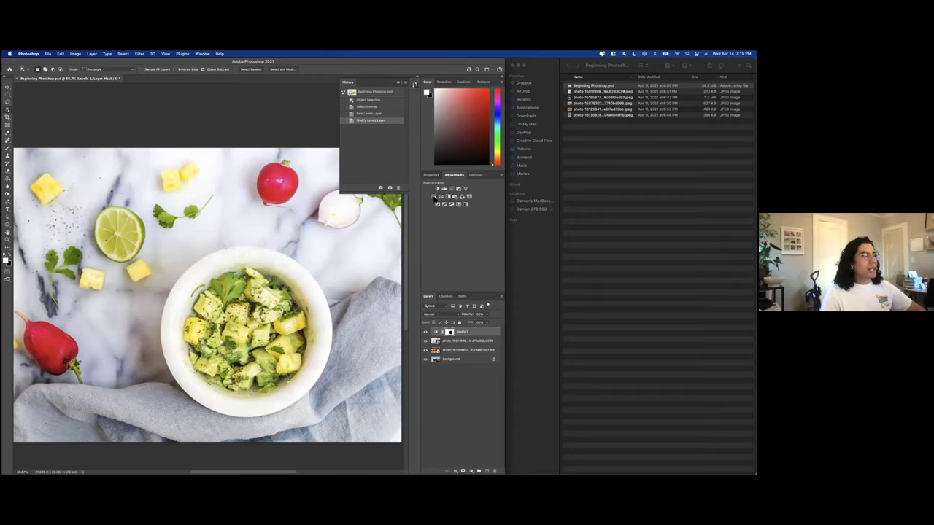
left_click(435, 197)
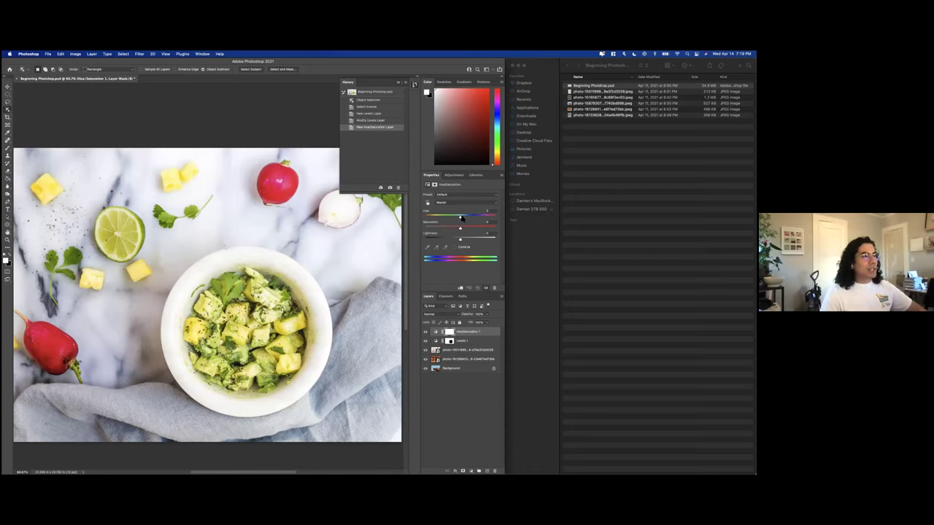
Test a hue shift on Hue/Saturation 1, undo it to keep defaults, and select the Levels 1 mask.
mouse_move(460, 218)
left_mouse_down()
mouse_move(474, 218)
mouse_move(437, 219)
mouse_move(474, 217)
mouse_move(480, 229)
mouse_move(458, 231)
mouse_move(465, 223)
left_mouse_up()
key("super+z")
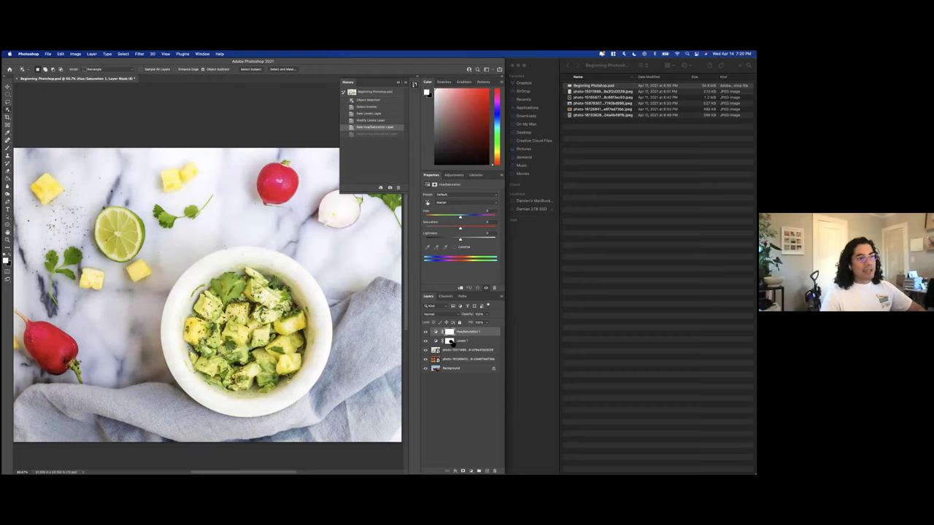
left_click(450, 341)
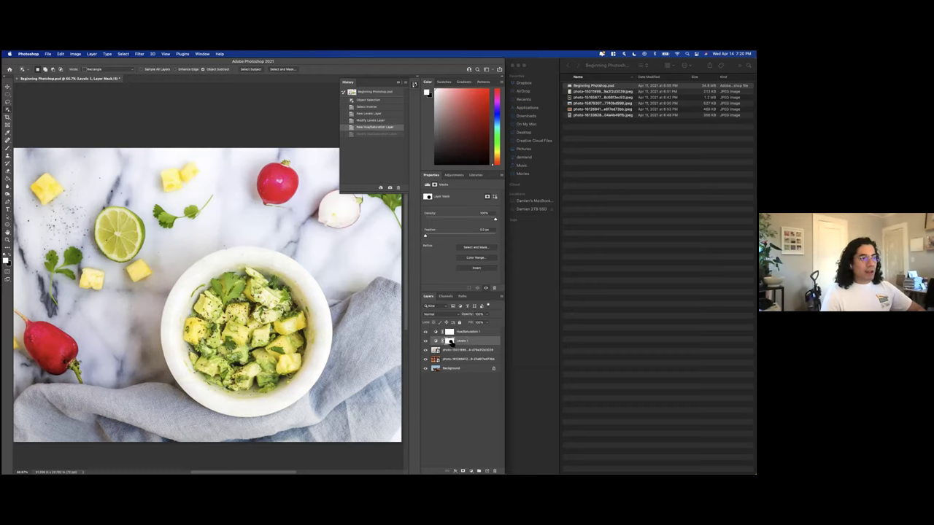
Copy the Levels 1 mask onto Hue/Saturation 1, undo the extra replacement, and select Hue/Saturation 1.
left_click_drag(451, 342, 450, 333)
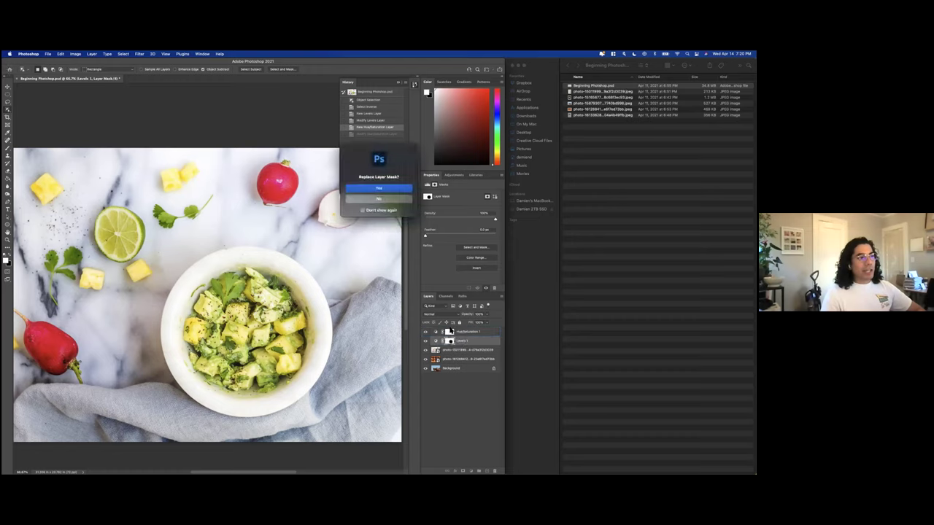
left_click(389, 190)
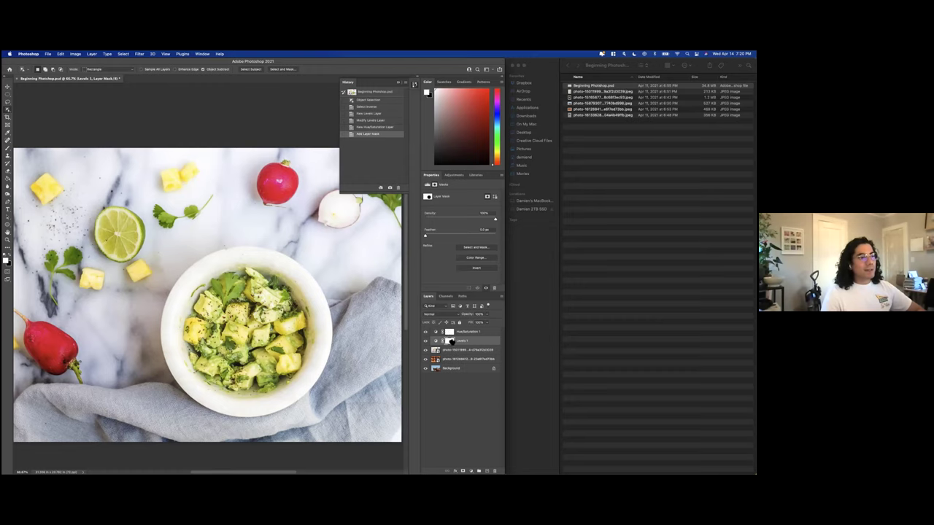
left_click_drag(450, 342, 450, 333)
left_click(384, 189)
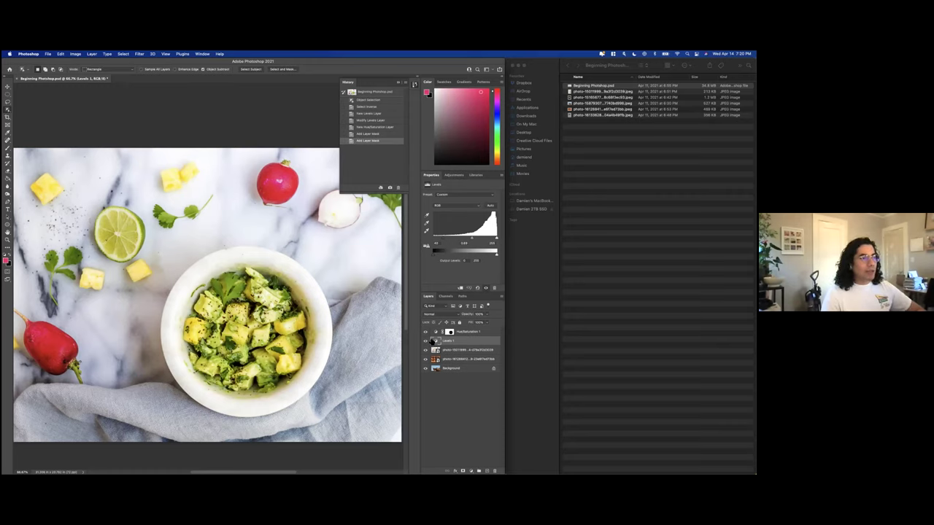
key("super+z")
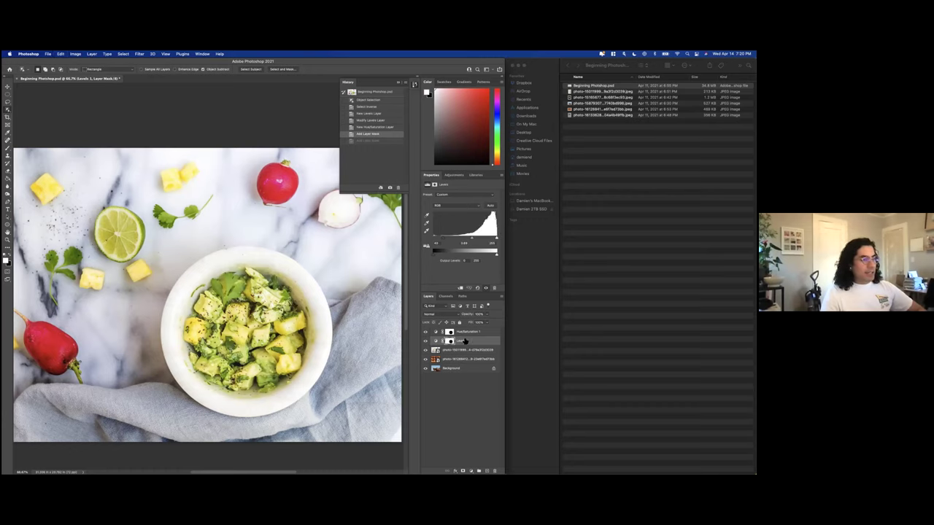
left_click(464, 333)
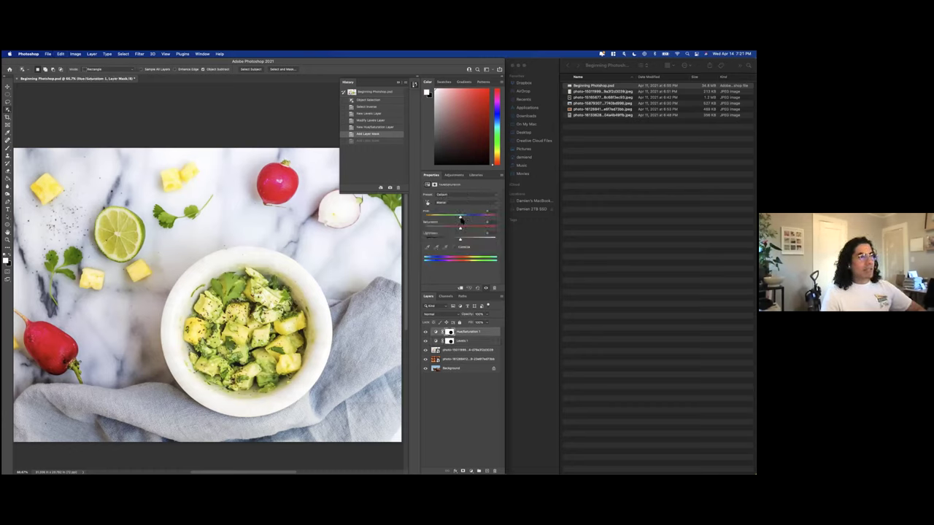
Boost saturation, then colorize the background and shift its tint toward green.
mouse_move(460, 228)
left_mouse_down()
mouse_move(482, 229)
mouse_move(450, 231)
mouse_move(475, 232)
mouse_move(461, 230)
left_mouse_up()
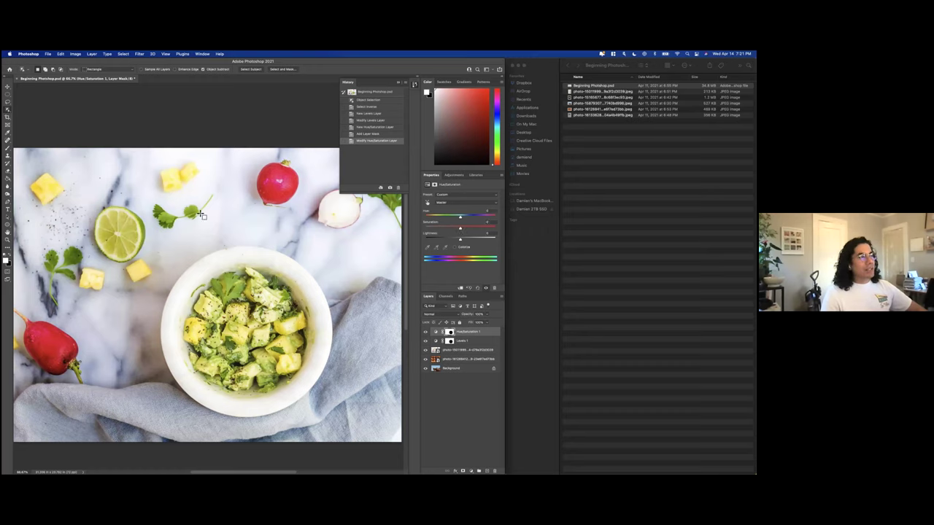
left_click(455, 247)
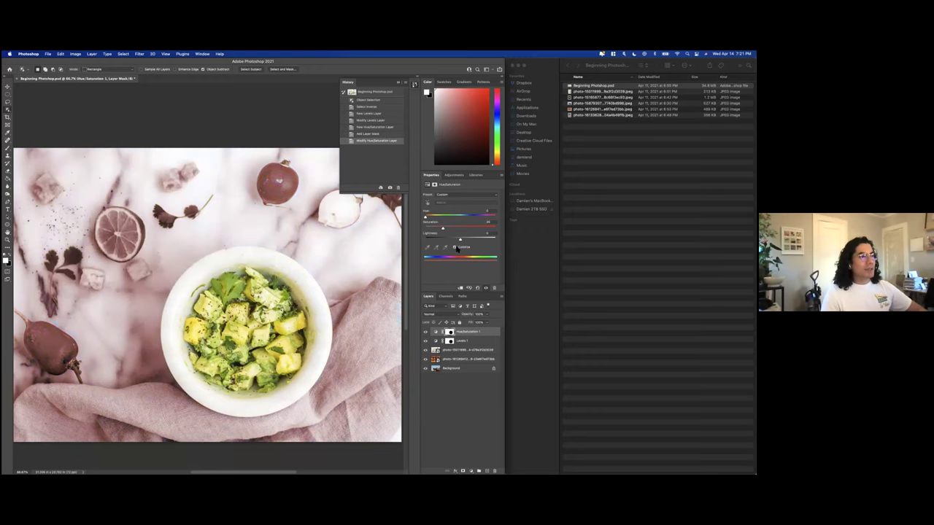
left_click_drag(426, 218, 481, 221)
Try the Cyanotype preset, then apply the Sepia preset to the background.
left_click(494, 194)
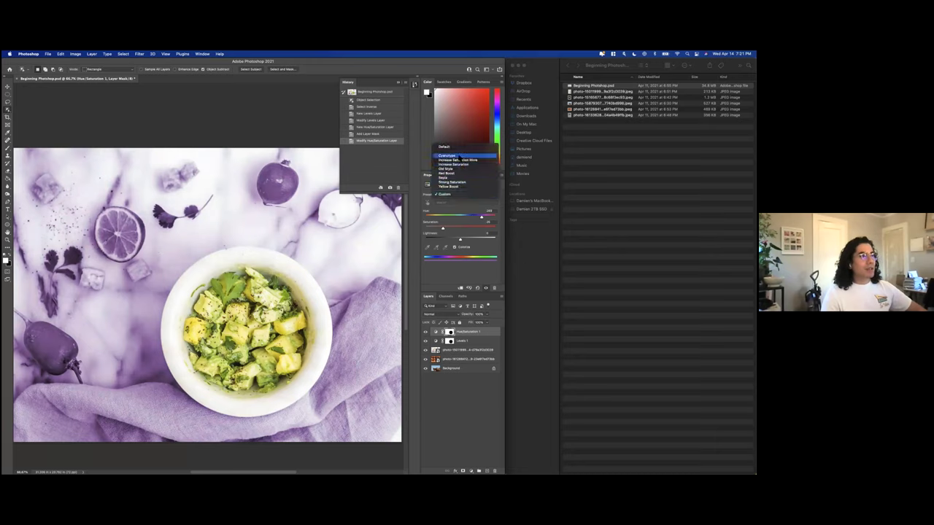
left_click(447, 156)
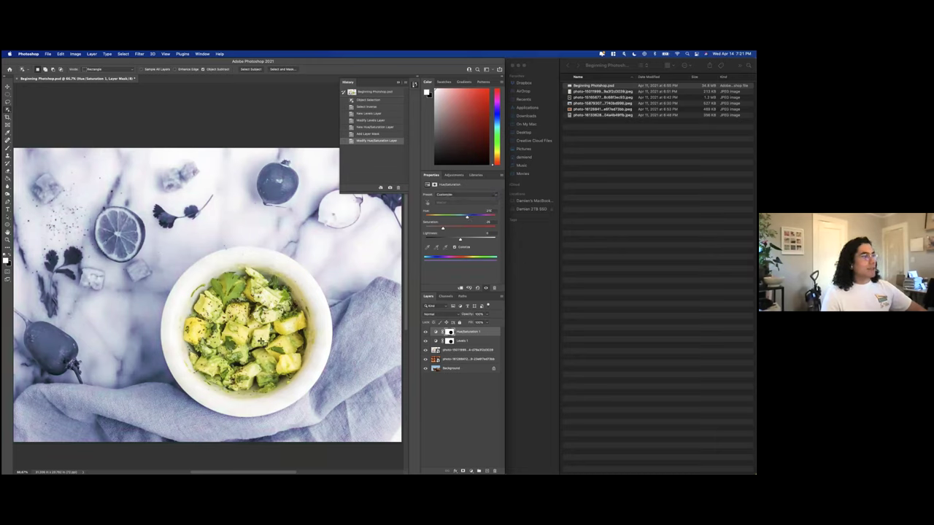
left_click(493, 198)
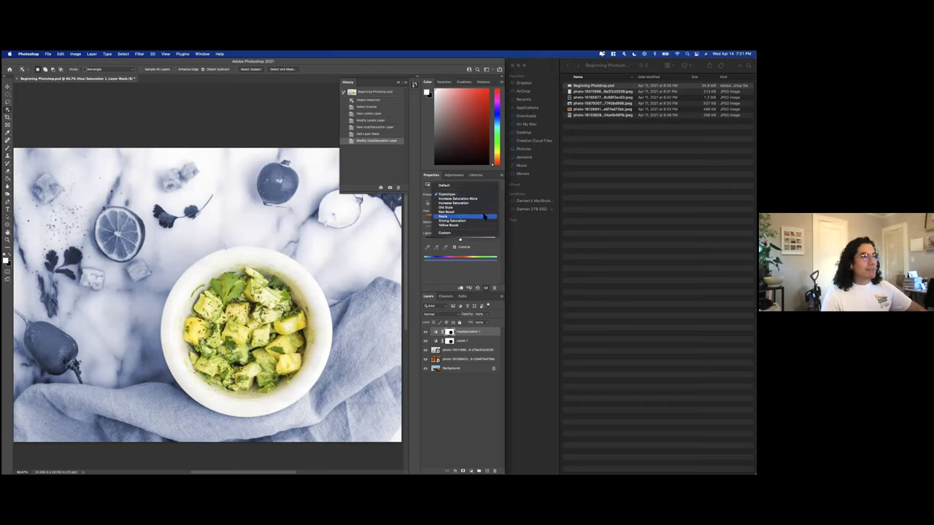
left_click(484, 216)
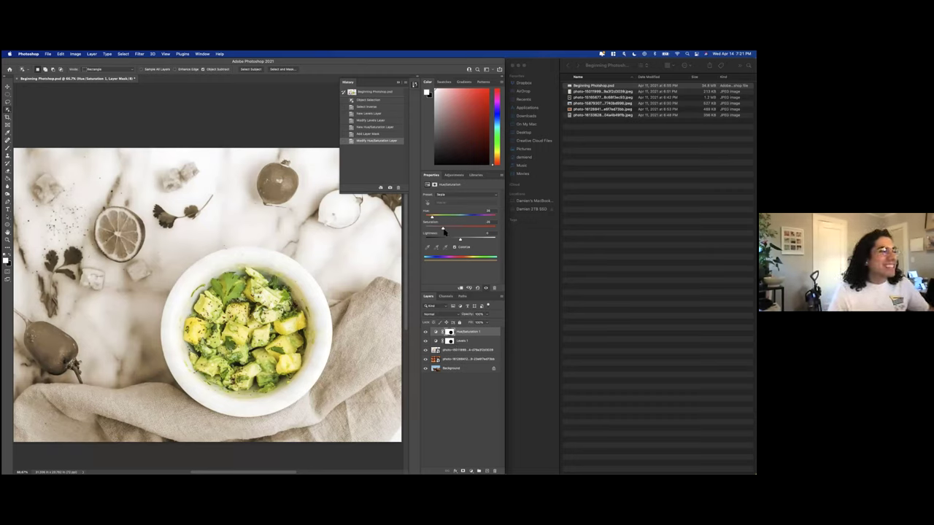
left_click(455, 175)
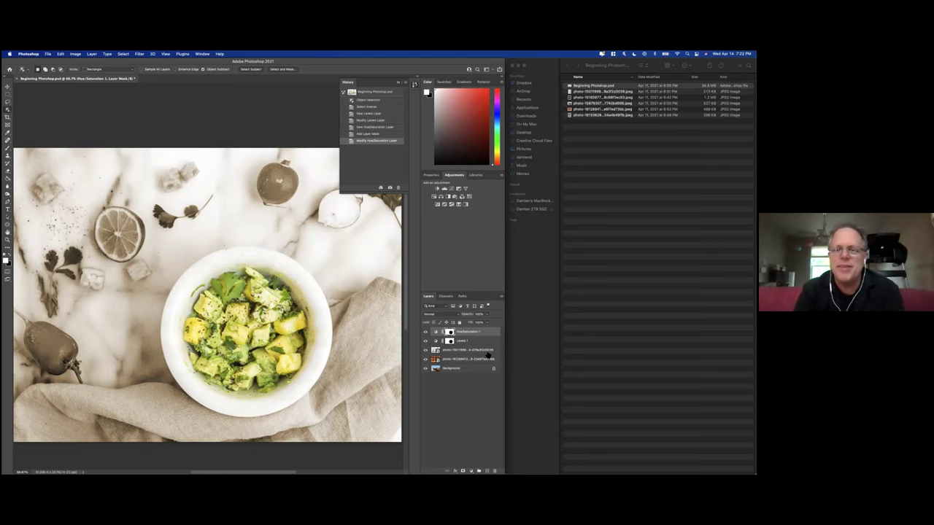
Hide the Hue/Saturation 1 and Levels 1 layers and select the marble photo layer.
left_click(426, 332)
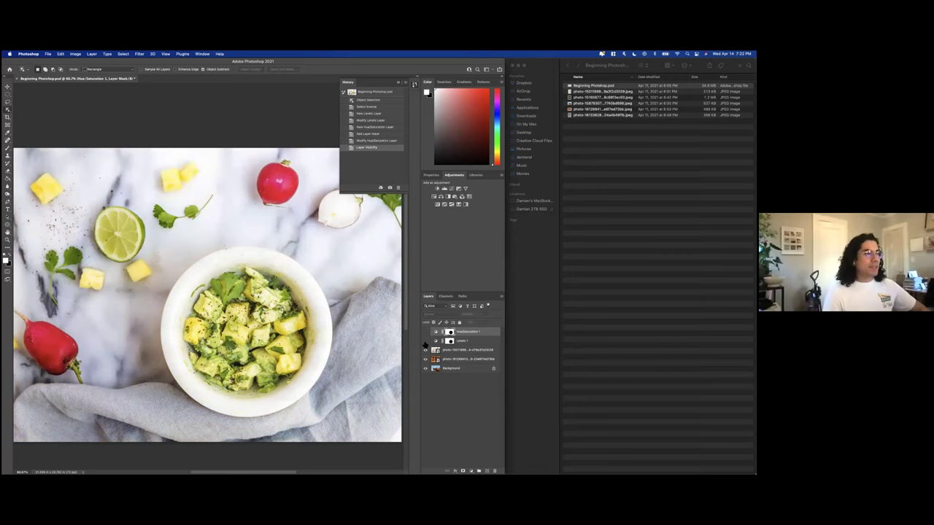
left_click(426, 340)
left_click(459, 354)
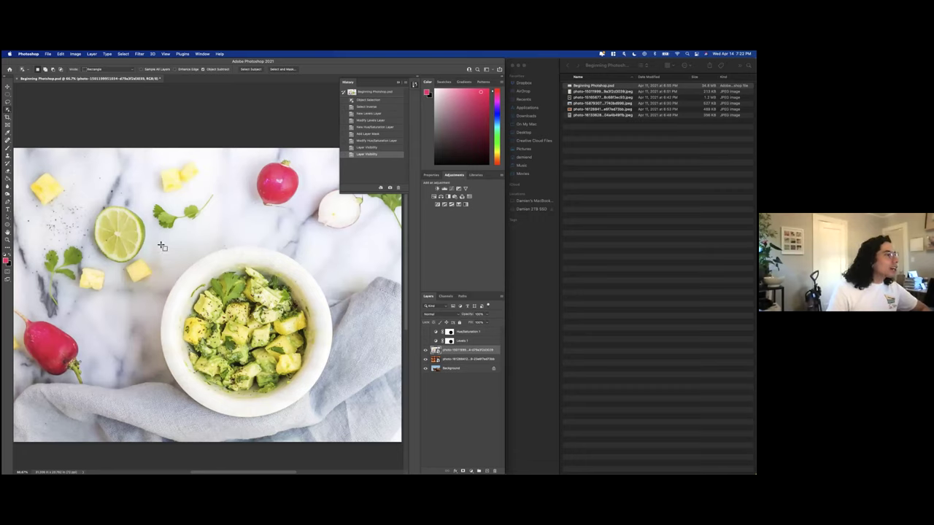
Select the bowl with Object Selection and invert the selection to the background.
left_click_drag(159, 240, 341, 416)
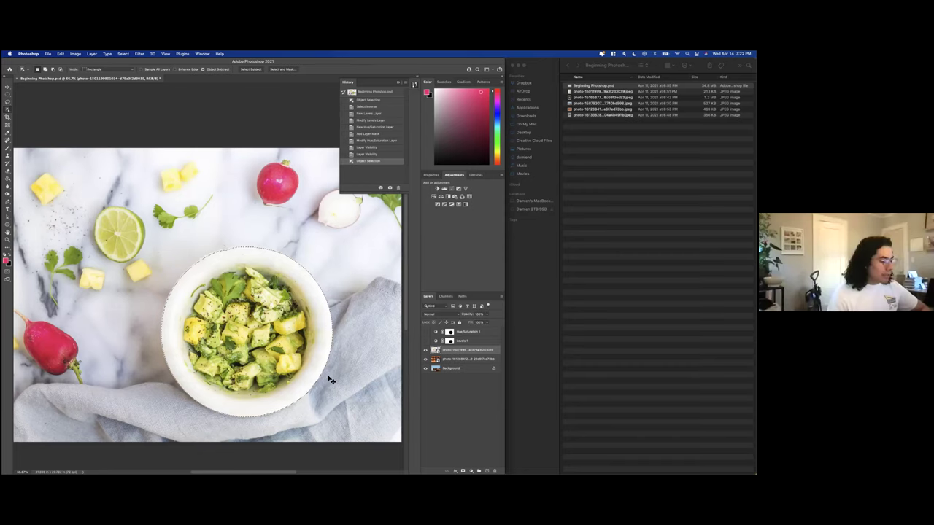
key("super+shift+i")
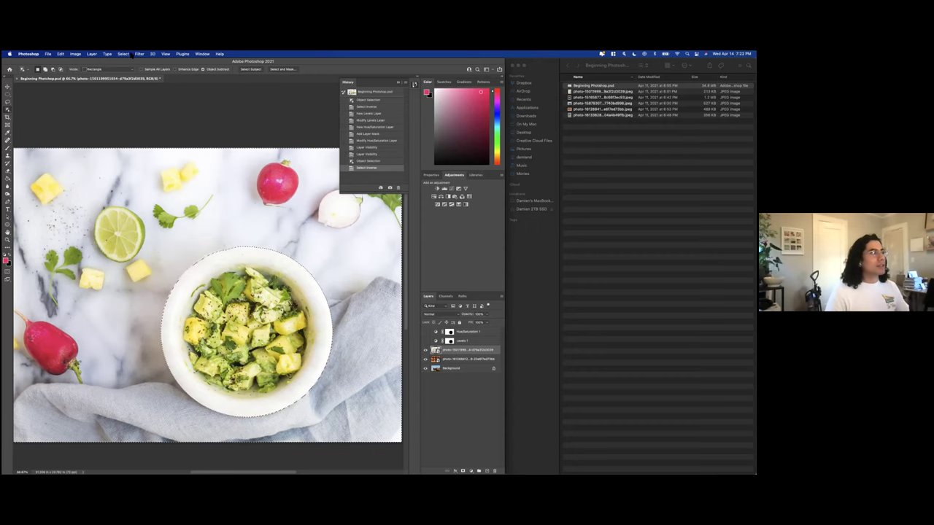
left_click(123, 54)
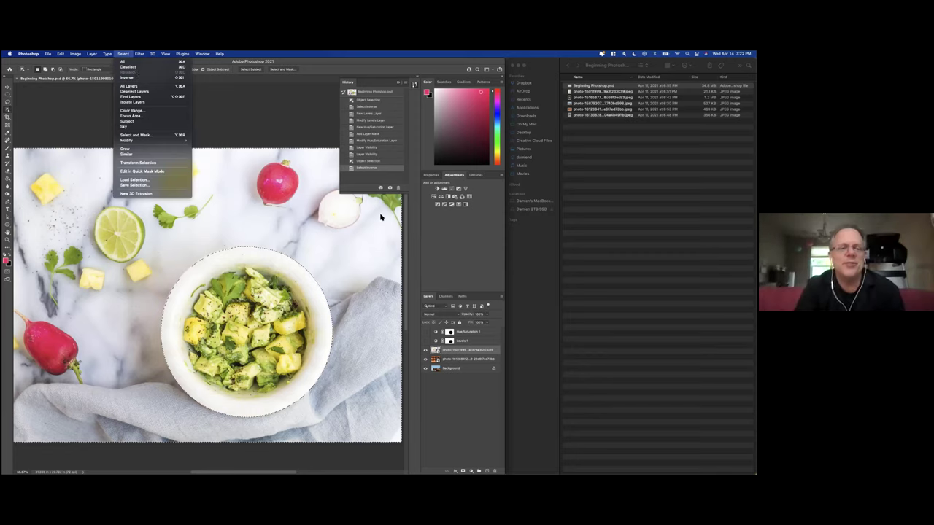
left_click(441, 247)
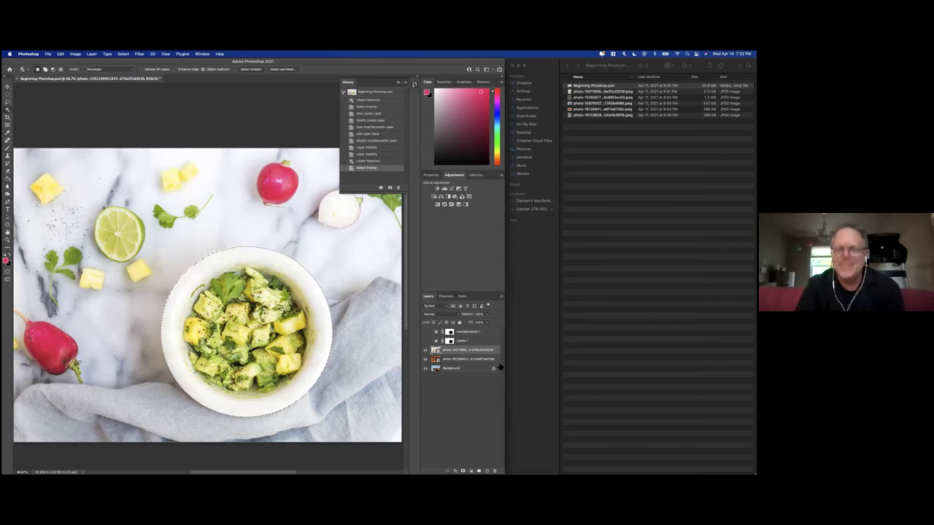
Add a Gradient Map and set its gradient's left colour stop to blue.
left_click(464, 204)
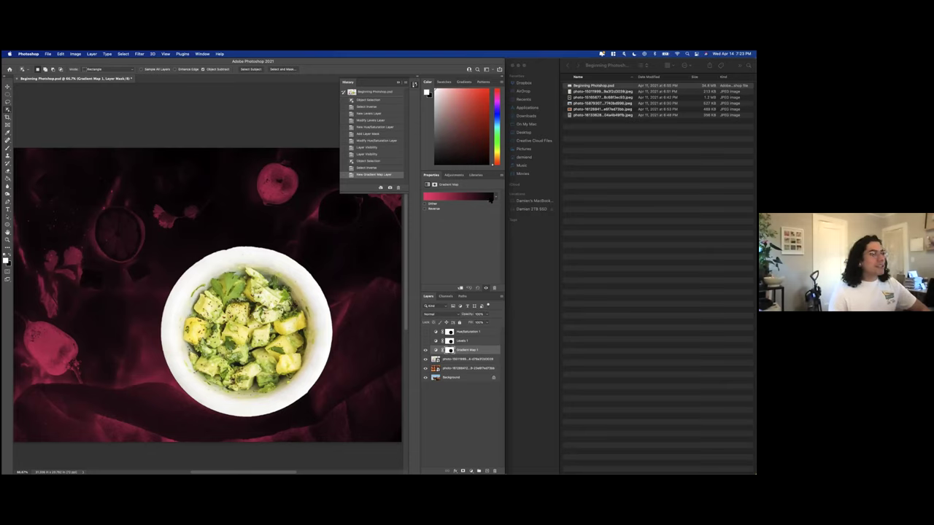
left_click(443, 197)
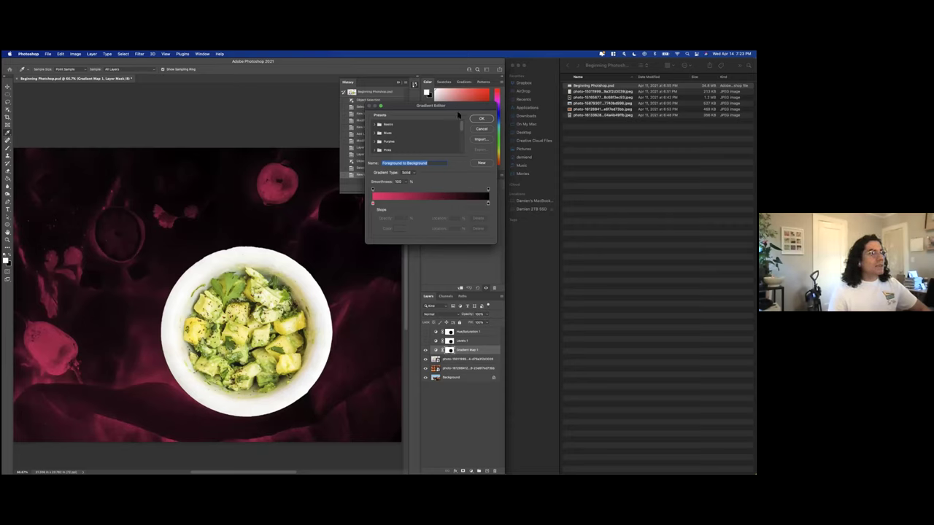
left_click_drag(458, 107, 348, 105)
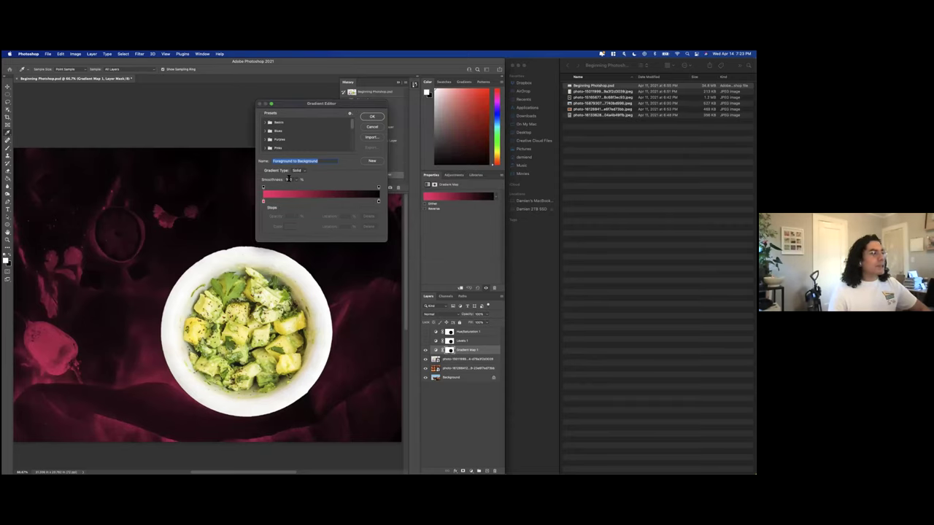
scroll(284, 139, "down", 3)
scroll(284, 140, "up", 3)
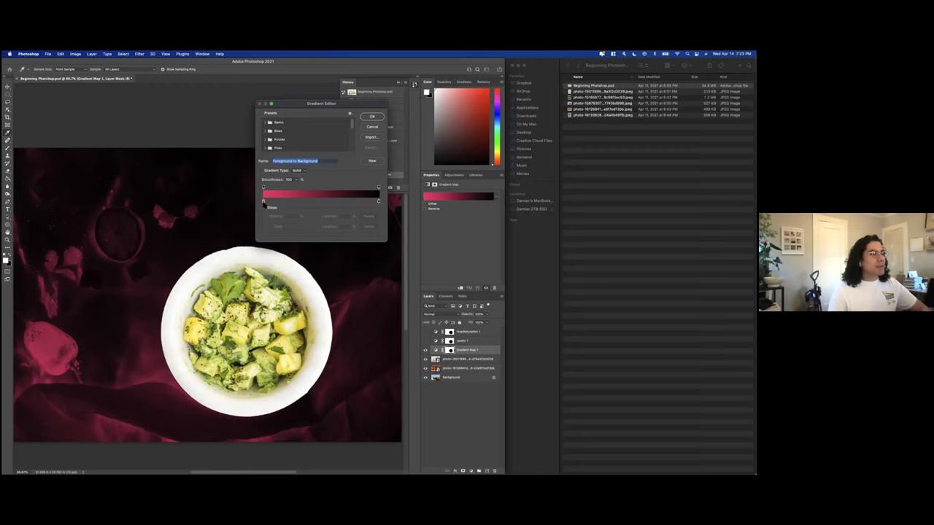
left_click(264, 203)
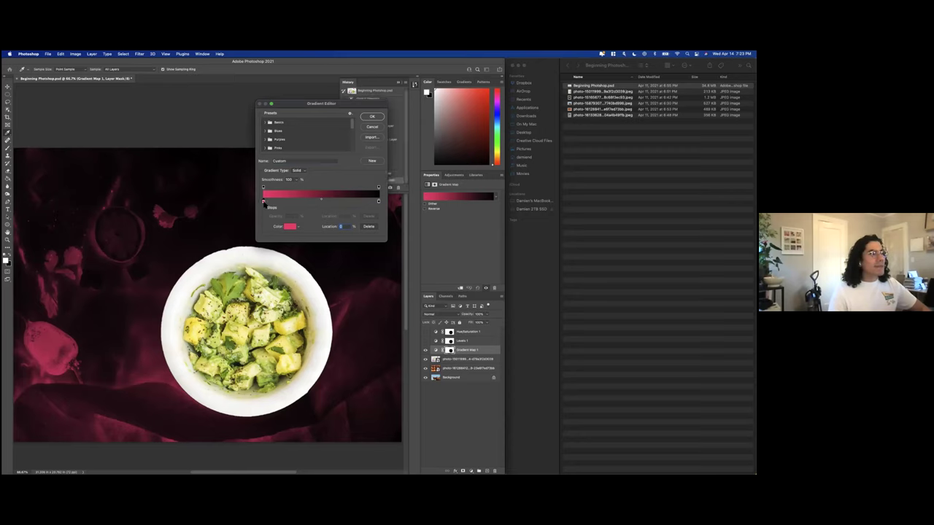
double_click(263, 202)
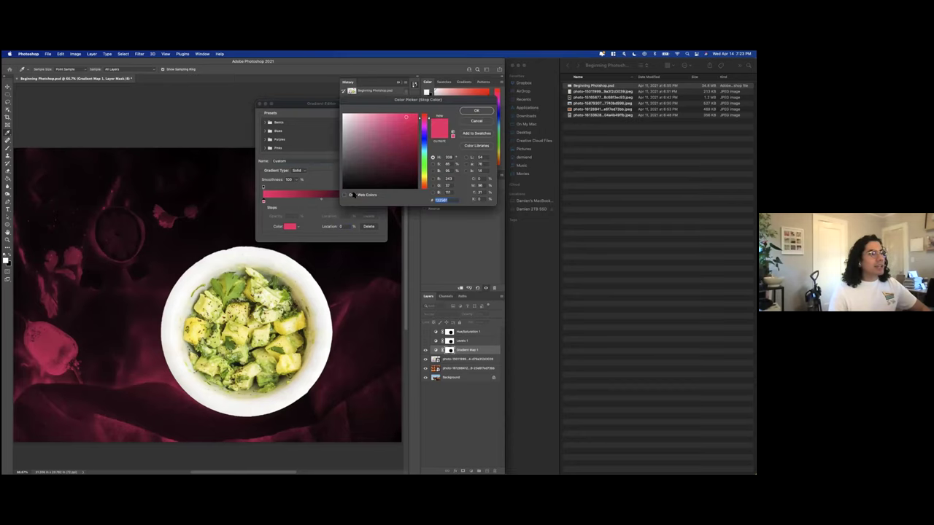
mouse_move(366, 139)
left_mouse_down()
mouse_move(400, 149)
mouse_move(379, 165)
mouse_move(389, 174)
mouse_move(367, 125)
mouse_move(399, 123)
left_mouse_up()
left_click_drag(426, 146, 426, 150)
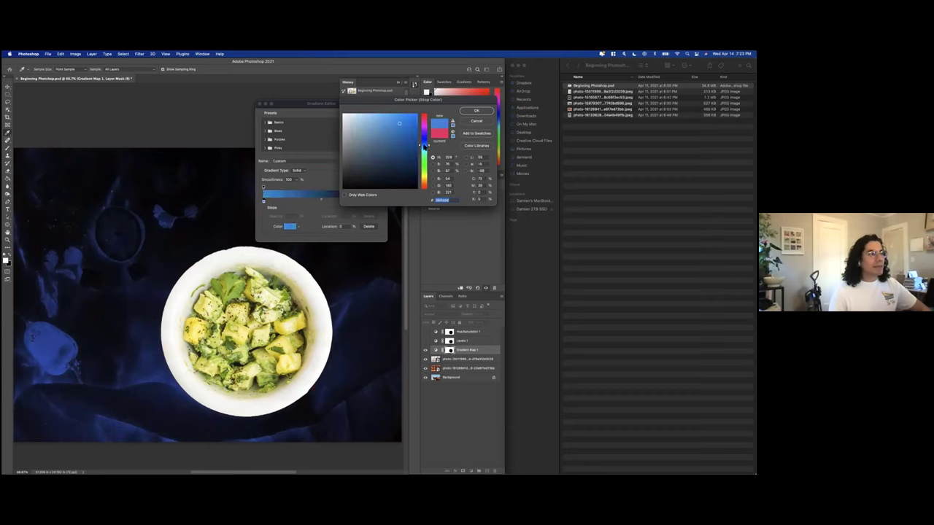
left_click(476, 110)
Set the right colour stop to red, move the midpoint to 52%, and confirm the gradient.
left_click(378, 202)
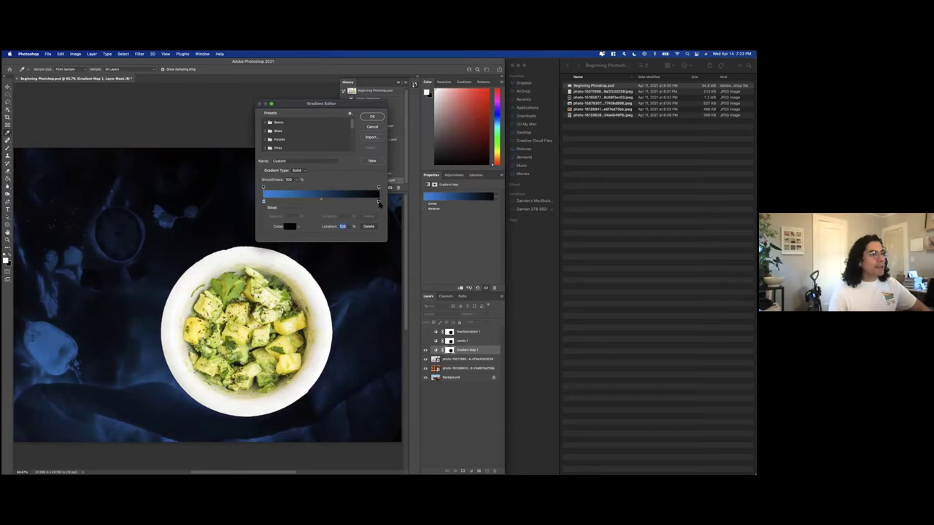
double_click(380, 203)
left_click(394, 139)
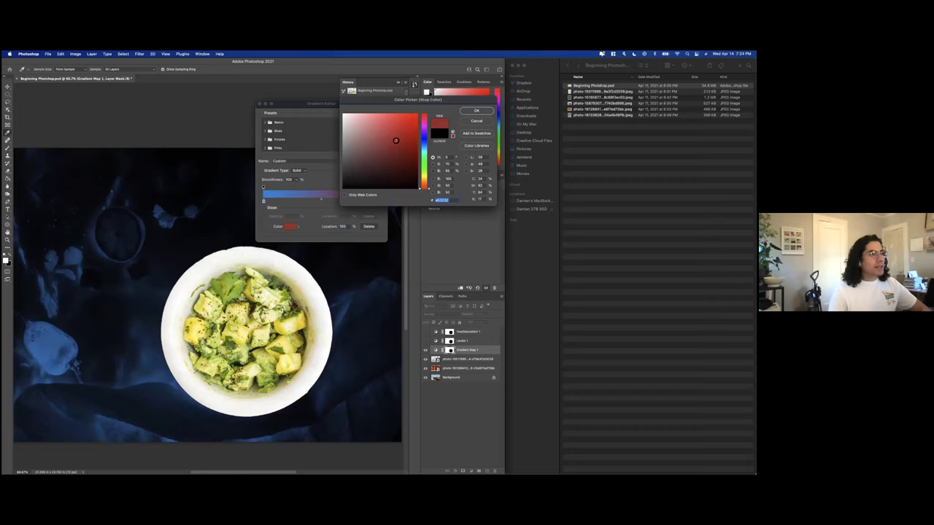
left_click(476, 111)
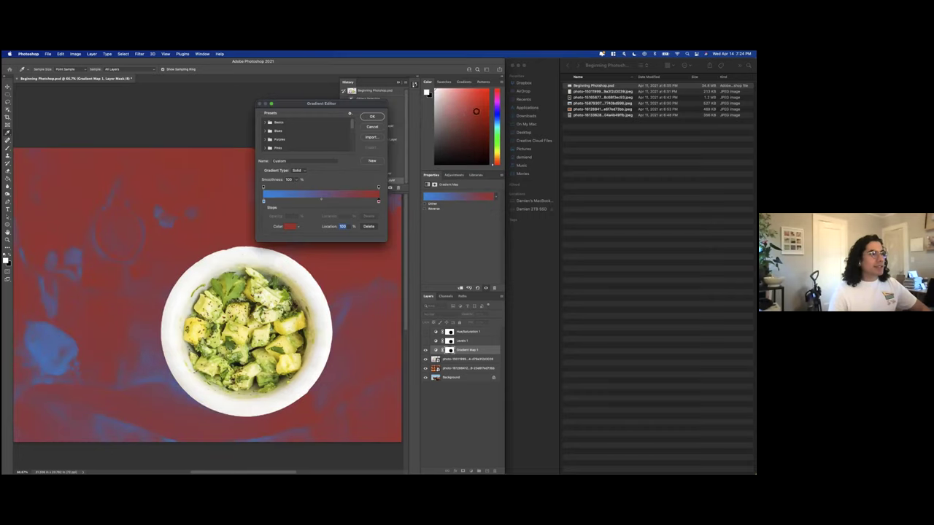
left_click(321, 198)
left_click_drag(321, 199, 325, 200)
left_click(372, 117)
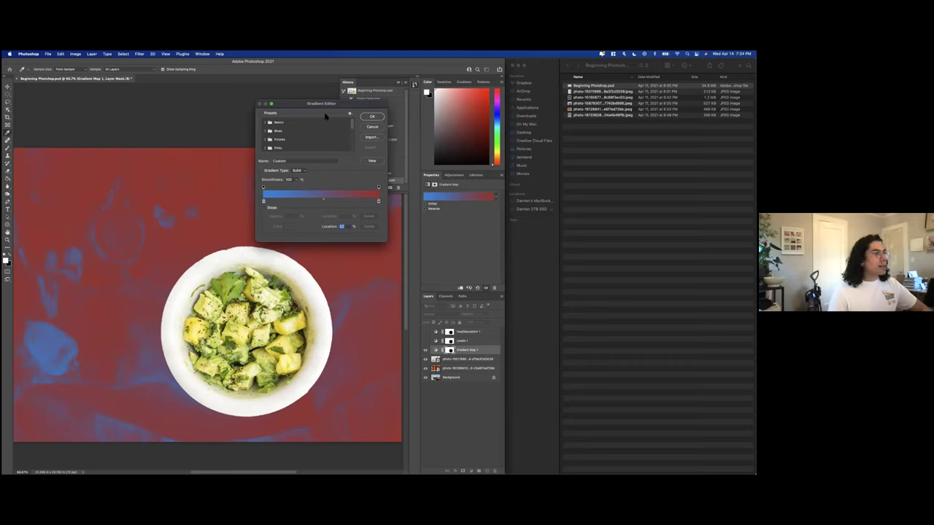
left_click(372, 116)
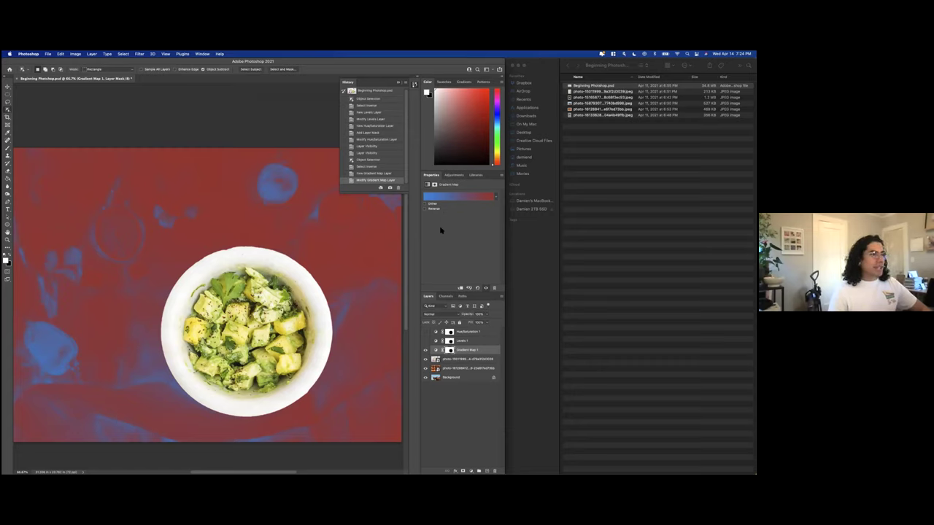
Reverse the Gradient Map so the background turns mostly blue, then pick the Clone Stamp tool (S).
left_click(425, 210)
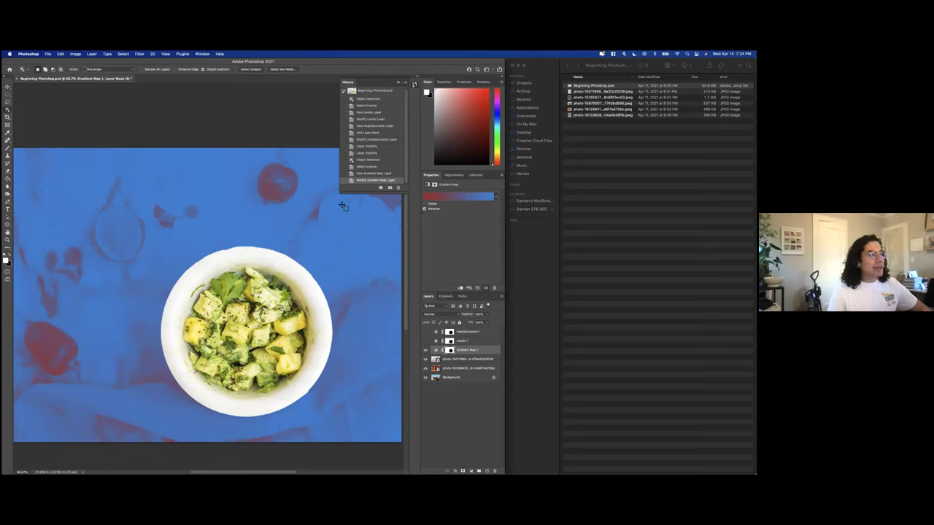
key("s")
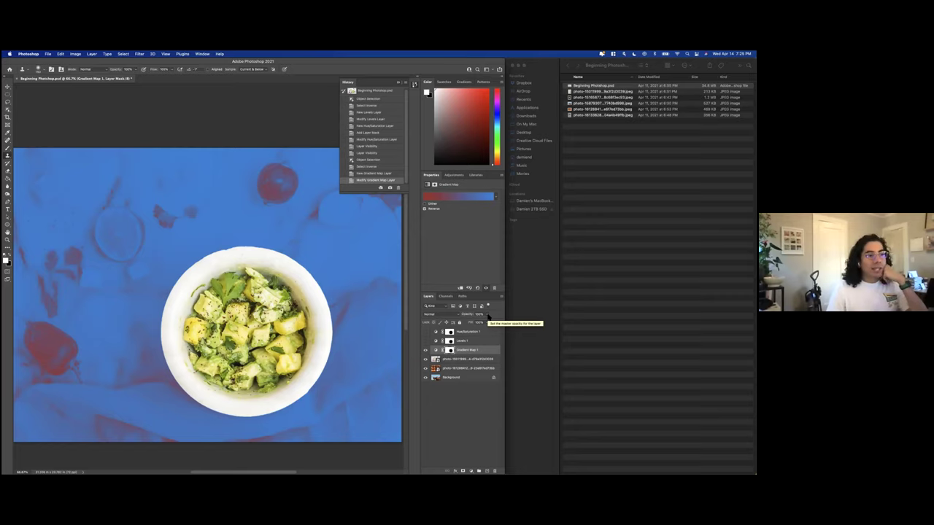
Preview Gradient Map 1 at 0% and partial opacity, then return opacity to 100%.
left_click(487, 315)
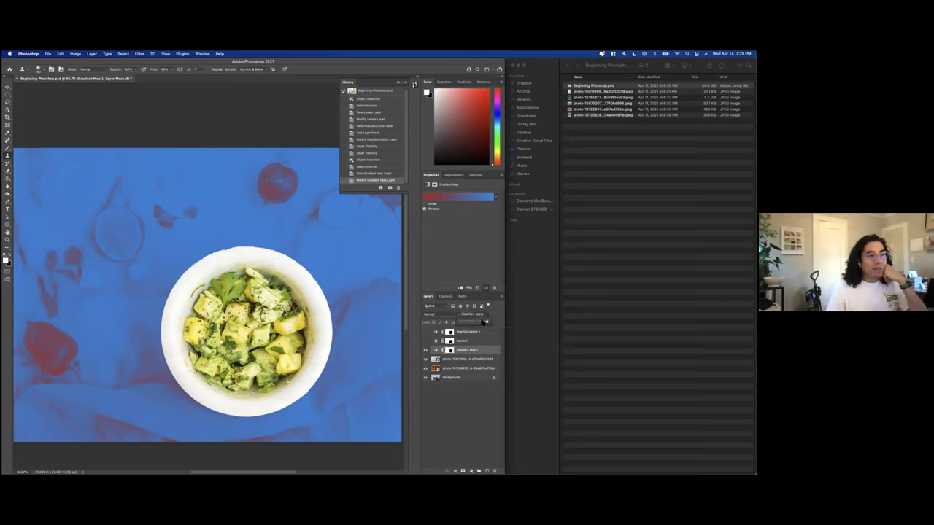
left_click(473, 322)
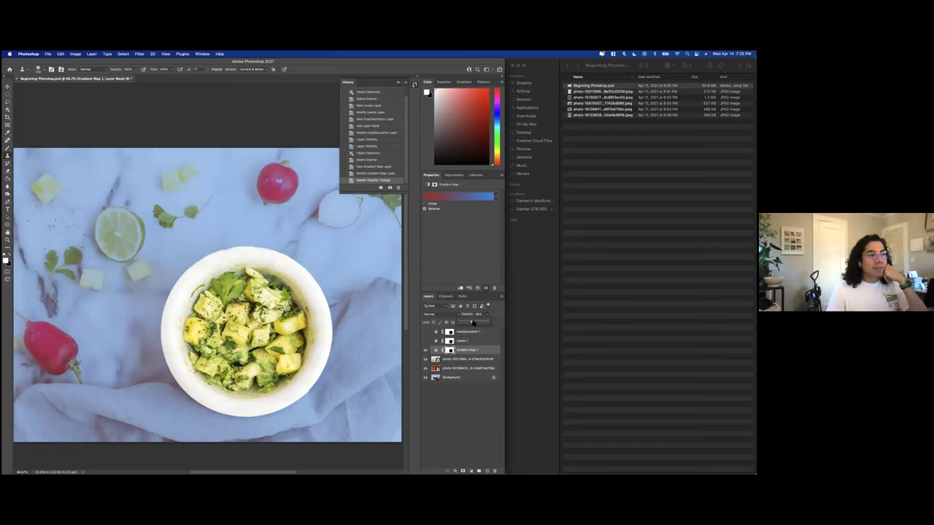
left_click_drag(475, 322, 475, 321)
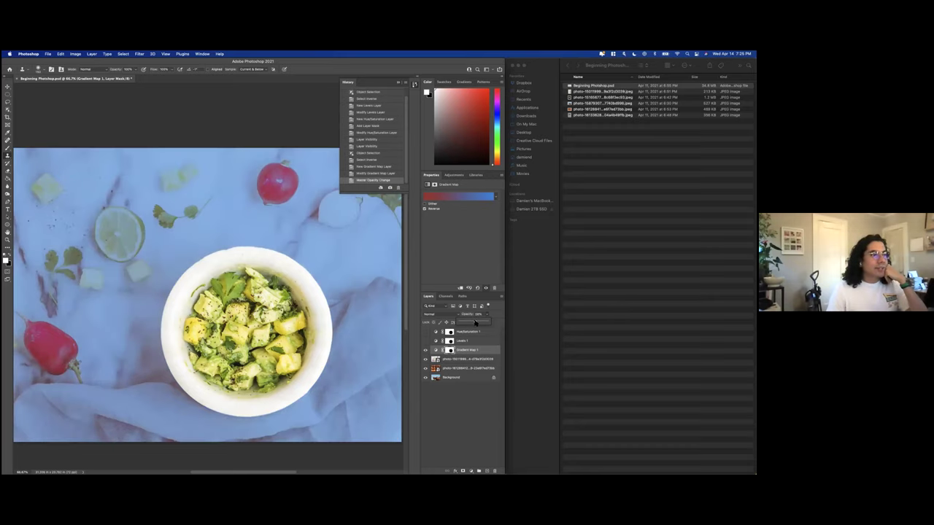
left_click_drag(475, 322, 487, 324)
left_click(491, 308)
Preview a lower fill on Gradient Map 1, restore it to 100%, and open the blend modes.
left_click(488, 323)
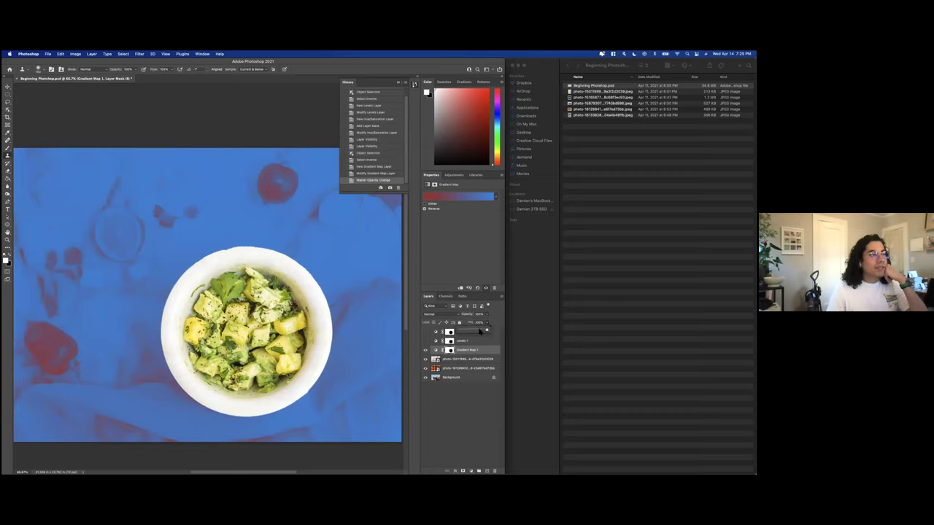
left_click_drag(479, 331, 475, 331)
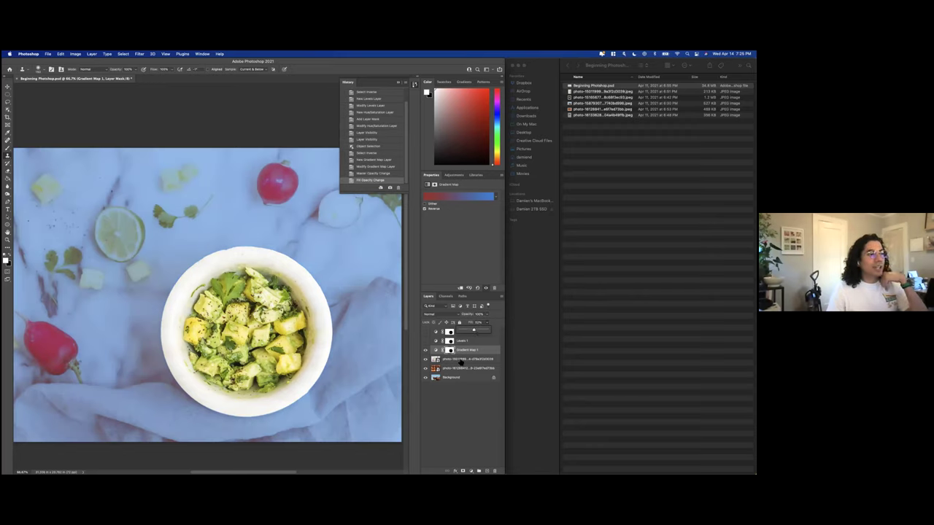
left_click_drag(470, 332, 503, 331)
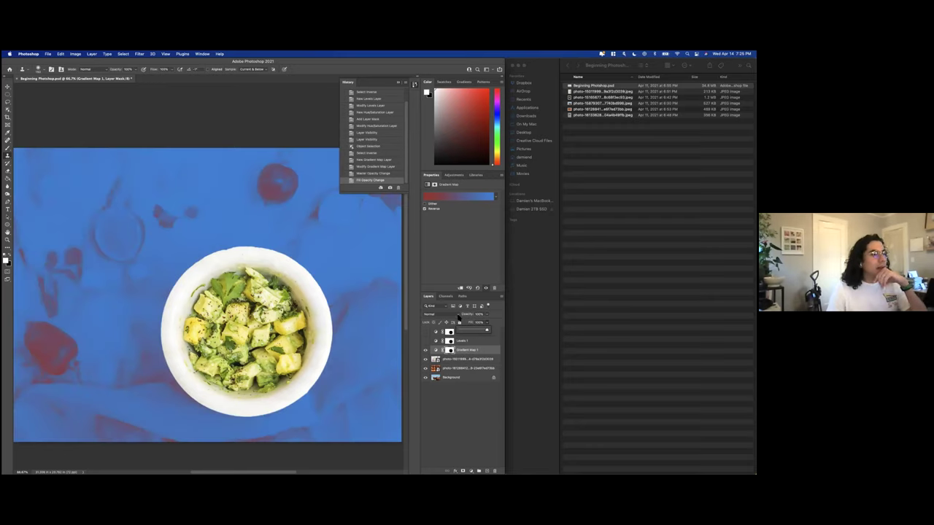
left_click(457, 315)
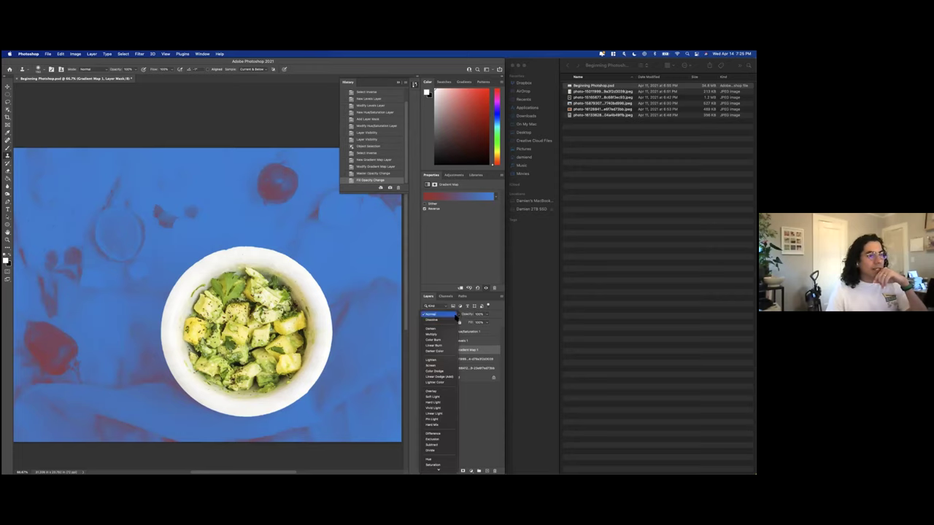
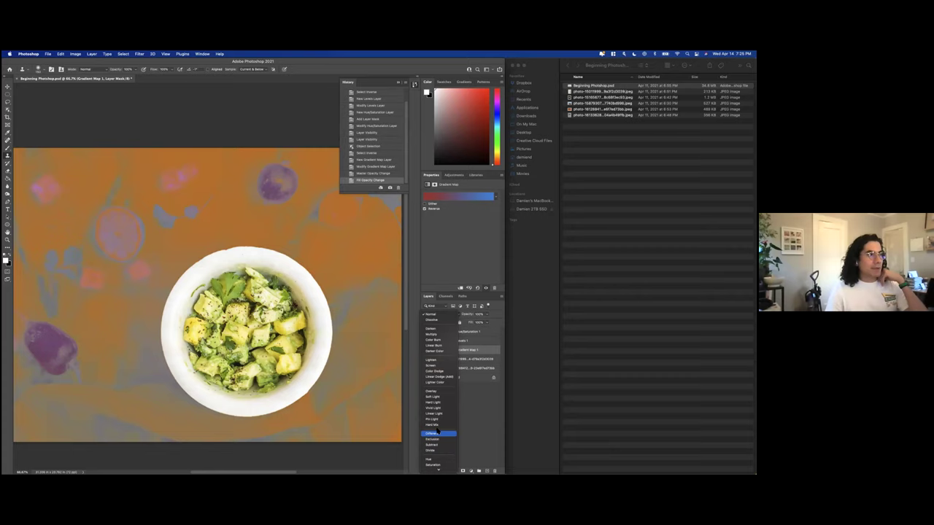
Return the Gradient Map to Normal blending, hide it, and rasterize the food photo layer.
left_click(430, 313)
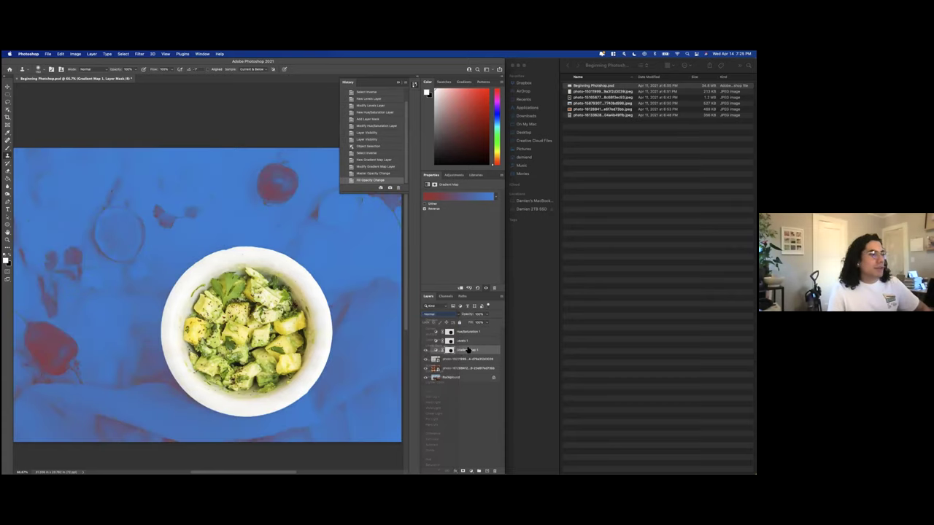
left_click(426, 351)
left_click(466, 359)
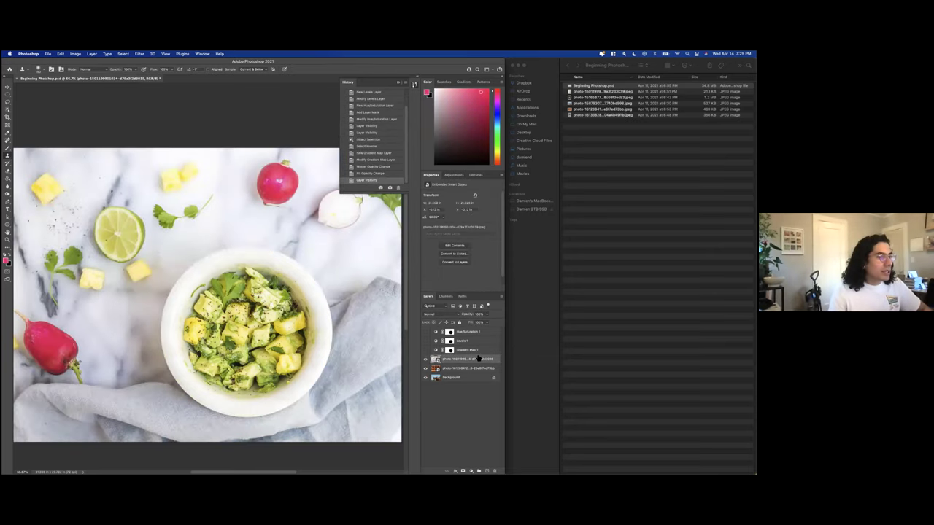
right_click(453, 360)
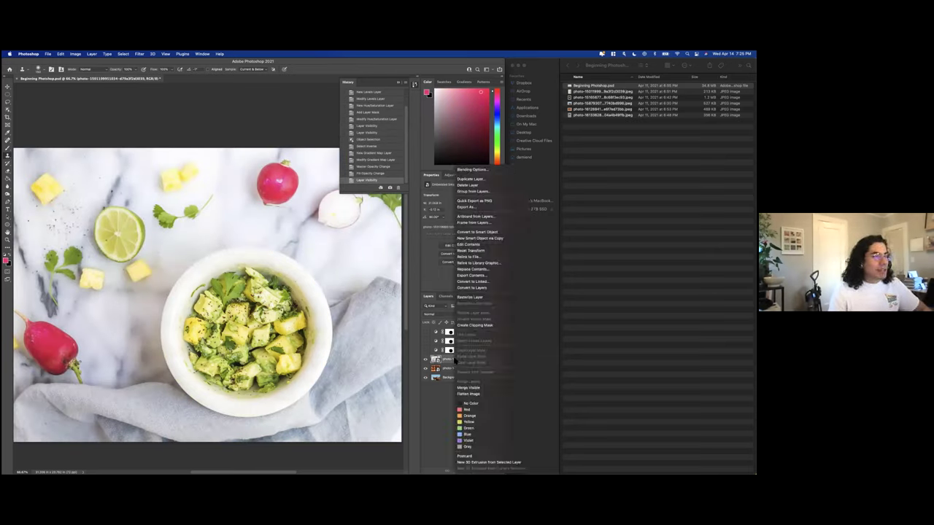
left_click(481, 299)
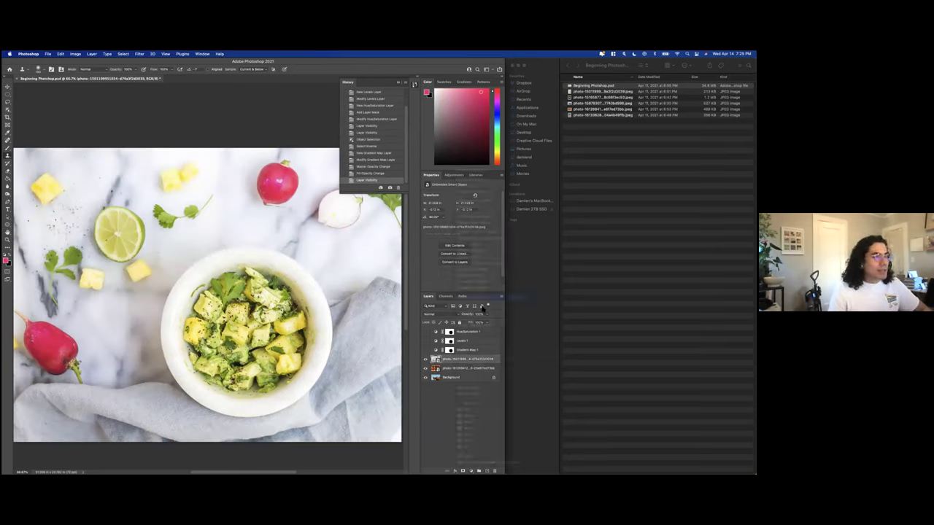
double_click(477, 360)
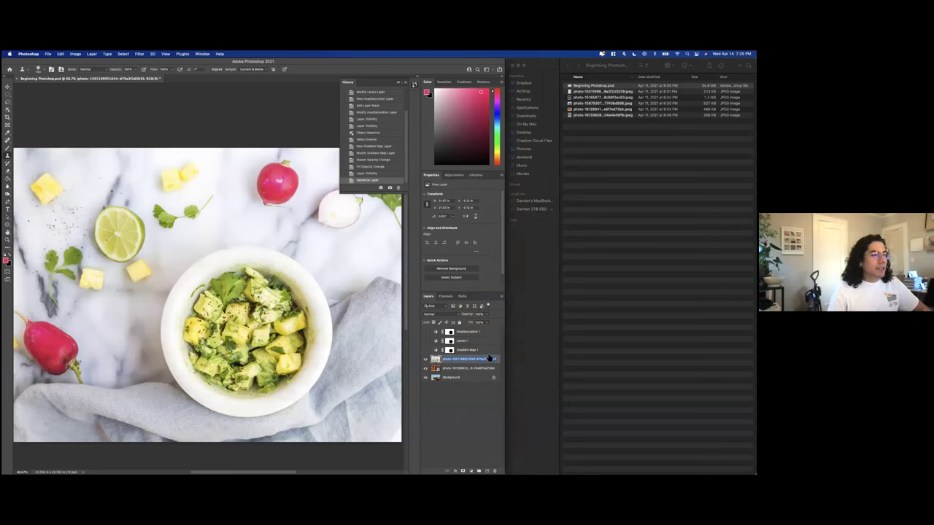
double_click(490, 359)
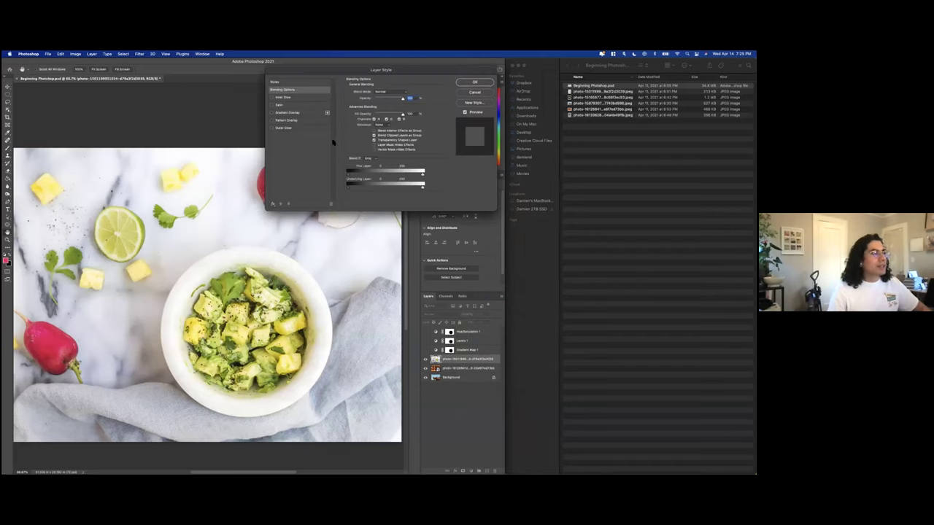
left_click(271, 98)
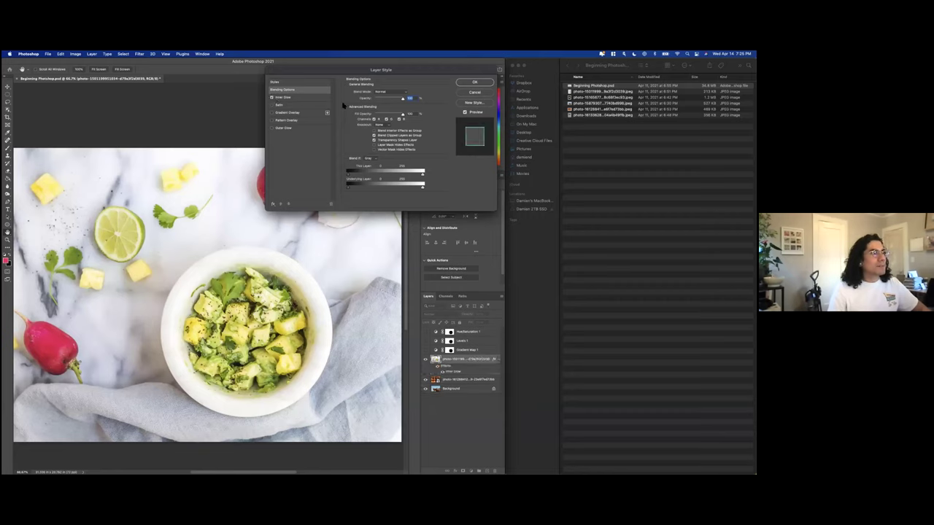
left_click(310, 97)
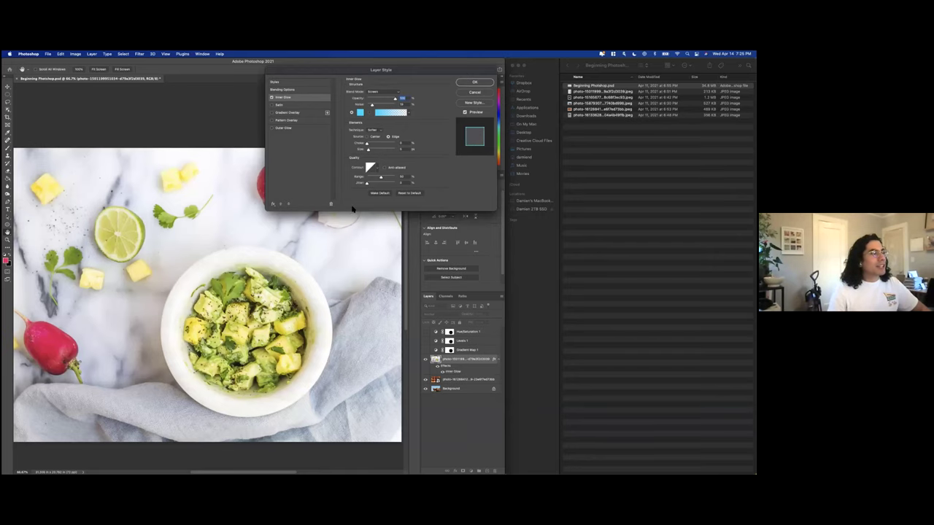
scroll(208, 210, "down", 2)
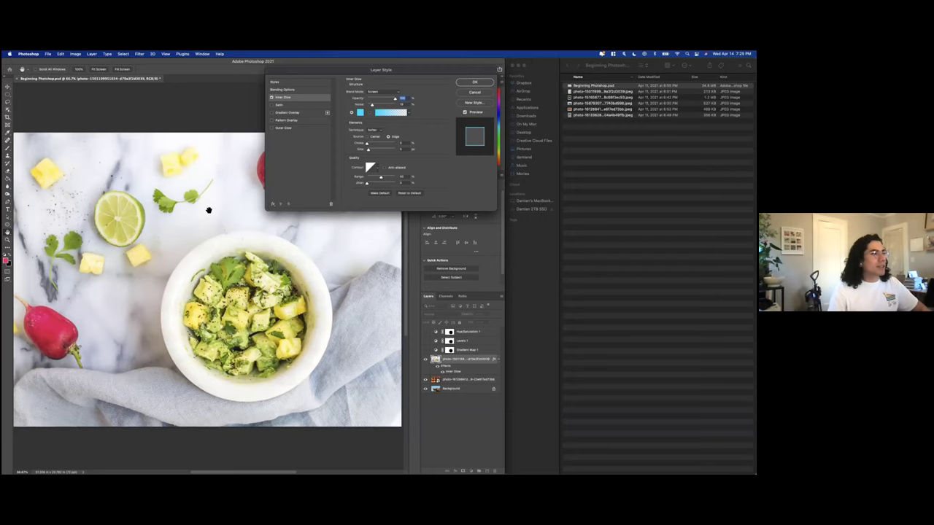
scroll(208, 210, "left", 4)
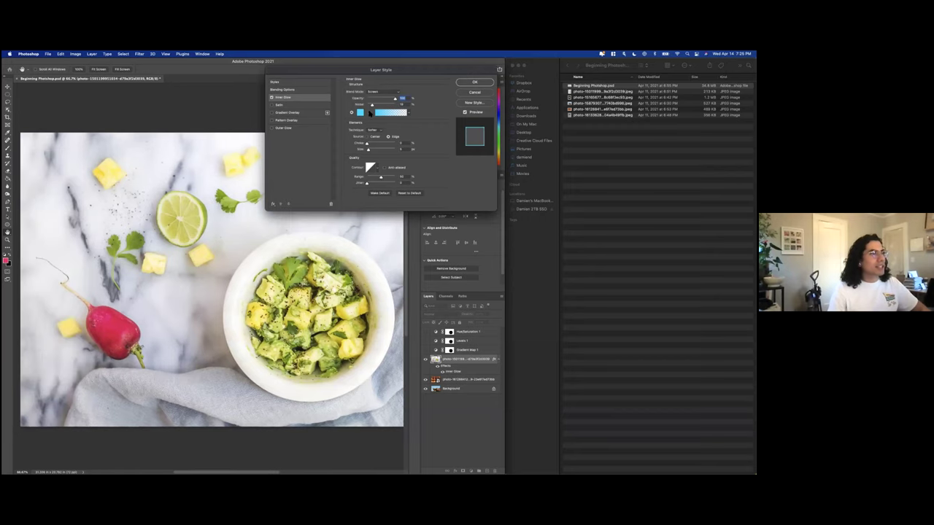
left_click(480, 94)
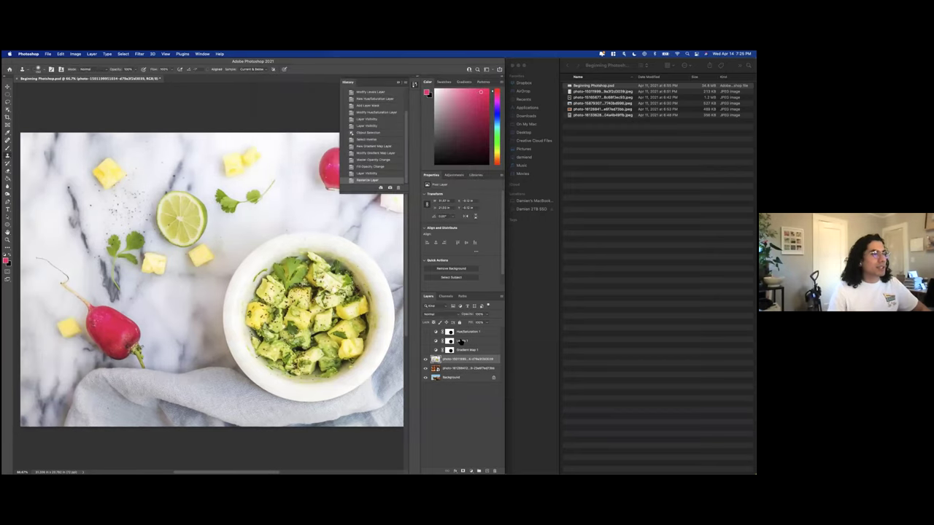
double_click(497, 358)
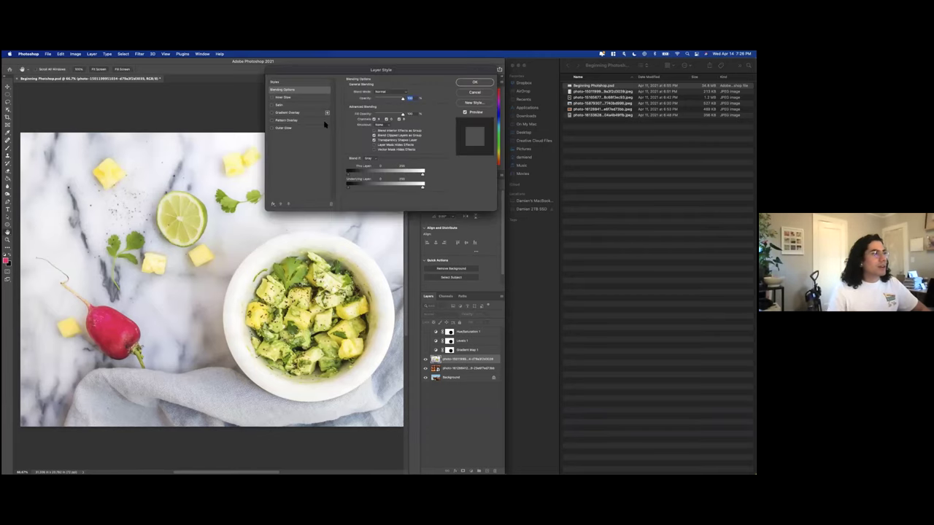
left_click(273, 113)
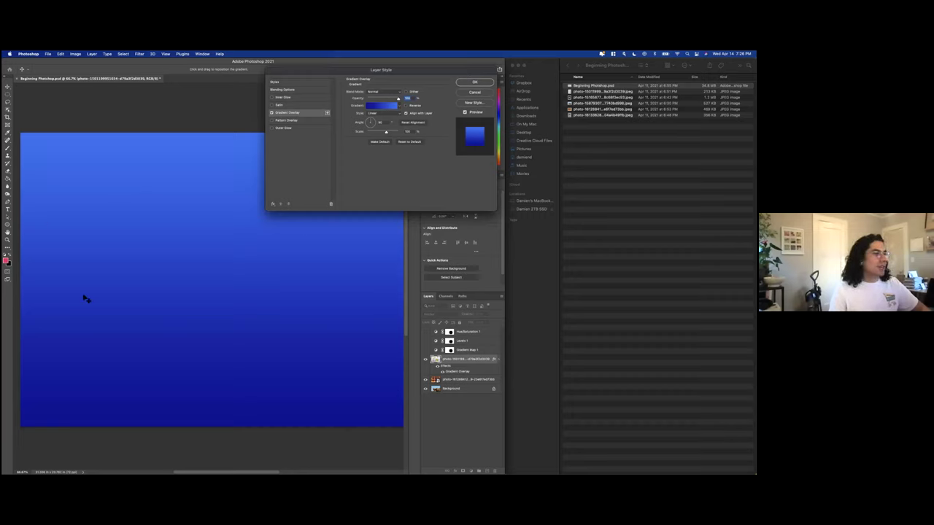
left_click(476, 83)
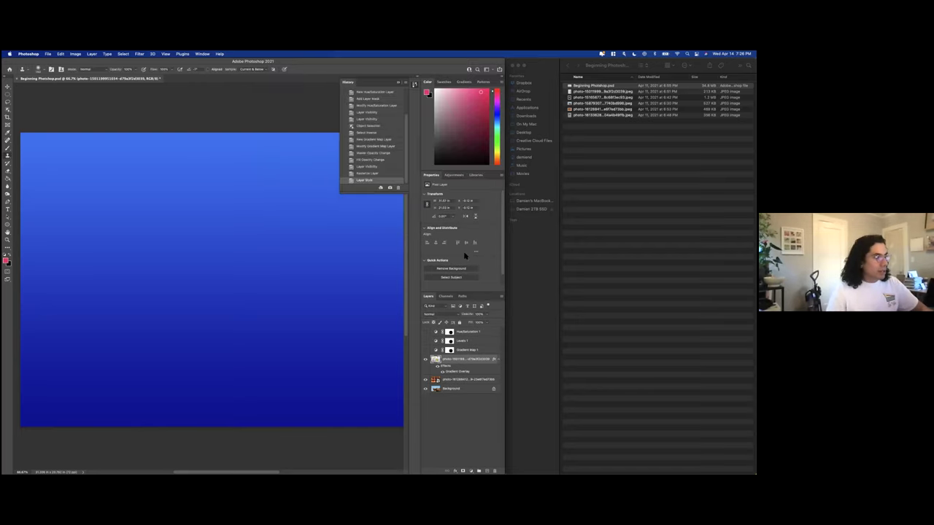
key("super+z")
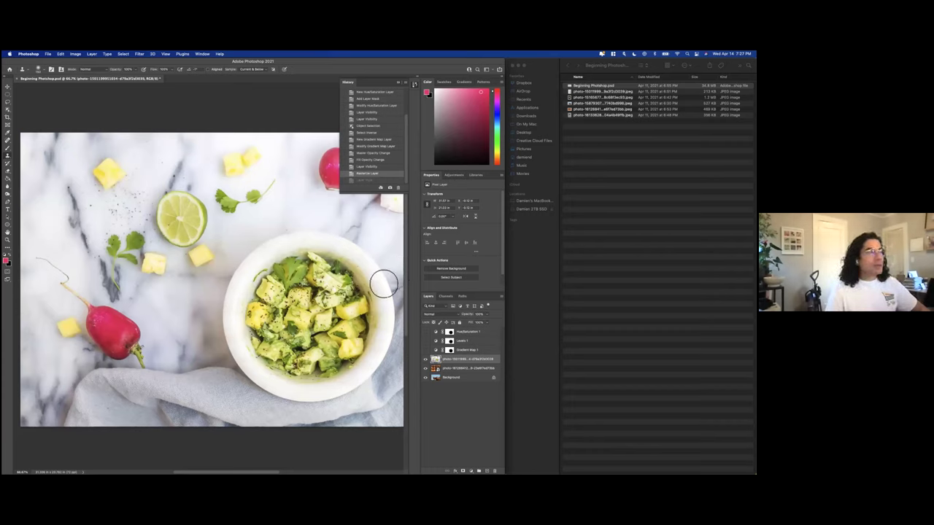
Close History, hide the food photo layer to reveal the oranges, and select the Crop tool.
left_click(399, 83)
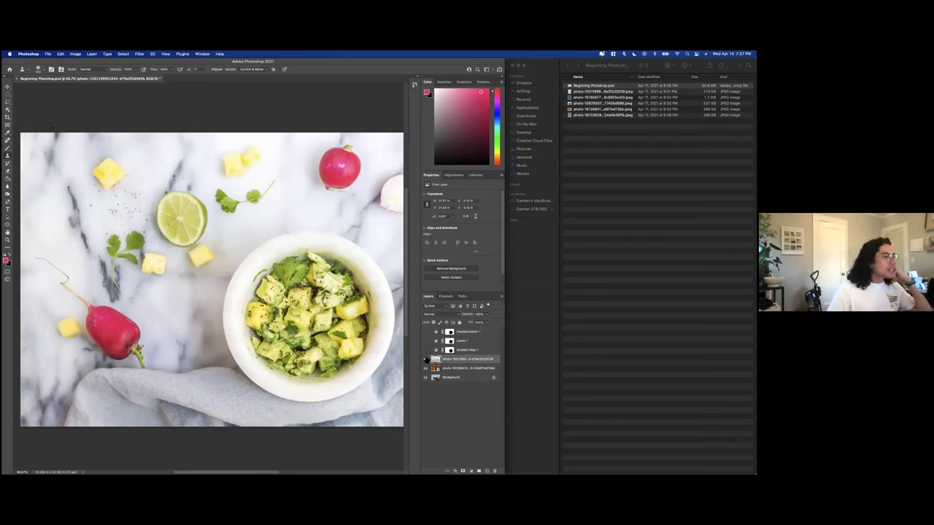
left_click(426, 359)
scroll(262, 302, "right", 5)
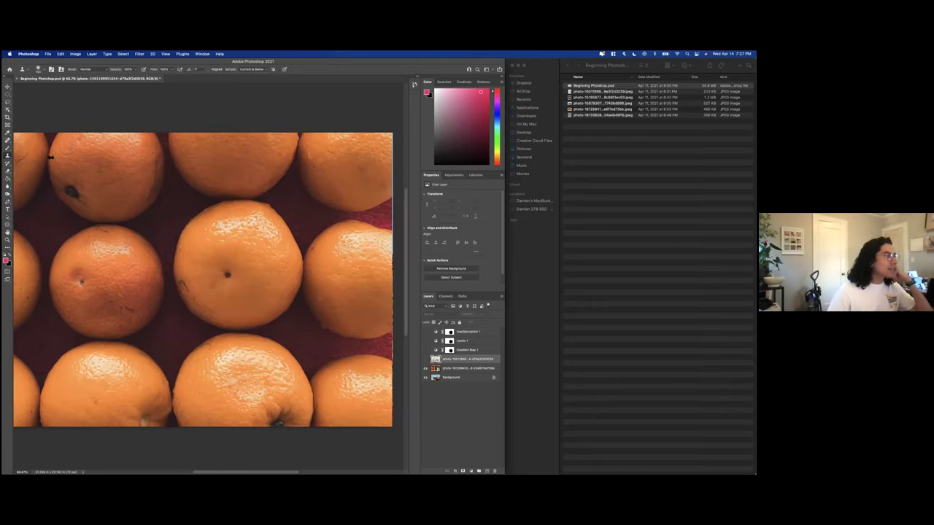
left_click(8, 139)
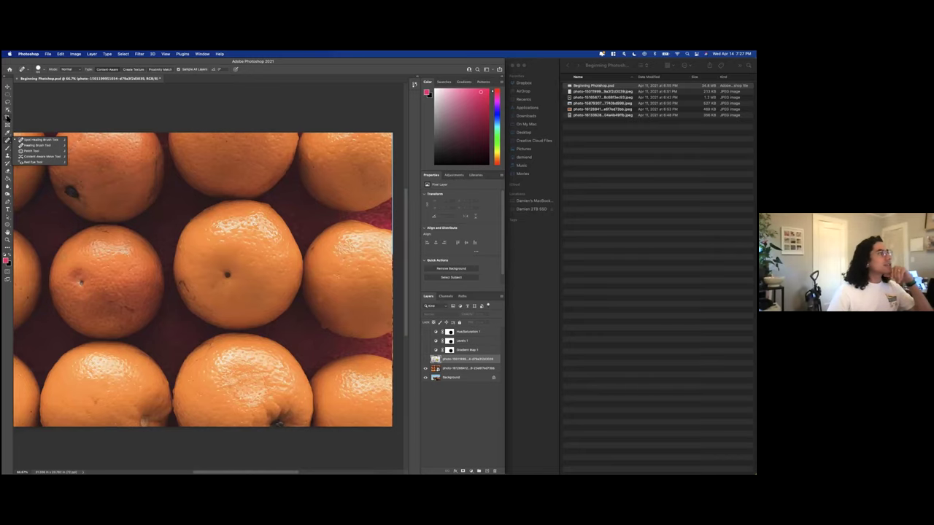
left_click(8, 117)
scroll(189, 149, "left", 4)
Zoom out and adjust the crop handles on the oranges photo, undoing and redoing changes.
scroll(188, 149, "right", 2)
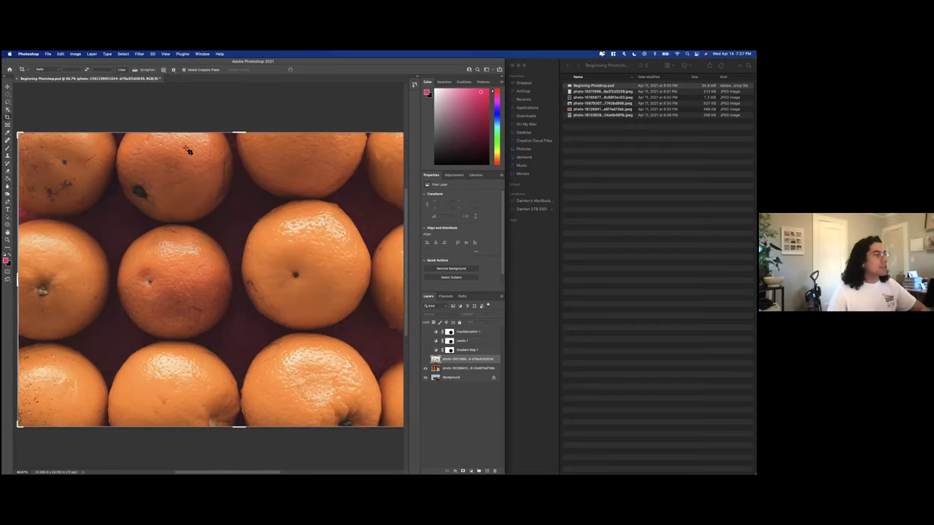
key("super+minus")
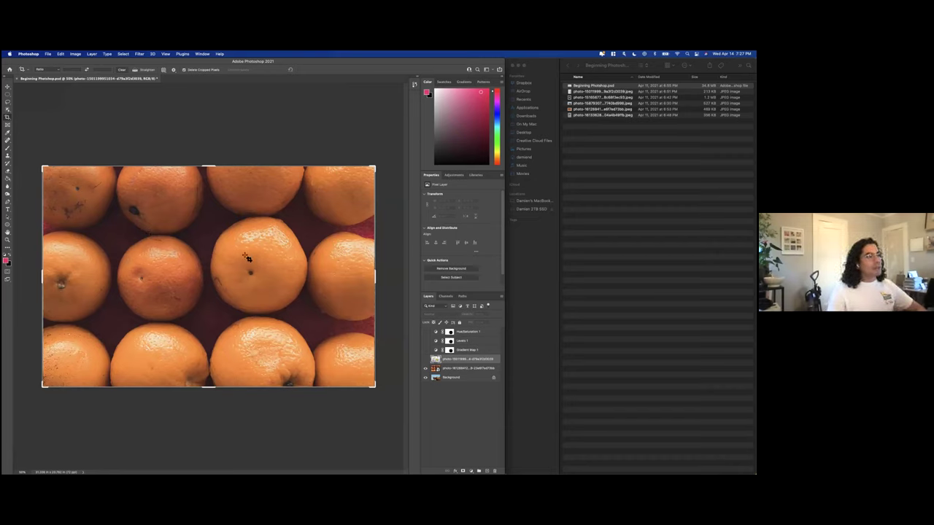
left_click_drag(377, 274, 206, 276)
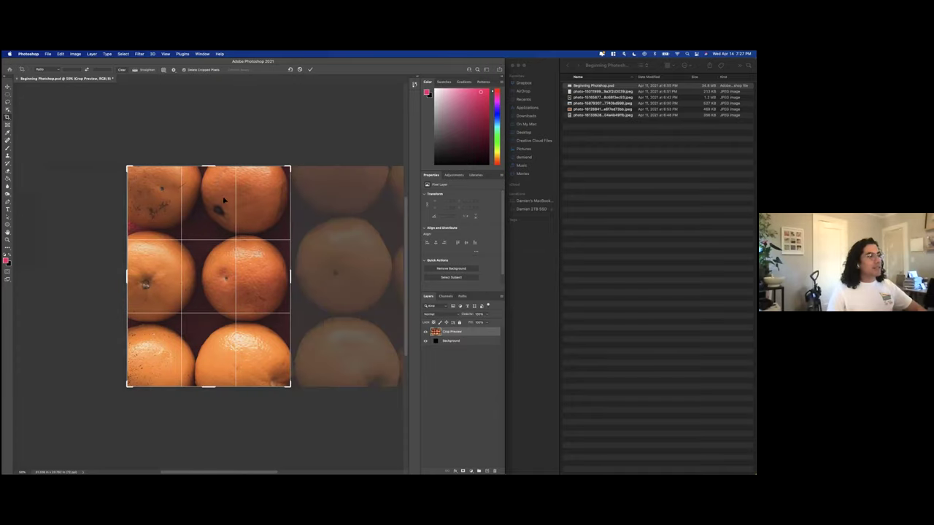
left_click_drag(216, 186, 309, 237)
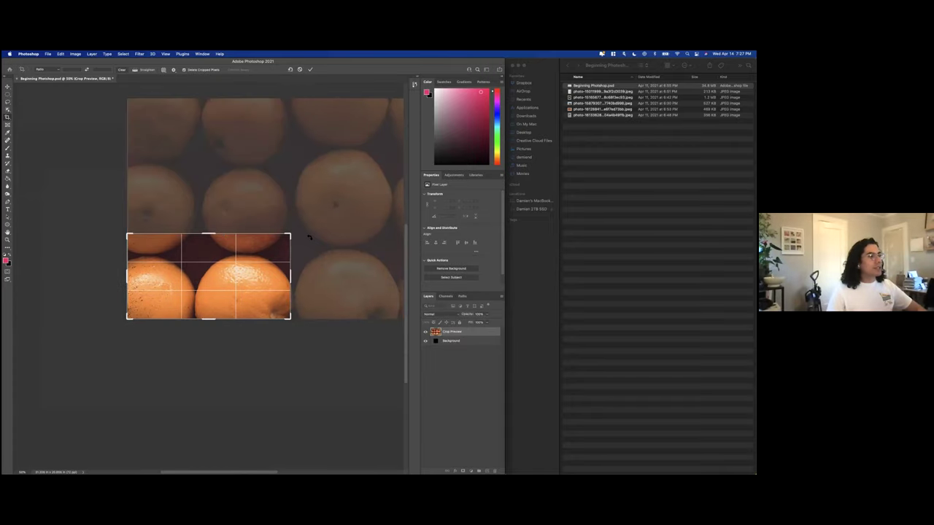
left_click_drag(291, 274, 368, 264)
key("super+z")
key("super+shift+z")
key("super+z")
key("super+shift+z")
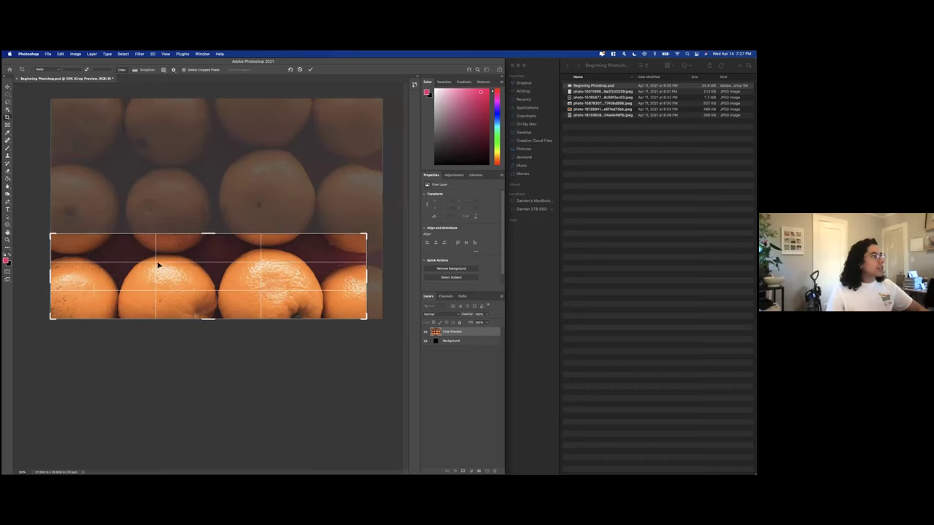
left_click_drag(209, 232, 246, 158)
left_click_drag(100, 203, 153, 236)
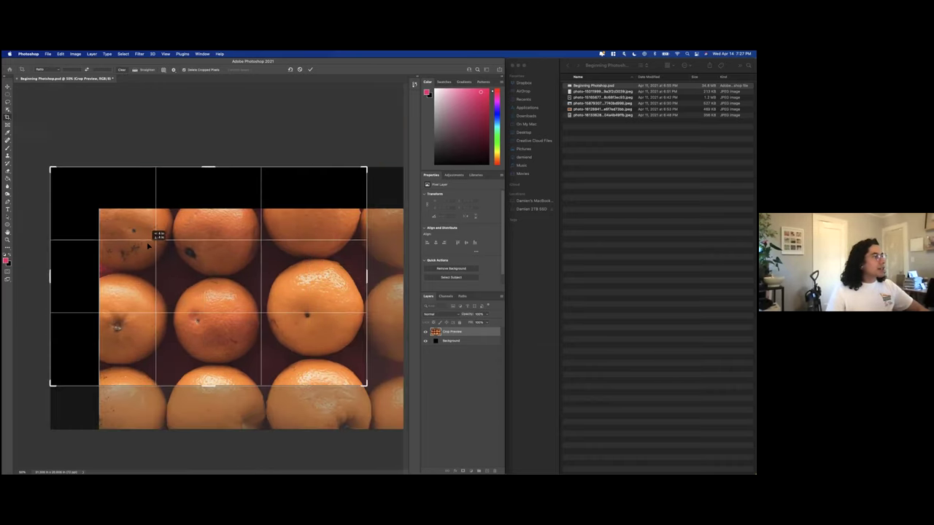
key("super+z")
Commit the crop, then draw a new crop box around the central oranges.
left_click(8, 116)
key("m")
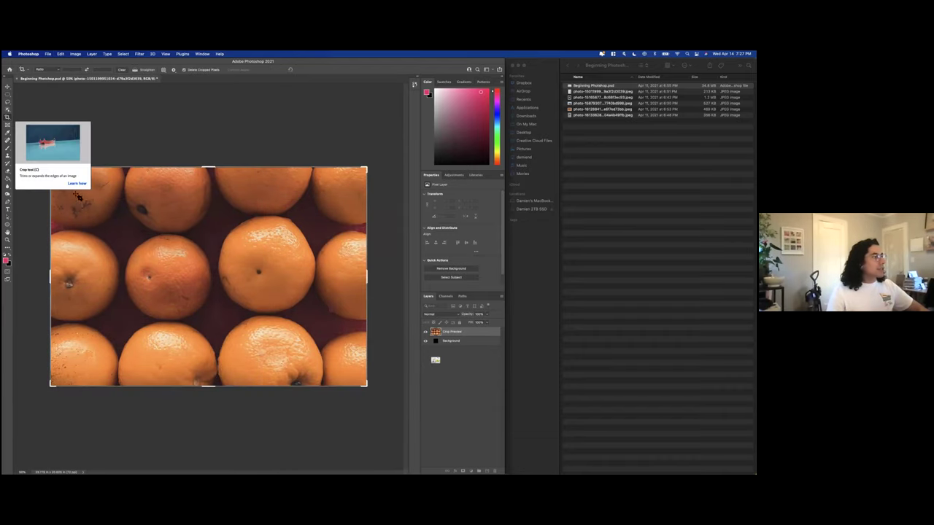
left_click_drag(75, 200, 166, 268)
left_click_drag(310, 357, 344, 357)
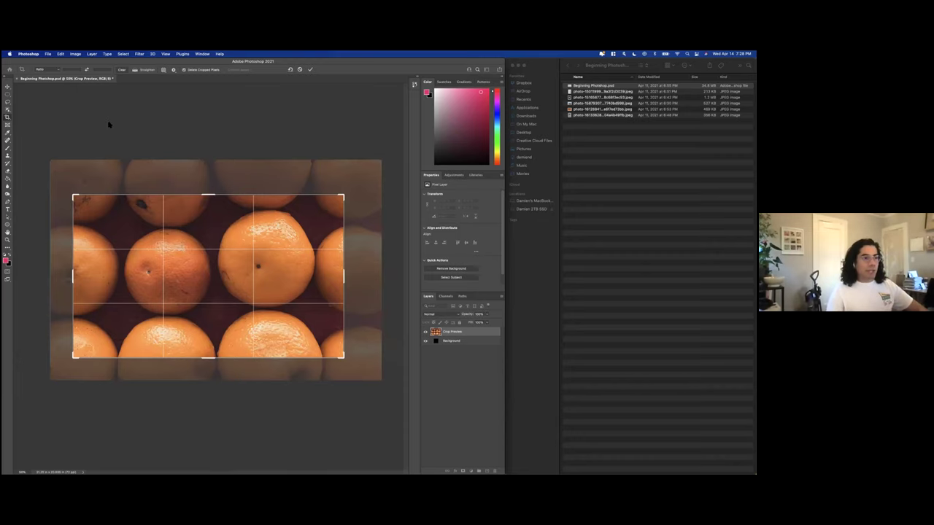
Try the 1:1 and 4:5 crop ratios, toggling between landscape and portrait orientation.
left_click(57, 70)
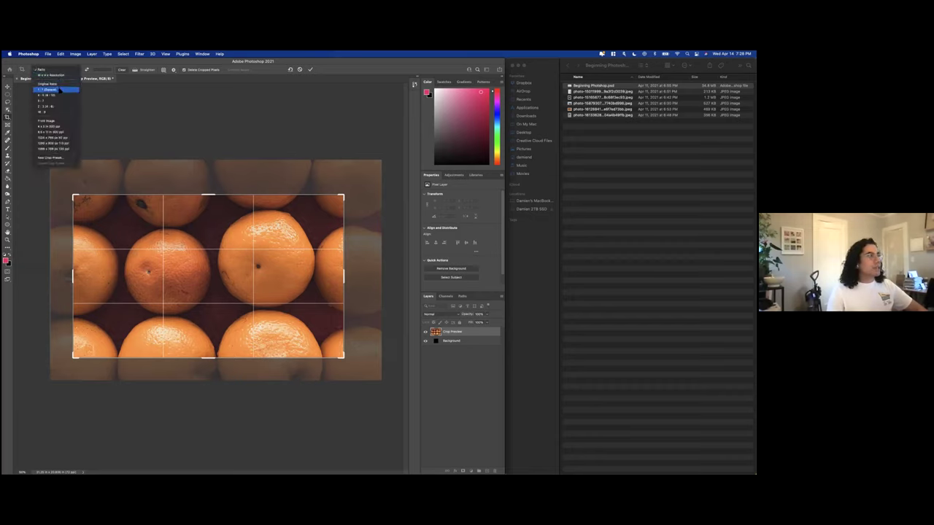
left_click(60, 90)
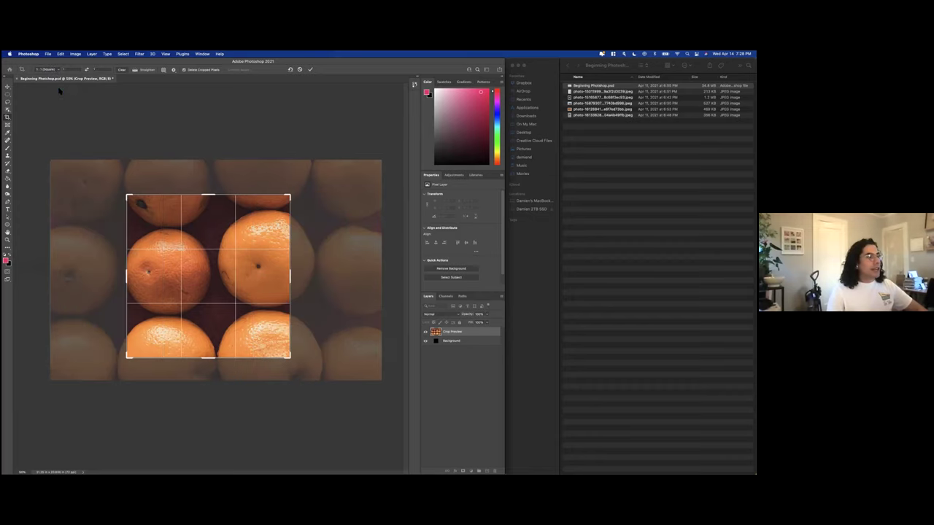
left_click(54, 69)
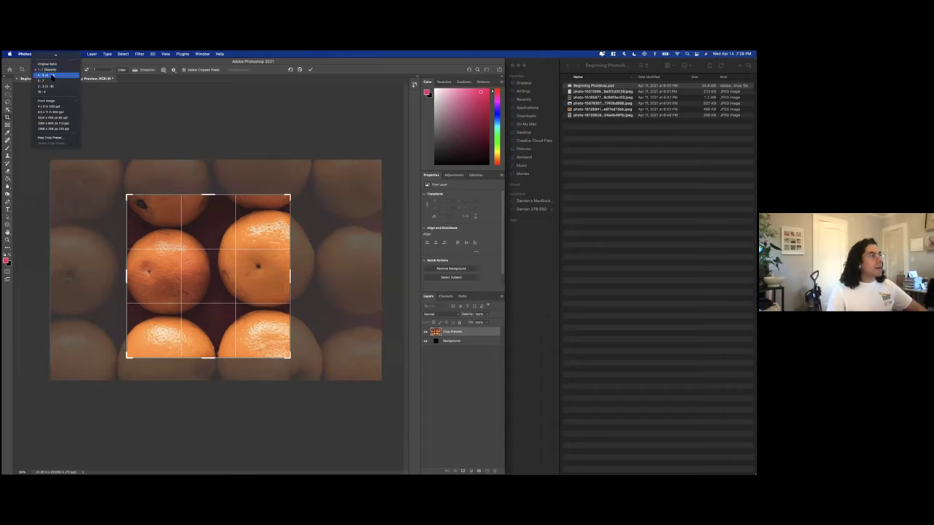
left_click(53, 76)
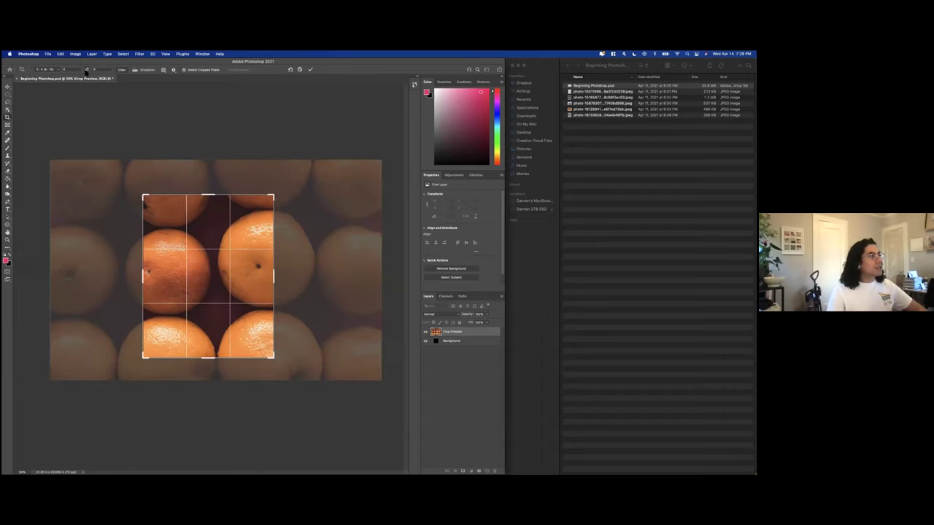
left_click(86, 70)
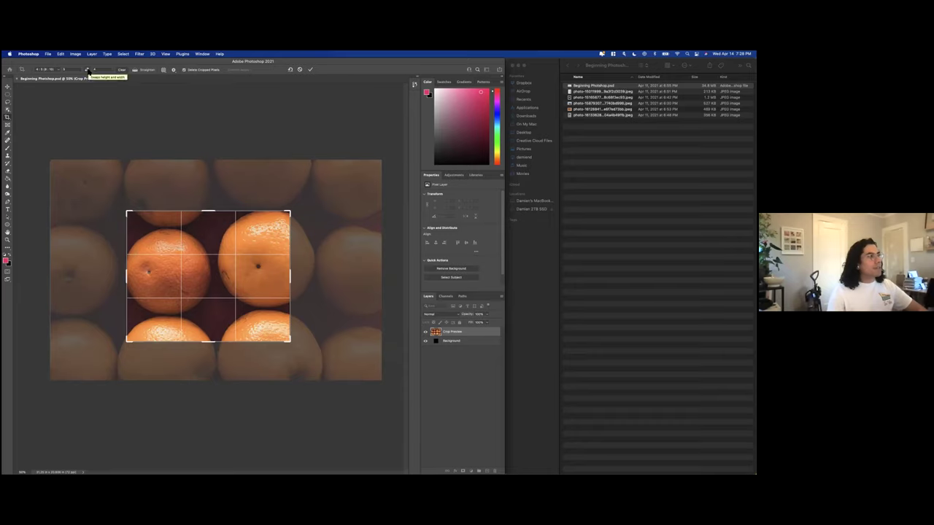
left_click(87, 69)
left_click(87, 70)
left_click(87, 69)
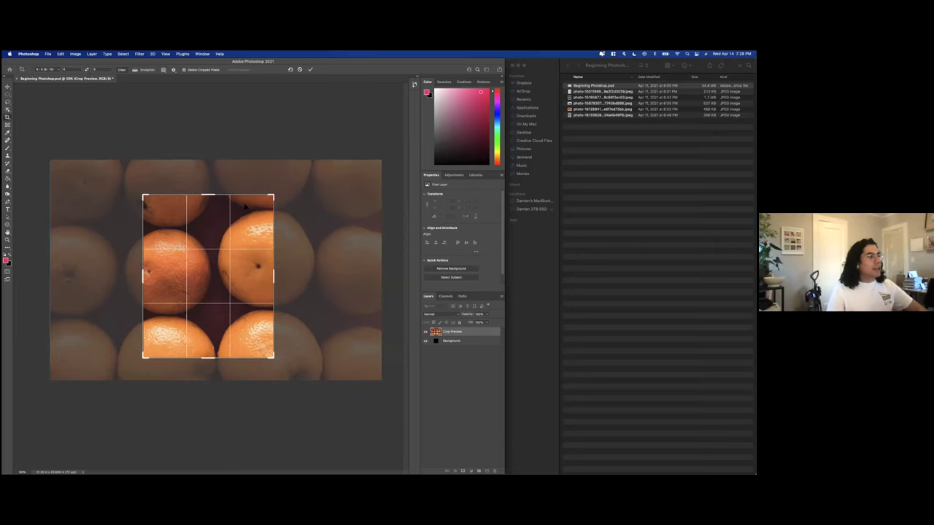
Resize the crop frame from its top, left and right edges over the oranges.
left_click_drag(209, 194, 266, 206)
mouse_move(269, 273)
left_mouse_down()
mouse_move(323, 259)
mouse_move(257, 267)
left_mouse_up()
mouse_move(155, 274)
left_mouse_down()
mouse_move(129, 267)
mouse_move(146, 270)
left_mouse_up()
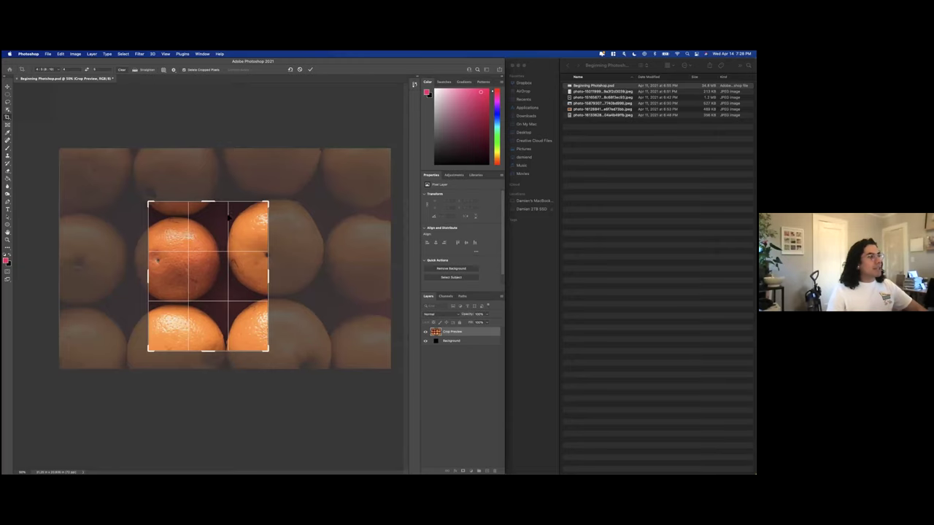
left_click_drag(210, 200, 210, 176)
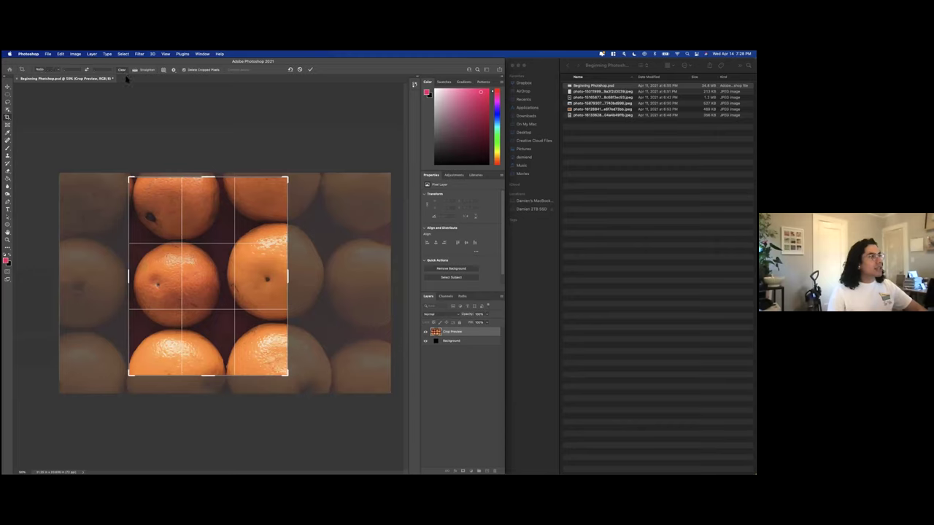
left_click_drag(289, 278, 332, 278)
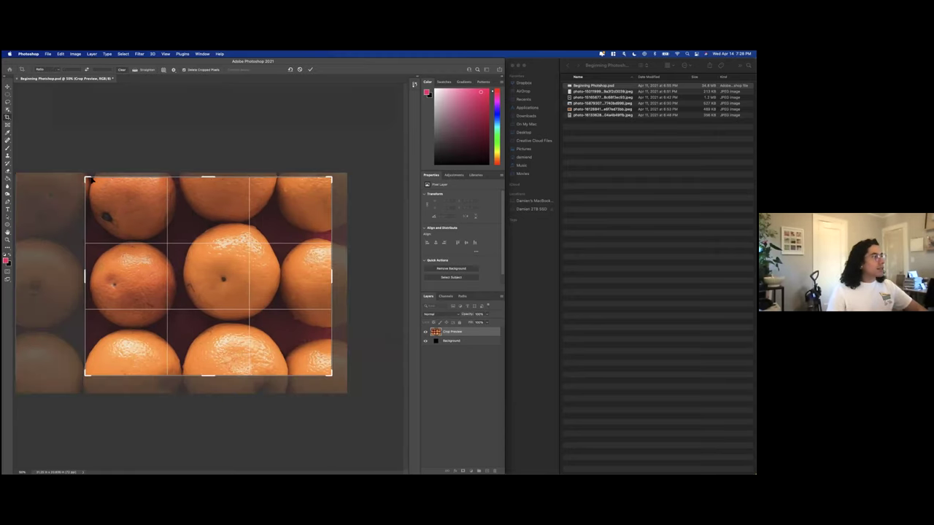
left_click_drag(85, 178, 55, 177)
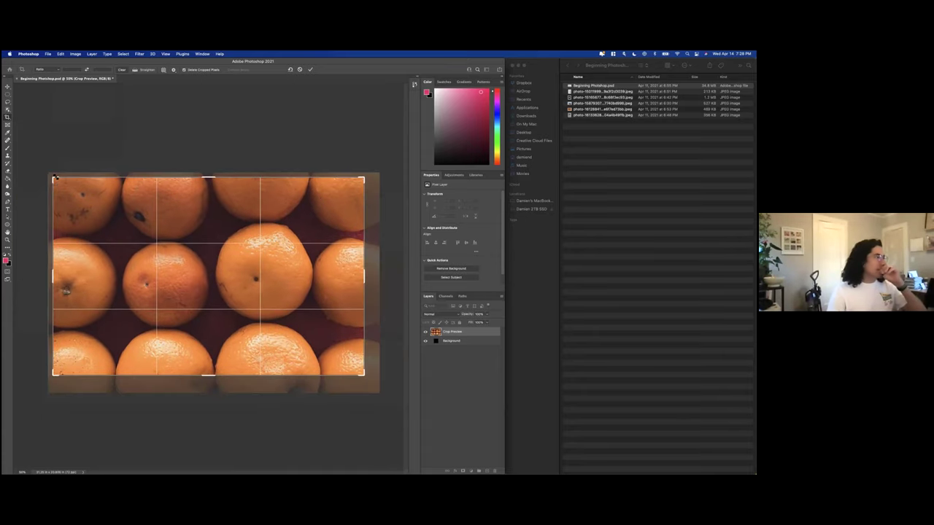
Lock the crop to Original Ratio and resize the frame from its corners and edges.
left_click(43, 69)
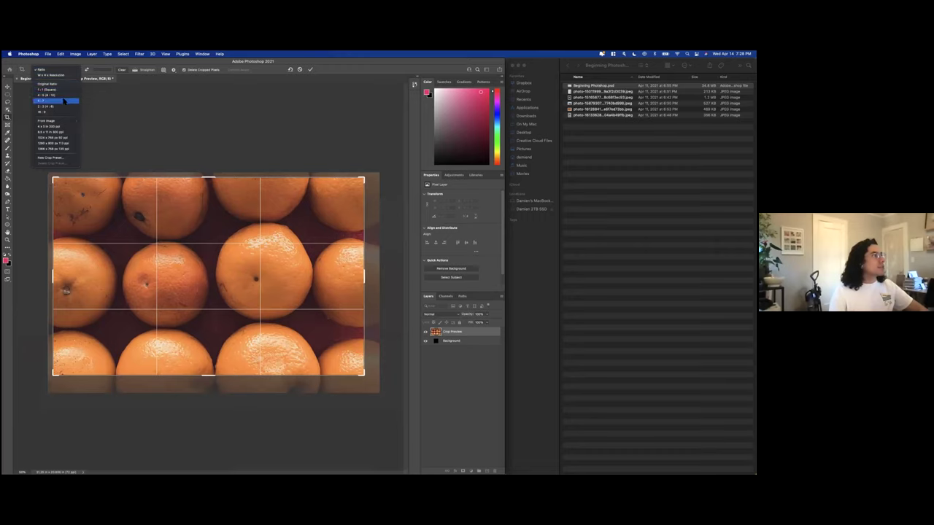
left_click(61, 85)
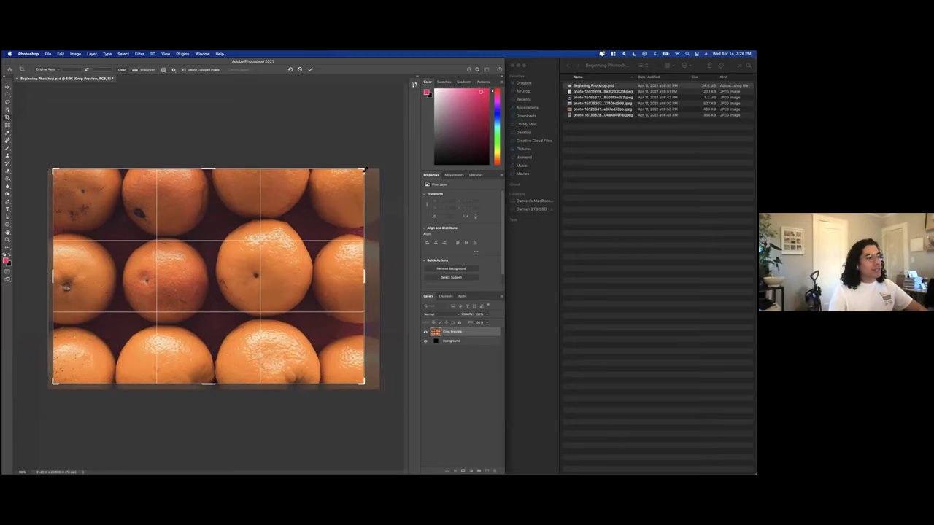
left_click_drag(364, 170, 328, 194)
mouse_move(211, 194)
left_mouse_down()
mouse_move(214, 170)
mouse_move(210, 206)
mouse_move(202, 198)
left_mouse_up()
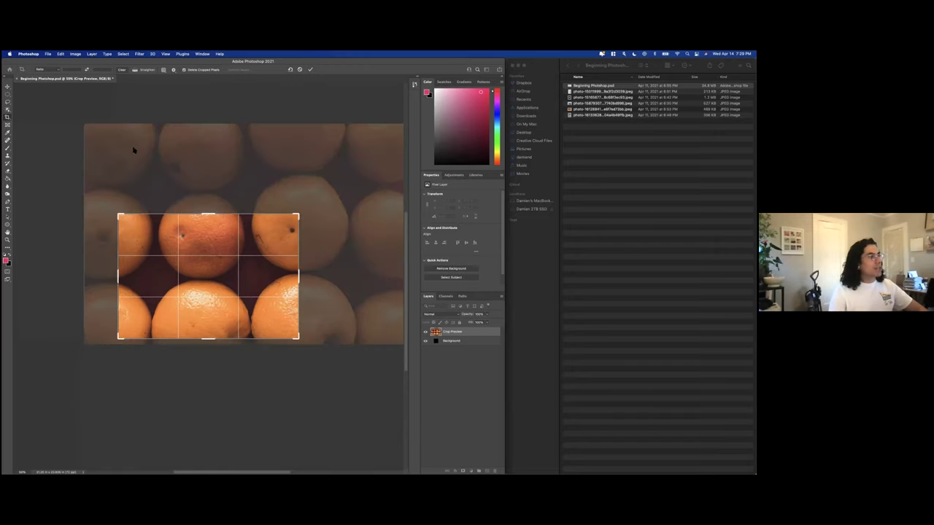
left_click_drag(121, 216, 102, 170)
left_click_drag(318, 278, 361, 269)
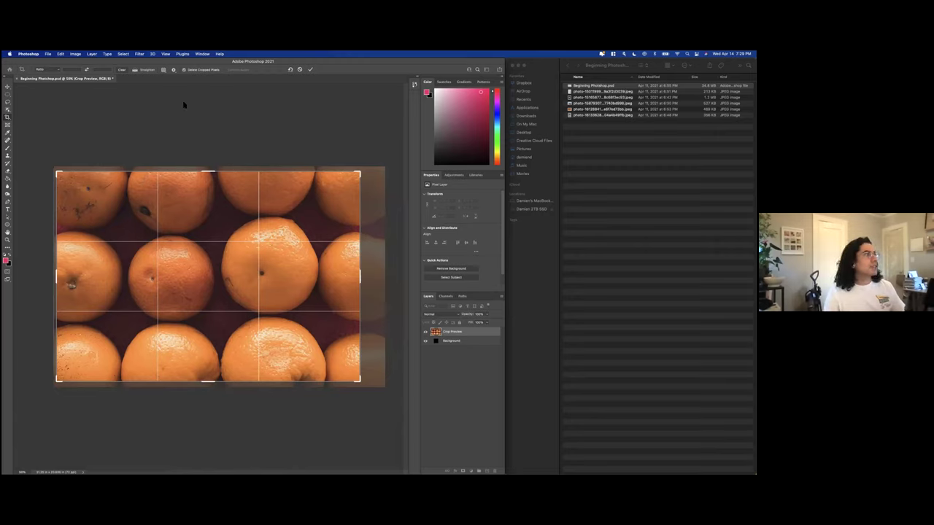
left_click(163, 70)
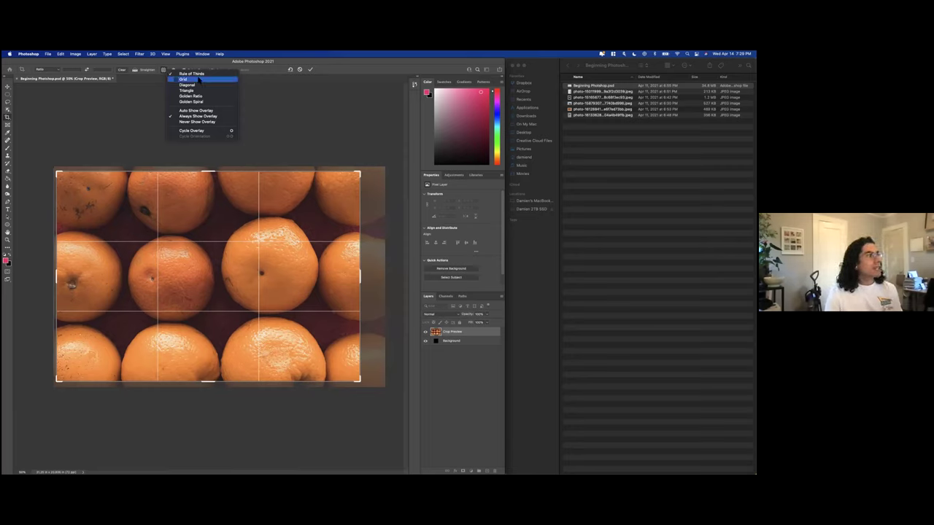
Try the Grid and Diagonal crop overlays, then cycle through triangle, golden ratio and spiral.
left_click(186, 79)
left_click(165, 71)
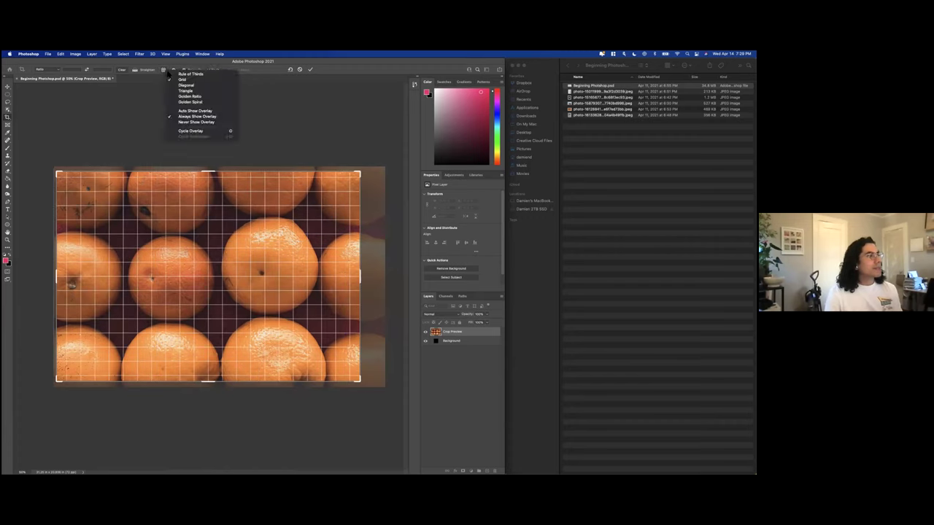
left_click(182, 88)
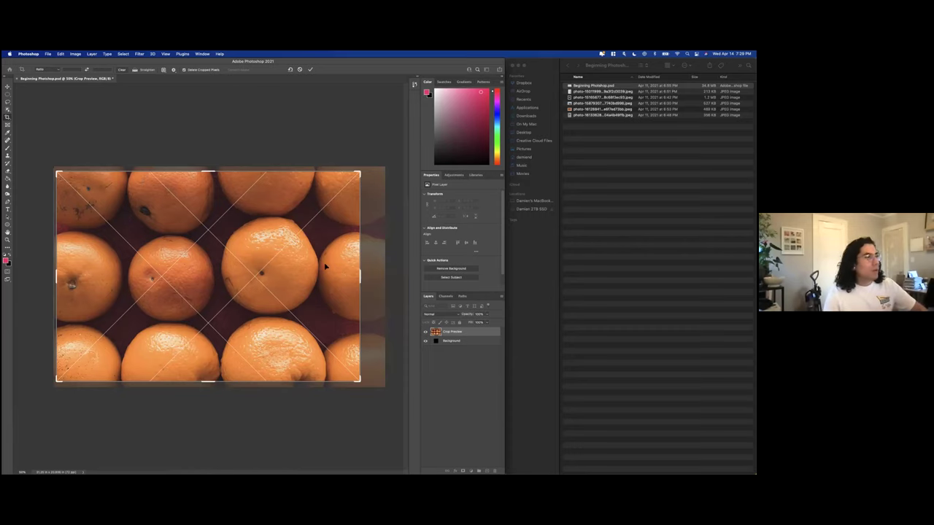
key("o")
key("o")
key("o")
key("o")
key("o")
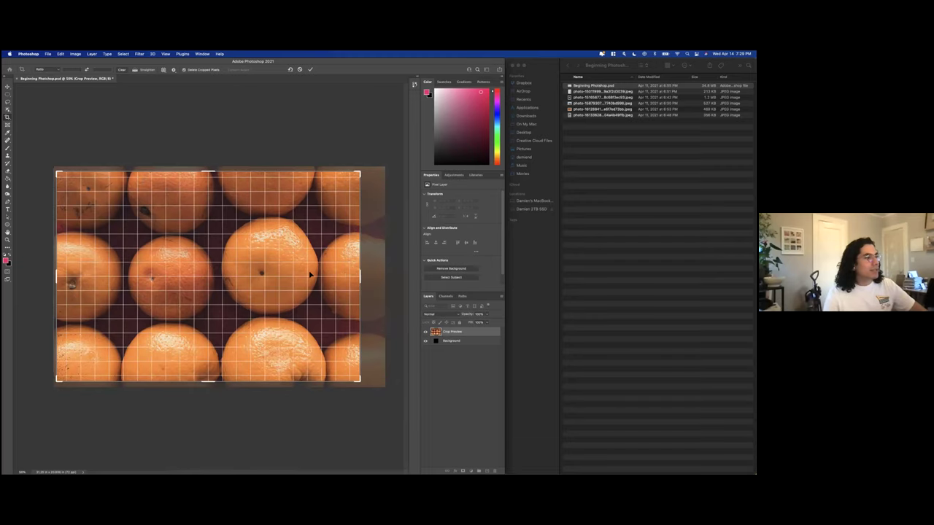
key("o")
key("o")
key("o")
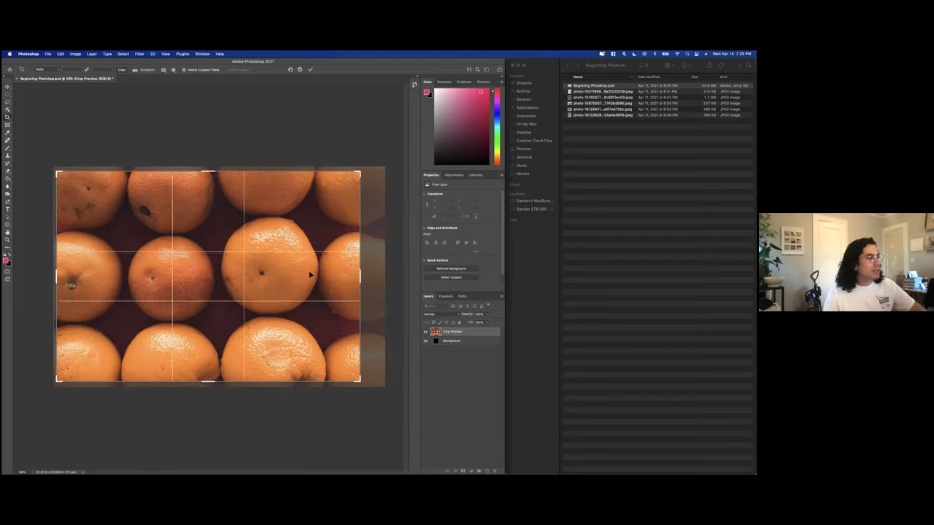
key("o")
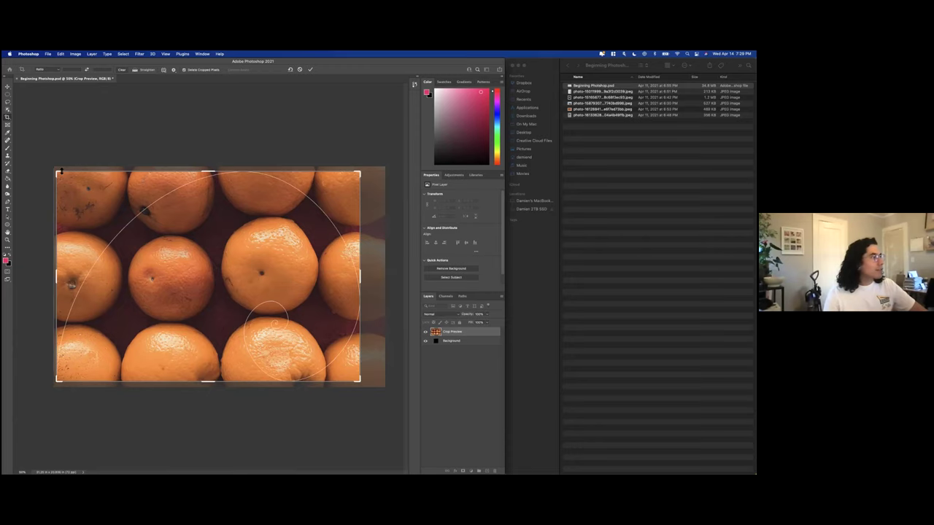
key("o")
Settle on the Rule of Thirds overlay and lower the crop's top edge slightly.
left_click(163, 69)
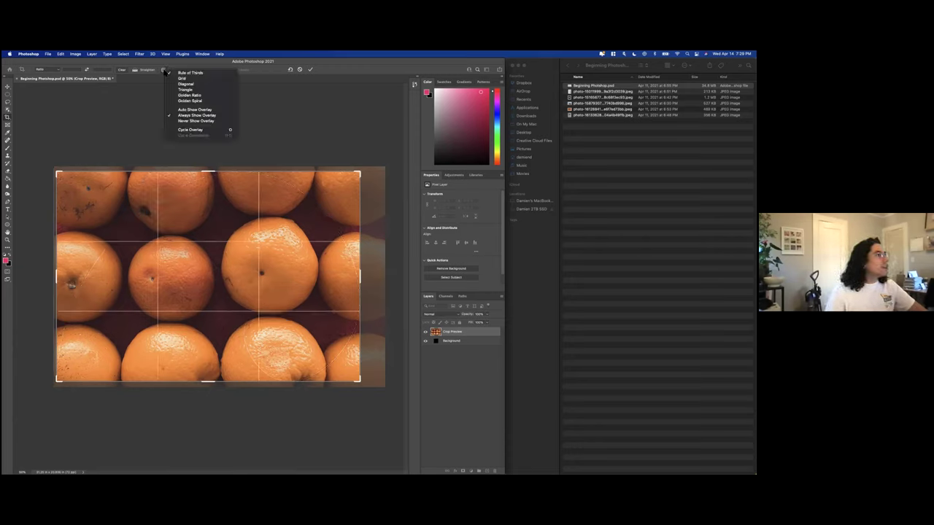
left_click(165, 71)
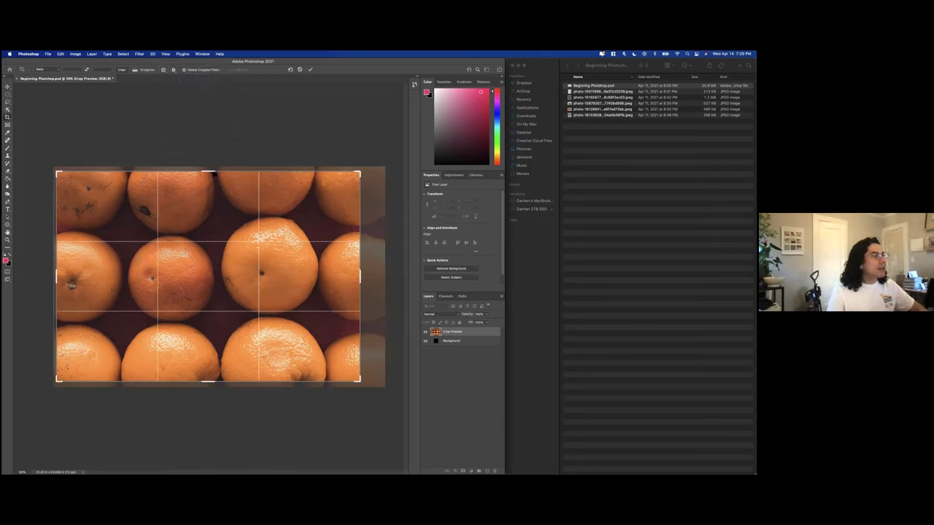
left_click_drag(212, 173, 212, 182)
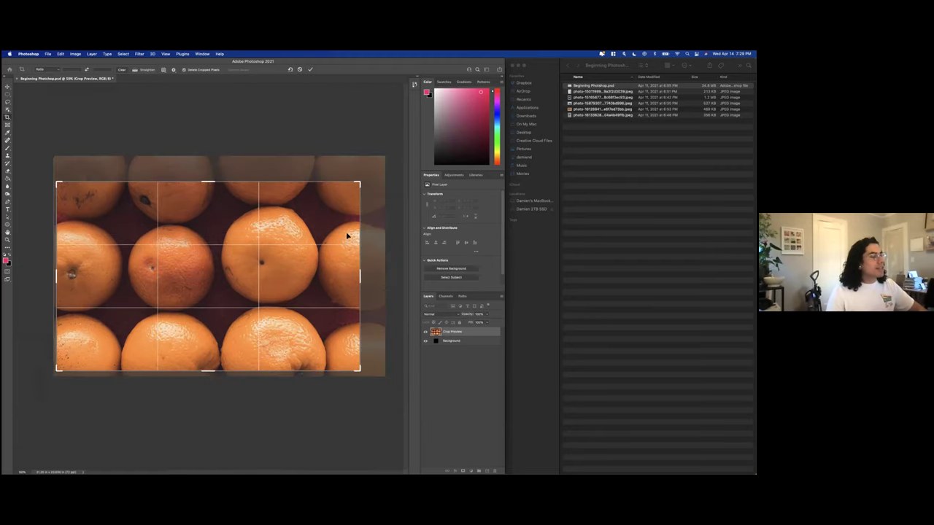
Apply the crop, undo it, redraw the crop box over the oranges, and apply again.
left_click(310, 70)
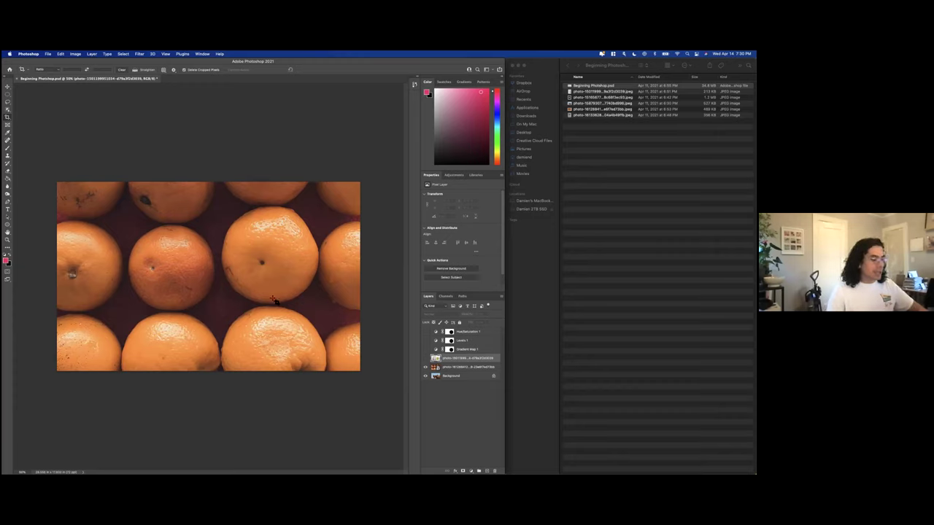
key("super+z")
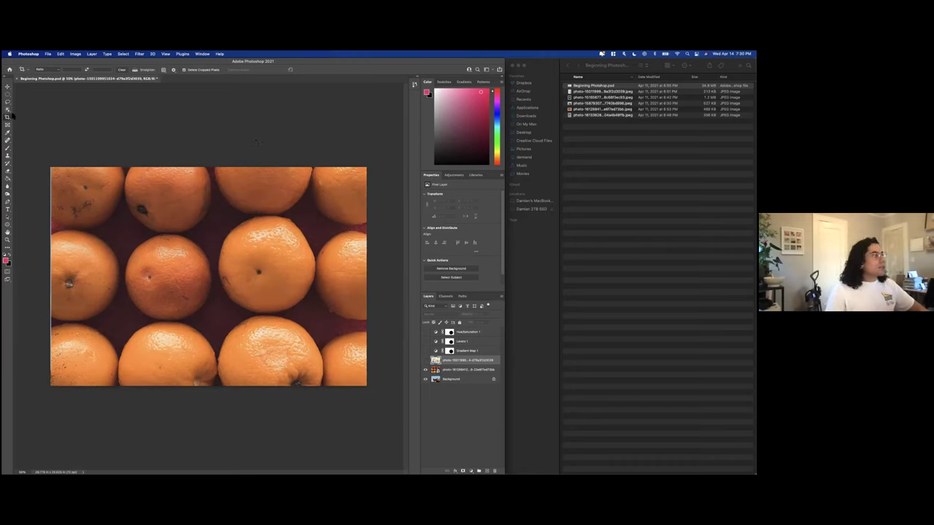
left_click_drag(63, 180, 347, 356)
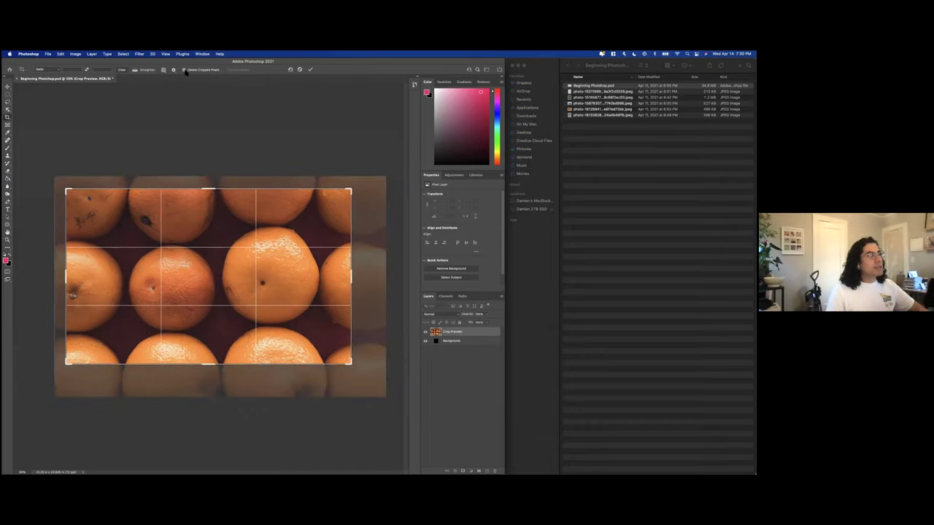
left_click(310, 70)
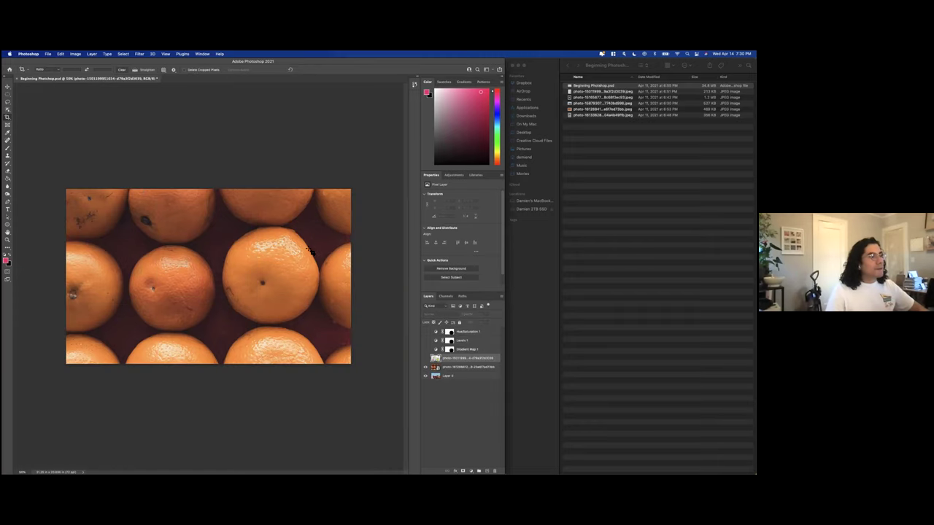
Nudge the oranges photo with the Move tool, then undo the move.
key("v")
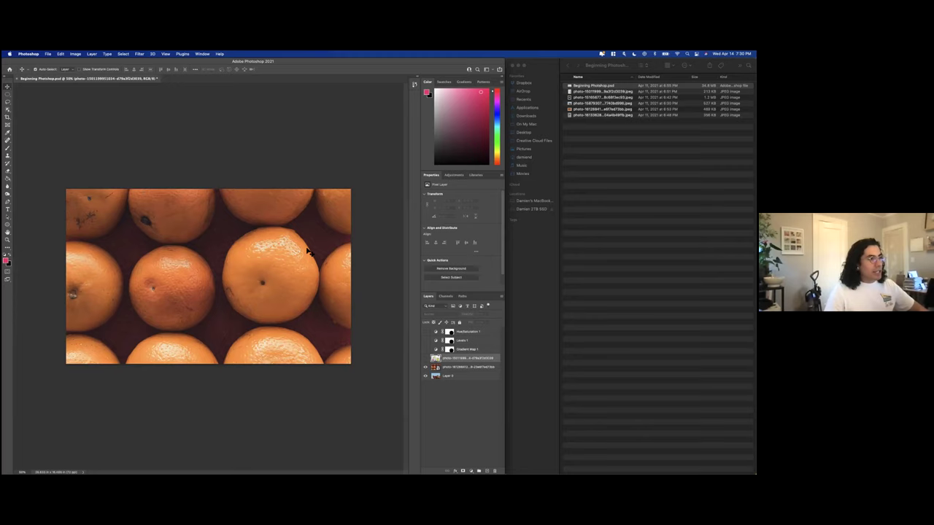
mouse_move(143, 221)
left_mouse_down()
mouse_move(167, 229)
mouse_move(104, 198)
mouse_move(96, 230)
mouse_move(134, 224)
mouse_move(131, 179)
mouse_move(126, 235)
mouse_move(86, 215)
mouse_move(129, 226)
left_mouse_up()
left_click_drag(251, 248, 261, 250)
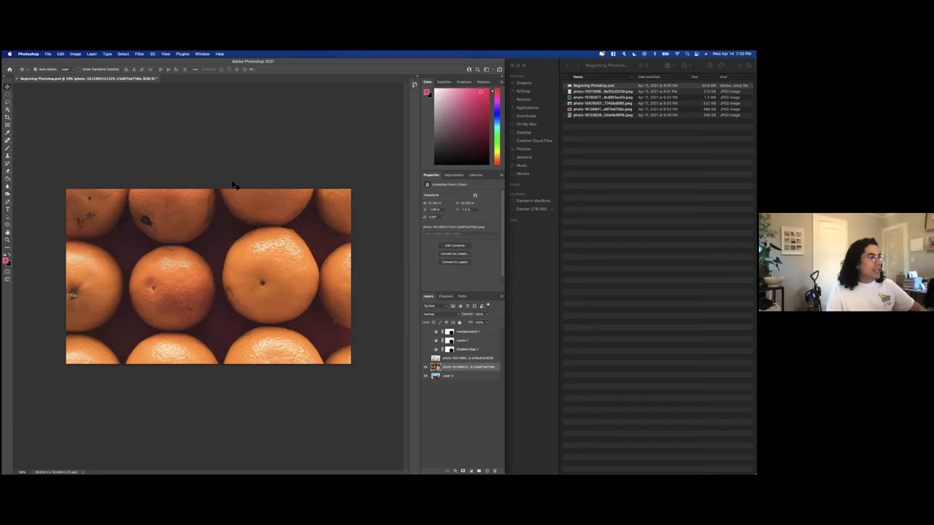
key("ctrl+z")
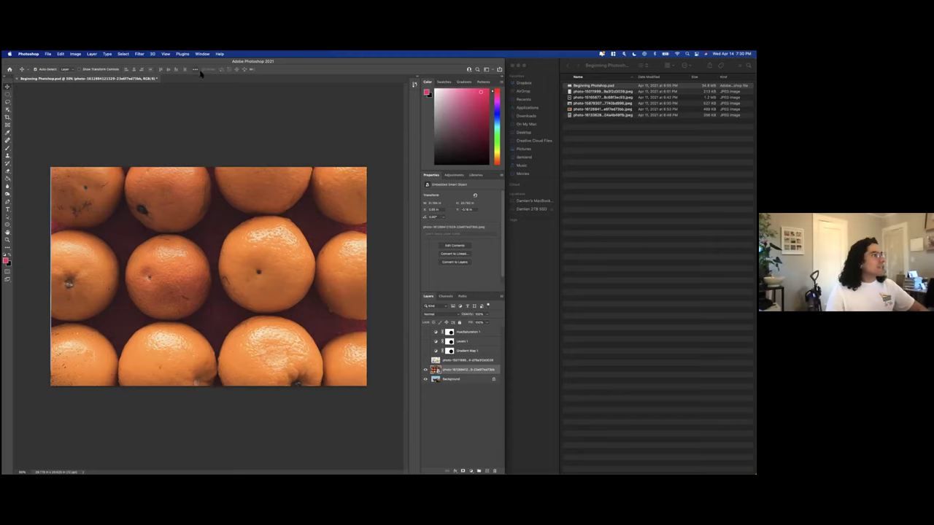
Re-crop from the top and right edges, apply it, then undo twice to restore the photo.
left_click(9, 117)
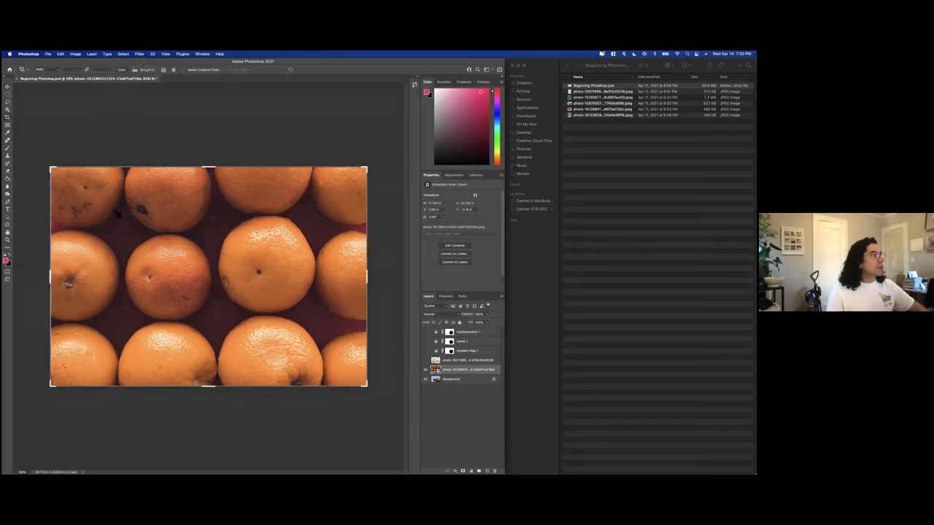
left_click_drag(216, 169, 212, 201)
left_click_drag(369, 273, 330, 274)
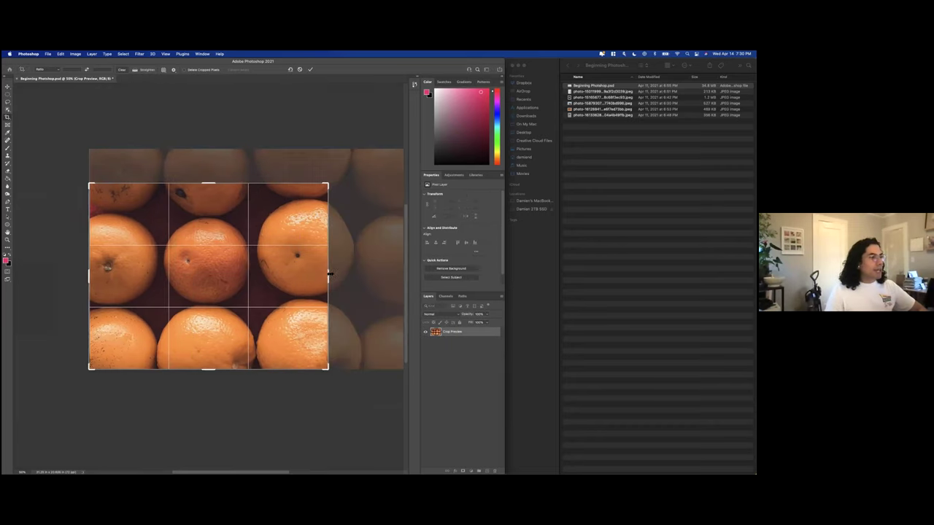
key("Return")
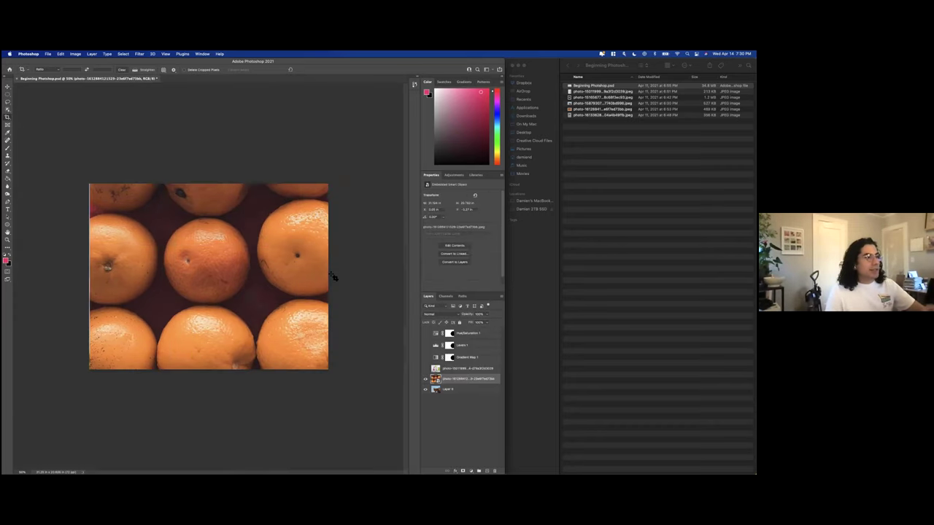
key("super+z")
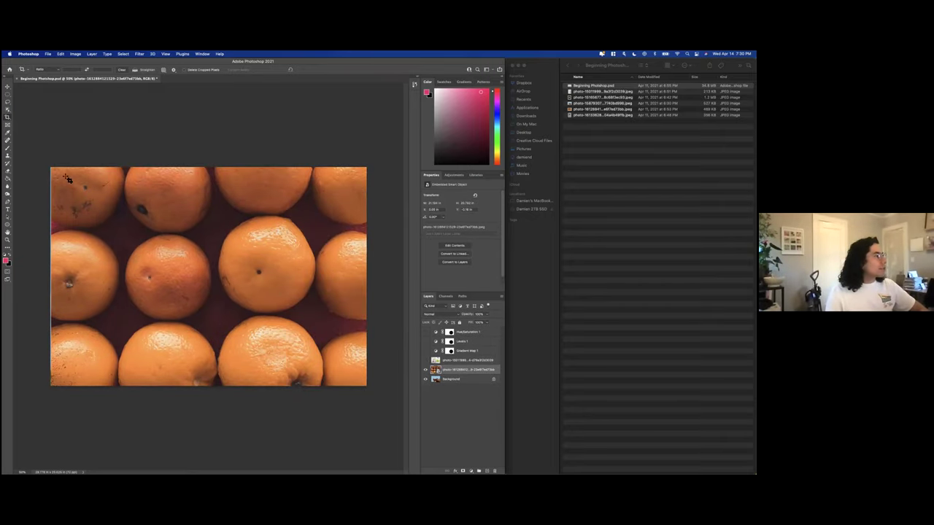
key("super+z")
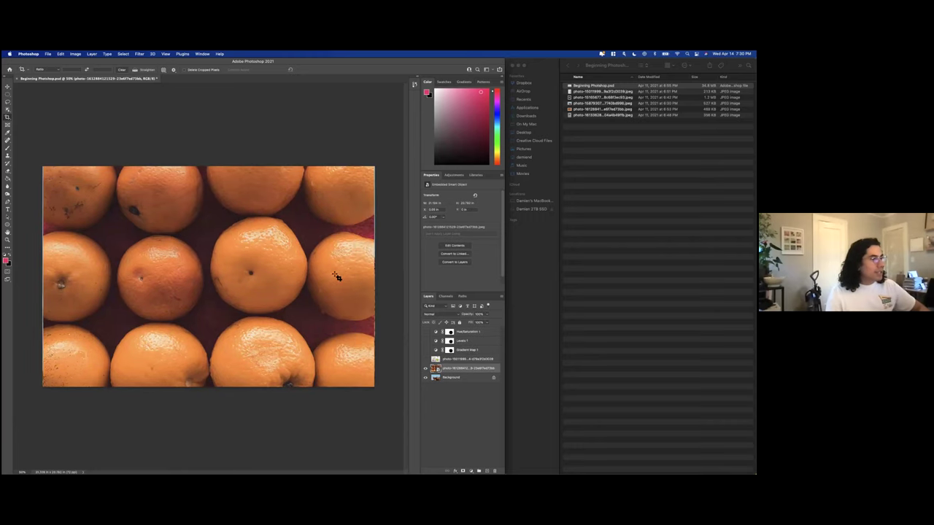
Switch from the Spot Healing Brush to the Healing Brush tool.
left_click(8, 143)
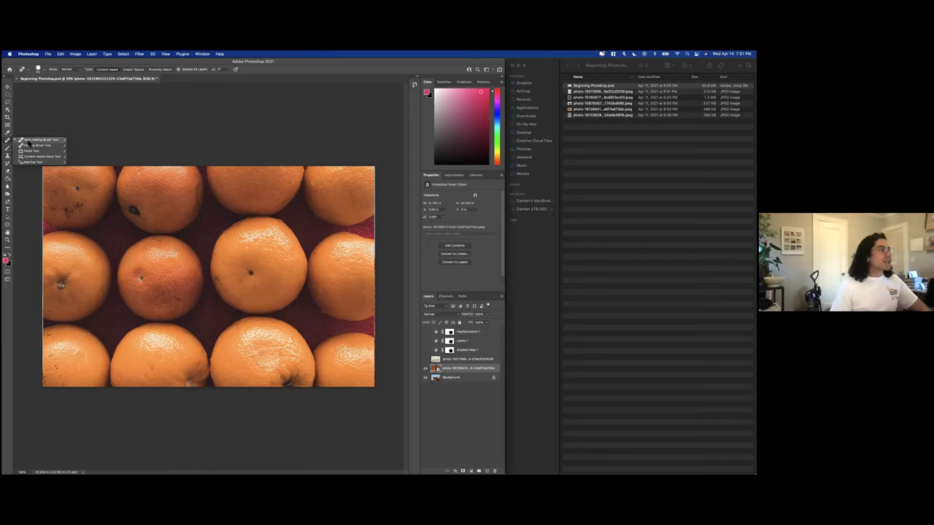
left_click(33, 143)
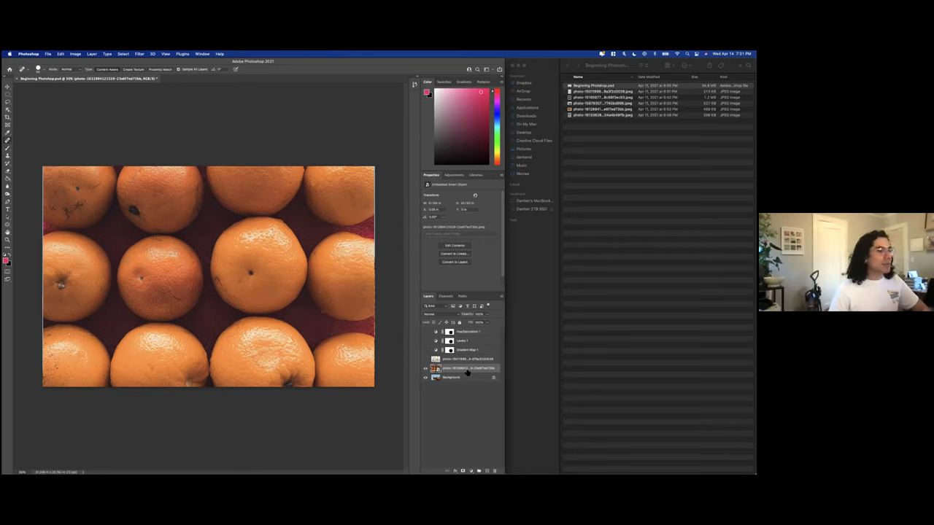
right_click(7, 142)
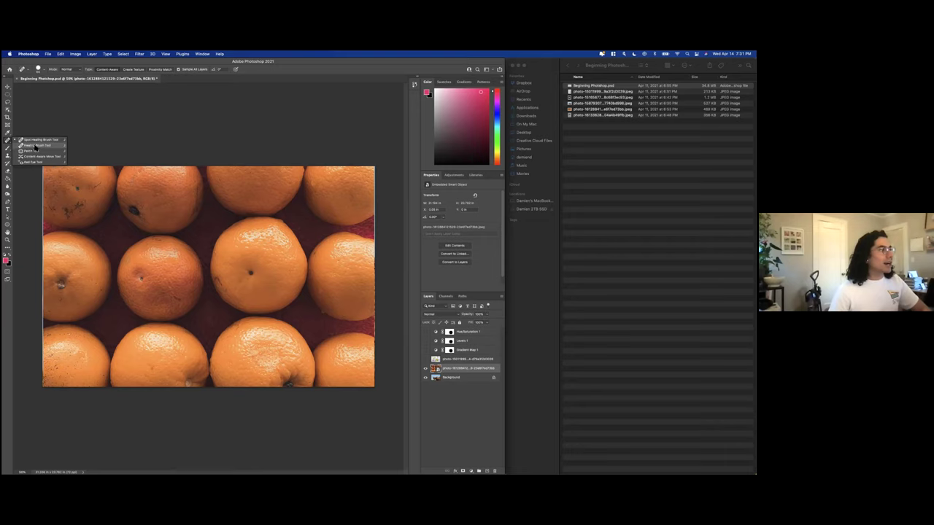
left_click(35, 145)
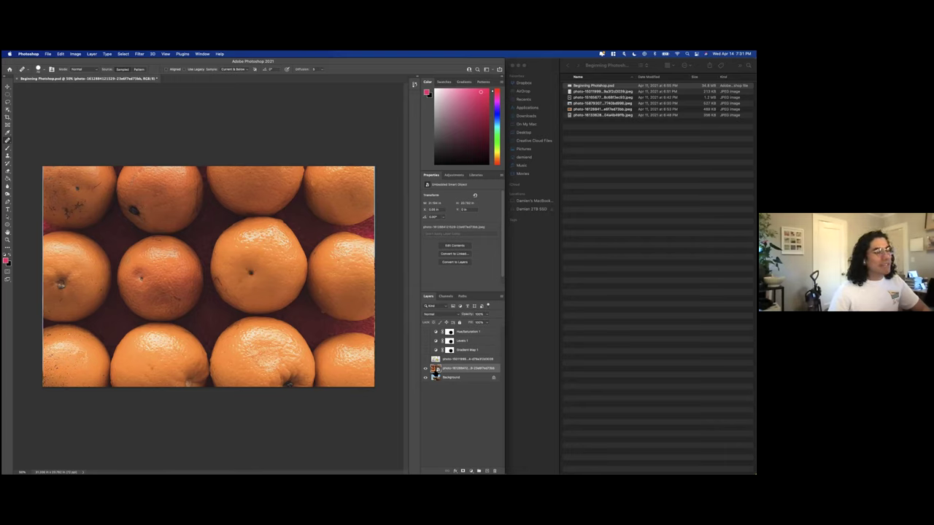
Rasterize the oranges photo layer and try healing a spot on the centre orange.
right_click(460, 368)
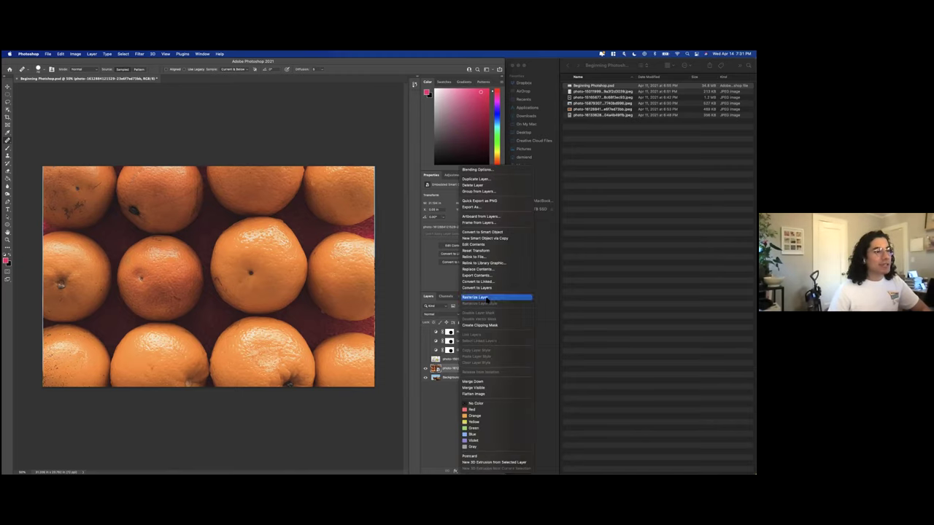
left_click(483, 297)
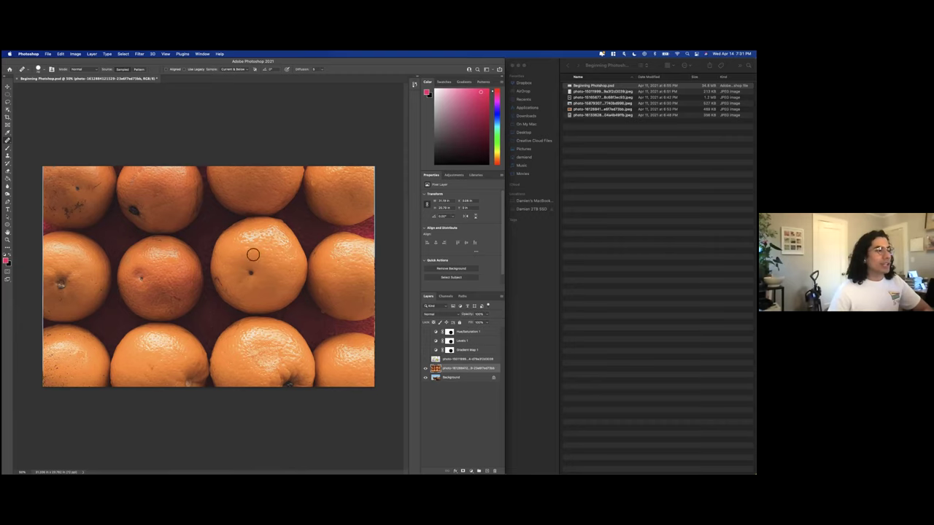
right_click(8, 140)
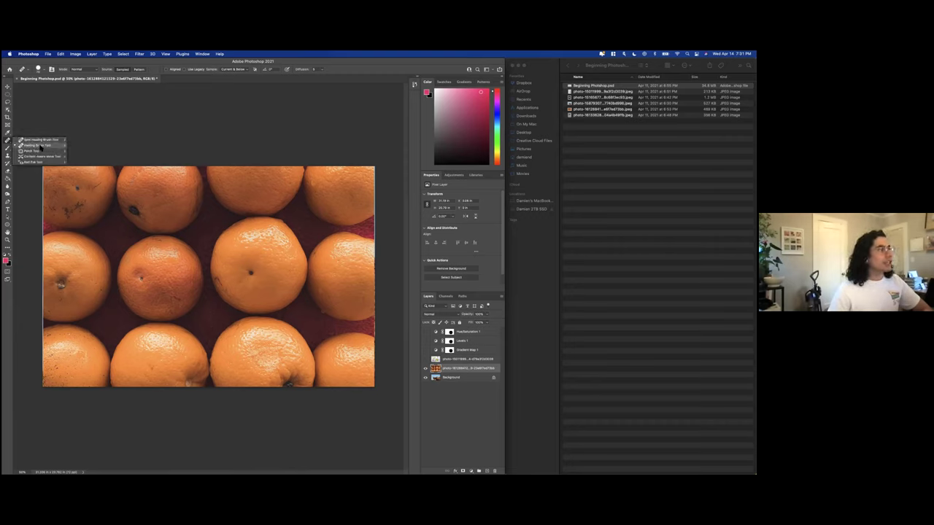
left_click(40, 146)
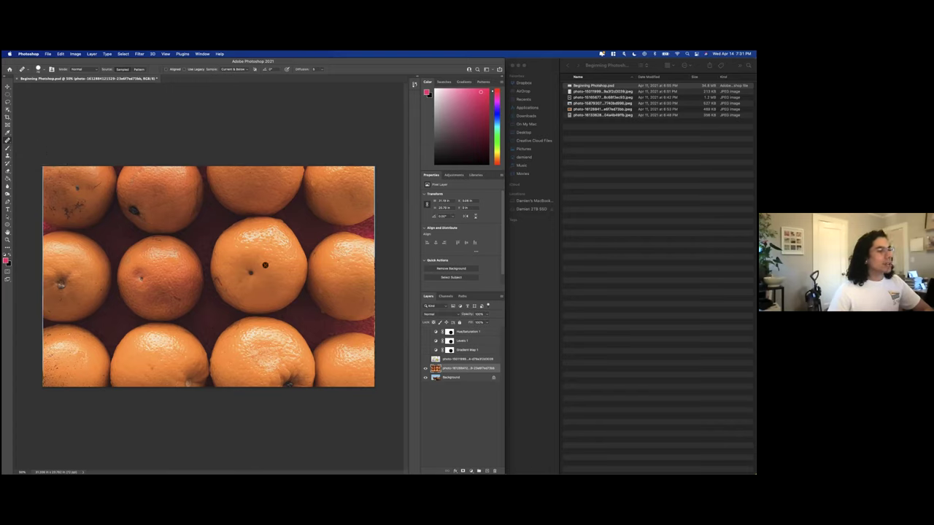
left_click(272, 274)
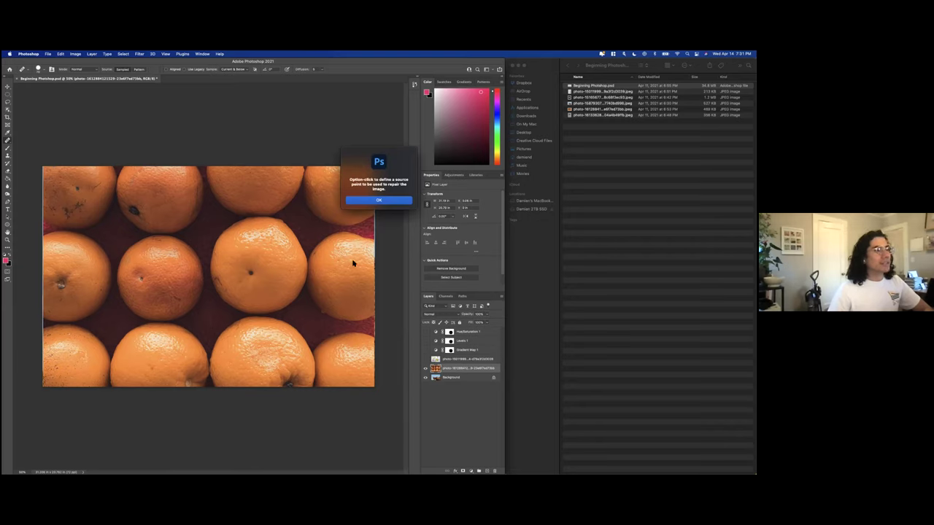
Dismiss the alert, sample a clean orange area as source, heal the centre orange, then undo the stray dabs.
left_click(381, 202)
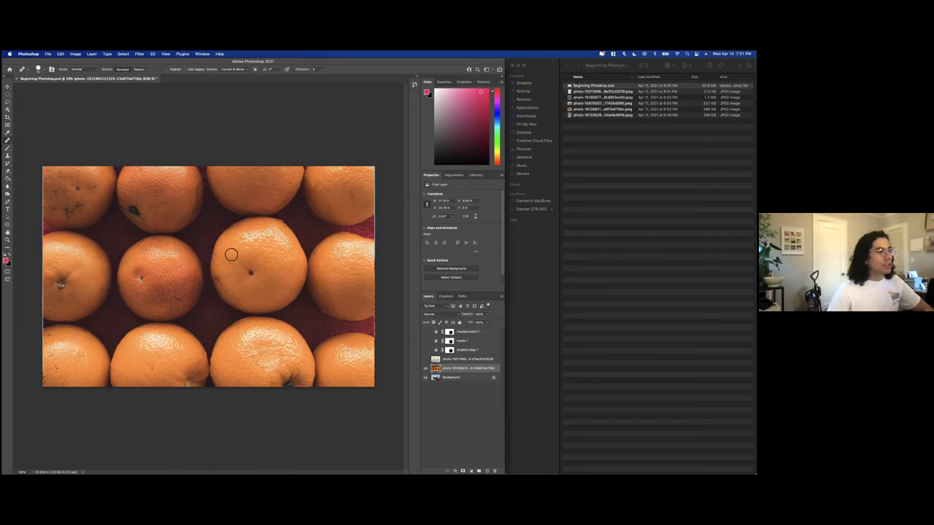
left_click(231, 255, "alt")
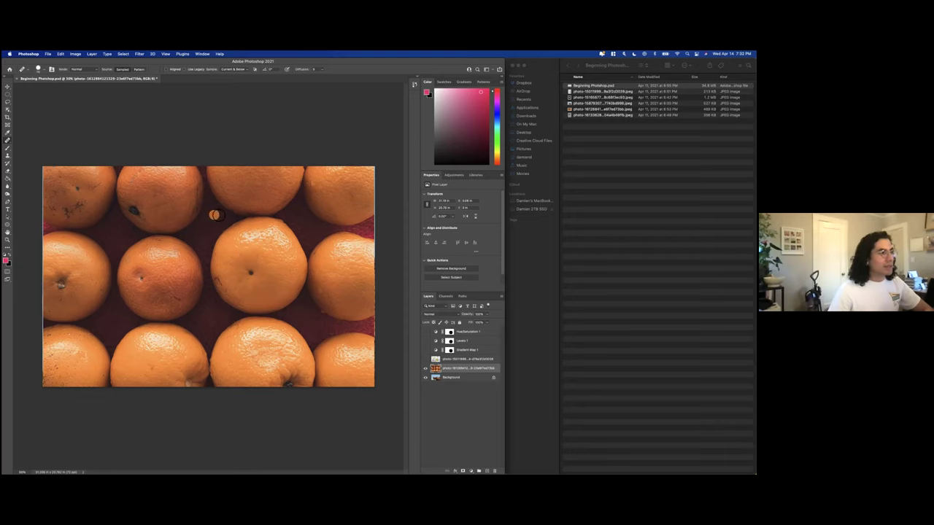
left_click(277, 225)
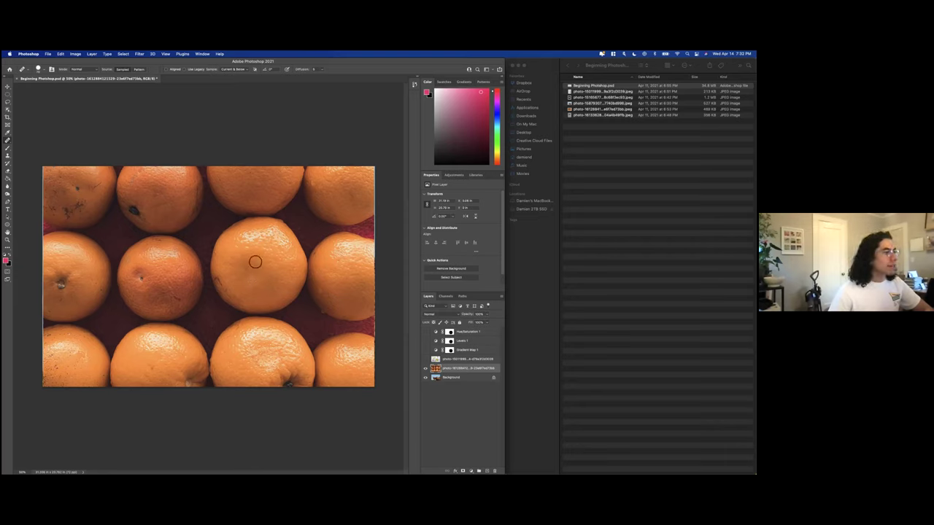
left_click(248, 241)
key("super+z")
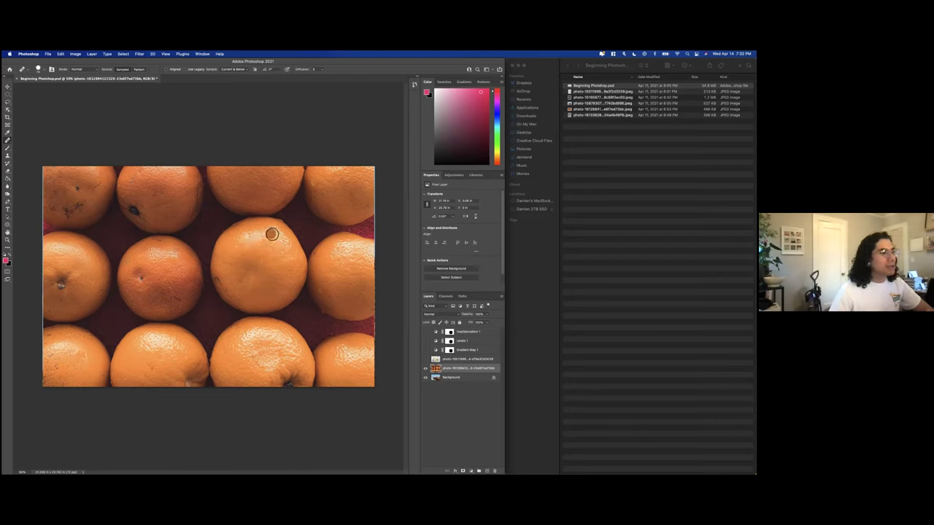
left_click_drag(271, 255, 291, 241)
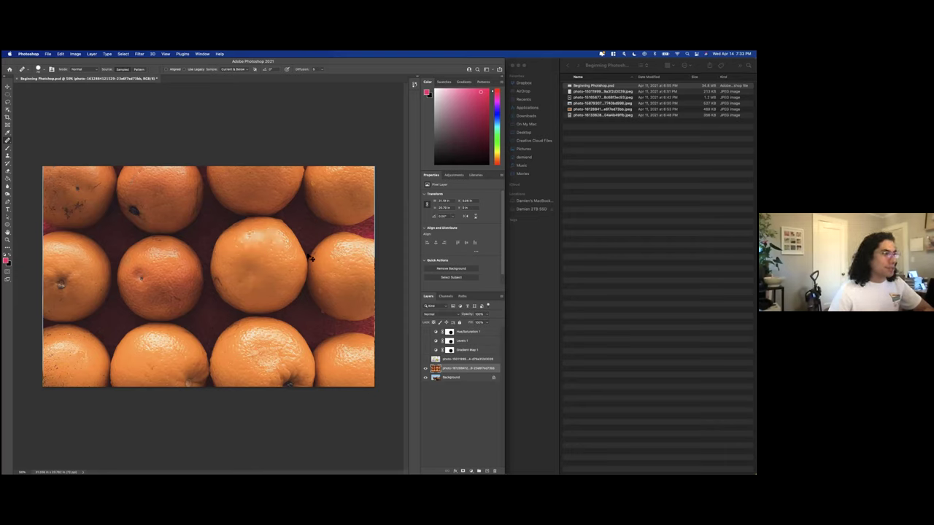
key("super+z")
key("super+z")
key("super+z")
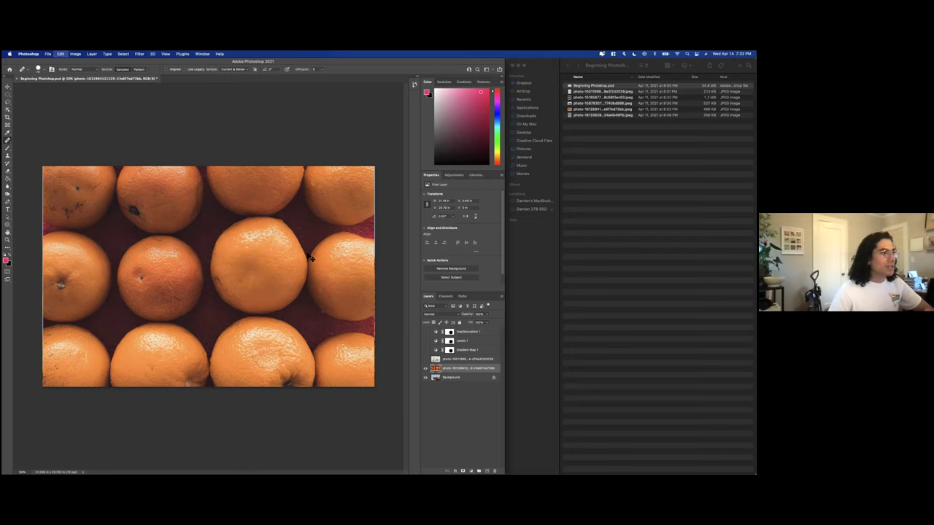
key("super+z")
key("super+z")
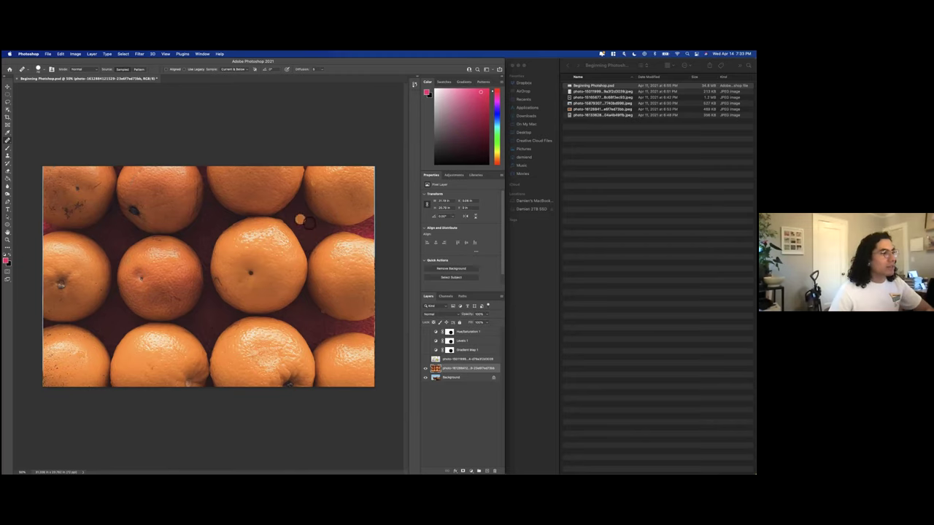
Check the brush settings, dab the top-middle orange and undo it.
left_click(45, 70)
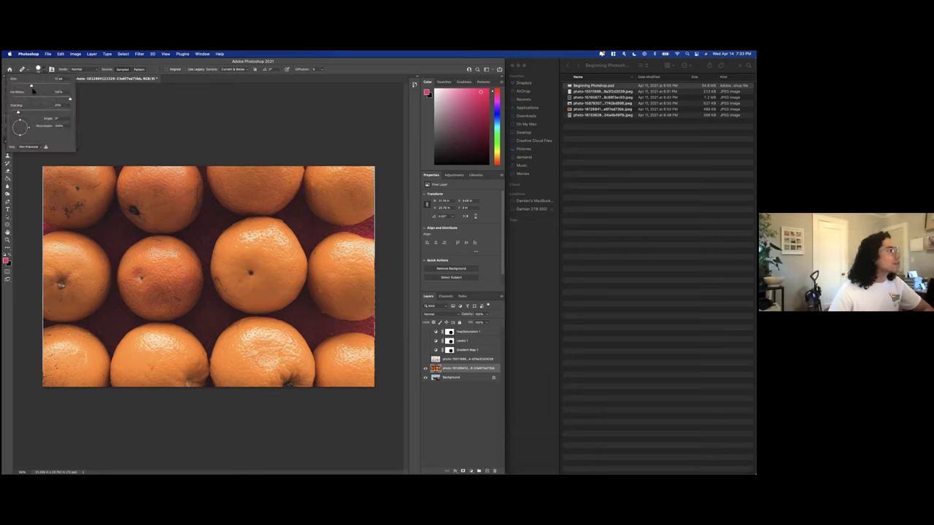
left_click(48, 68)
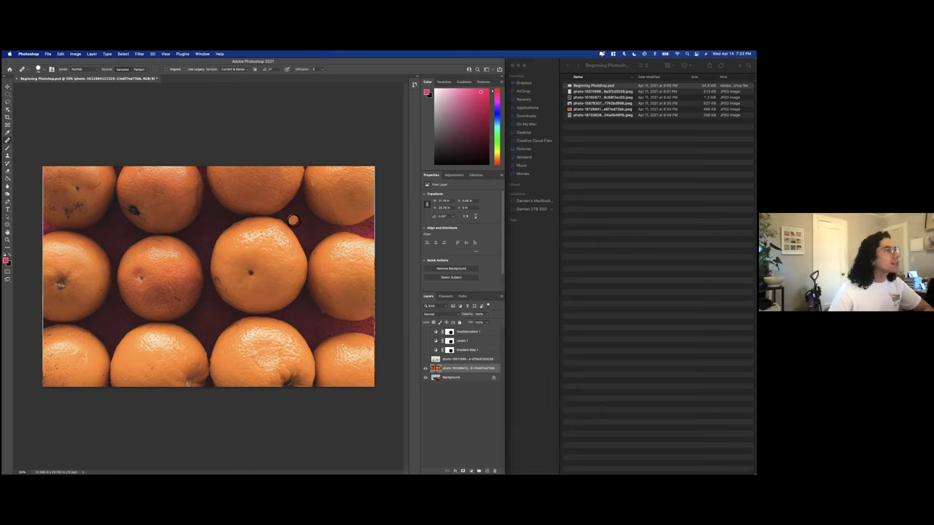
left_click(268, 203)
key("super+z")
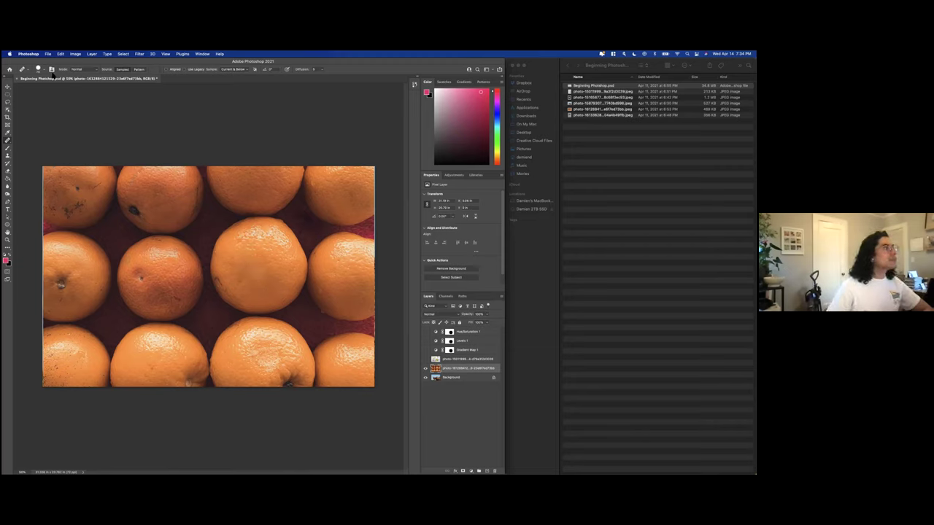
left_click(8, 140)
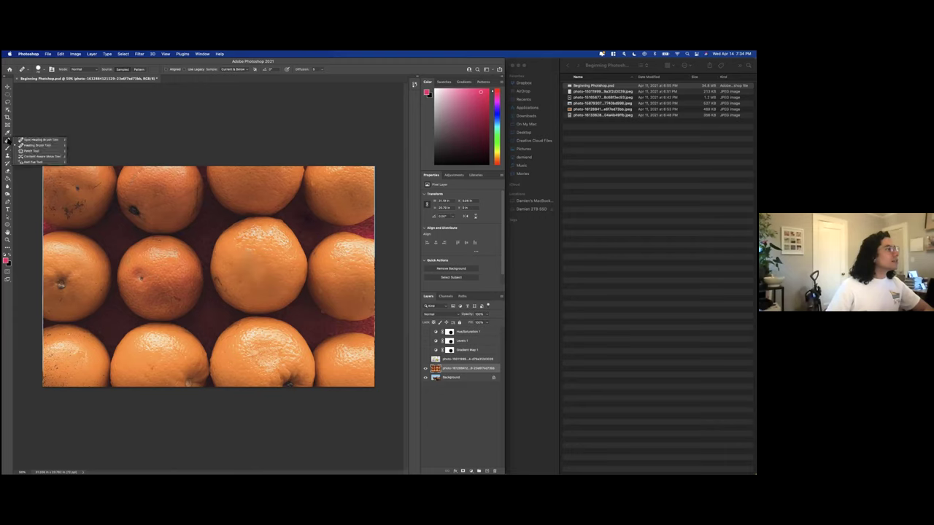
left_click(38, 140)
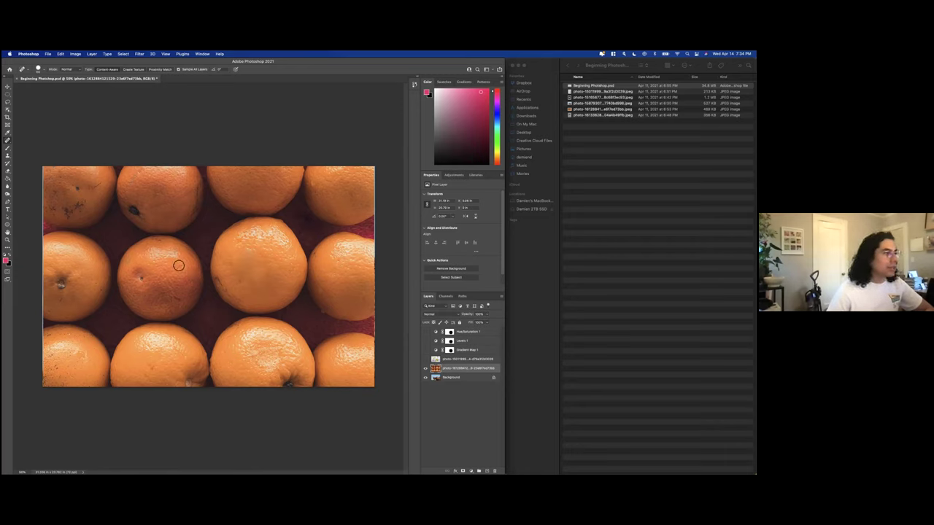
left_click(144, 280)
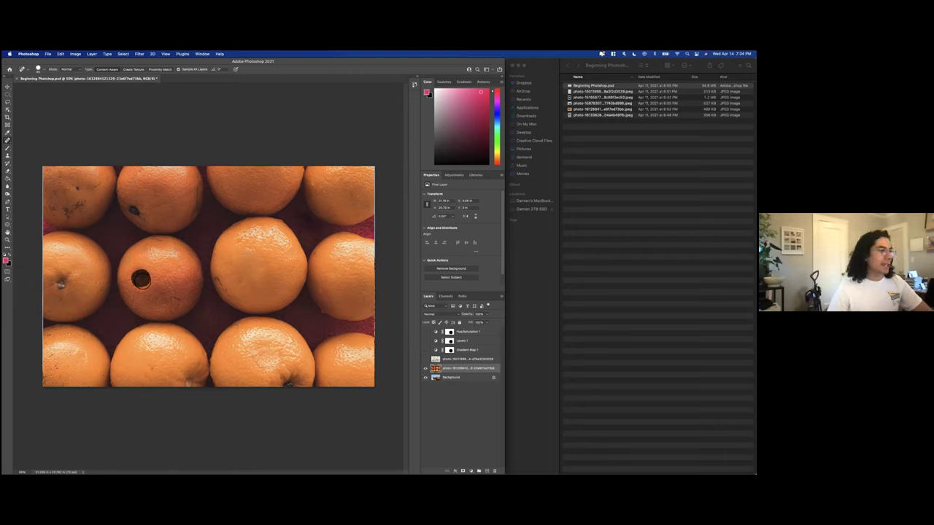
left_click(141, 279)
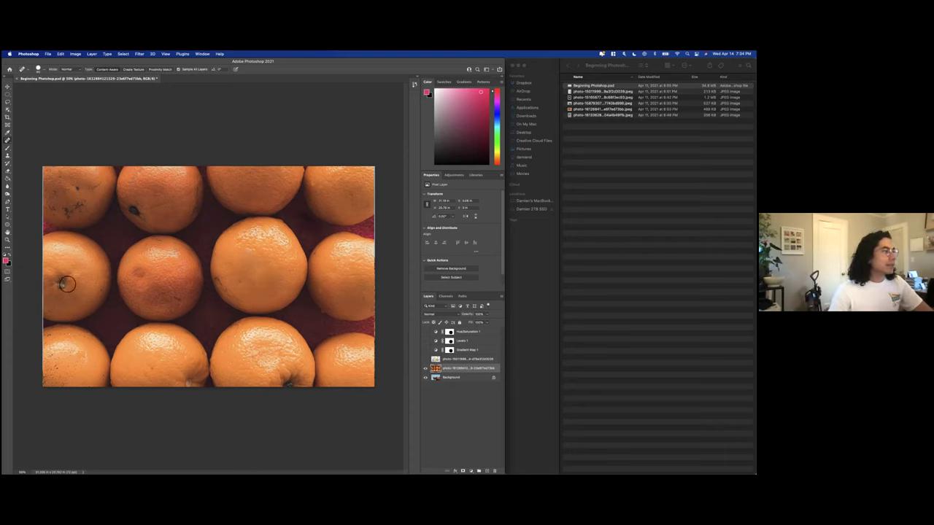
left_click_drag(65, 283, 62, 286)
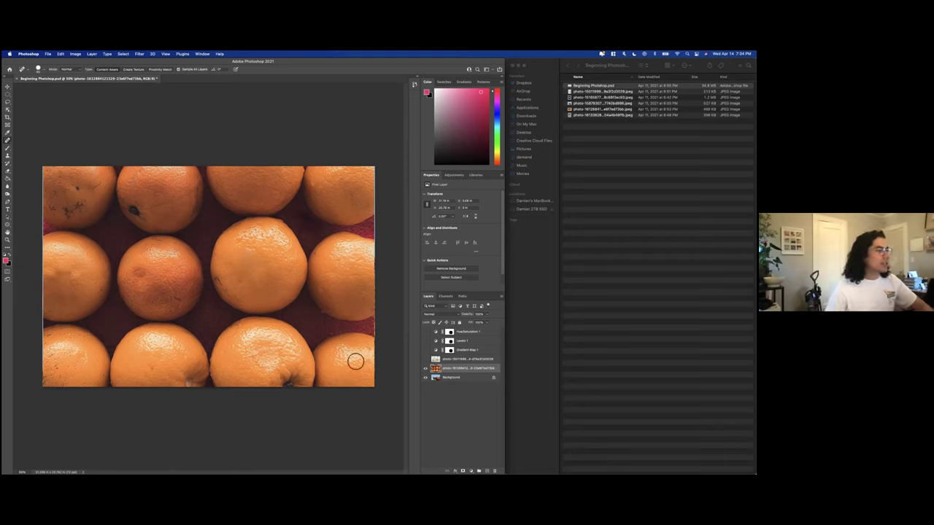
key("super+z")
key("super+z")
key("super+z")
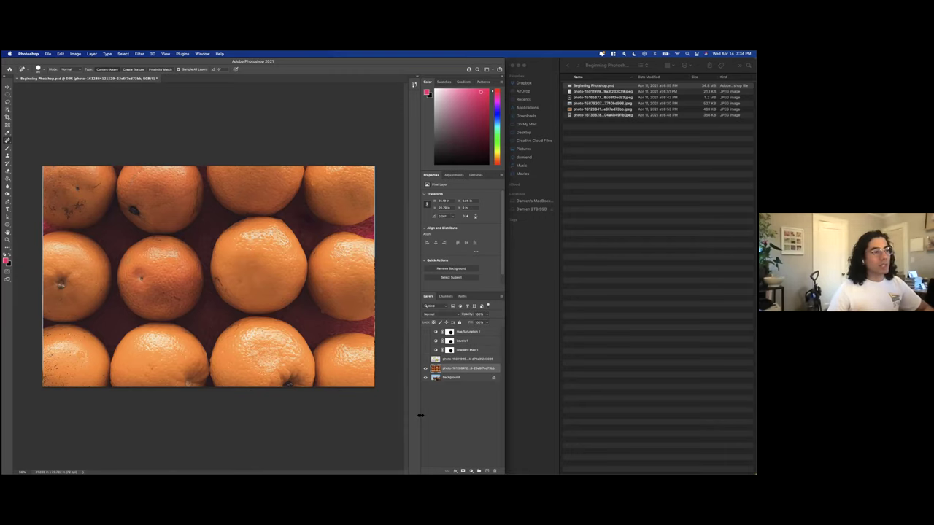
key("super+z")
key("super+z")
key("super+z")
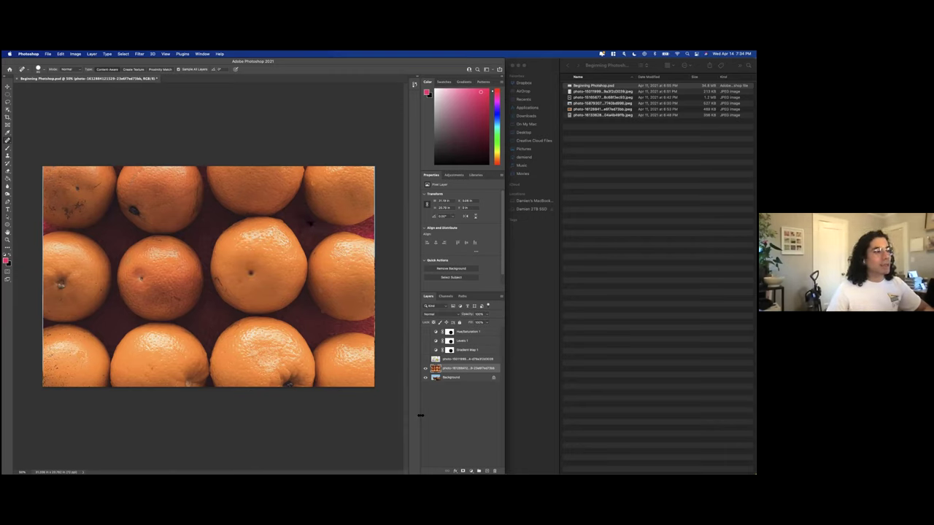
key("super+z")
key("super+z")
key("super+z")
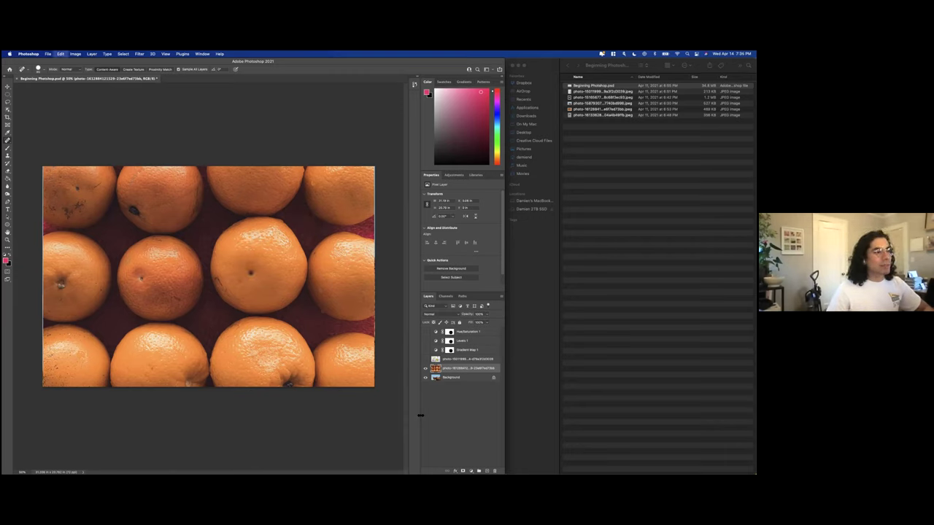
Add a new empty layer, heal the orange's stem mark, and toggle the photo and Background visibility.
left_click(486, 469)
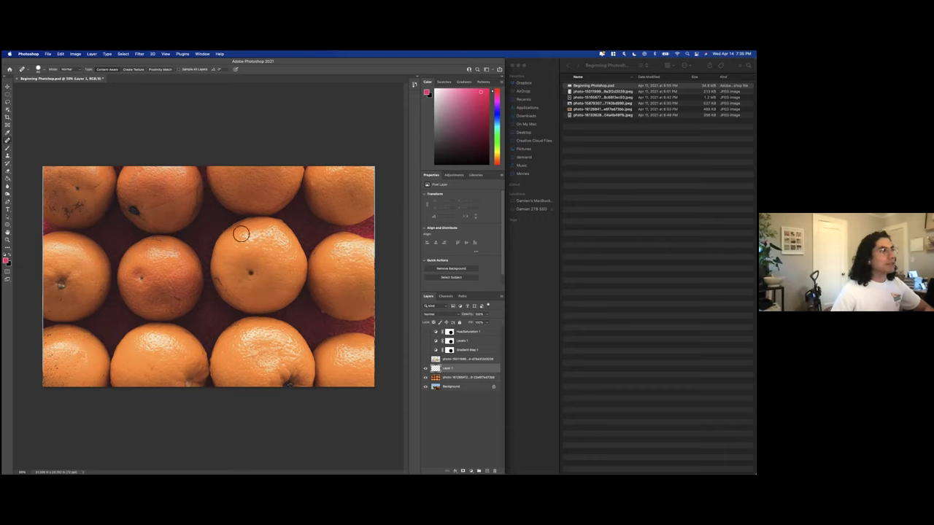
mouse_move(251, 274)
left_mouse_down()
mouse_move(275, 275)
mouse_move(249, 267)
mouse_move(269, 271)
mouse_move(263, 277)
left_mouse_up()
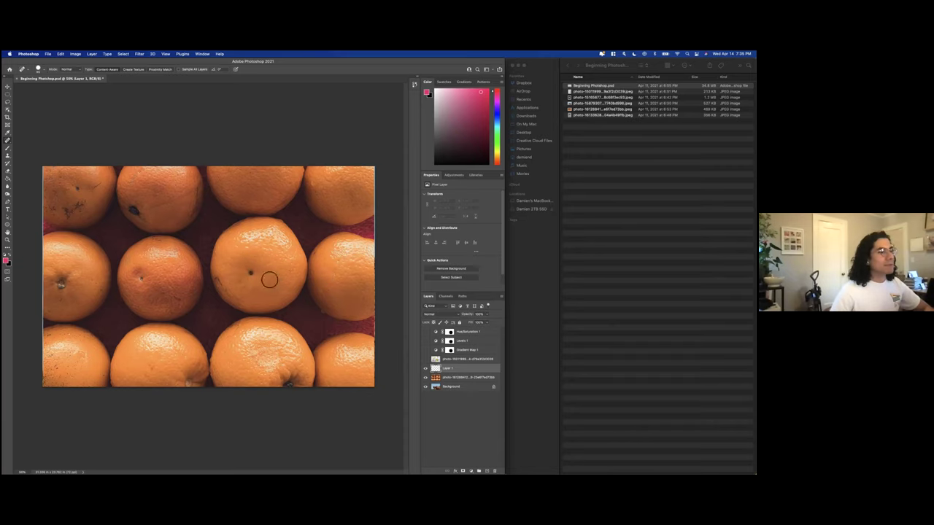
left_click(425, 377)
left_click(426, 386)
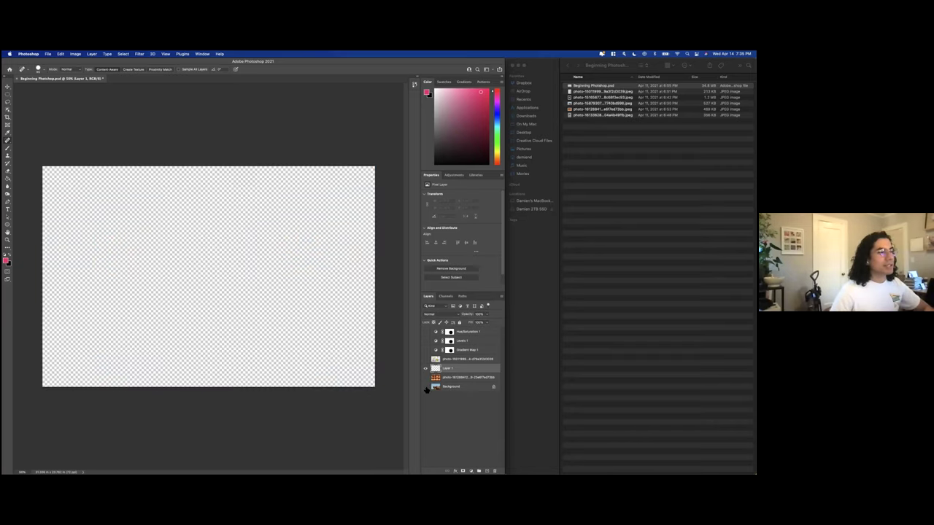
left_click(426, 387)
left_click(425, 378)
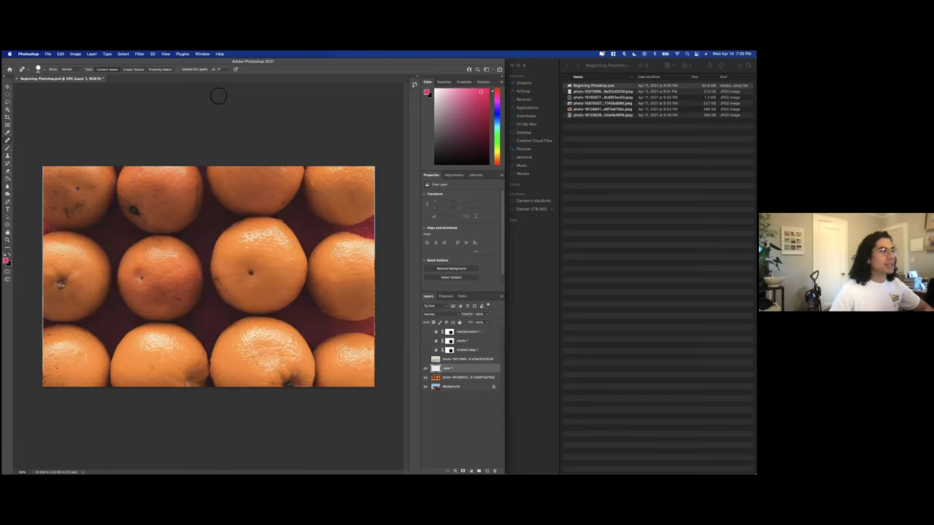
With Sample All Layers on, heal the centre orange's stem mark onto Layer 1 and compare.
left_click(455, 379)
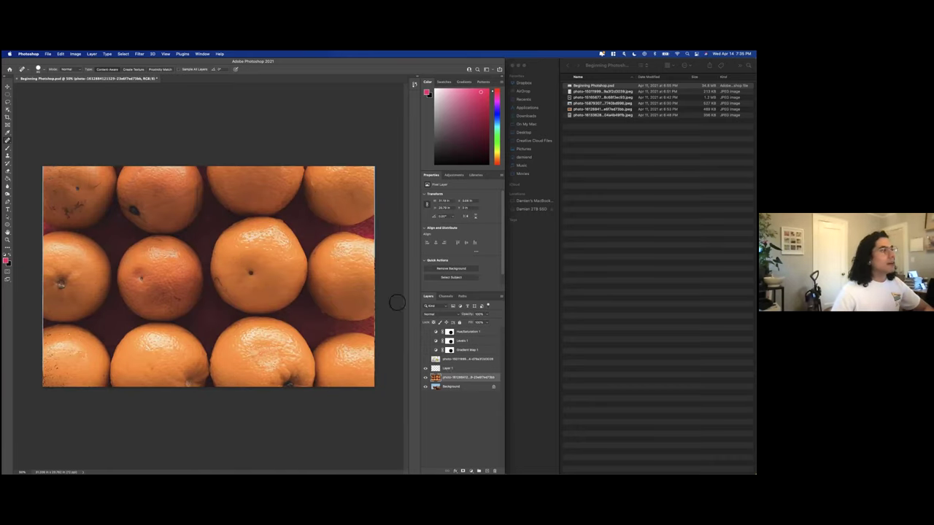
left_click(464, 370)
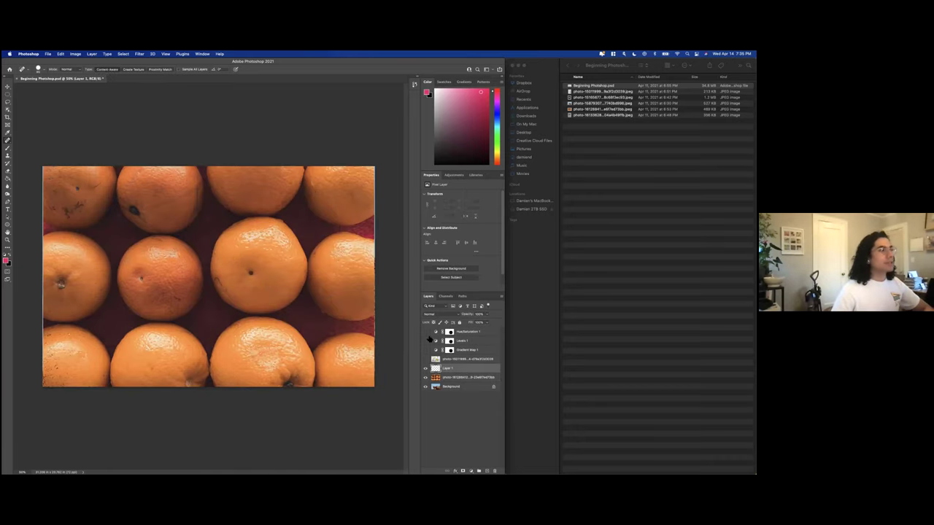
left_click(179, 69)
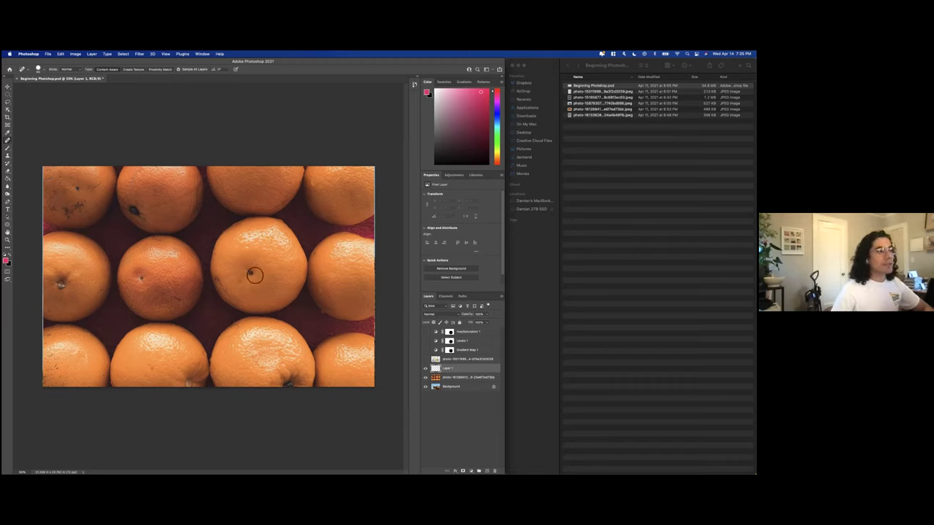
left_click_drag(251, 273, 253, 275)
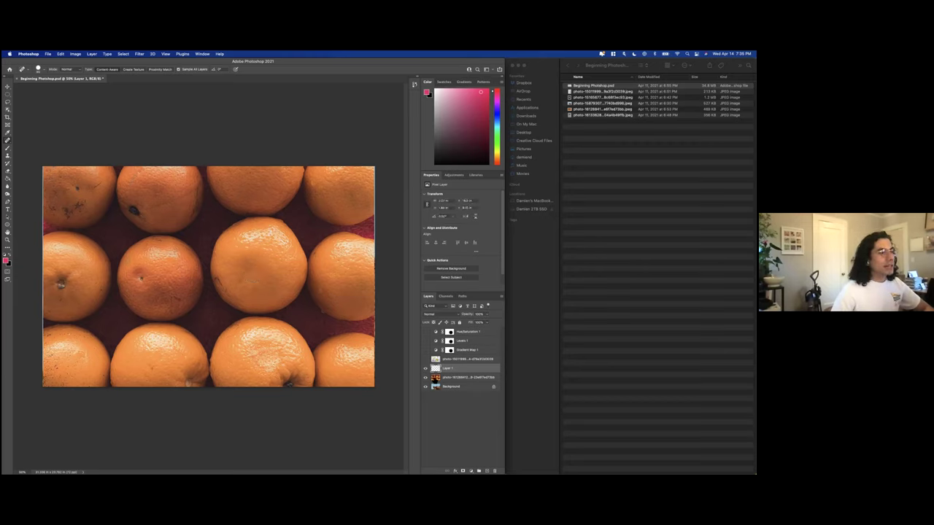
left_click(425, 368)
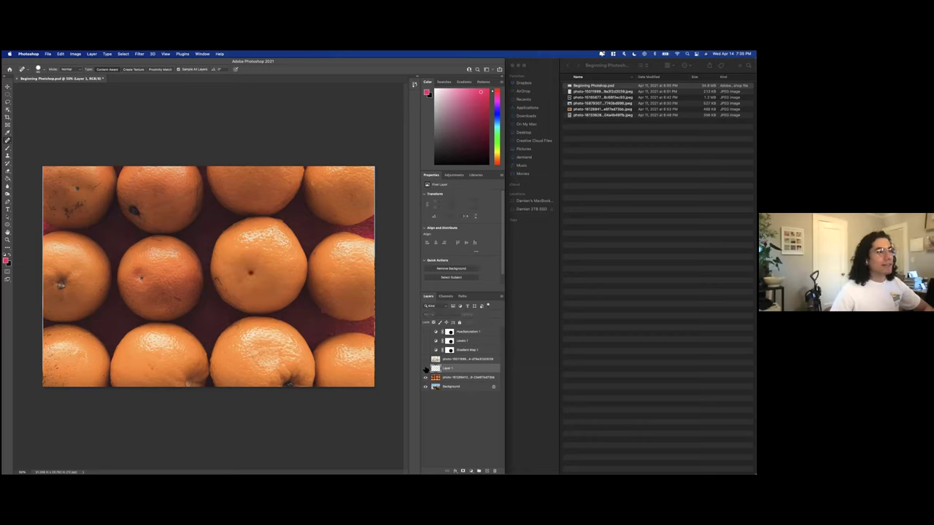
left_click(426, 369)
Toggle the oranges photo and Background layers to inspect, then heal another orange blemish.
left_click(425, 377)
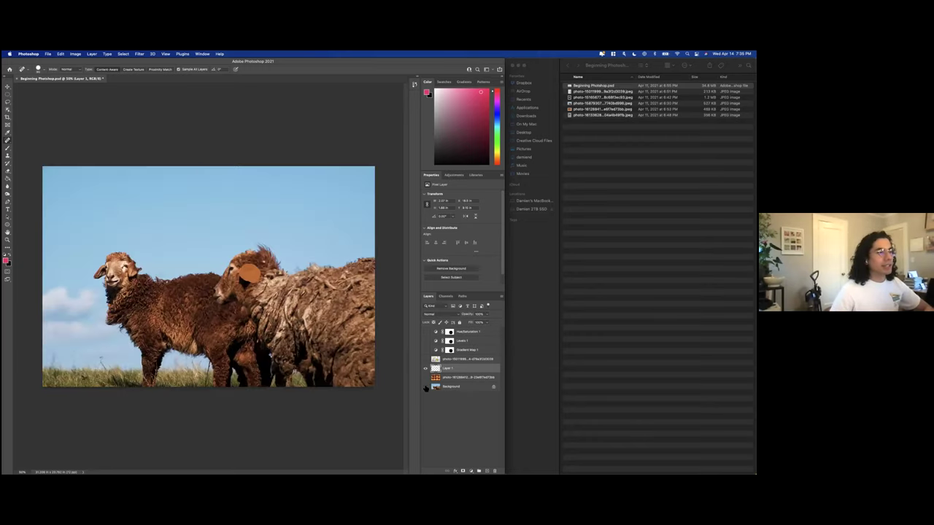
left_click(425, 386)
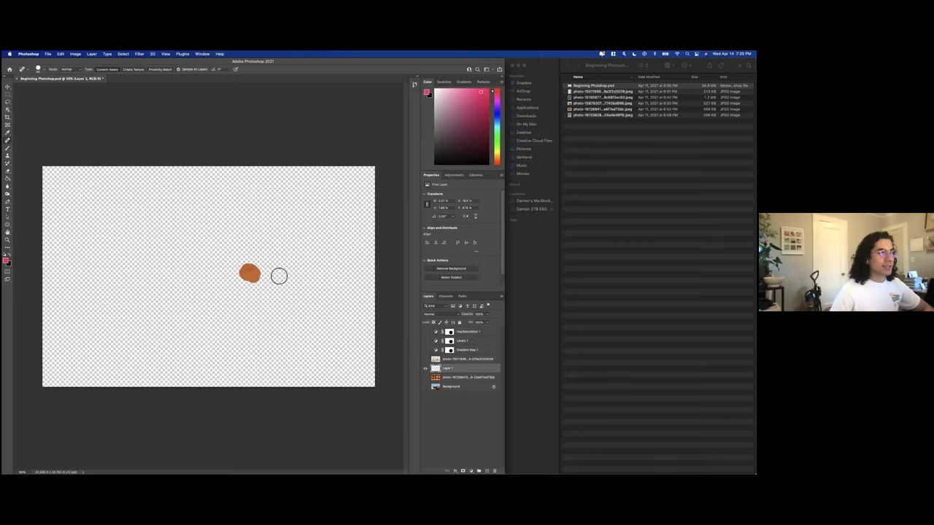
left_click(425, 378)
left_click(426, 387)
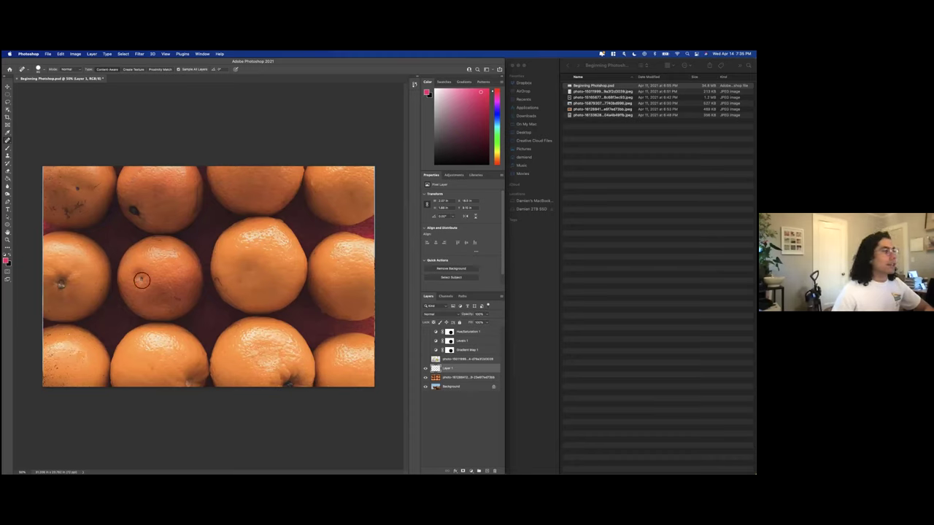
left_click_drag(141, 281, 154, 283)
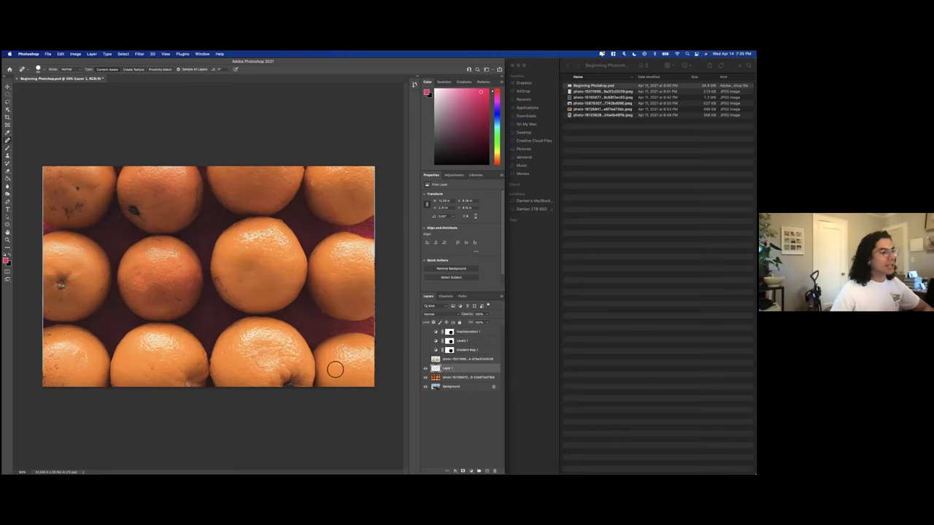
left_click(471, 379)
Select Layer 1 together with the oranges photo layer and merge them into one layer.
right_click(488, 379)
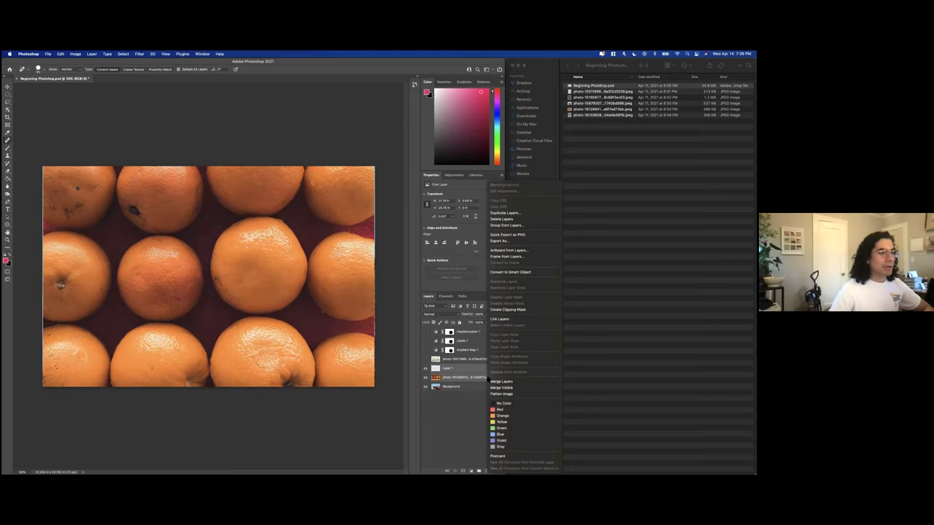
left_click(469, 370)
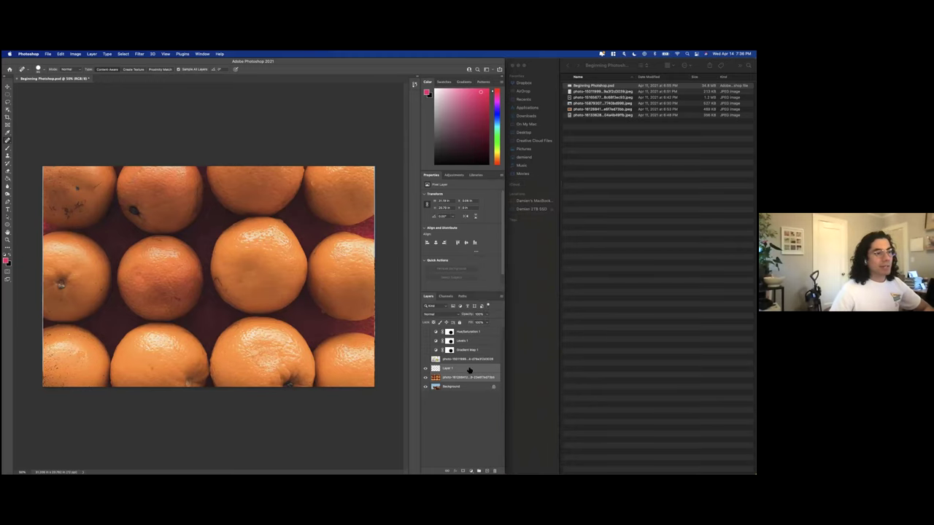
left_click(475, 368)
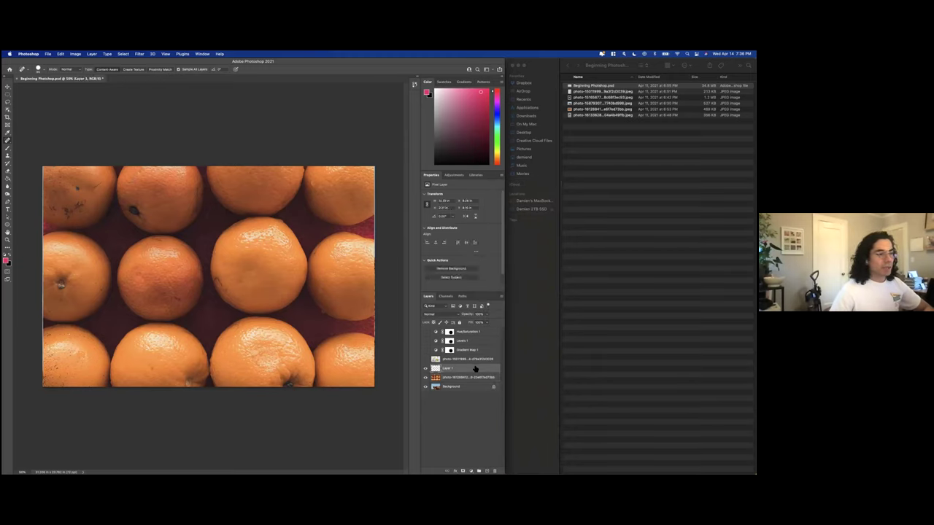
left_click(473, 378, "shift")
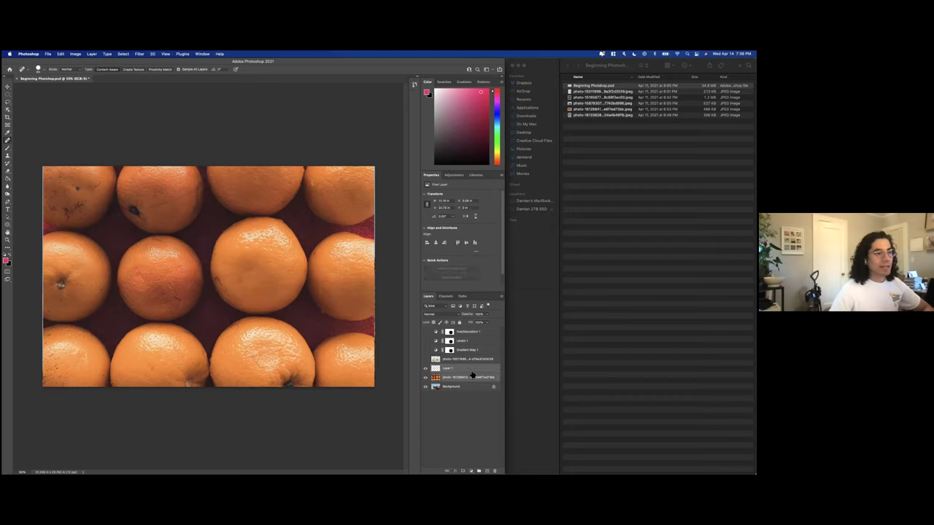
right_click(471, 371)
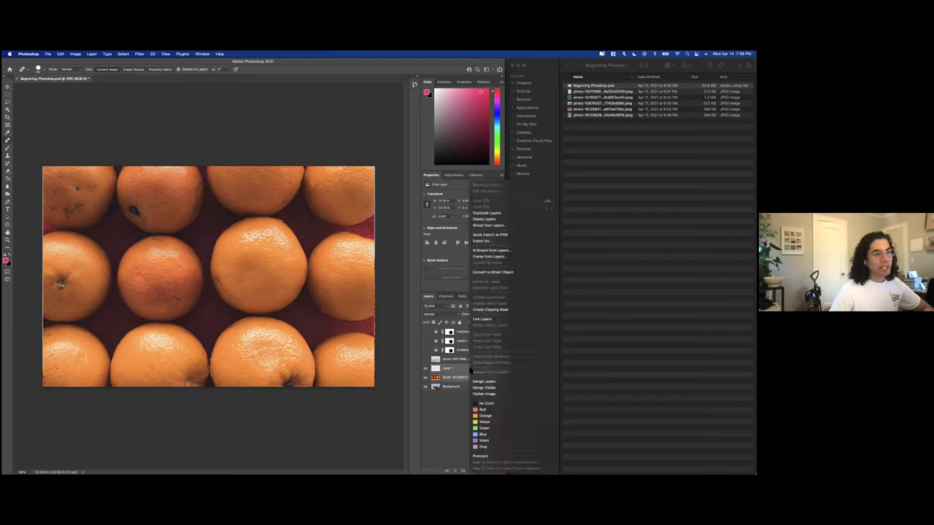
left_click(488, 382)
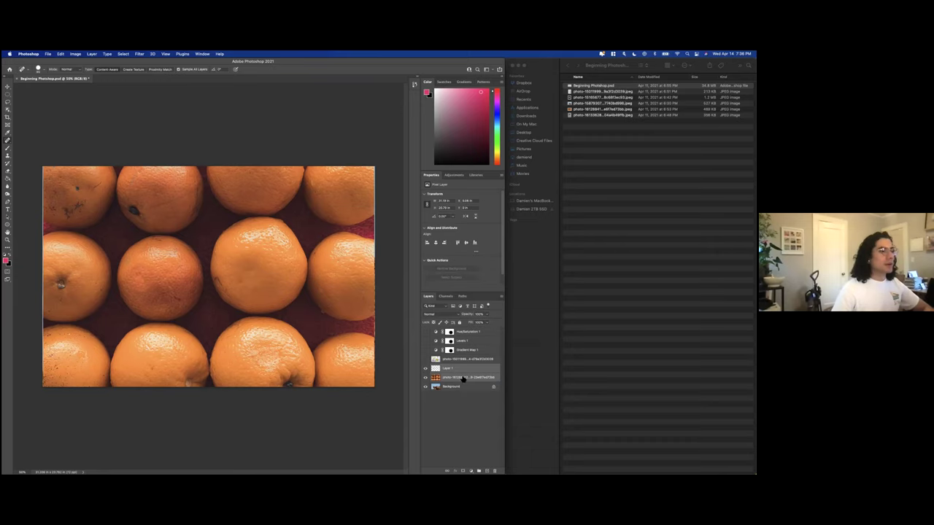
key("Delete")
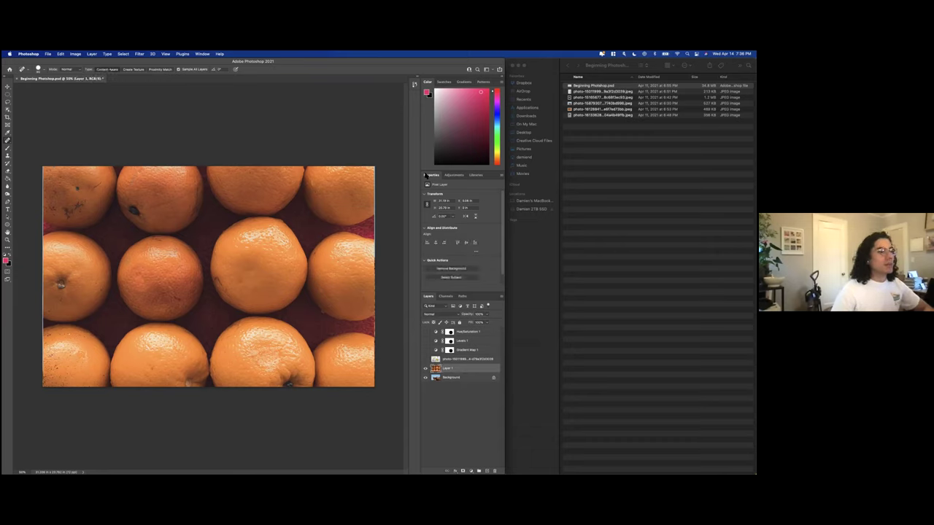
Show the History panel, scroll through its states and enlarge the list downward.
left_click(414, 84)
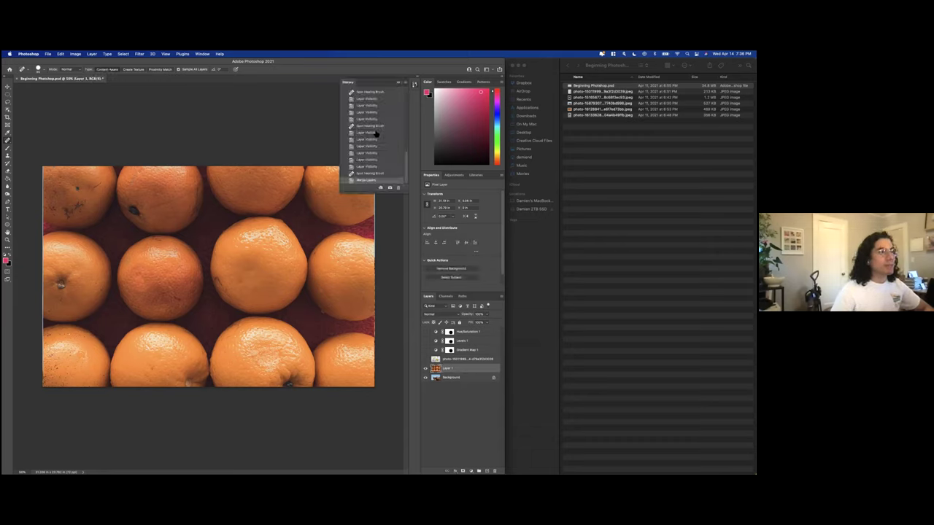
scroll(376, 134, "up", 5)
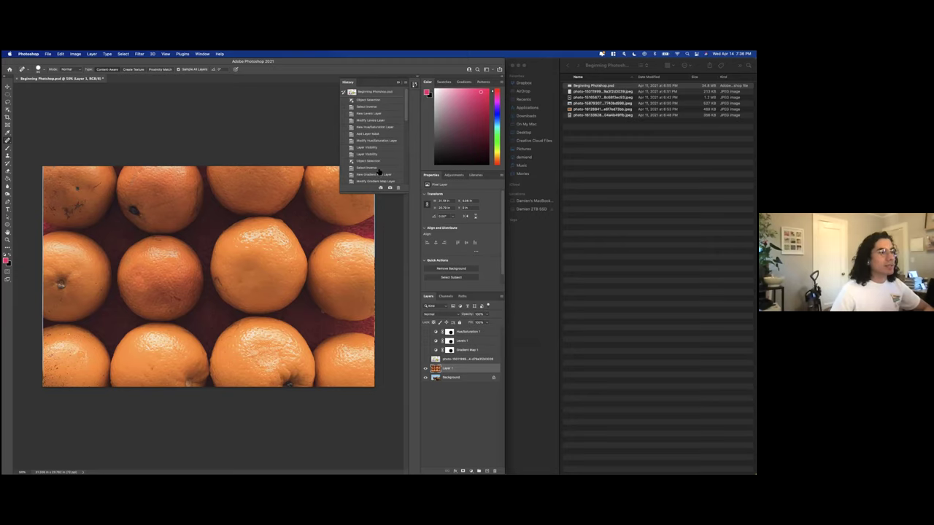
scroll(380, 157, "down", 5)
scroll(380, 158, "down", 5)
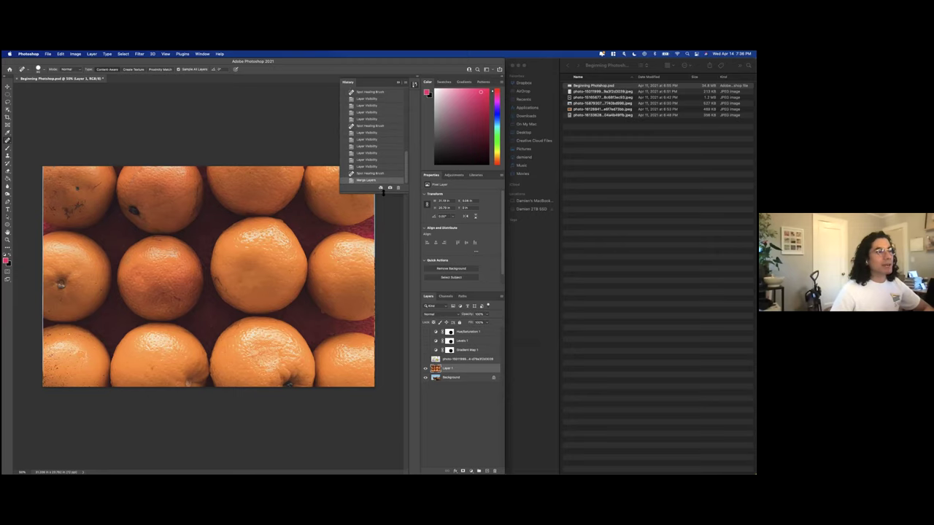
scroll(377, 175, "up", 3)
scroll(377, 176, "down", 3)
scroll(377, 175, "up", 3)
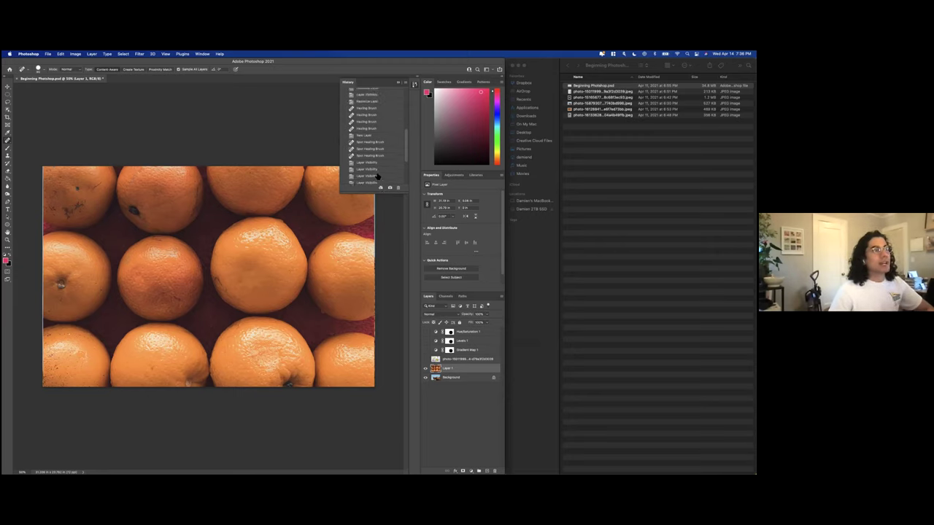
scroll(377, 176, "up", 3)
scroll(377, 176, "up", 3)
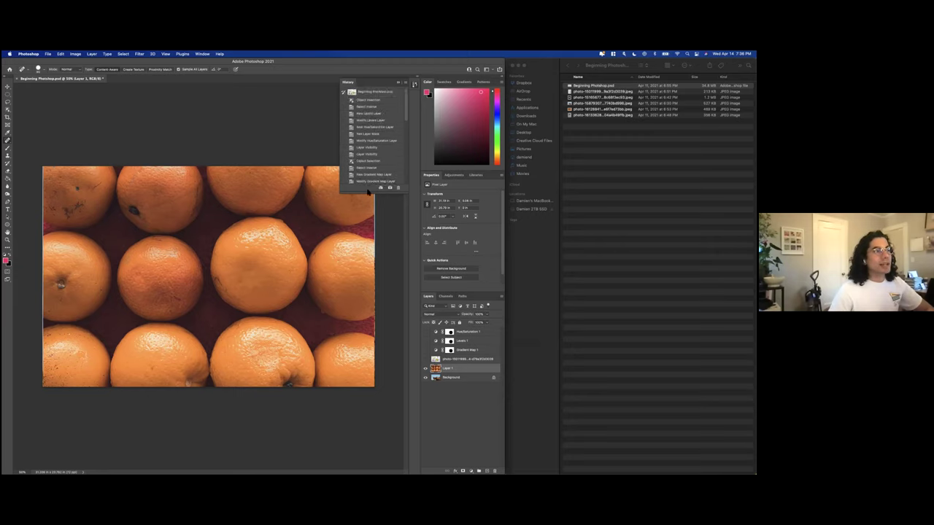
left_click_drag(378, 192, 363, 423)
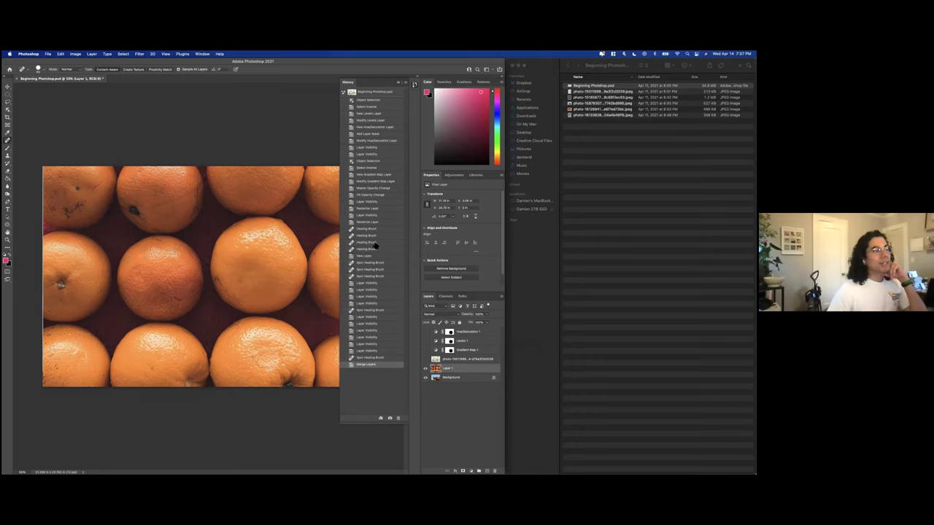
Compare the original, sheep and merged states, then settle on the last Spot Healing Brush state.
left_click(378, 311)
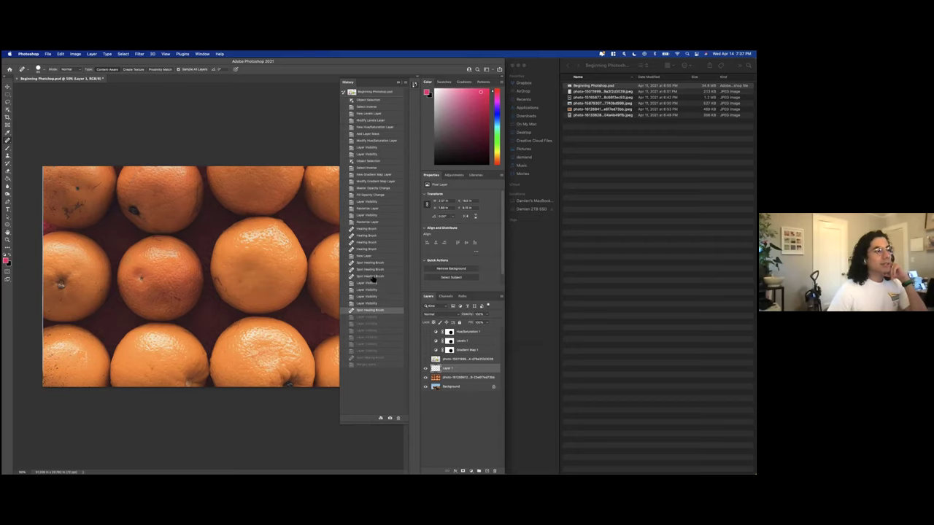
left_click(352, 92)
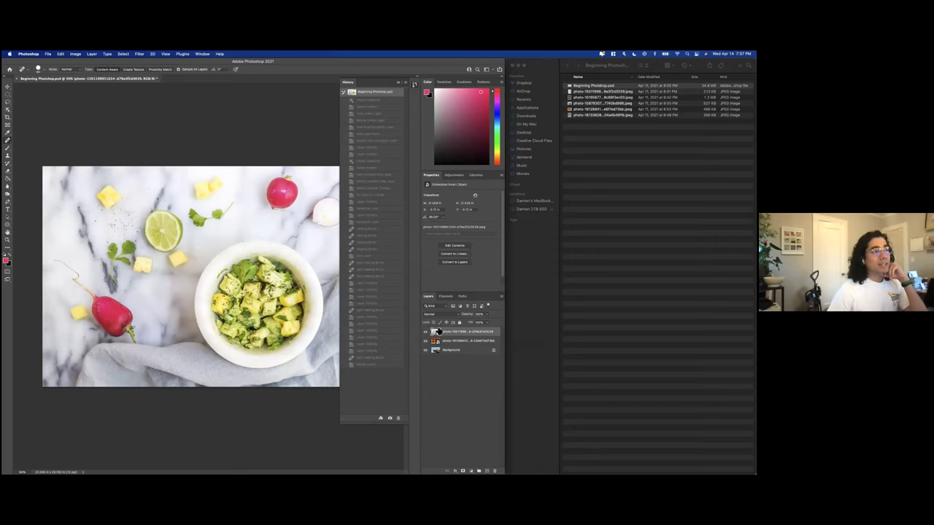
left_click(382, 284)
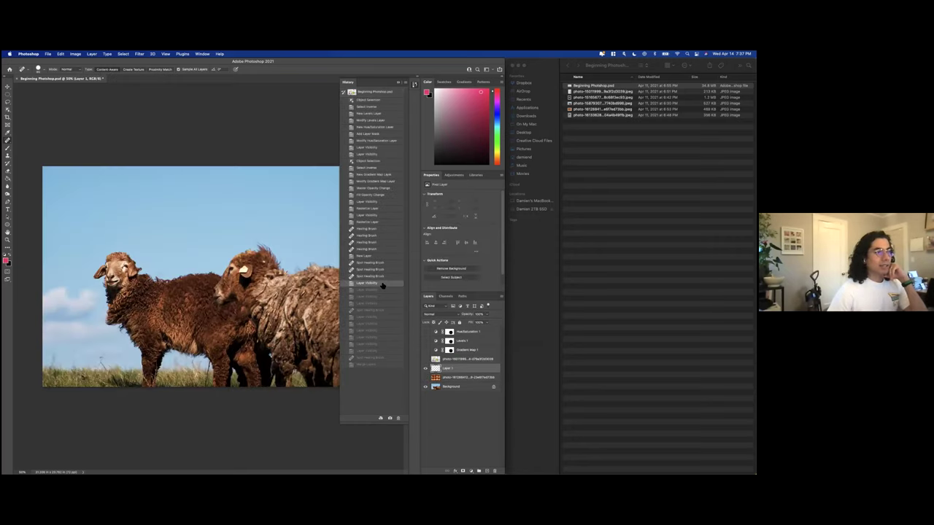
left_click(376, 364)
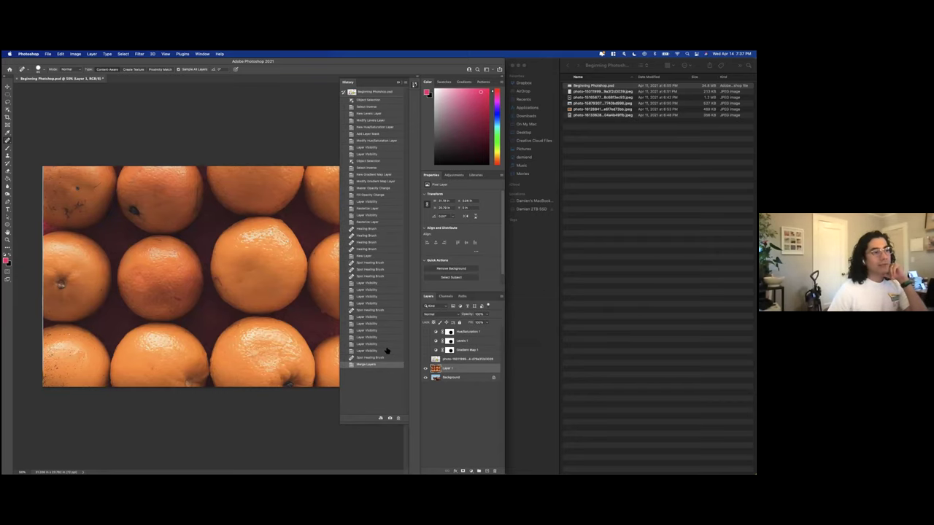
left_click(368, 311)
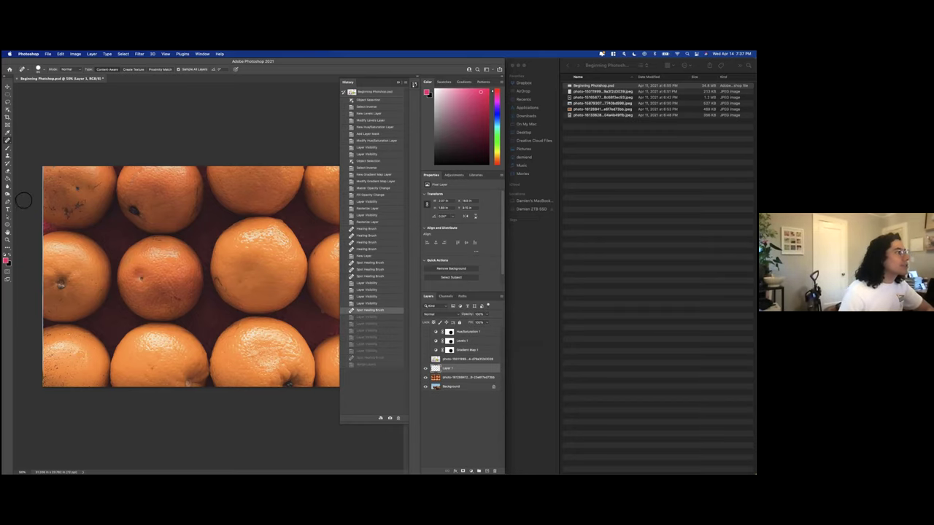
Switch to the History Brush, preview the Rasterize Layer state, then return to Merge Layers.
left_click(8, 149)
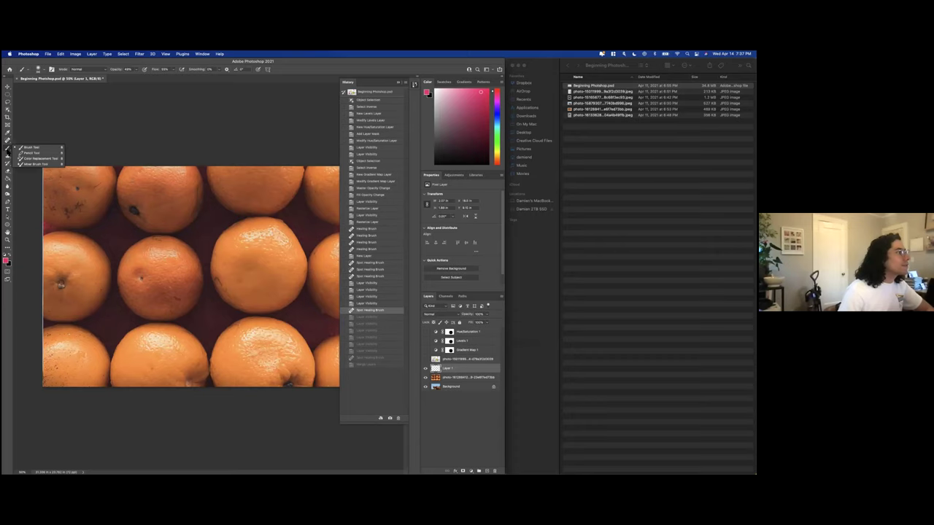
left_click(8, 163)
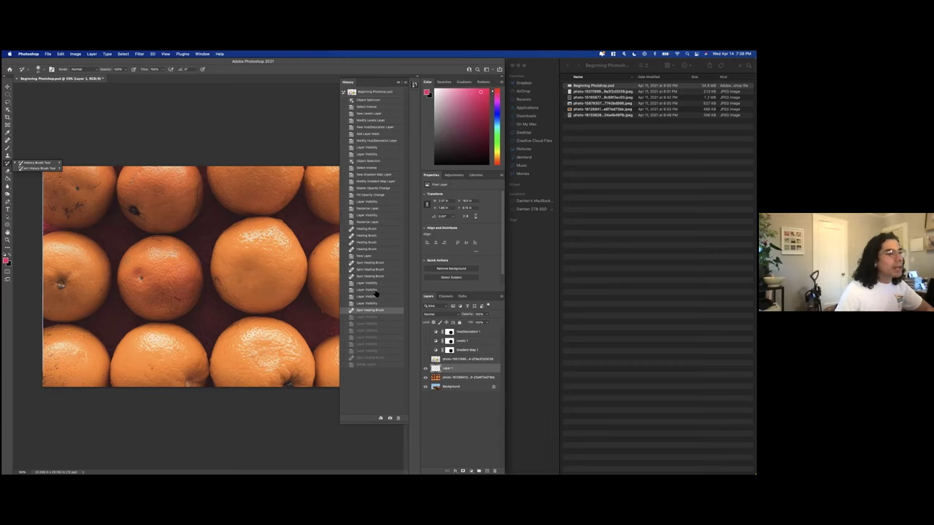
left_click(369, 222)
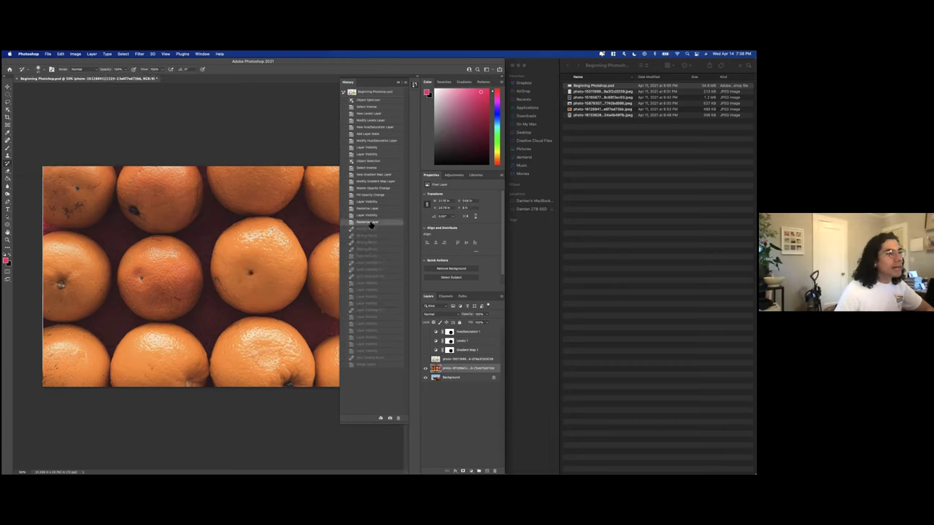
left_click(373, 364)
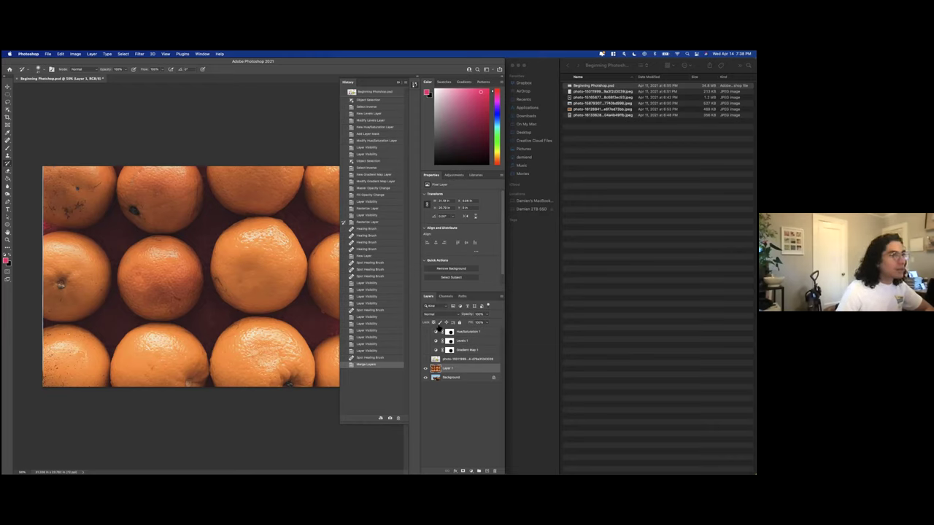
Paint a trial stroke from the New Layer state onto the centre orange, then undo it.
left_click(343, 256)
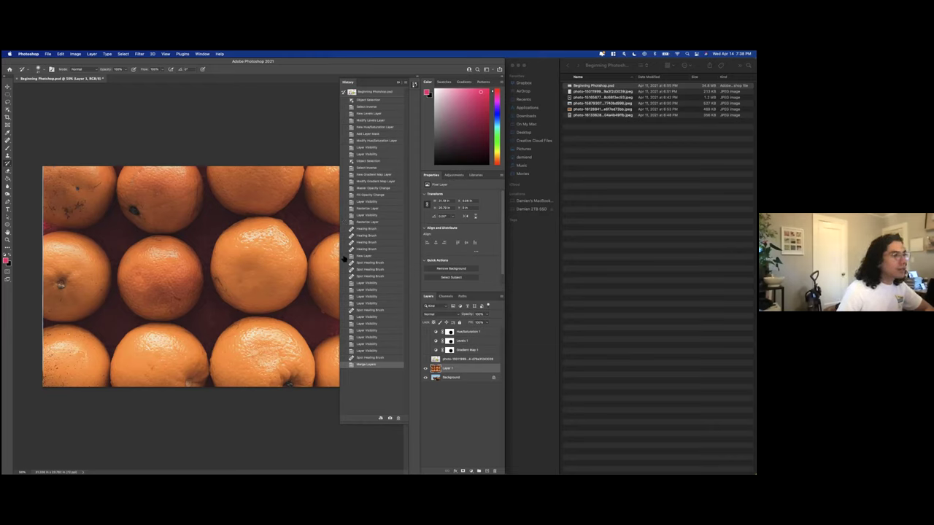
mouse_move(243, 272)
left_mouse_down()
mouse_move(207, 296)
mouse_move(269, 276)
left_mouse_up()
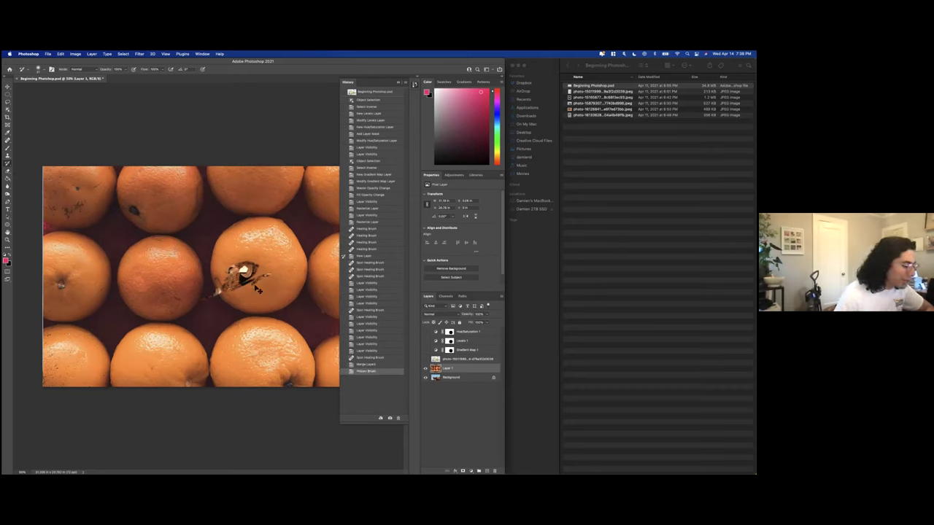
key("super+z")
key("super+z")
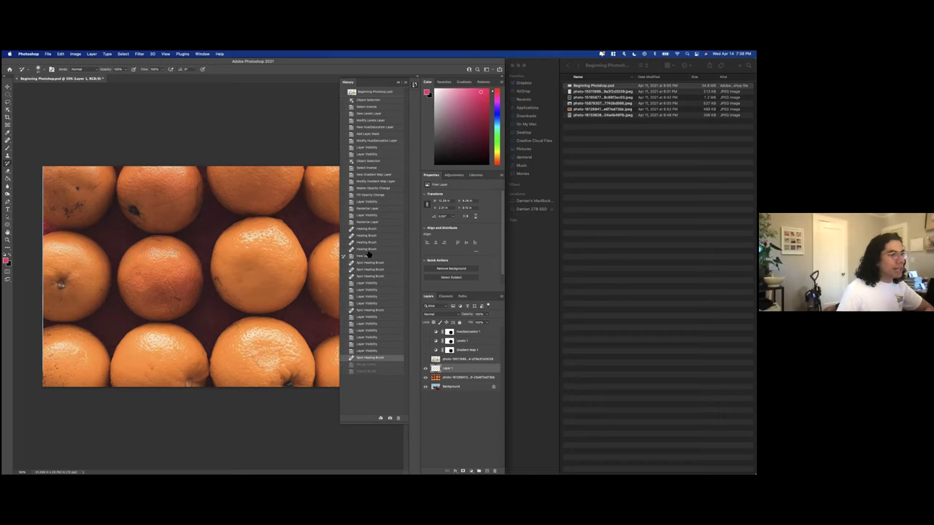
Use the last Healing Brush state as source for a restore stroke, then undo it.
left_click(360, 251)
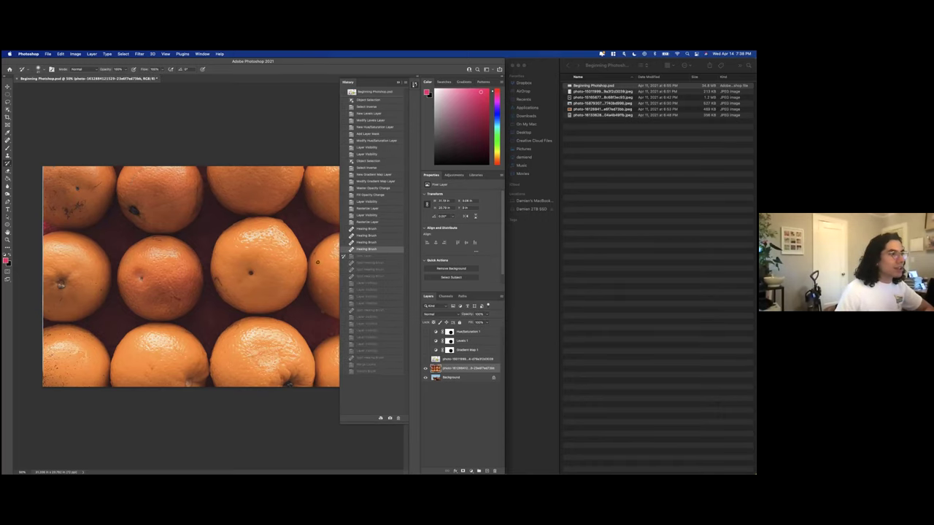
left_click(343, 249)
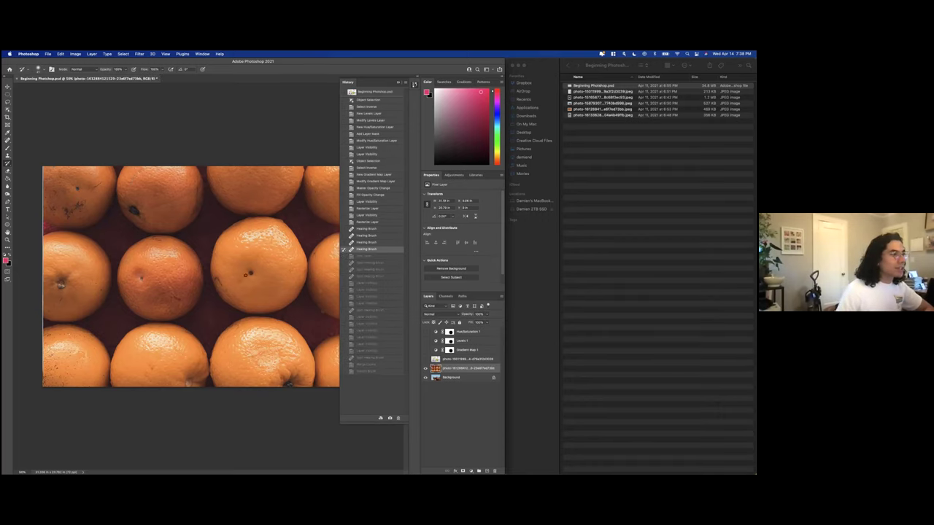
left_click(267, 284)
key("super+z")
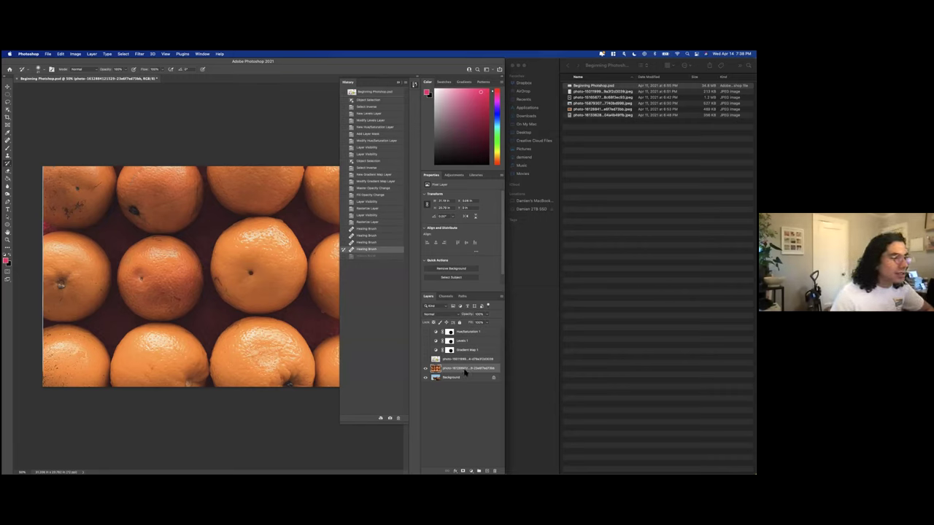
Add an empty layer, re-show Hue/Saturation, the food photo and Levels, and brush the Hue/Saturation mask.
left_click(487, 469)
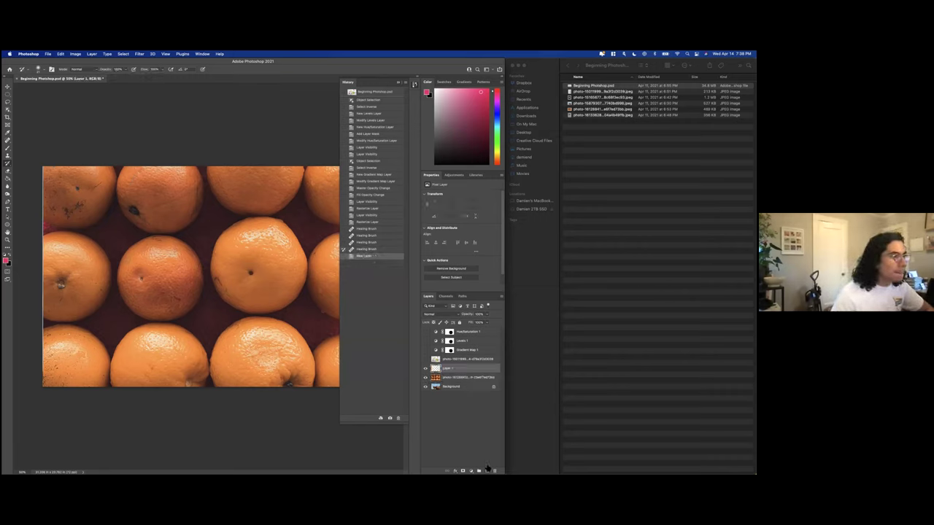
left_click(8, 149)
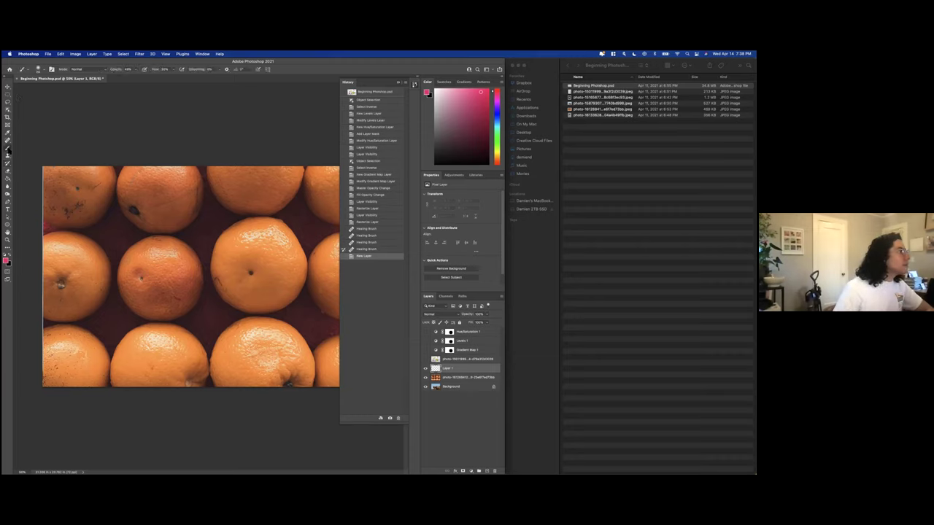
left_click(425, 332)
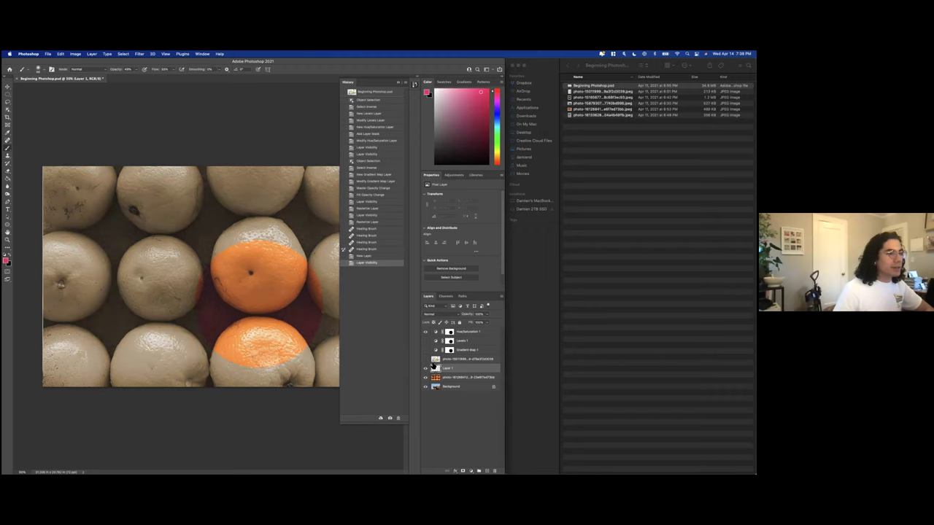
left_click(425, 359)
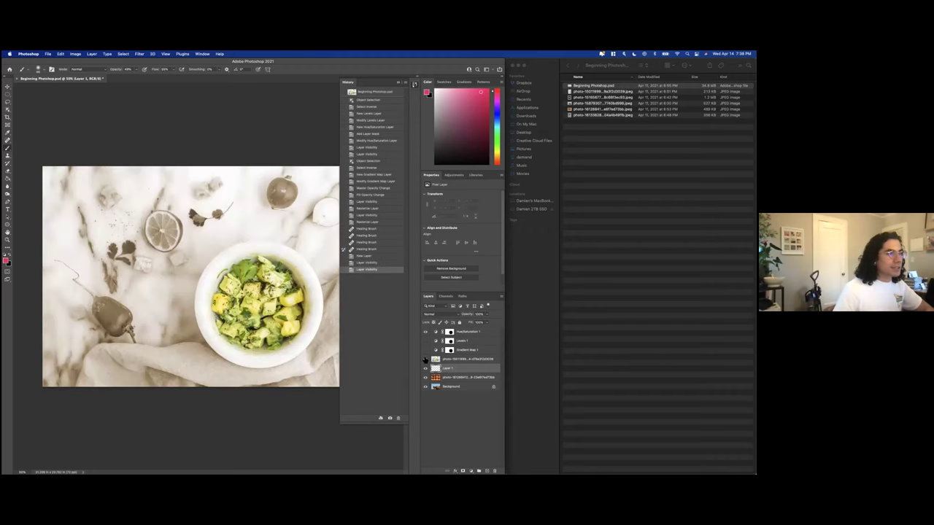
left_click(459, 333)
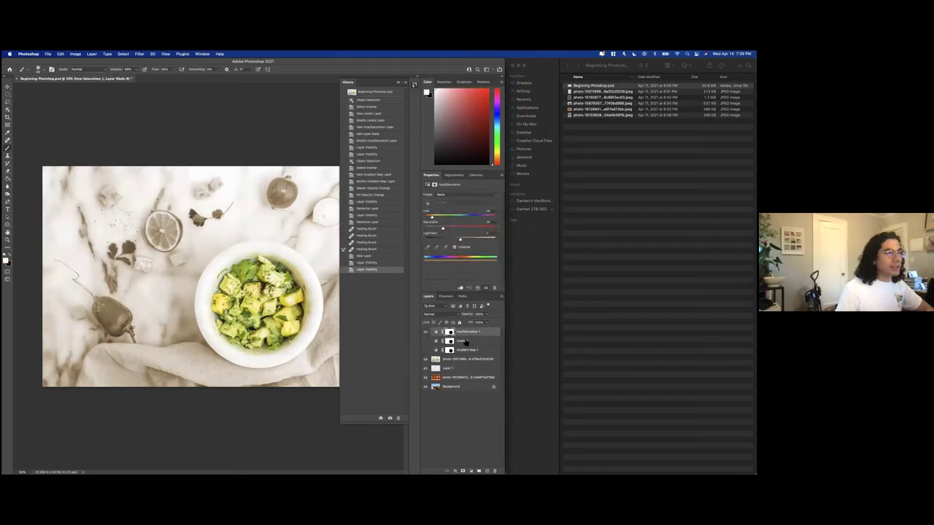
left_click(426, 343)
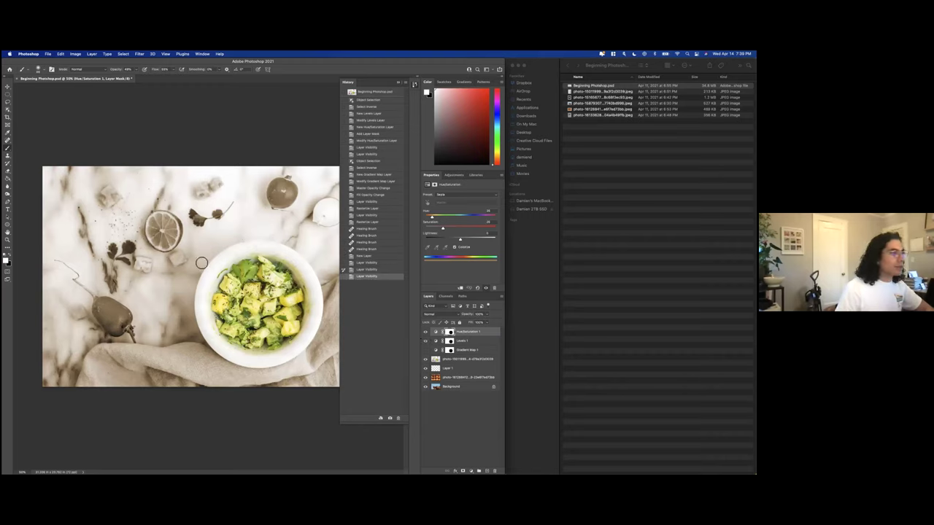
left_click(187, 341)
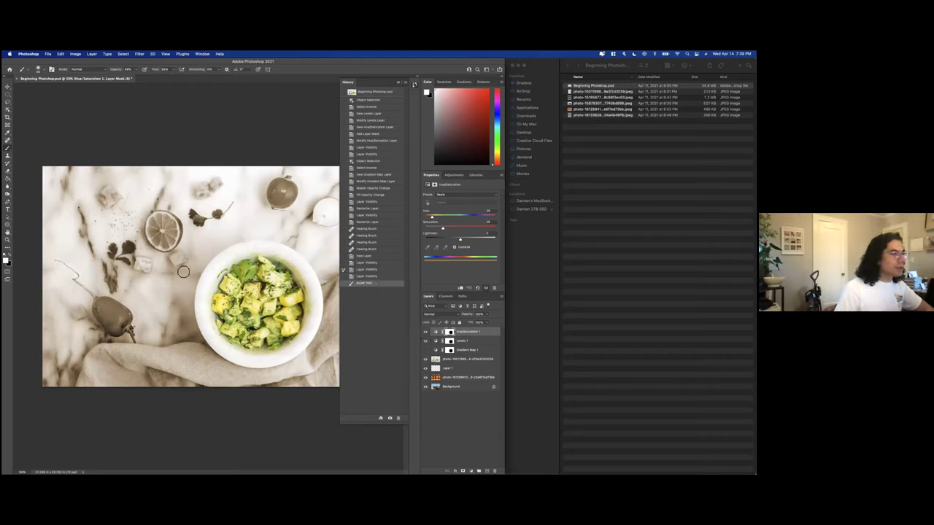
Paint earlier history states back onto the food photo with the History Brush.
left_click(9, 165)
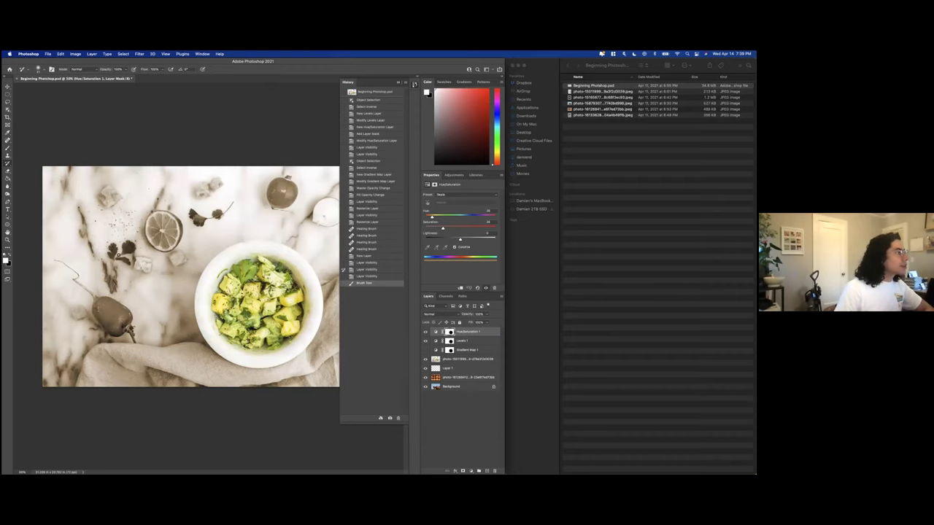
left_click(192, 341)
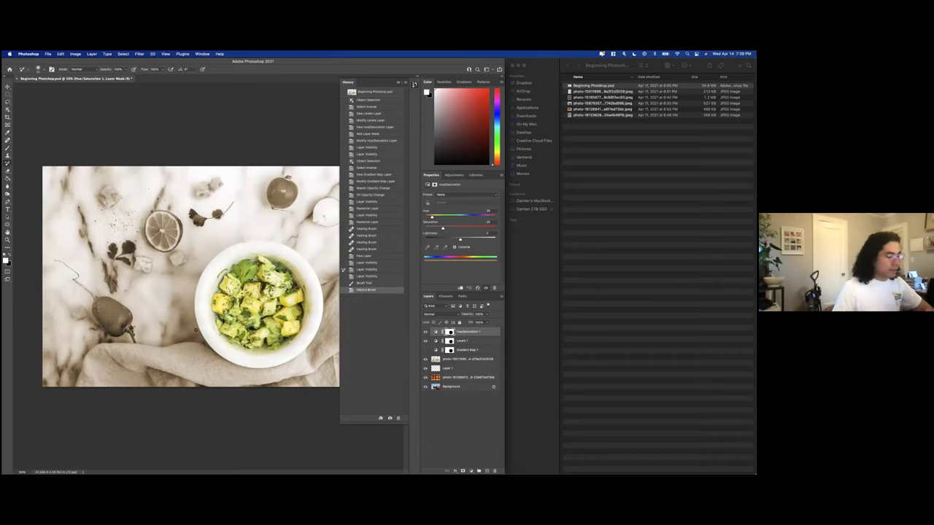
left_click(455, 361)
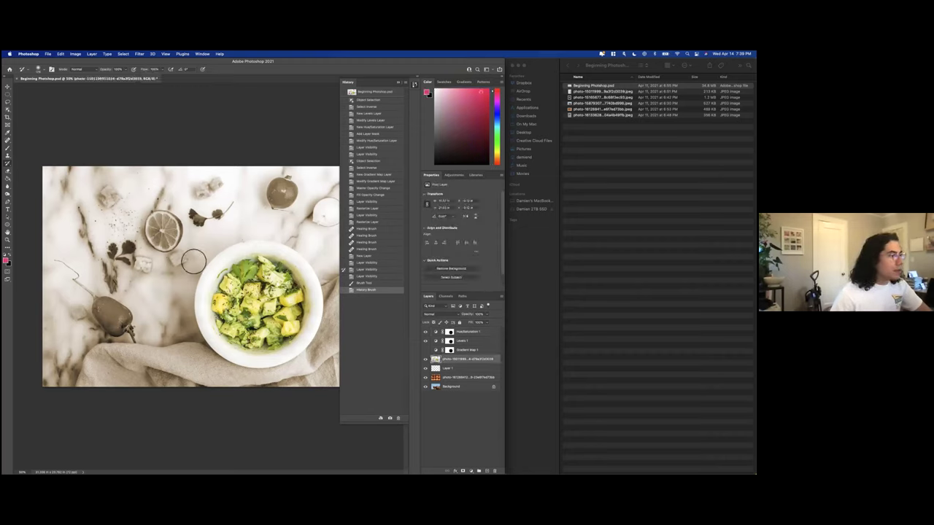
left_click(168, 306)
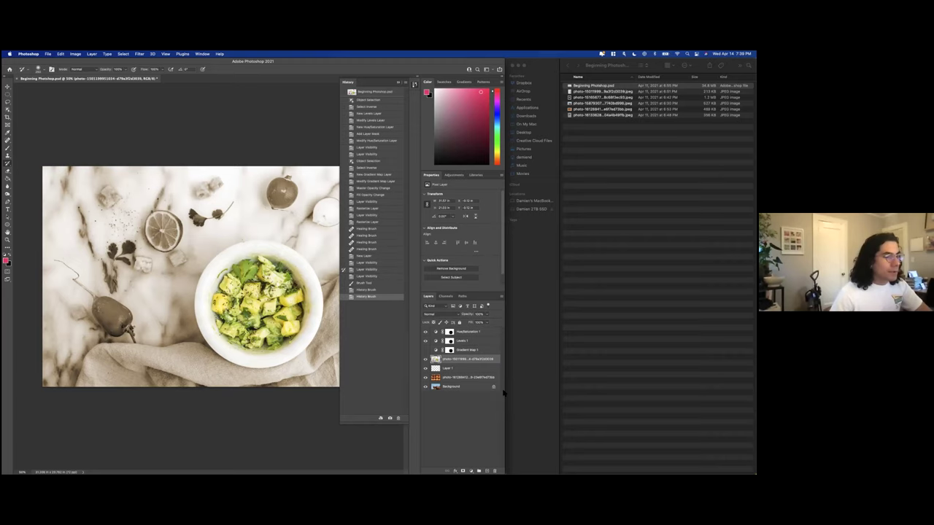
left_click(460, 370)
left_click(461, 377)
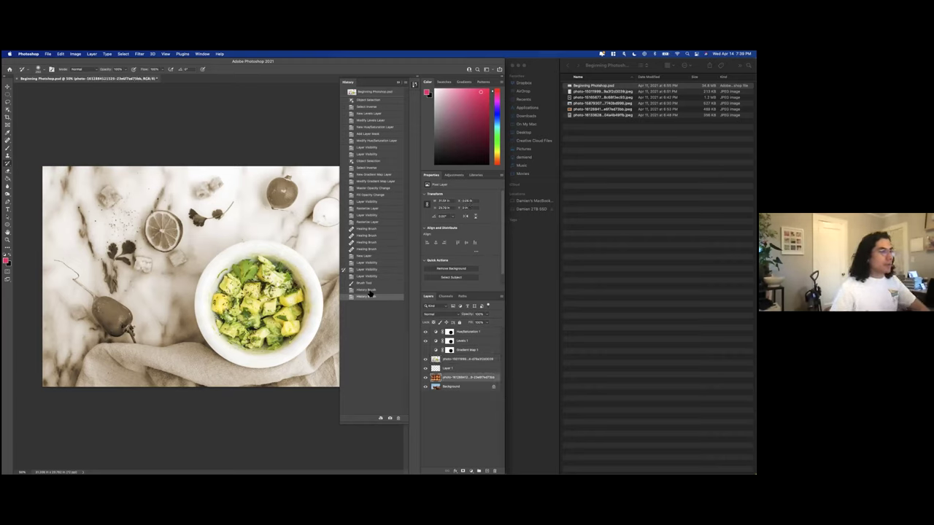
Turn off Levels and the top adjustment, then paint the latest state along the photo's bottom.
left_click(425, 351)
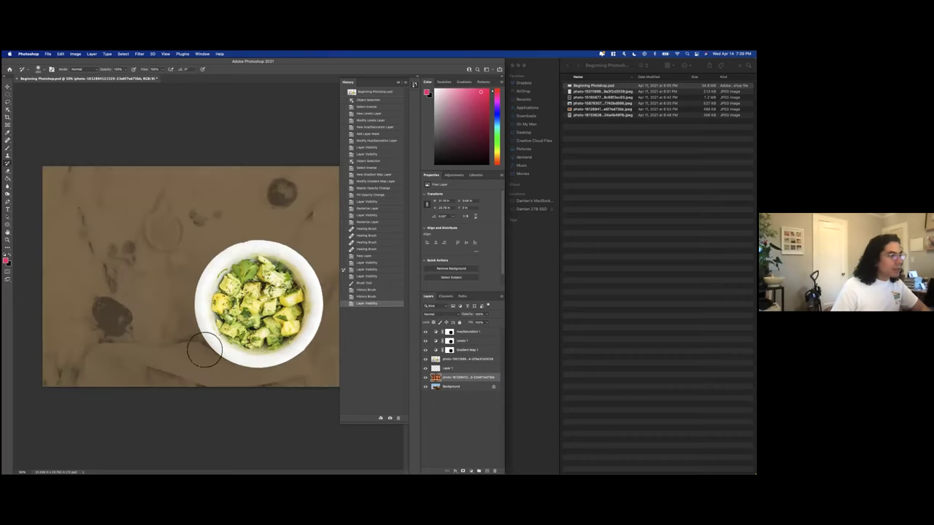
left_click(425, 333)
left_click(425, 341)
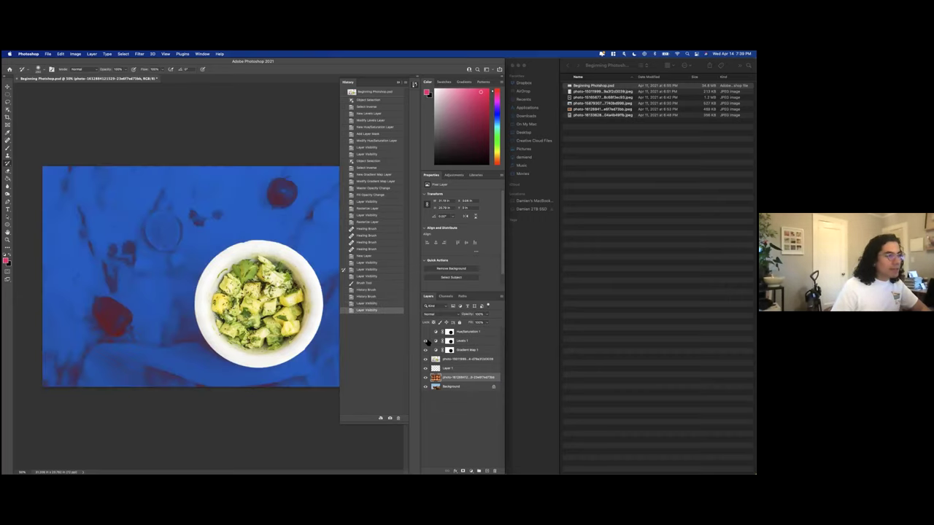
left_click(344, 306)
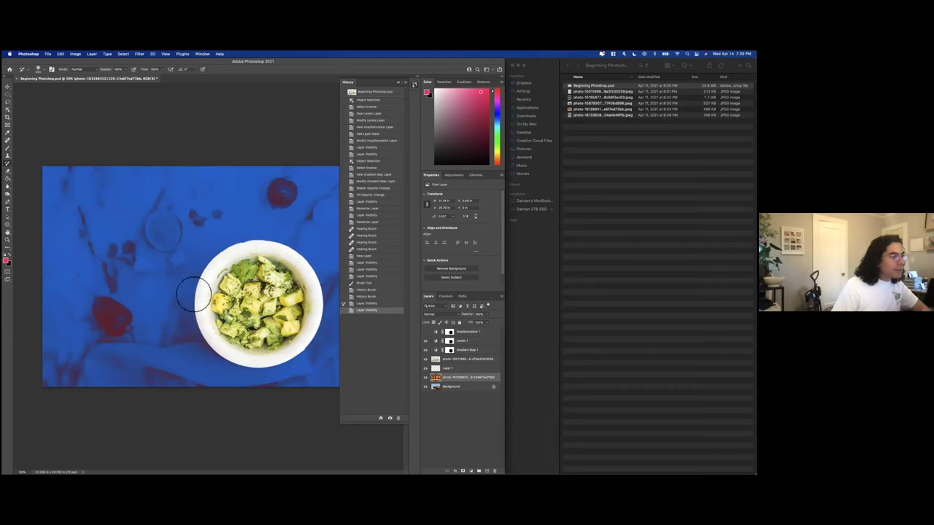
left_click_drag(257, 379, 290, 398)
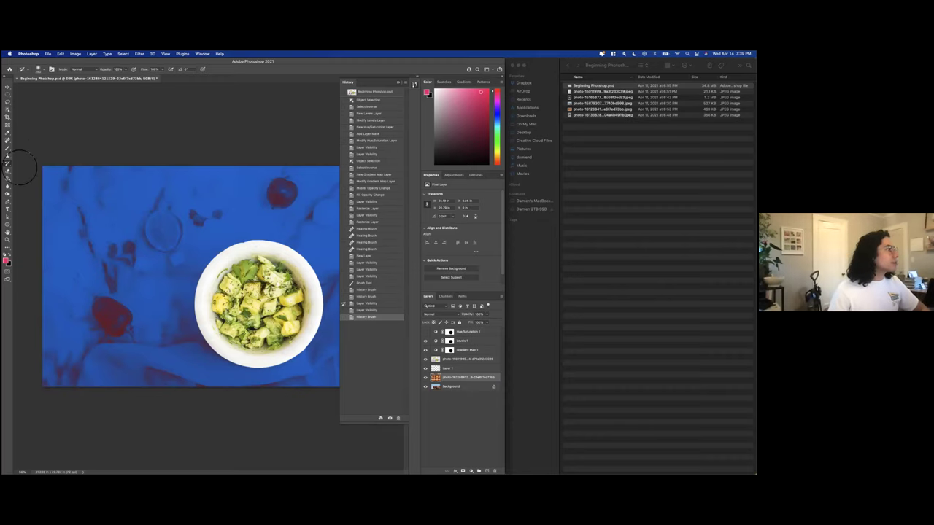
Switch to the Clone Stamp tool and hide Layer 1, Hue/Saturation, Levels and Gradient Map.
left_click(7, 165)
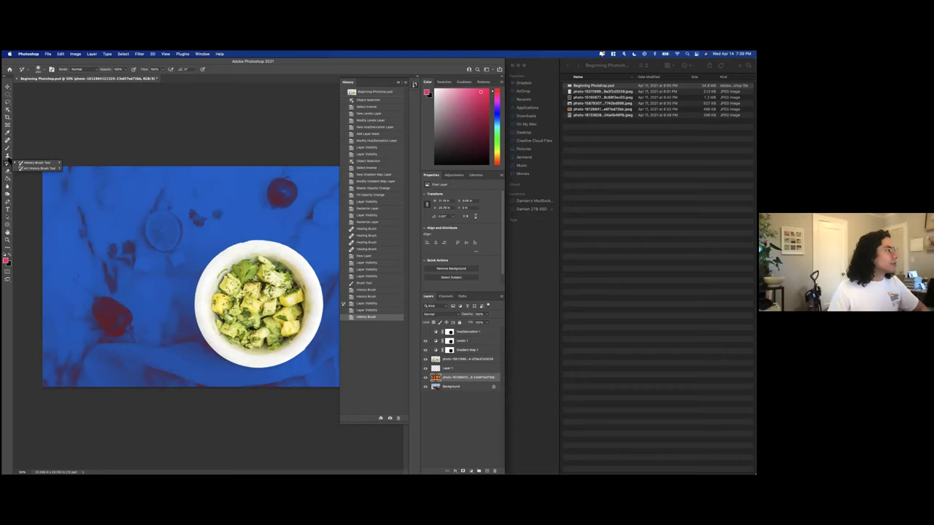
left_click(7, 156)
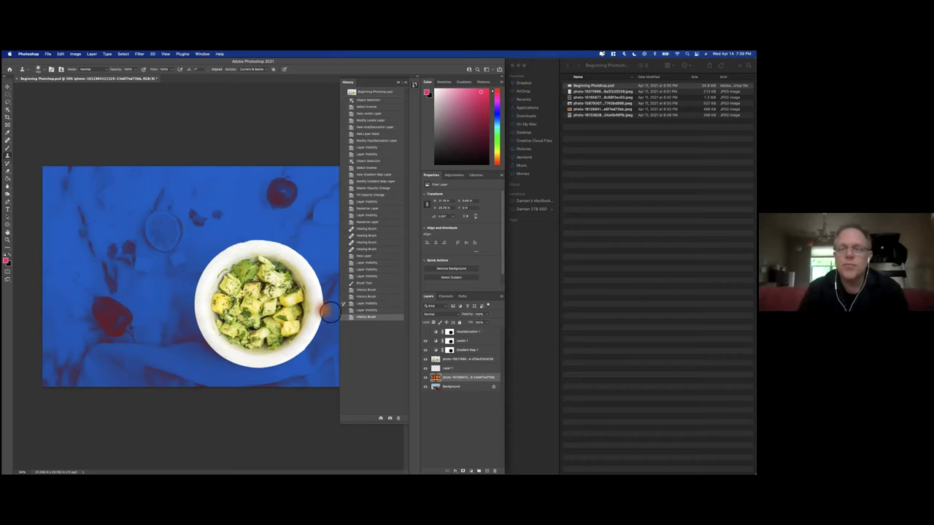
left_click(425, 368)
left_click(425, 359)
left_click(425, 350)
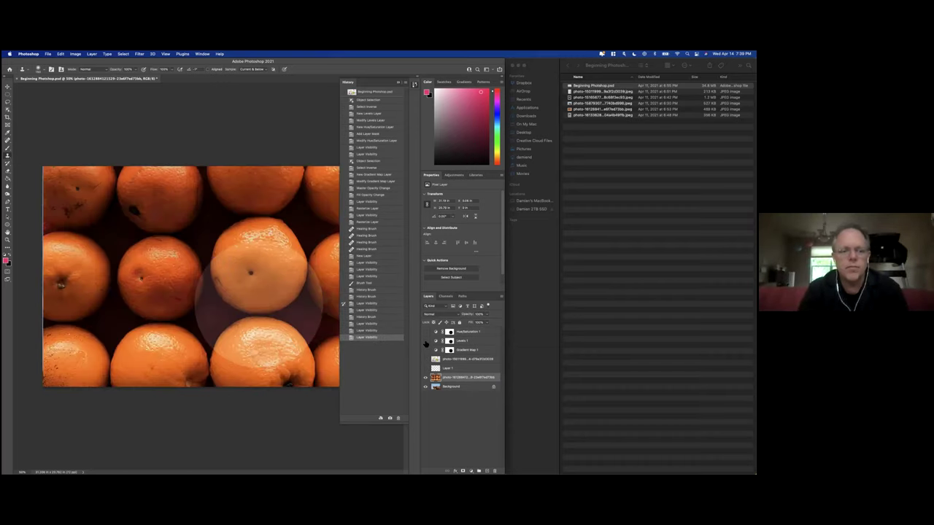
left_click(425, 341)
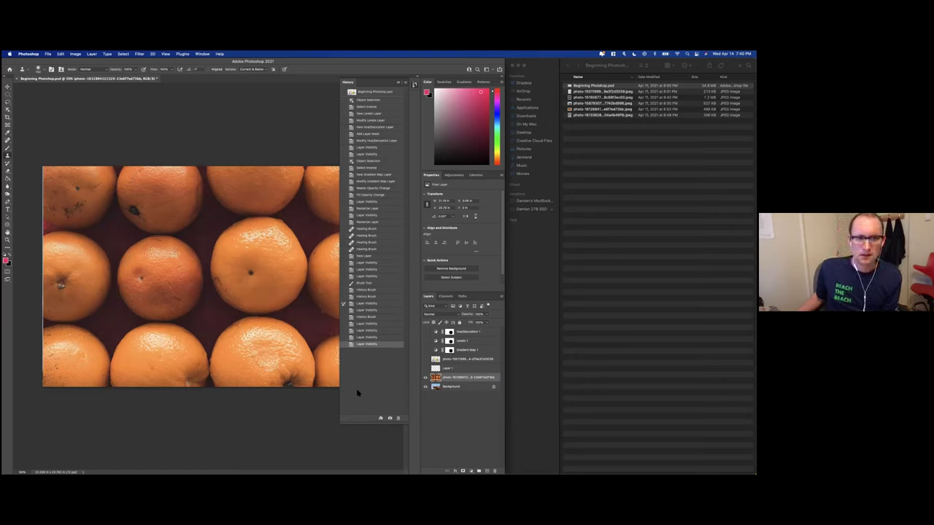
Close the History panel, then briefly enter and exit Mission Control.
left_click(403, 85)
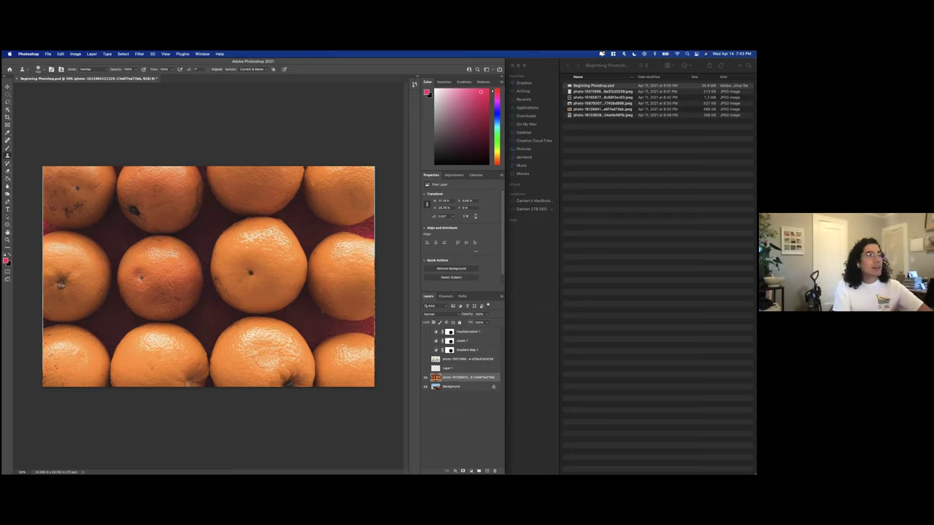
key("ctrl+Up")
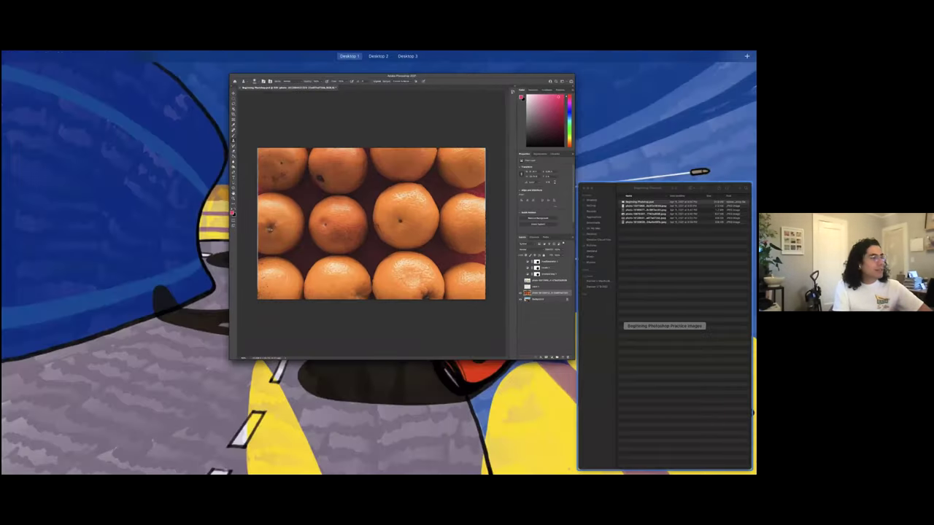
key("ctrl+Up")
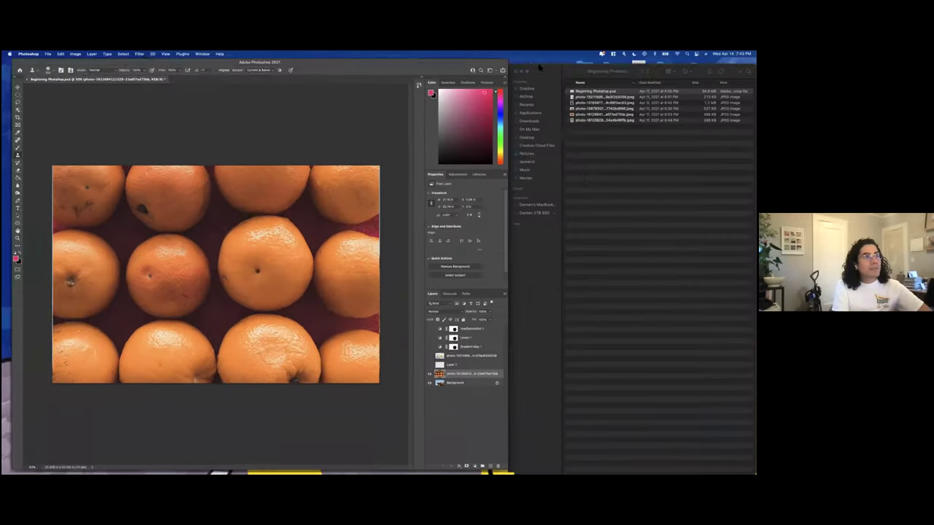
Minimize the Finder window, then bring up a new one from the Dock's Finder icon.
left_click(517, 65)
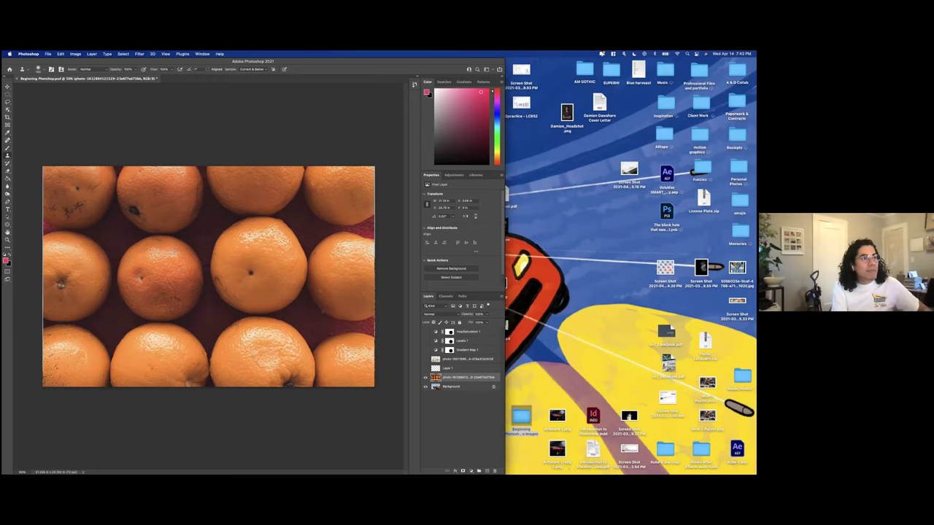
mouse_move(477, 472)
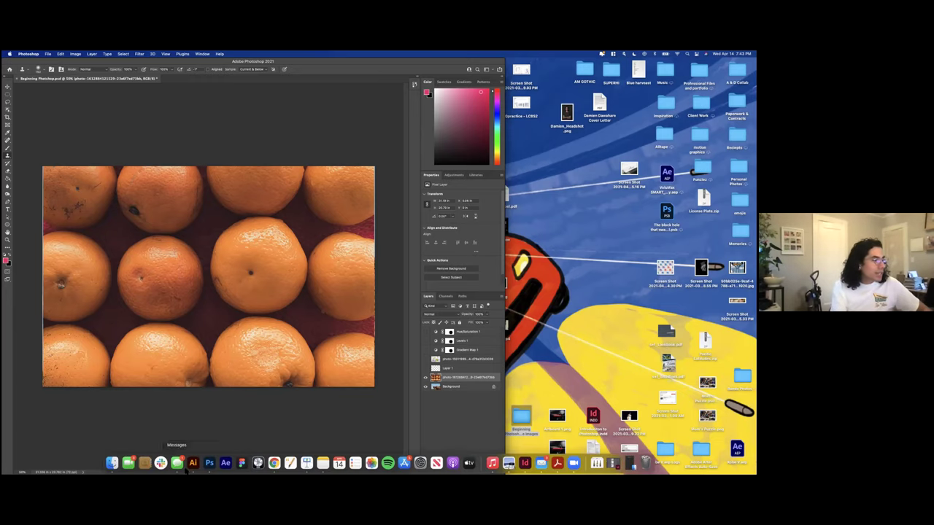
left_click(113, 464)
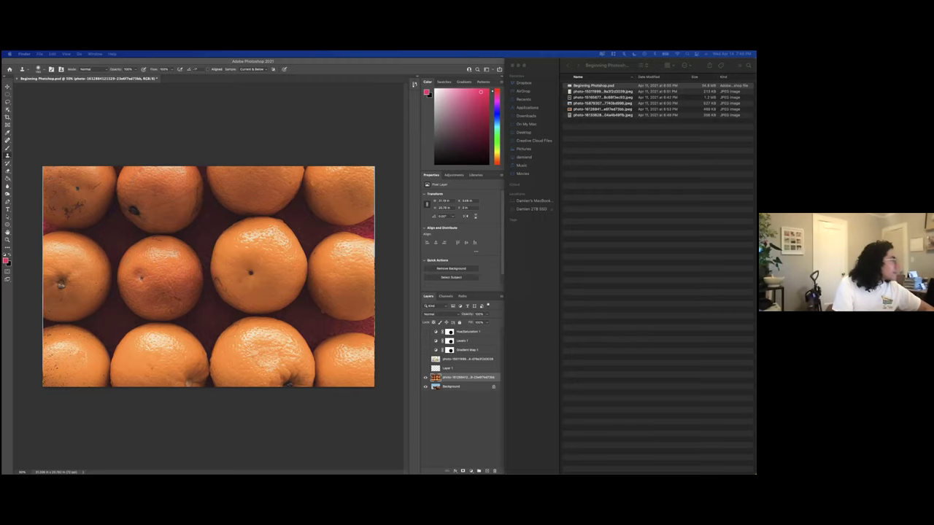
Leave full-screen split view and select Bouncing Ball exercise.mp4 in the Downloads folder.
key("super+ctrl+f")
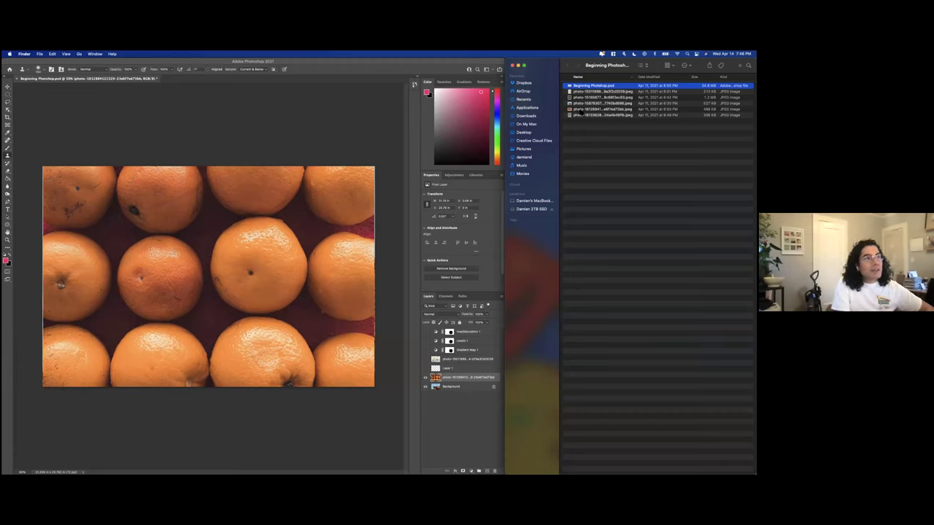
left_click(533, 117)
left_click(573, 86)
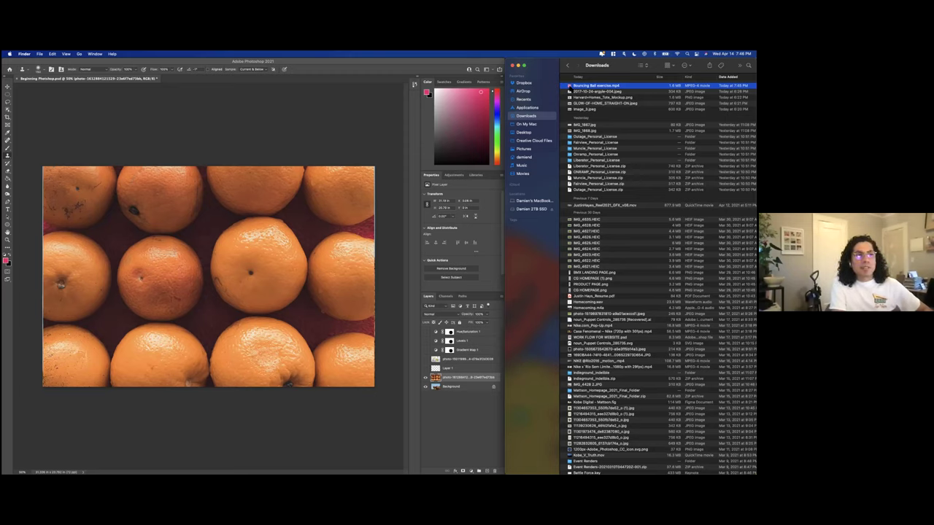
Open Bouncing Ball exercise.mp4 in Photoshop, enlarge the Timeline panel, and scrub the bounce.
left_click_drag(570, 86, 217, 462)
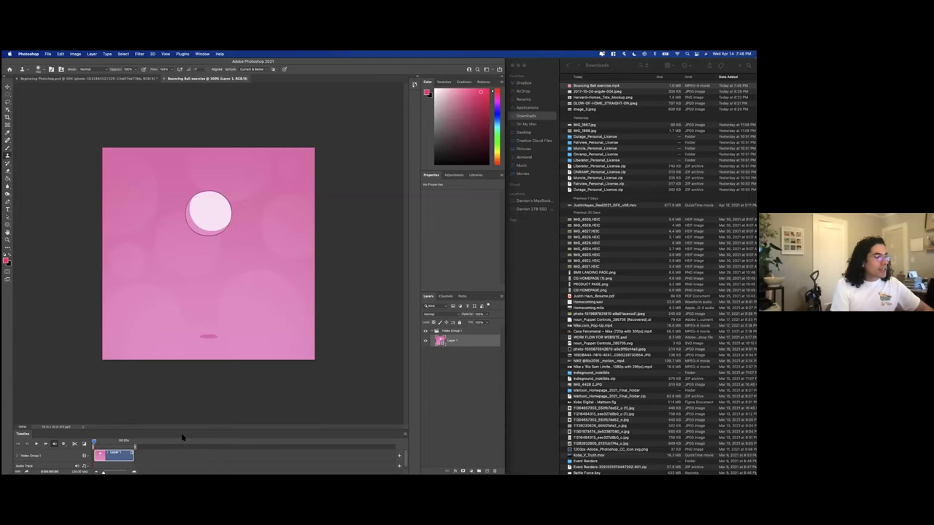
left_click_drag(33, 428, 37, 395)
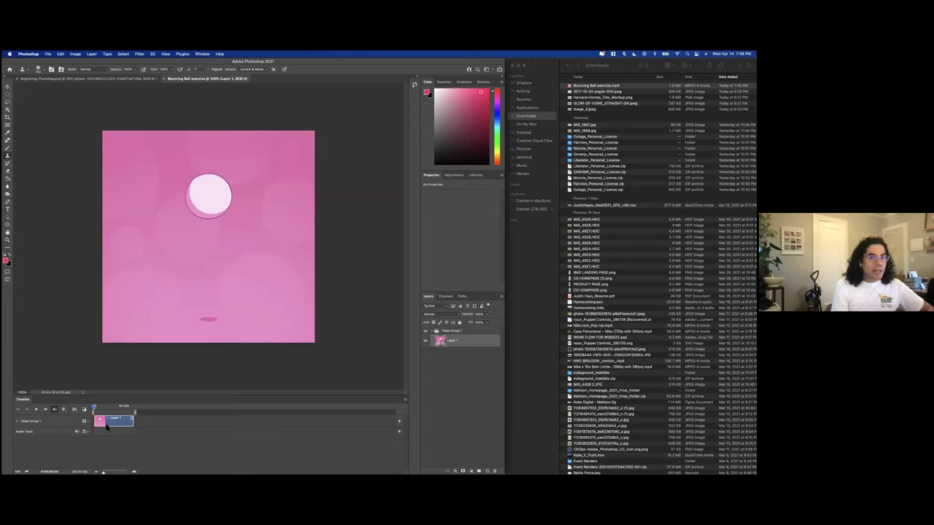
mouse_move(93, 409)
left_mouse_down()
mouse_move(121, 410)
mouse_move(104, 409)
mouse_move(112, 409)
left_mouse_up()
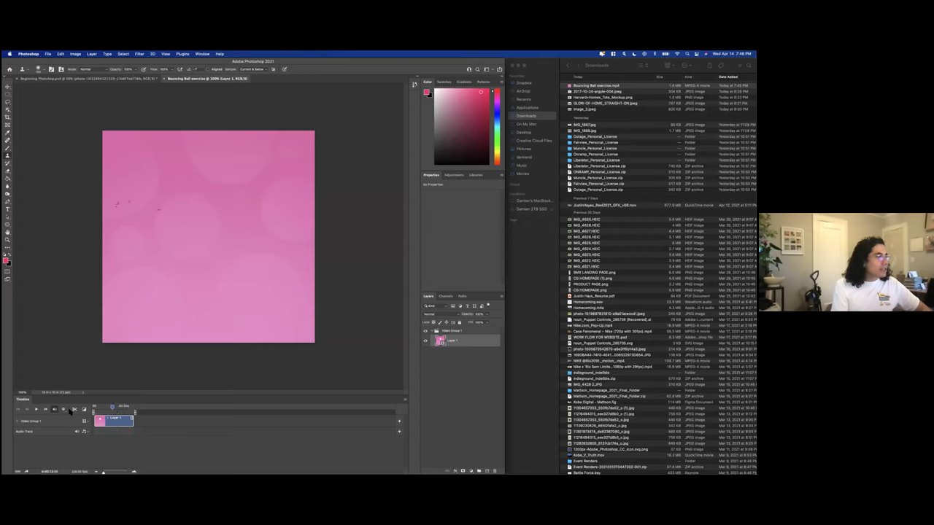
Play and stop the bouncing-ball animation, then scrub through its opening frames.
left_click(36, 410)
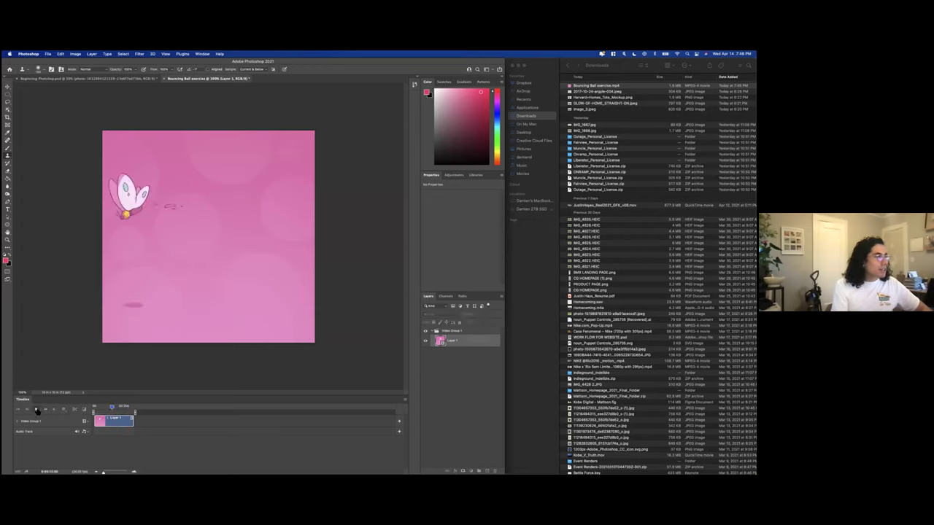
left_click(37, 410)
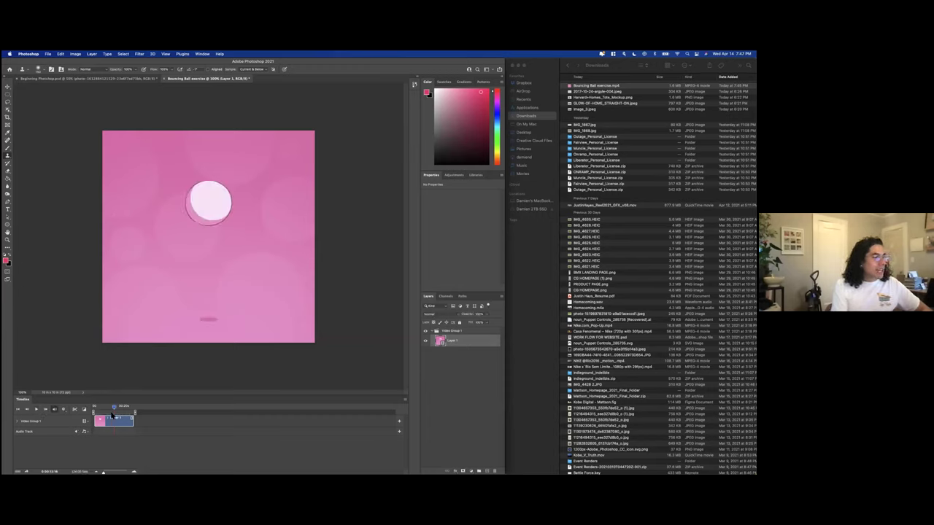
mouse_move(104, 410)
left_mouse_down()
mouse_move(115, 409)
mouse_move(95, 409)
mouse_move(107, 409)
left_mouse_up()
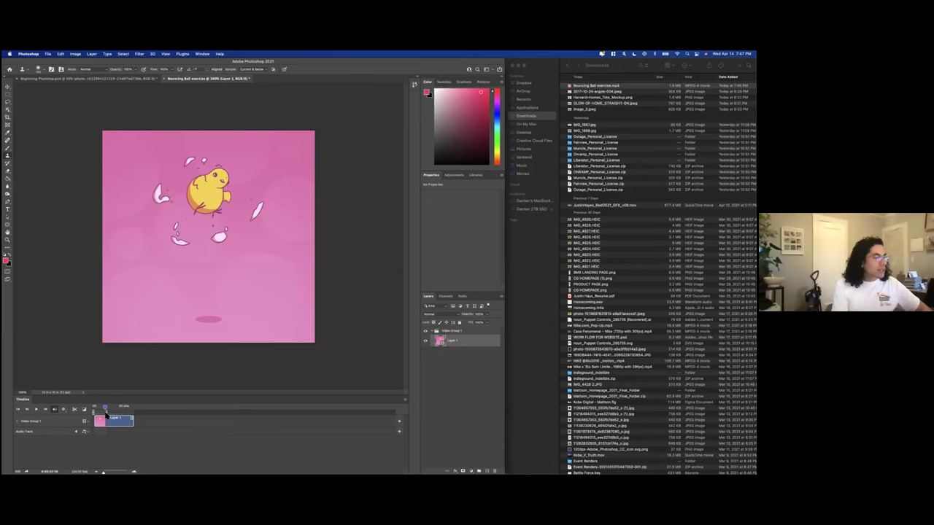
Create Layer 2 above Video Group 1 and extend its clip to start at 00:00.
left_click(470, 332)
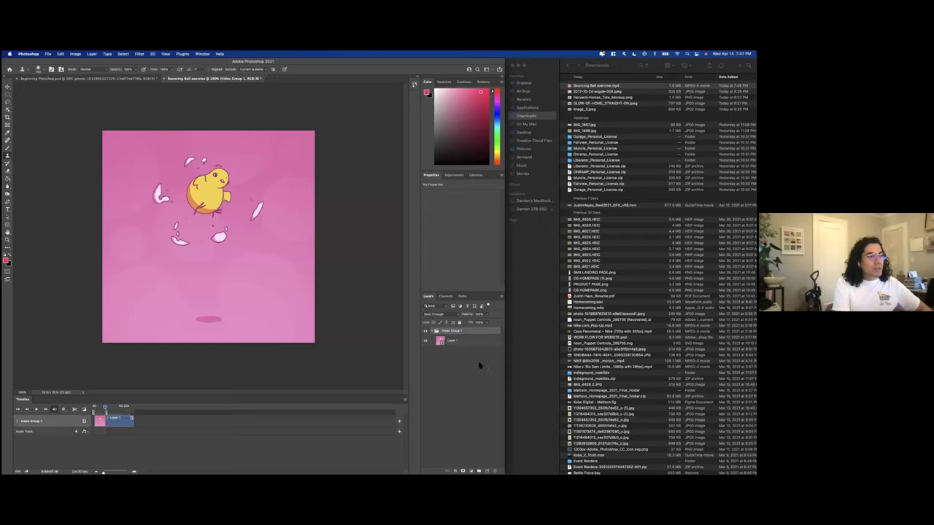
left_click(488, 469)
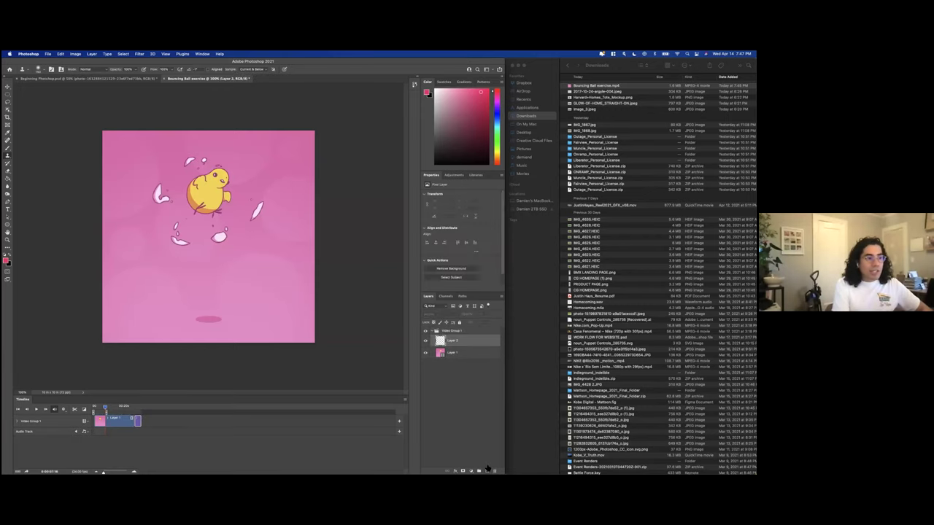
left_click_drag(453, 340, 453, 327)
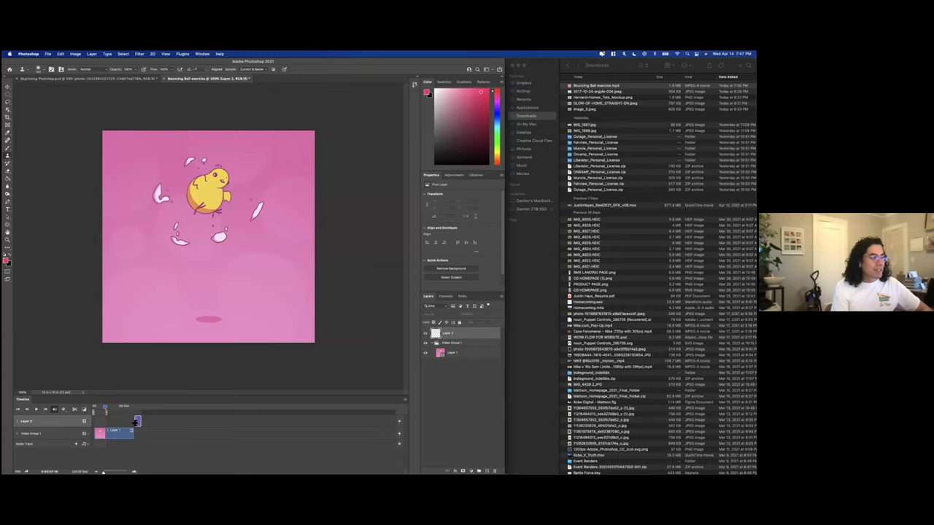
left_click_drag(125, 422, 92, 421)
Try a soft brown brush stroke on the canvas, then undo it.
left_click(454, 175)
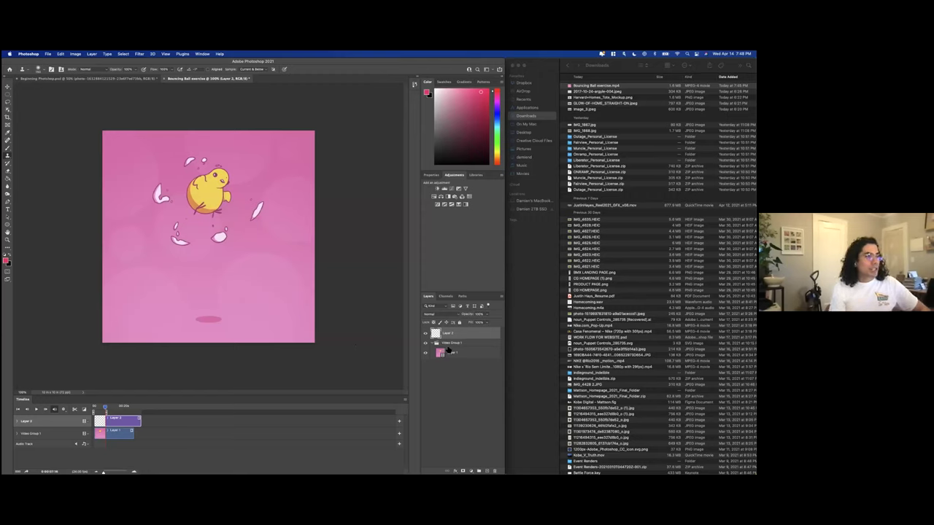
mouse_move(279, 273)
left_mouse_down()
mouse_move(234, 263)
mouse_move(258, 272)
left_mouse_up()
key("super+z")
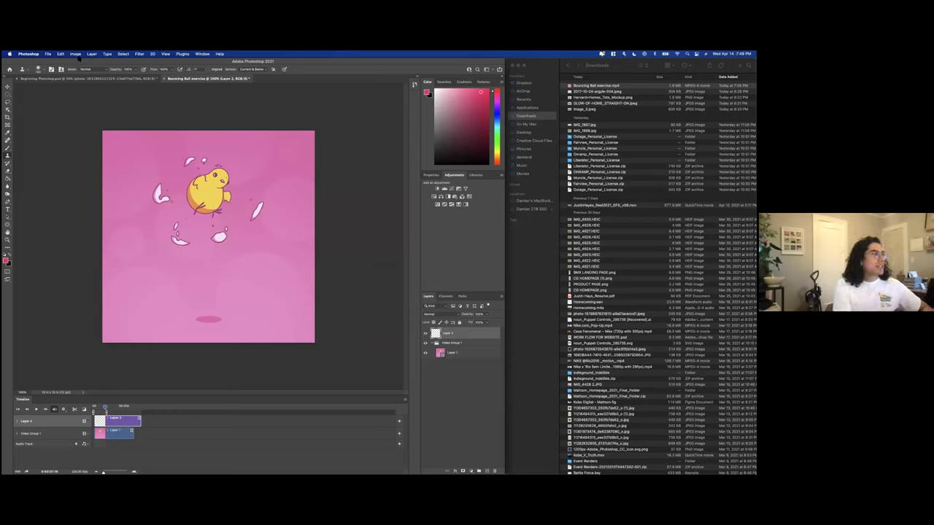
Open the Save for Web (Legacy) export dialog from the File > Export menu.
left_click(48, 54)
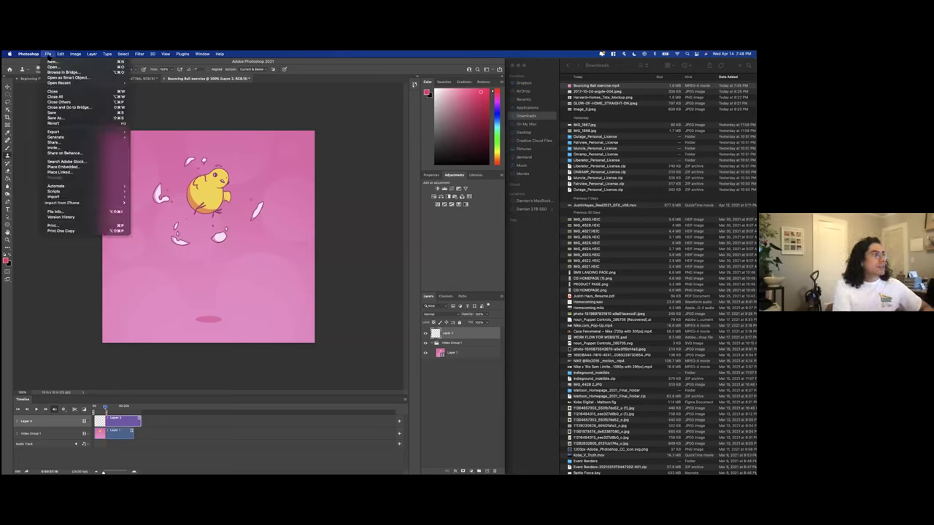
mouse_move(70, 136)
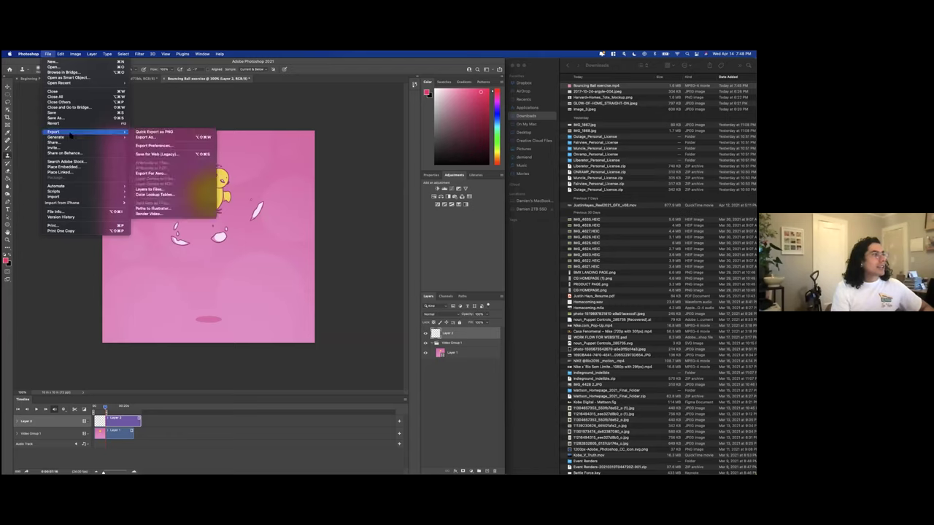
left_click(177, 156)
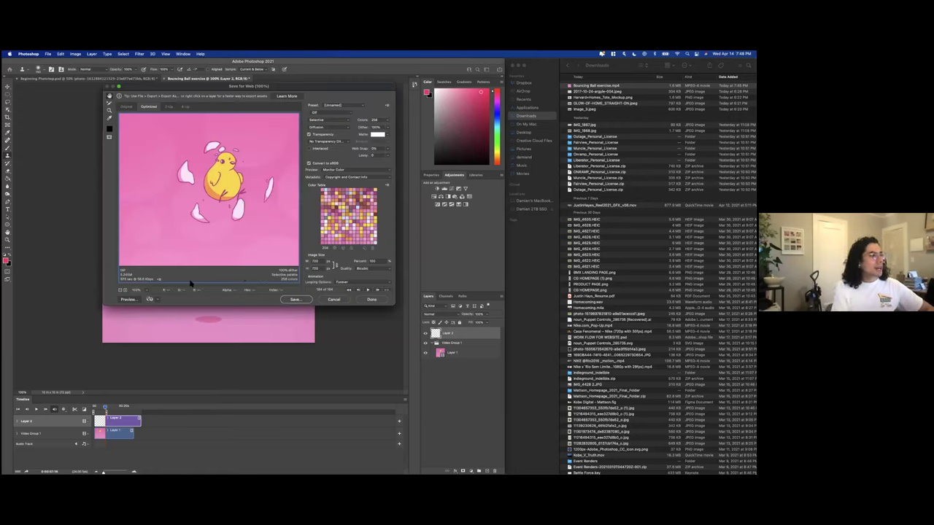
Zoom the preview out, set Looping to Forever and Colors to 128, then play the preview.
left_click(122, 290)
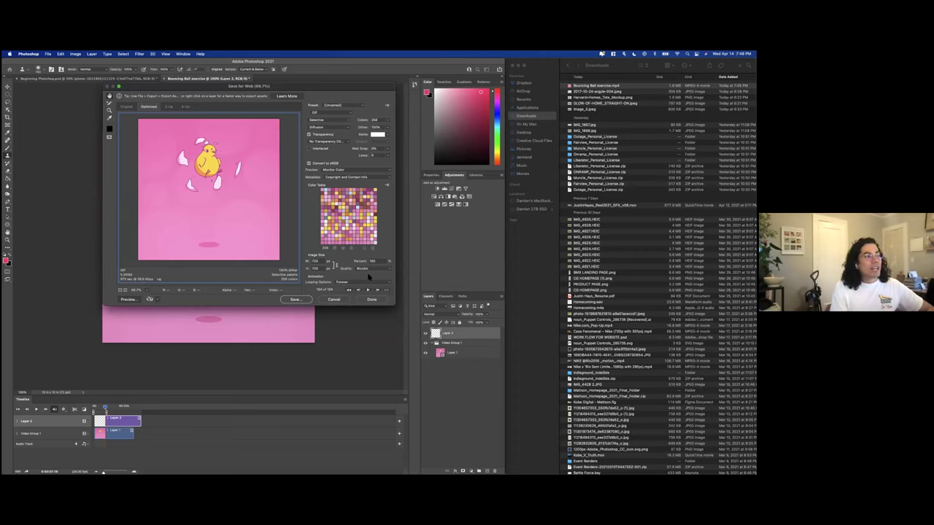
left_click(336, 283)
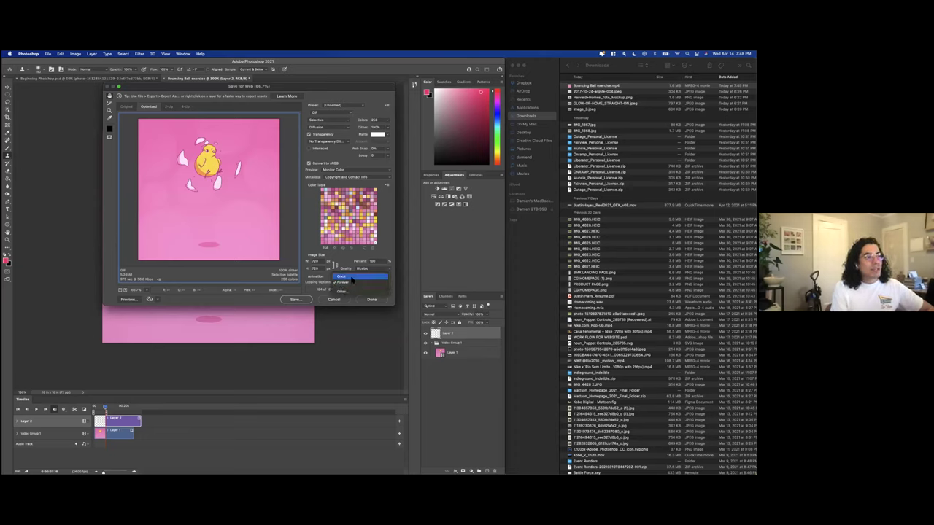
left_click(352, 278)
left_click(350, 282)
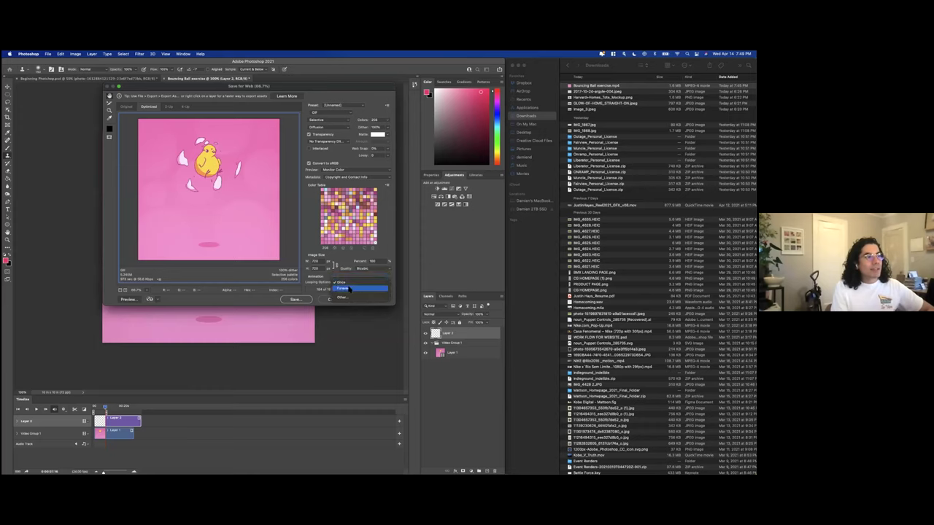
left_click(349, 289)
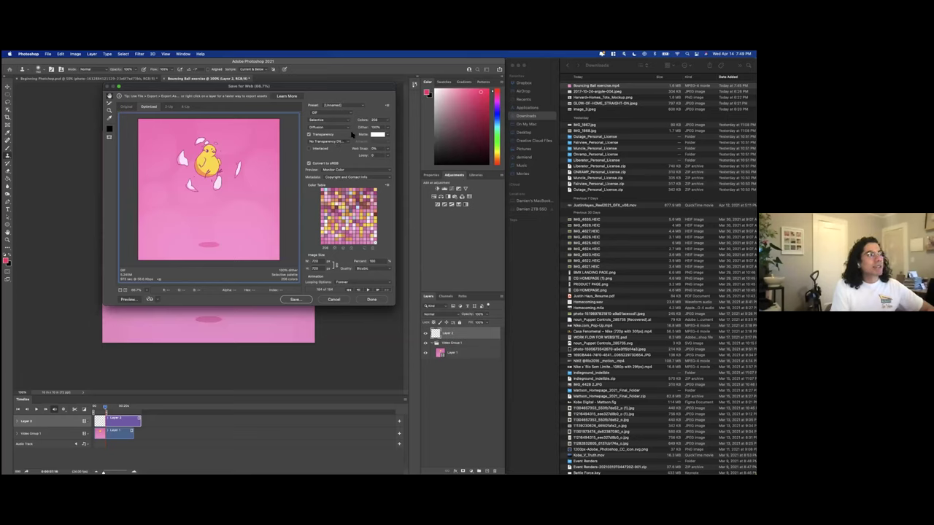
left_click(390, 123)
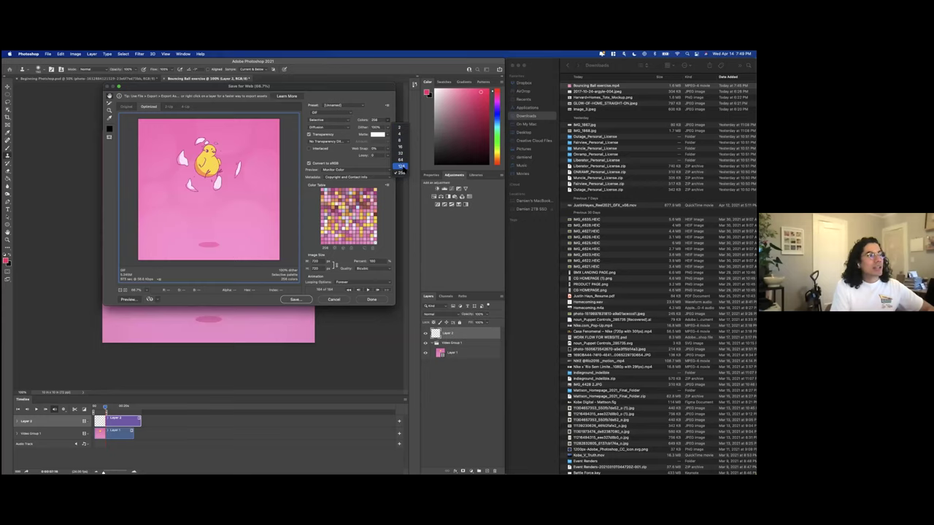
left_click(400, 166)
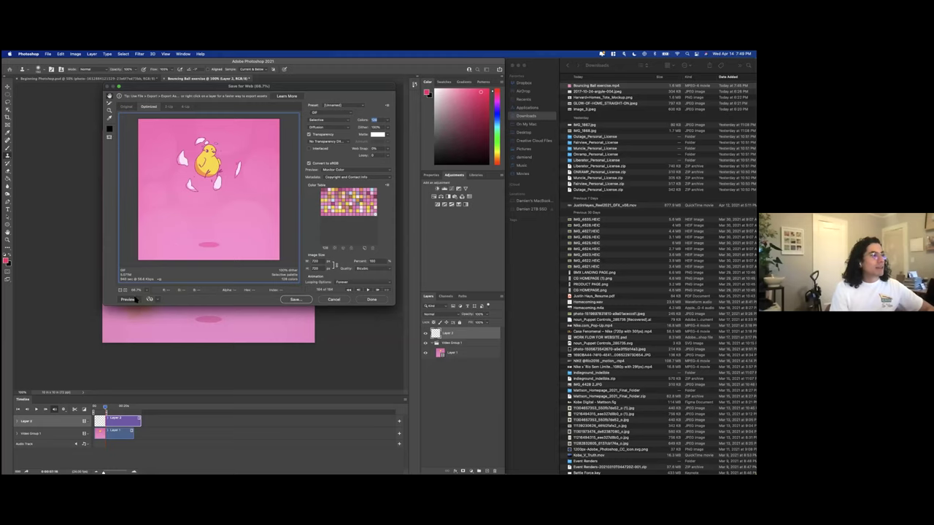
left_click(368, 290)
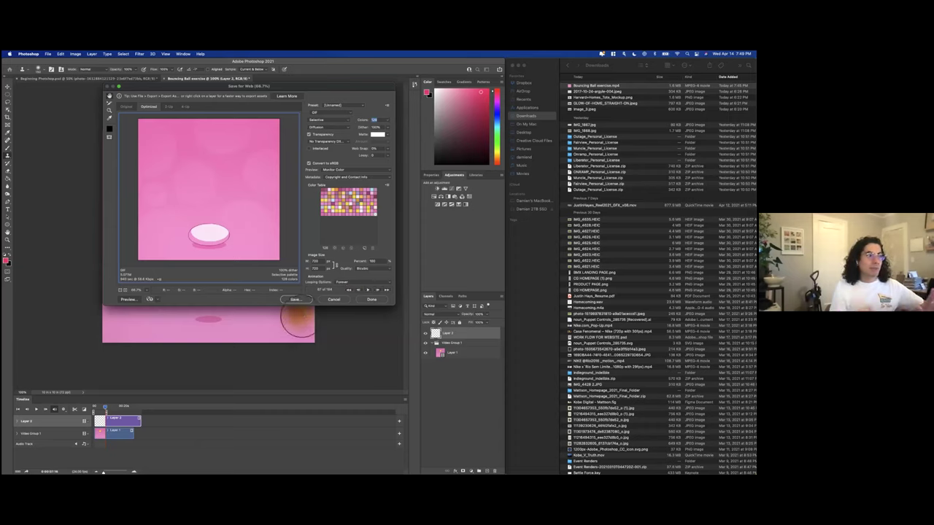
Save the optimised GIF as Bouncing-Ball-exercise.gif in the Desktop folder.
left_click(296, 301)
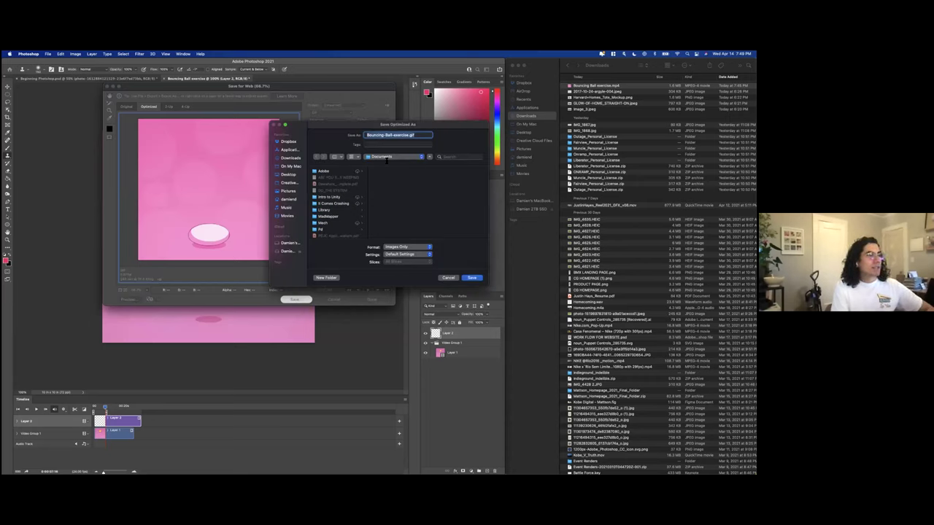
left_click(290, 175)
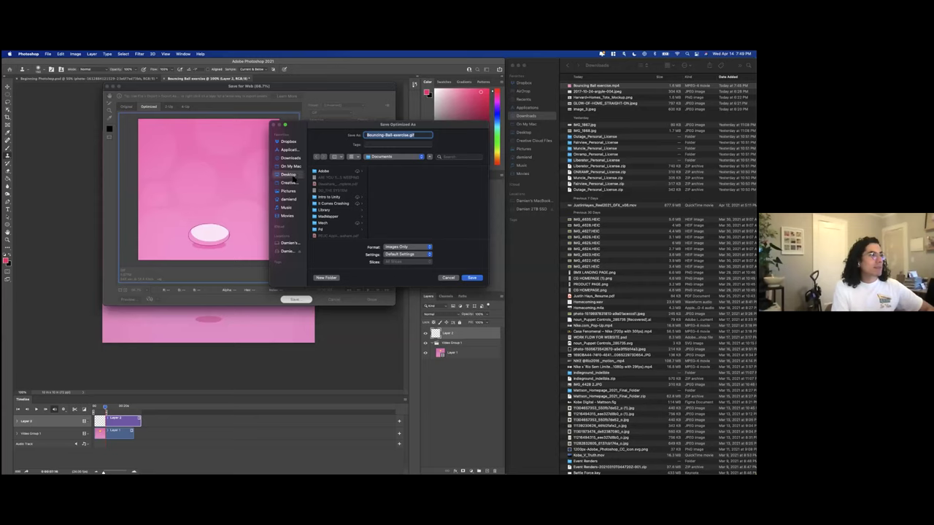
left_click(473, 278)
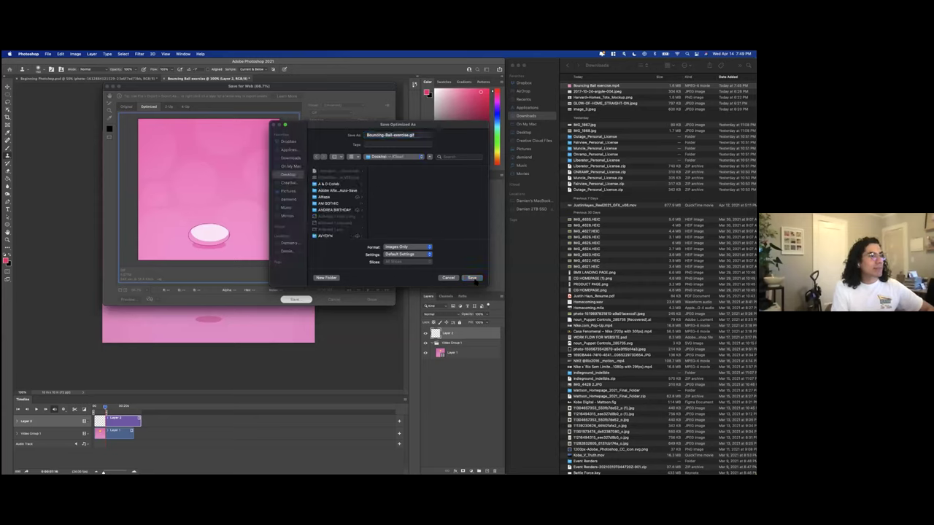
left_click(475, 278)
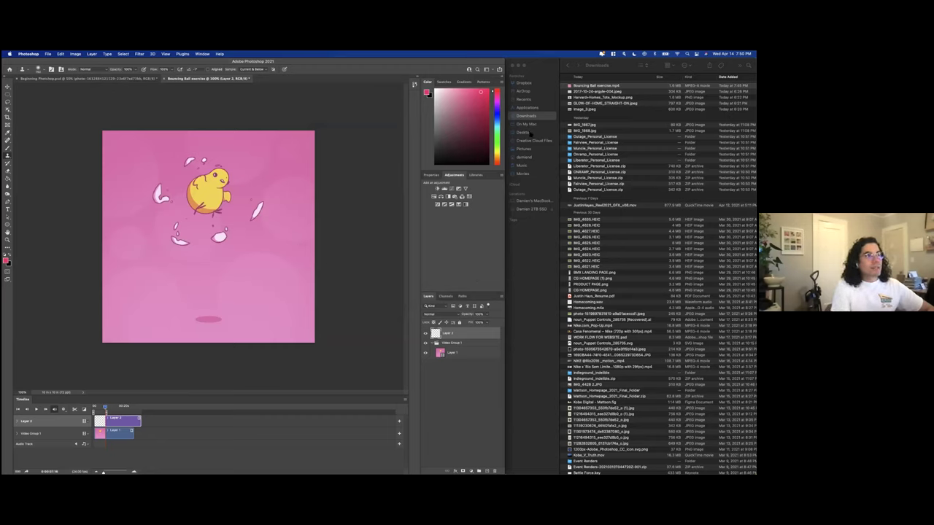
Quick Look Bouncing-Ball-exercise.gif in Finder's Desktop folder, then return to Photoshop.
left_click(525, 132)
left_click(583, 87)
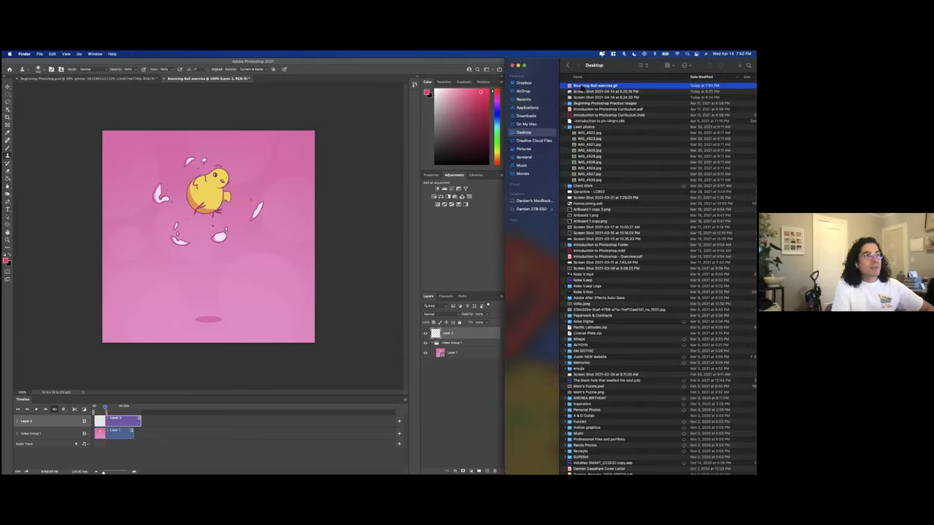
key("space")
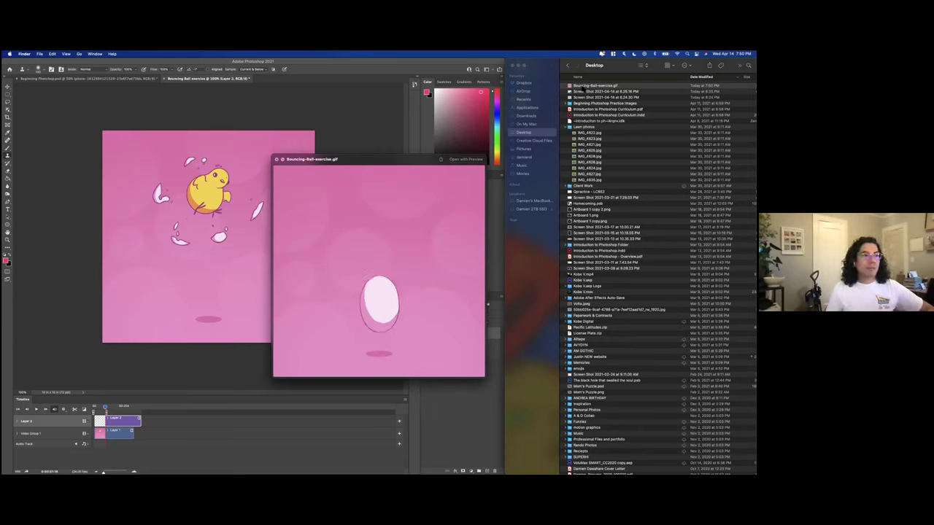
key("space")
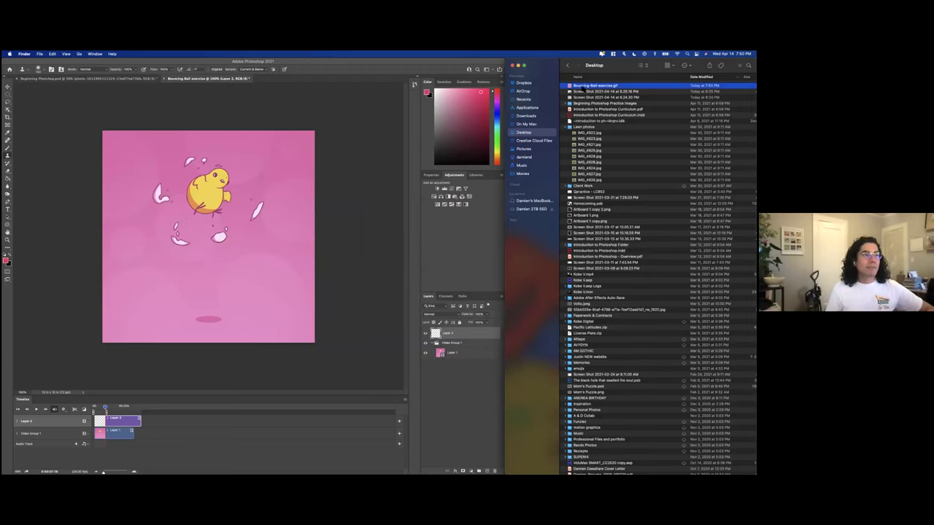
left_click(166, 81)
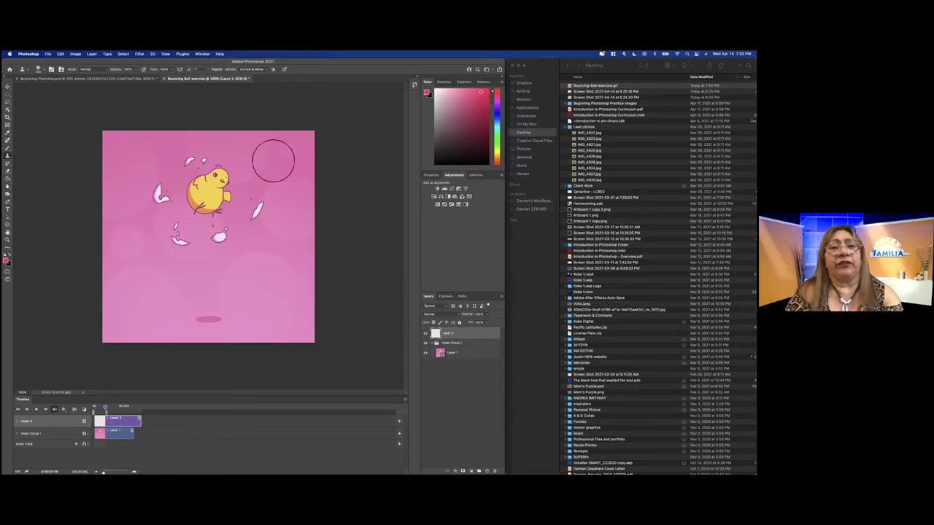
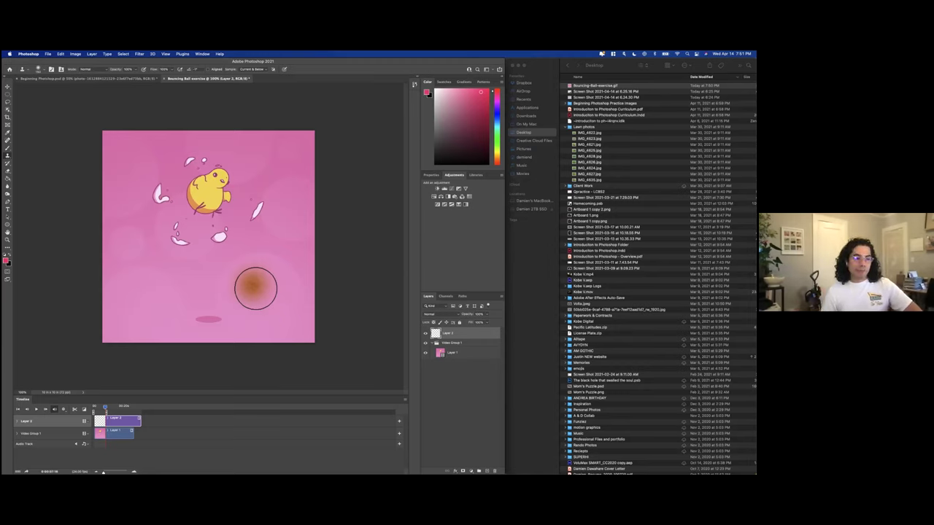
Undo the orange brush dab and close the Bouncing Ball document without saving.
key("cmd+z")
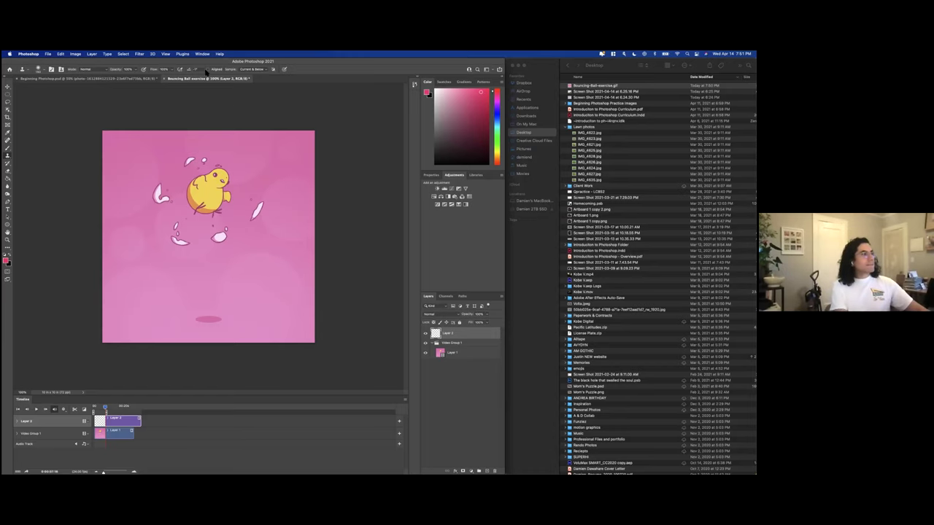
left_click(165, 78)
left_click(379, 204)
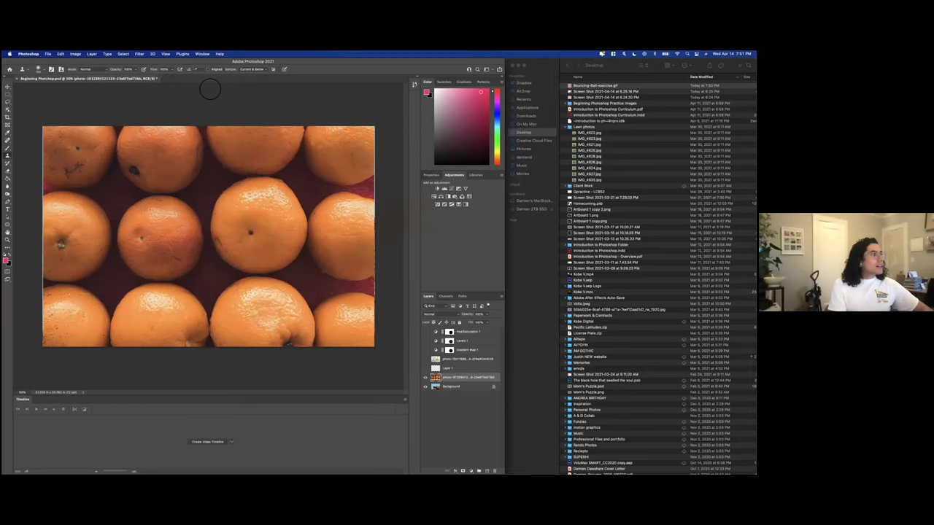
left_click(47, 54)
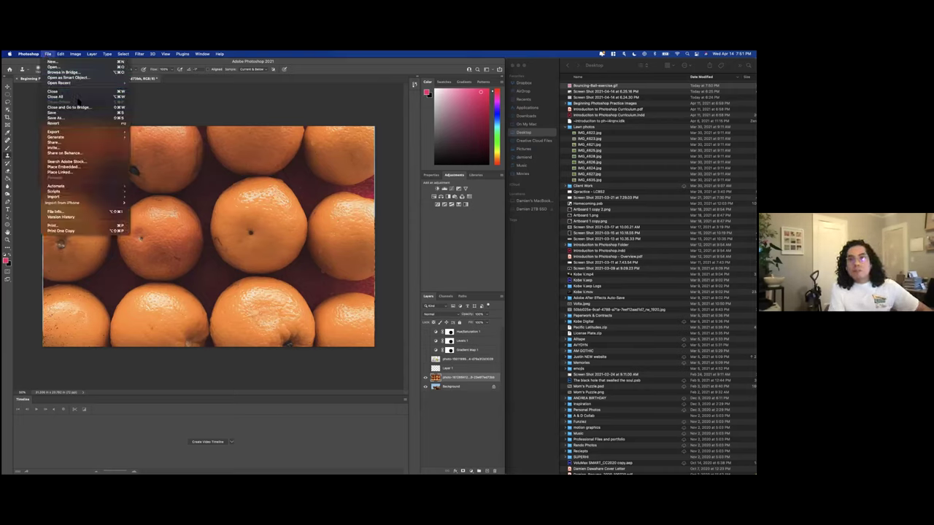
mouse_move(92, 133)
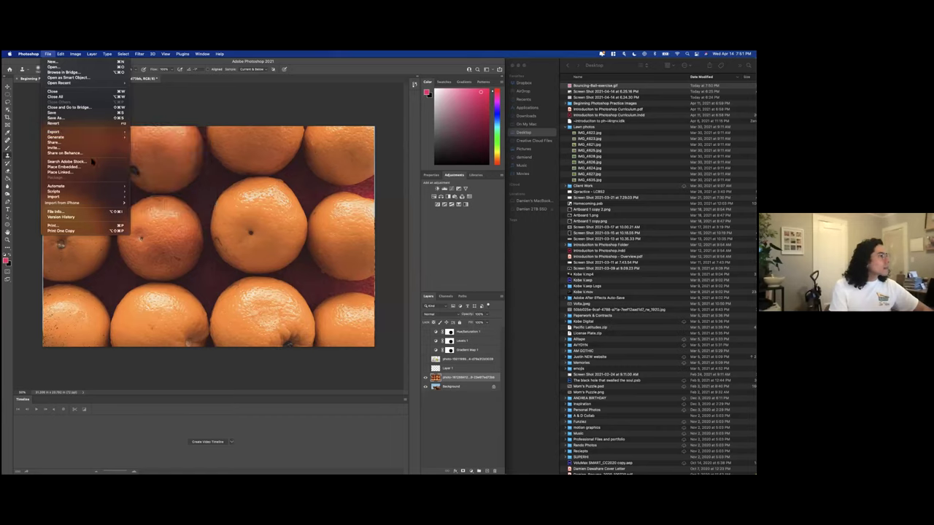
Create a new 1200 × 1200 px document from the Web presets.
left_click(55, 66)
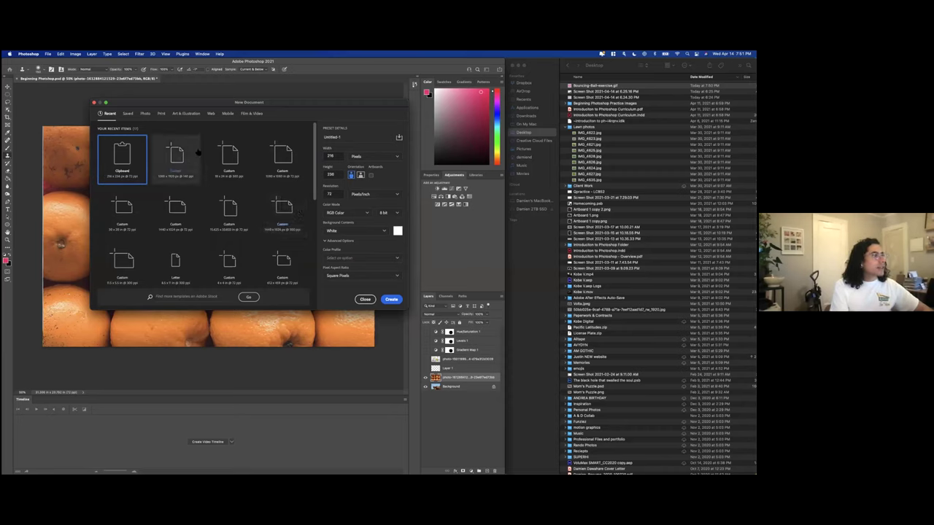
left_click(211, 113)
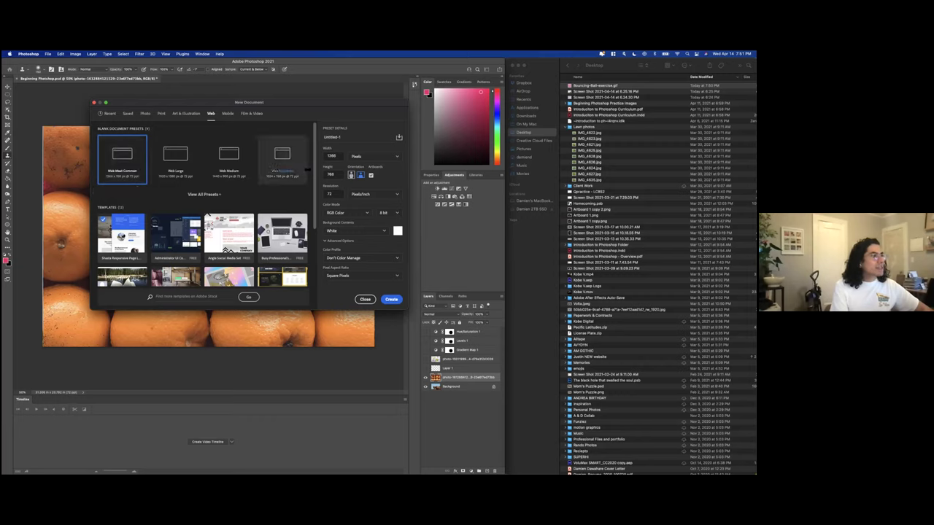
left_click(329, 169)
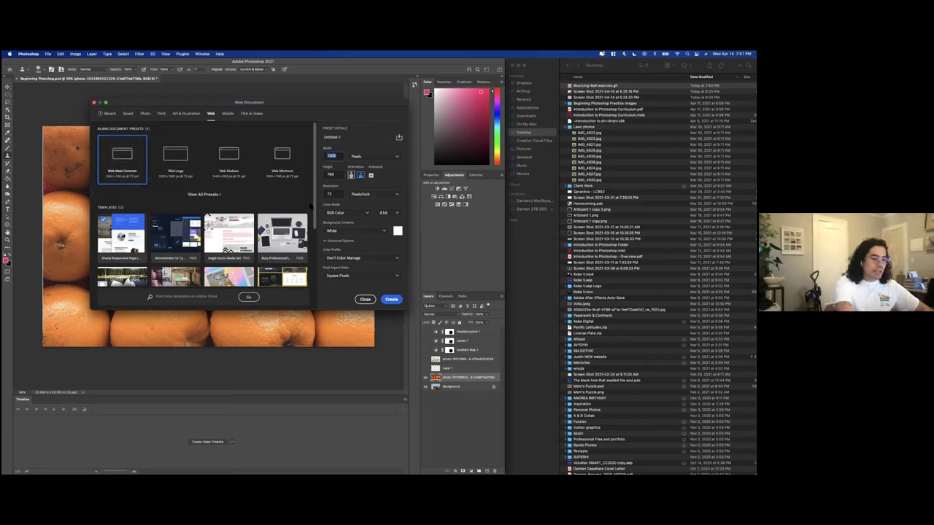
type("1920")
key("Tab")
left_click(329, 176)
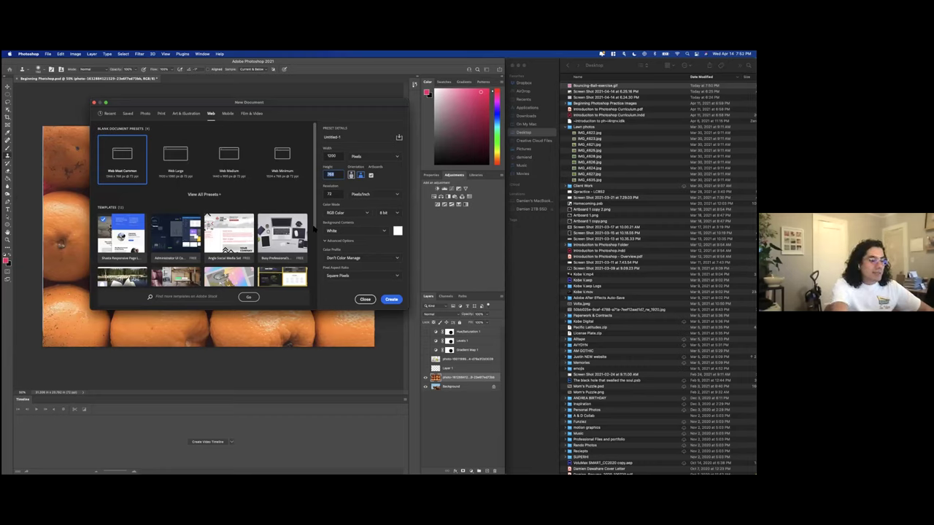
type("1200")
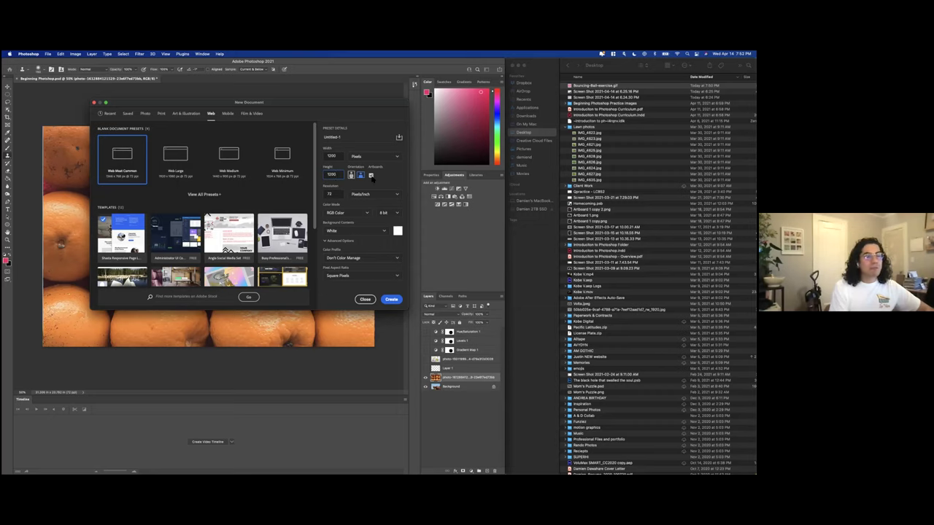
left_click(392, 300)
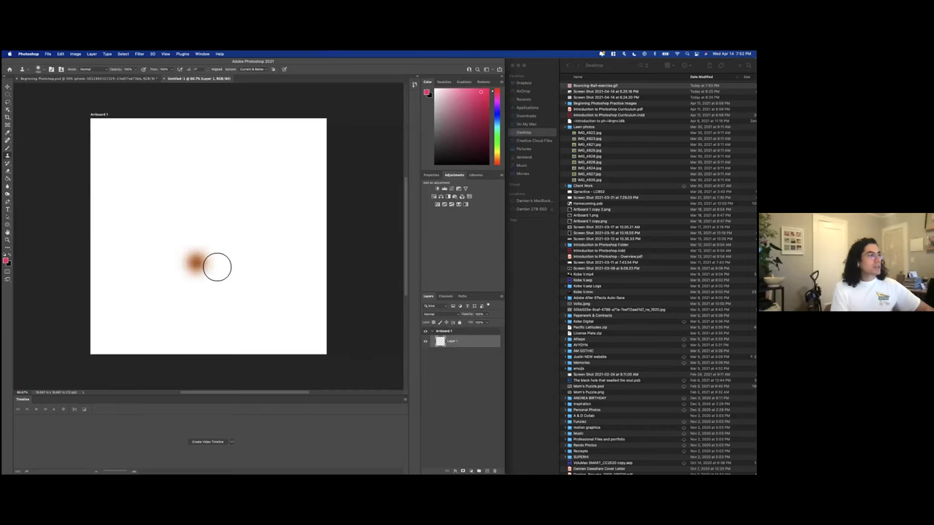
Select the Move tool and check the Timeline panel's options menu.
left_click(7, 89)
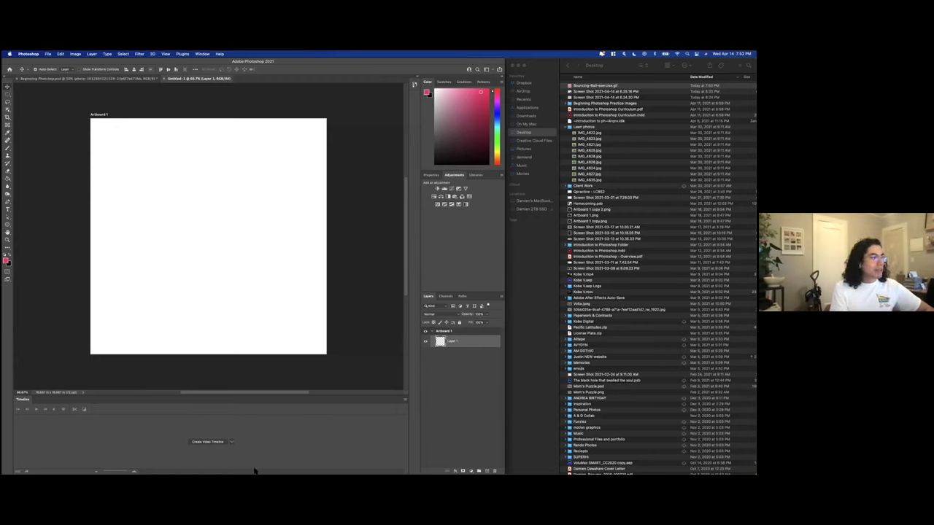
left_click(405, 401)
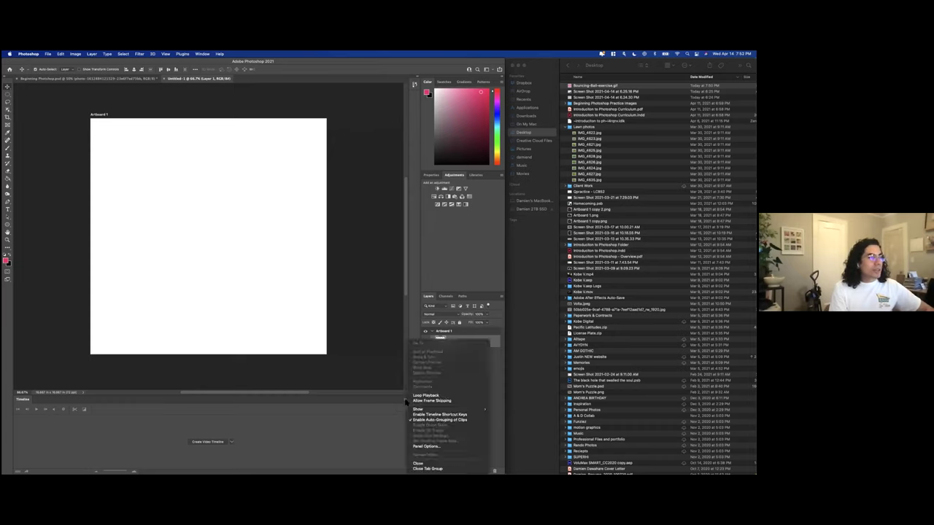
left_click(407, 402)
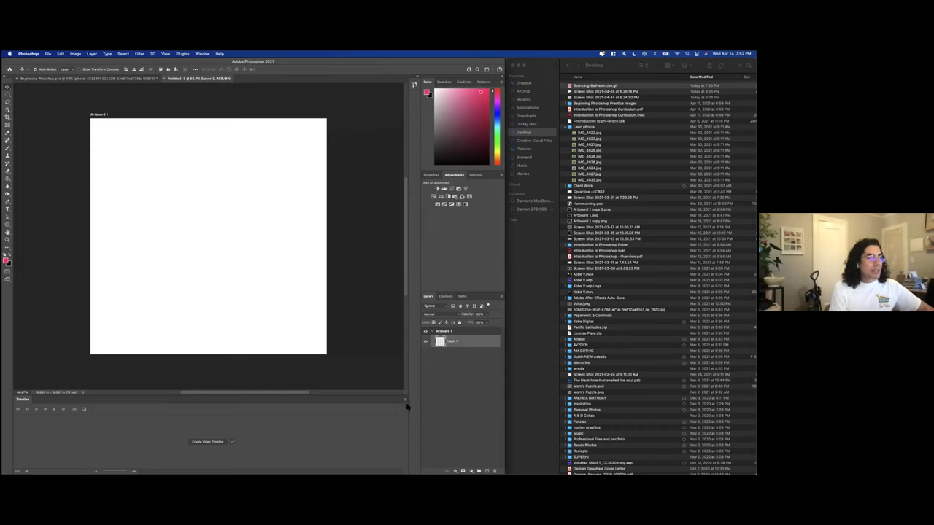
left_click(406, 402)
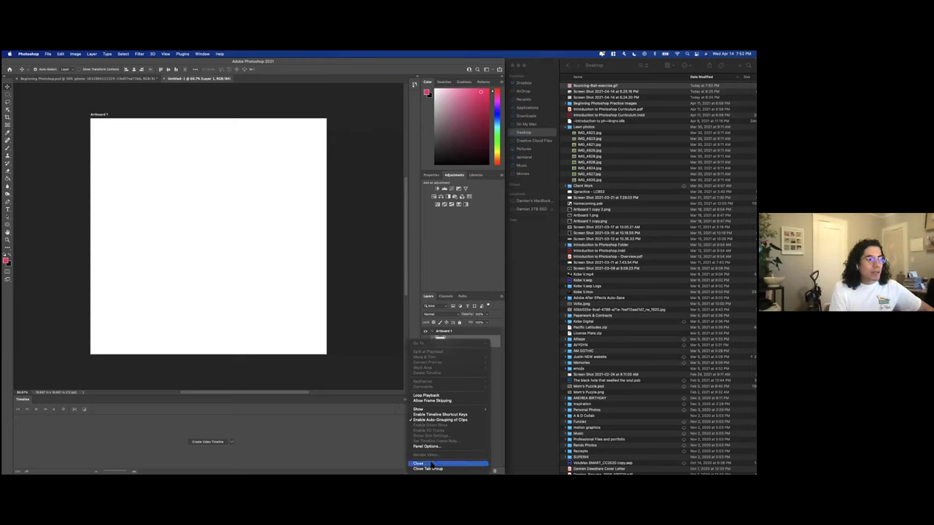
left_click(441, 275)
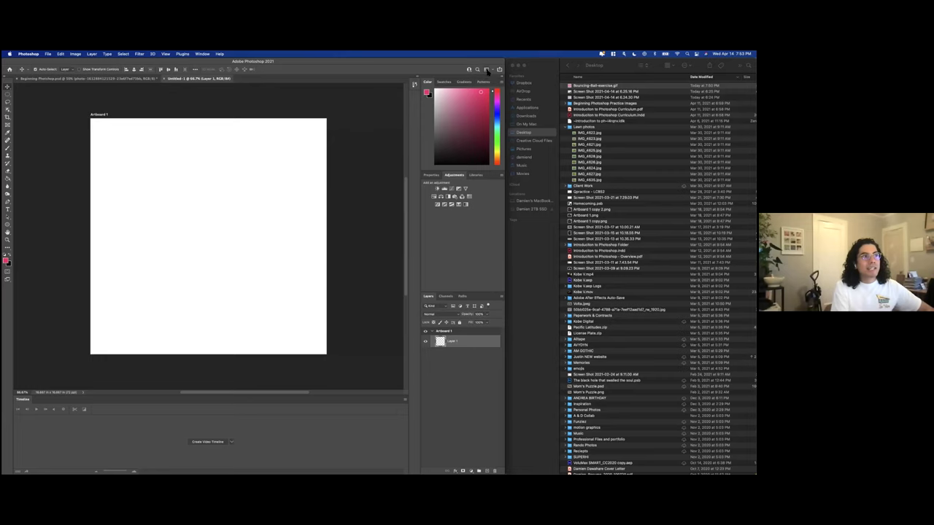
Reset the Essentials workspace from the workspace switcher.
left_click(486, 70)
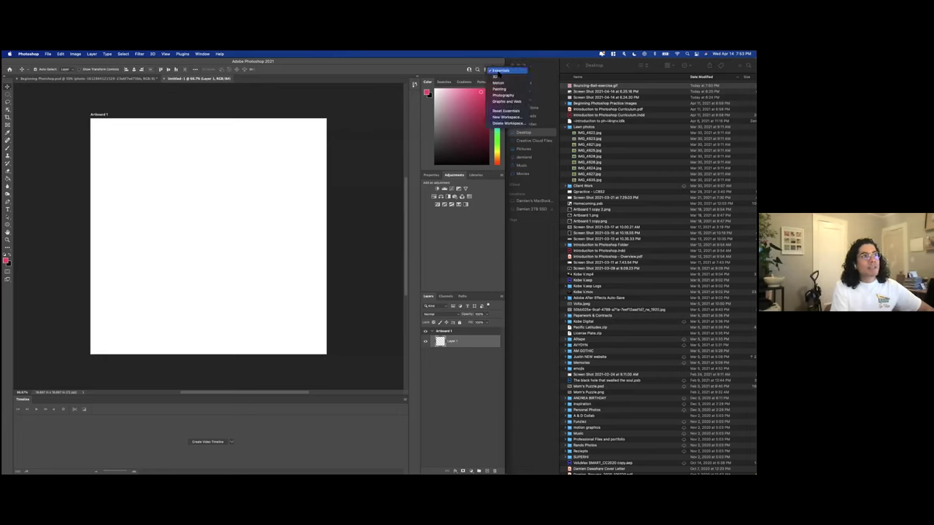
left_click(499, 73)
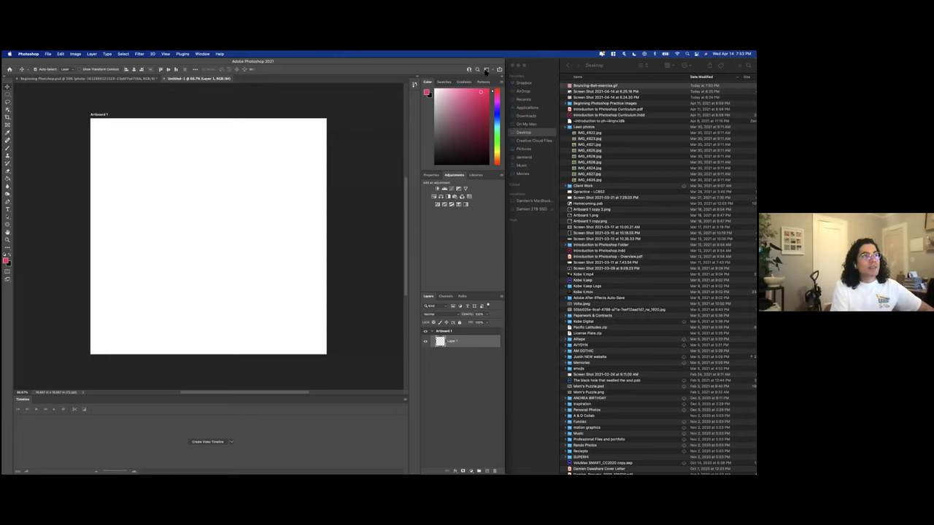
left_click(486, 70)
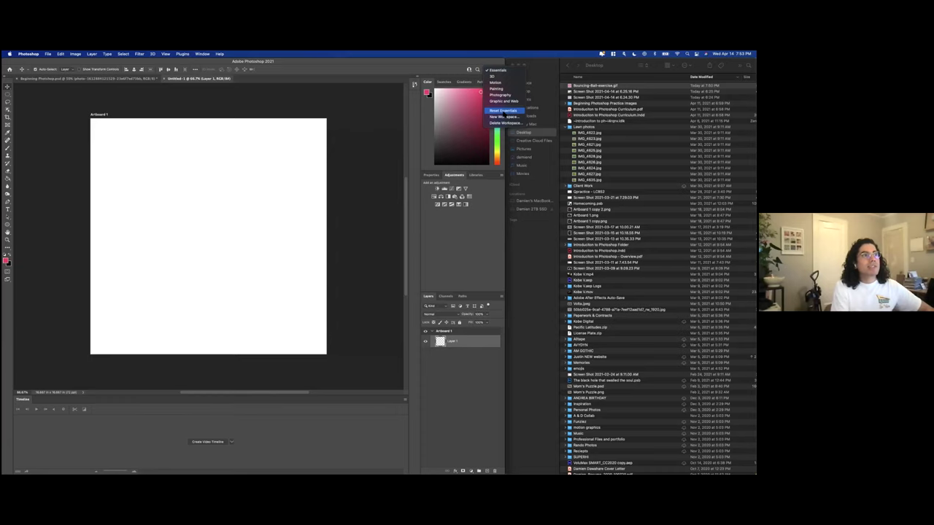
left_click(503, 110)
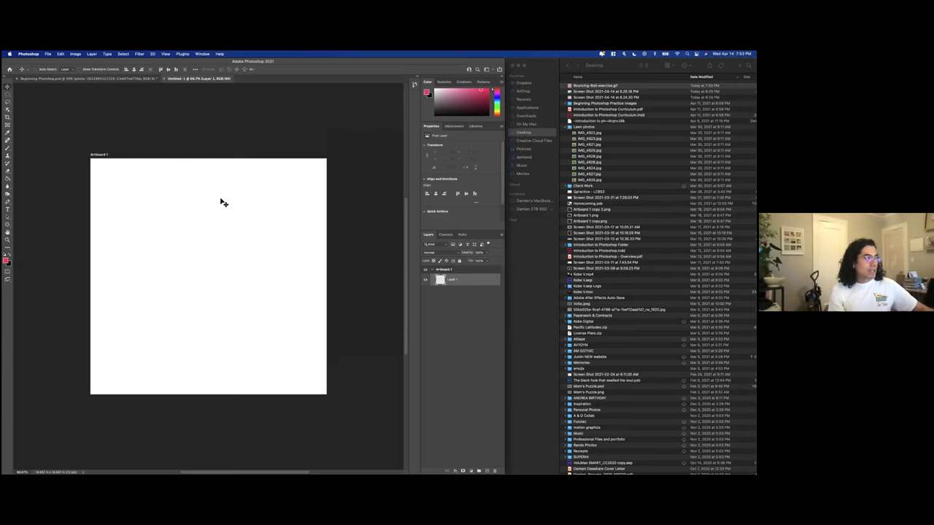
Show rulers and try Percent, then Inches, as the ruler units.
key("super+r")
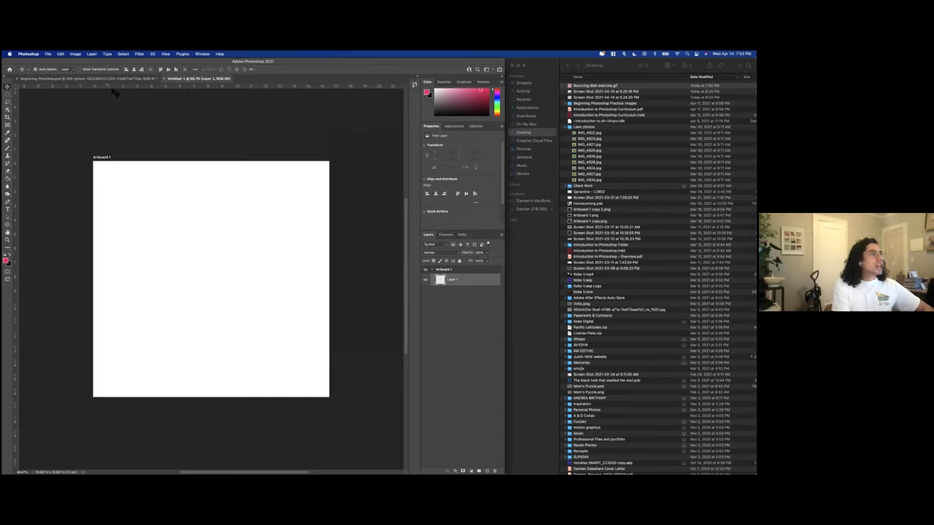
right_click(160, 89)
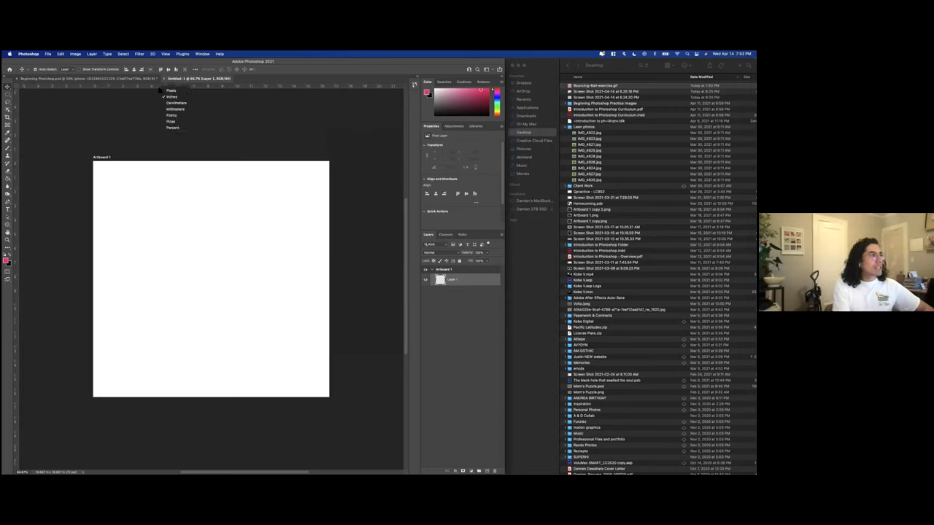
left_click(175, 129)
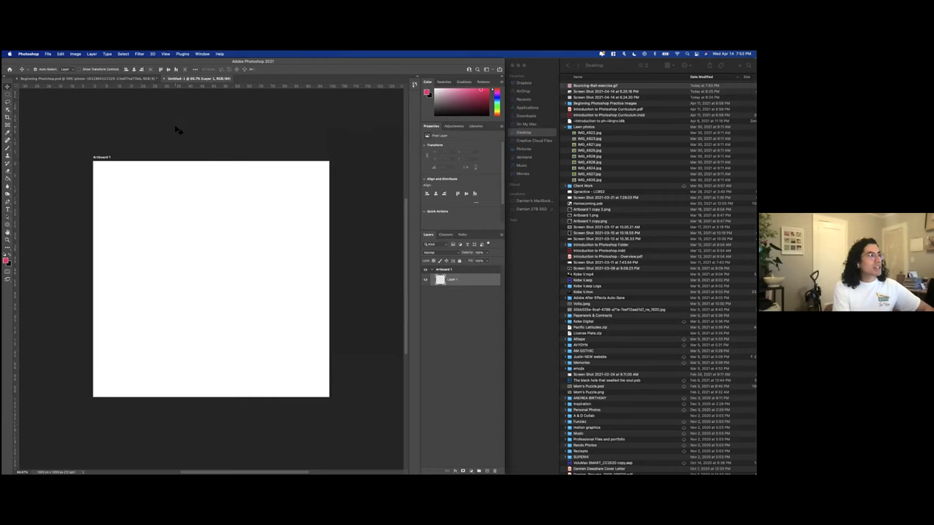
right_click(158, 87)
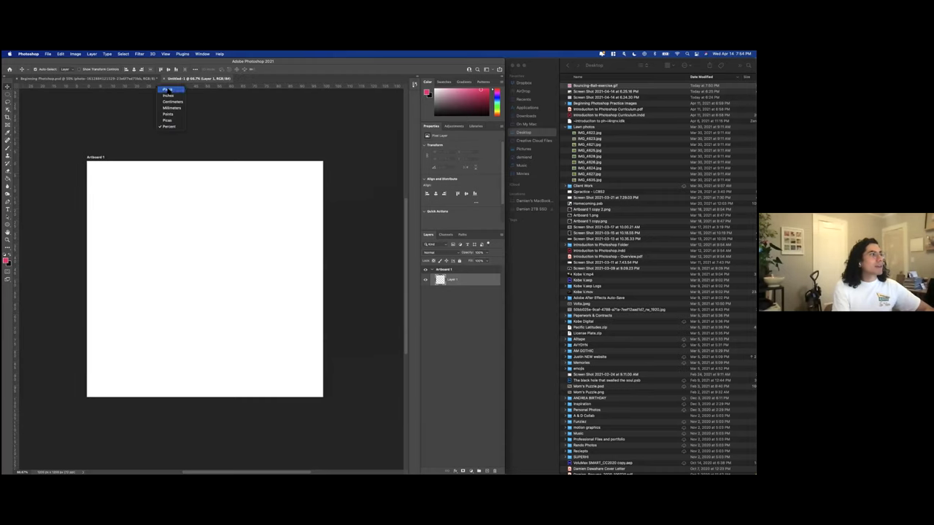
left_click(177, 96)
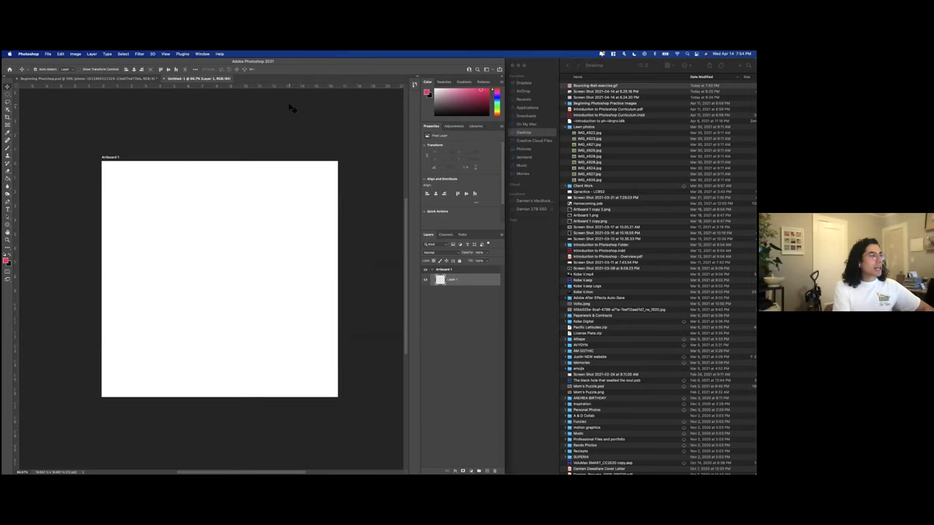
Set the ruler units to Pixels and place a horizontal guide near the artboard top.
left_click_drag(234, 87, 256, 208)
key("super+z")
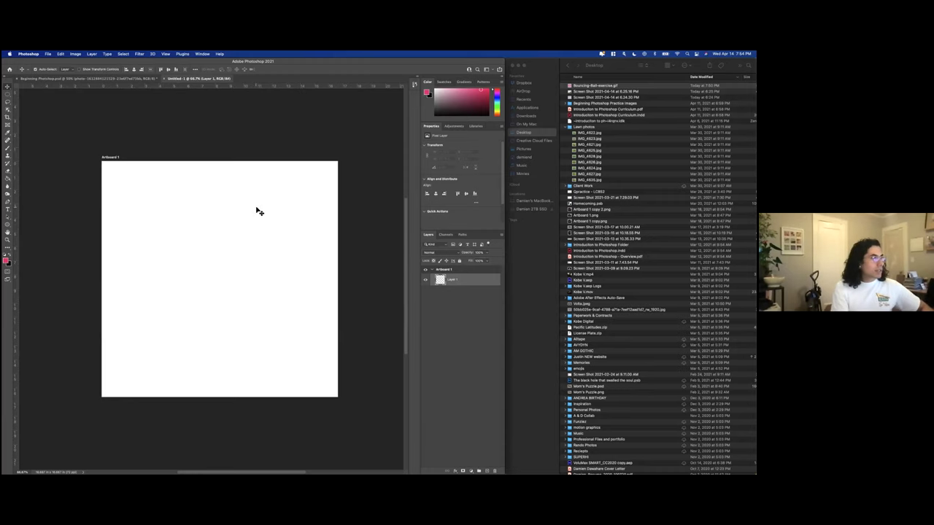
right_click(206, 86)
left_click(219, 88)
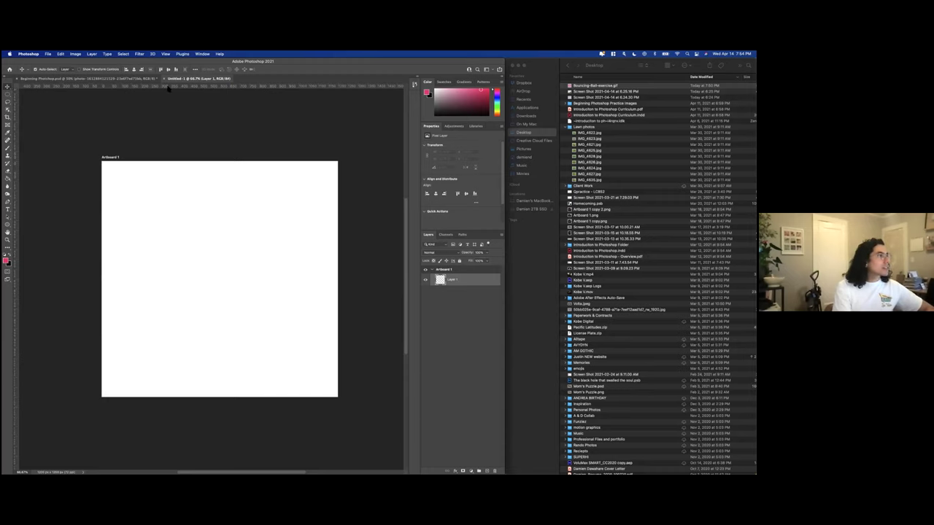
left_click_drag(173, 87, 165, 178)
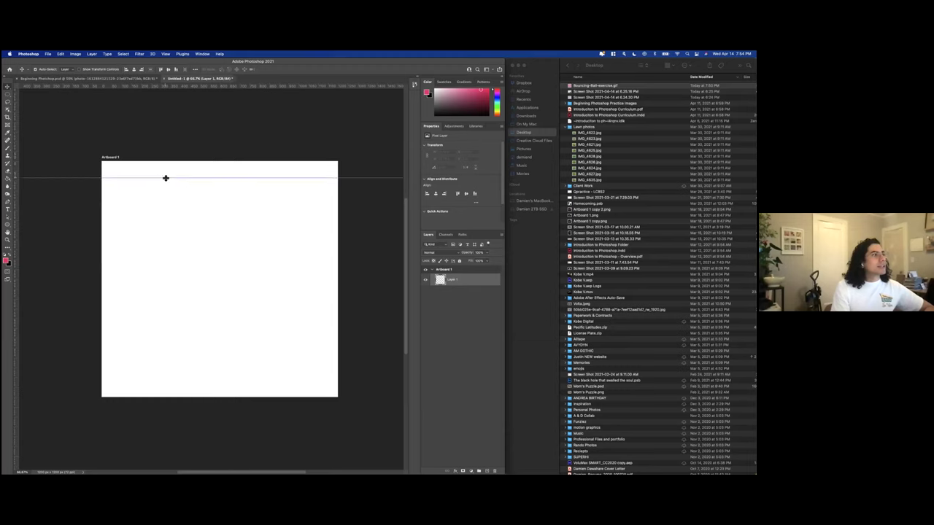
Add a horizontal guide near the artboard top and a vertical guide near its left edge.
key("super+semicolon")
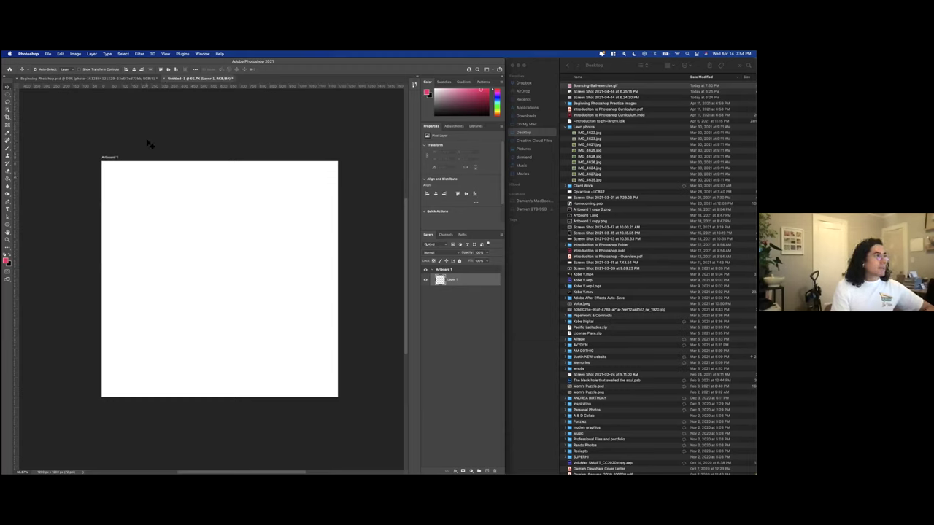
left_click(150, 141)
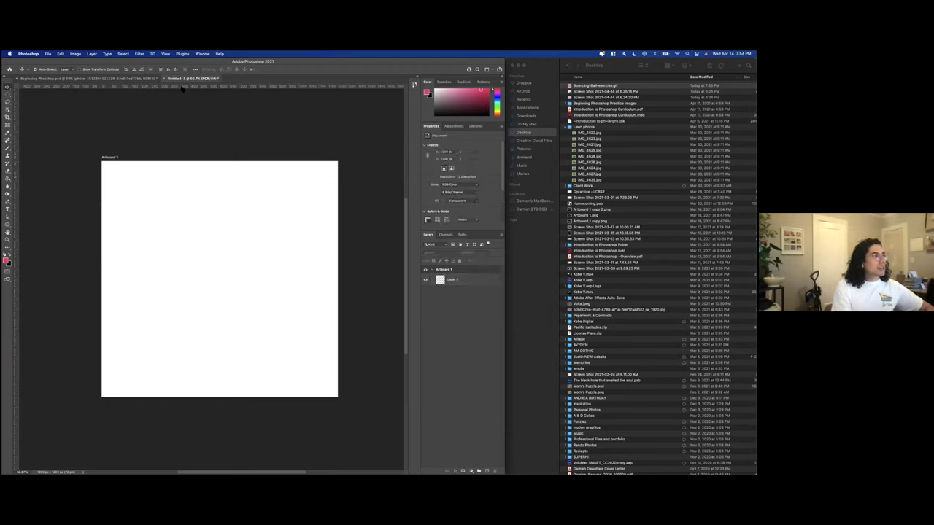
left_click_drag(181, 89, 182, 149)
mouse_move(182, 172)
left_mouse_down()
mouse_move(183, 190)
mouse_move(185, 181)
left_mouse_up()
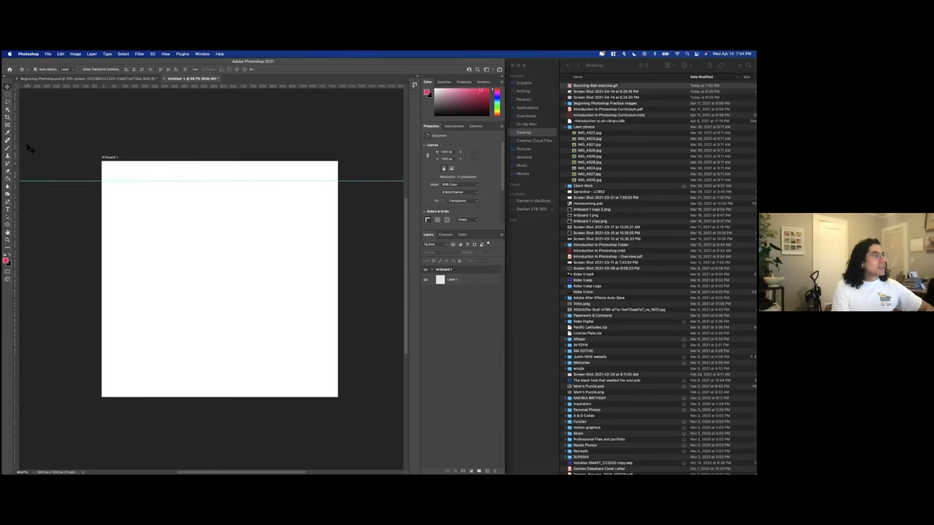
left_click_drag(17, 146, 127, 145)
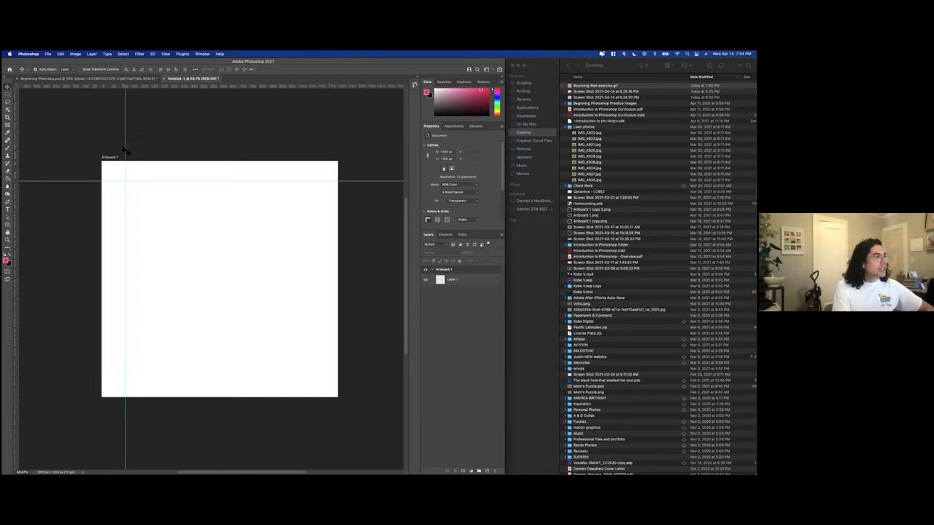
Rename Artboard 1 to Desktop 1.
left_click(447, 271)
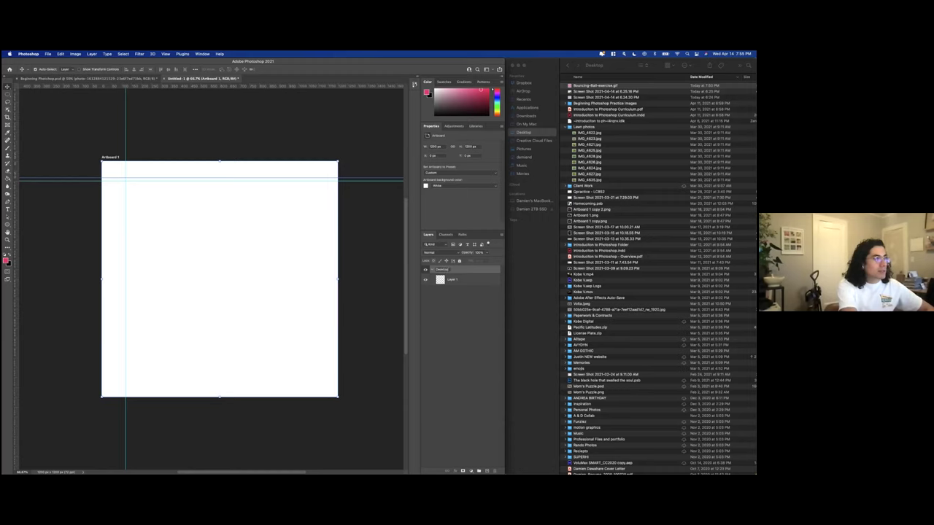
key("Return")
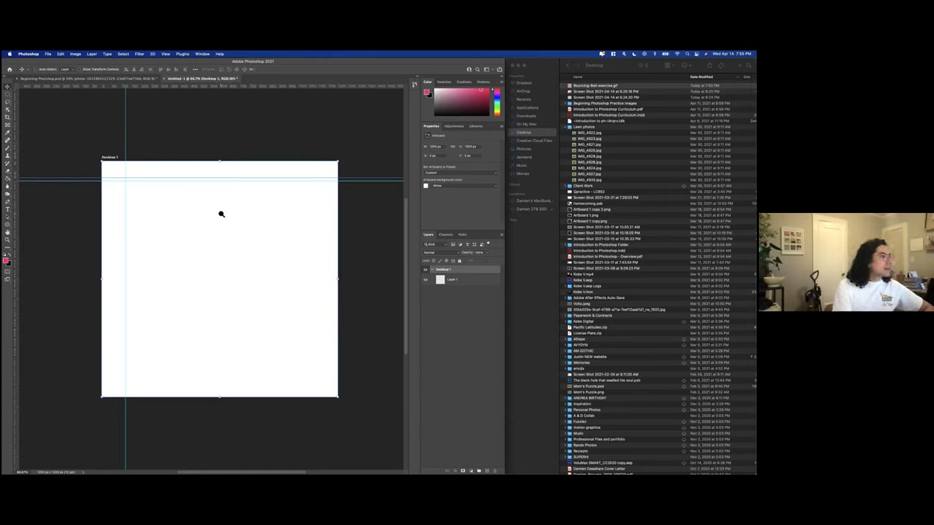
scroll(219, 211, "down", 1)
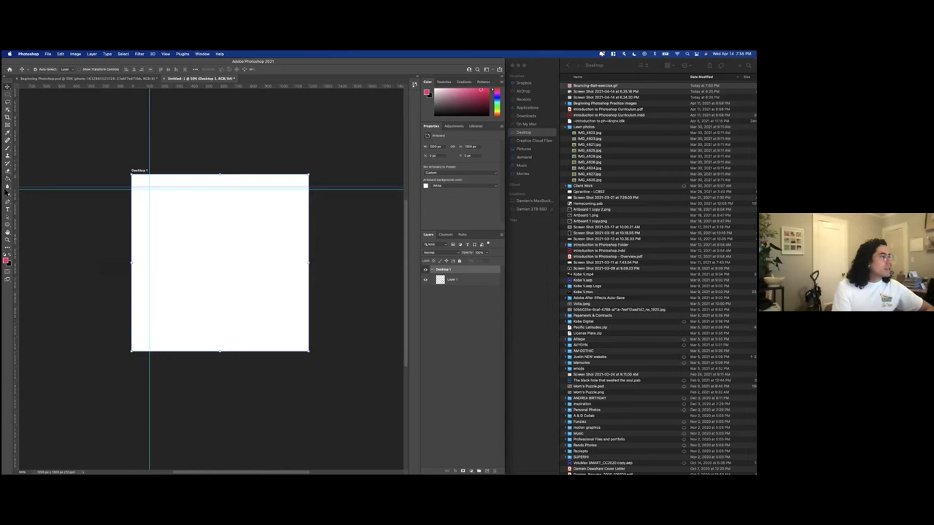
right_click(8, 226)
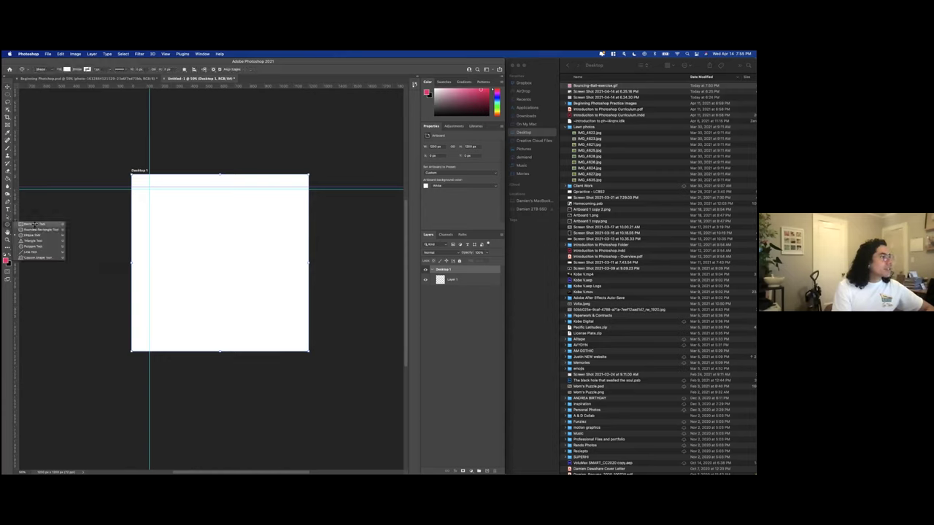
Draw a wide thin rectangle across the top of the artboard.
left_click(34, 226)
left_click_drag(114, 170, 324, 189)
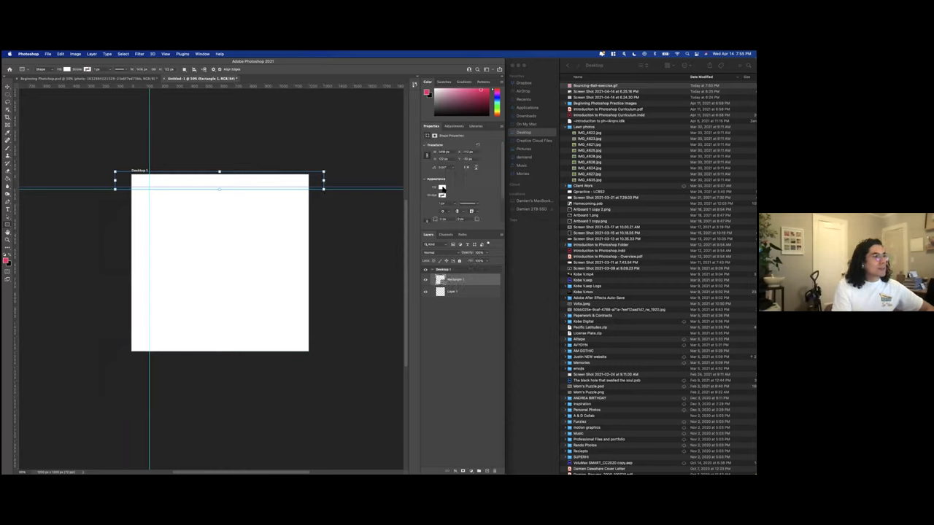
left_click(441, 187)
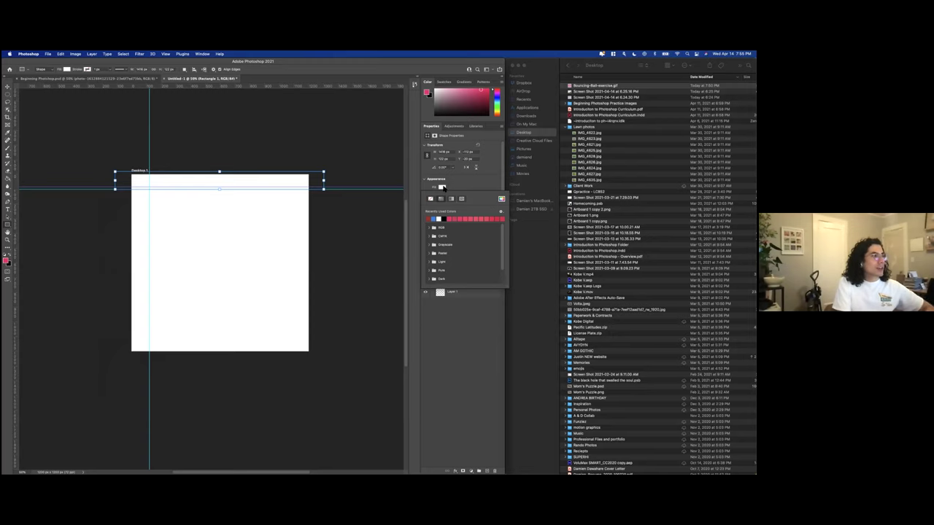
left_click(7, 228)
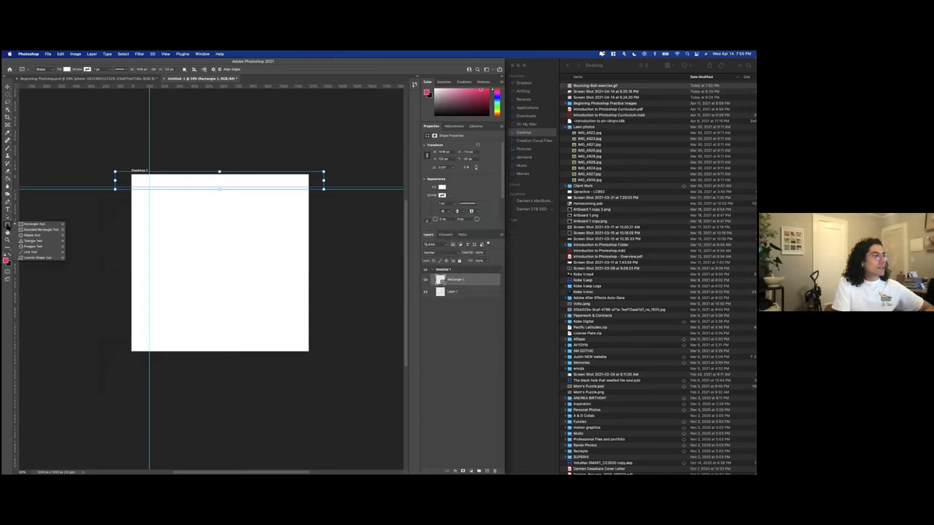
left_click(9, 229)
left_click(7, 95)
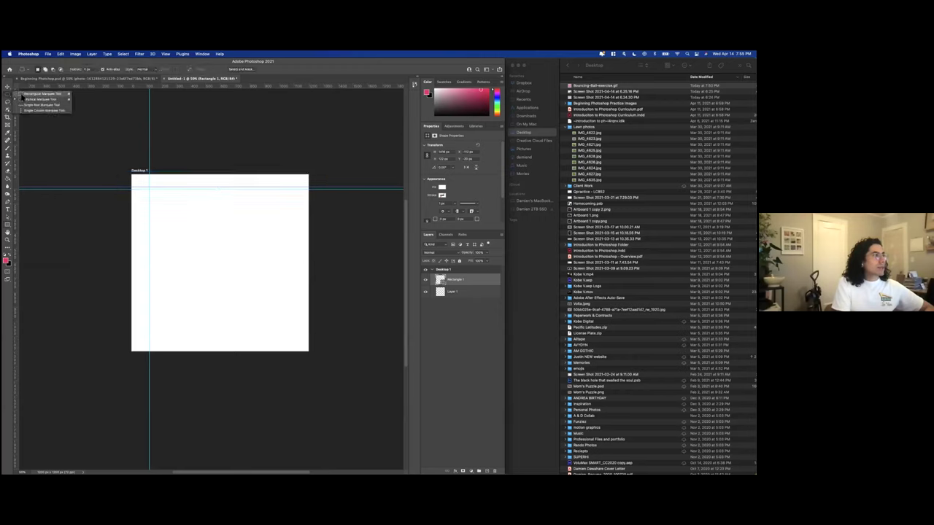
left_click(40, 94)
left_click(8, 86)
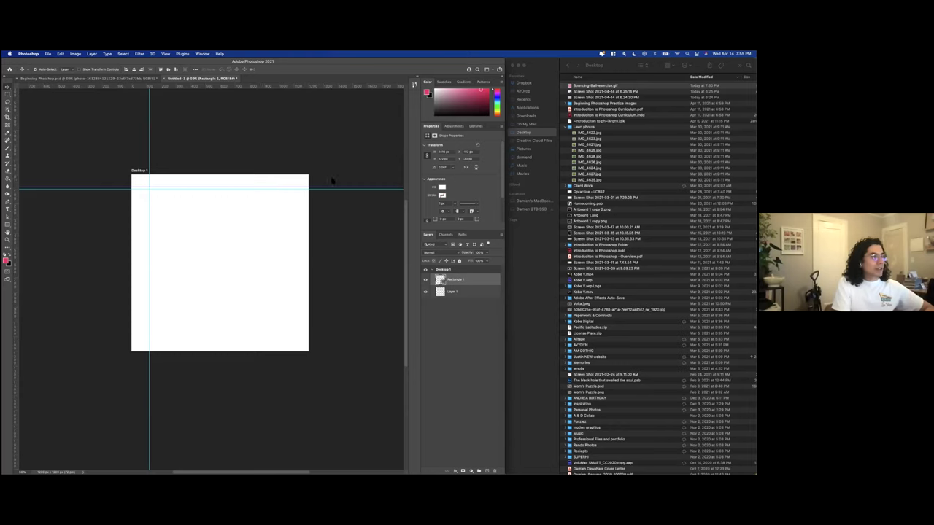
Fill the rectangle blue and set its stroke colour to black.
left_click(442, 188)
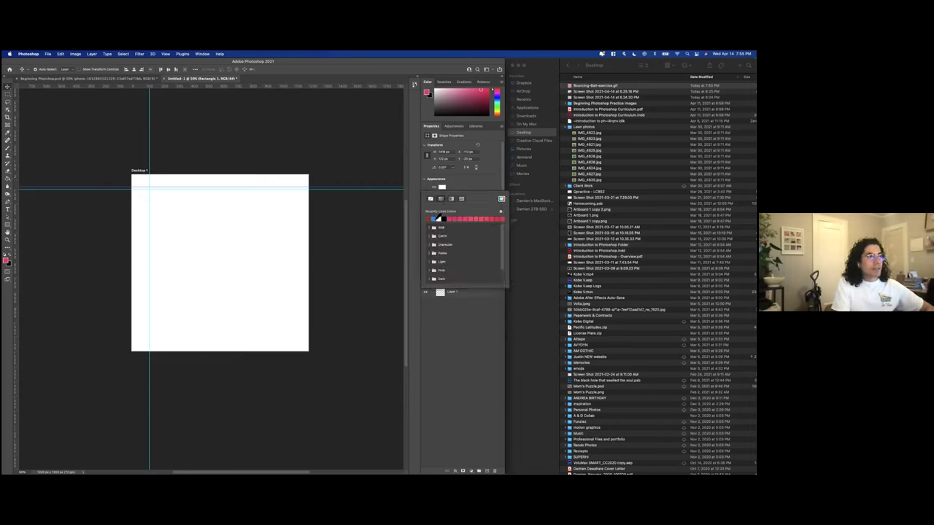
left_click(435, 218)
left_click(461, 183)
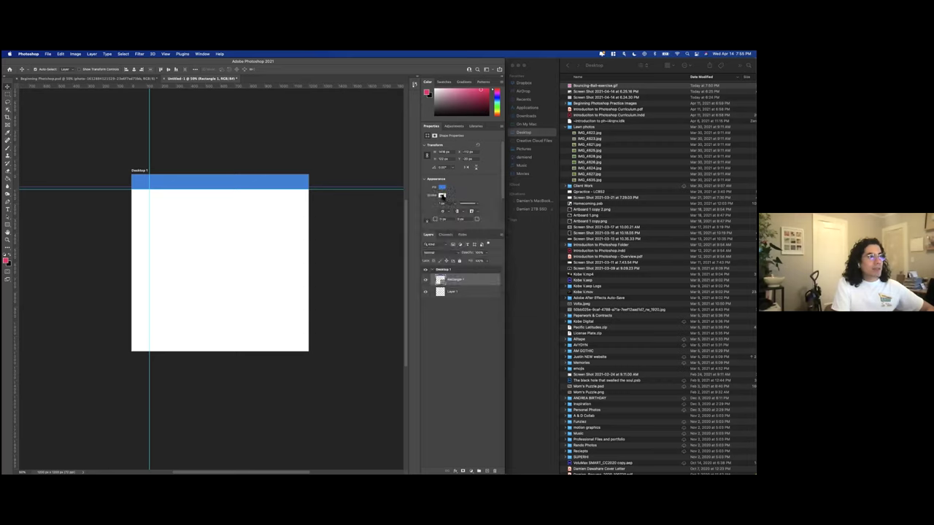
left_click(441, 195)
left_click(445, 227)
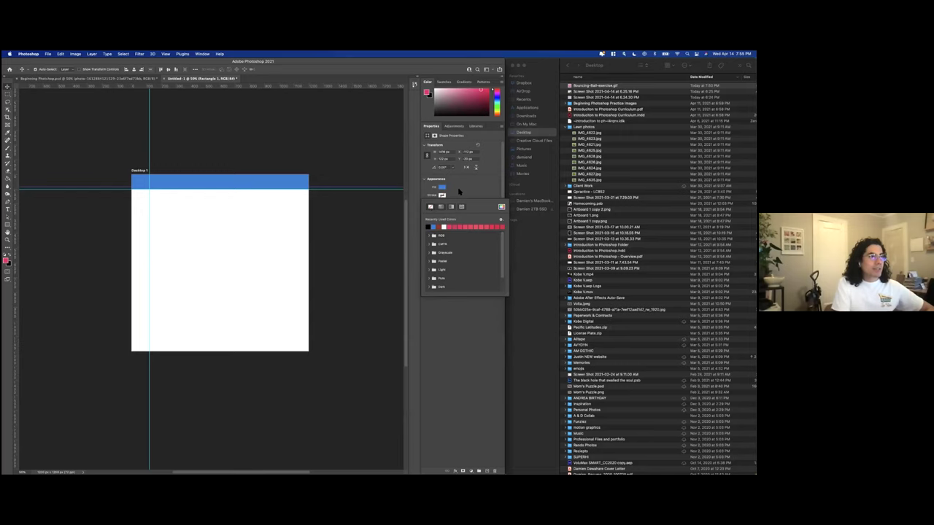
left_click(450, 197)
left_click(442, 195)
Move the blue bar down and try a Free Transform, then cancel it.
left_click(474, 189)
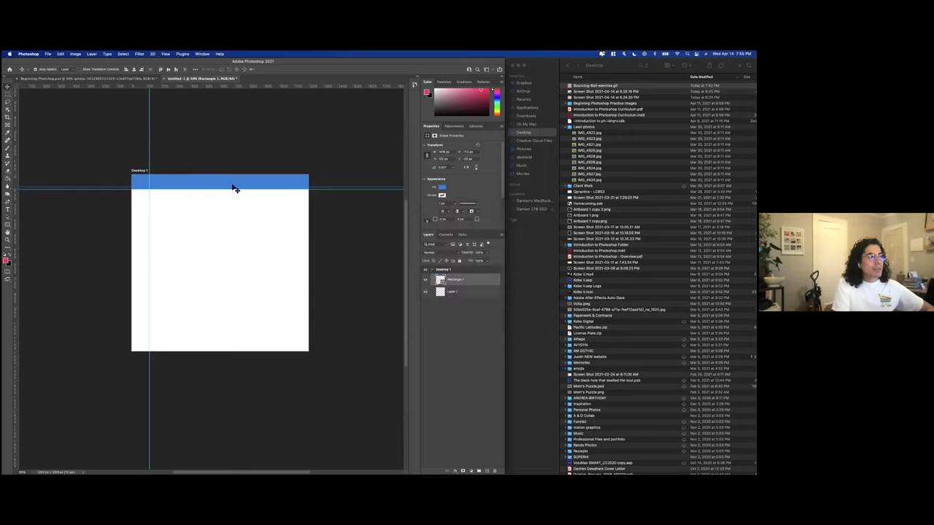
left_click_drag(266, 184, 263, 208)
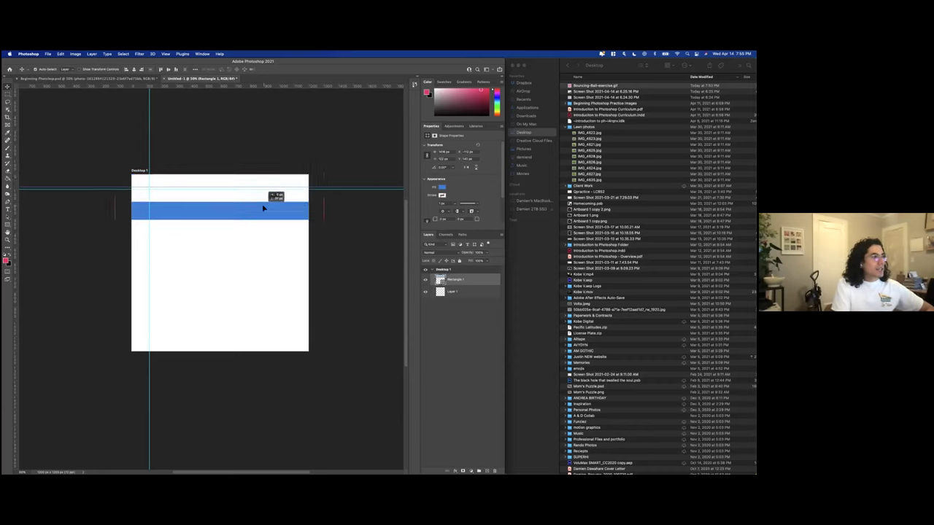
key("super+t")
left_click_drag(324, 212, 288, 212)
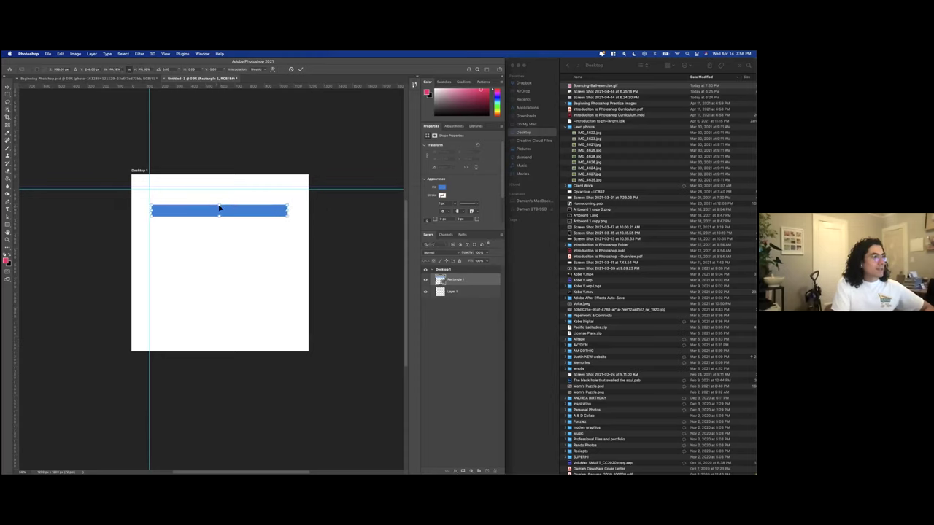
left_click_drag(217, 191, 219, 194)
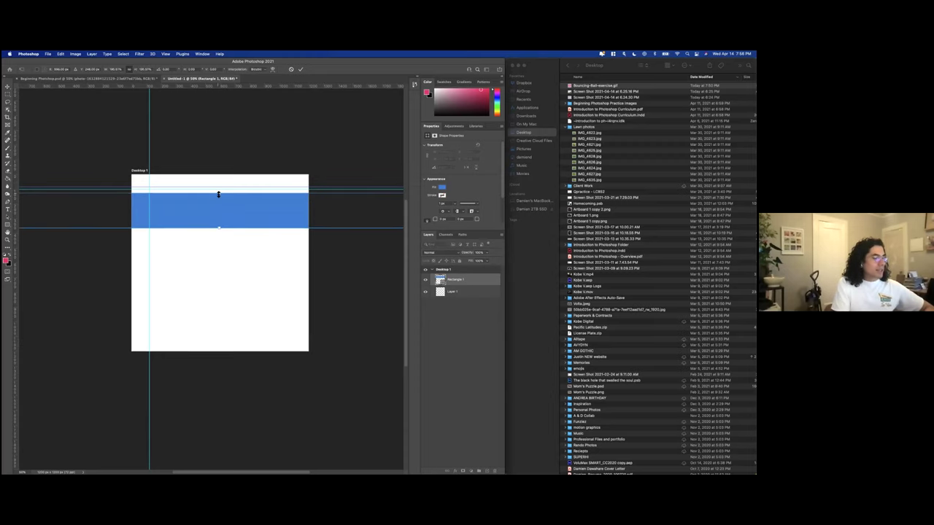
key("super+z")
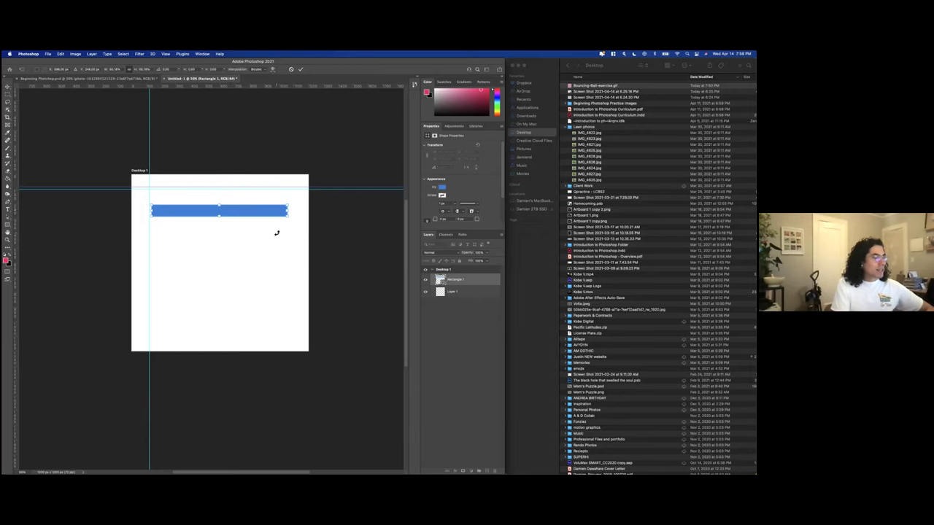
key("Escape")
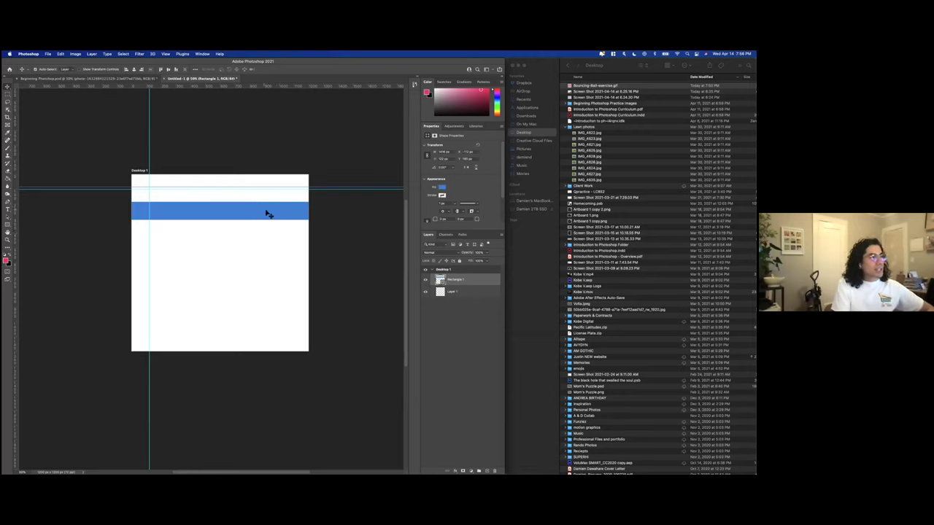
Free Transform the bar so it spans the full artboard width, and apply it.
key("super+t")
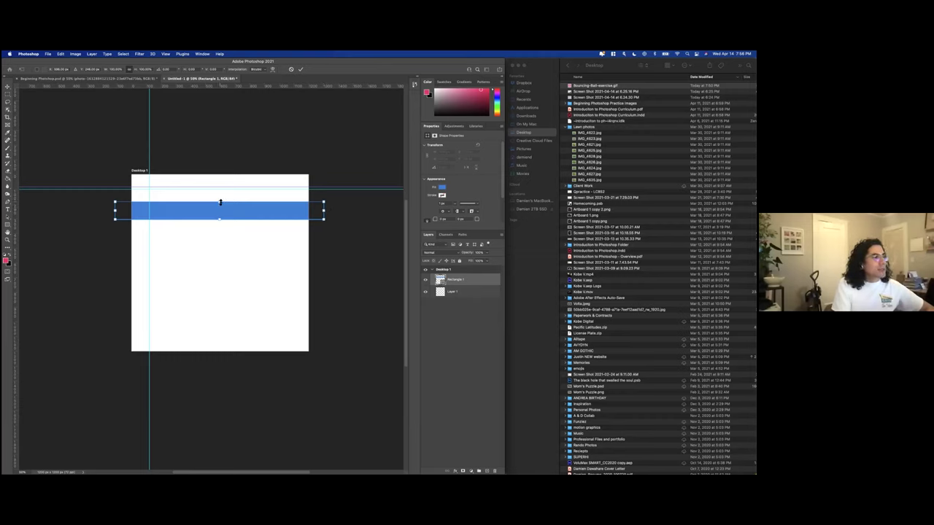
mouse_move(115, 210)
left_mouse_down()
mouse_move(148, 210)
mouse_move(119, 211)
left_mouse_up()
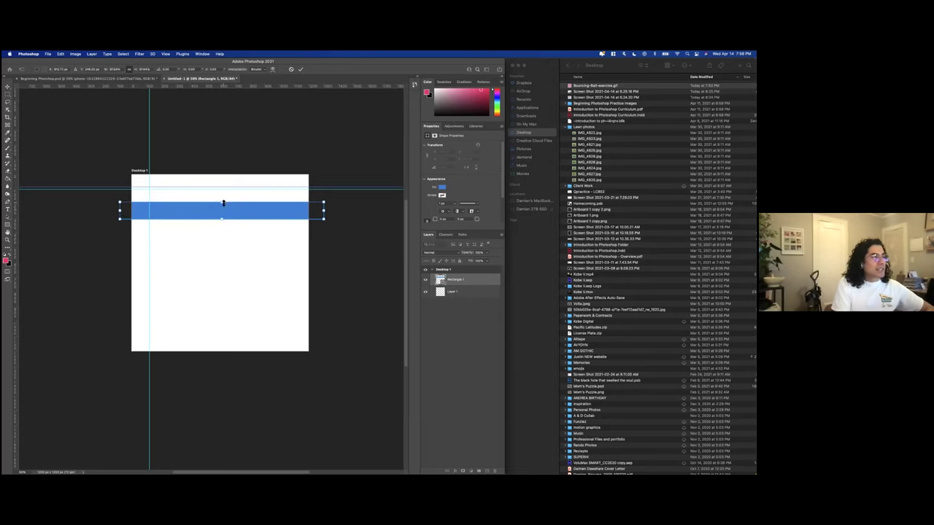
mouse_move(223, 203)
left_mouse_down()
mouse_move(223, 194)
mouse_move(223, 203)
left_mouse_up()
mouse_move(323, 211)
left_mouse_down()
mouse_move(278, 210)
mouse_move(330, 210)
mouse_move(285, 210)
mouse_move(317, 211)
left_mouse_up()
left_click_drag(225, 203, 258, 198)
key("Return")
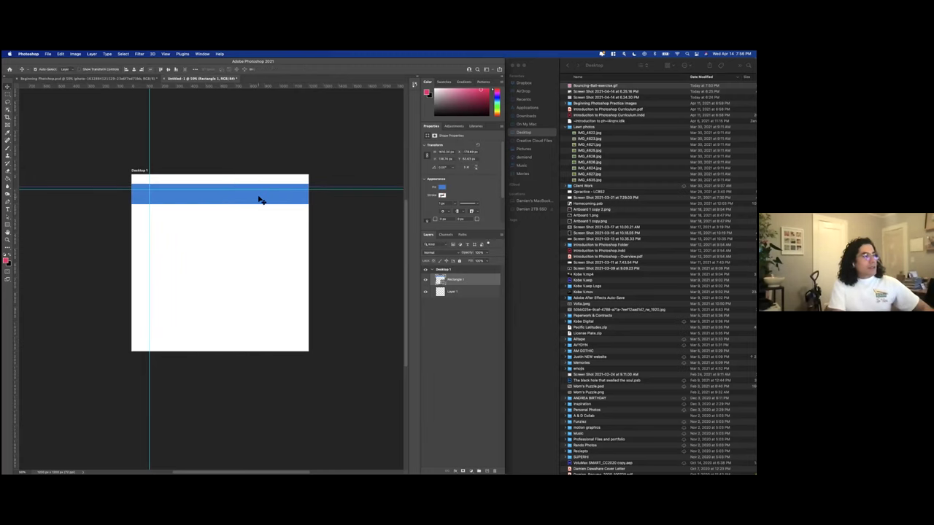
Fill a rectangular area below the bar with the bar's blue on a new layer.
left_click(7, 93)
left_click_drag(140, 216, 287, 290)
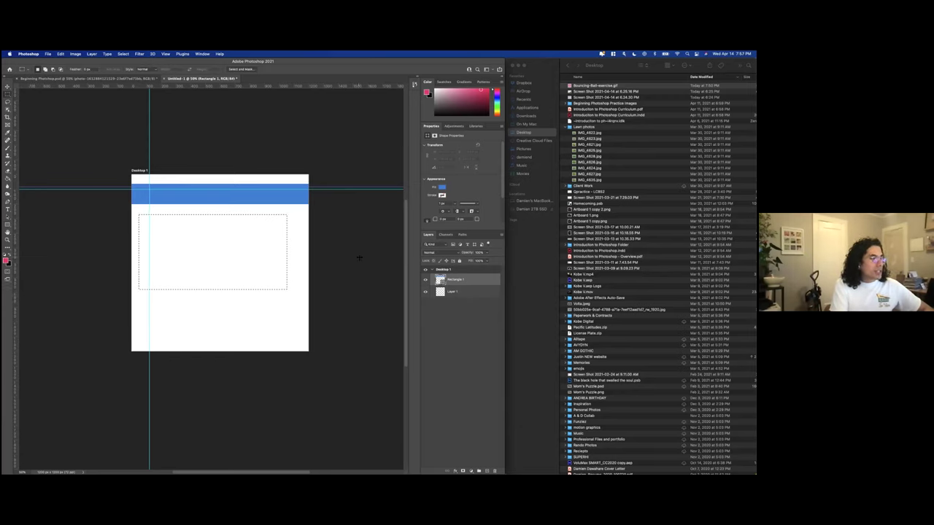
key("g")
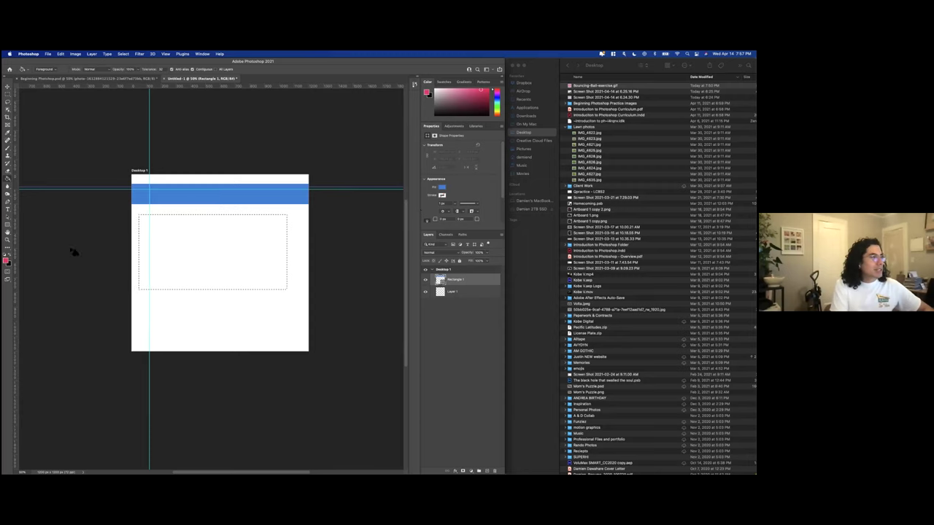
left_click(6, 259)
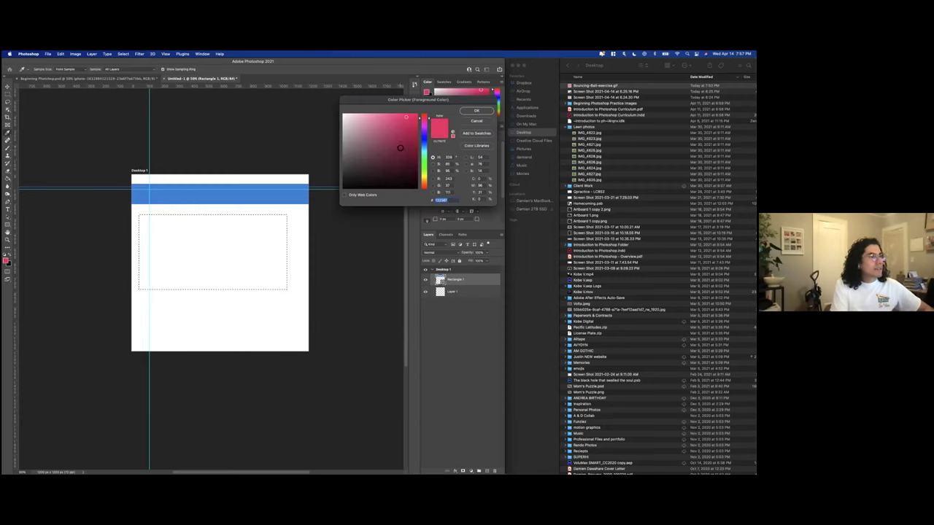
left_click(302, 191)
left_click(474, 112)
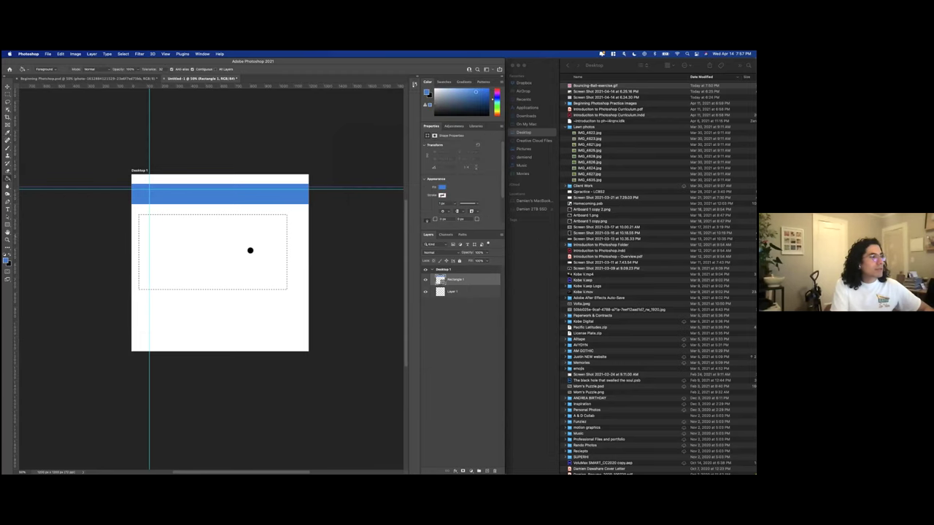
left_click(488, 471)
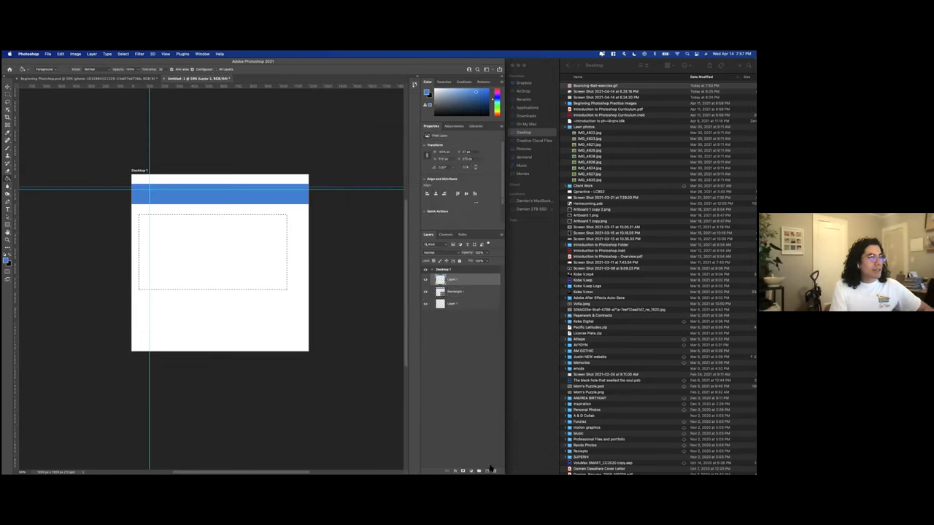
left_click(243, 260)
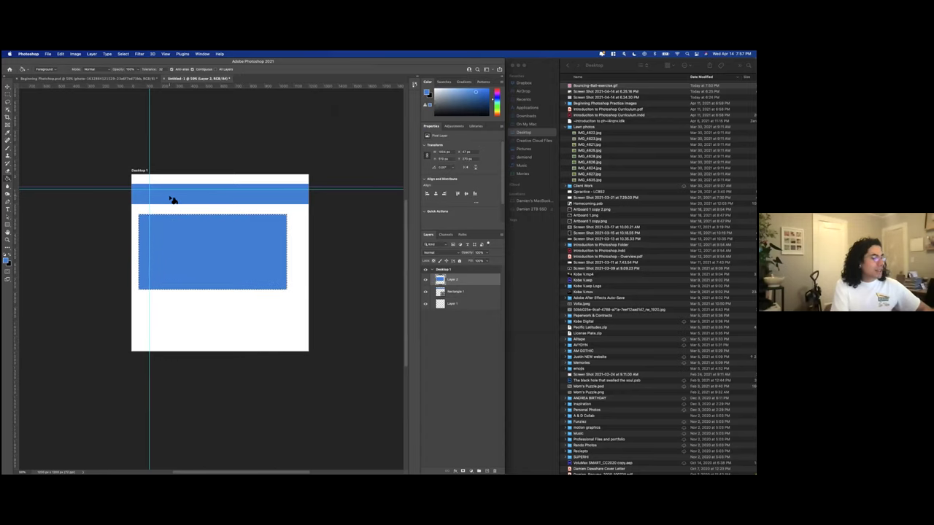
key("super+d")
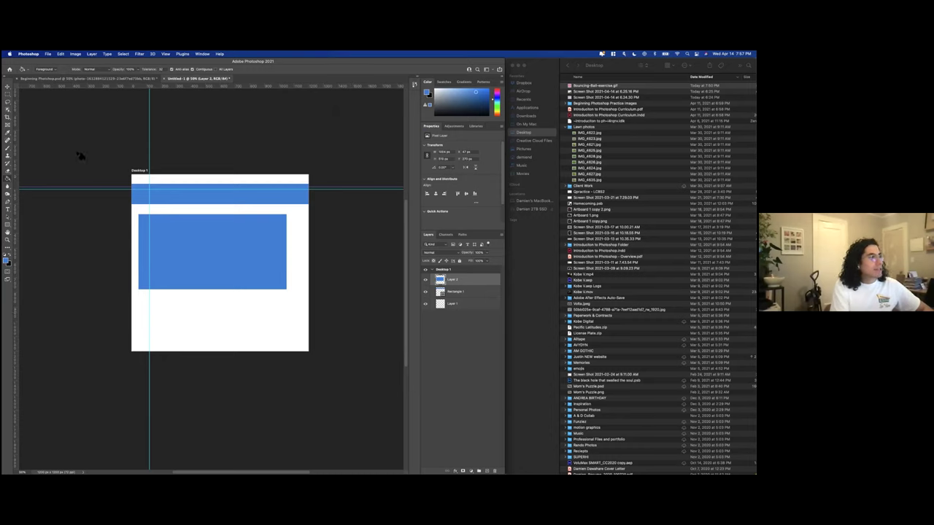
Move the lower blue rectangle down and change the top band's fill to red.
left_click(9, 88)
left_click(170, 194)
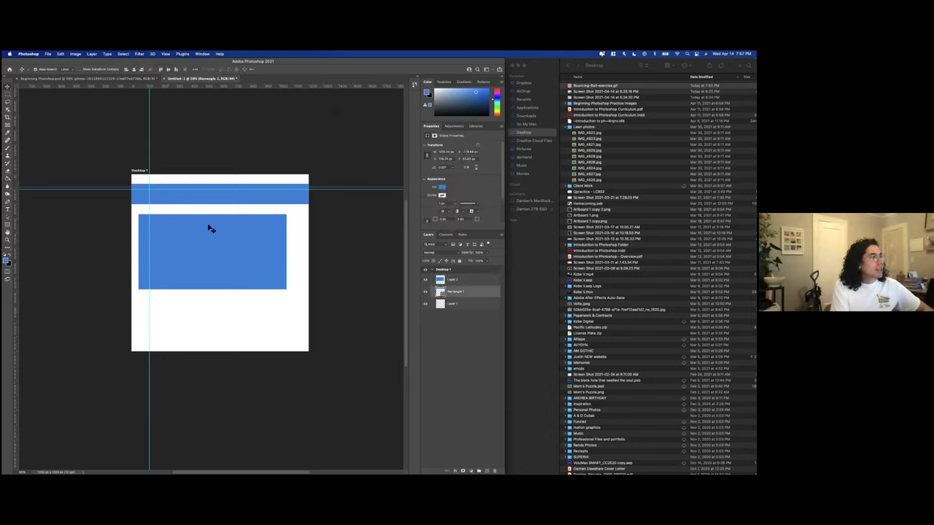
left_click(226, 237)
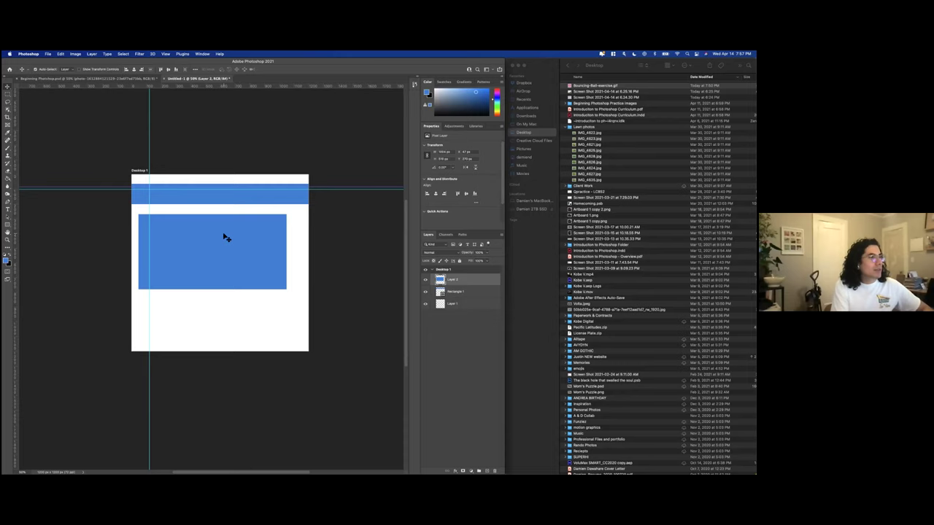
left_click_drag(258, 250, 252, 277)
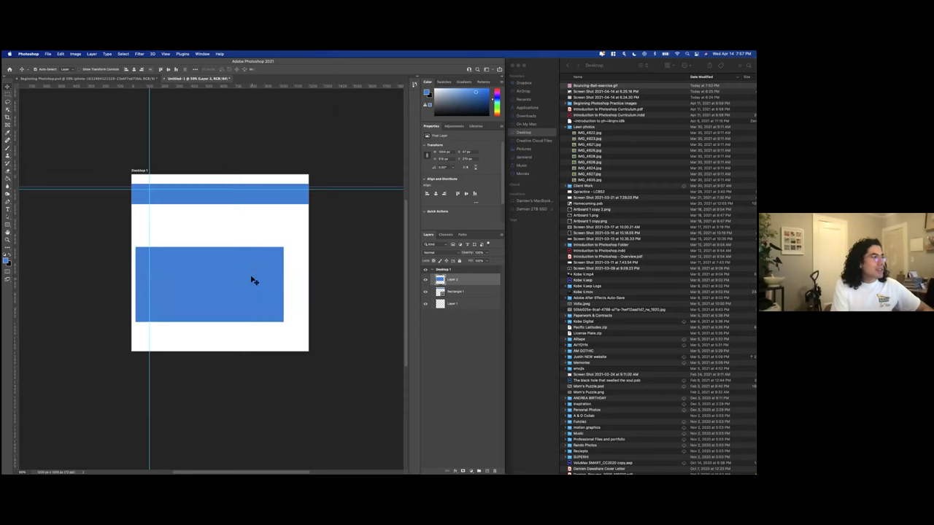
left_click(239, 200)
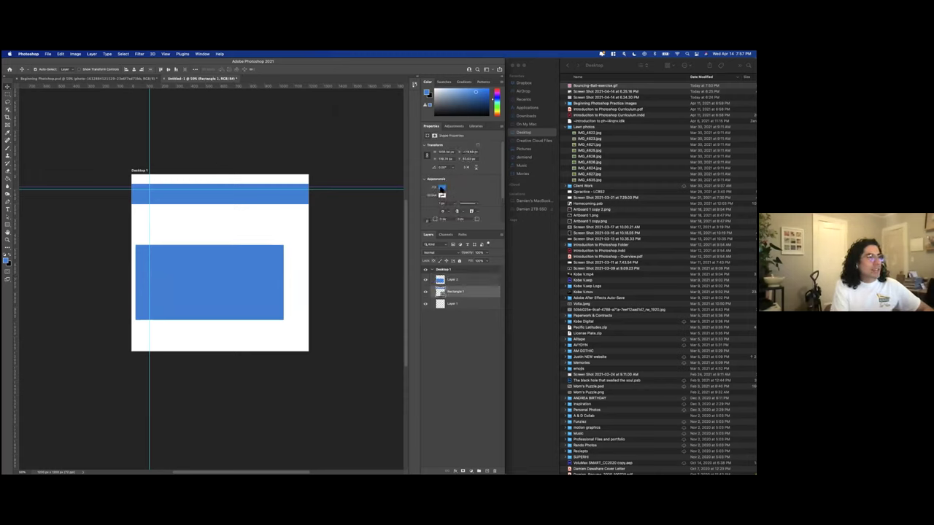
left_click(441, 188)
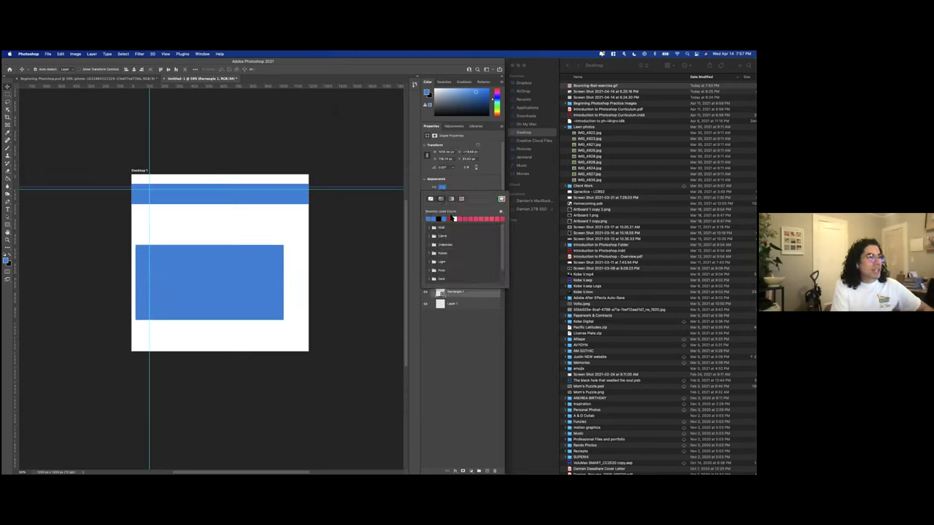
left_click(430, 219)
left_click(473, 217)
left_click(450, 183)
Sample the band's pink-red and Paint Bucket fill the lower rectangle with it.
mouse_move(260, 264)
left_mouse_down()
mouse_move(273, 260)
mouse_move(256, 255)
mouse_move(262, 250)
left_mouse_up()
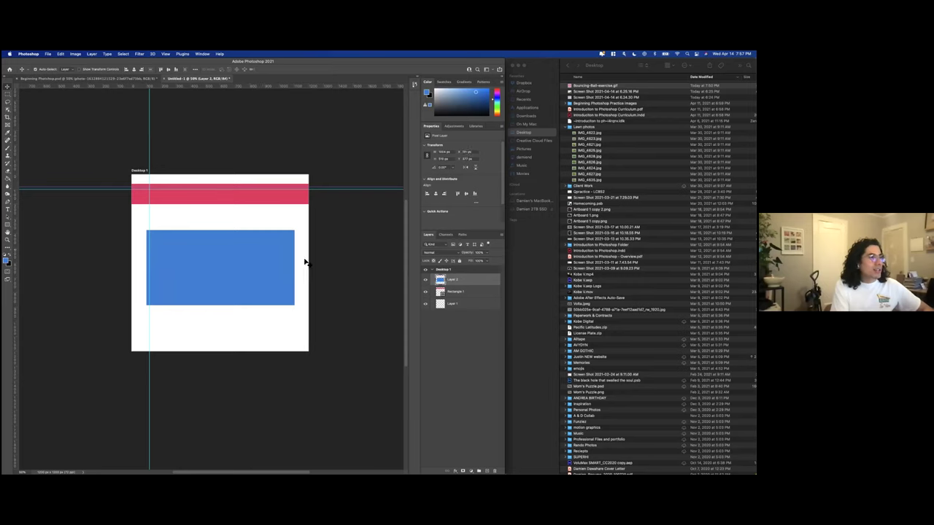
left_click(440, 283, "super")
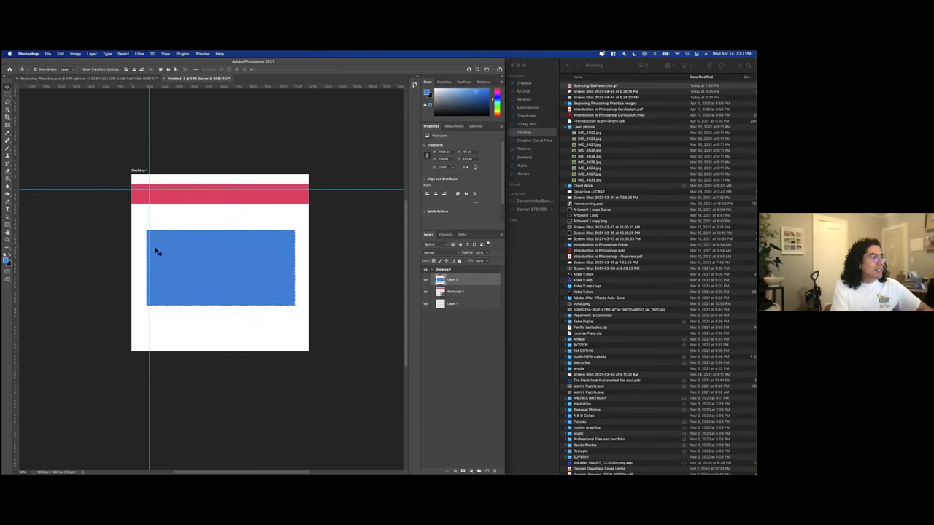
key("g")
left_click(7, 261)
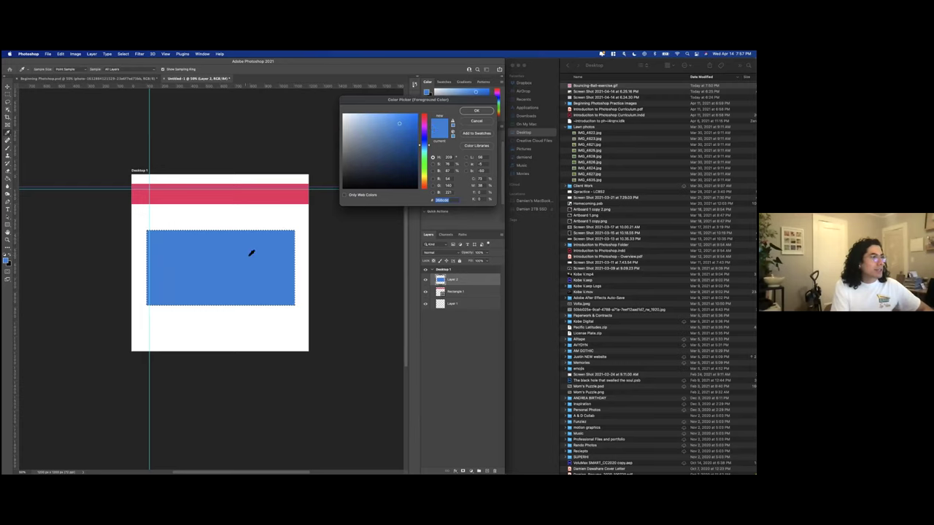
left_click(292, 194)
left_click(476, 111)
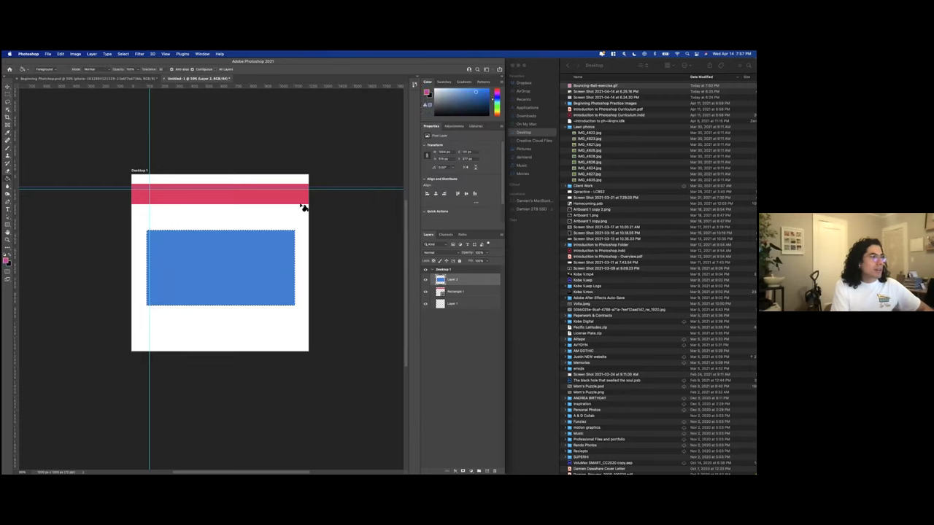
left_click(252, 256)
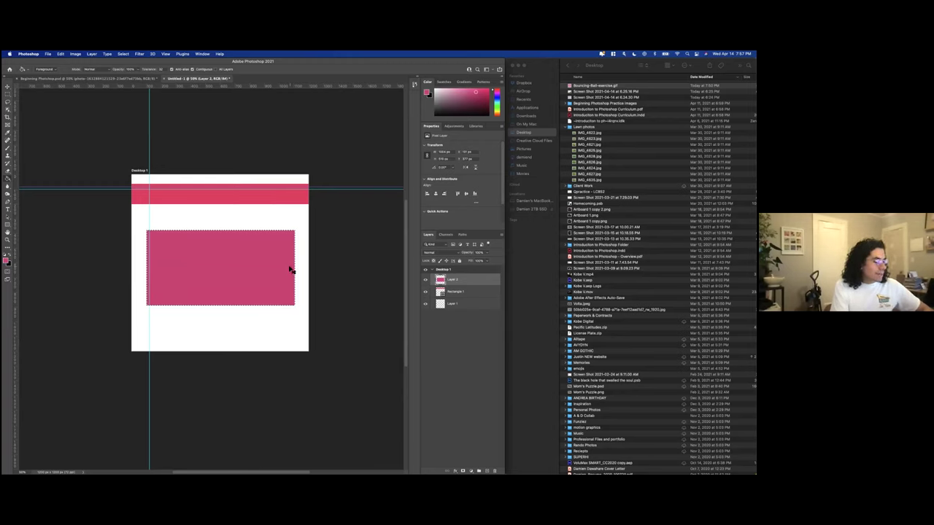
Enlarge the pink rectangle with Free Transform and commit it.
key("v")
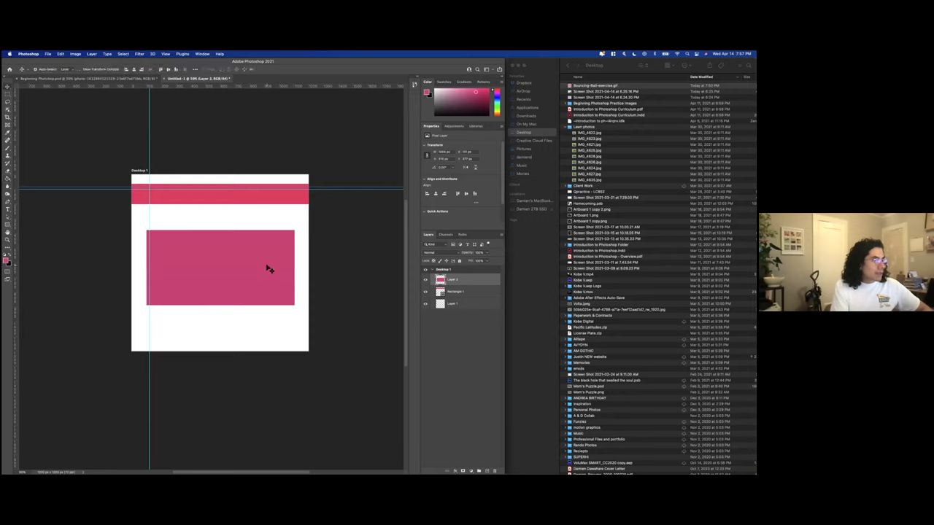
left_click_drag(294, 267, 155, 316)
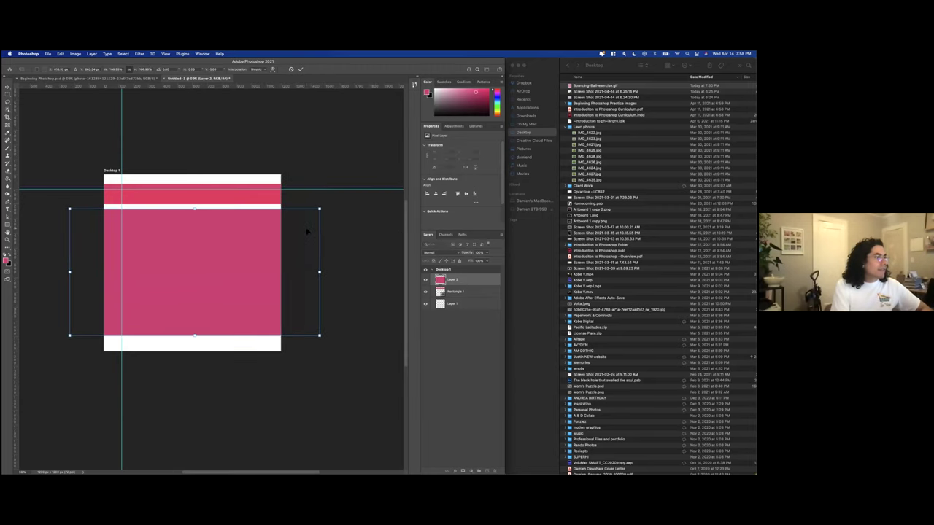
left_click_drag(323, 209, 400, 157)
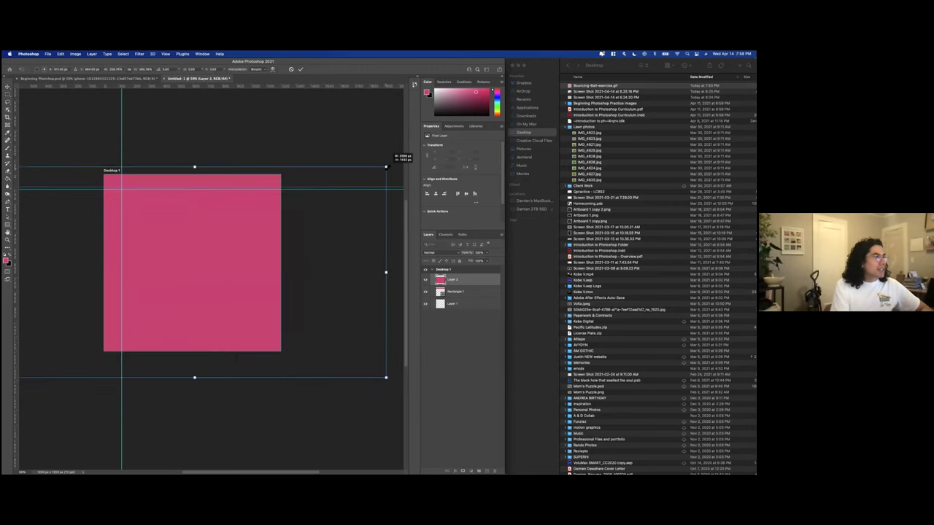
left_click_drag(235, 236, 242, 297)
key("Return")
Delete the pink layer and move the red band flush with the artboard's top edge.
left_click_drag(256, 273, 229, 271)
key("Delete")
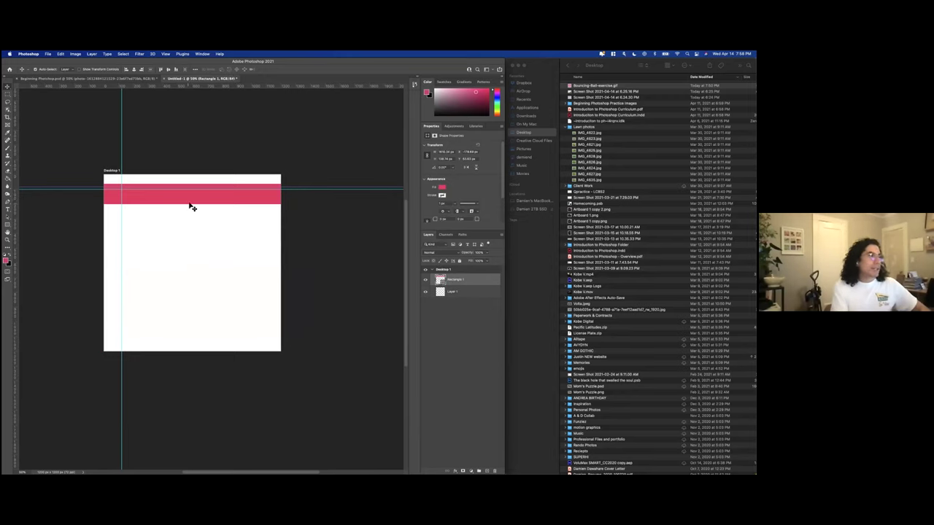
left_click_drag(188, 204, 183, 189)
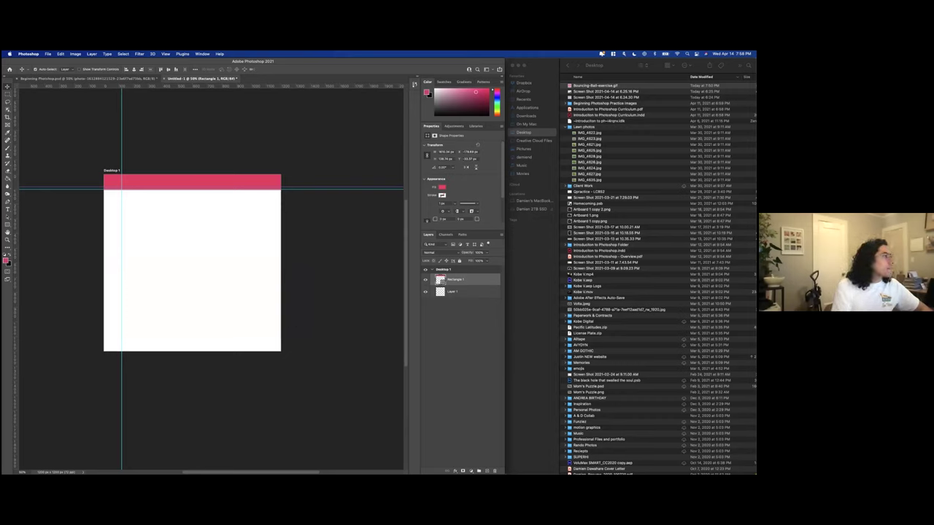
Draw a placeholder text box, undo it, and add an empty Layer 3 above Rectangle 1.
left_click(7, 214)
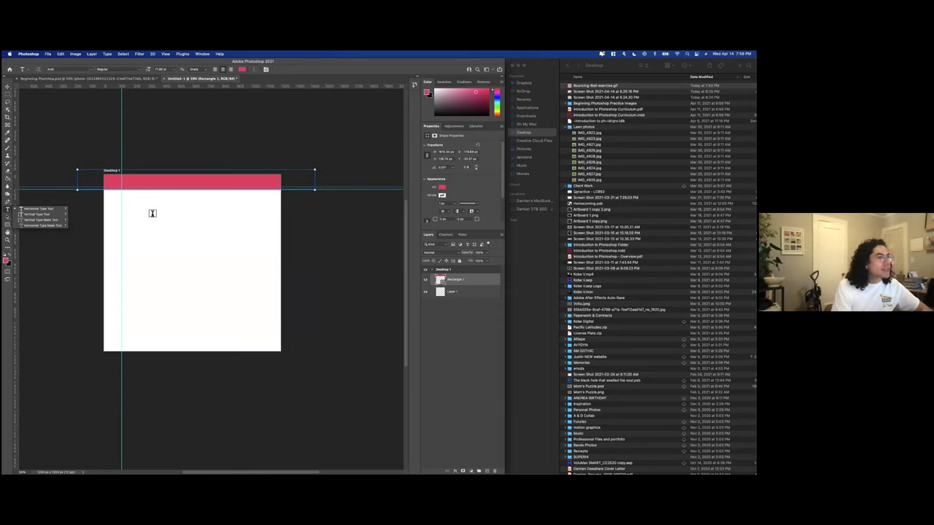
left_click_drag(130, 200, 230, 247)
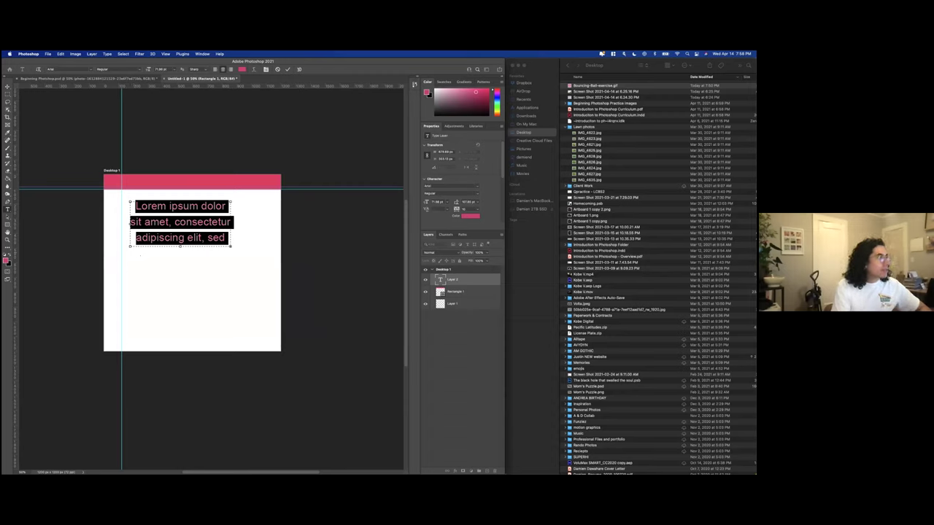
key("Escape")
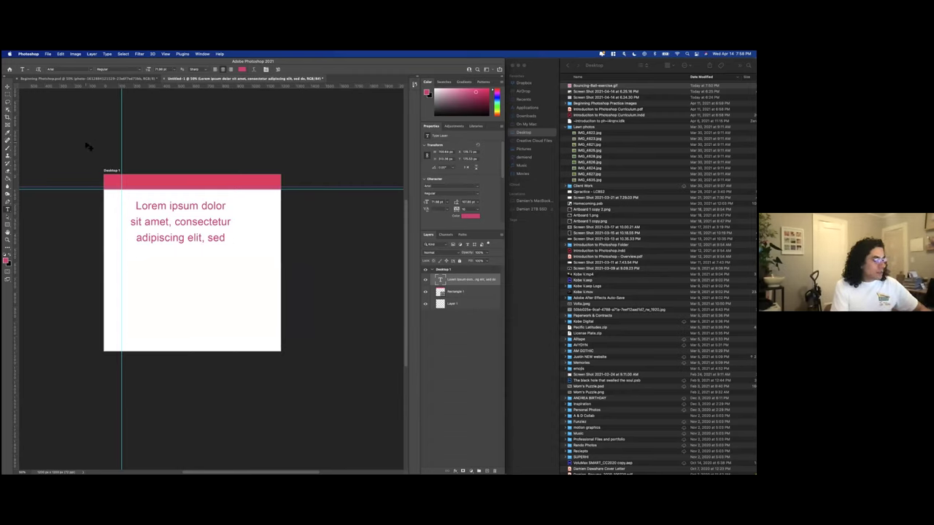
key("BackSpace")
left_click(9, 89)
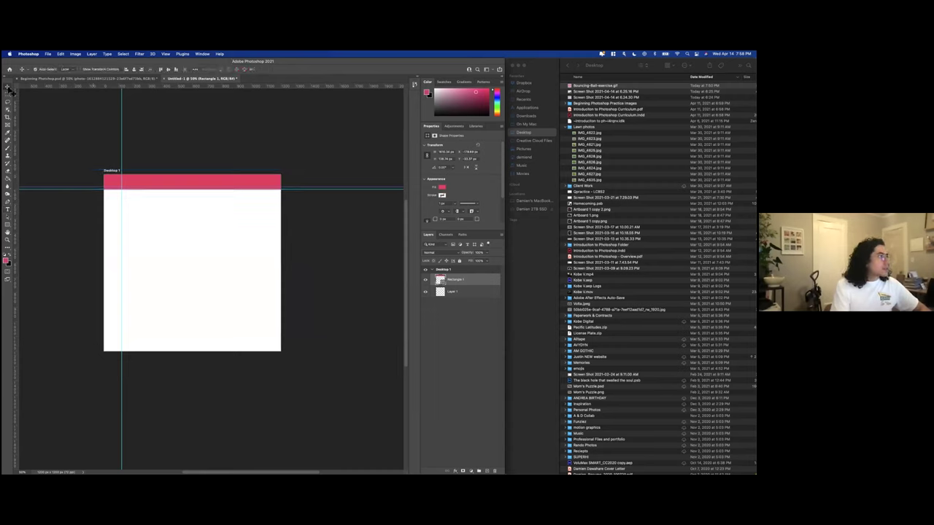
left_click(487, 471)
left_click(8, 212)
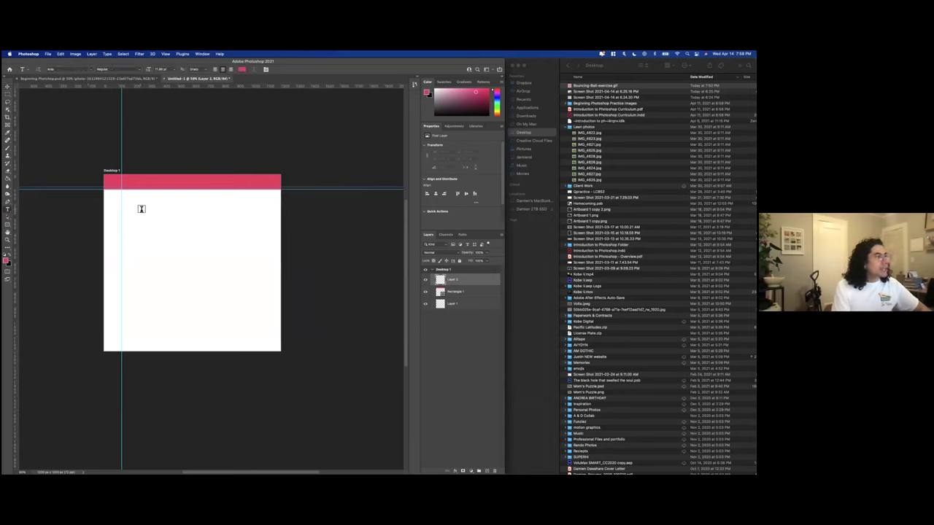
Draw a paragraph text box set in Arial and left-aligned, then open the Window menu.
left_click_drag(124, 198, 249, 284)
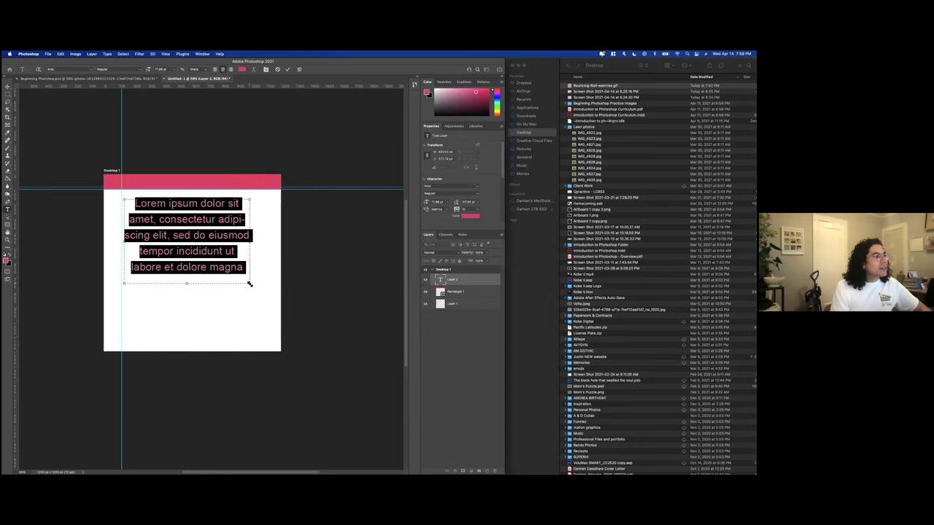
left_click(92, 70)
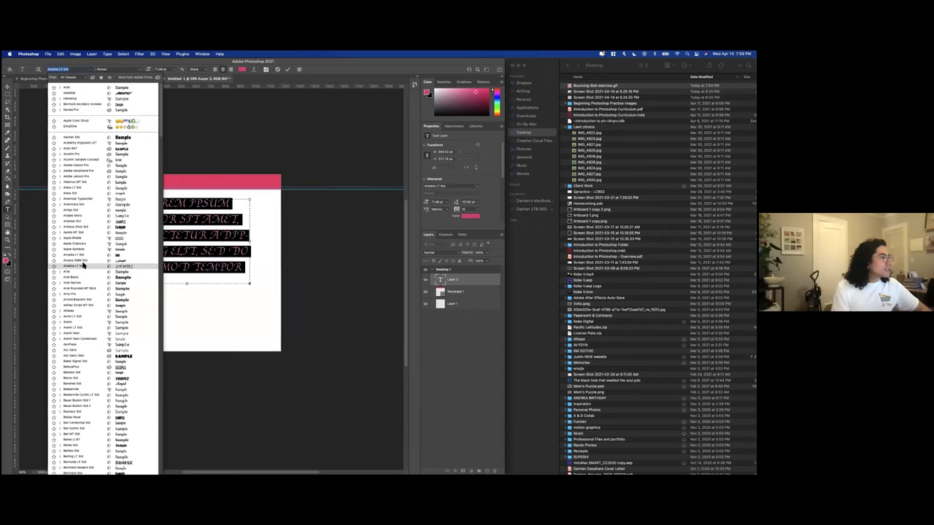
scroll(84, 296, "down", 5)
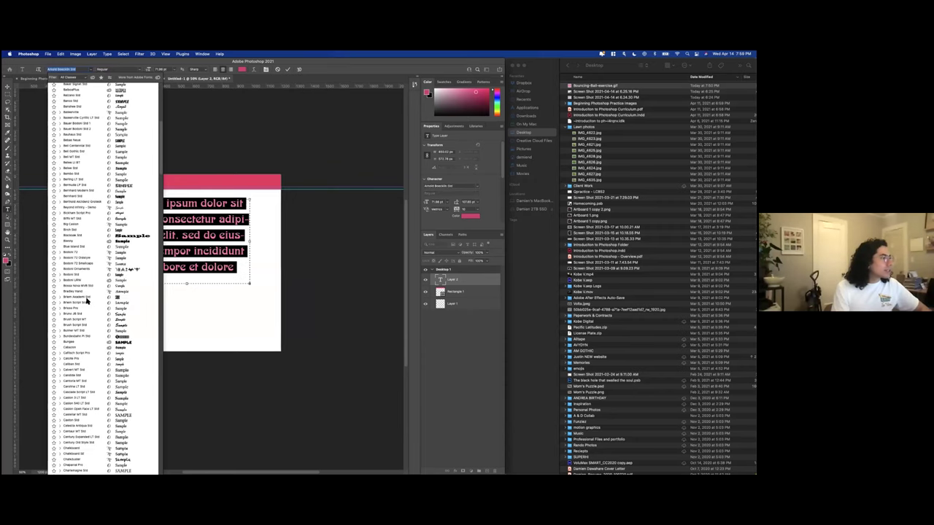
scroll(86, 299, "up", 5)
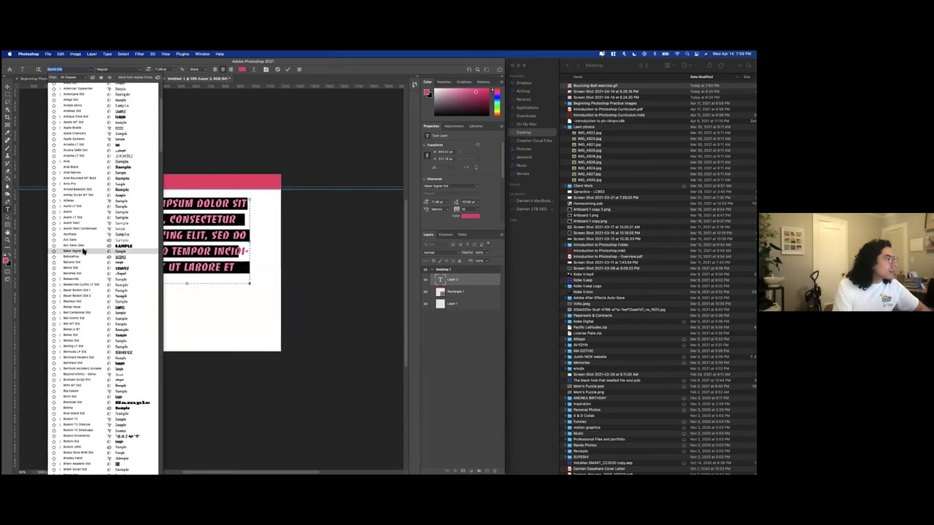
scroll(88, 189, "up", 3)
scroll(88, 188, "up", 3)
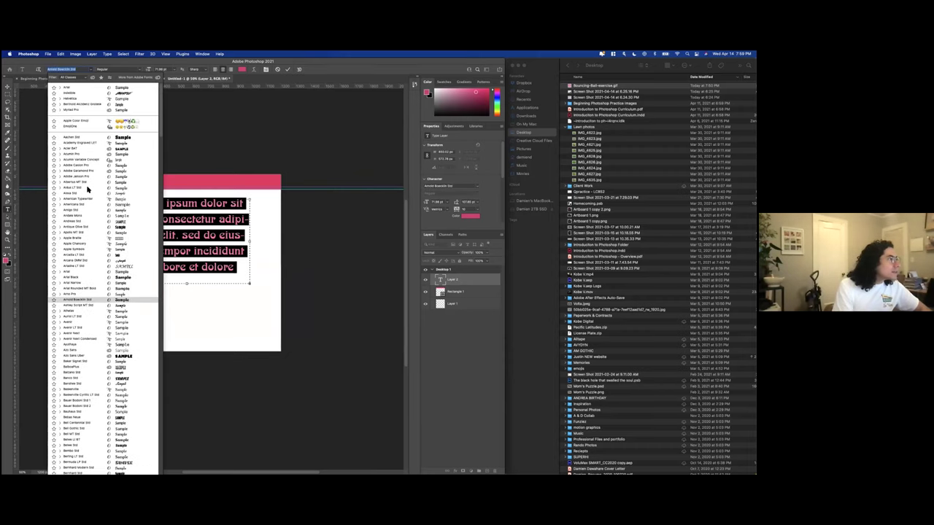
left_click(84, 272)
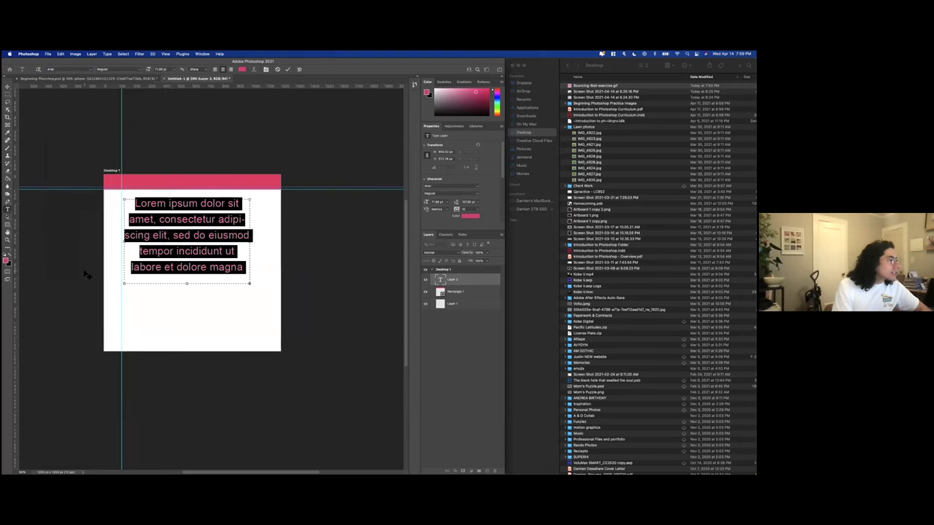
left_click(216, 69)
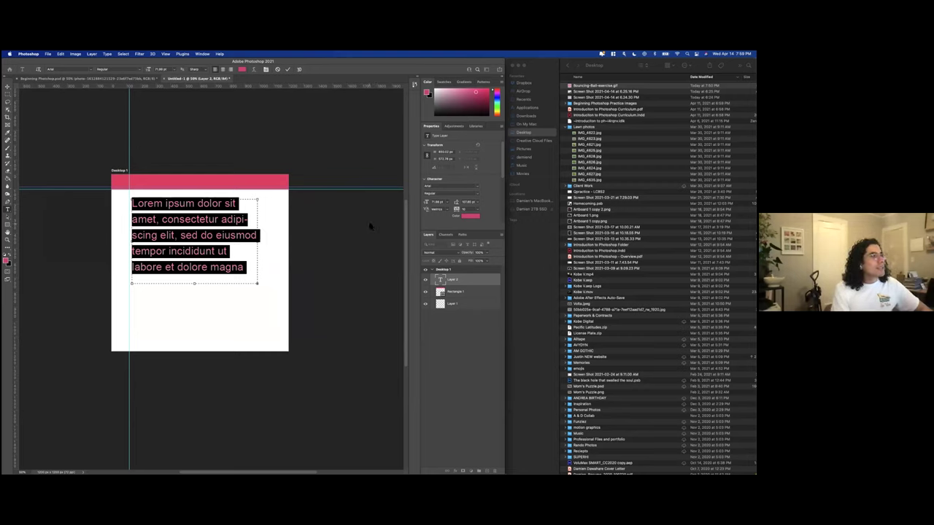
scroll(369, 226, "right", 3)
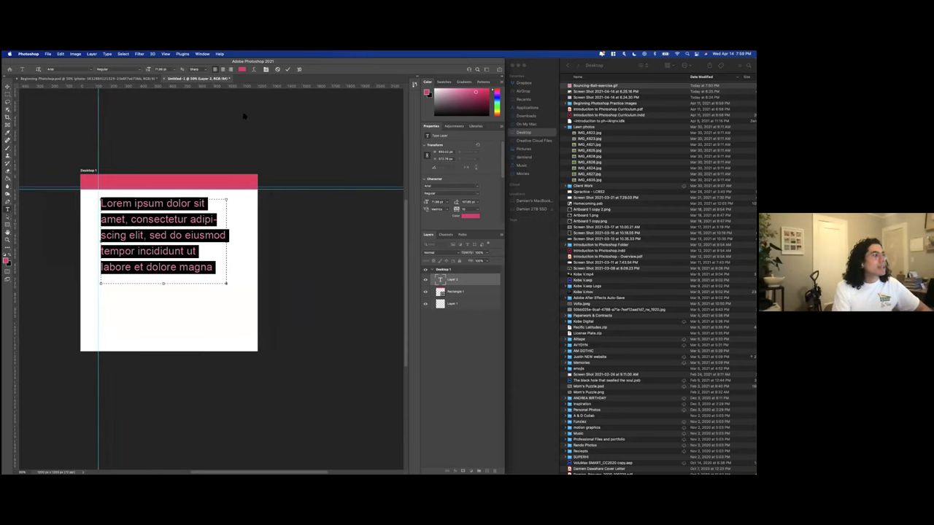
left_click(203, 55)
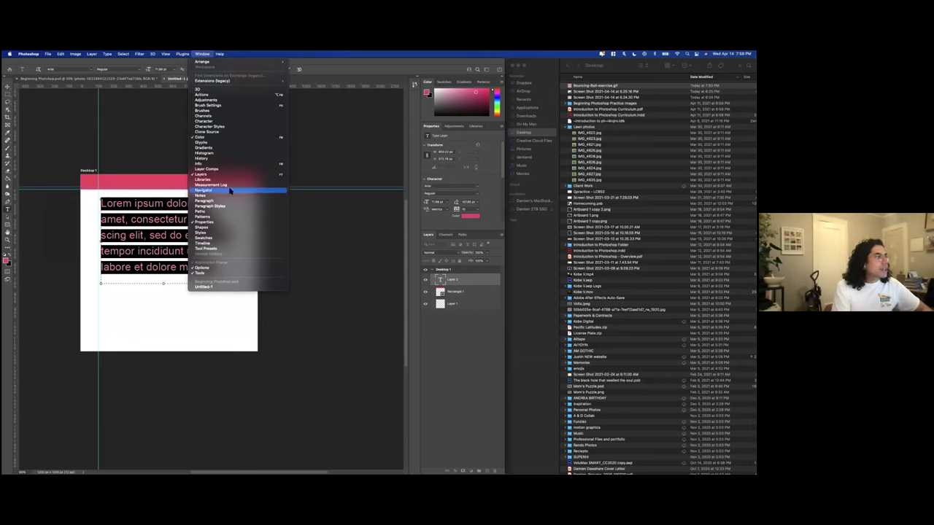
Tighten the paragraph's leading, reset tracking to 0, turn off Hyphenate and keep Left Align.
left_click(218, 124)
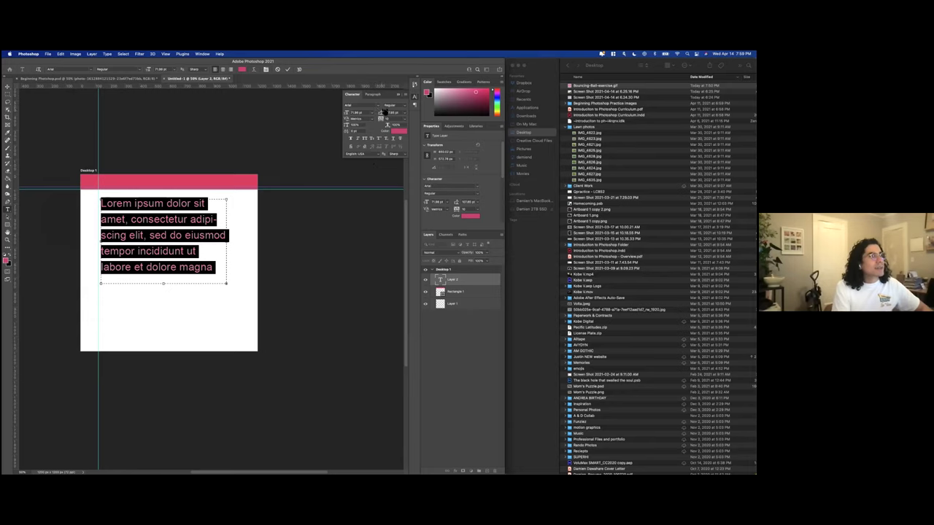
left_click_drag(381, 116, 386, 123)
key("super+z")
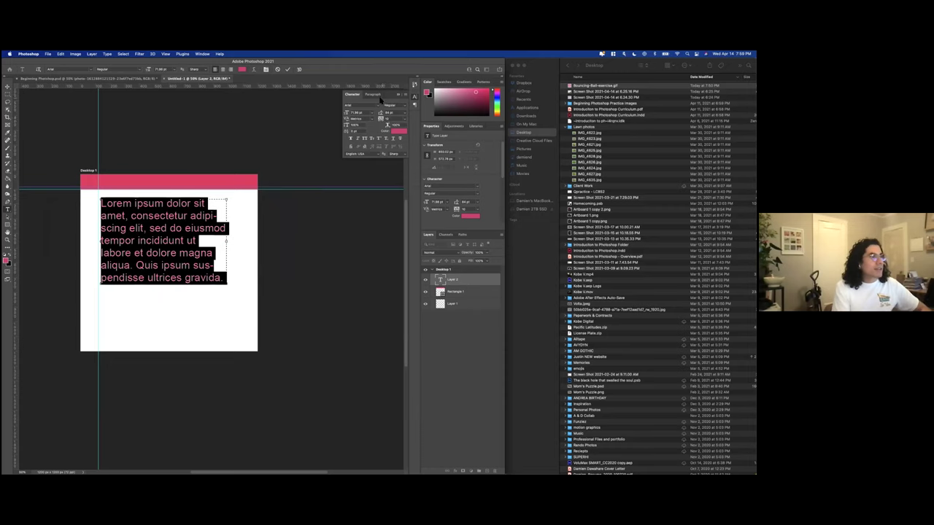
left_click(372, 94)
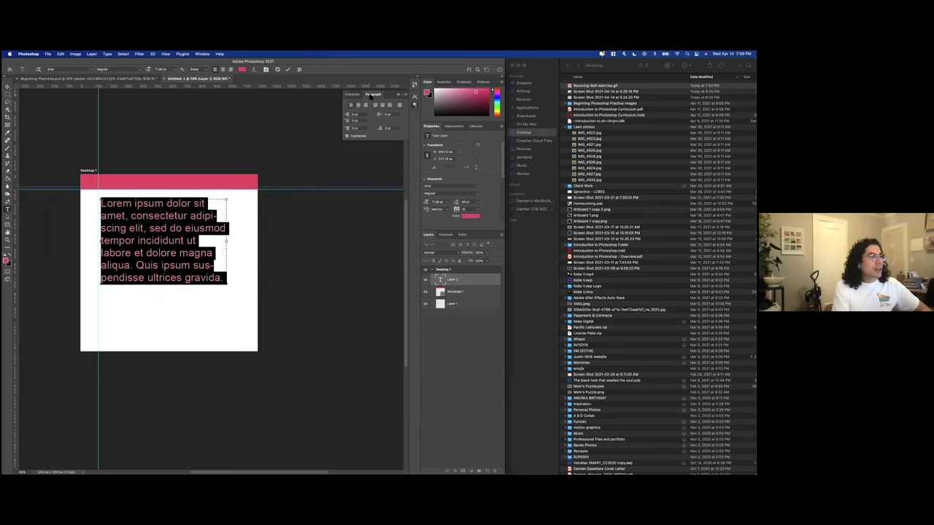
left_click(347, 137)
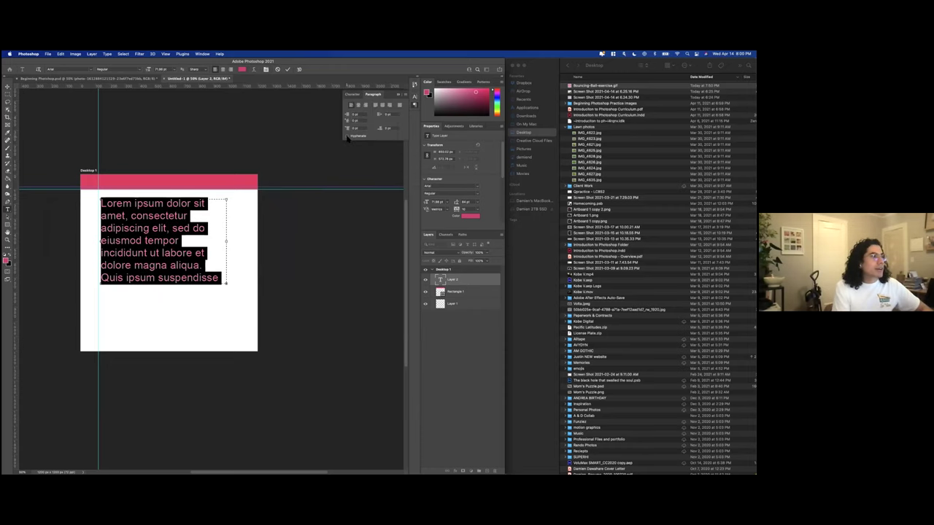
left_click(365, 106)
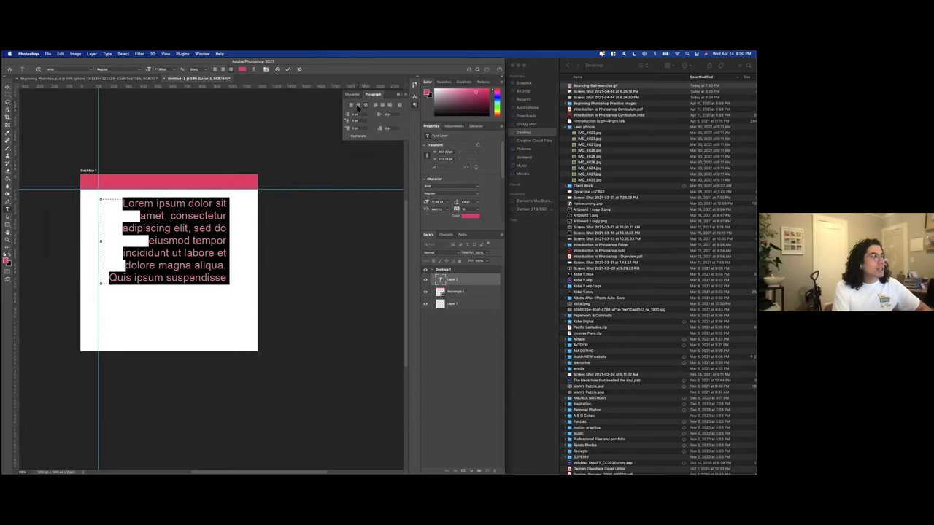
left_click(350, 106)
left_click(353, 95)
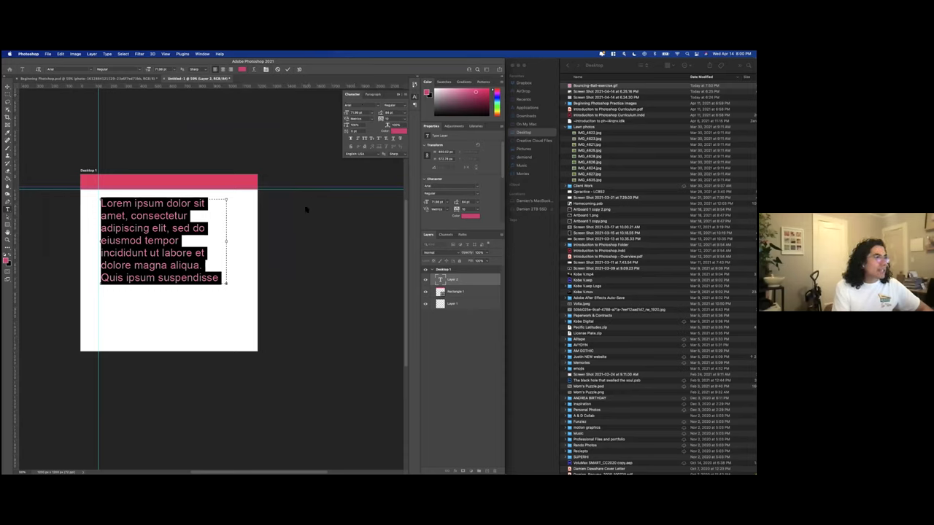
Commit the Lorem ipsum paragraph text edits.
left_click(9, 90)
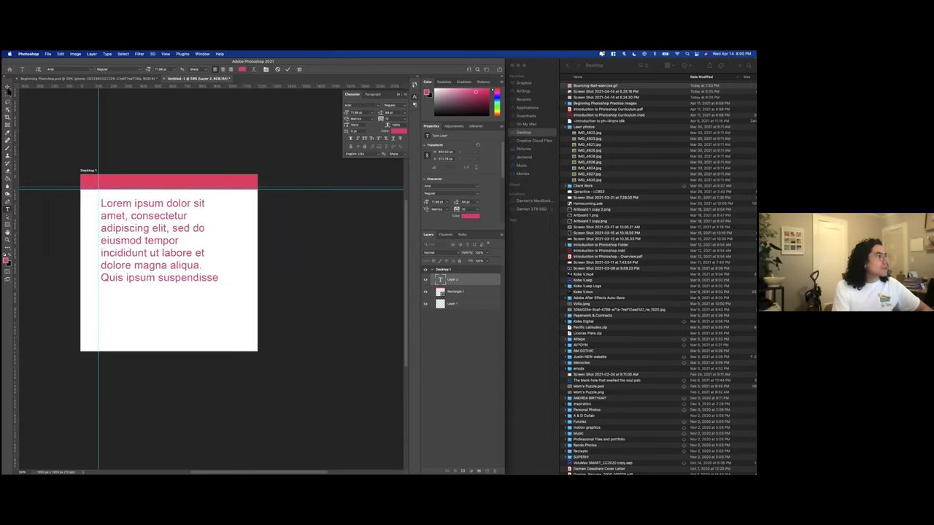
scroll(319, 232, "left", 3)
scroll(320, 232, "up", 2)
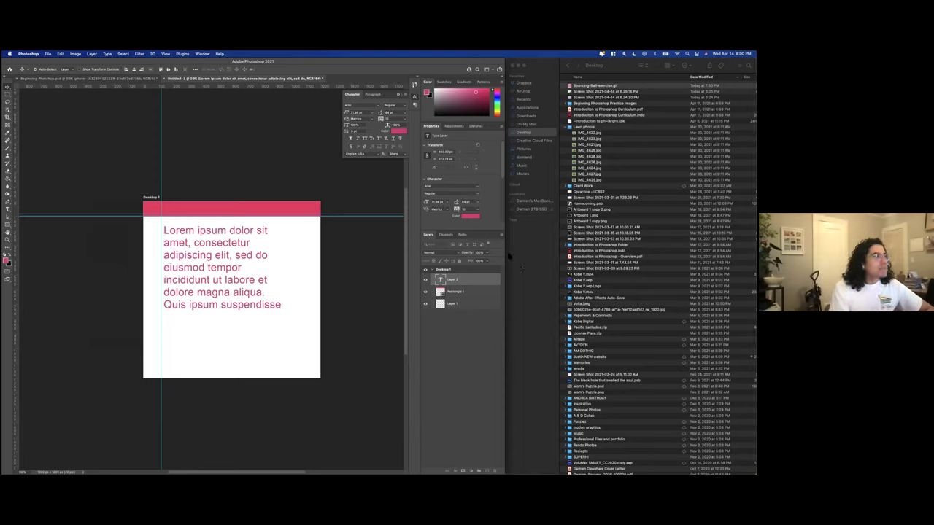
Bring in the TVPRIEST.psb poster via Mission Control, then return to Untitled-1.
left_click(47, 54)
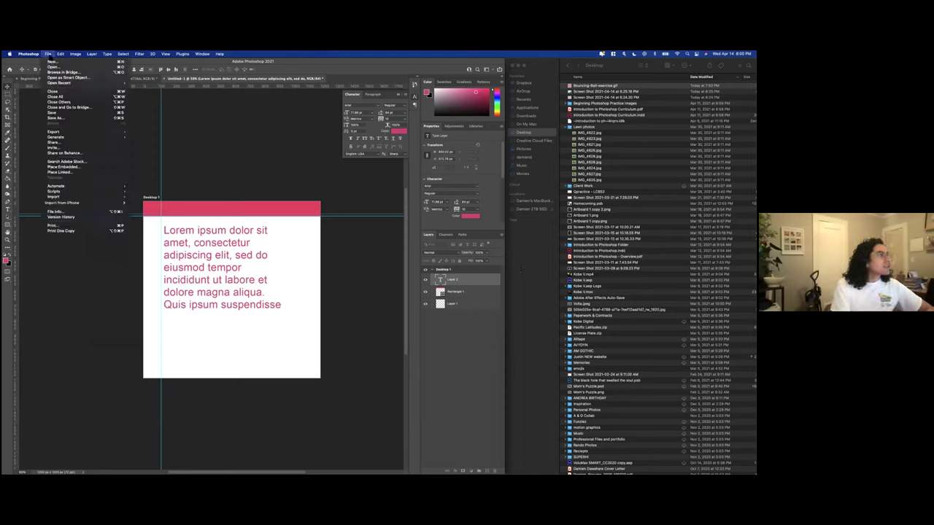
left_click(202, 87)
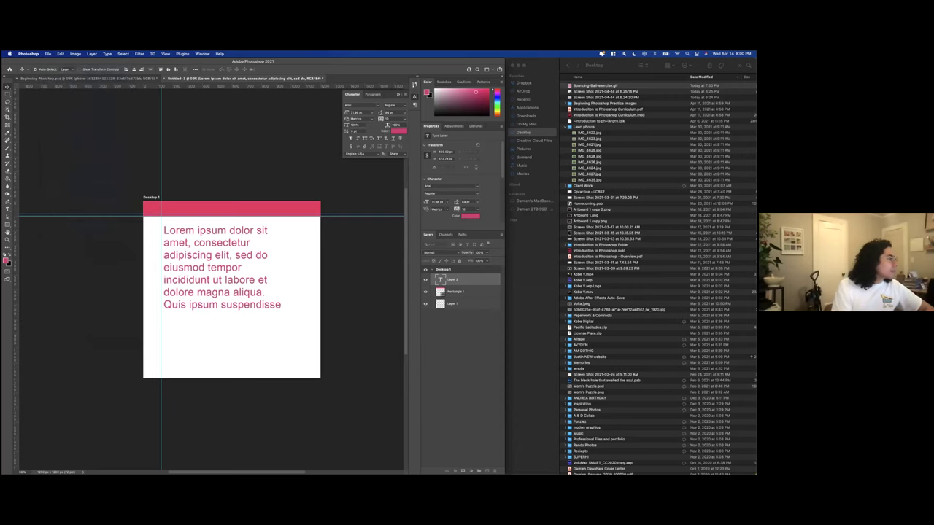
key("ctrl+Up")
key("ctrl+Up")
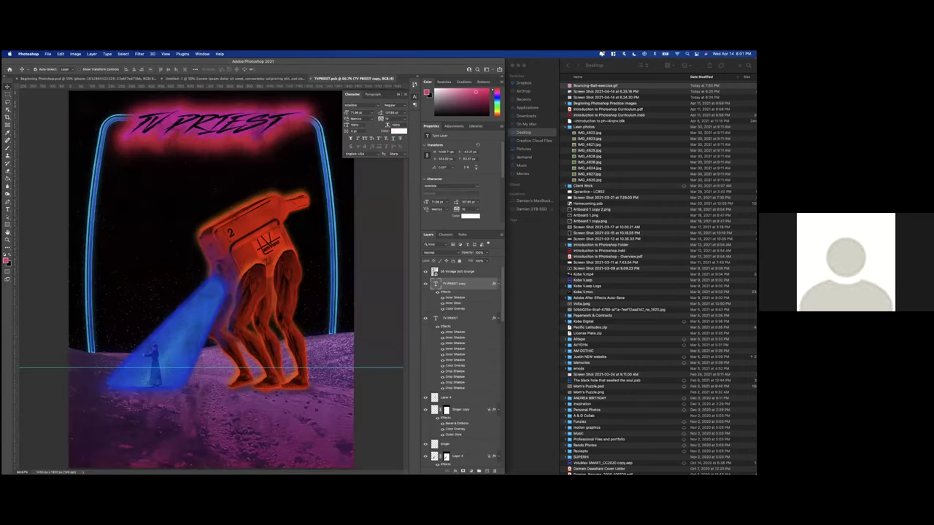
left_click(268, 81)
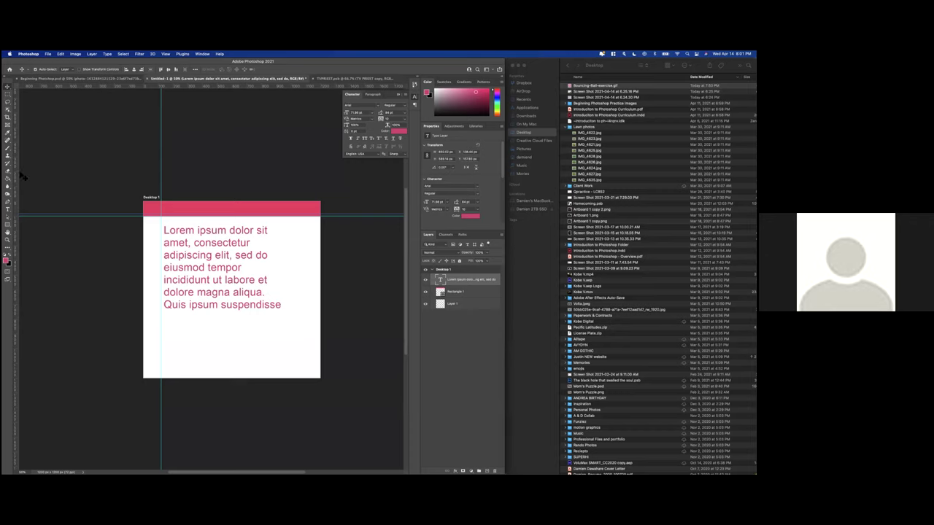
Move the paragraph lower and draw a pink square, Rectangle 2, between header and text.
left_click_drag(202, 232, 202, 293)
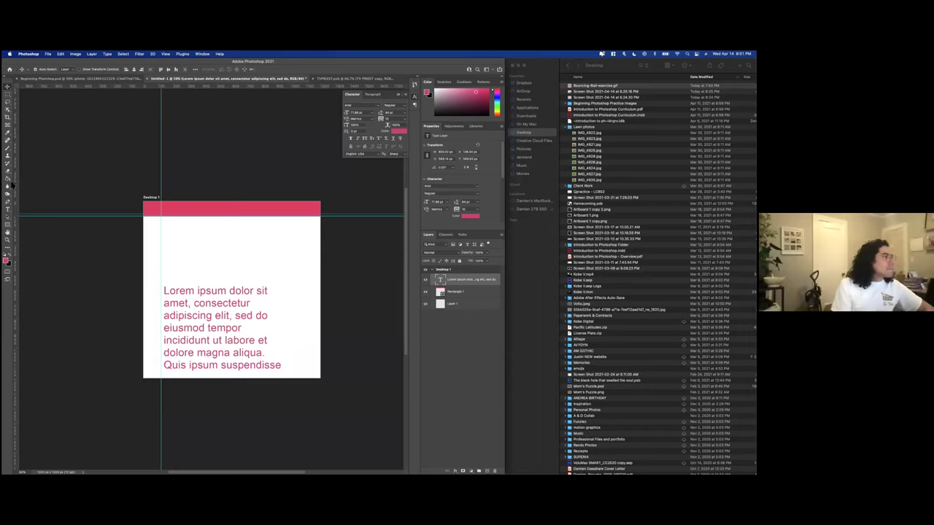
left_click(7, 227)
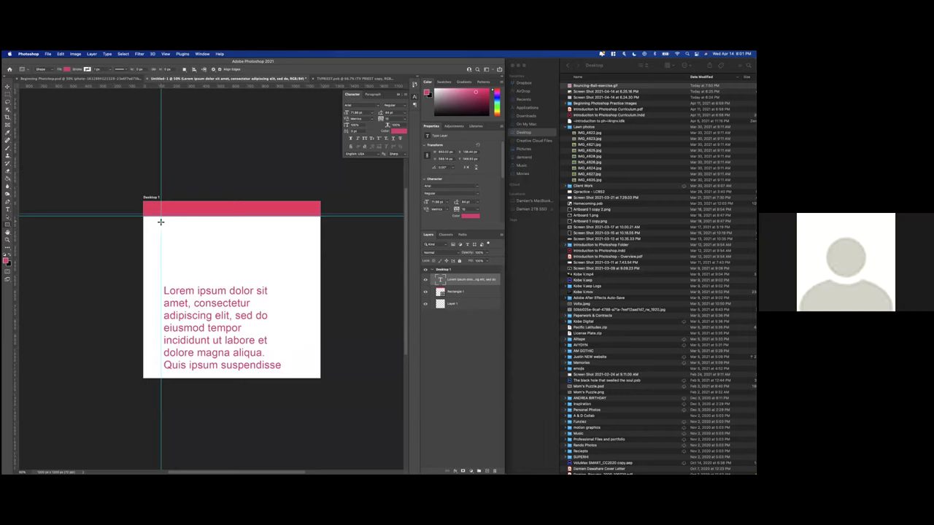
left_click_drag(160, 222, 221, 265)
left_click(9, 87)
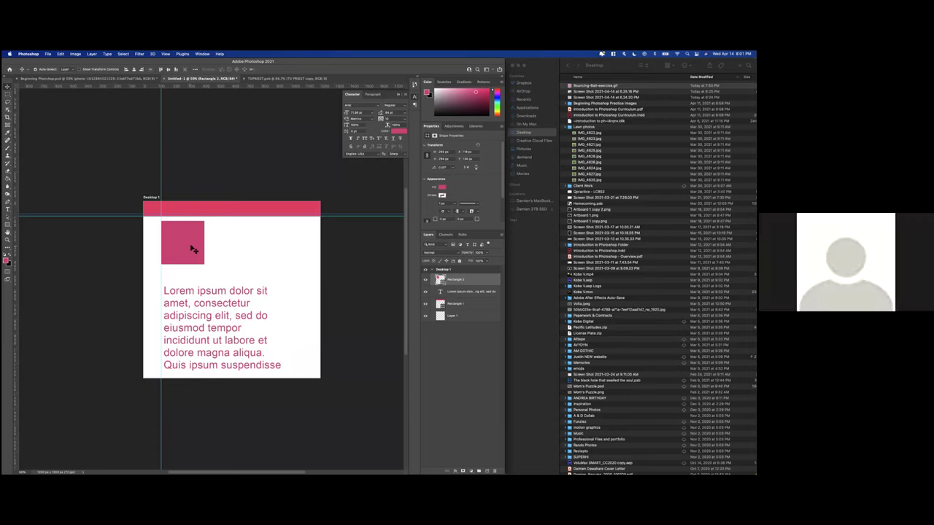
Duplicate the Rectangle 2 layer twice to make two square copies.
right_click(494, 281)
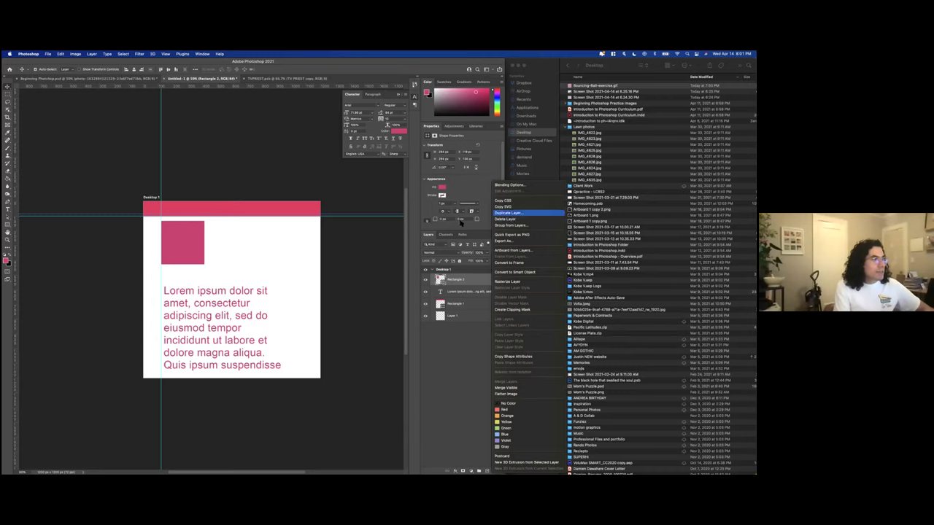
left_click(509, 213)
left_click(304, 188)
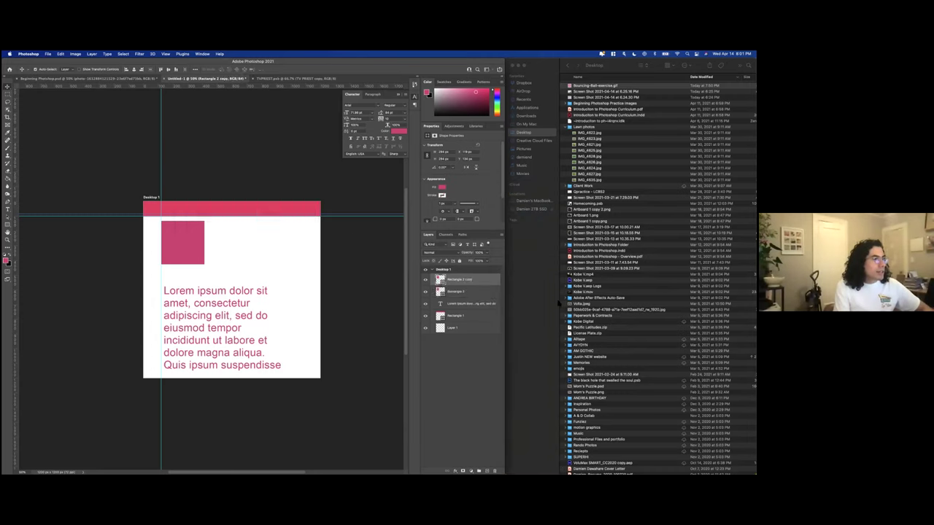
left_click_drag(476, 284, 478, 275)
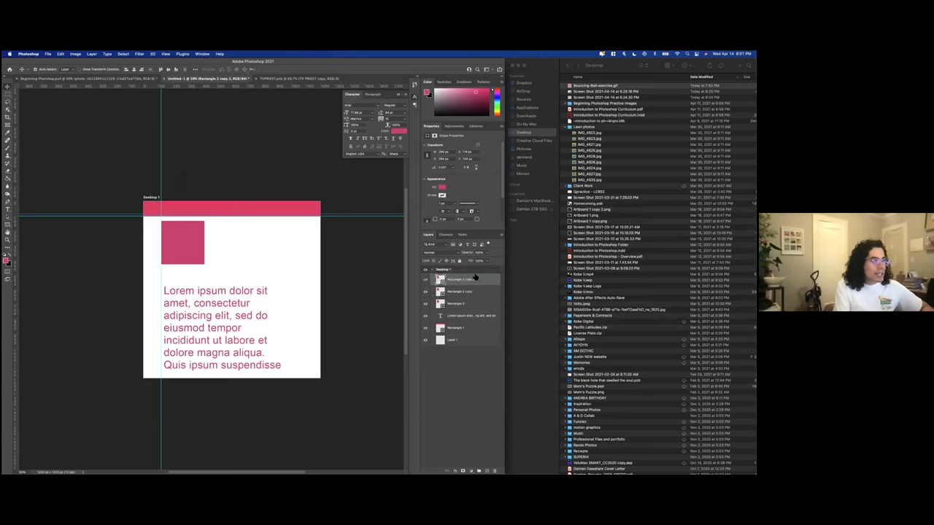
Slide the copies right into a row and select all three squares.
left_click_drag(188, 236, 281, 235)
left_click(186, 238)
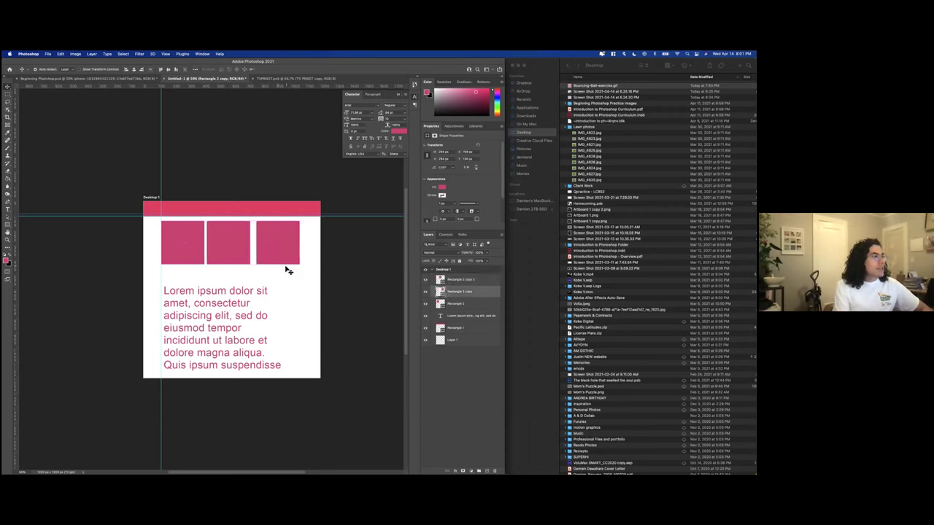
left_click(253, 245, "shift")
left_click(180, 223, "shift")
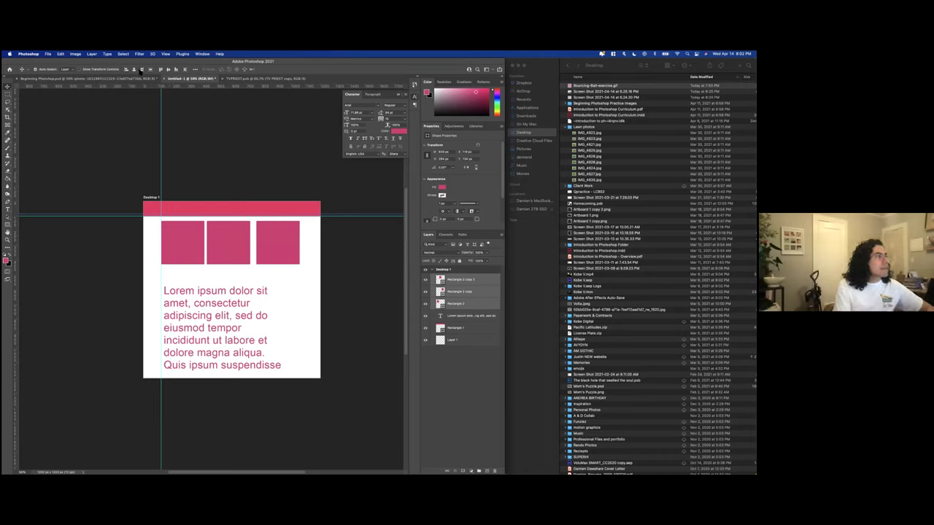
Try centring and evenly distributing the squares, then nudge all three slightly right.
left_click(252, 283)
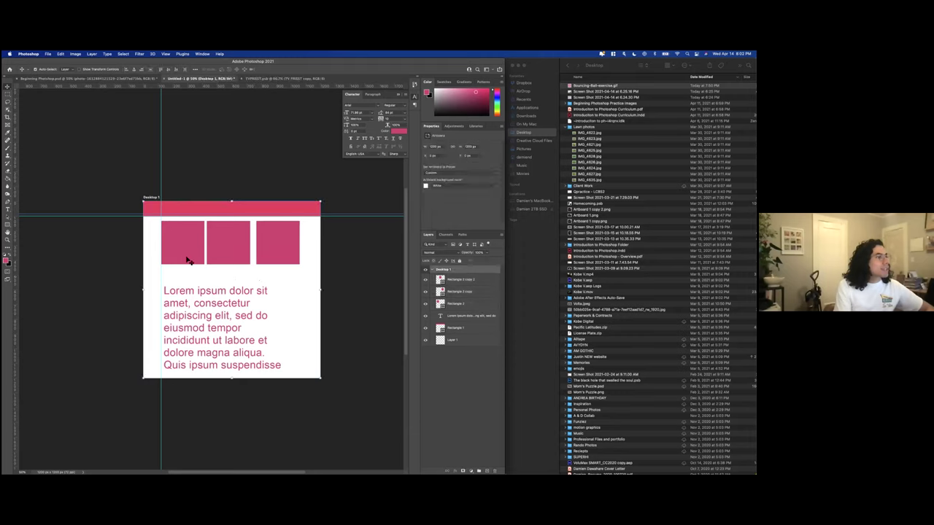
left_click(231, 250)
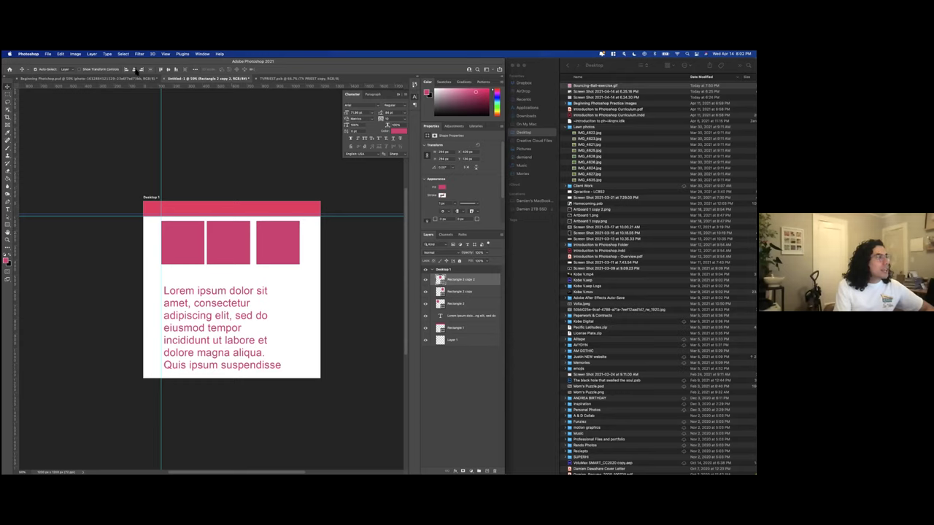
left_click(134, 70)
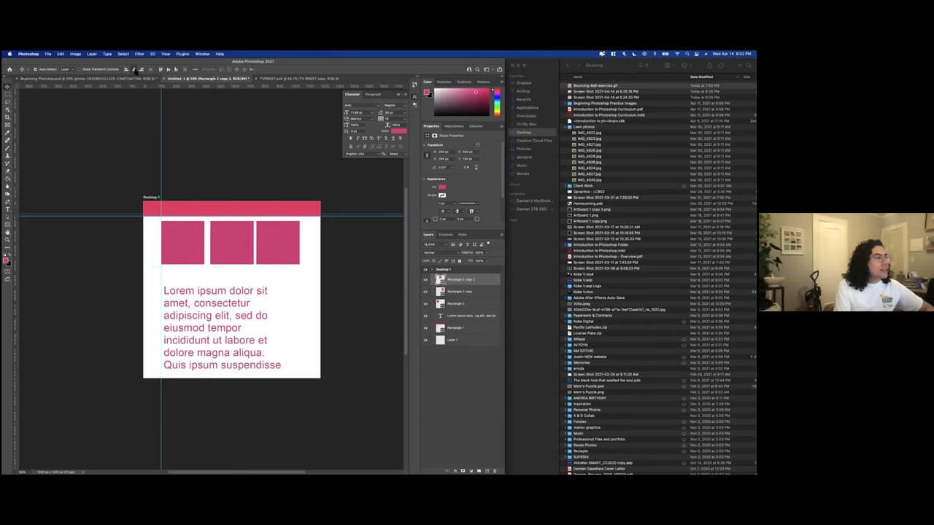
left_click(291, 257, "shift")
left_click(186, 227, "shift")
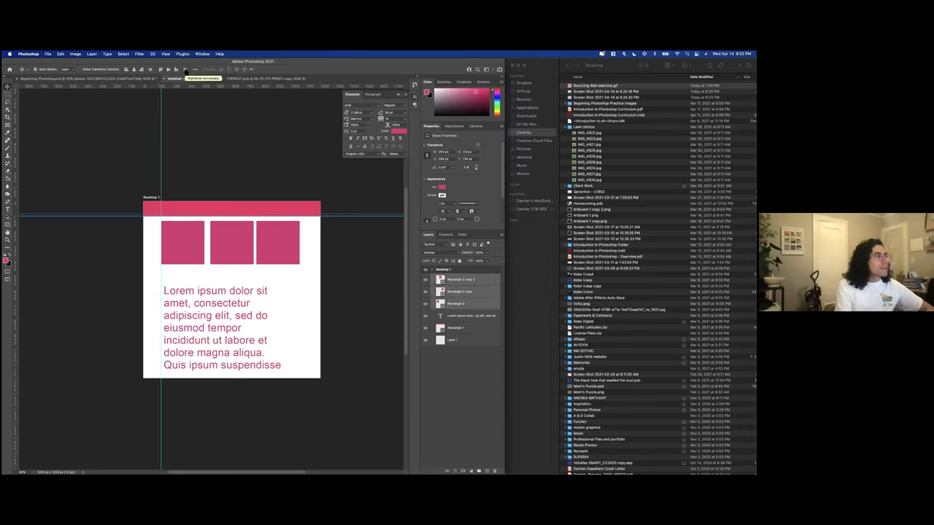
left_click(186, 70)
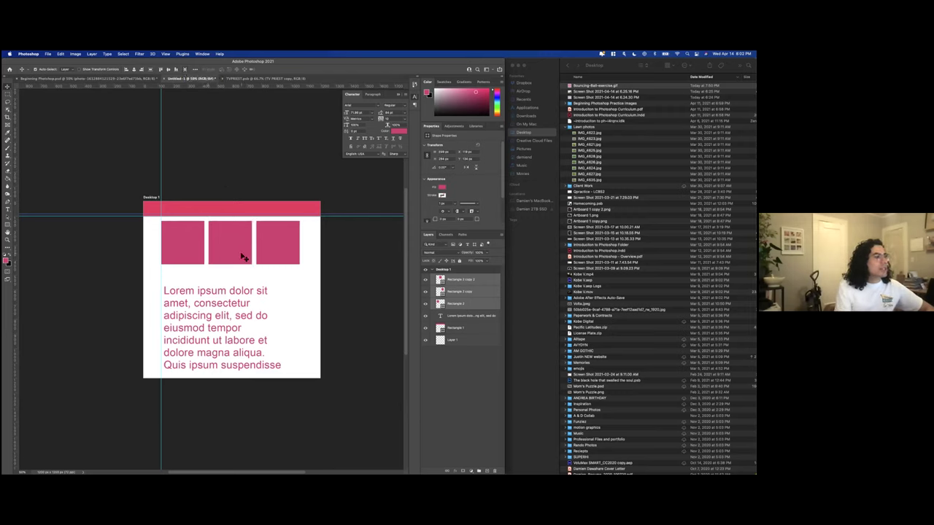
left_click(195, 70)
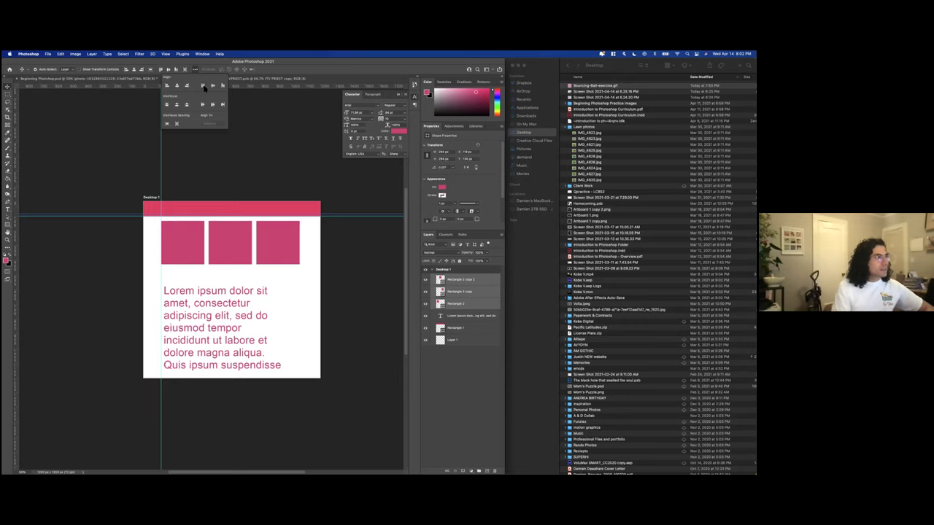
left_click_drag(239, 250, 240, 248)
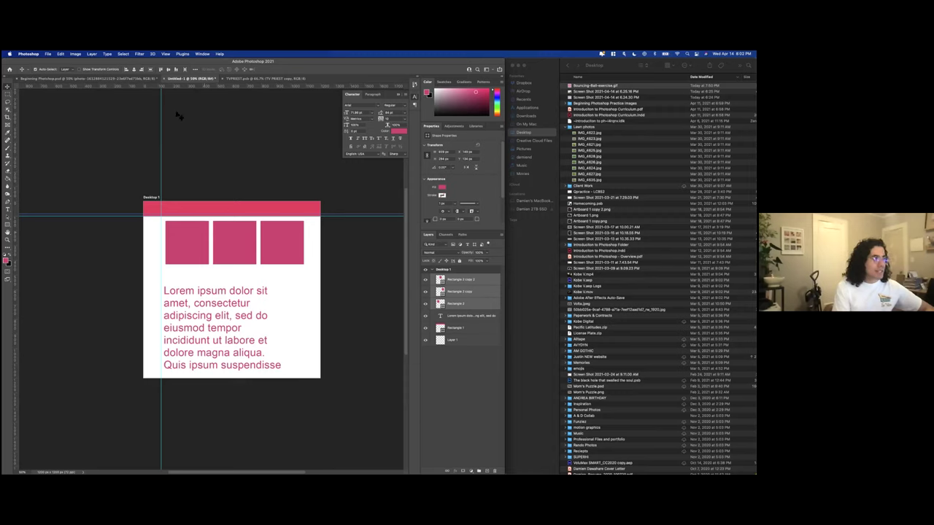
Undo the stacking horizontal-centre alignment, lower two squares, then align all three on vertical centres.
left_click(134, 70)
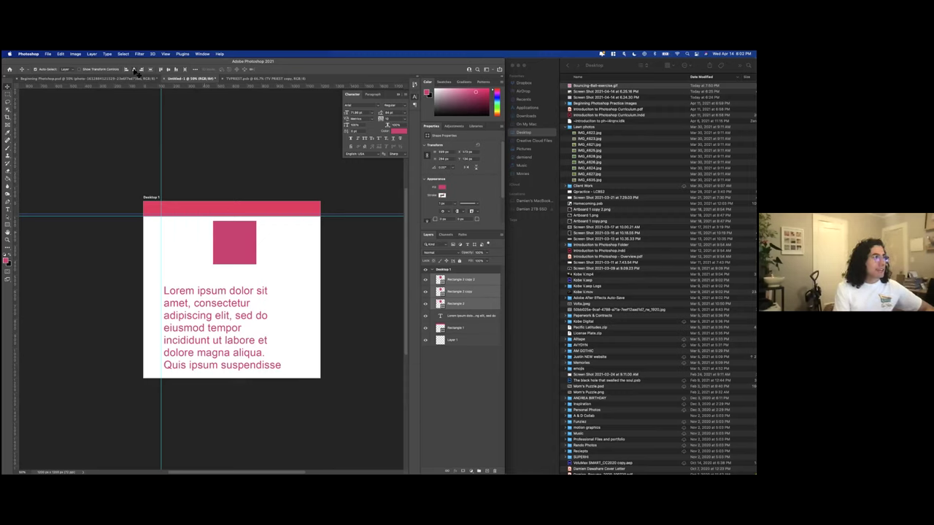
key("super+z")
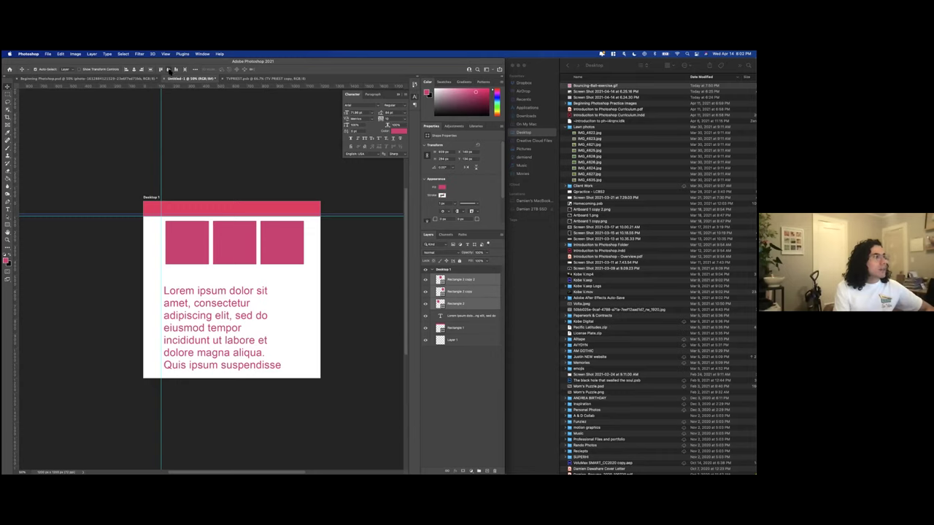
left_click_drag(285, 256, 286, 272)
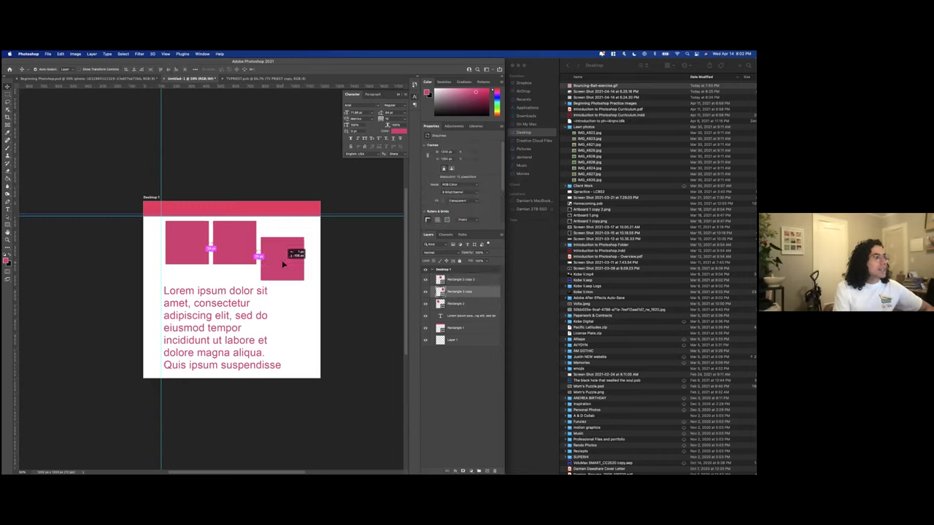
left_click_drag(212, 246, 234, 253)
left_click(194, 243, "shift")
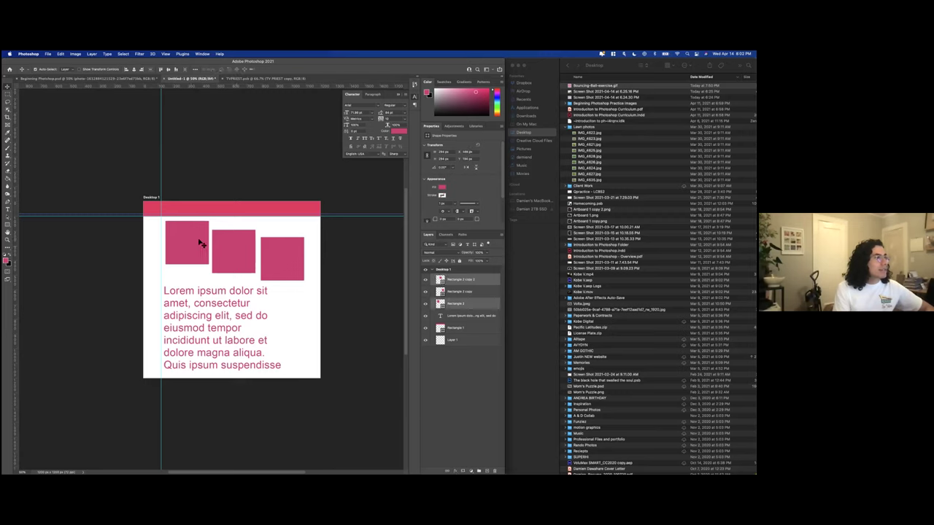
left_click(267, 230, "shift")
left_click(168, 70)
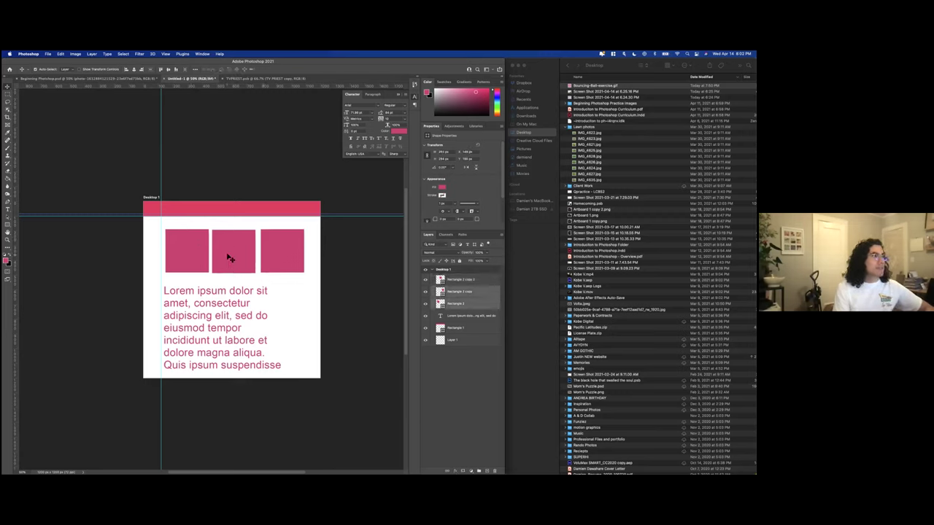
Undo the middle square's stray move and shift all three squares left together.
left_click_drag(243, 246, 241, 241)
key("super+z")
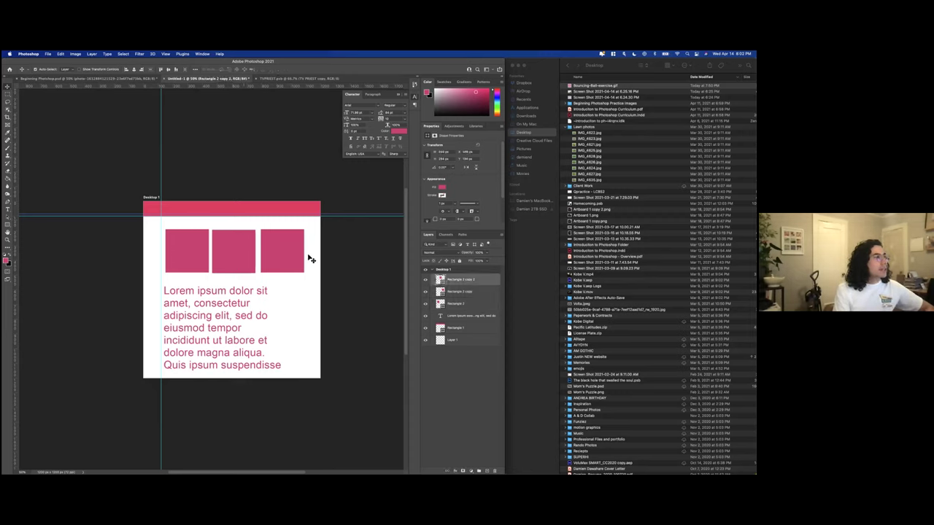
left_click(309, 258)
left_click_drag(309, 259, 176, 246)
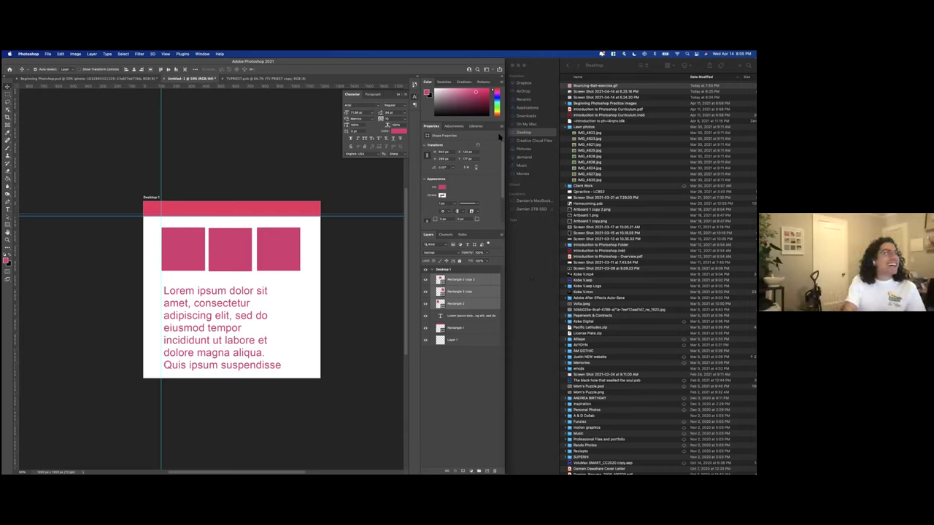
left_click(202, 54)
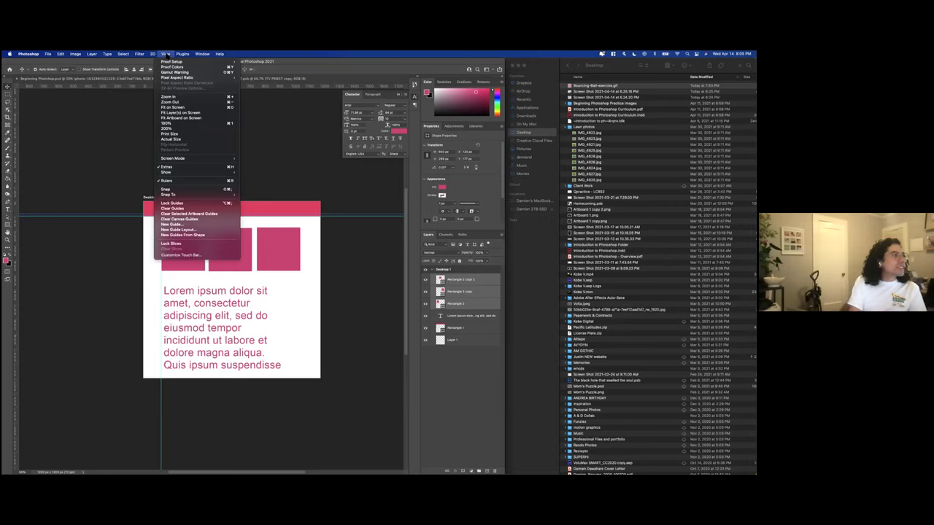
mouse_move(201, 161)
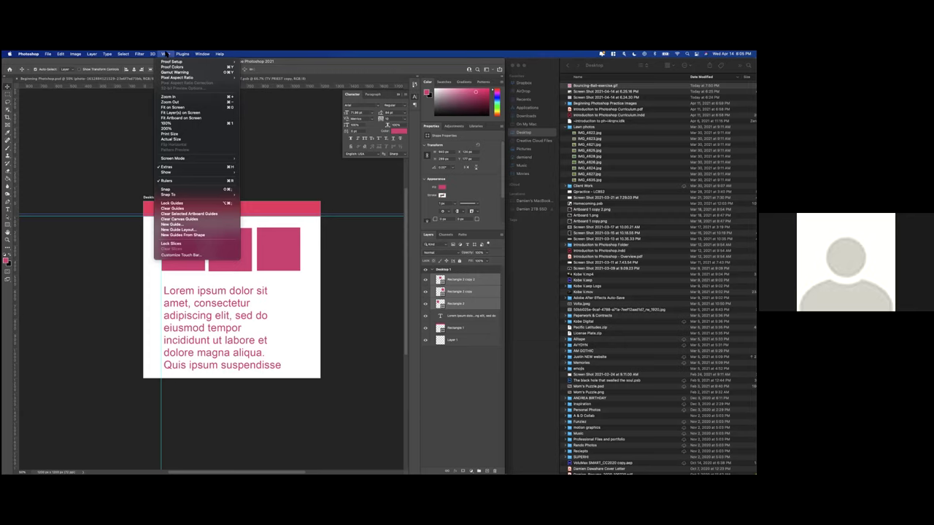
left_click(155, 55)
left_click(467, 304)
left_click(468, 316)
left_click(461, 280)
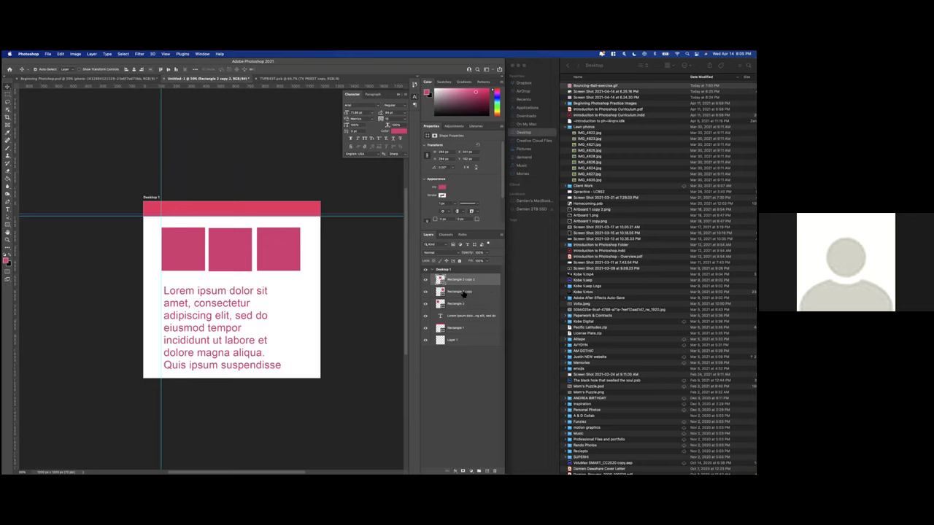
left_click(464, 292)
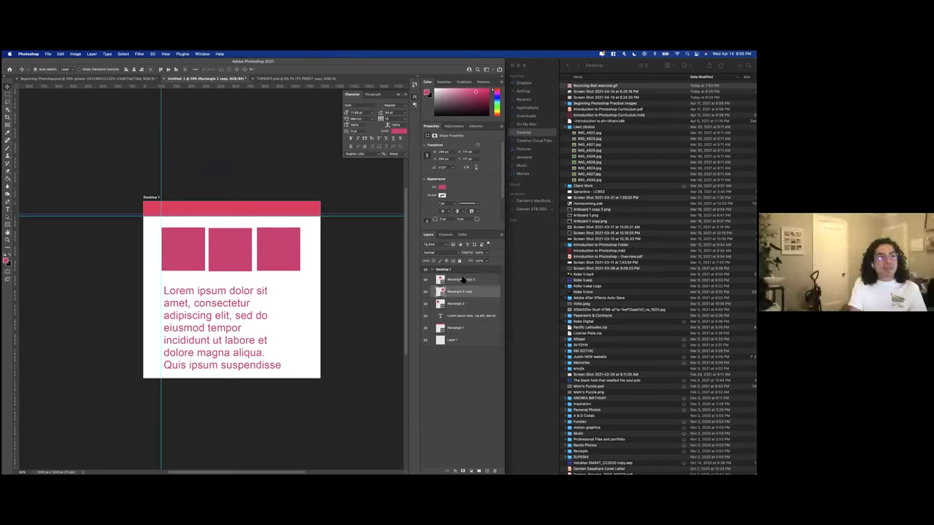
left_click(464, 280)
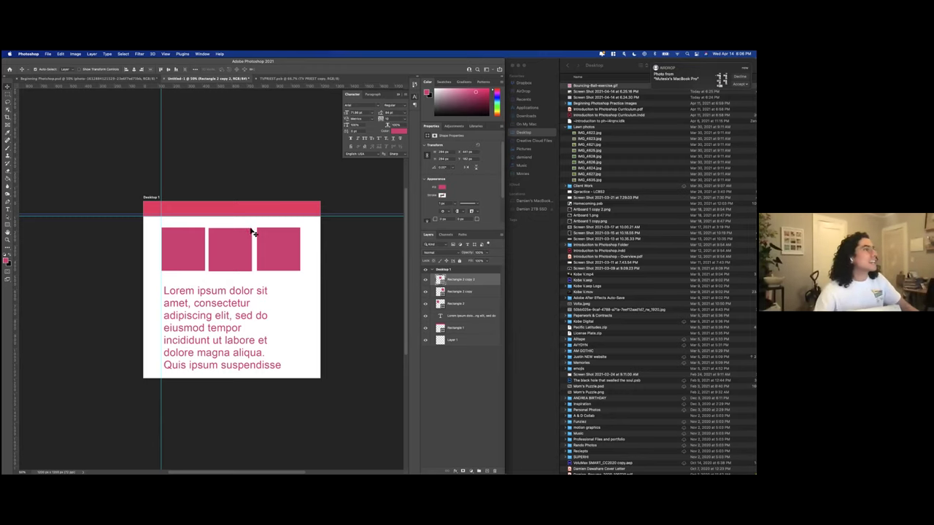
Switch to Beginning Photoshop.psd and hide the oranges layer to reveal the sheep.
left_click(66, 78)
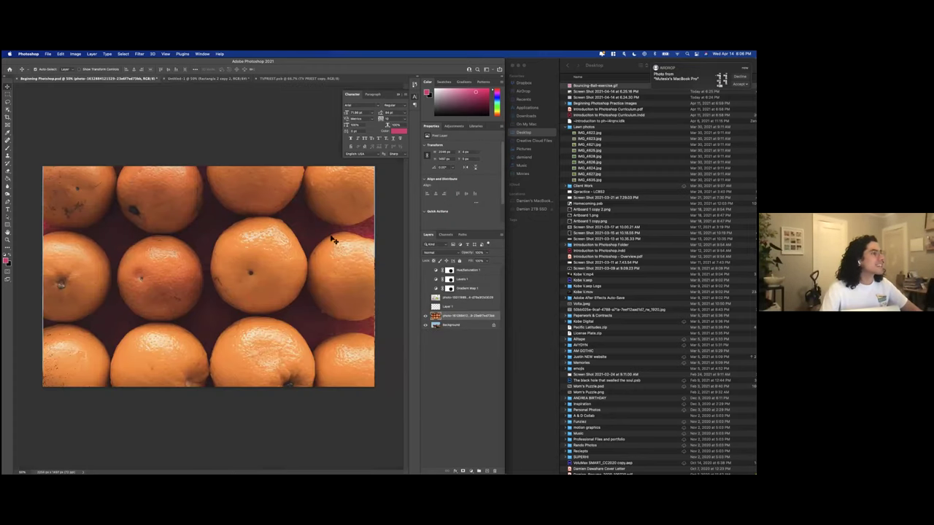
left_click(425, 316)
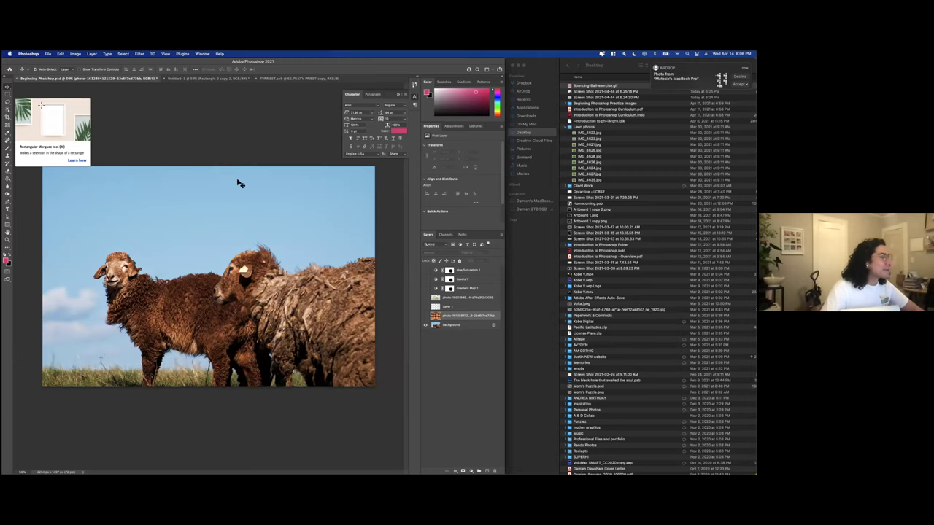
Unlock the sheep photo's Background layer as Layer 0 and open the Filter menu.
left_click(494, 325)
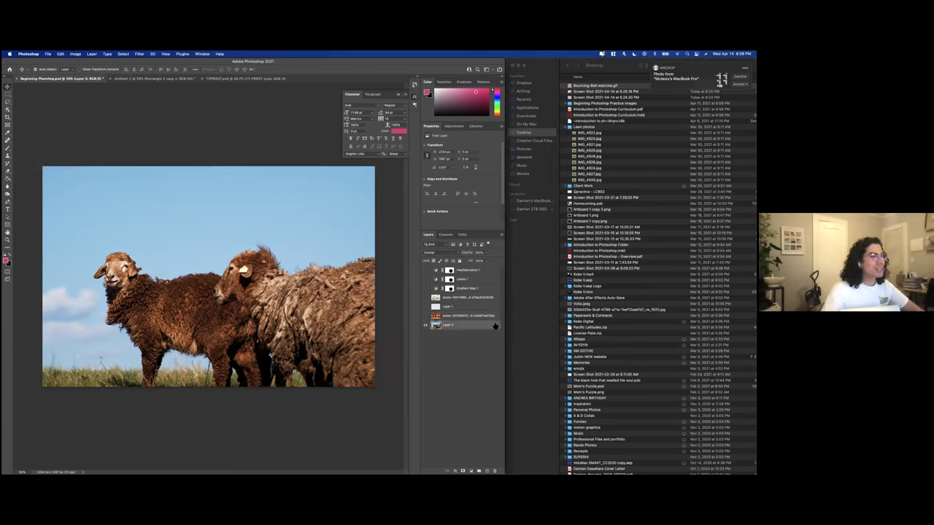
left_click(139, 54)
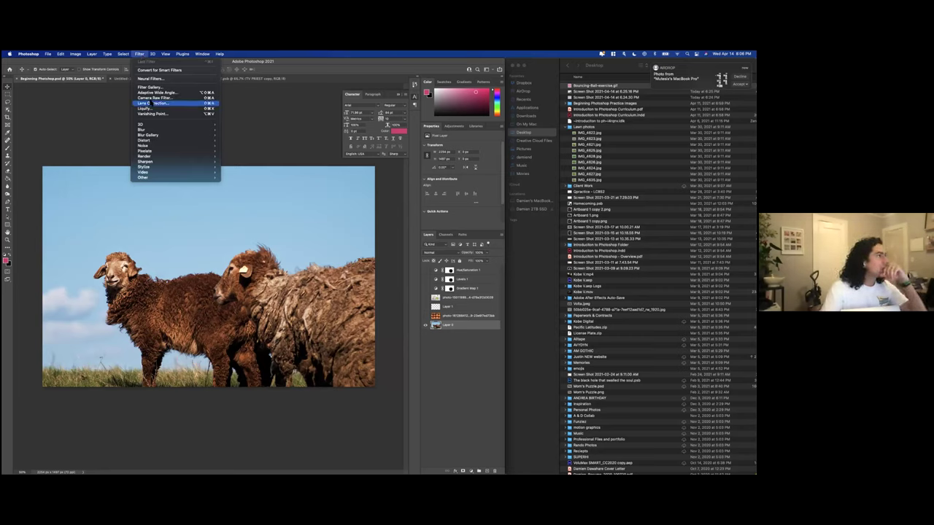
Select Sky around the sheep, save the AirDrop file to Downloads, and show Adjustments.
mouse_move(123, 54)
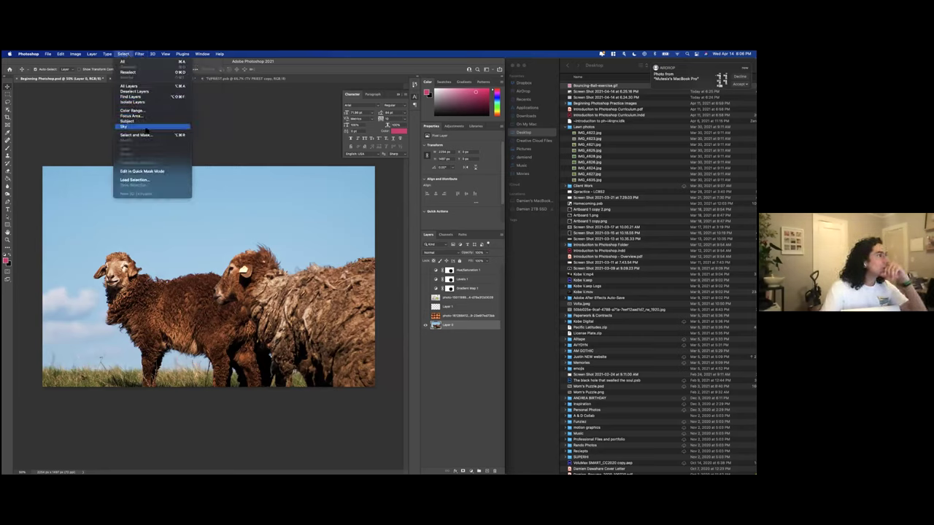
left_click(147, 129)
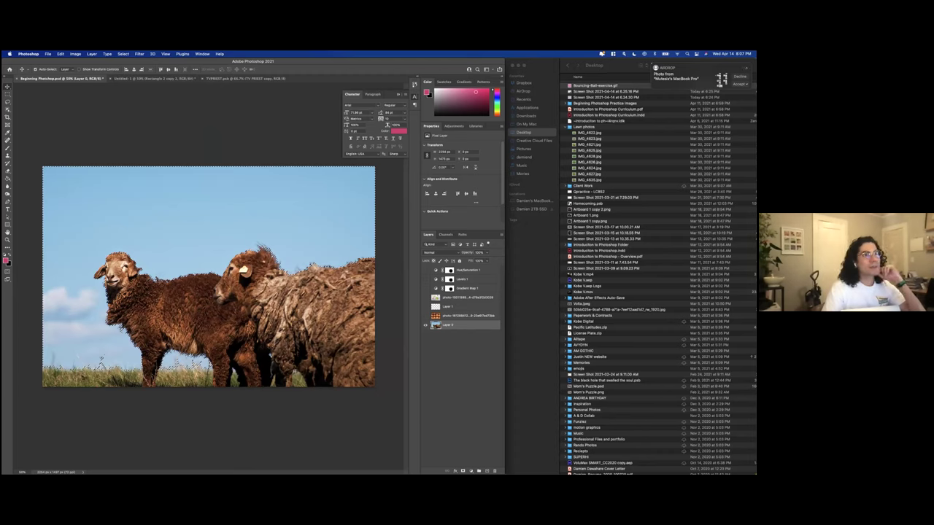
left_click(739, 84)
left_click(732, 91)
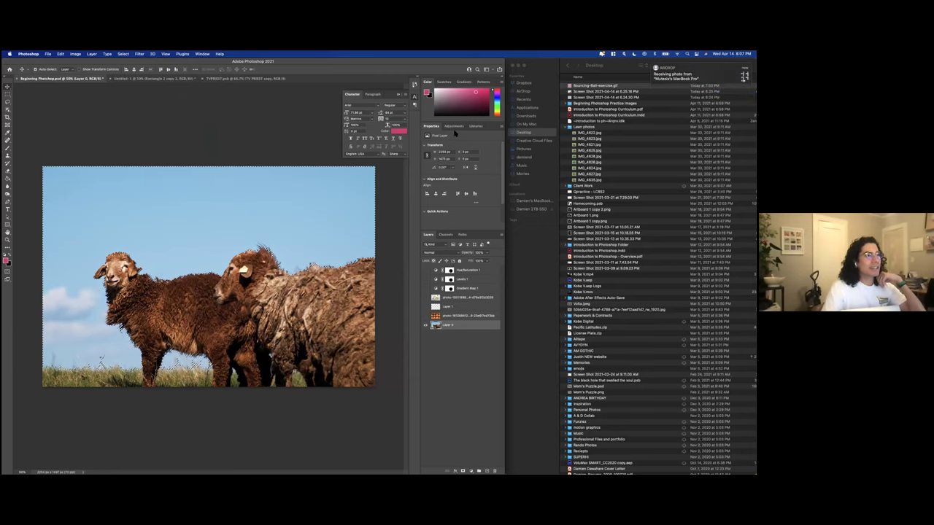
left_click(453, 126)
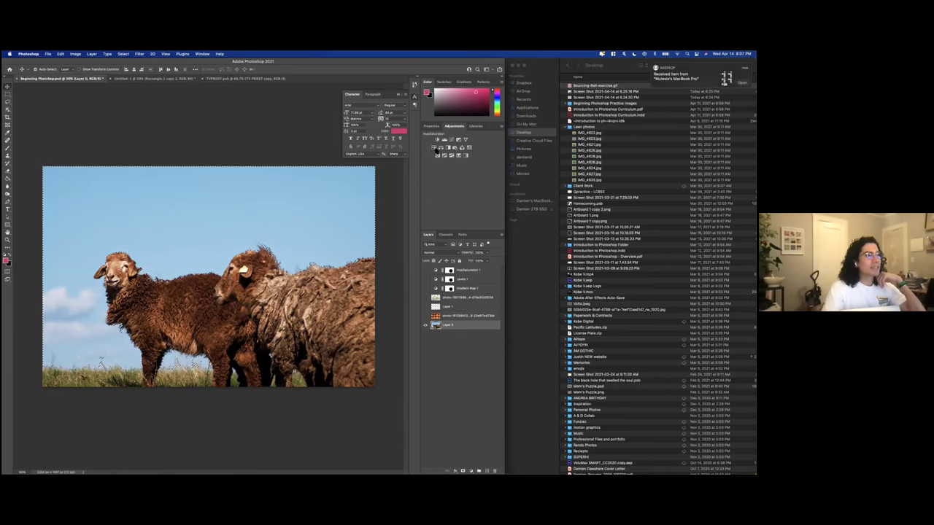
Add a Hue/Saturation adjustment and shift the Hue until the sky turns lavender purple.
left_click(440, 148)
mouse_move(460, 168)
left_mouse_down()
mouse_move(489, 168)
mouse_move(460, 182)
mouse_move(485, 170)
mouse_move(437, 170)
left_mouse_up()
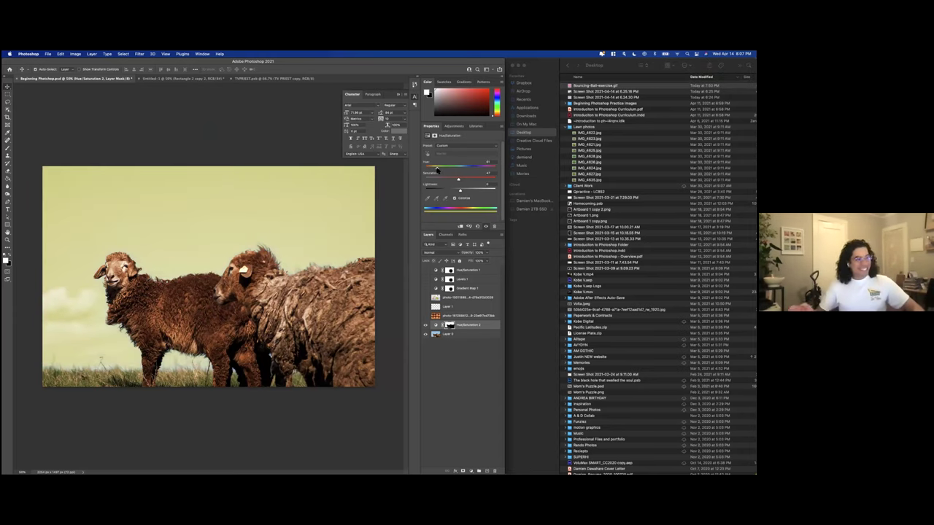
left_click_drag(438, 170, 476, 172)
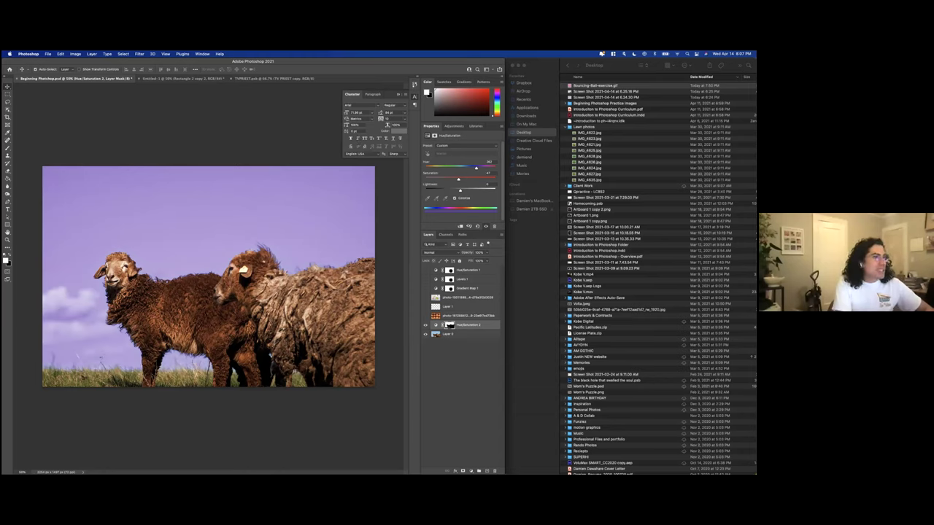
left_click(569, 127)
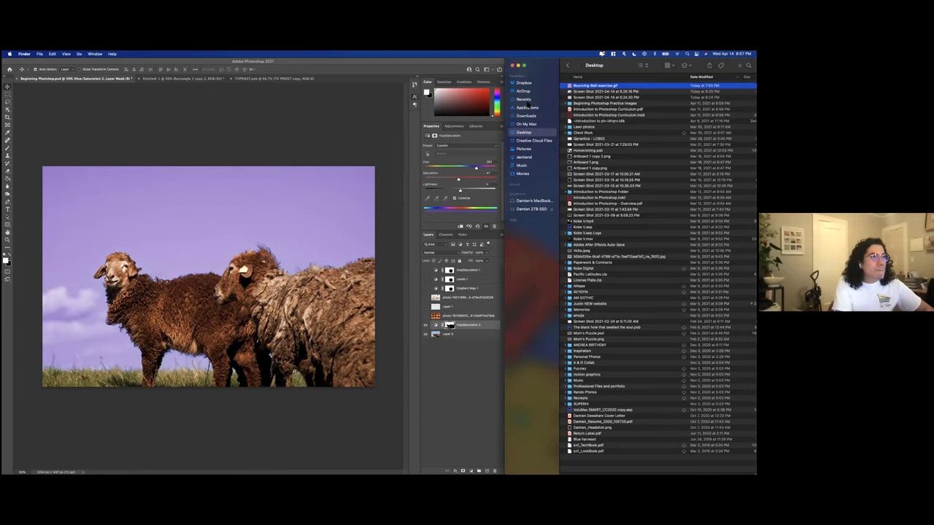
Show the Downloads folder in Finder and bring Banner 4.psd up in Photoshop.
left_click(526, 116)
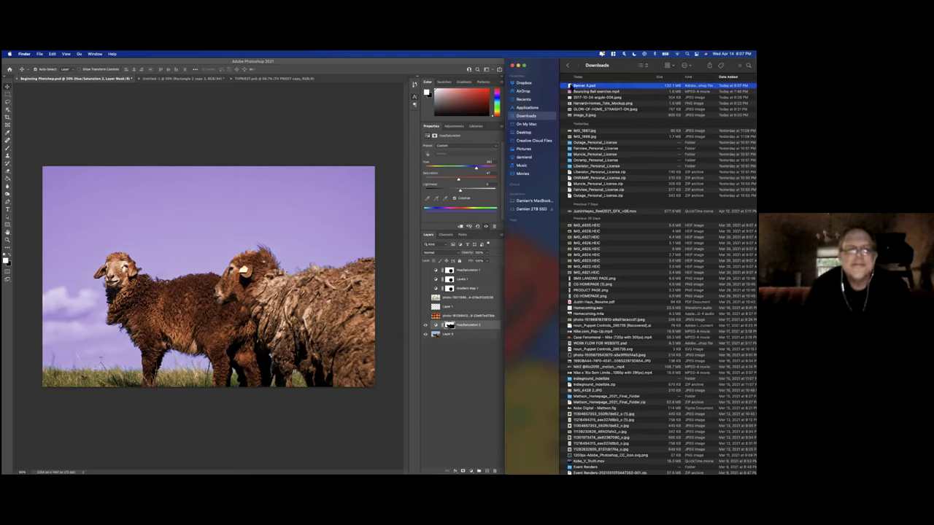
left_click(402, 217)
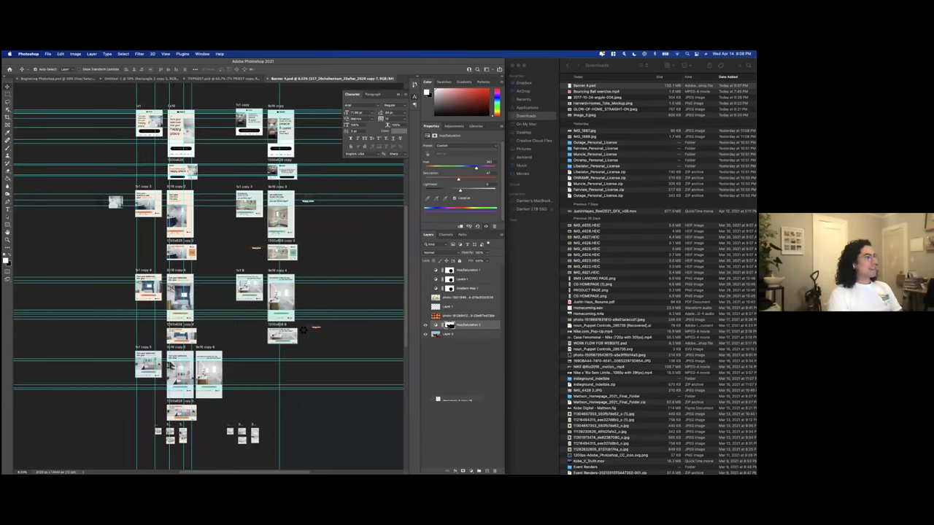
Scroll to the 1x1 copy 4 banner and select its artboard with the Artboard tool (Shift+V).
left_click(302, 331)
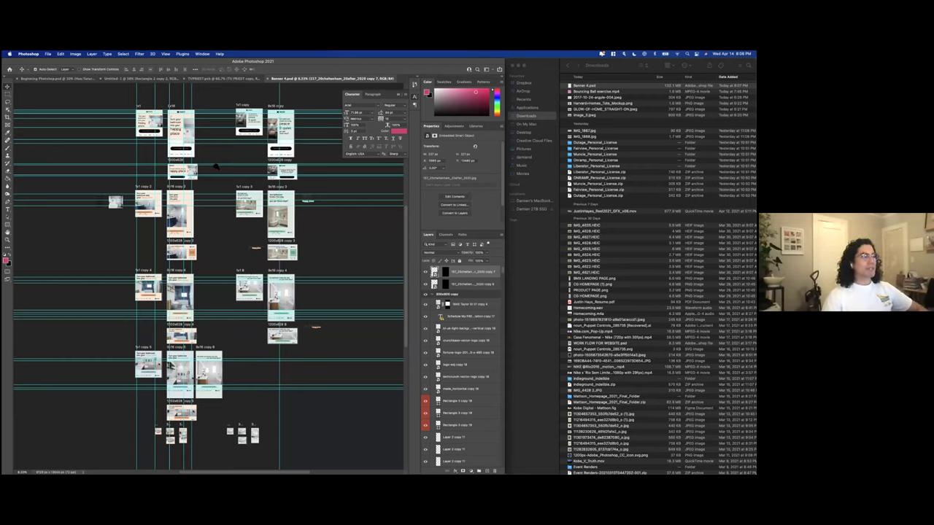
scroll(219, 182, "up", 1)
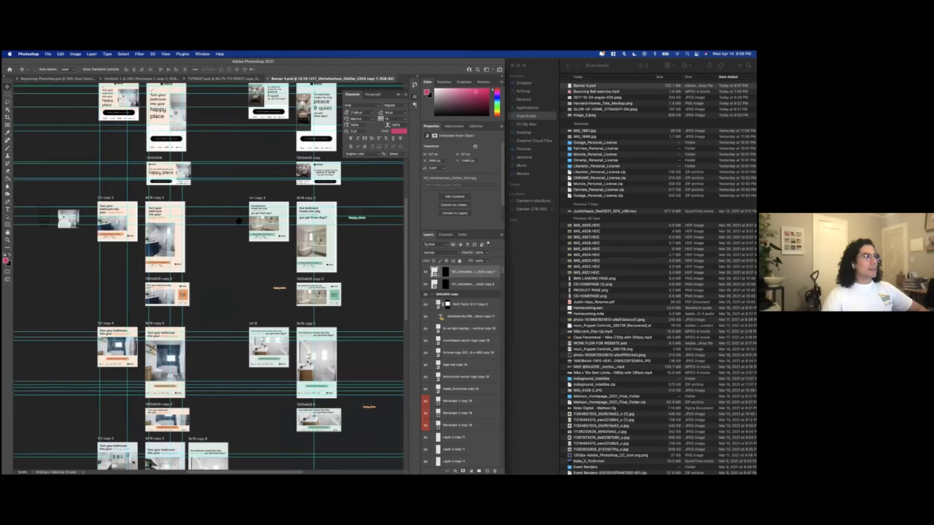
scroll(264, 203, "up", 1)
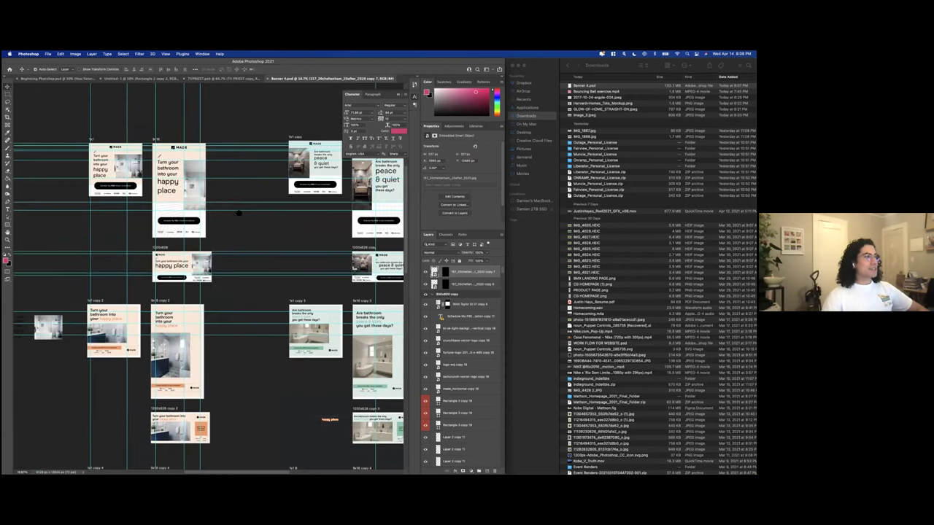
scroll(232, 240, "up", 2)
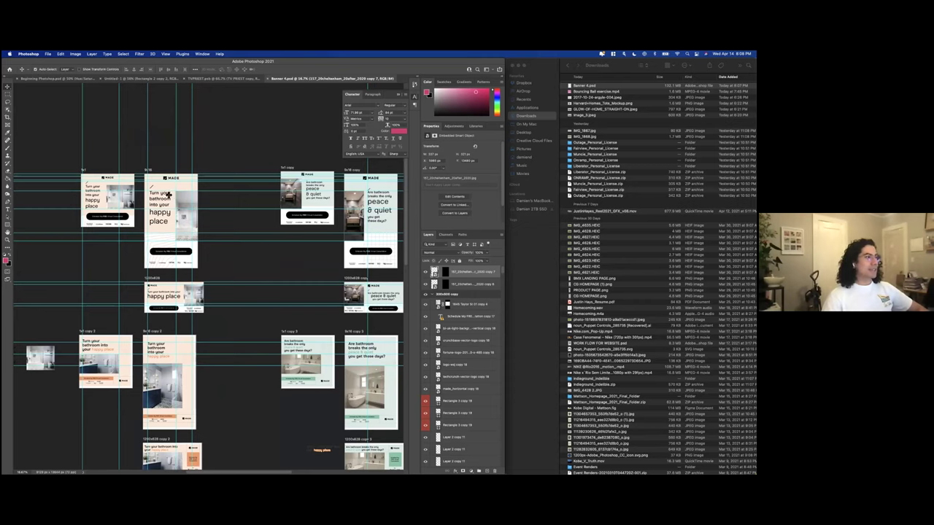
scroll(251, 264, "down", 6)
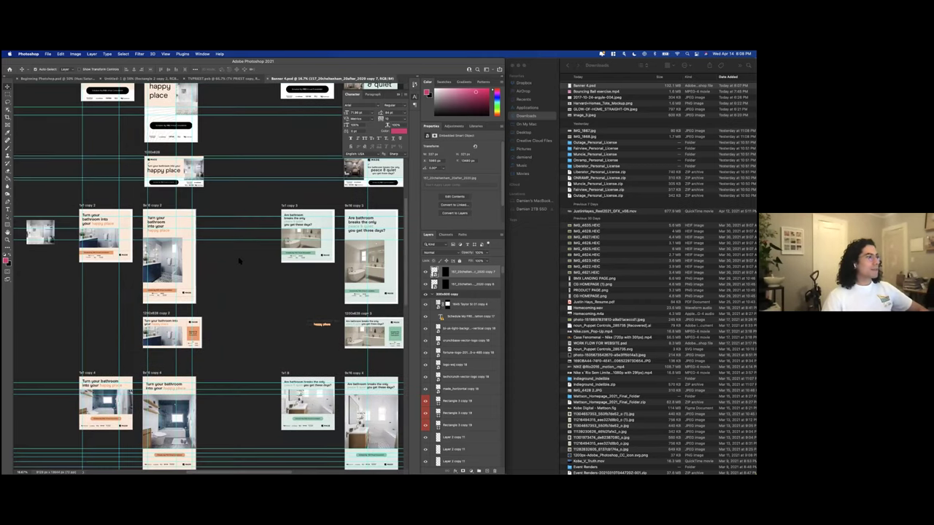
scroll(189, 216, "left", 3)
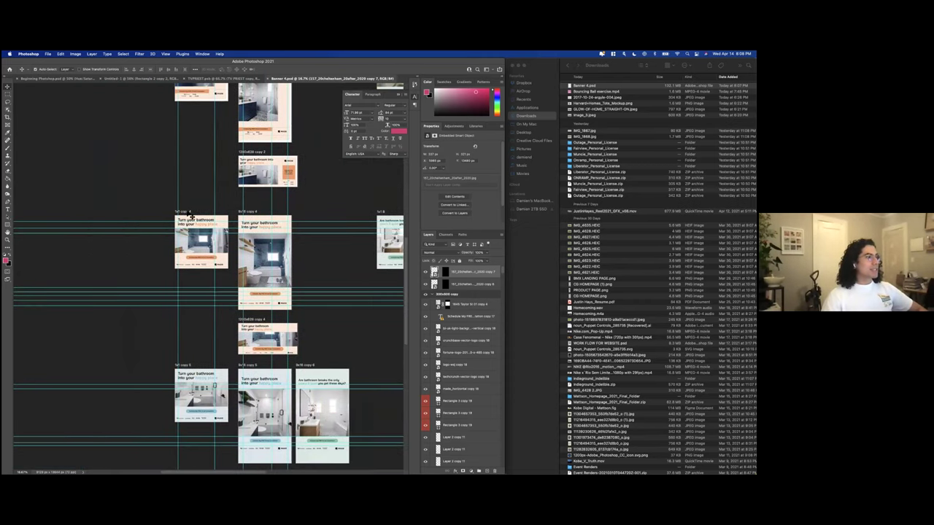
key("shift+v")
left_click(189, 215)
scroll(292, 216, "left", 5)
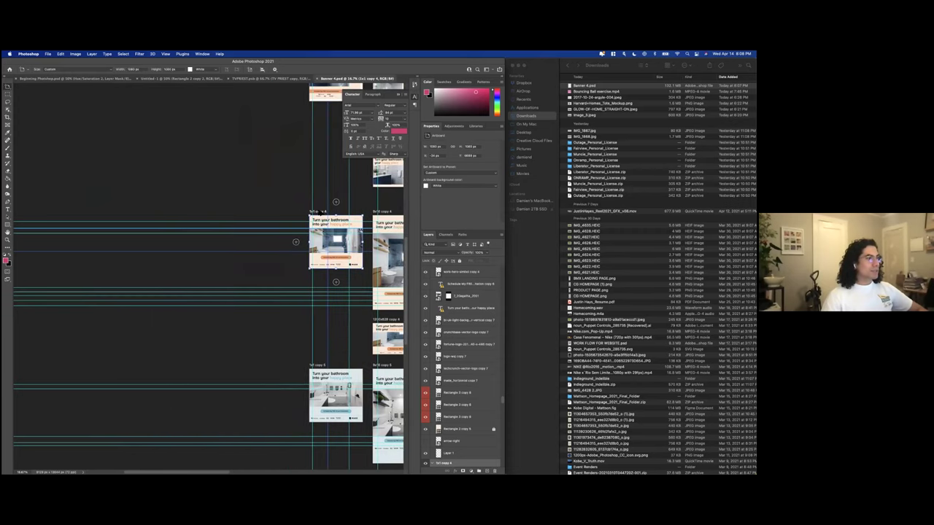
Alt-drag 1x1 copy 4 leftward into a duplicate square artboard, undoing a trial bottom-edge stretch.
left_click_drag(289, 213, 221, 212)
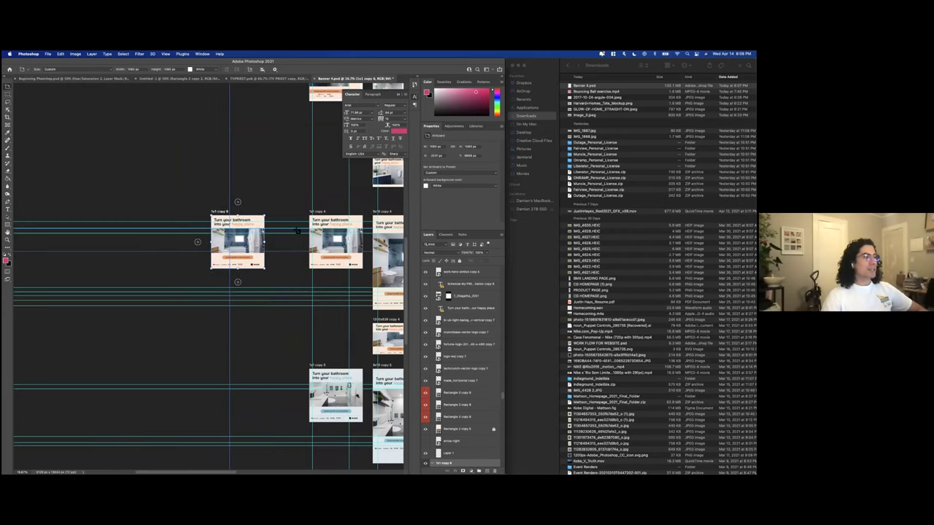
scroll(296, 230, "right", 2)
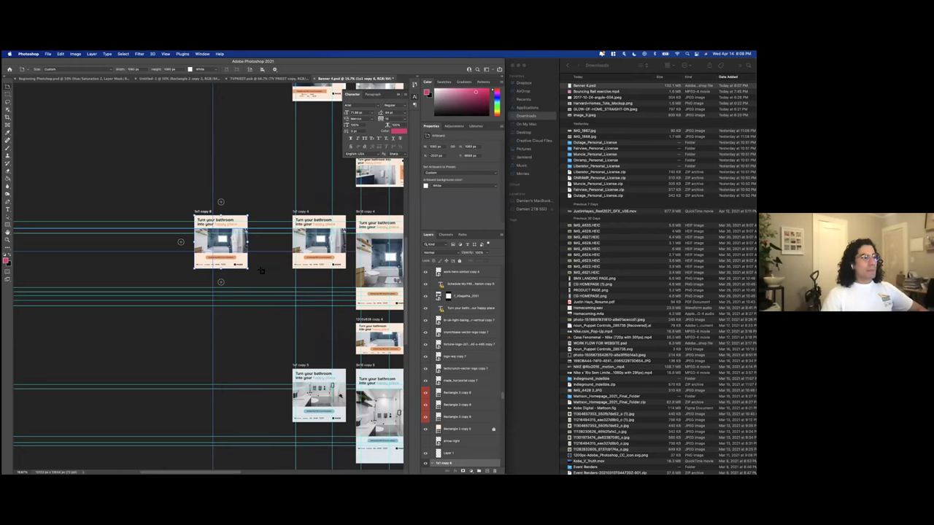
scroll(233, 270, "right", 5)
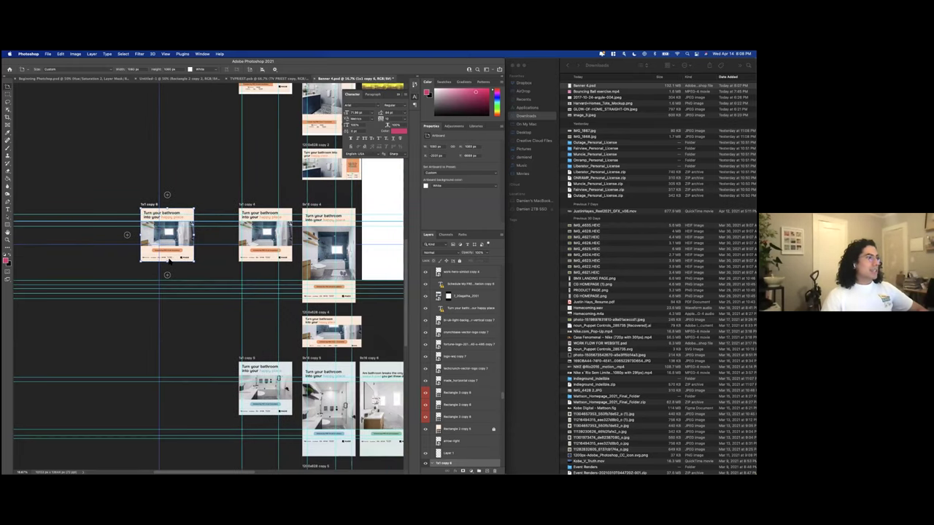
left_click_drag(167, 258, 167, 300)
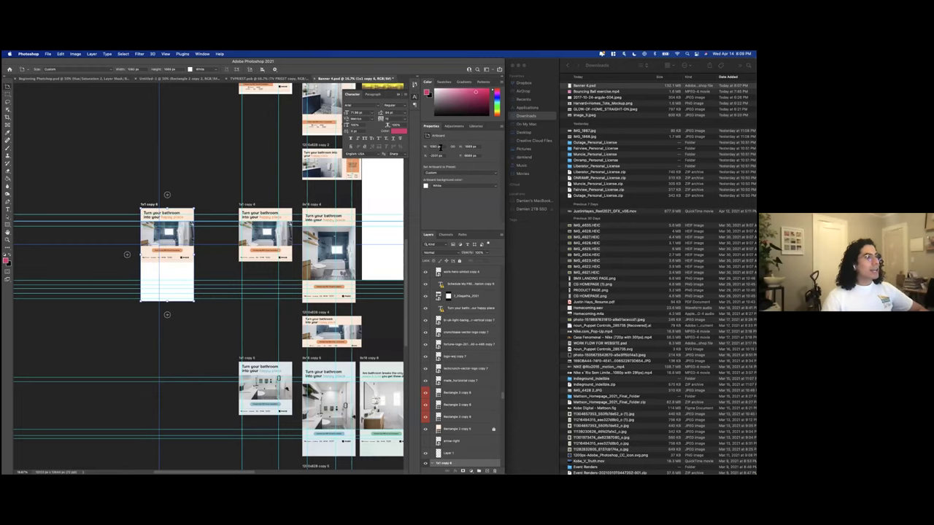
key("super+z")
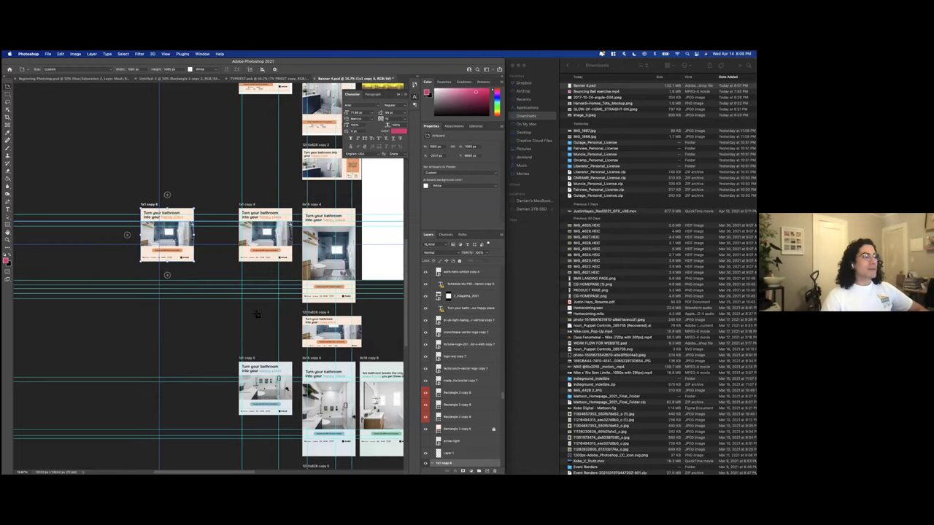
scroll(255, 314, "right", 5)
scroll(255, 314, "down", 5)
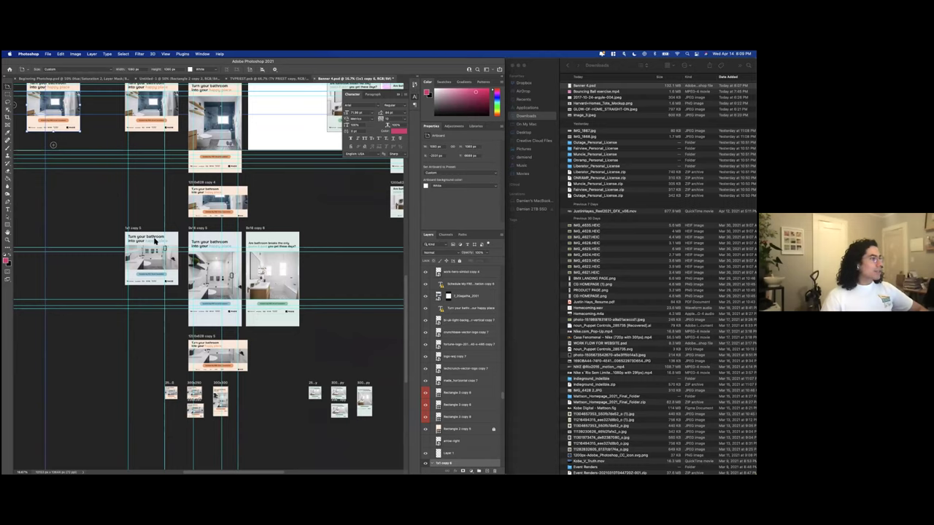
Navigate to the 1x1 copy 5 banner and select its artboard.
scroll(161, 244, "up", 3)
scroll(164, 248, "up", 3)
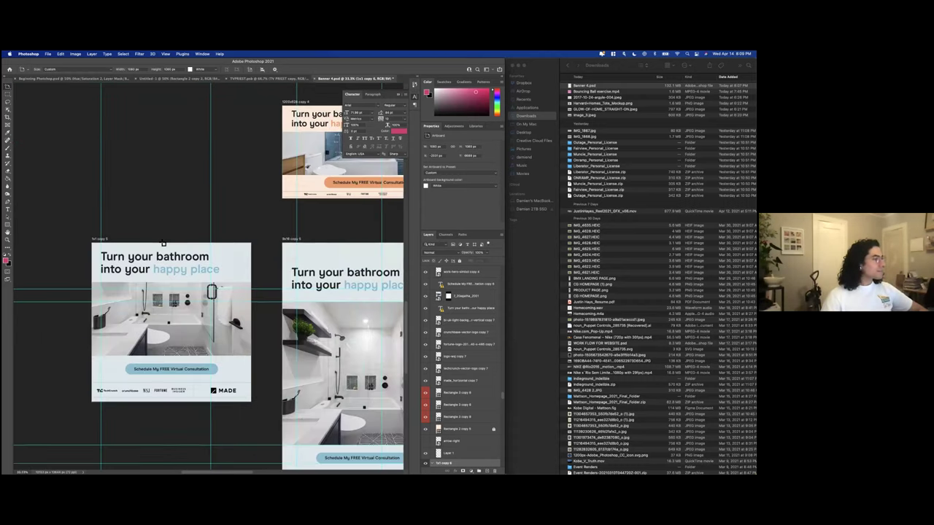
scroll(177, 200, "down", 5)
scroll(177, 200, "left", 3)
scroll(207, 184, "up", 5)
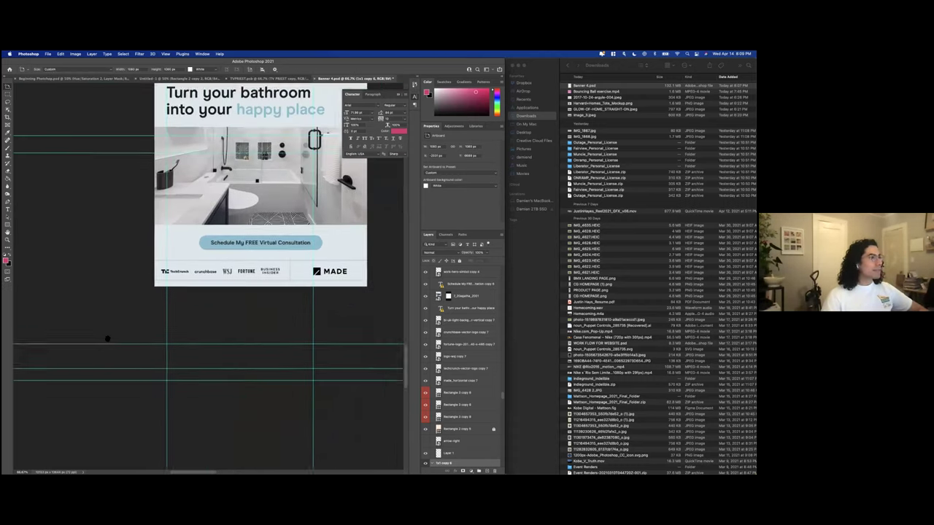
scroll(177, 223, "up", 2)
scroll(176, 223, "up", 3)
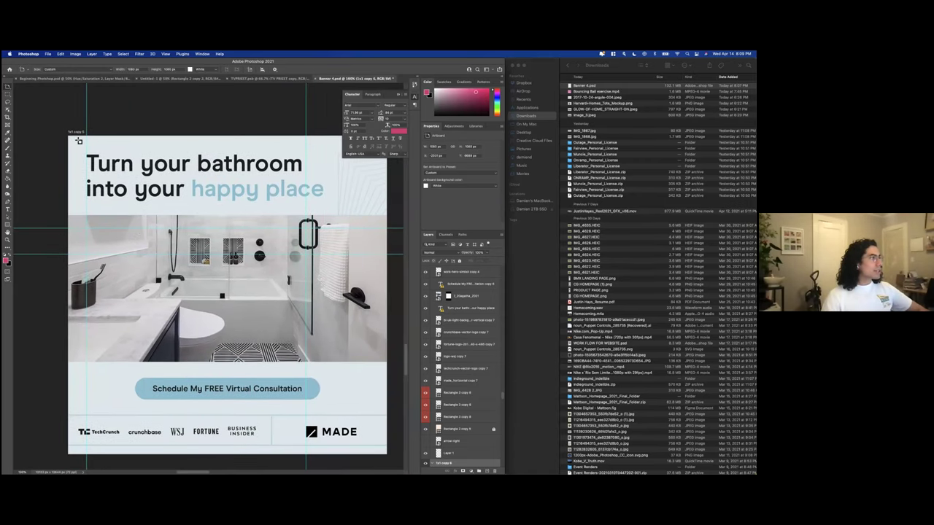
left_click(77, 134)
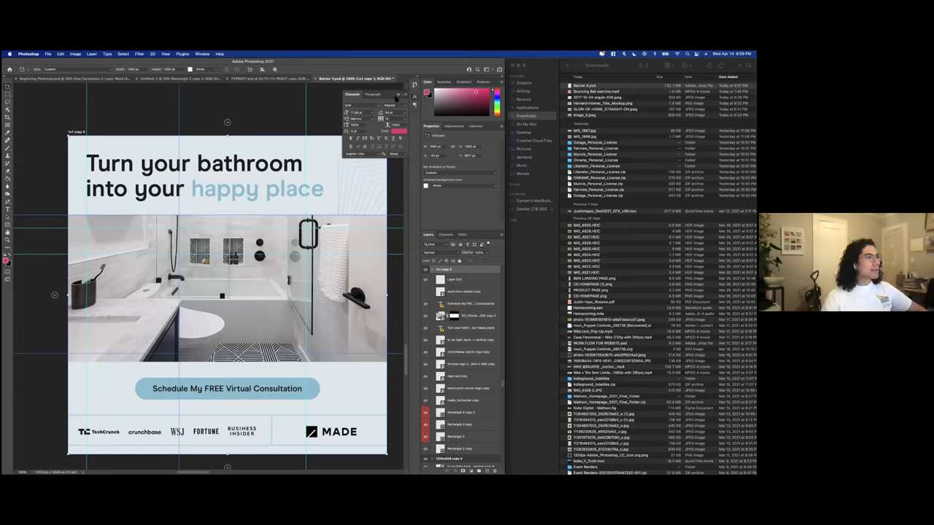
Add a new empty Layer 1, then select layers Rectangle 3 copy 2 through Rectangle 3.
left_click(398, 96)
key("super+alt+shift+n")
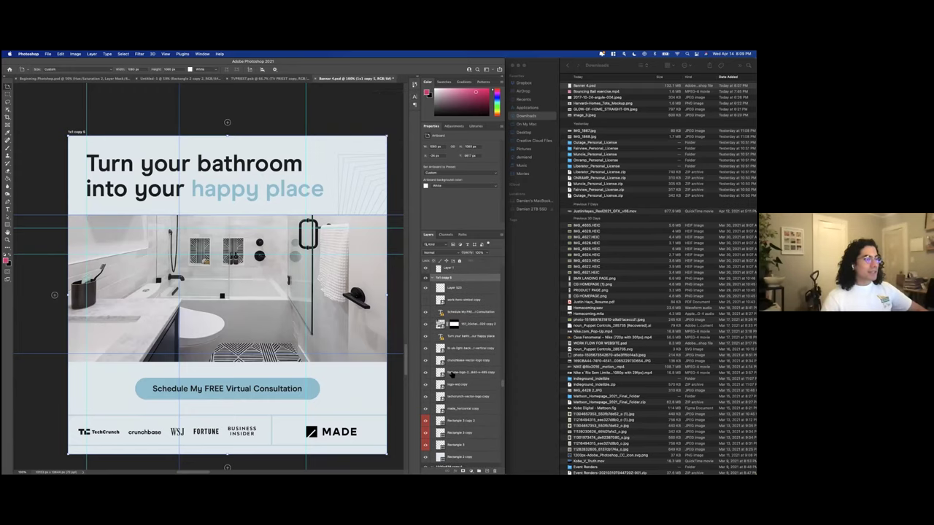
left_click(478, 423)
left_click(478, 446, "shift")
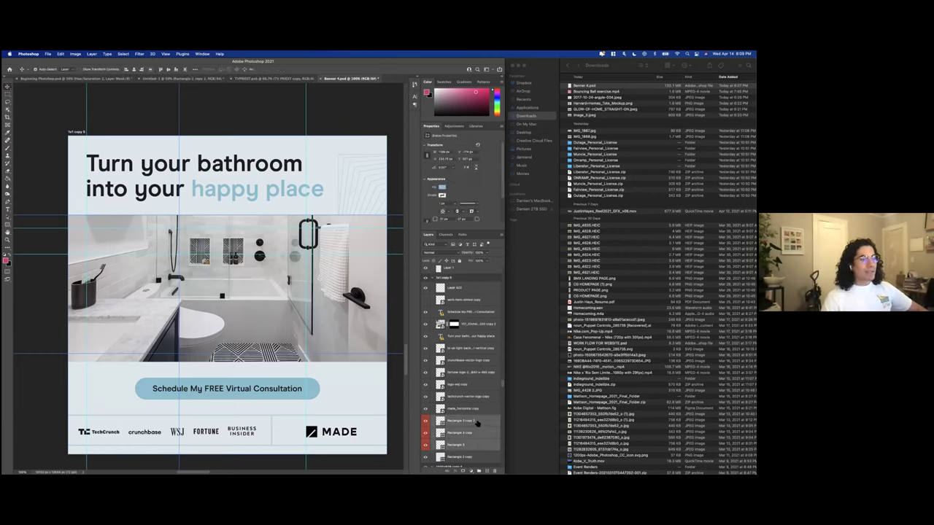
Label the rectangle layers red and the made_horizontal copy logo layer yellow, then deselect all layers.
right_click(484, 421)
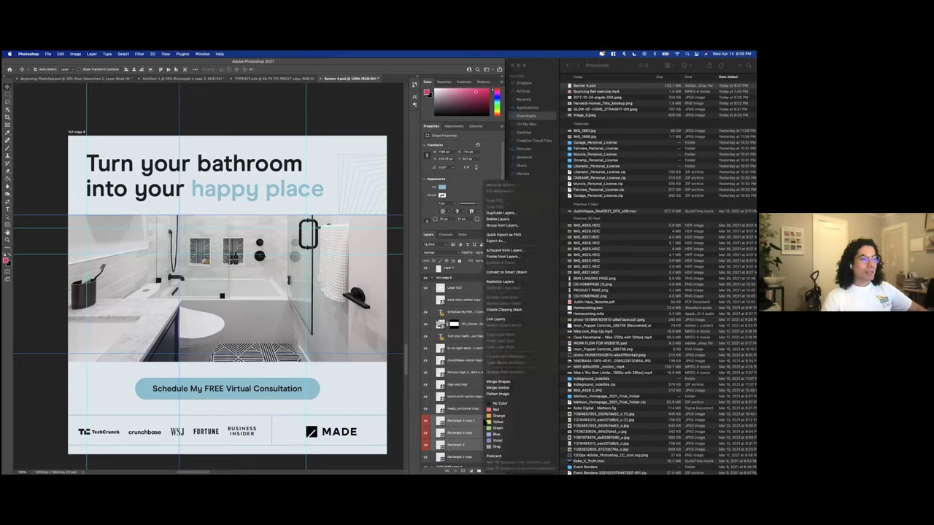
left_click(487, 410)
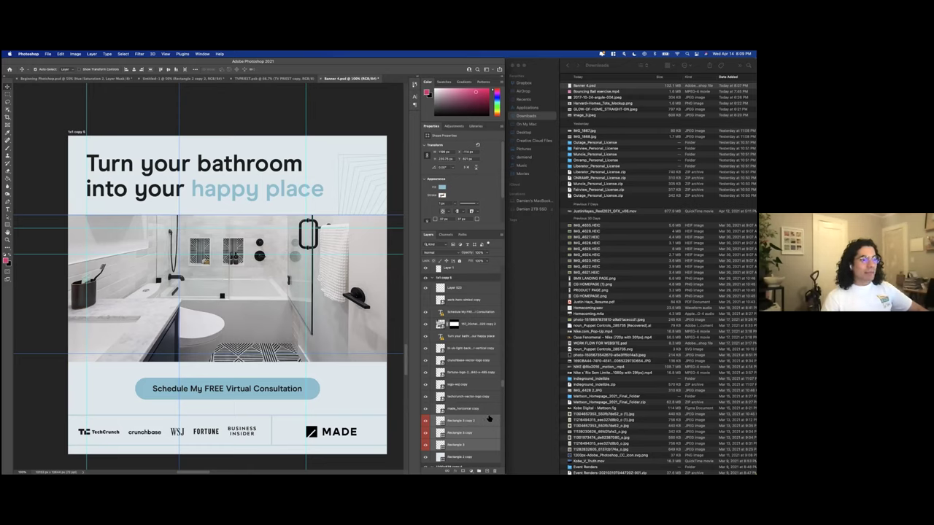
left_click(486, 409)
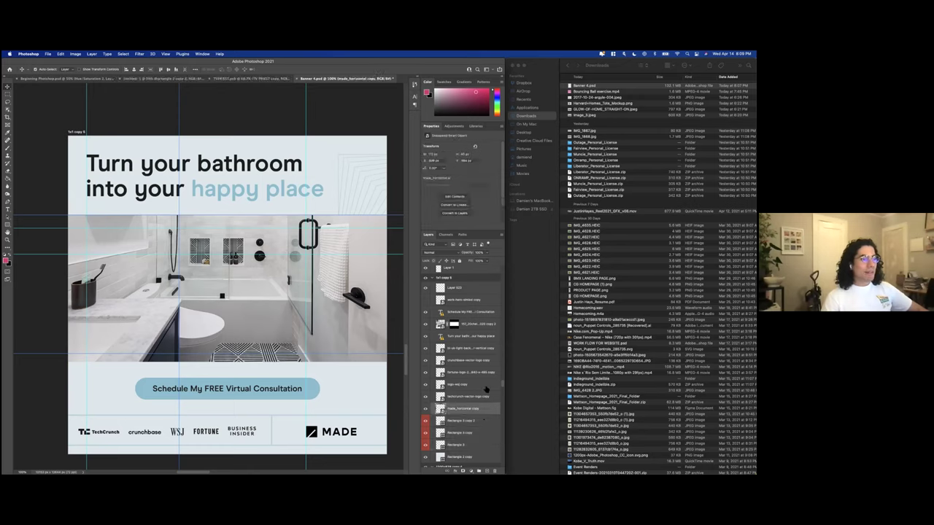
right_click(489, 409)
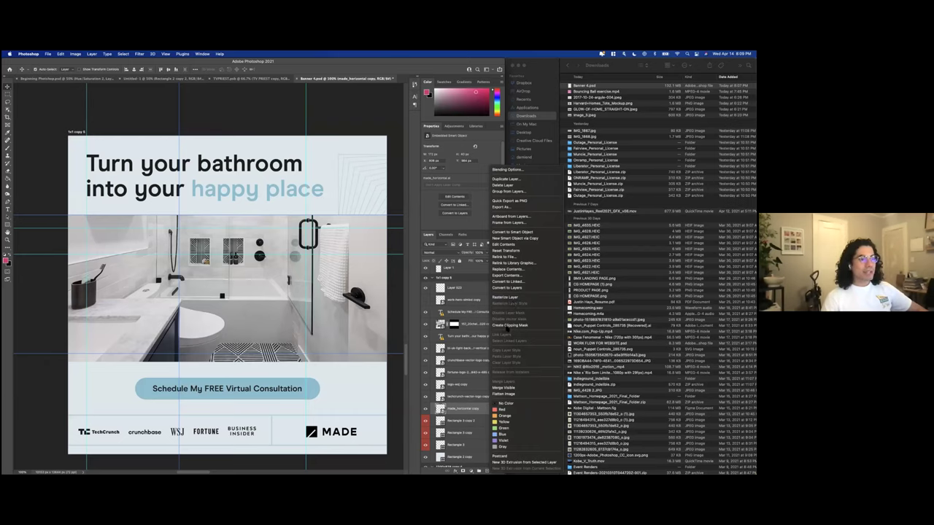
left_click(517, 423)
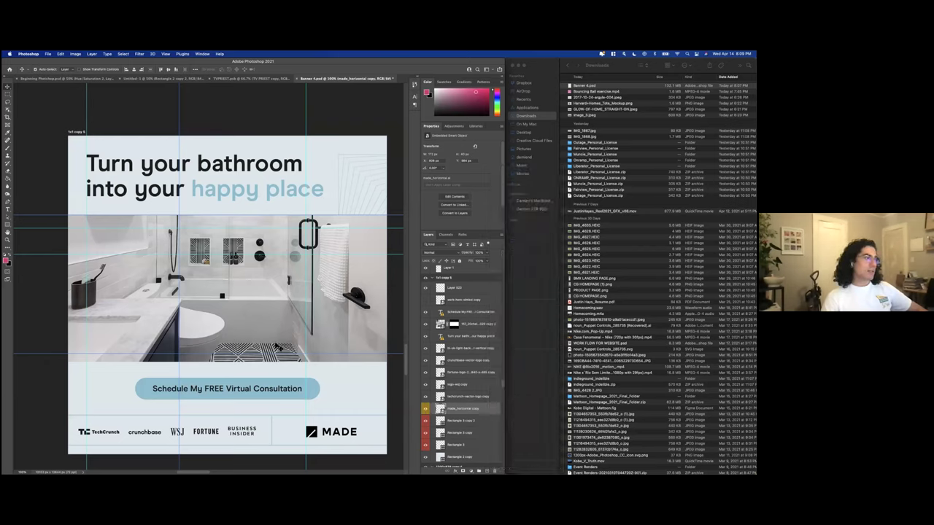
left_click(103, 109)
scroll(281, 222, "down", 1)
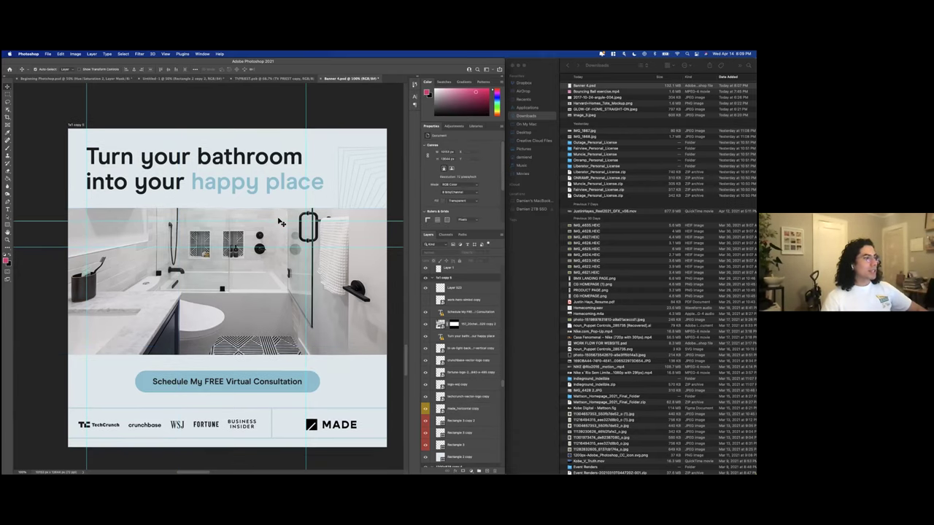
Select the bathtub photo and drag it down so the shower and plant shelf show.
scroll(280, 222, "right", 2)
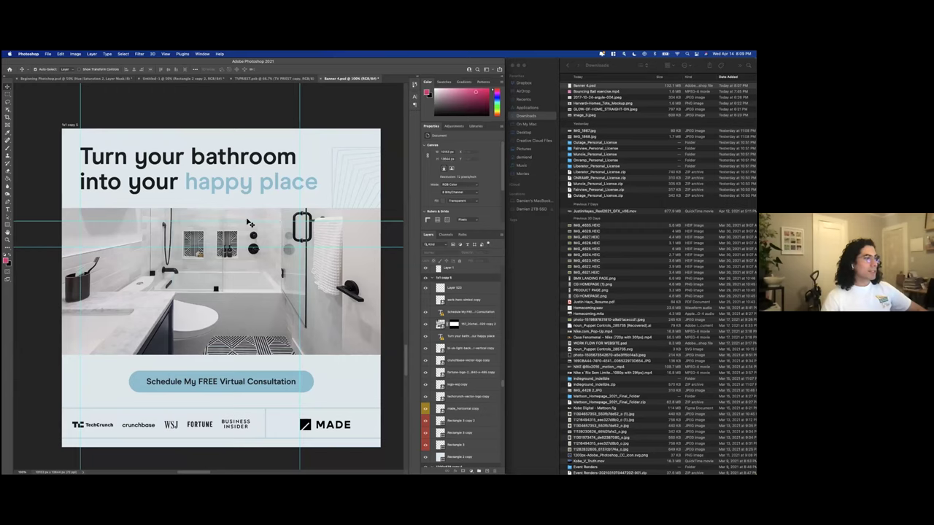
left_click(246, 218)
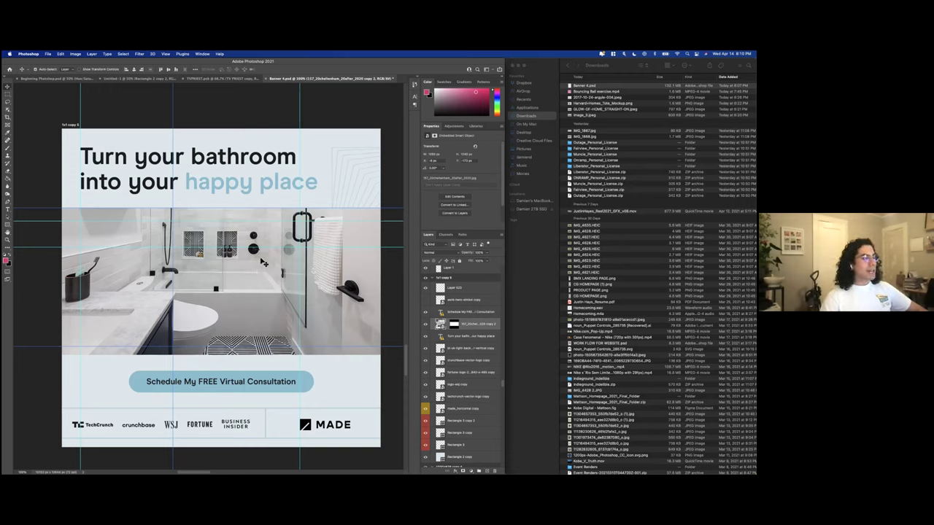
left_click_drag(262, 268, 263, 359)
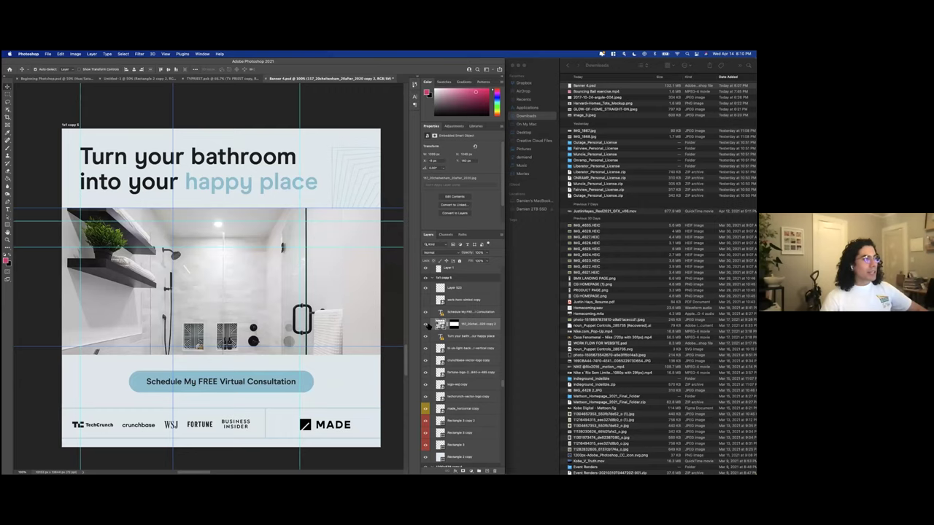
left_click(143, 142)
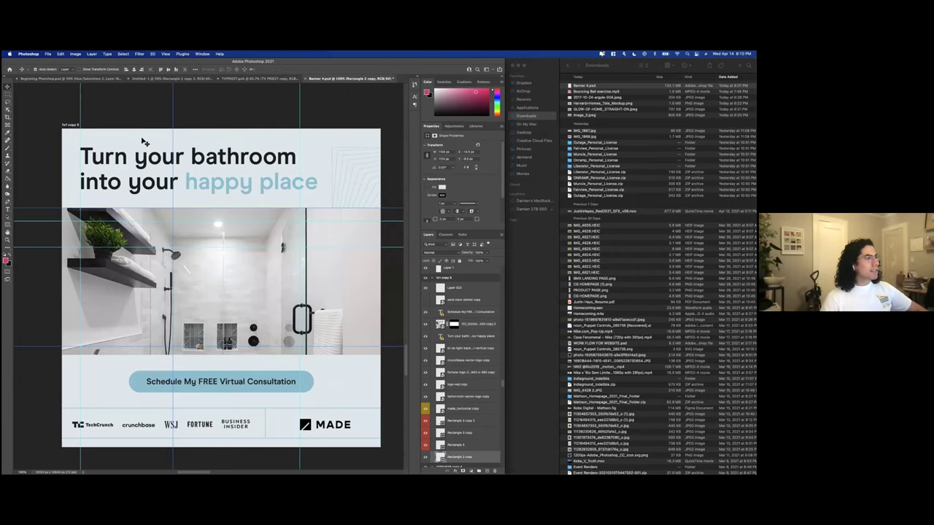
scroll(236, 200, "down", 2)
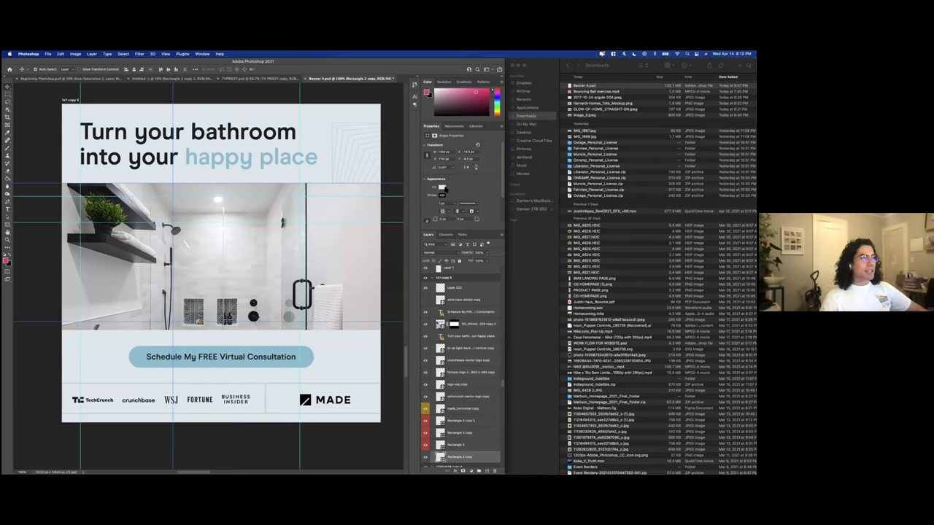
left_click(442, 188)
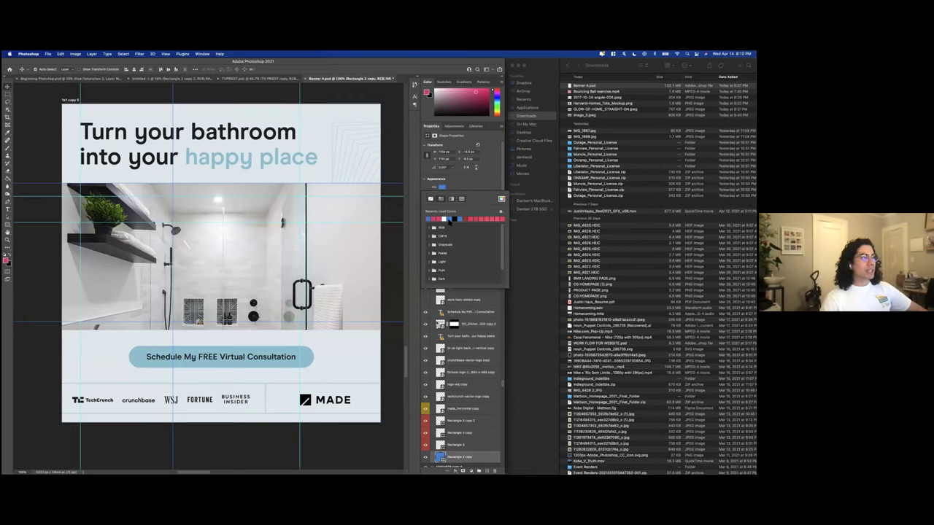
left_click(450, 221)
left_click(470, 184)
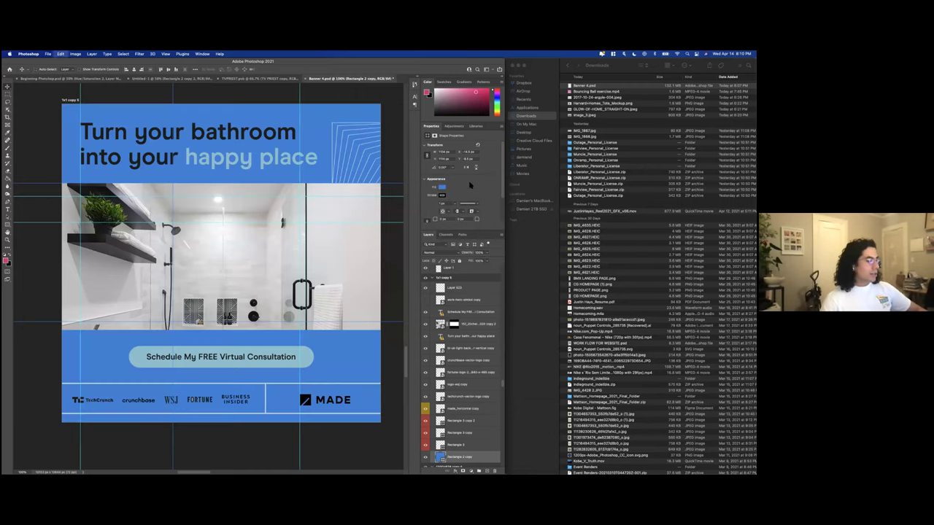
key("super+z")
scroll(340, 350, "down", 2)
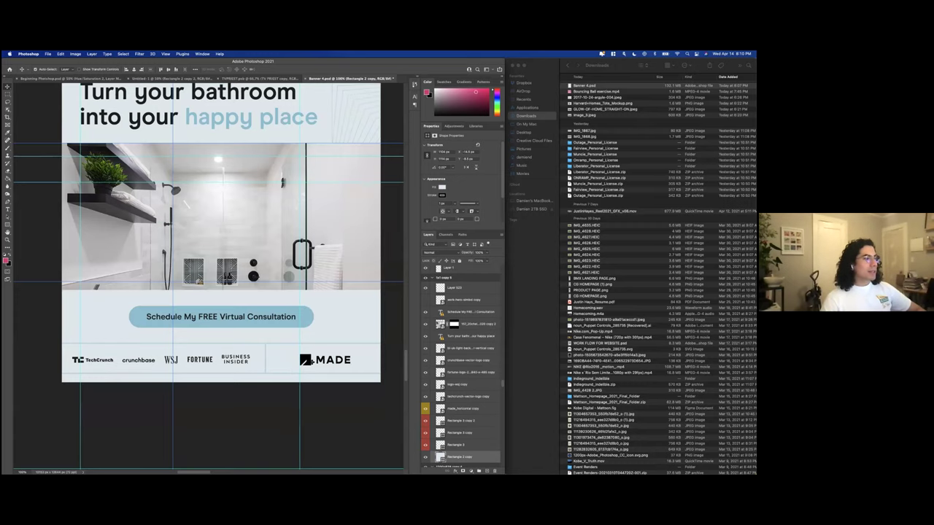
left_click(304, 360)
scroll(156, 332, "up", 3)
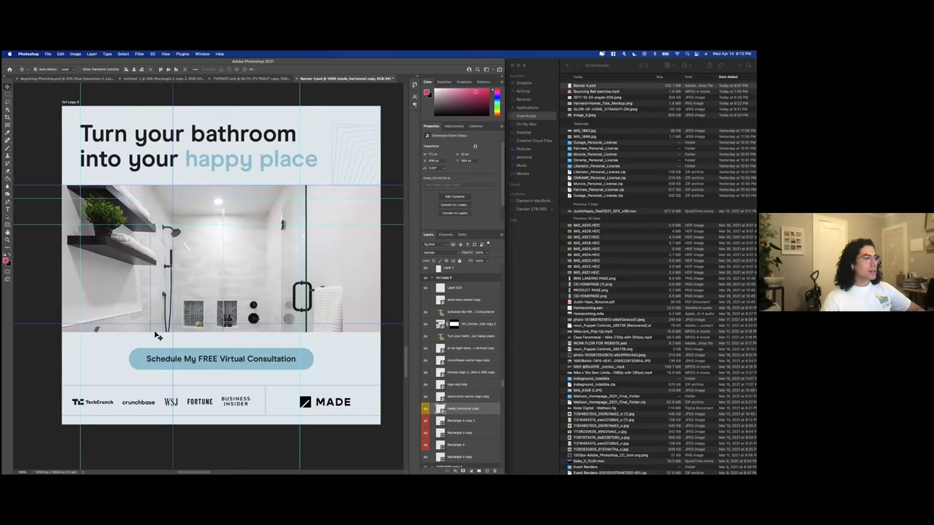
left_click(141, 362)
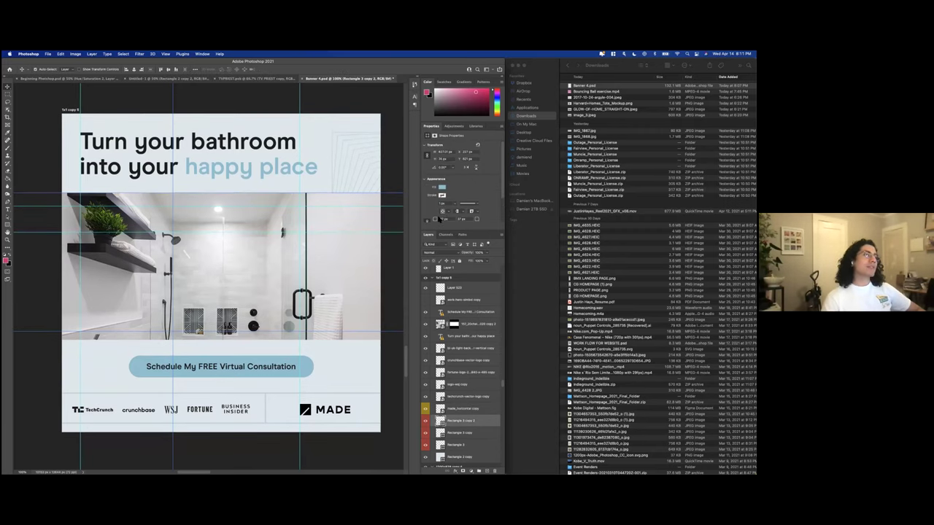
scroll(461, 195, "down", 2)
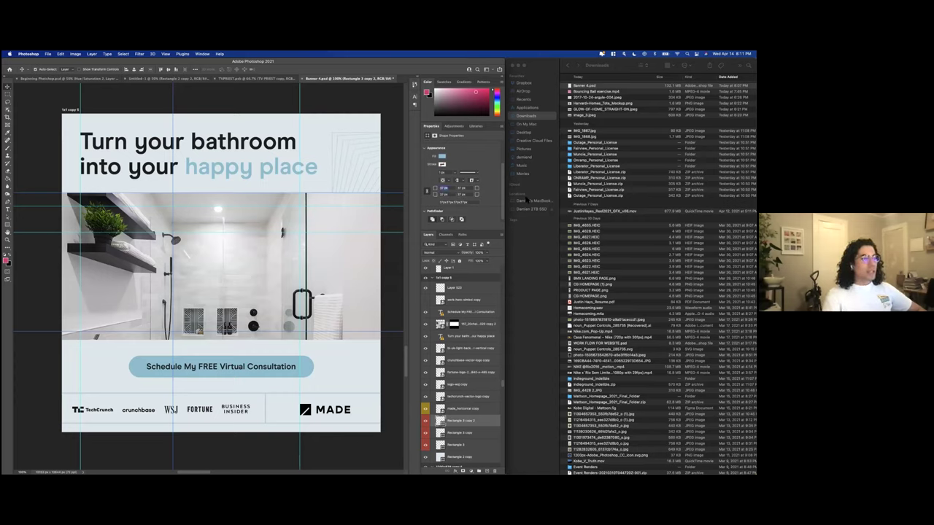
key("Return")
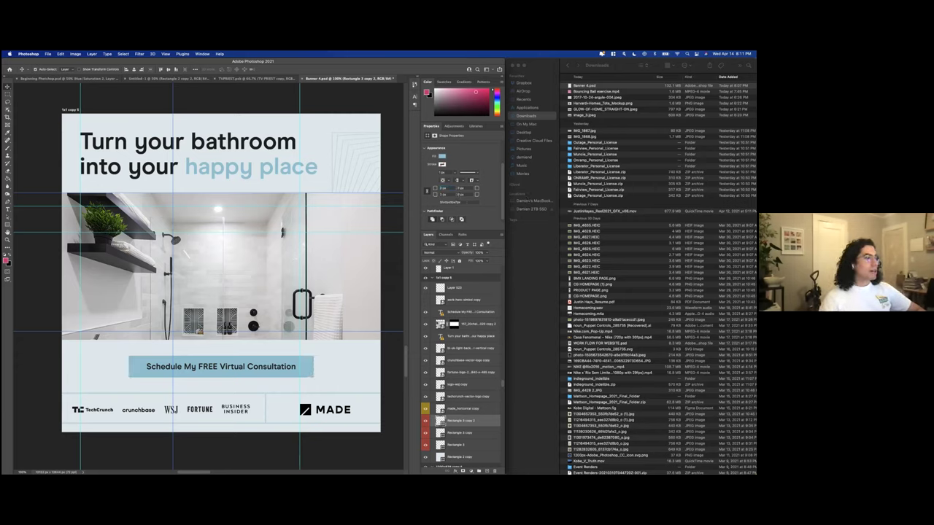
scroll(340, 273, "up", 2)
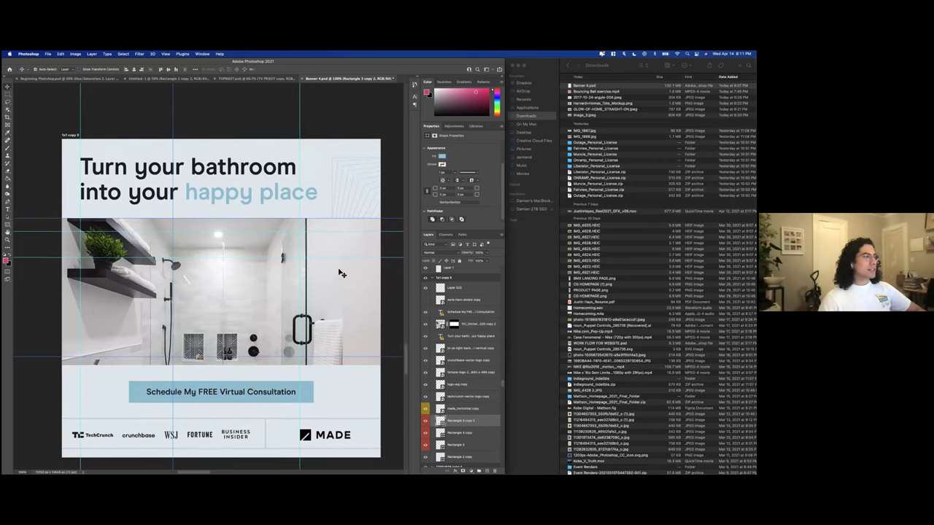
scroll(341, 274, "up", 1)
left_click(215, 181)
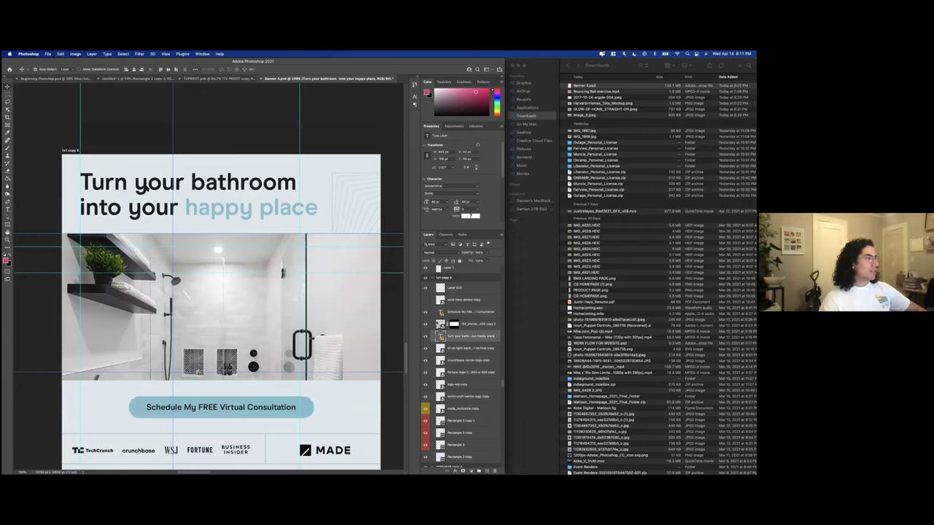
double_click(146, 189)
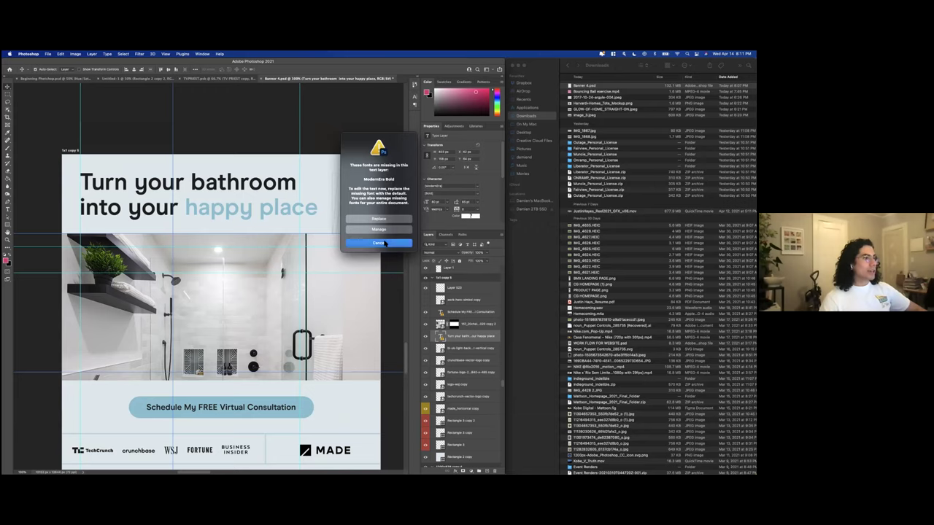
left_click(389, 243)
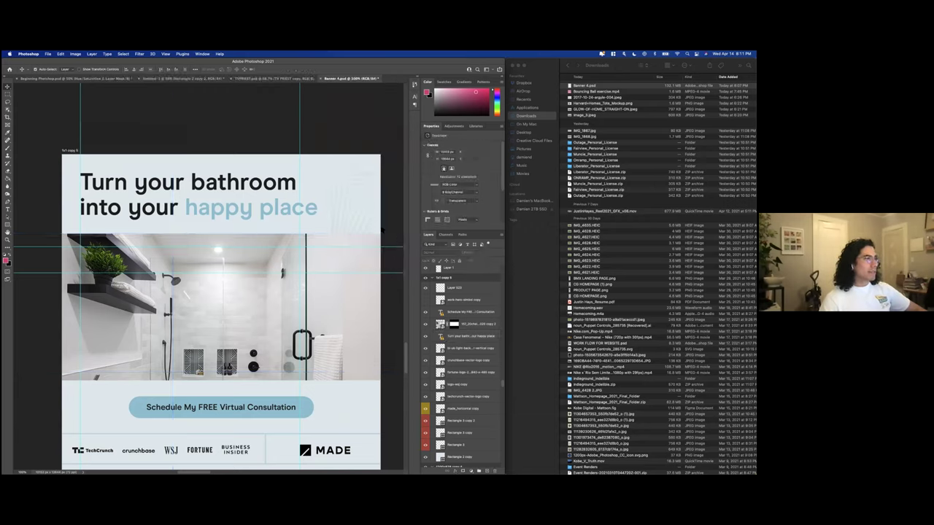
left_click(442, 312)
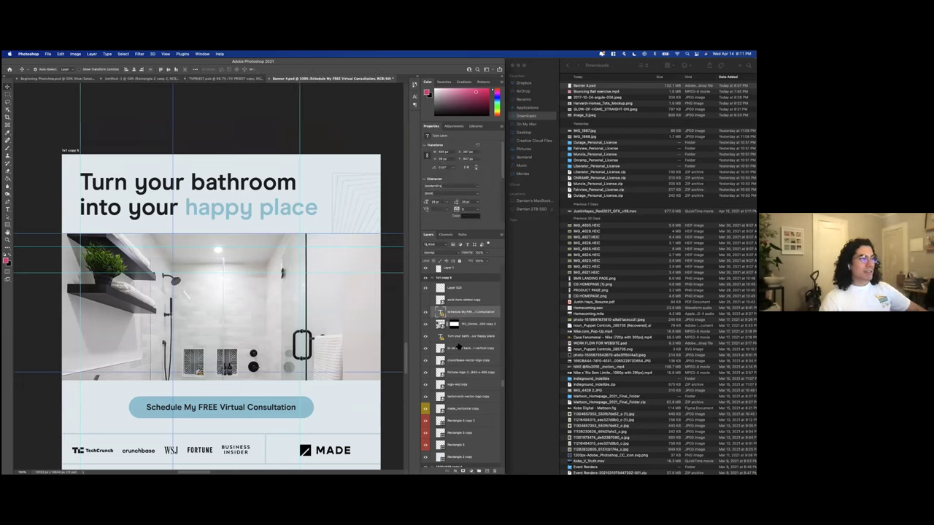
scroll(458, 347, "down", 2)
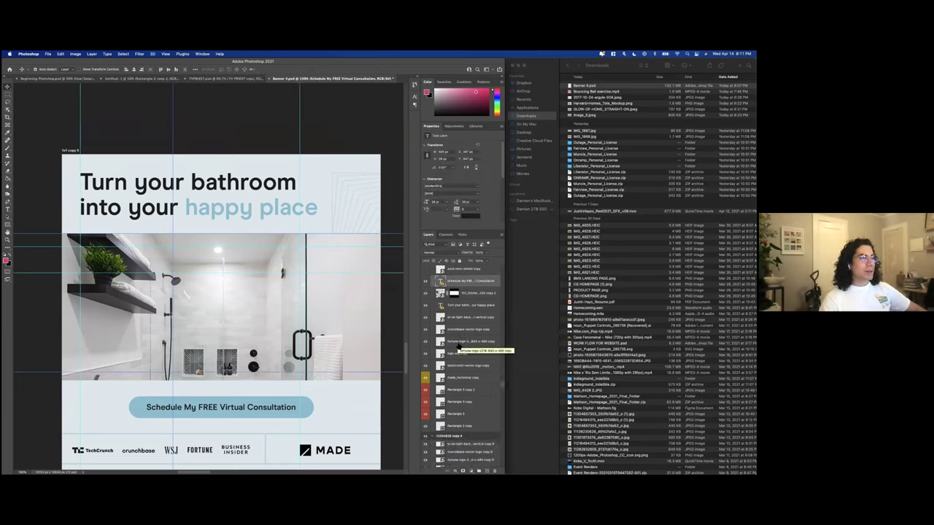
scroll(455, 343, "down", 1)
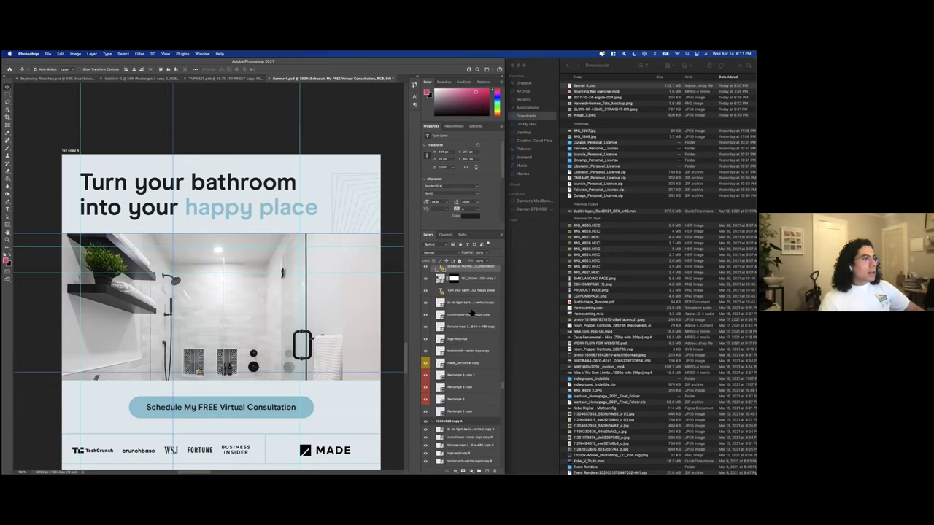
scroll(312, 273, "down", 1)
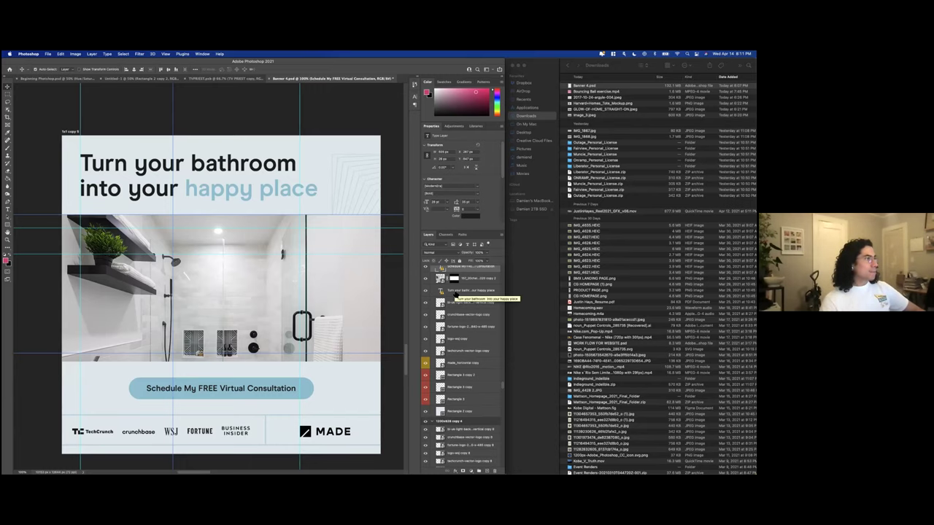
scroll(282, 299, "down", 2)
scroll(282, 299, "up", 2)
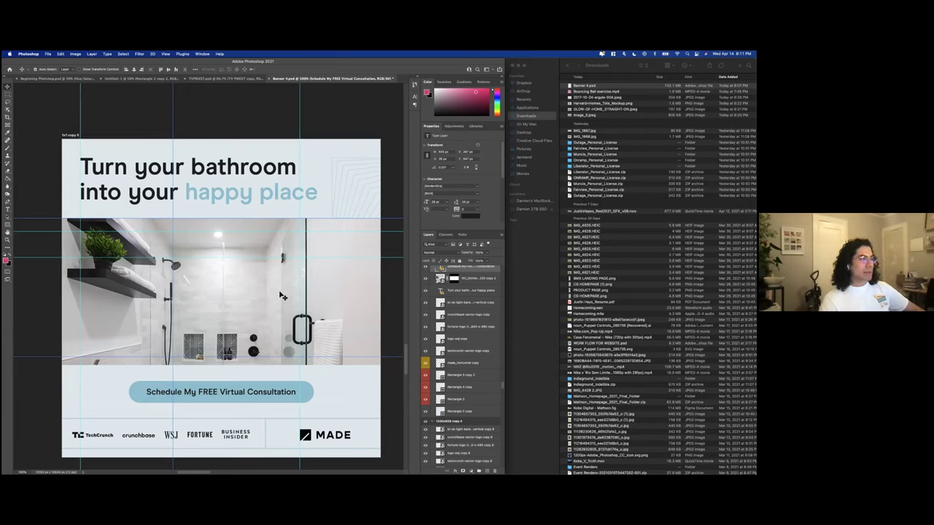
left_click_drag(267, 301, 267, 267)
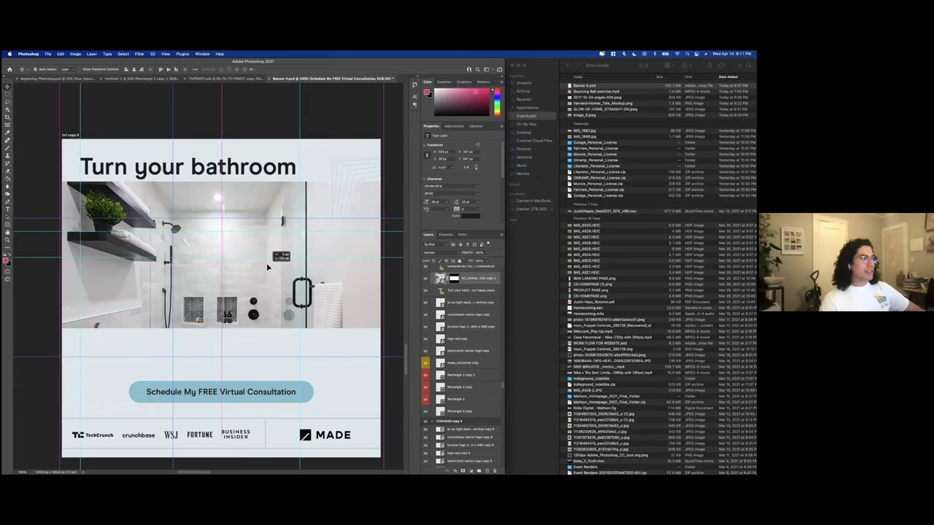
key("super+z")
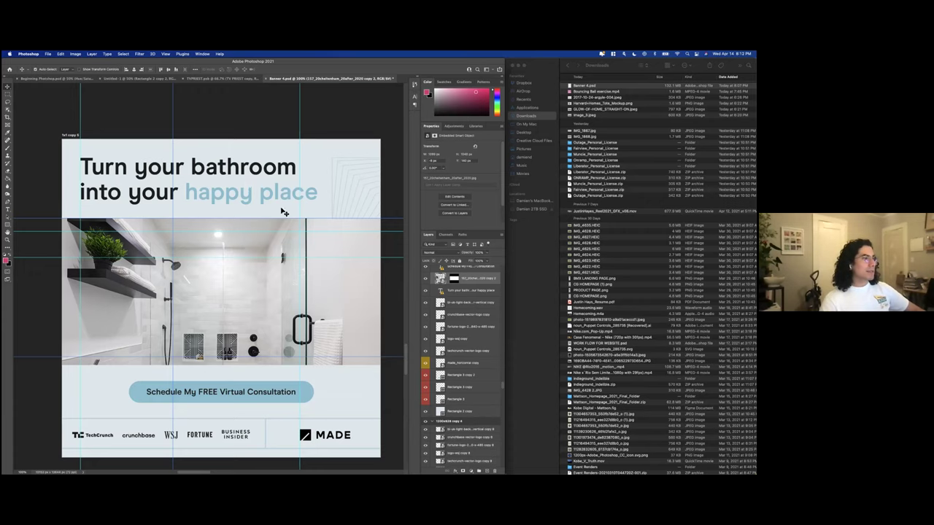
scroll(319, 212, "down", 3)
scroll(319, 211, "up", 3)
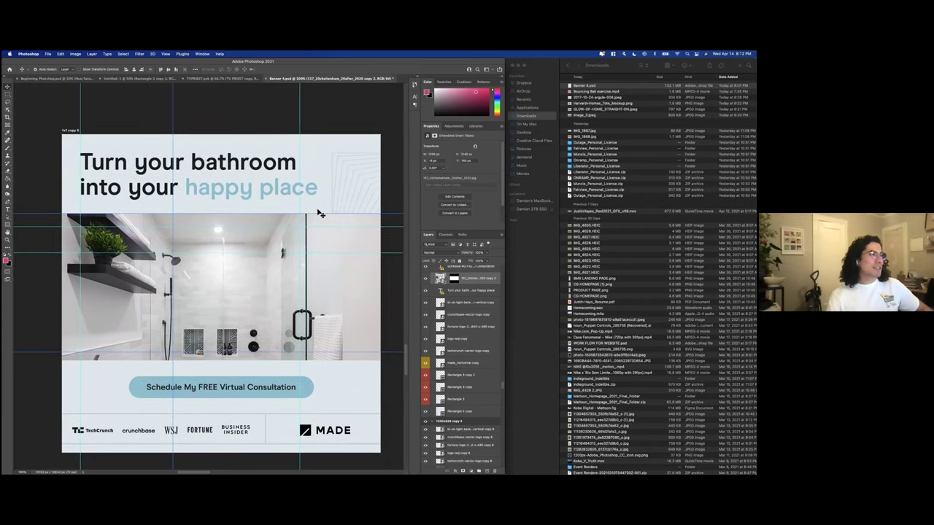
scroll(270, 92, "down", 1)
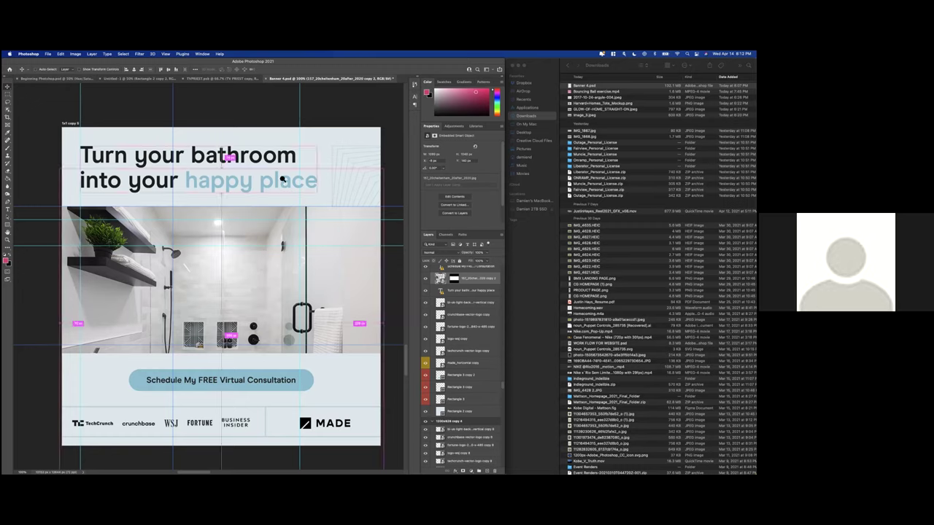
Zoom out to view all banner artboards together, then zoom back in to about 25%.
scroll(276, 170, "down", 8)
scroll(292, 185, "down", 6)
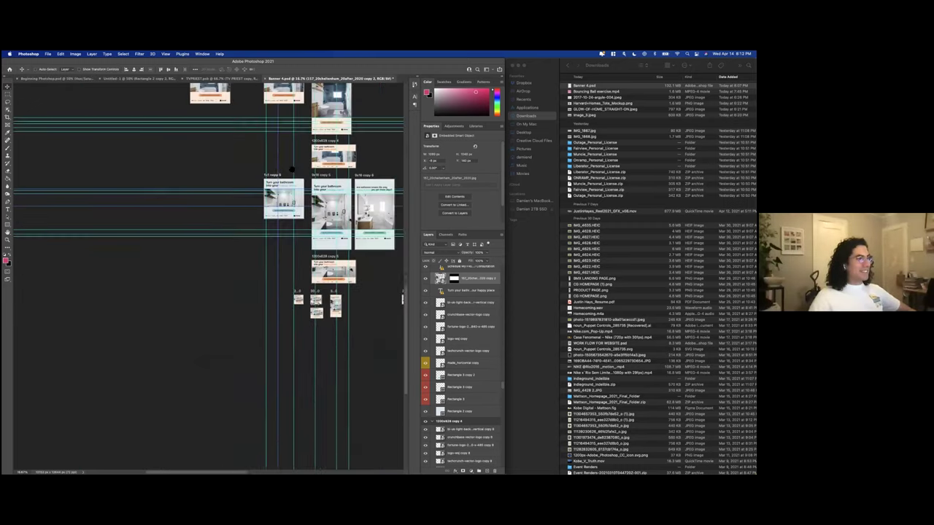
scroll(271, 280, "up", 2)
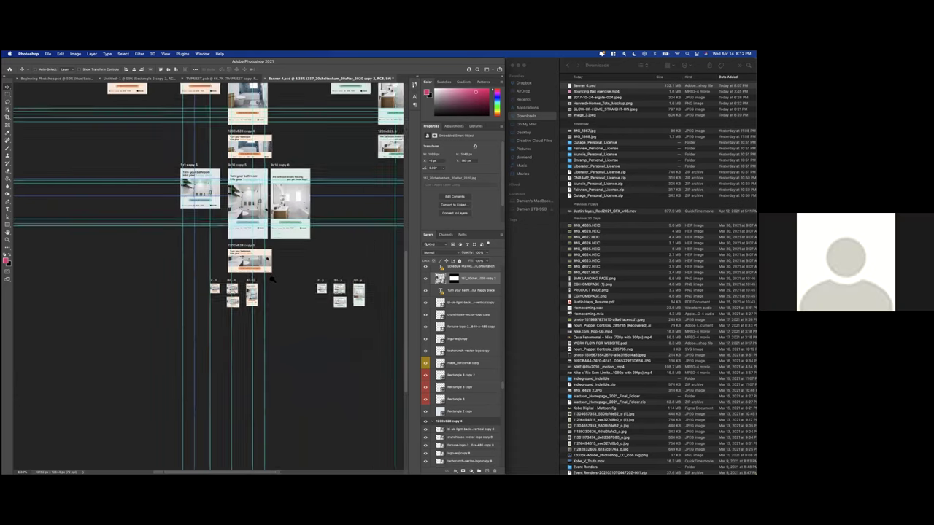
scroll(272, 283, "up", 2)
scroll(273, 282, "up", 1)
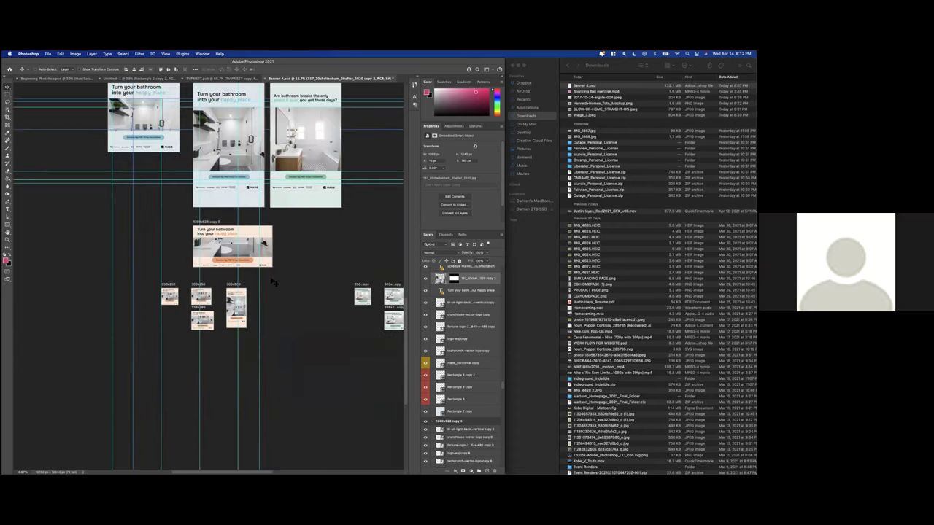
scroll(271, 278, "up", 2)
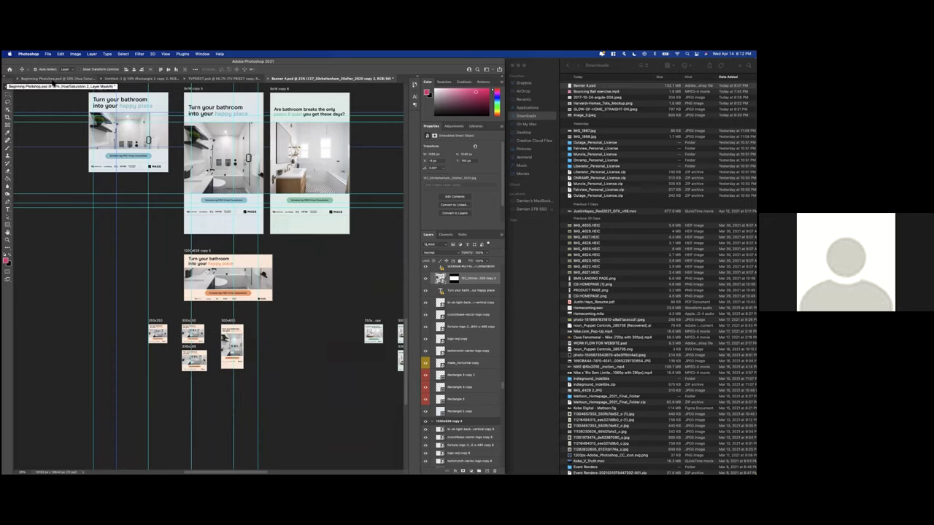
In Beginning Photoshop.psd, hide Hue/Saturation, show the oranges layer, and zoom to 100%.
left_click(53, 82)
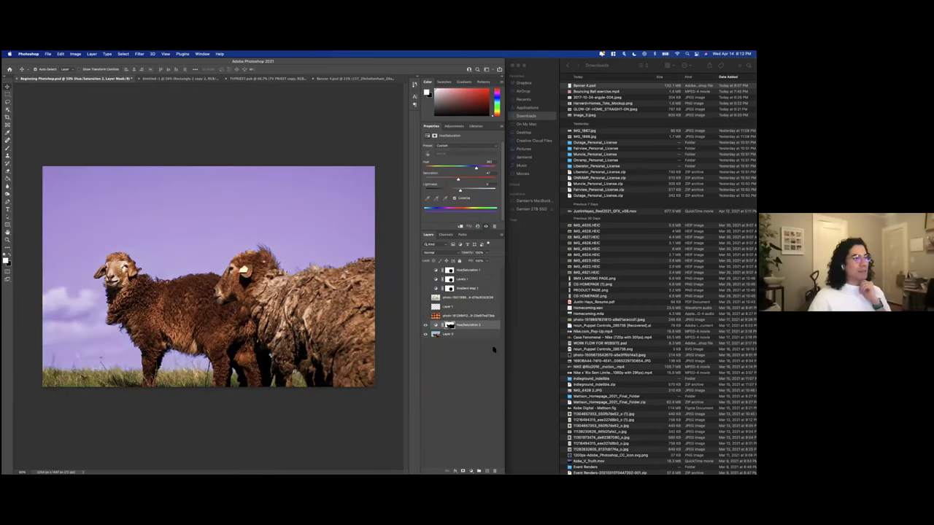
left_click(426, 326)
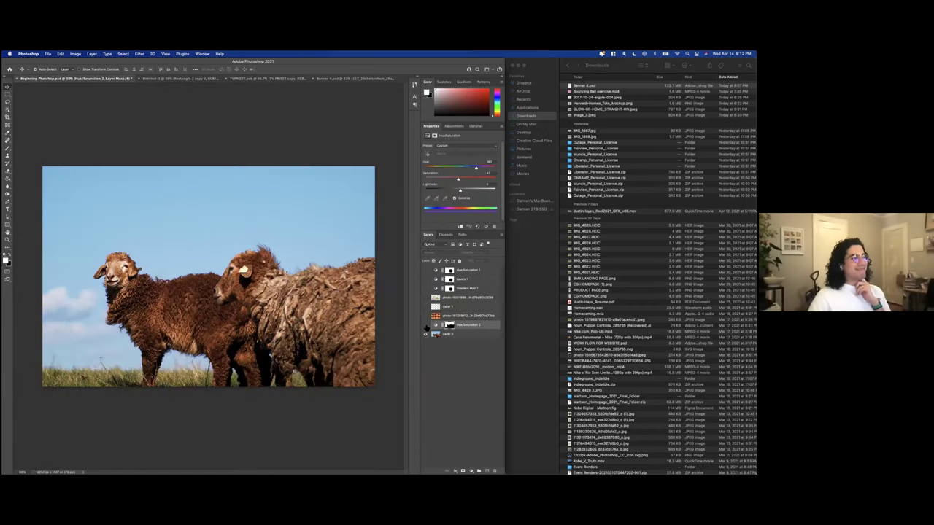
left_click(458, 317)
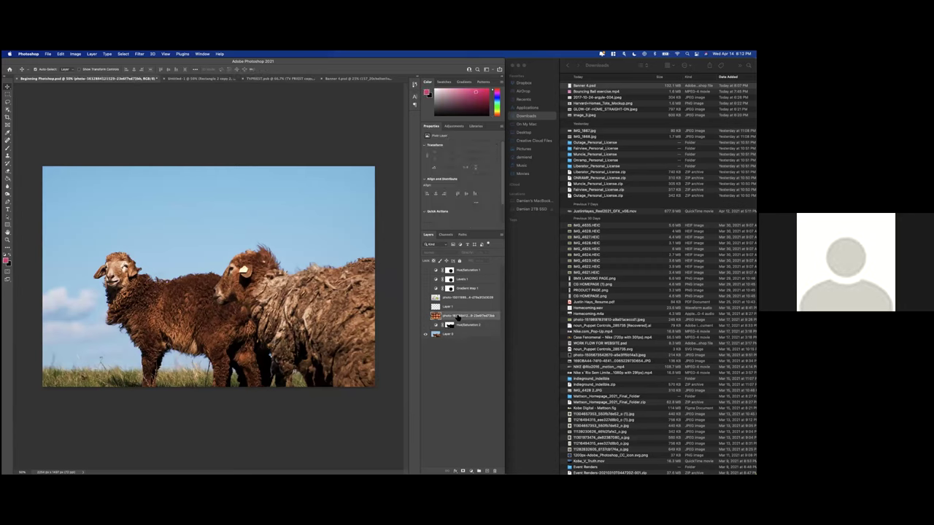
left_click(426, 316)
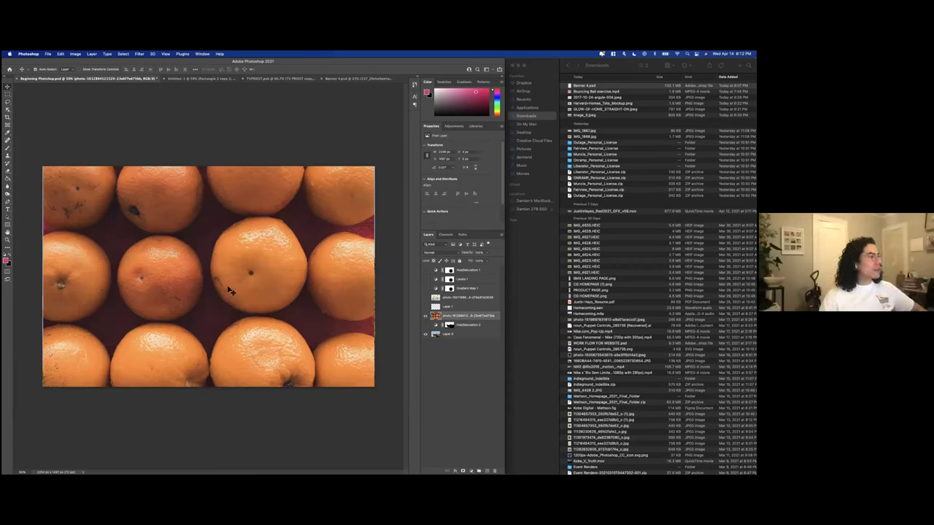
key("super+equal")
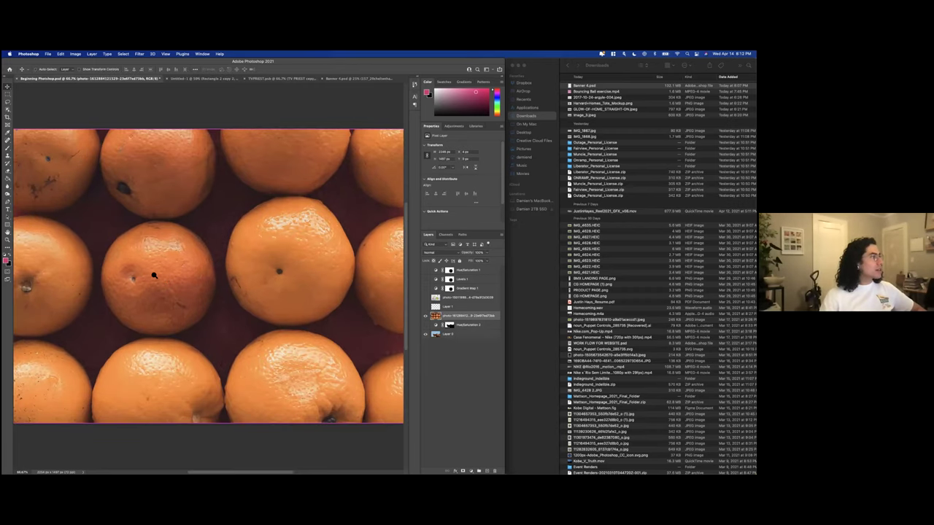
key("super+equal")
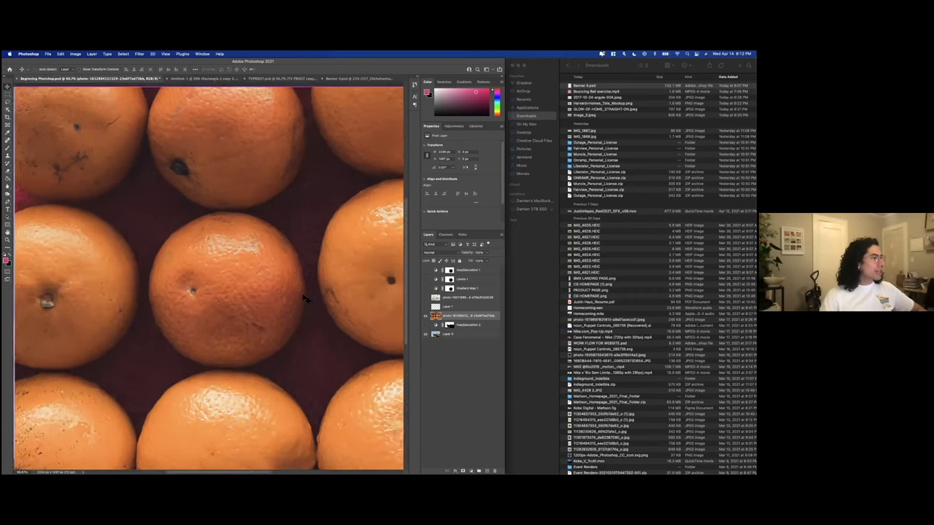
key("super+equal")
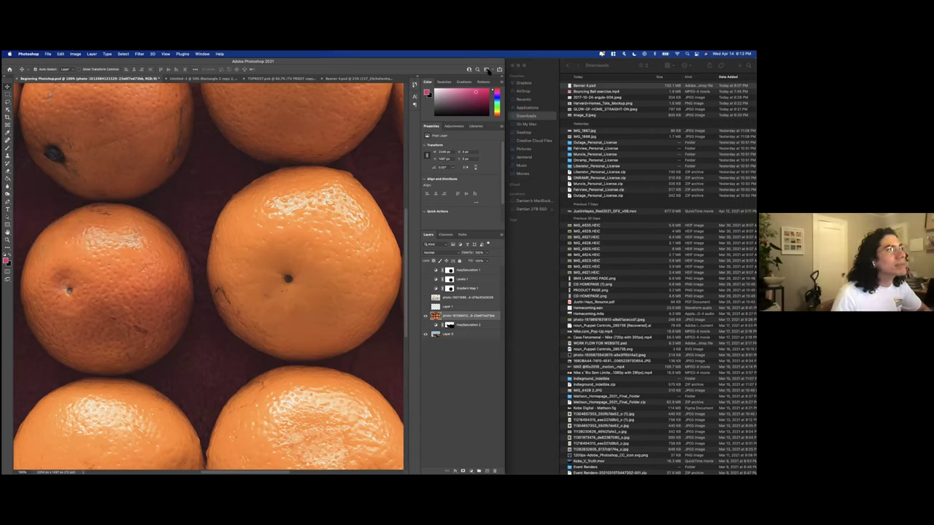
Select the Clone Stamp Tool from the stamp tool group.
left_click(487, 70)
left_click(510, 113)
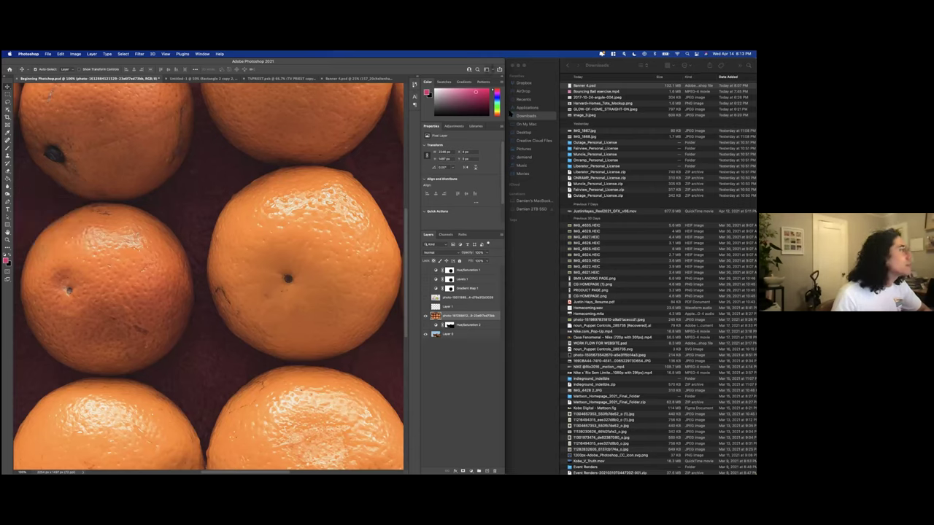
left_click(7, 156)
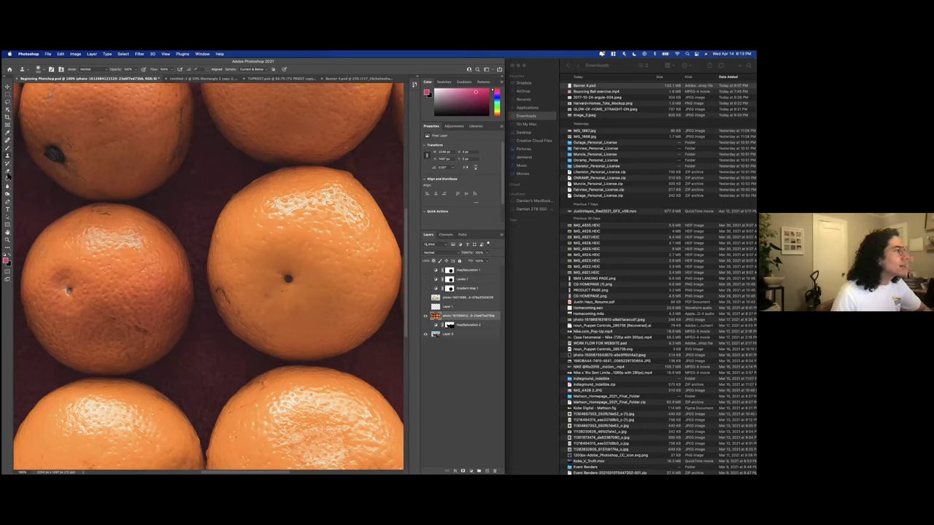
right_click(8, 155)
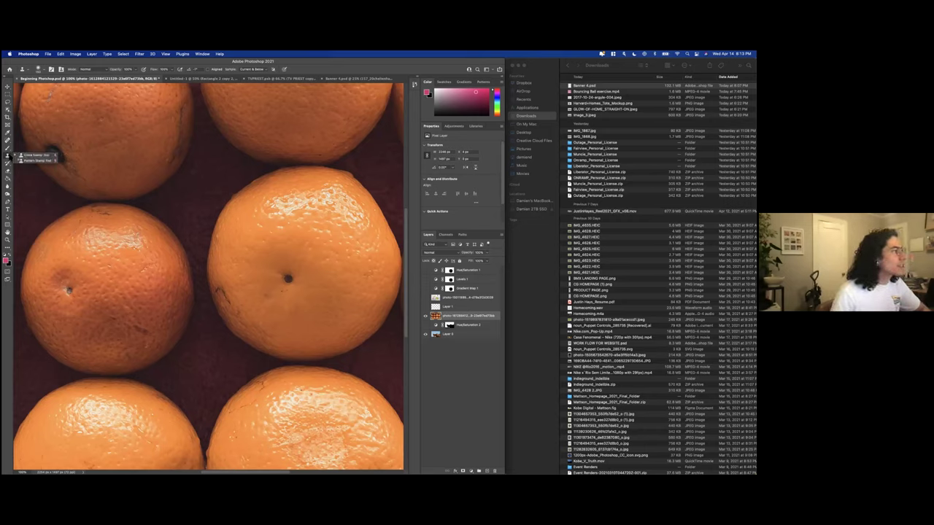
left_click(29, 155)
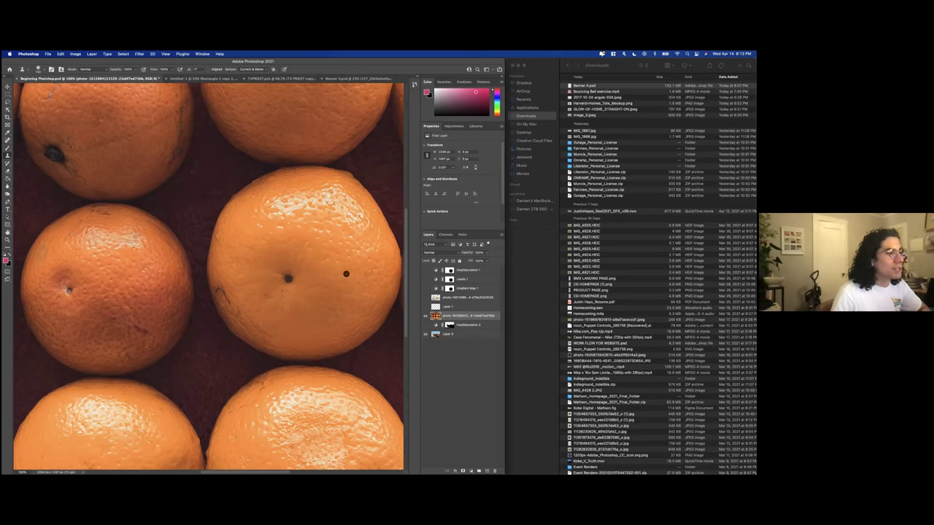
Try cloning over the centre orange's stem dimple at two brush sizes, undoing both strokes.
left_click(288, 279)
key("super+z")
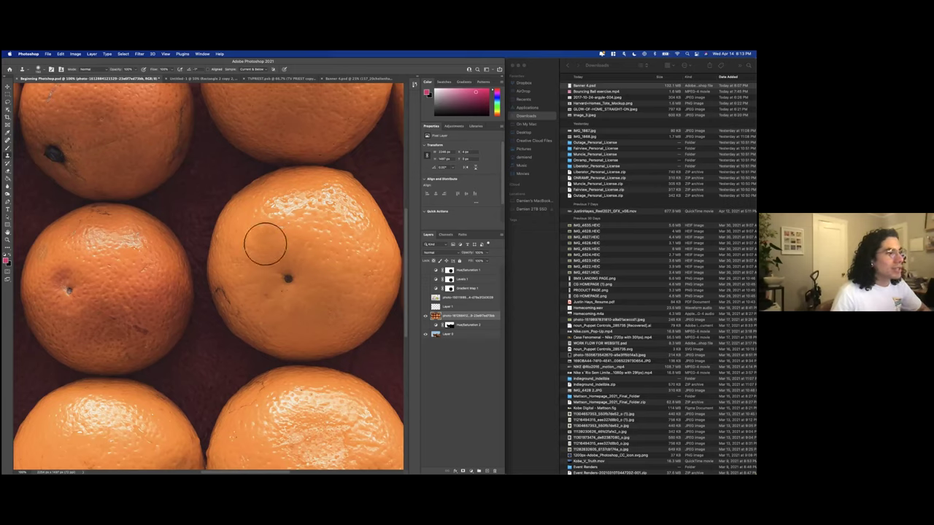
key("bracketright")
key("bracketright")
key("bracketright")
key("bracketright")
key("bracketright")
left_click(293, 276)
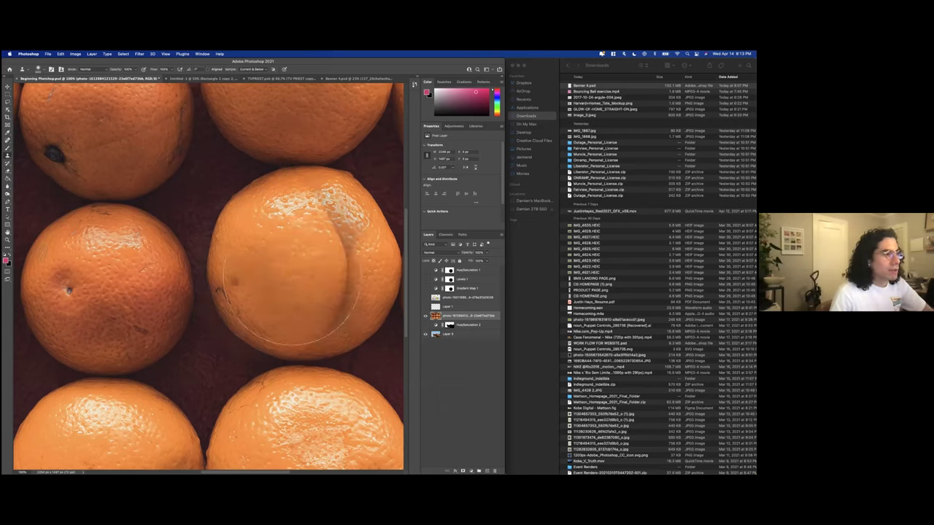
key("super+z")
key("bracketleft")
key("bracketleft")
key("bracketleft")
key("bracketleft")
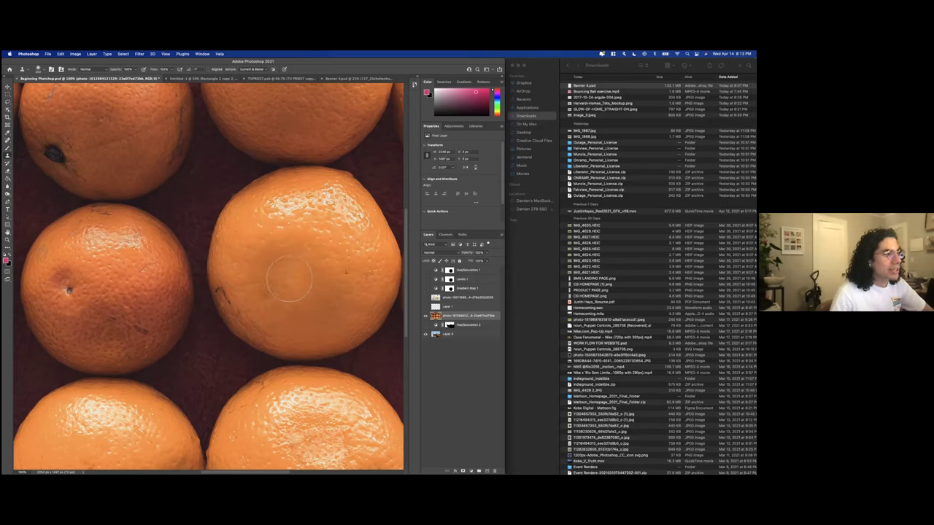
Clone smooth peel over the centre orange's upper skin, undoing strokes painted into the dark gap.
left_click(290, 211)
mouse_move(290, 212)
left_mouse_down()
mouse_move(329, 251)
mouse_move(343, 238)
mouse_move(333, 224)
mouse_move(307, 218)
left_mouse_up()
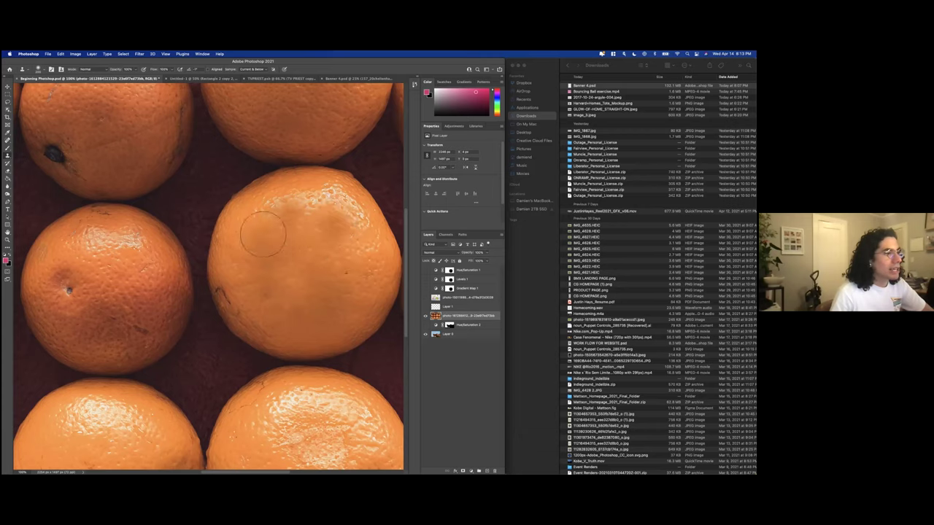
mouse_move(202, 378)
left_mouse_down()
mouse_move(208, 359)
mouse_move(222, 368)
mouse_move(212, 383)
mouse_move(180, 374)
mouse_move(208, 341)
mouse_move(244, 365)
mouse_move(210, 373)
mouse_move(198, 403)
mouse_move(191, 400)
mouse_move(232, 349)
left_mouse_up()
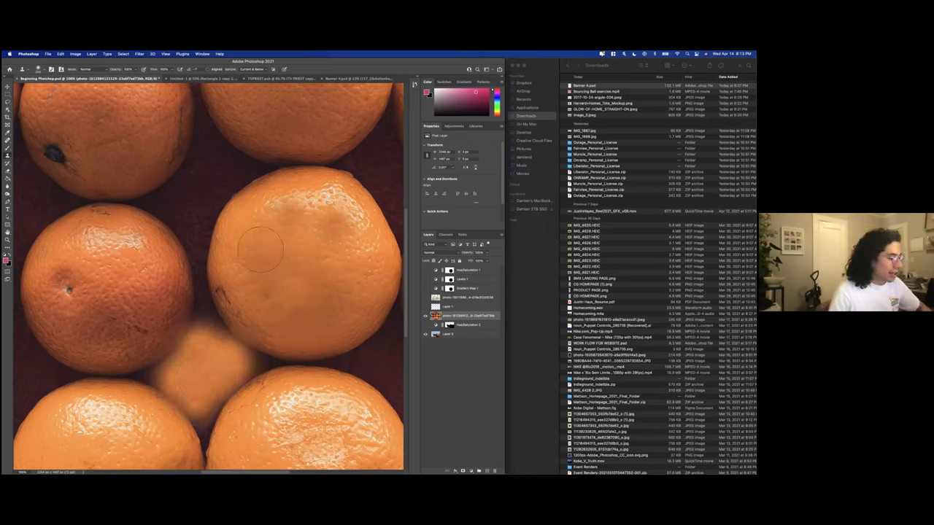
key("super+z")
key("super+z")
key("super+z")
key("super+z")
key("super+z")
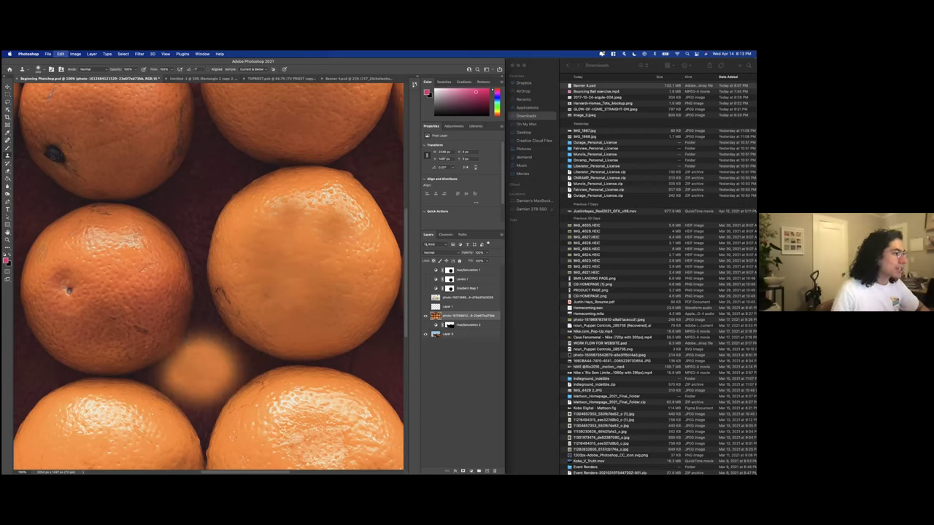
key("super+z")
key("super+z")
key("super+z")
key("super+z")
key("super+z")
key("super+z")
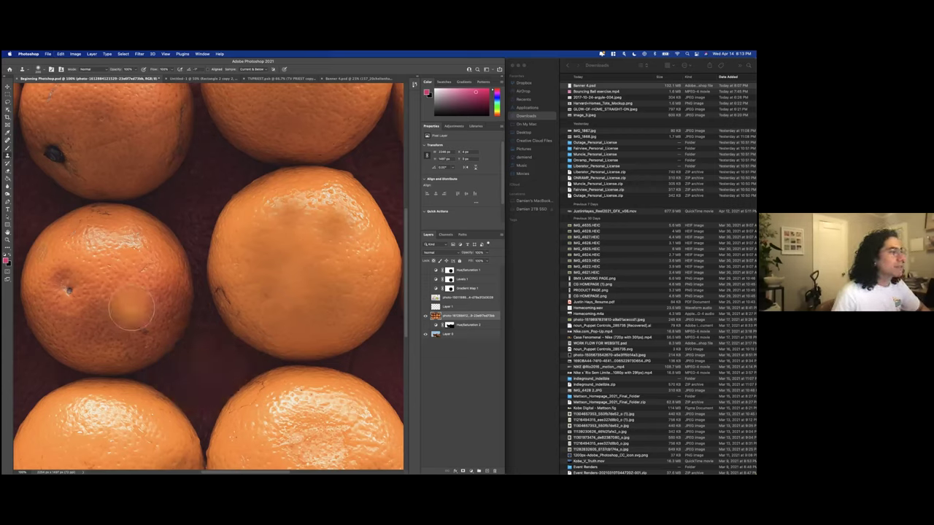
Select the Pattern Stamp Tool and choose a leaf pattern from the Trees group.
left_click(8, 156)
left_click(30, 163)
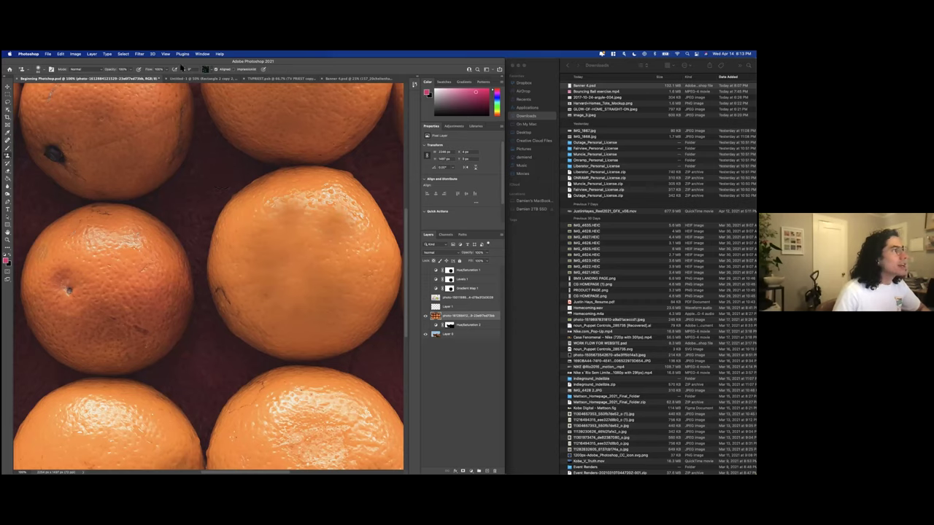
left_click(206, 71)
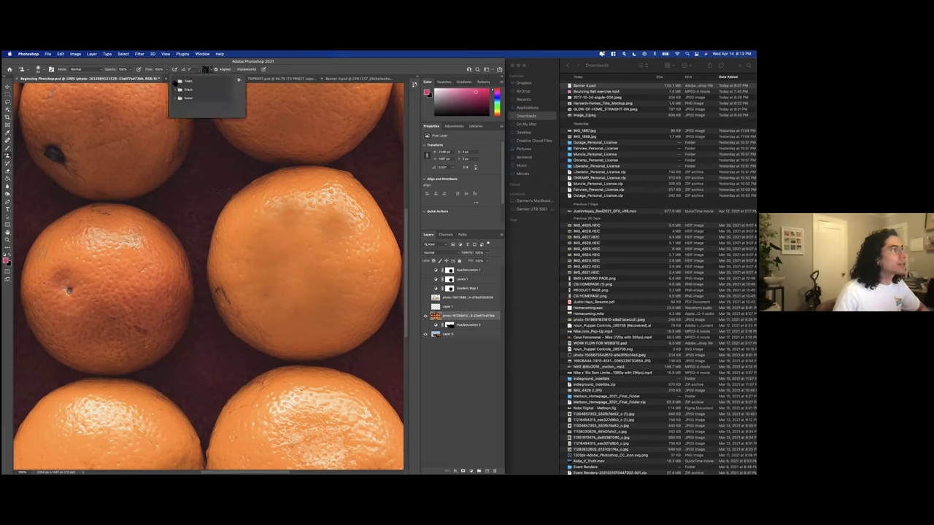
left_click(175, 82)
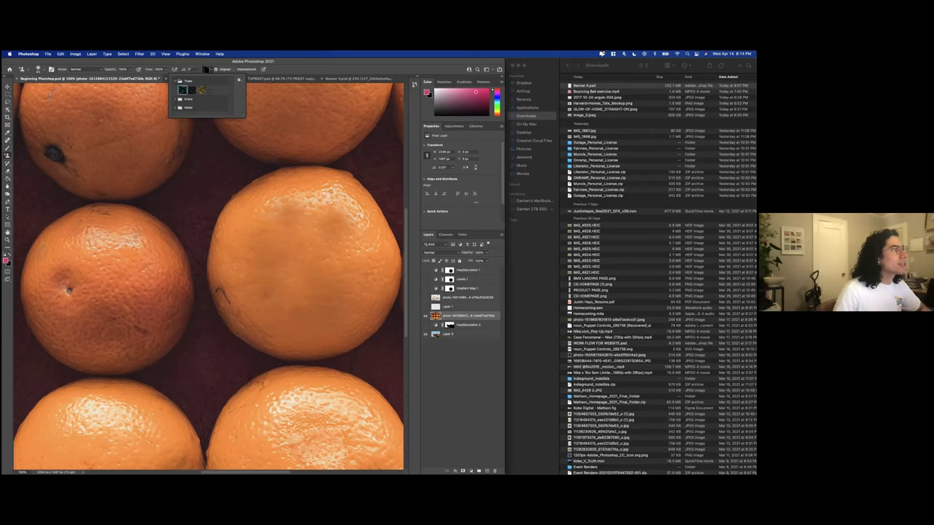
left_click(205, 71)
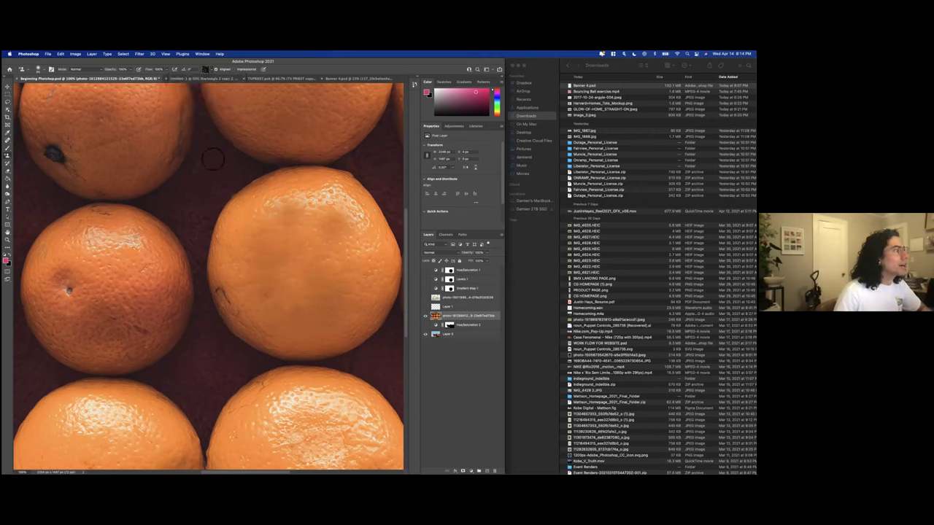
Stamp leaves directly on the photo between the top oranges, then undo it.
mouse_move(205, 131)
left_mouse_down()
mouse_move(243, 166)
mouse_move(213, 180)
left_mouse_up()
mouse_move(200, 145)
left_mouse_down()
mouse_move(186, 198)
mouse_move(205, 191)
mouse_move(197, 215)
mouse_move(236, 173)
mouse_move(199, 250)
mouse_move(183, 233)
left_mouse_up()
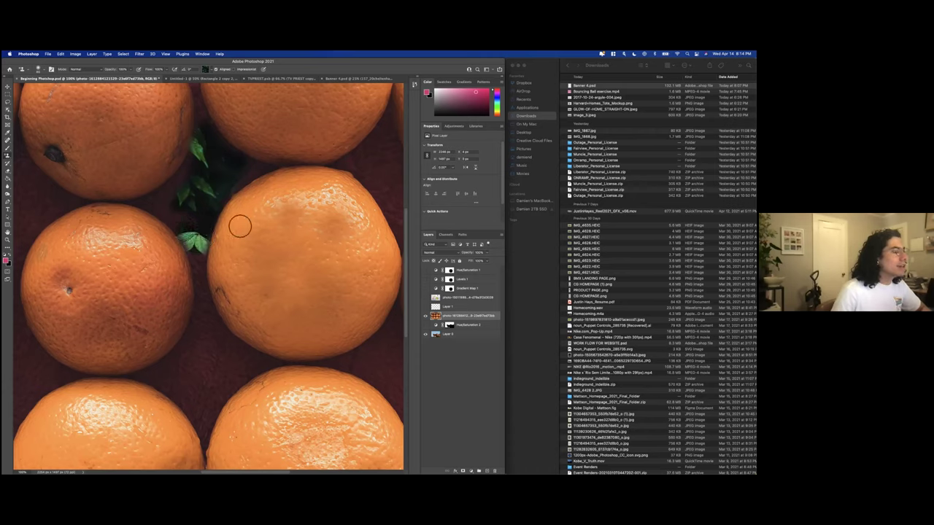
key("super+z")
key("super+z")
key("super+z")
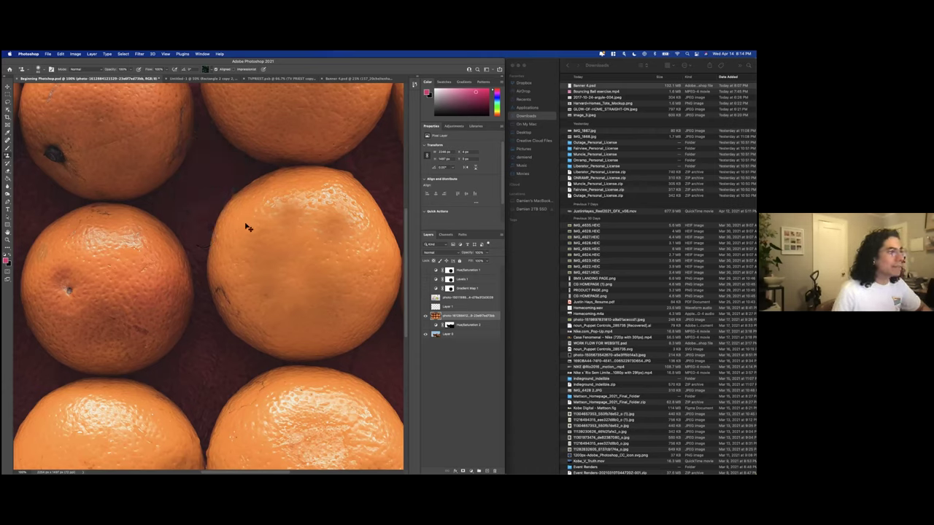
On a new layer, stamp leaf pattern into the gaps around the top, centre and right oranges.
left_click(487, 469)
mouse_move(210, 156)
left_mouse_down()
mouse_move(186, 197)
mouse_move(218, 167)
mouse_move(199, 217)
mouse_move(198, 264)
mouse_move(209, 219)
left_mouse_up()
mouse_move(227, 179)
left_mouse_down()
mouse_move(216, 229)
mouse_move(259, 176)
mouse_move(202, 141)
mouse_move(248, 161)
mouse_move(222, 135)
mouse_move(191, 146)
mouse_move(180, 194)
mouse_move(144, 208)
mouse_move(188, 240)
left_mouse_up()
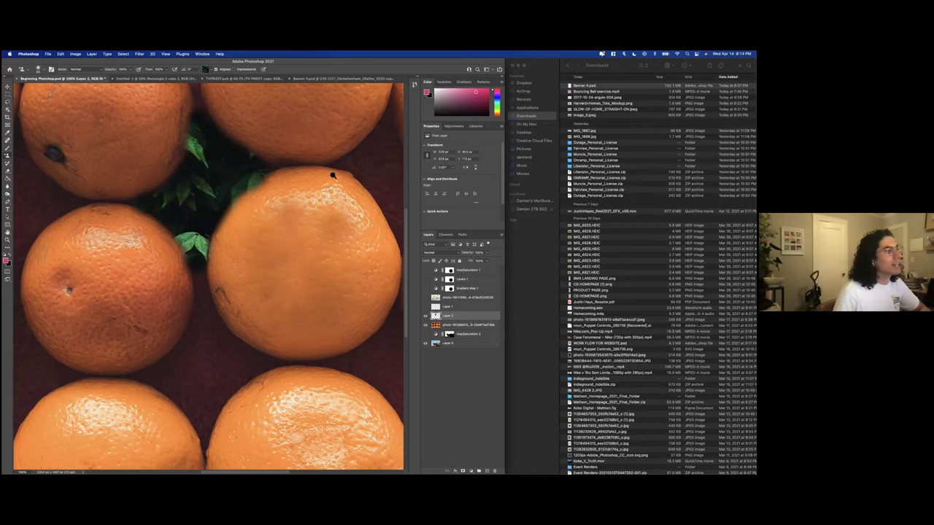
scroll(350, 175, "down", 2)
scroll(350, 174, "down", 3)
mouse_move(284, 217)
left_mouse_down()
mouse_move(308, 252)
mouse_move(290, 228)
mouse_move(299, 197)
mouse_move(325, 224)
mouse_move(301, 216)
mouse_move(308, 228)
left_mouse_up()
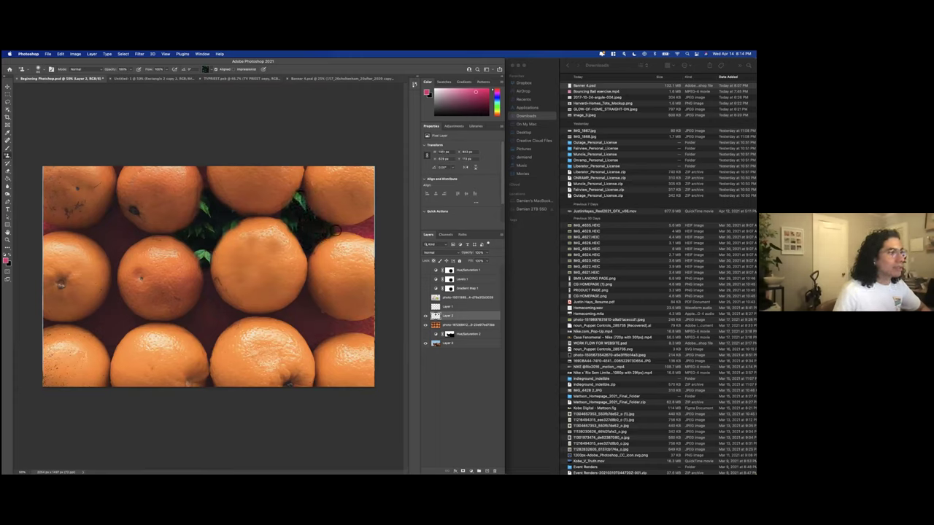
left_click_drag(339, 230, 378, 237)
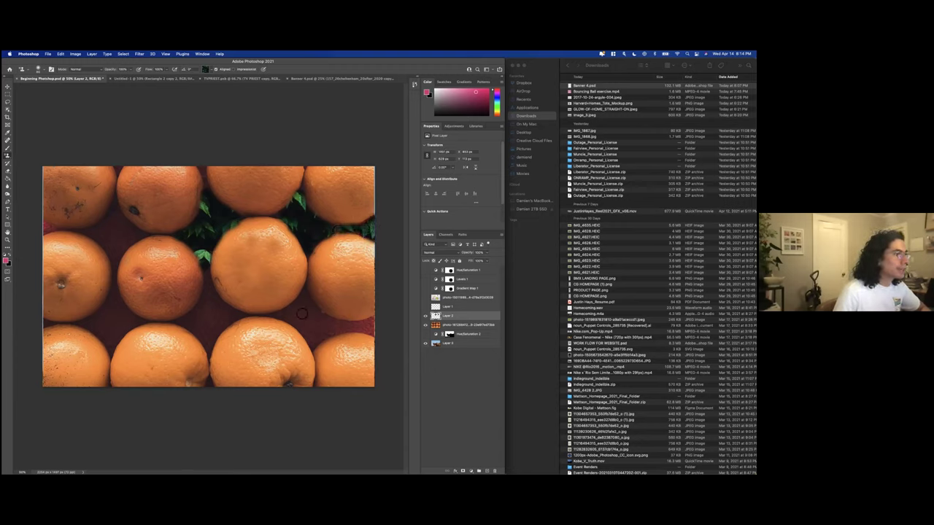
mouse_move(308, 297)
left_mouse_down()
mouse_move(322, 314)
mouse_move(375, 324)
mouse_move(375, 333)
mouse_move(317, 332)
left_mouse_up()
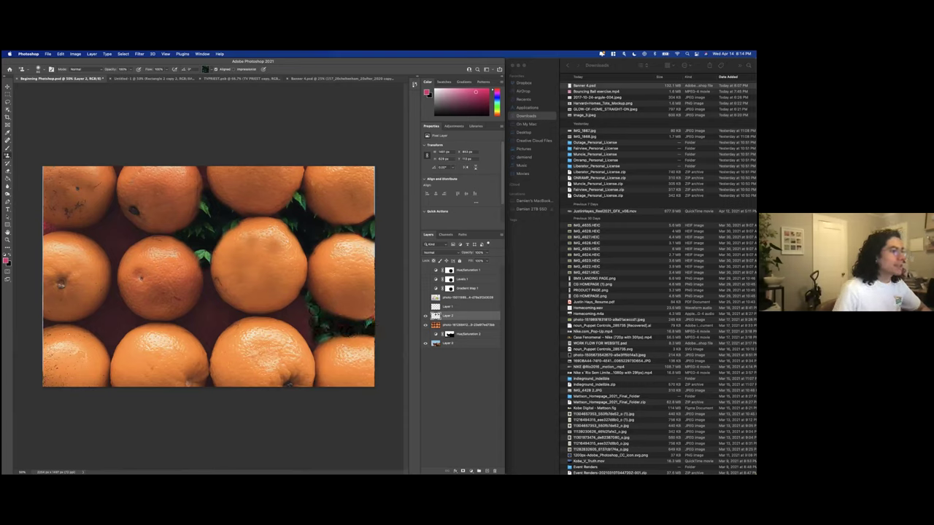
left_click(8, 157, "alt")
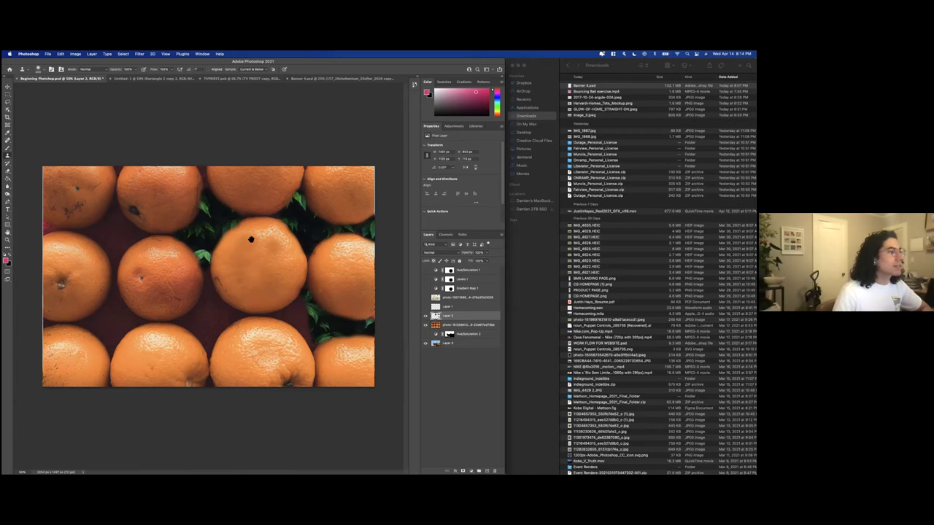
scroll(263, 263, "up", 1)
scroll(264, 263, "up", 5)
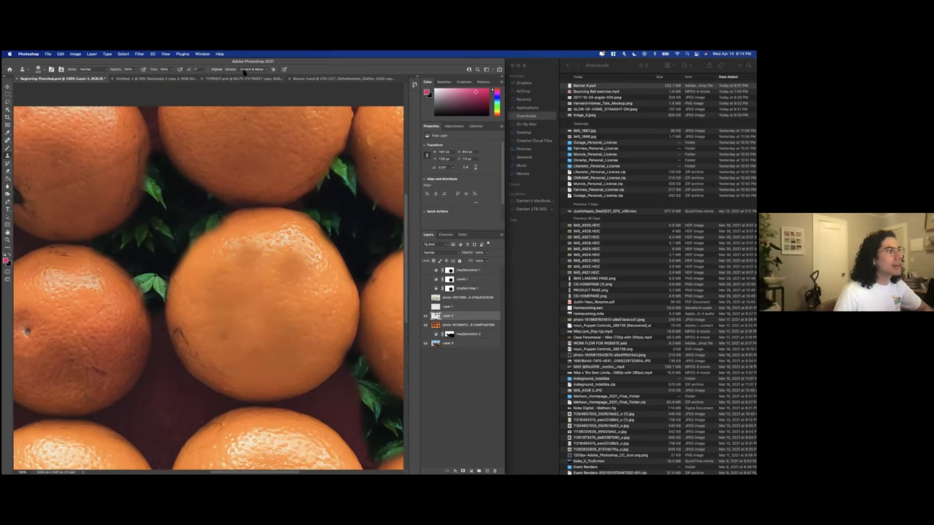
left_click(250, 69)
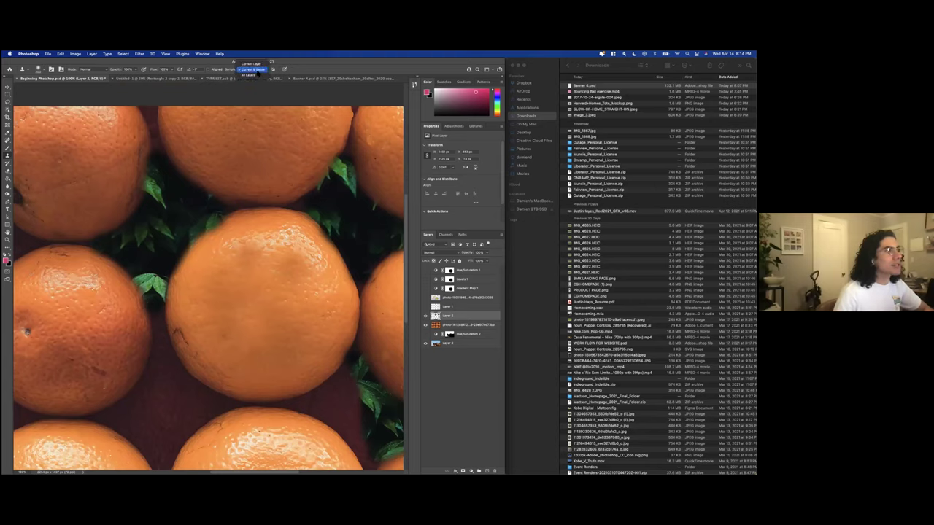
left_click(251, 63)
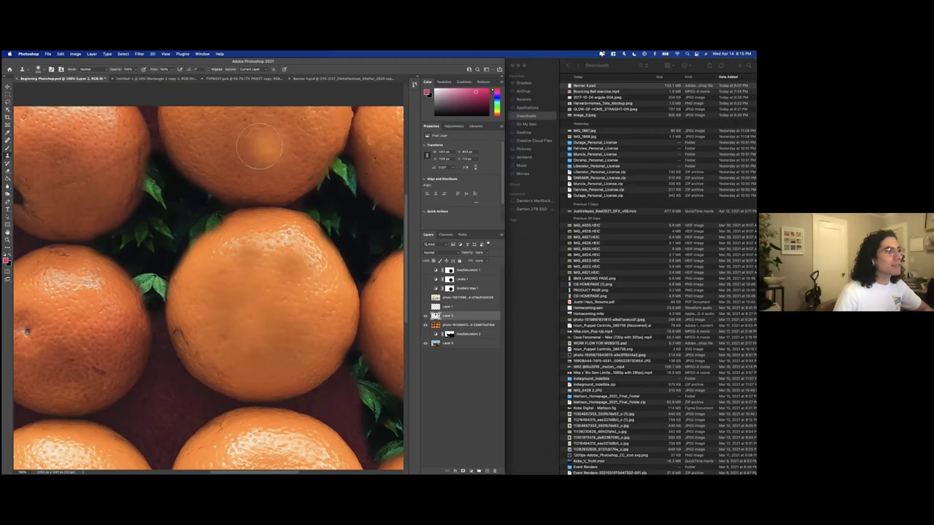
left_click_drag(252, 191, 256, 204)
key("super+z")
left_click(250, 69)
left_click(250, 70)
left_click(272, 188)
key("super+z")
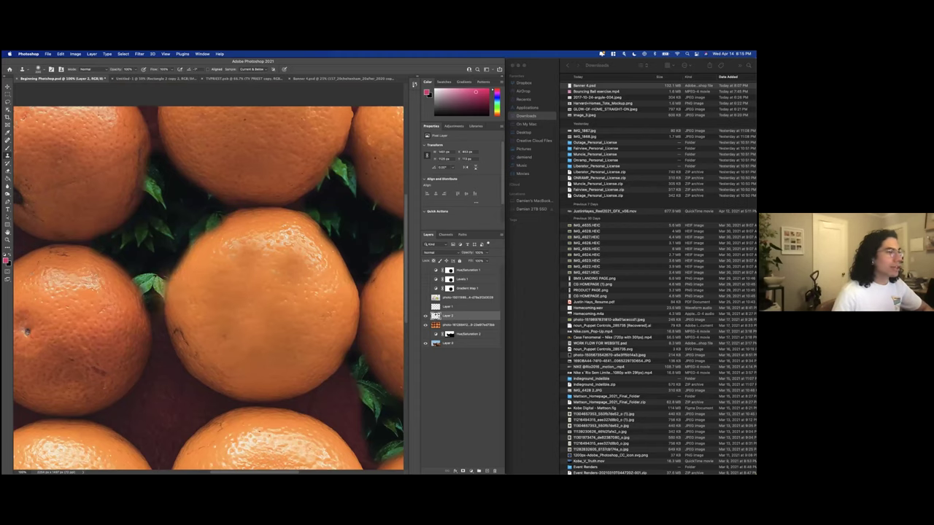
scroll(92, 313, "down", 3)
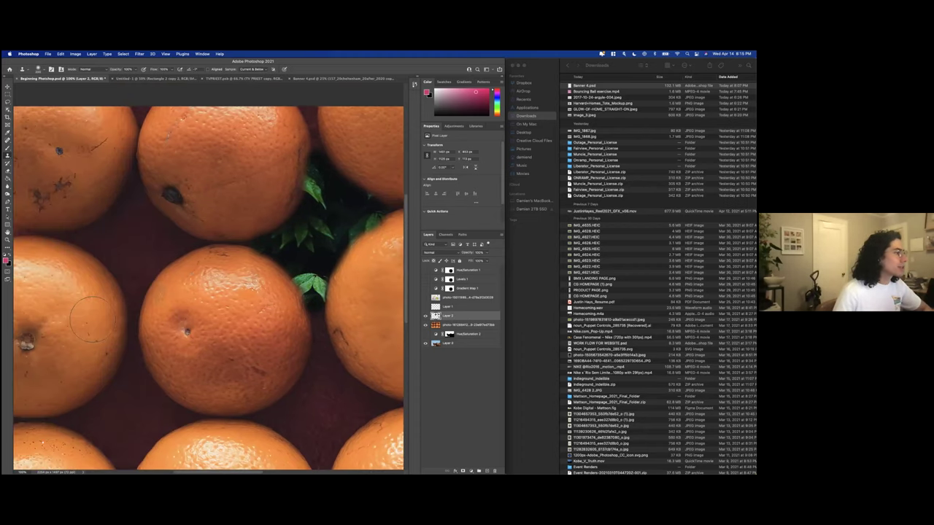
mouse_move(187, 332)
left_mouse_down()
mouse_move(191, 311)
mouse_move(182, 339)
mouse_move(279, 337)
left_mouse_up()
left_click(425, 316)
left_click(425, 316)
left_click(425, 316)
left_click(425, 317)
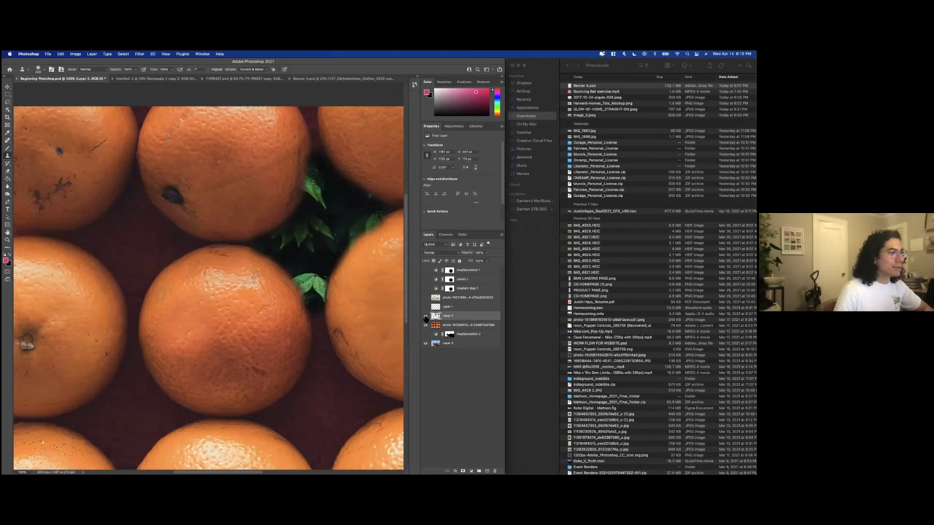
key("super+minus")
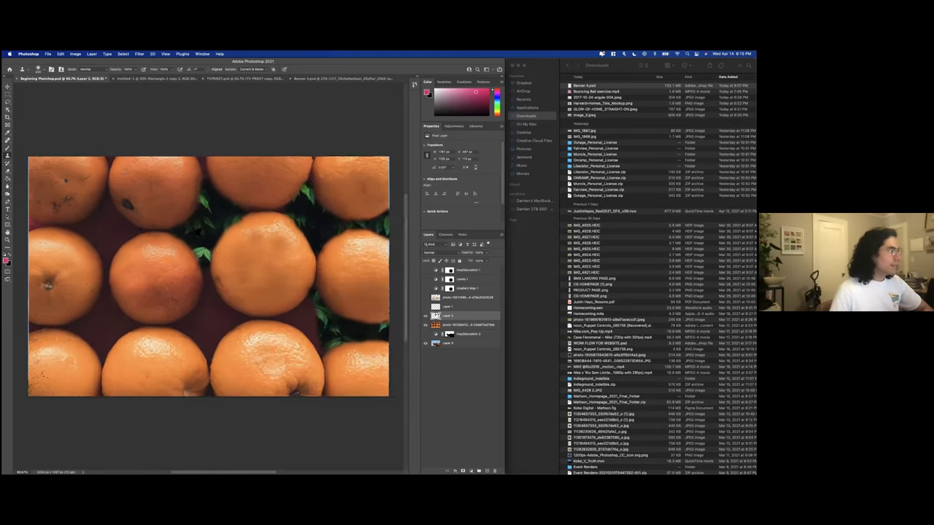
key("super+plus")
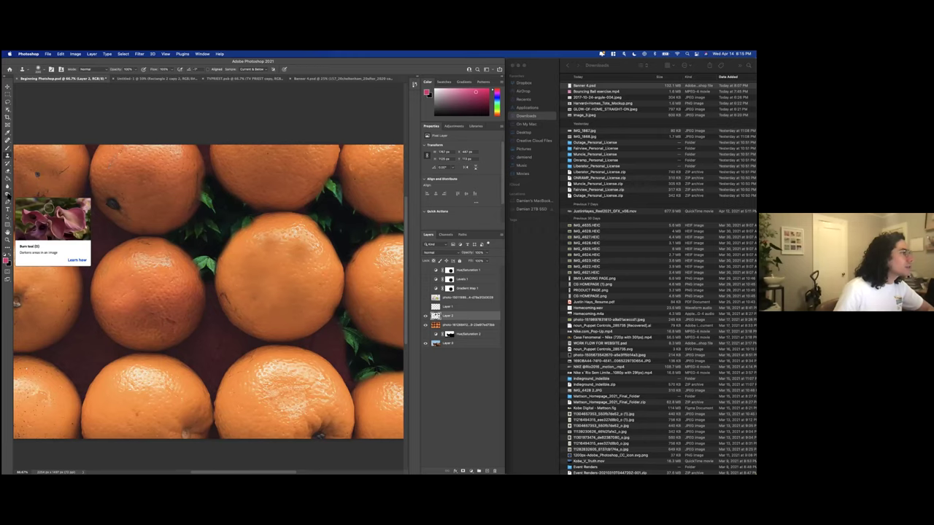
Zoom the oranges photo to 100% view.
left_click(8, 194)
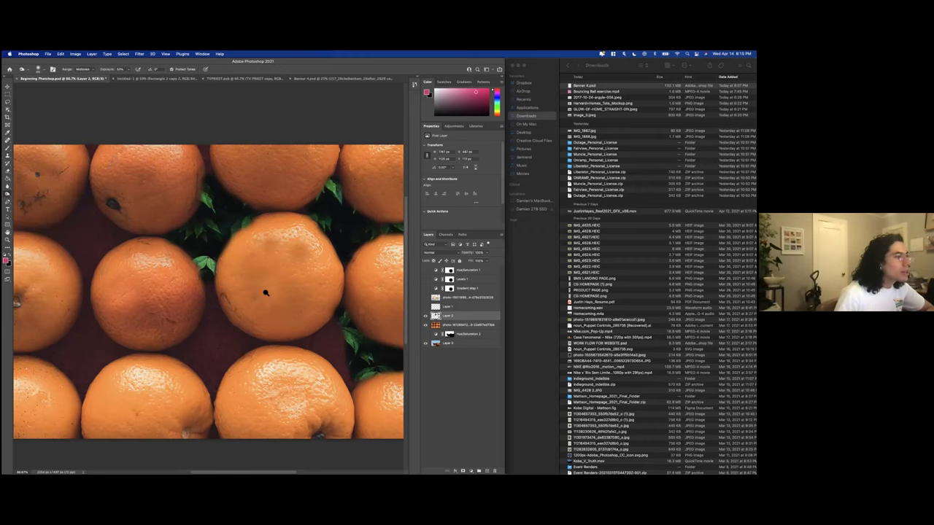
key("super+plus")
scroll(229, 269, "up", 3)
scroll(229, 269, "right", 3)
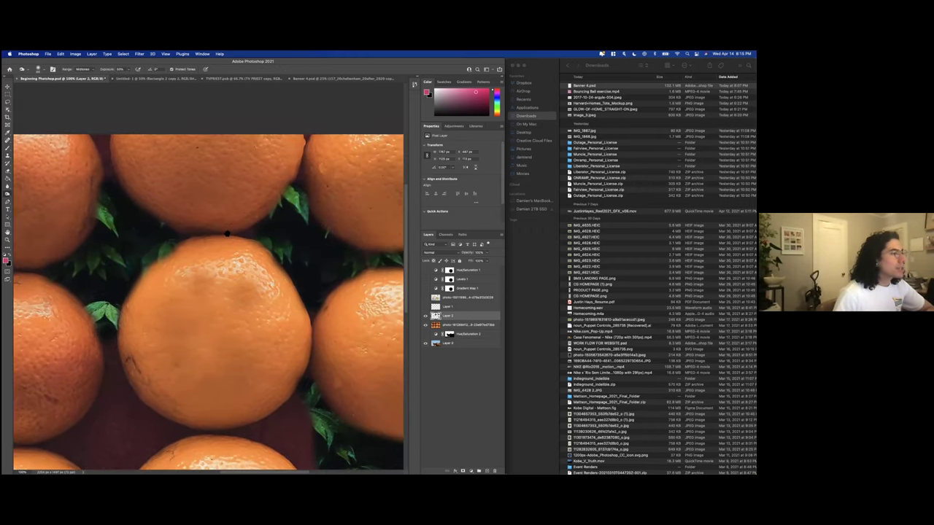
Select the Dodge Tool from the Dodge/Burn/Sponge flyout, set to Highlights.
left_click_drag(8, 196, 39, 204)
left_click(40, 196)
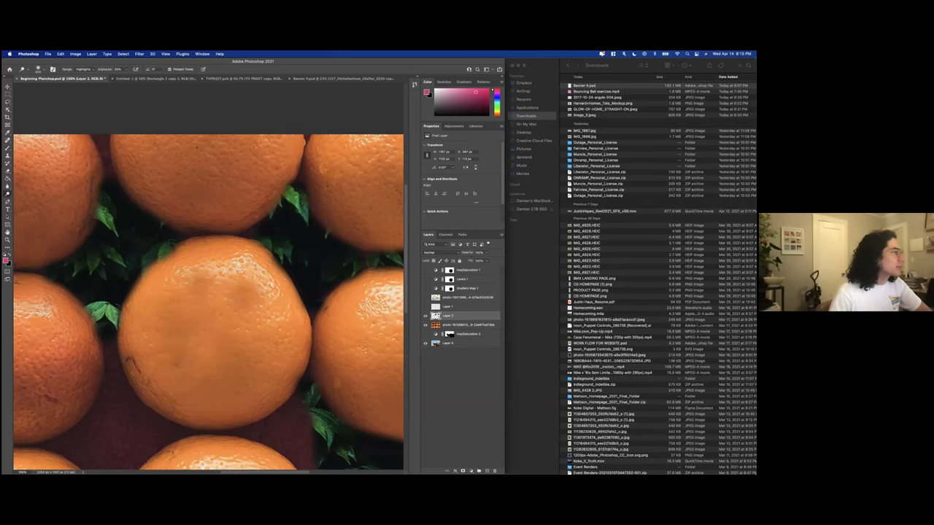
left_click(8, 193)
left_click(30, 193)
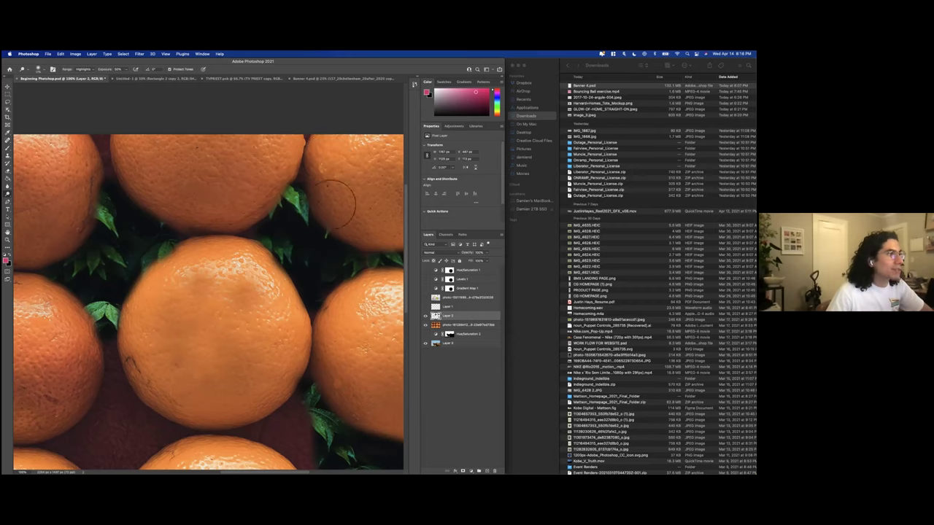
On the photo layer, dodge the upper-right orange's left edge, then undo it.
left_click(473, 326)
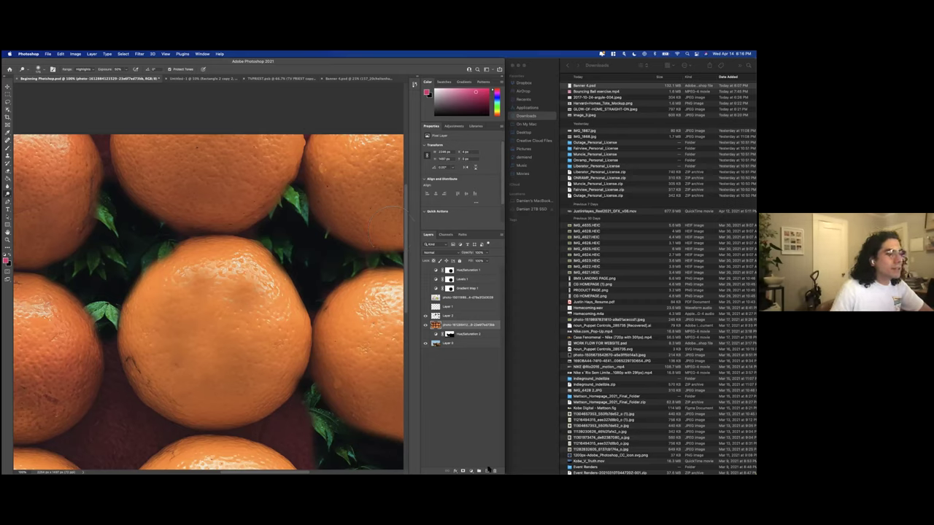
mouse_move(326, 176)
left_mouse_down()
mouse_move(325, 212)
mouse_move(400, 240)
mouse_move(390, 248)
mouse_move(335, 213)
mouse_move(329, 150)
mouse_move(327, 161)
mouse_move(347, 197)
mouse_move(398, 223)
mouse_move(343, 171)
mouse_move(337, 149)
mouse_move(405, 202)
mouse_move(342, 144)
mouse_move(407, 188)
mouse_move(366, 132)
mouse_move(396, 142)
mouse_move(398, 196)
mouse_move(350, 154)
mouse_move(326, 149)
mouse_move(333, 209)
mouse_move(394, 248)
left_mouse_up()
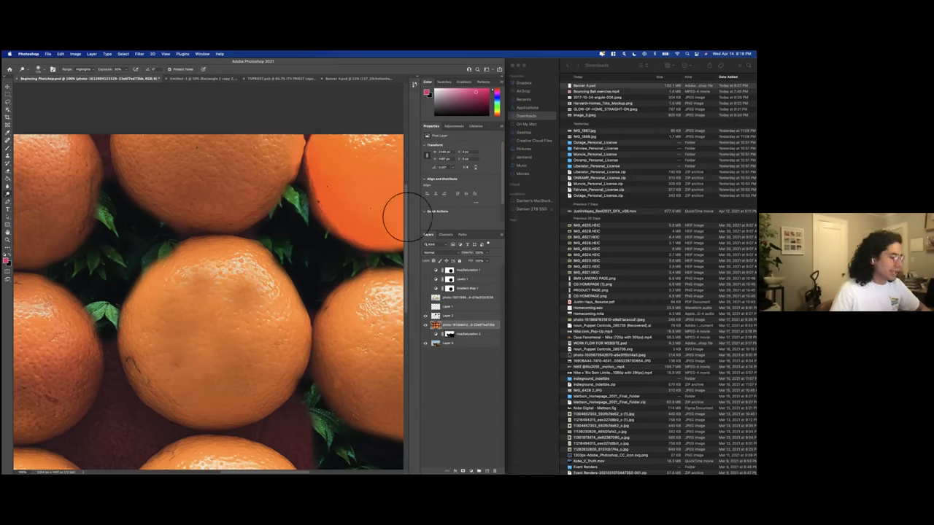
key("super+z")
key("super+z")
key("super+z")
key("super+z")
key("super+z")
key("super+z")
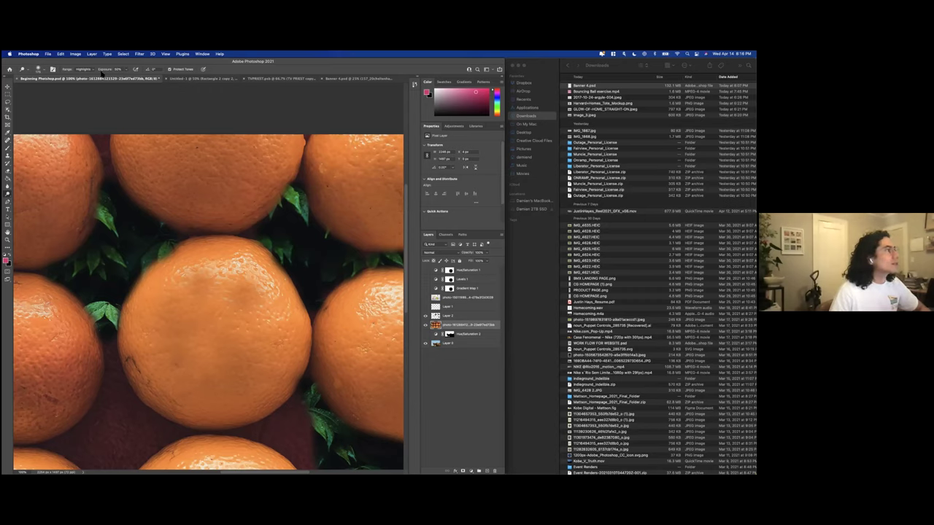
Set dodge Exposure to 22% and gently re-dodge the upper-right orange.
left_click(127, 71)
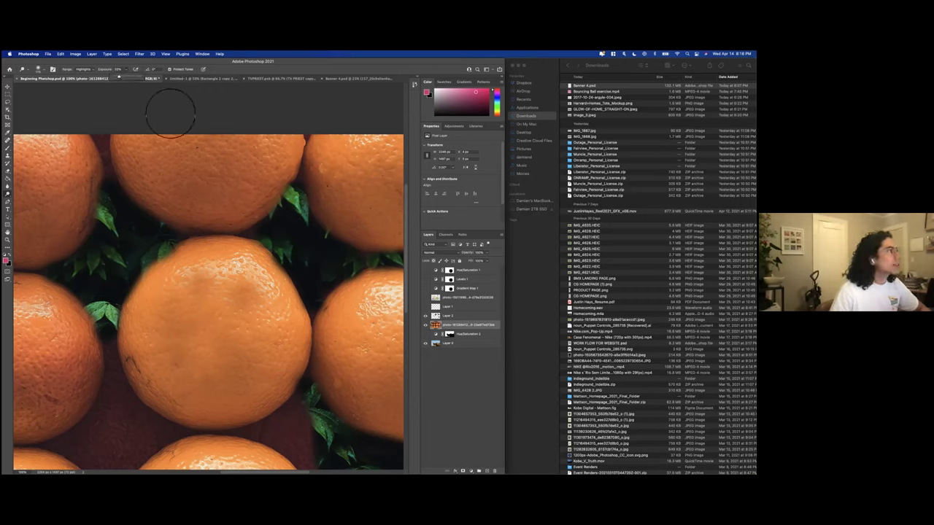
left_click(326, 182)
mouse_move(326, 182)
left_mouse_down()
mouse_move(354, 214)
mouse_move(396, 219)
mouse_move(350, 156)
mouse_move(414, 225)
mouse_move(381, 156)
mouse_move(427, 208)
left_mouse_up()
left_click_drag(276, 276, 197, 206)
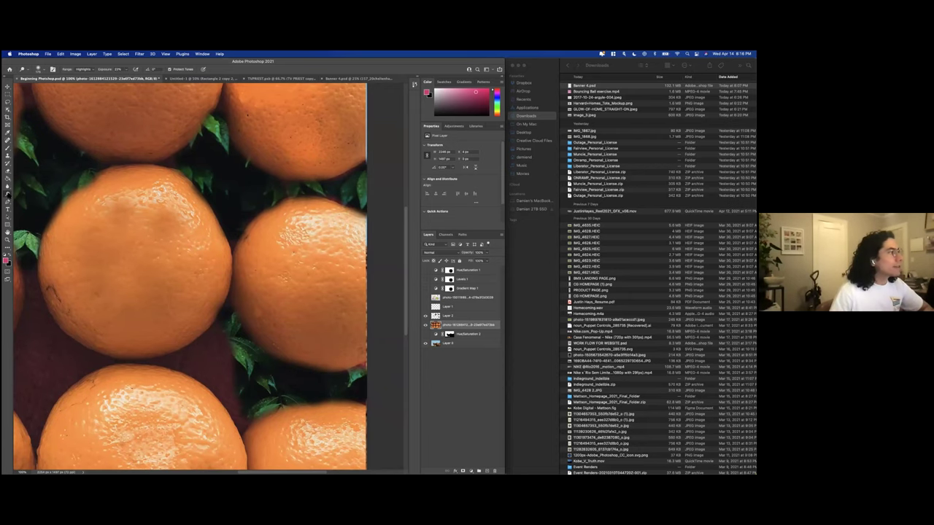
Switch to the Burn Tool and scroll the view up.
right_click(8, 194)
left_click(28, 200)
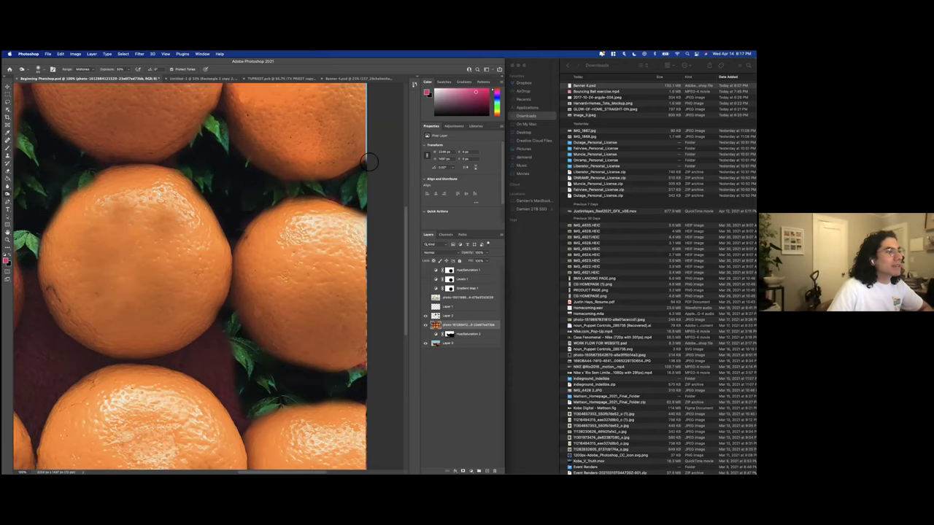
scroll(314, 172, "up", 1)
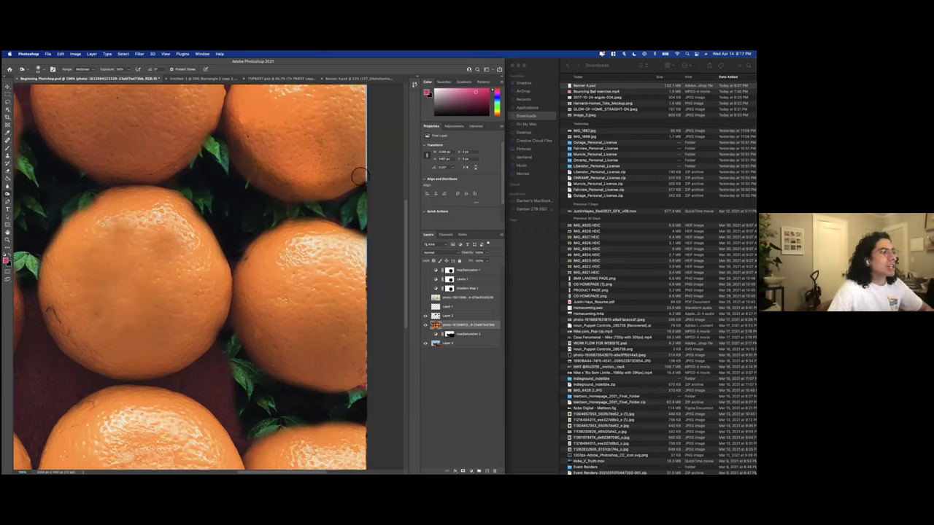
scroll(340, 178, "up", 2)
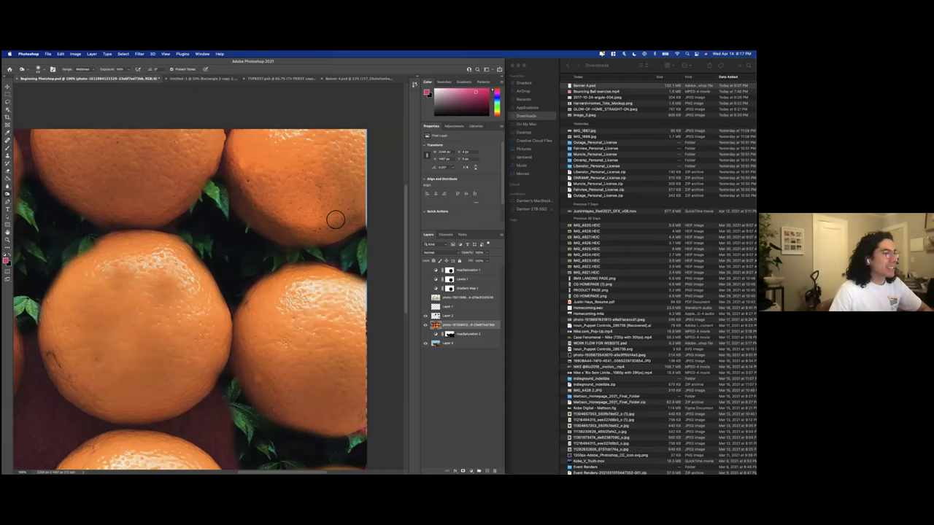
Return to the Dodge Tool for the right orange's highlights, then zoom out to see the photo.
right_click(9, 194)
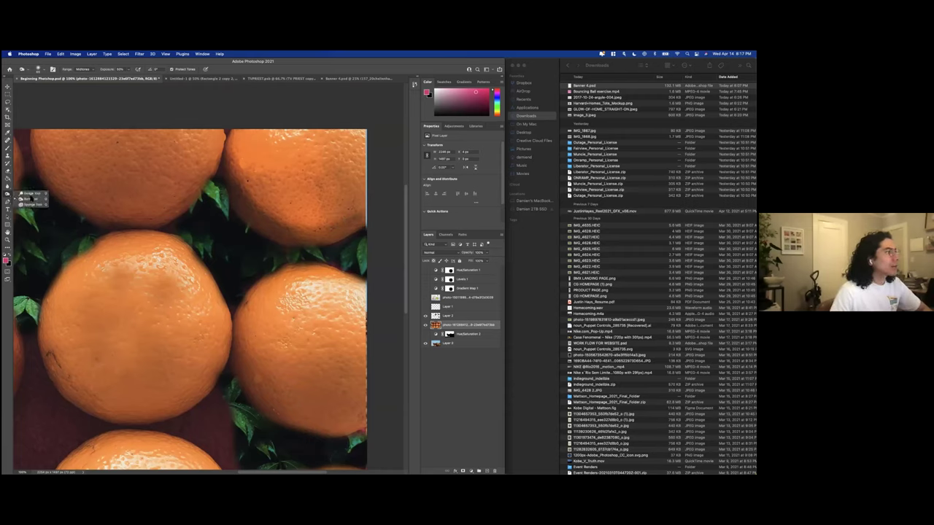
left_click(31, 199)
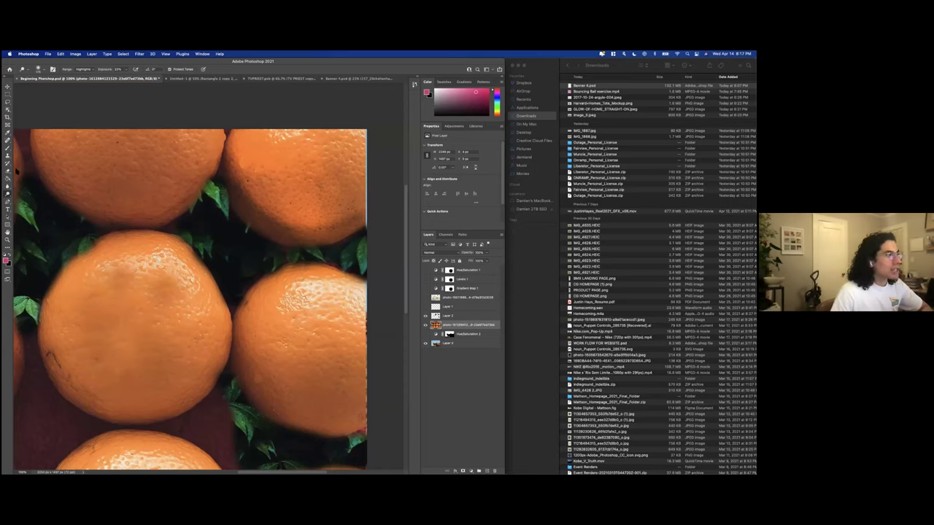
right_click(8, 194)
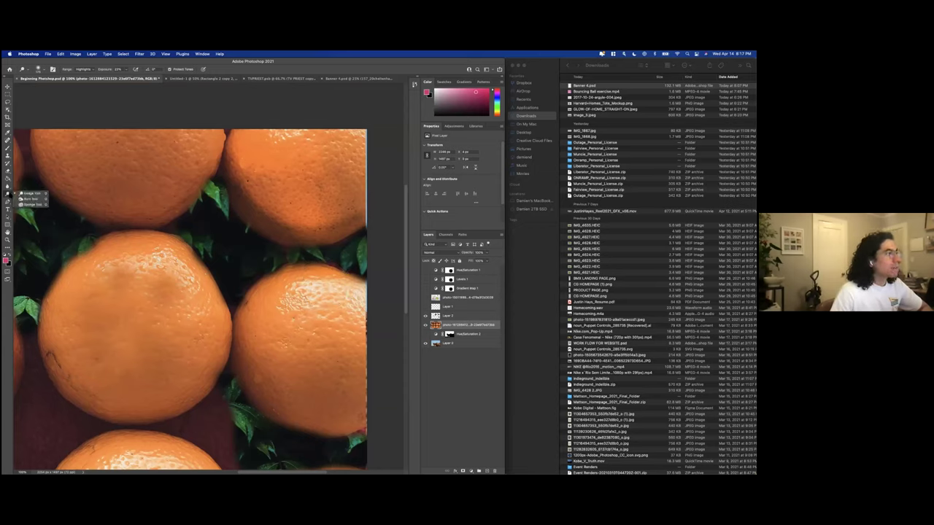
left_click(31, 193)
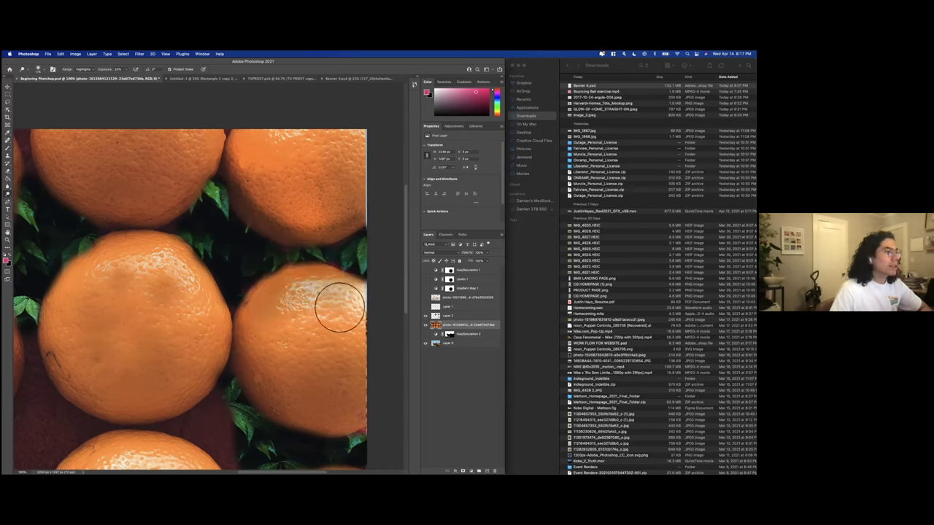
key("super+minus")
key("super+minus")
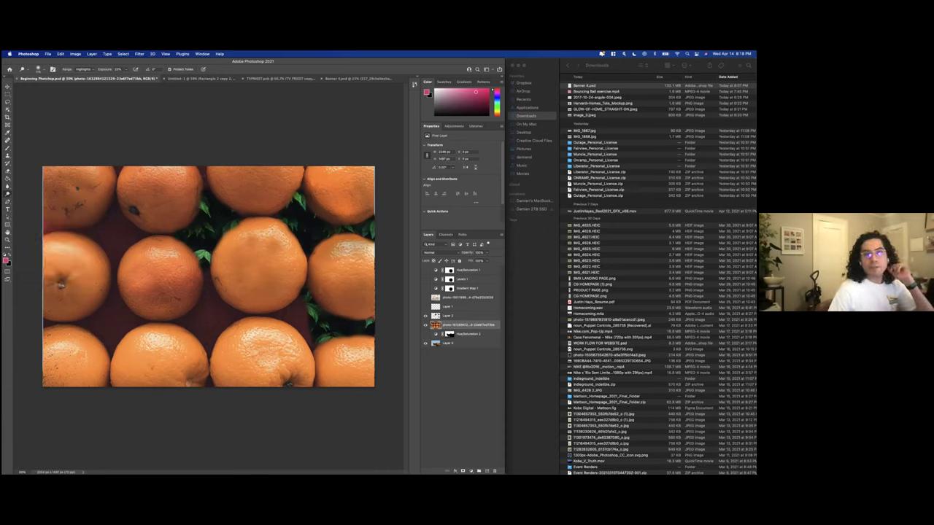
key("ctrl+Up")
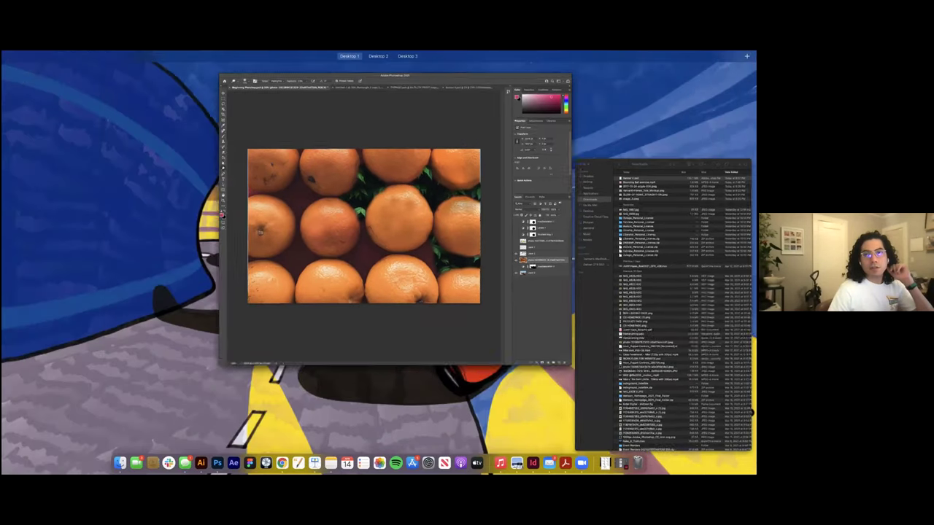
left_click(474, 298)
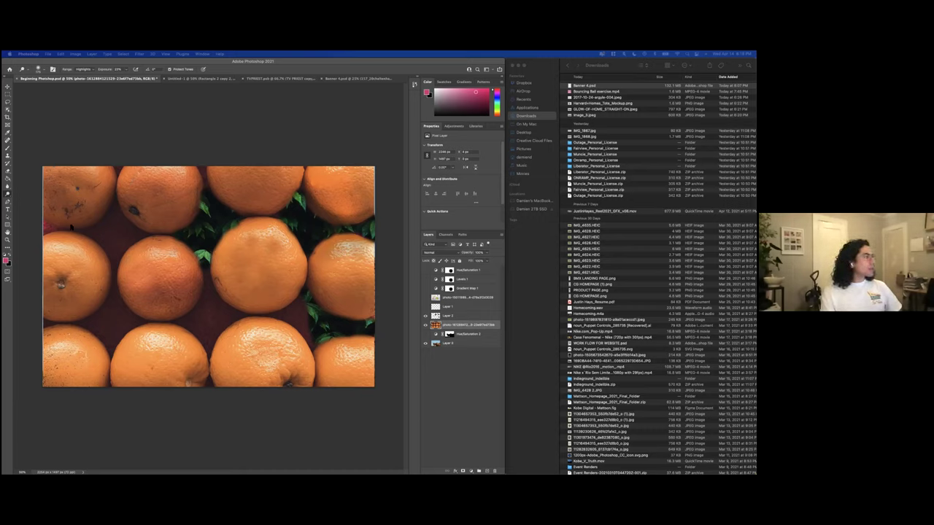
Add a Hue/Saturation adjustment with Colorize ticked to turn the oranges pink, and hide Layer 2.
left_click(452, 127)
left_click(453, 126)
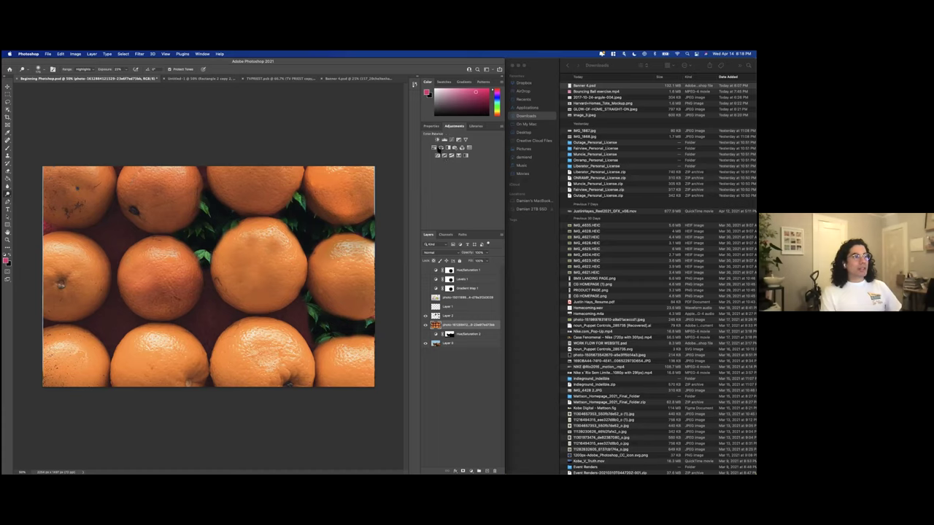
left_click(438, 149)
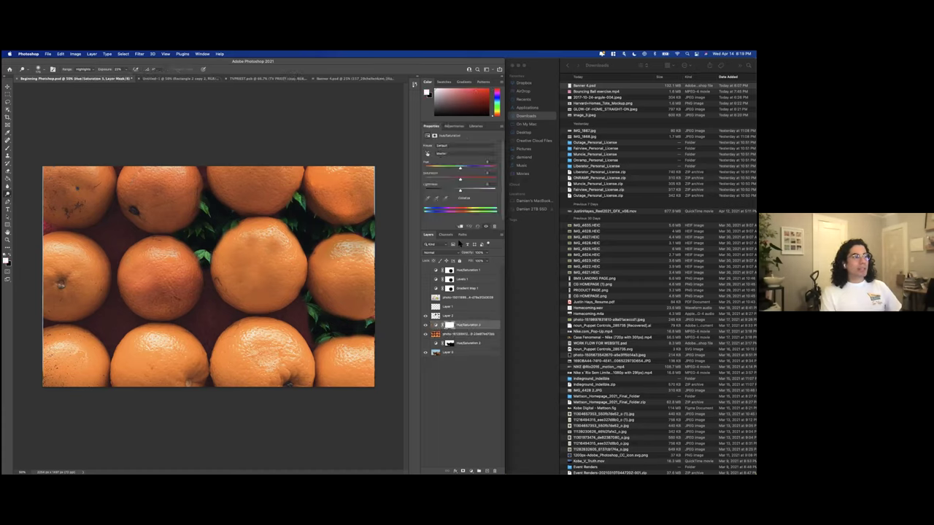
left_click(458, 198)
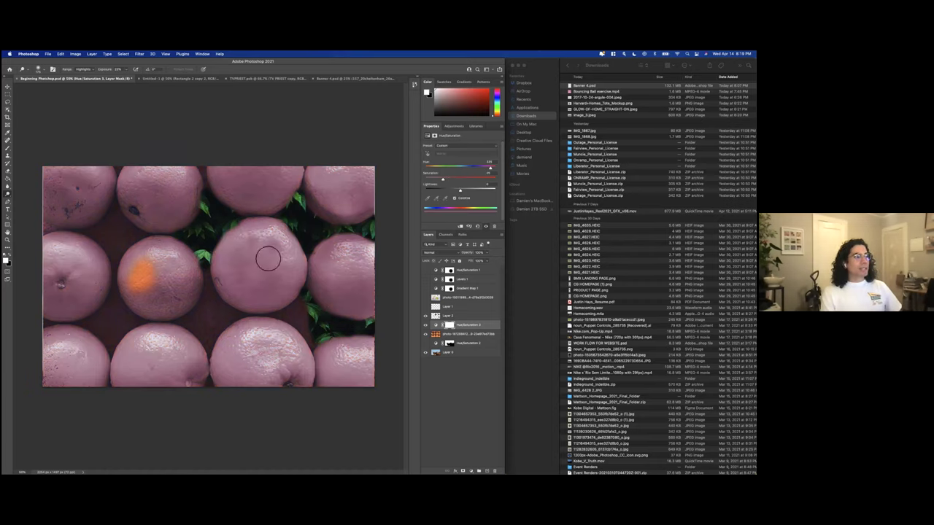
left_click(425, 316)
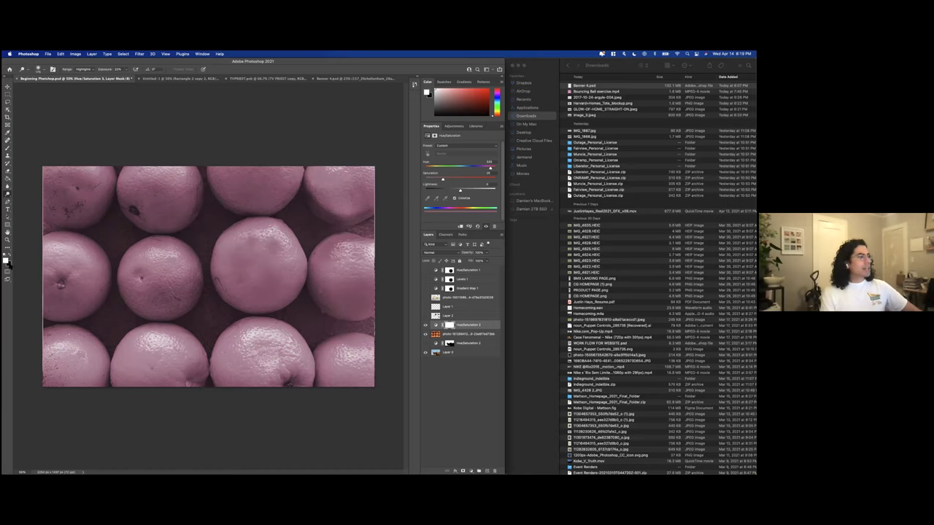
Paint black over the centre orange on the Hue/Saturation mask with an enlarged brush.
key("b")
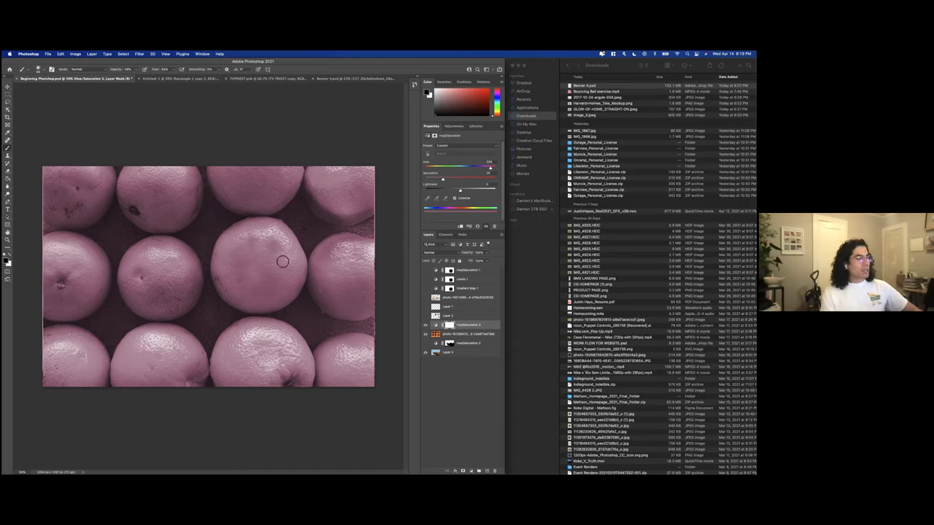
key("bracketright")
key("bracketright")
key("bracketright")
key("bracketright")
key("bracketright")
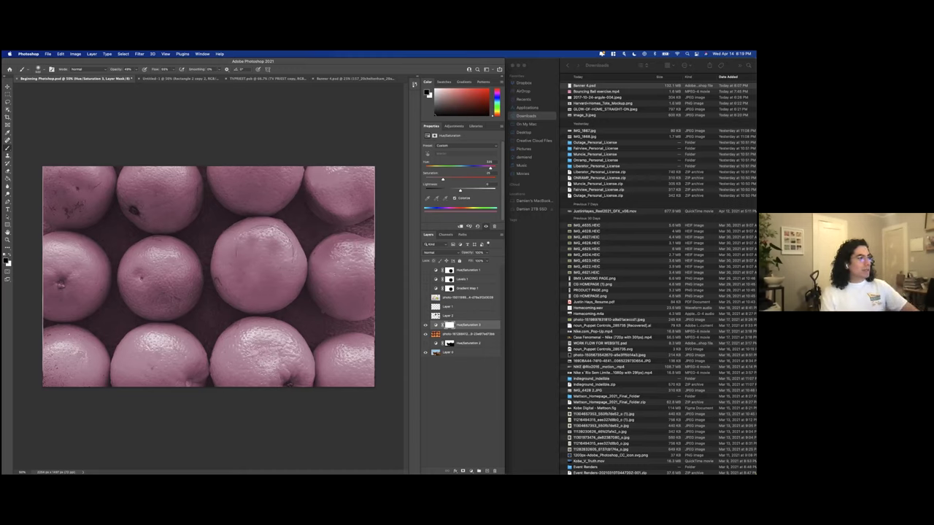
mouse_move(259, 235)
left_mouse_down()
mouse_move(292, 252)
mouse_move(237, 269)
mouse_move(232, 250)
mouse_move(288, 238)
mouse_move(277, 253)
mouse_move(288, 242)
left_mouse_up()
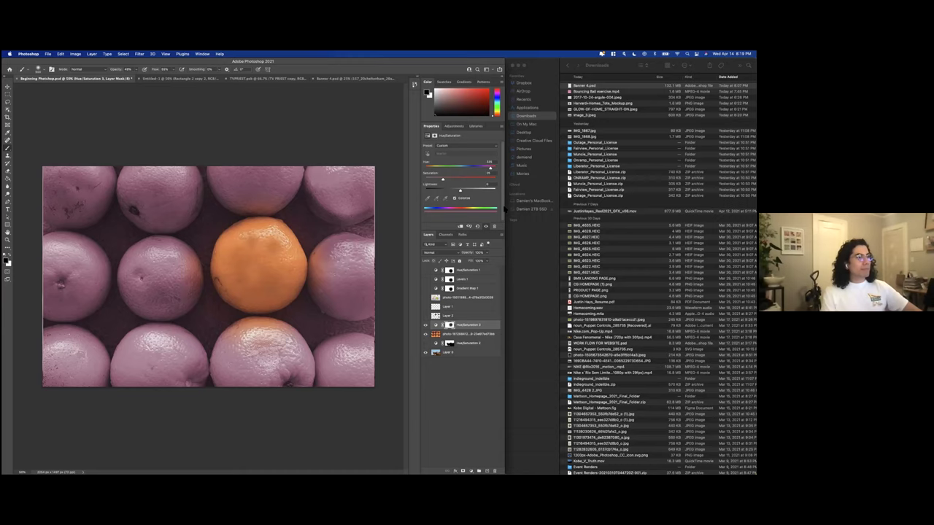
Check the Hue/Saturation Preset list, keeping it on Custom.
left_click(481, 147)
left_click(478, 159)
left_click(454, 126)
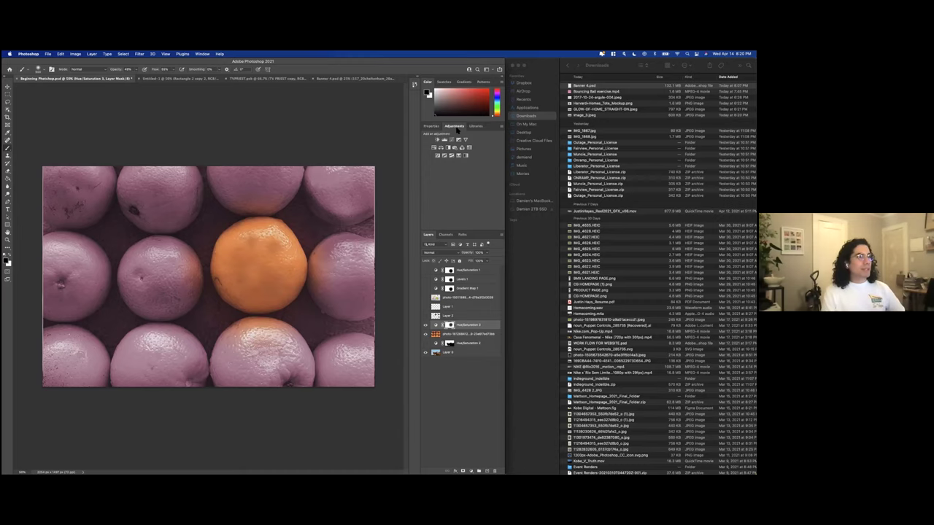